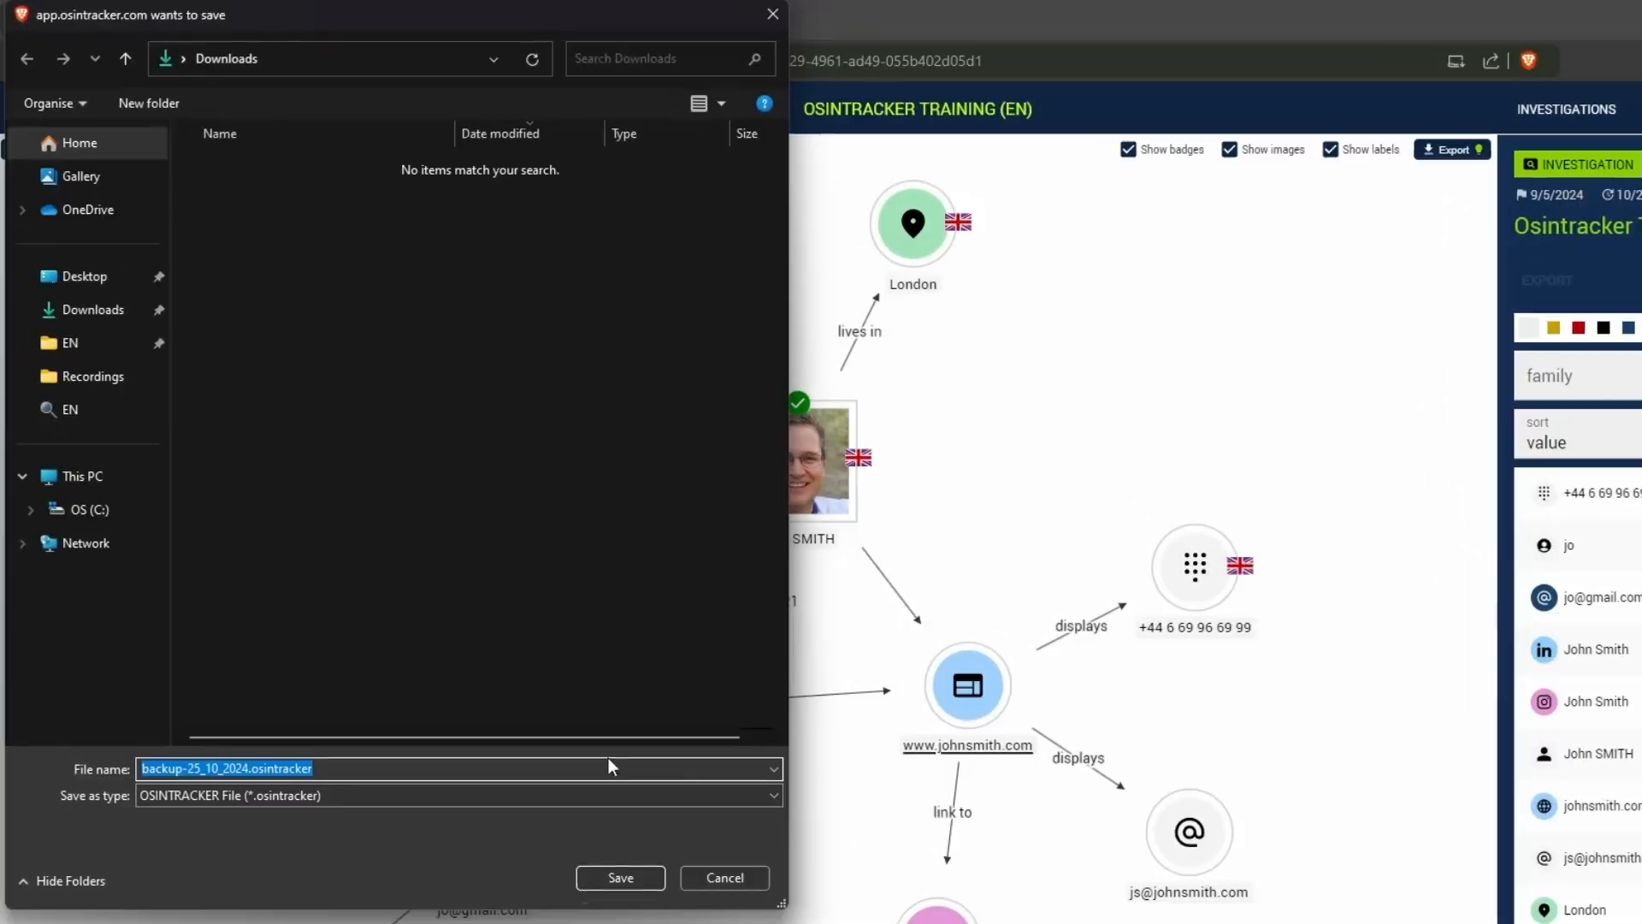
- Save the database backup to Downloads, and export the investigation backup there as Osintracker TRAINING (EN)--10_25_2024.osintracker
{"action": "left_click", "coordinate": [412, 765]}
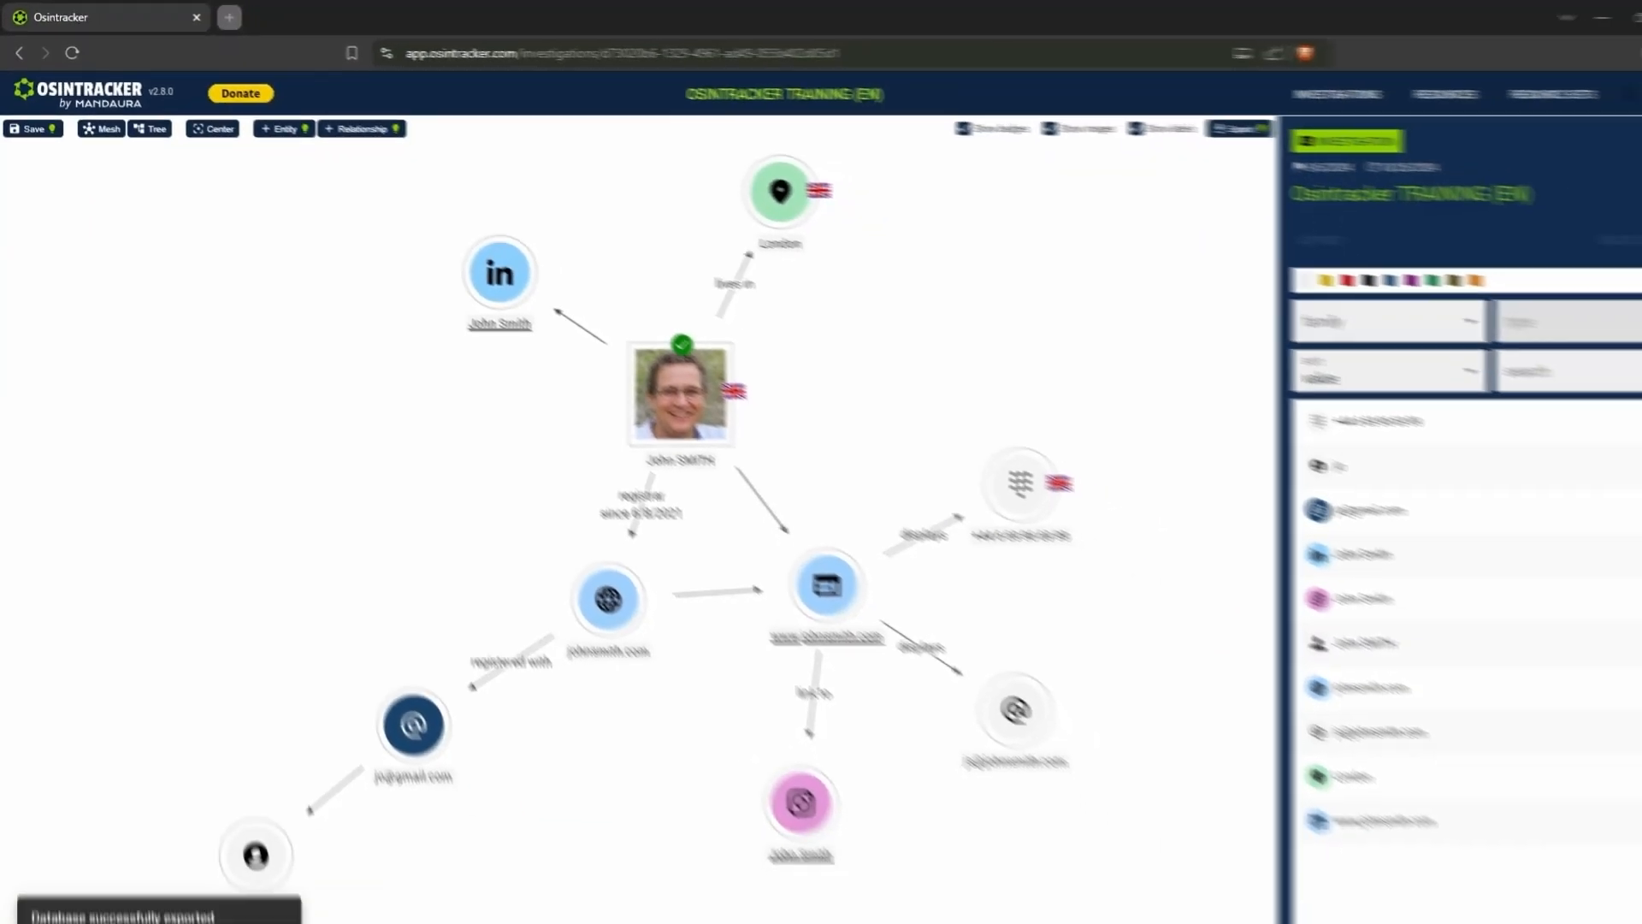
{"action": "left_click", "coordinate": [1602, 137]}
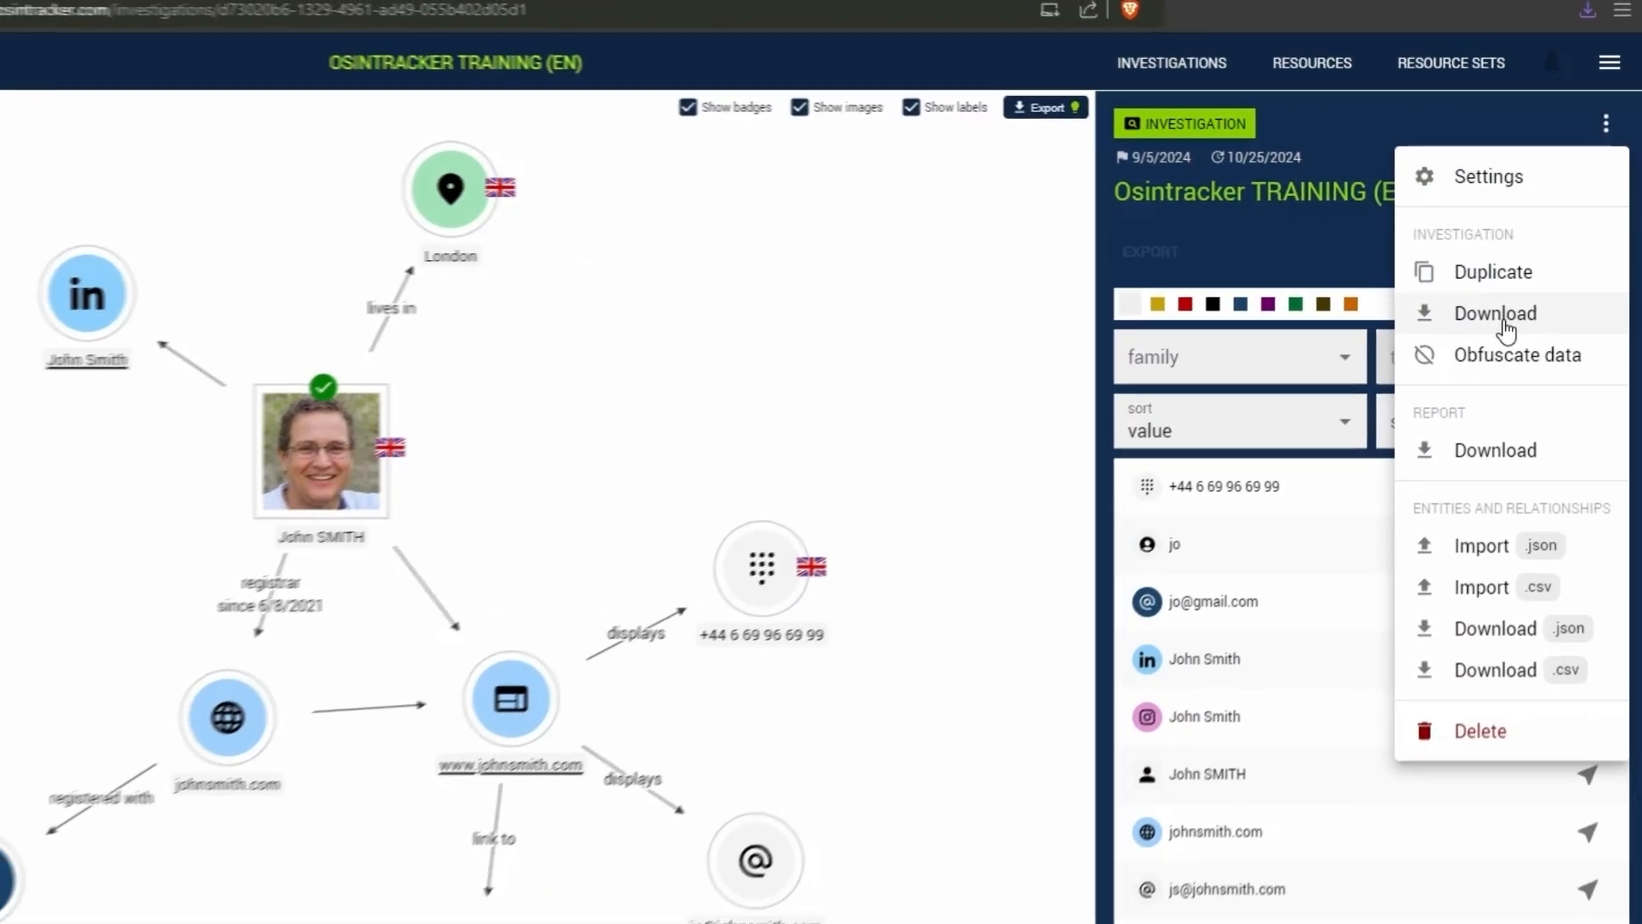
{"action": "left_click", "coordinate": [1501, 317]}
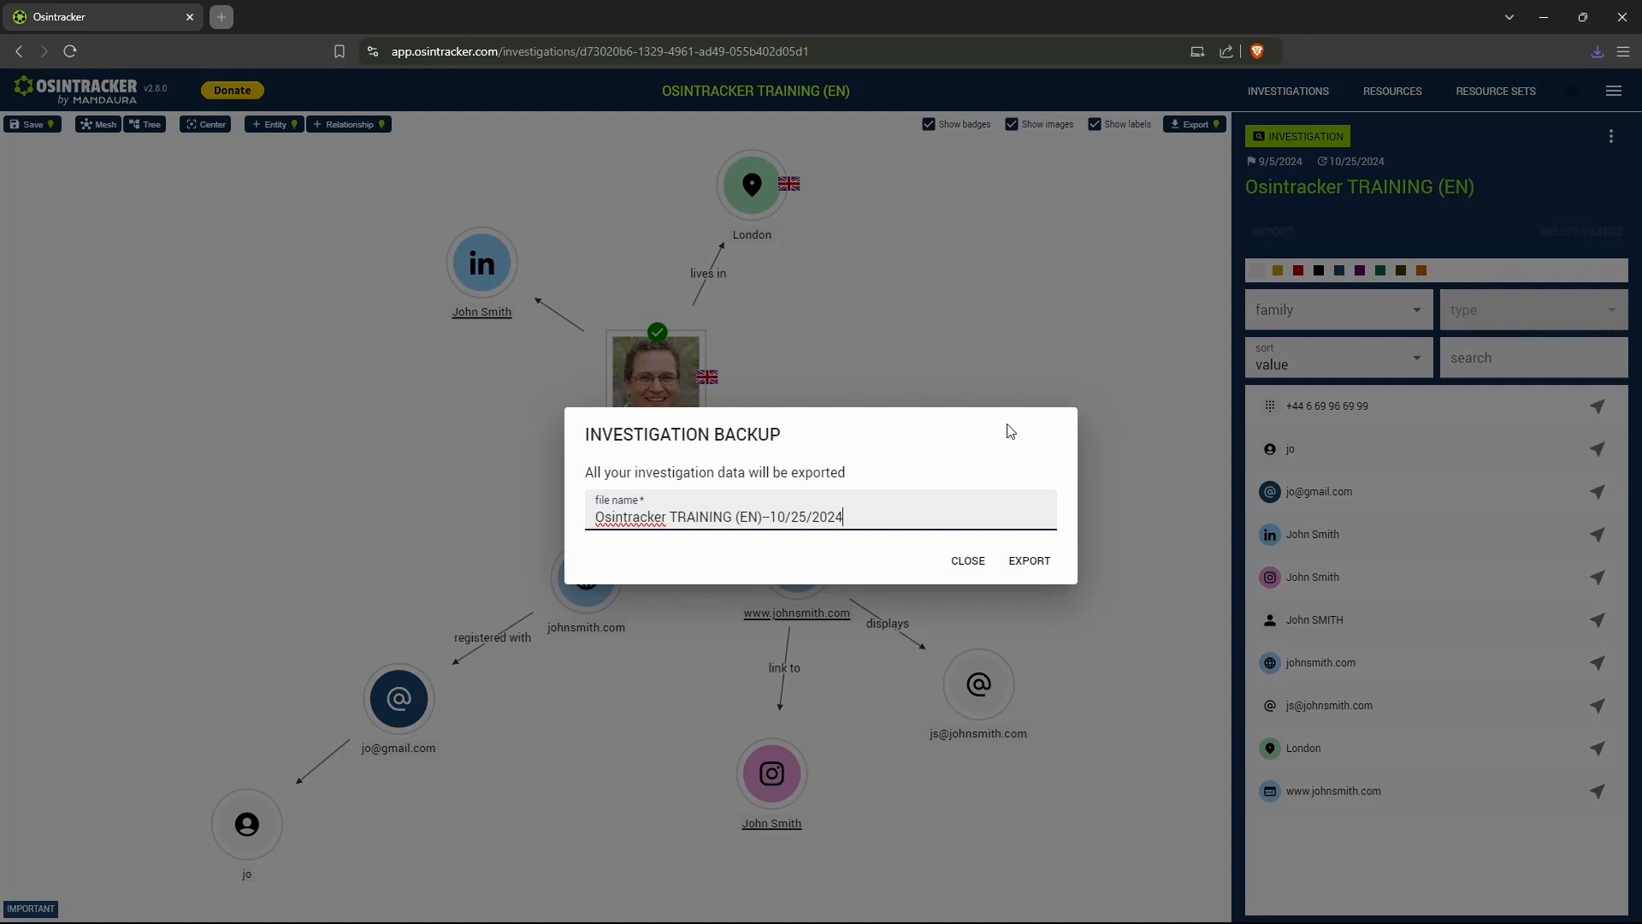
{"action": "left_click", "coordinate": [1028, 561]}
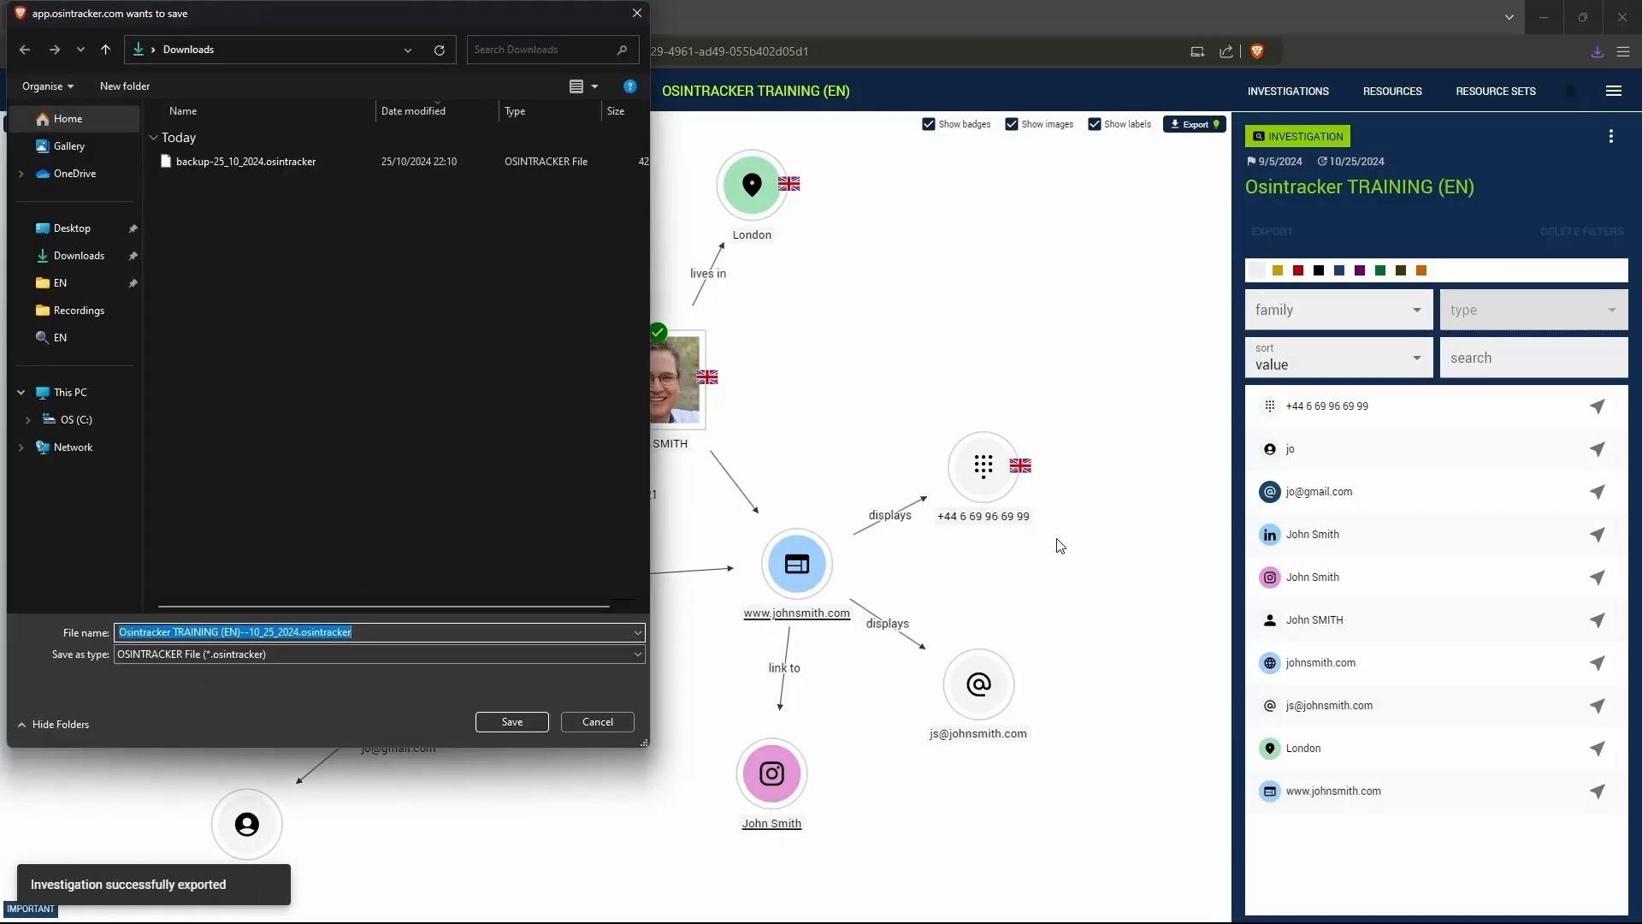
{"action": "left_click", "coordinate": [512, 721]}
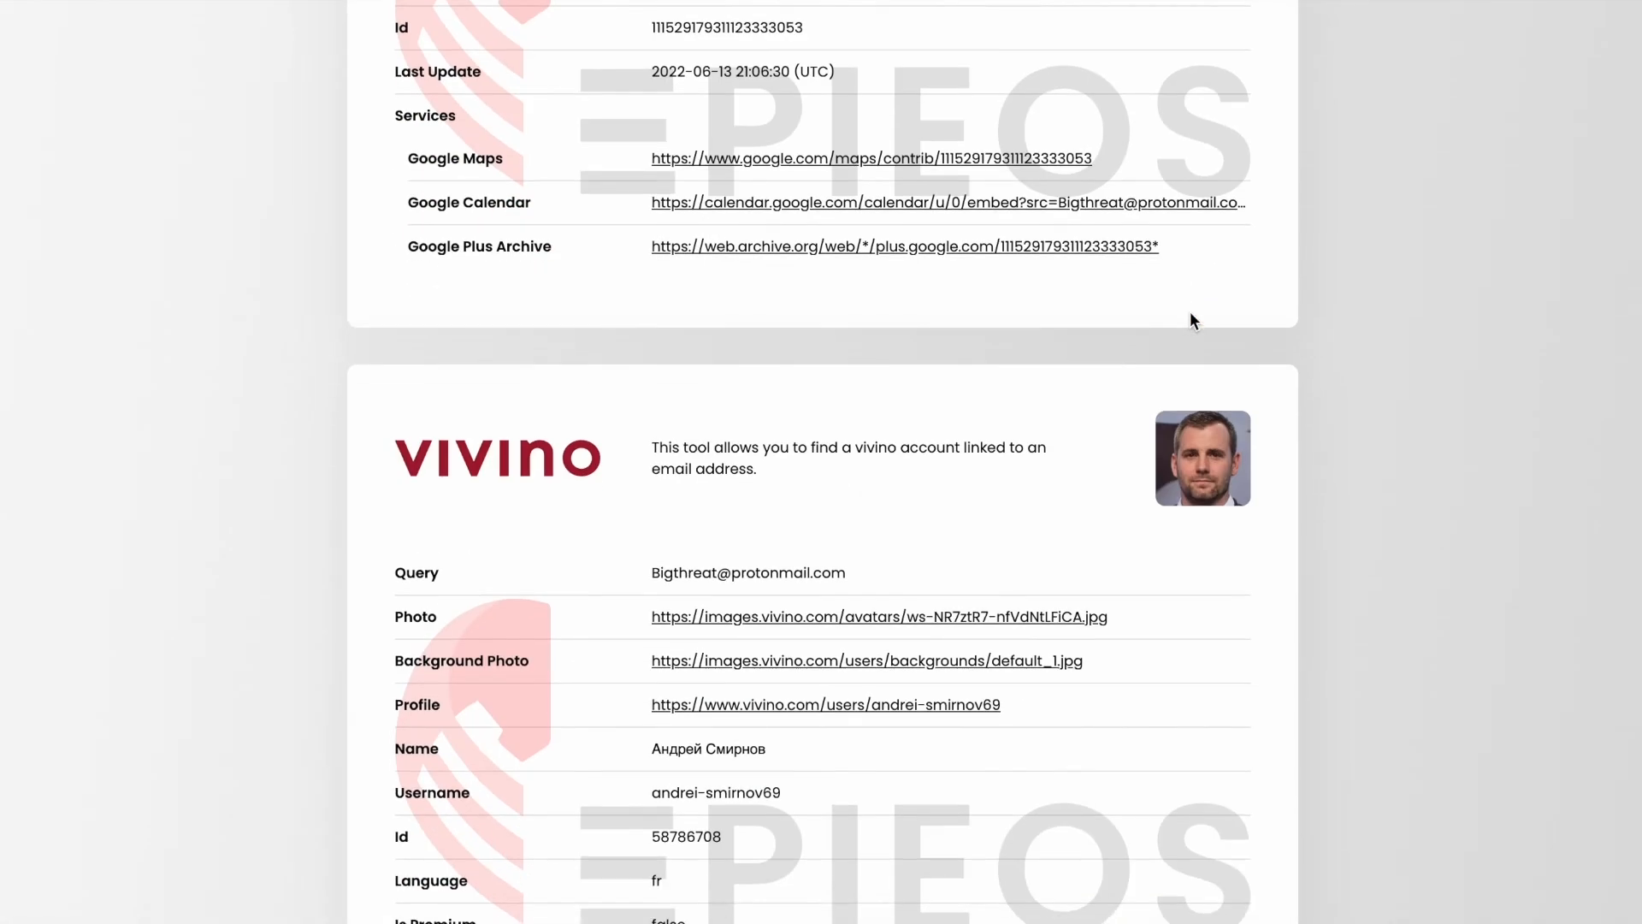
{"action": "scroll", "coordinate": [1193, 320], "scroll_direction": "down", "scroll_amount": 20}
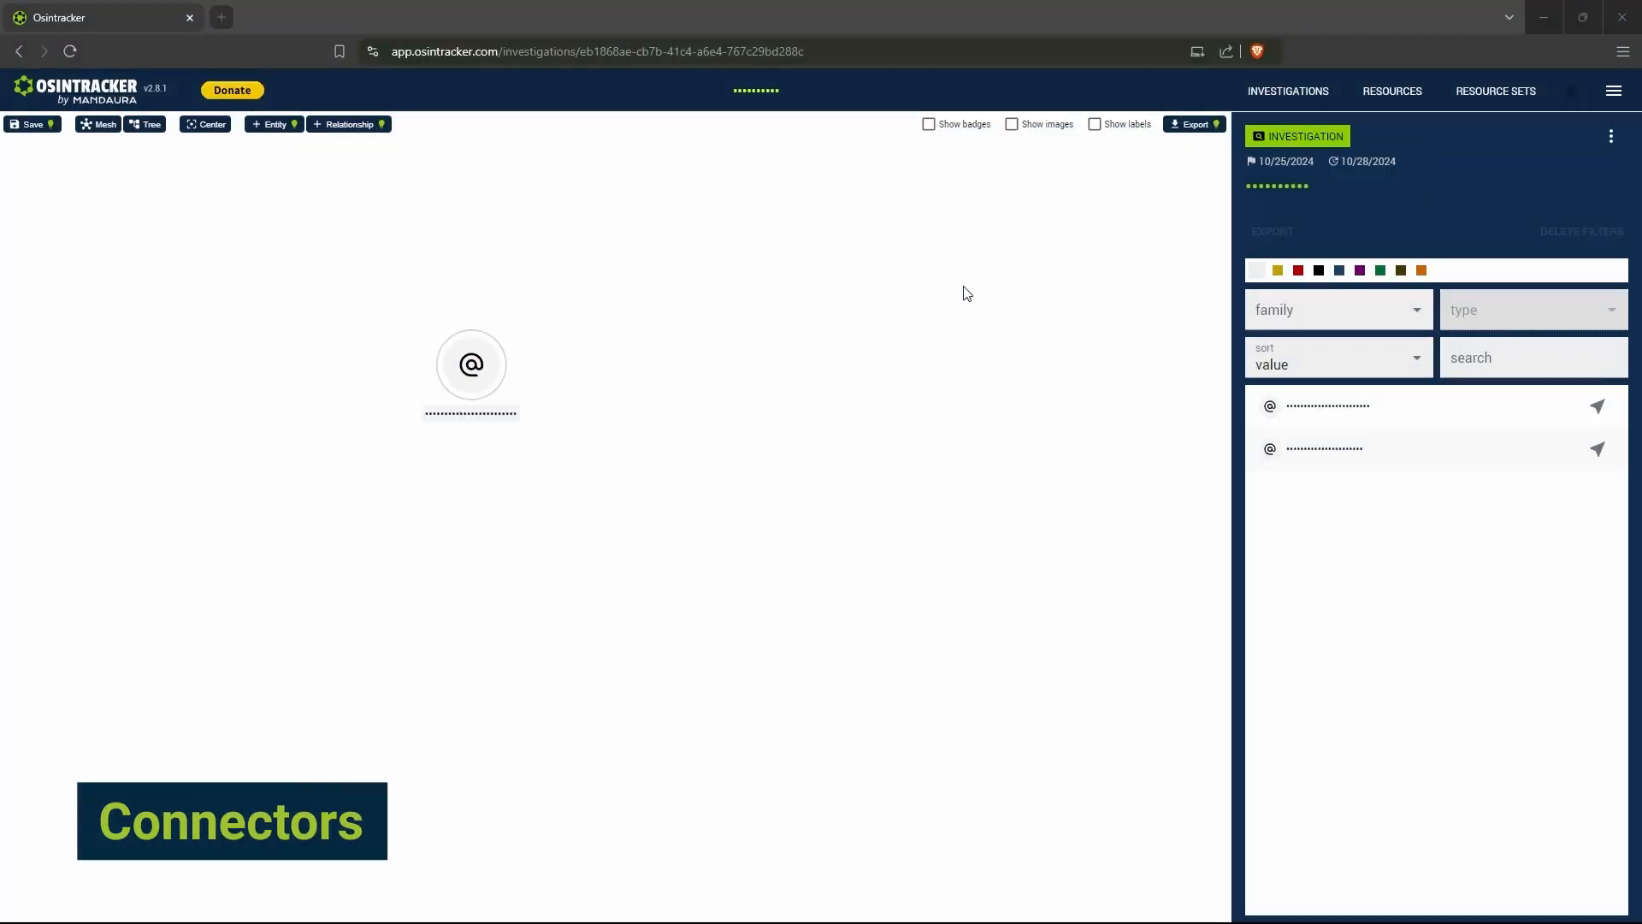
- Open the email address entity's resources and view the connector options for epieos.com and osint.industries
{"action": "left_click", "coordinate": [476, 375]}
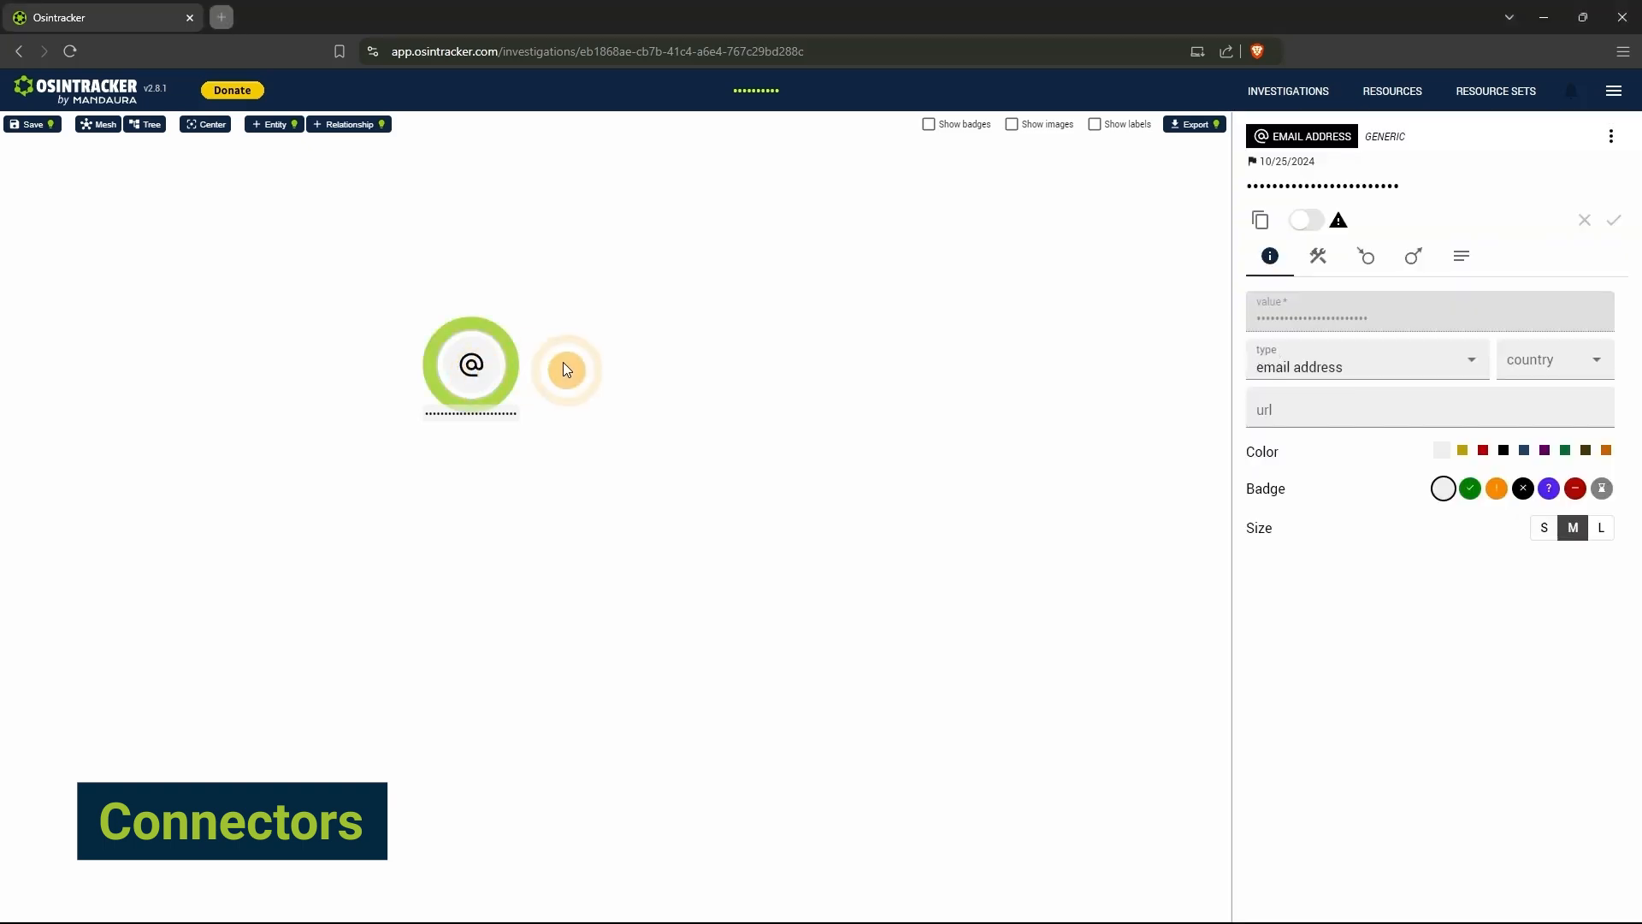
{"action": "left_click", "coordinate": [1326, 272]}
{"action": "left_click", "coordinate": [1324, 485]}
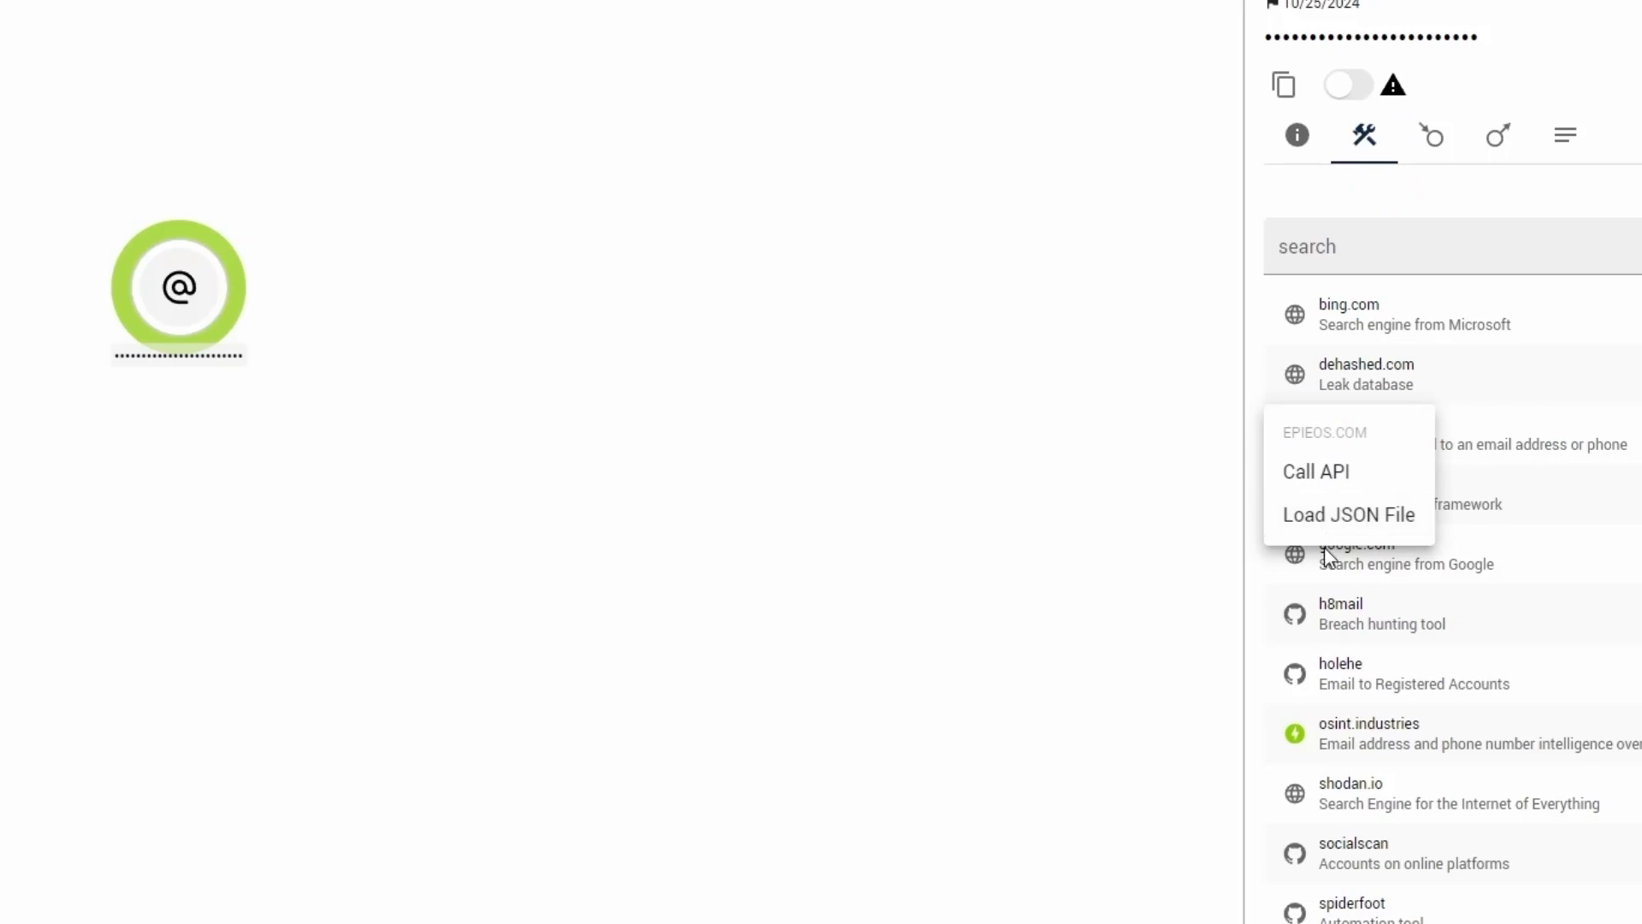
{"action": "left_click", "coordinate": [1325, 734]}
{"action": "left_click", "coordinate": [1347, 742]}
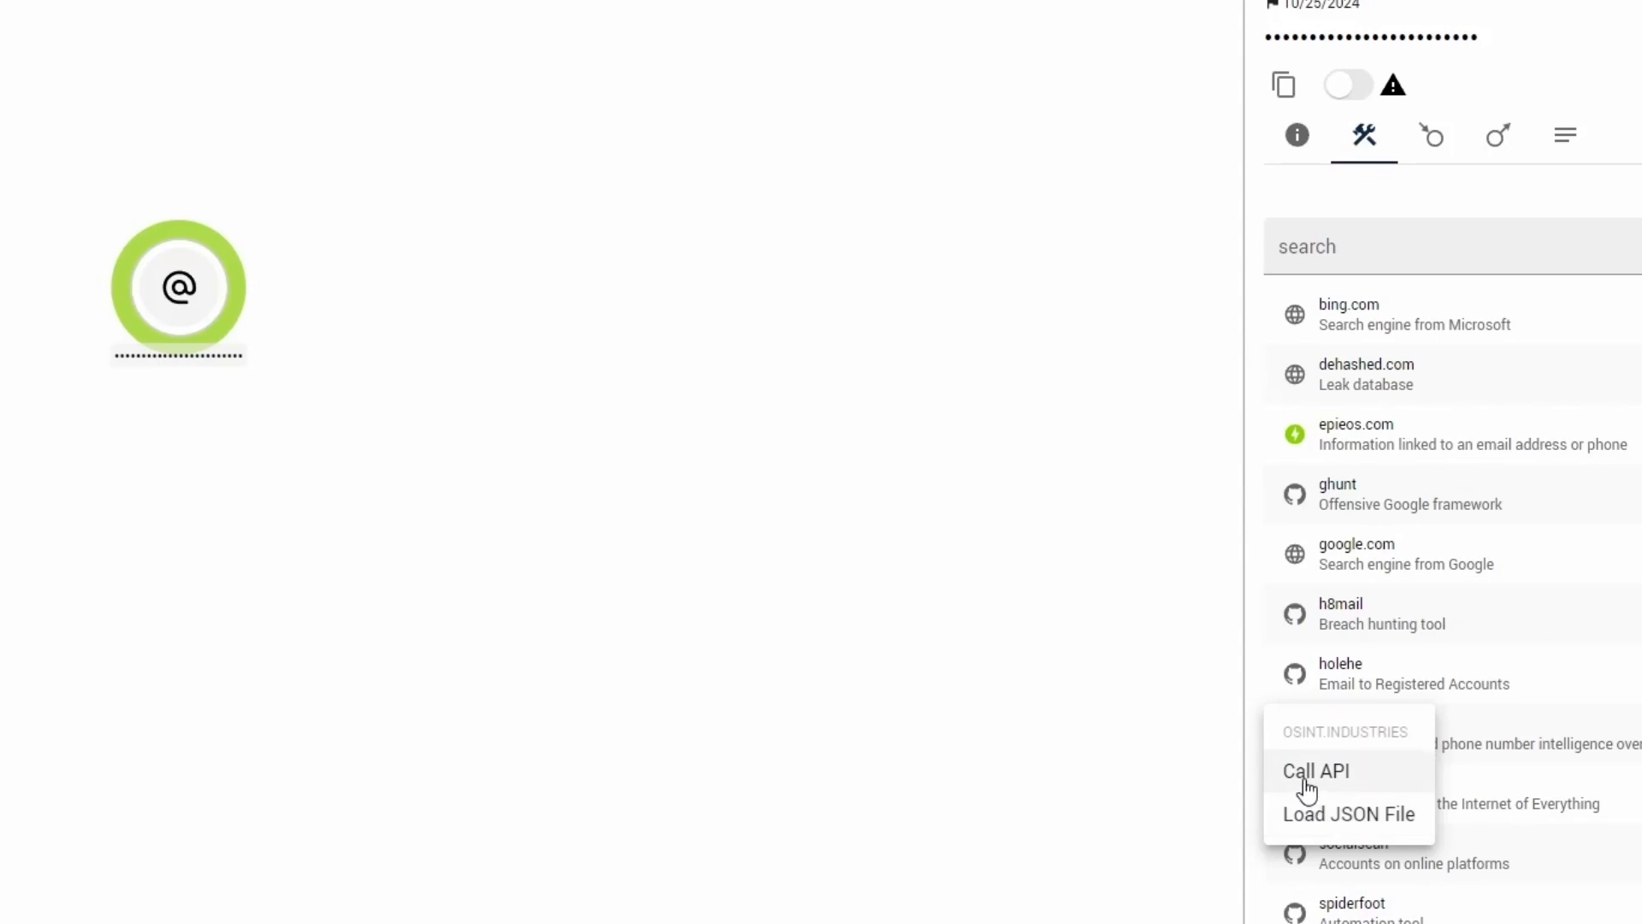
{"action": "left_click", "coordinate": [1260, 614]}
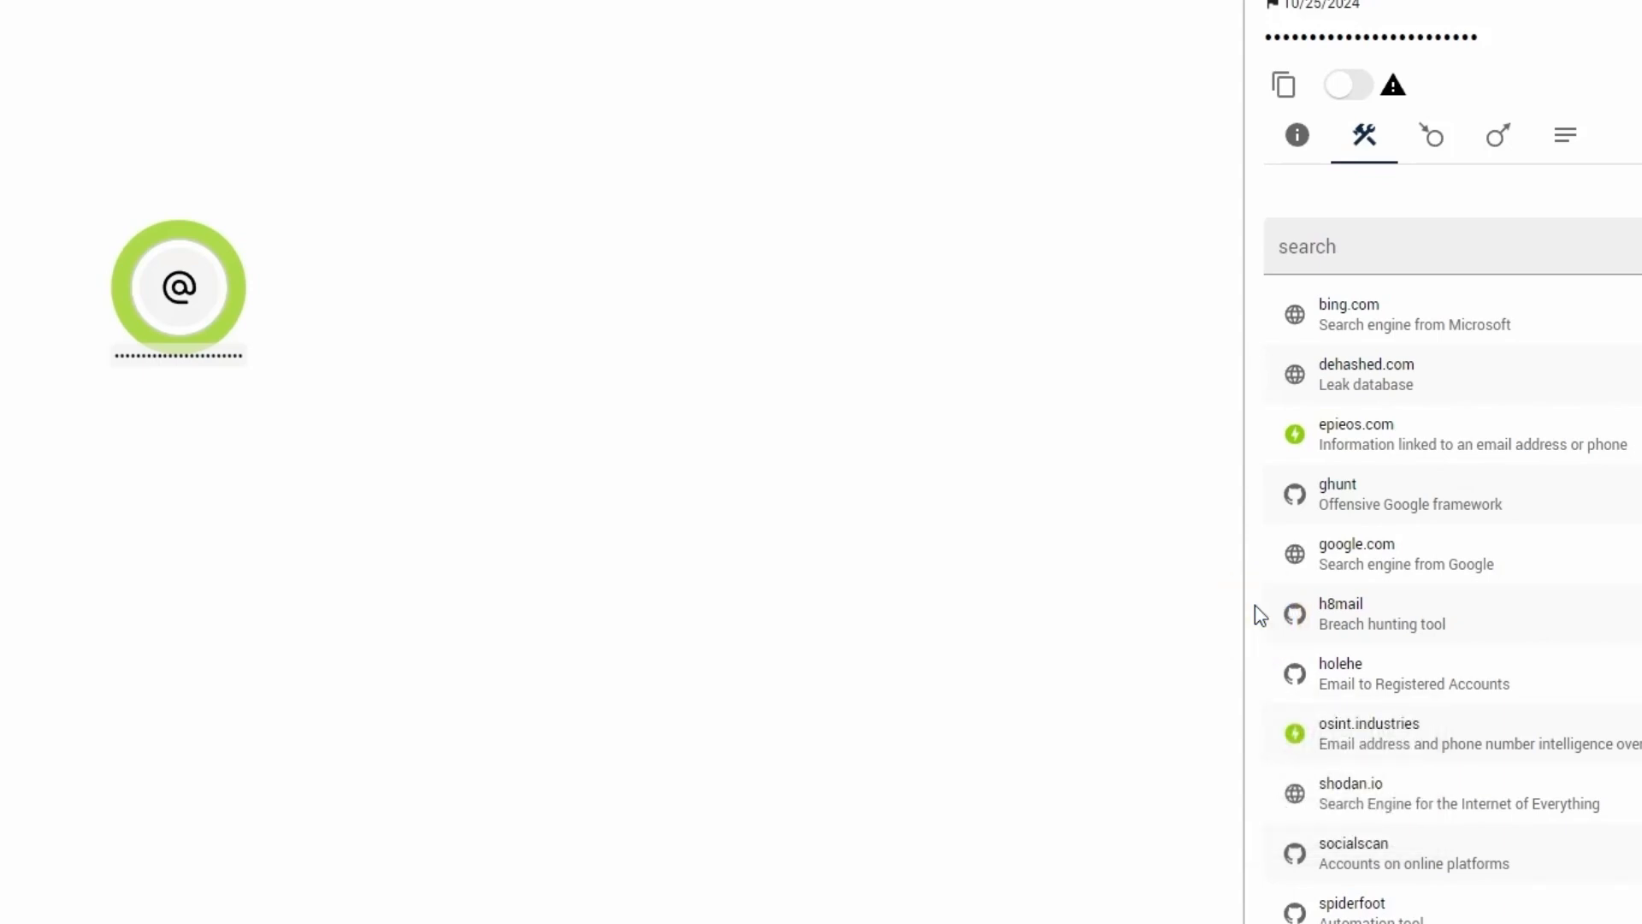
- Call the epieos.com API for the email address entity and add all the returned results to the graph
{"action": "left_click", "coordinate": [1343, 449]}
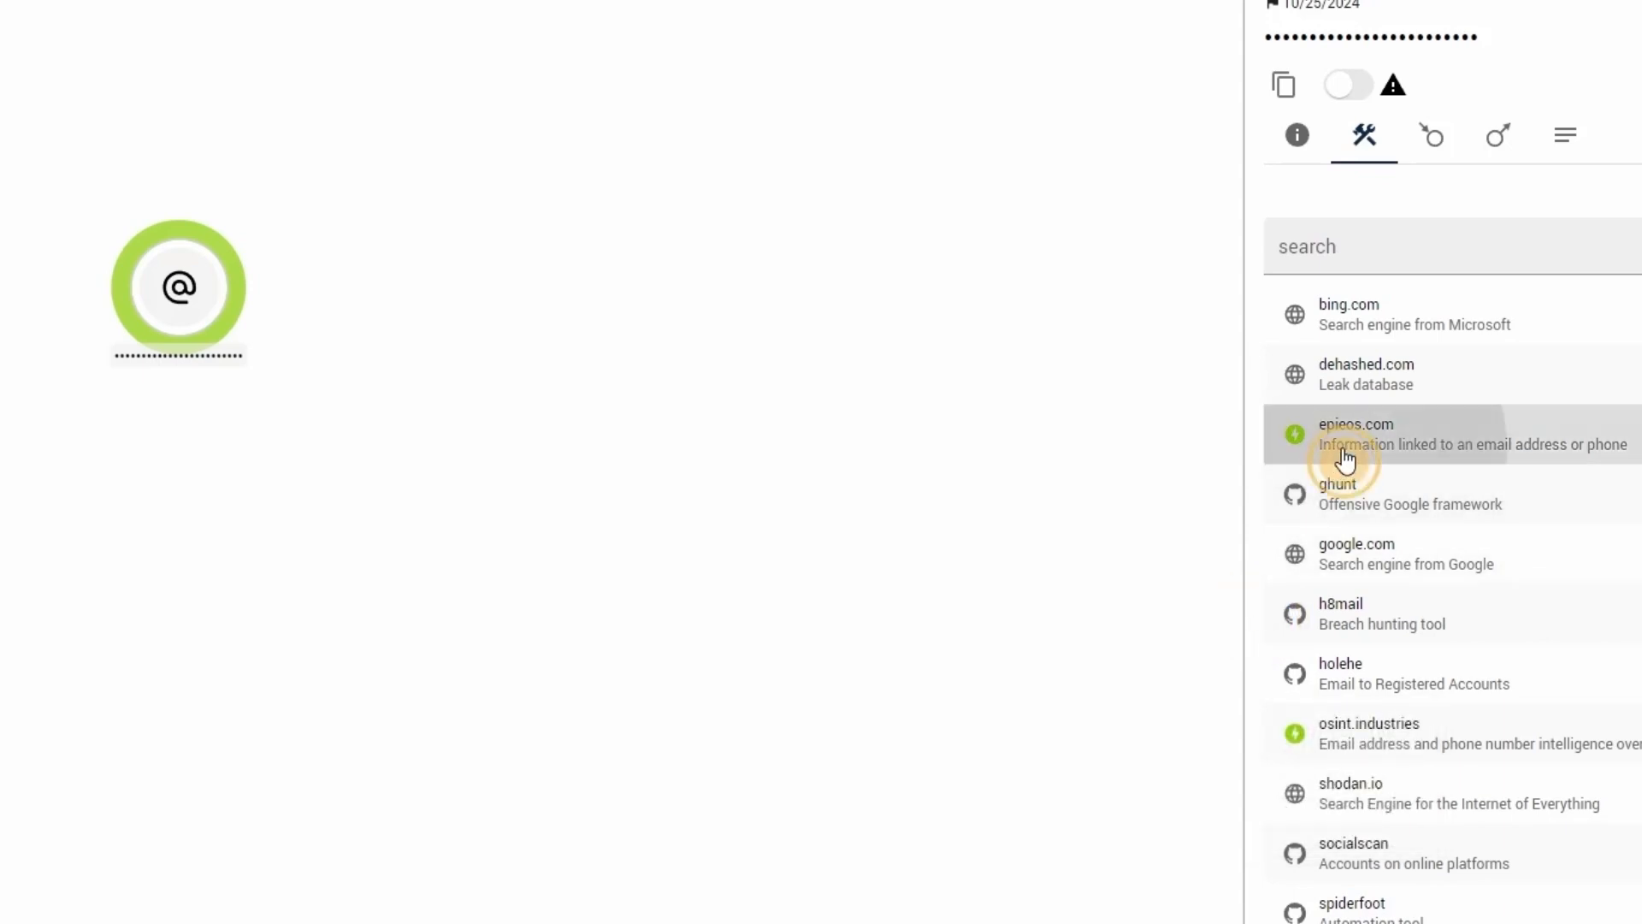
{"action": "left_click", "coordinate": [1324, 473]}
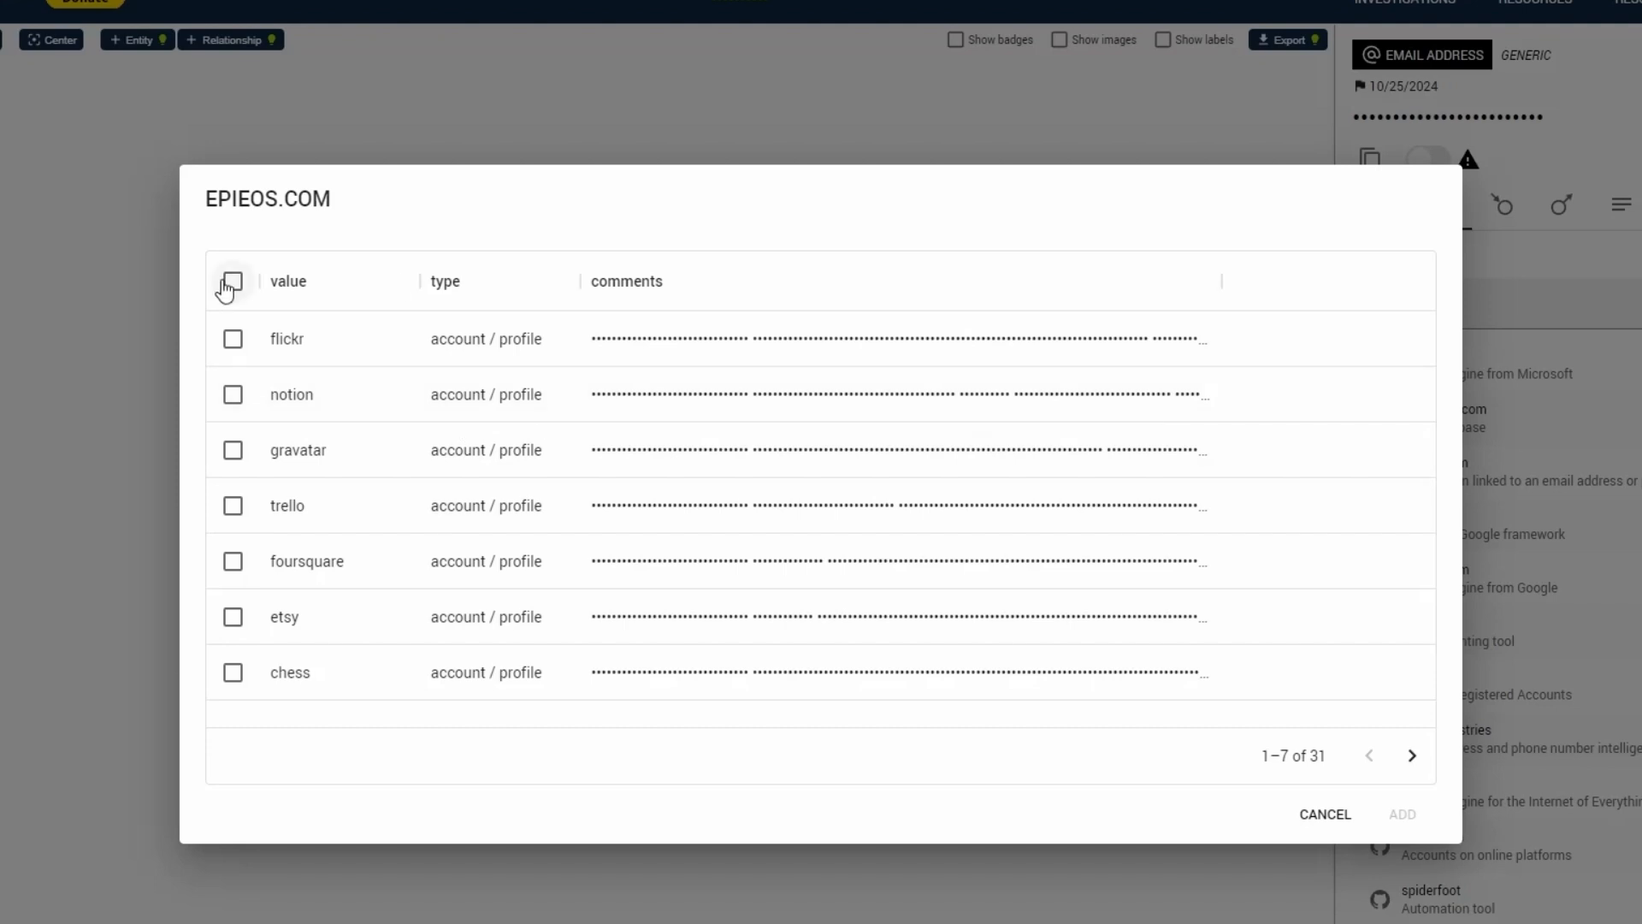
{"action": "left_click", "coordinate": [232, 282]}
{"action": "left_click", "coordinate": [1402, 813]}
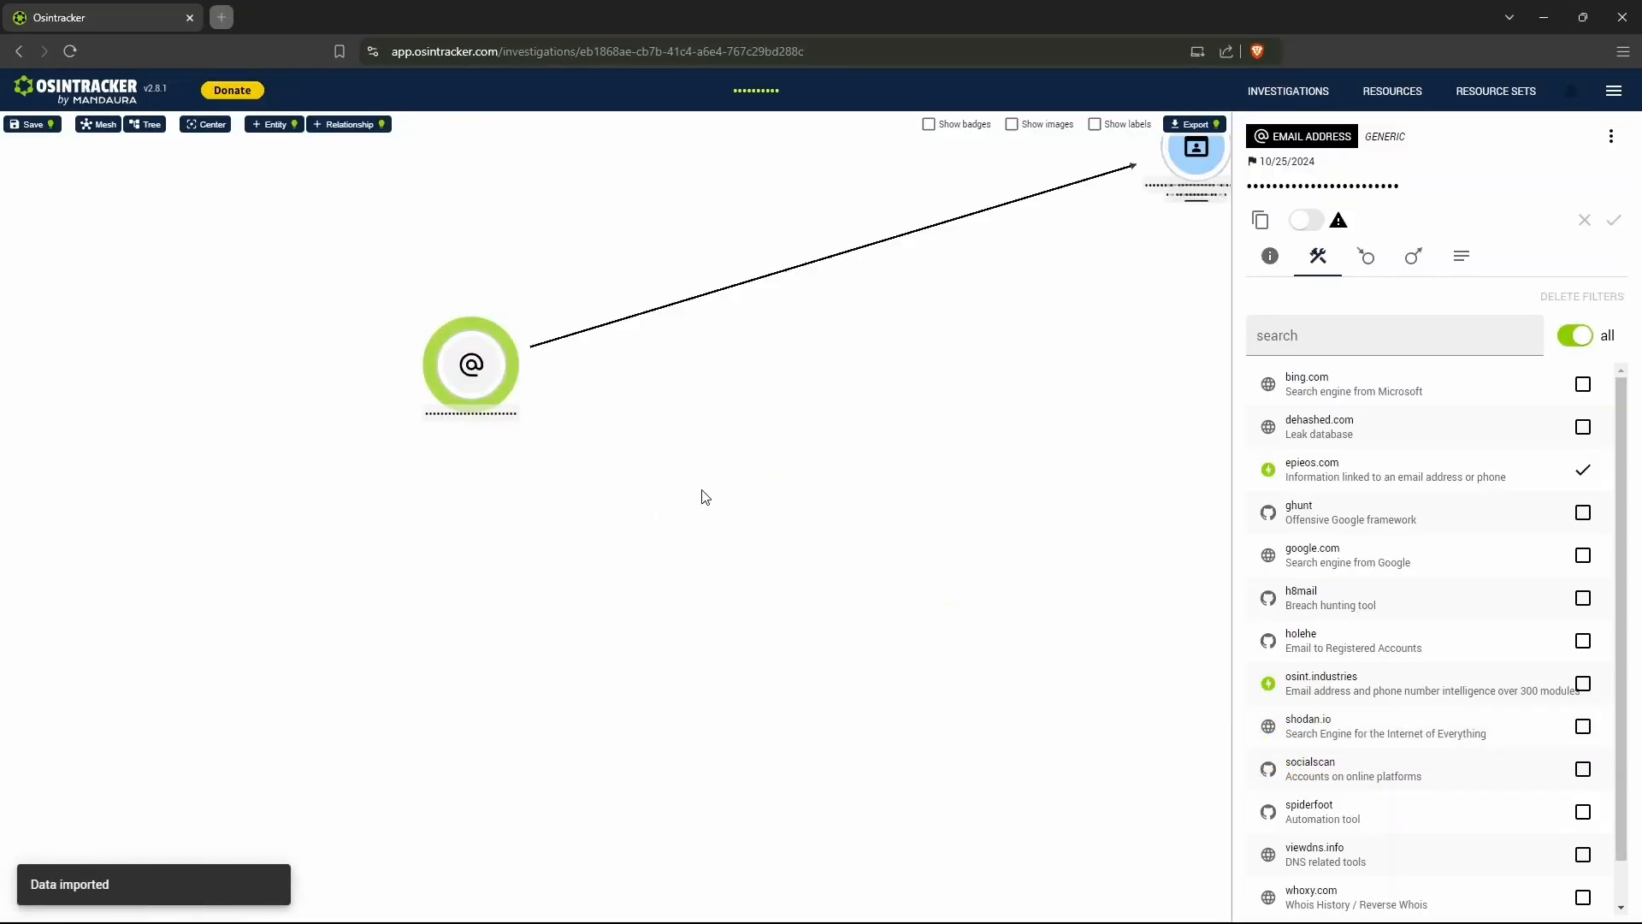
- Select the other email address entity, away from the imported epieos.com graph, and show its resources
{"action": "left_click", "coordinate": [992, 485]}
{"action": "scroll", "coordinate": [1017, 489], "scroll_direction": "down", "scroll_amount": 4}
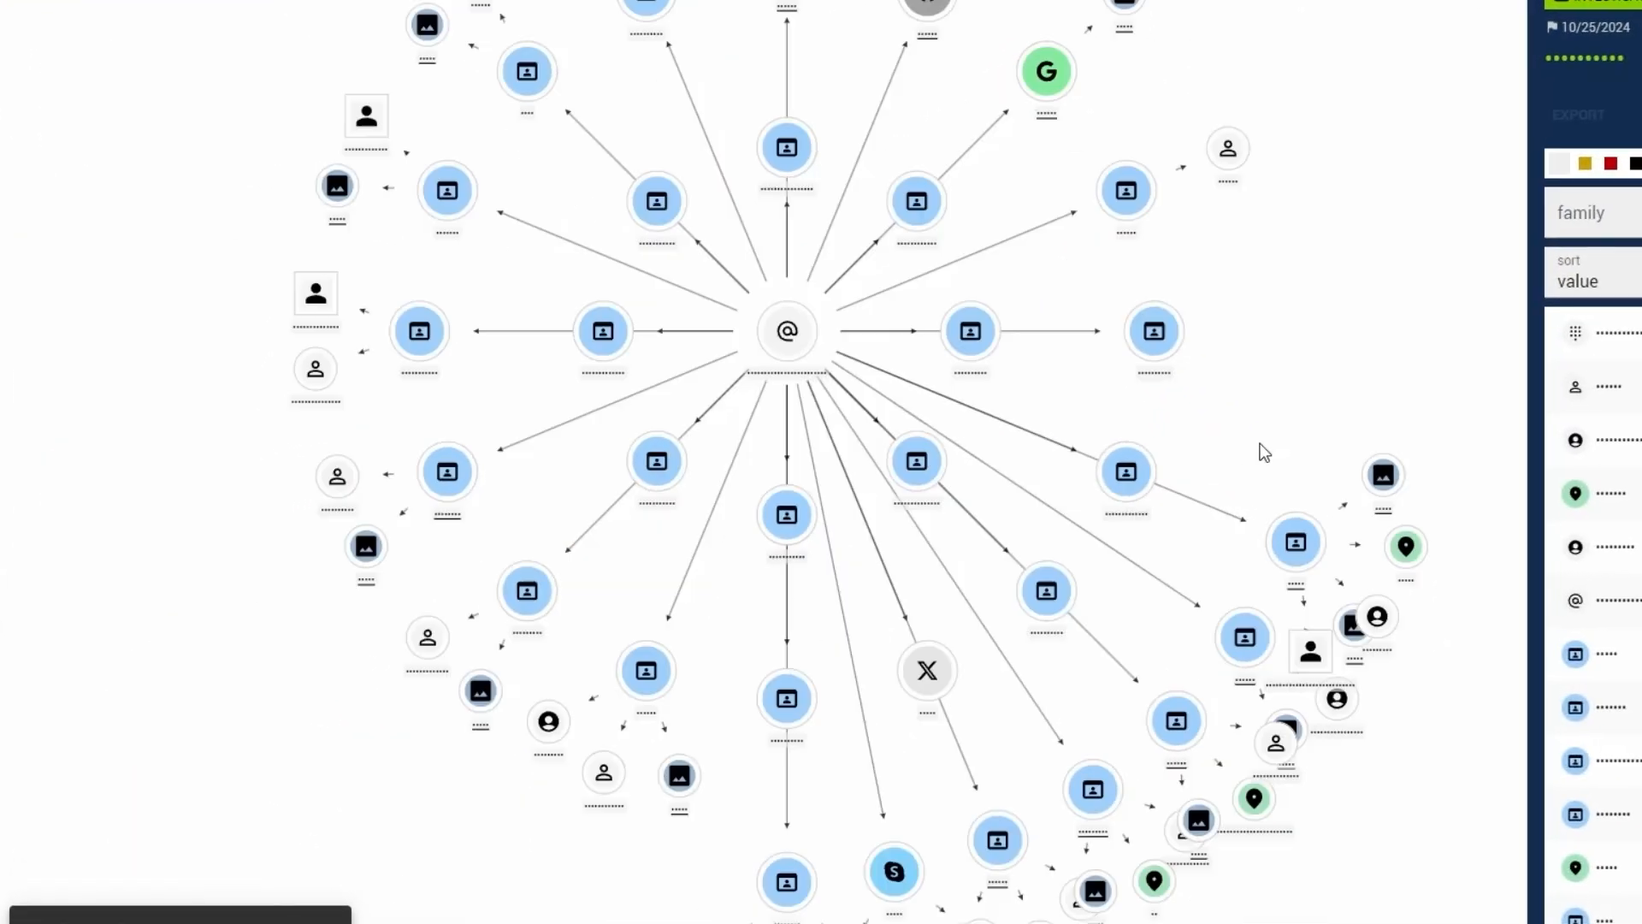
{"action": "left_click_drag", "start_coordinate": [1117, 476], "coordinate": [824, 362]}
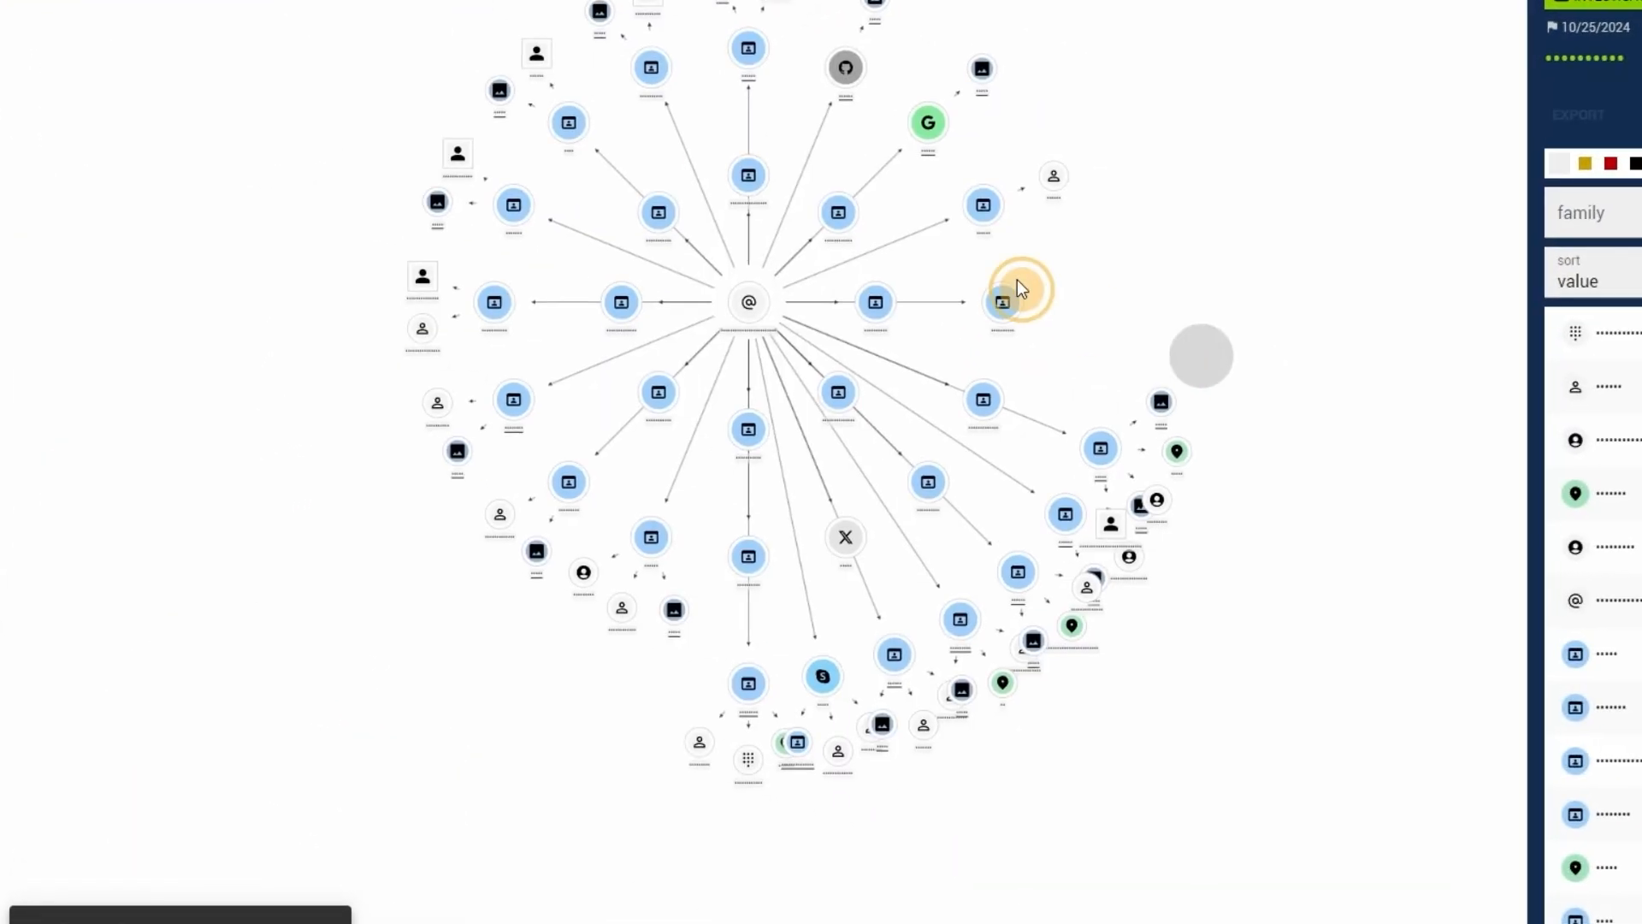
{"action": "left_click_drag", "start_coordinate": [1018, 280], "coordinate": [776, 190]}
{"action": "left_click_drag", "start_coordinate": [1441, 664], "coordinate": [1078, 439]}
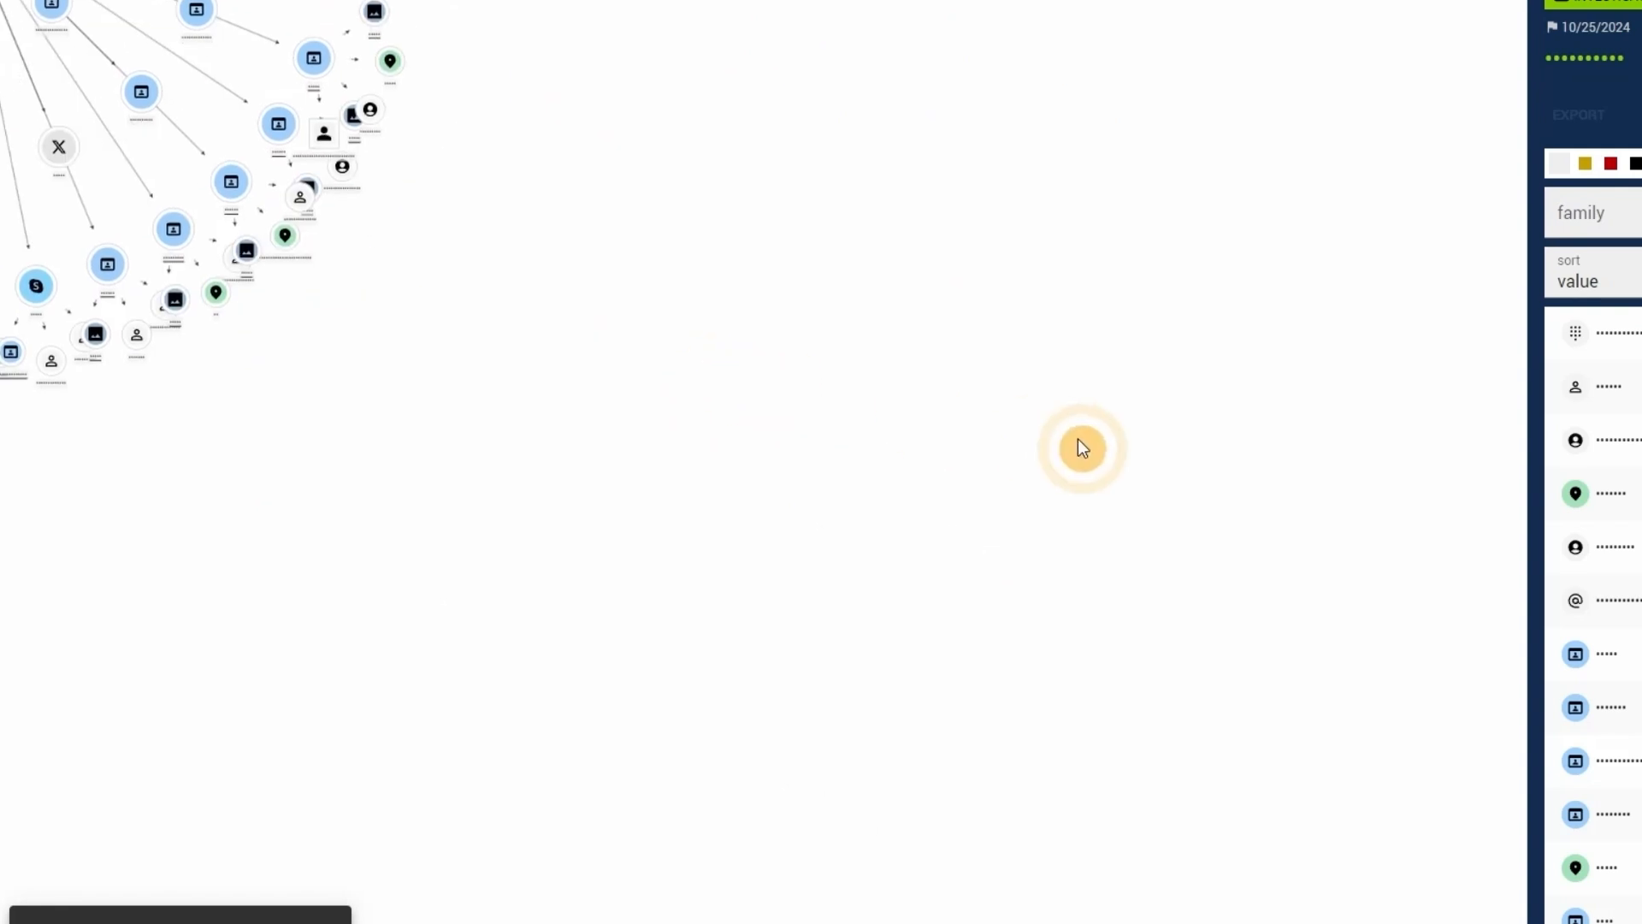
{"action": "scroll", "coordinate": [1080, 439], "scroll_direction": "down", "scroll_amount": 4}
{"action": "left_click_drag", "start_coordinate": [1219, 471], "coordinate": [570, 194]}
{"action": "left_click", "coordinate": [659, 335]}
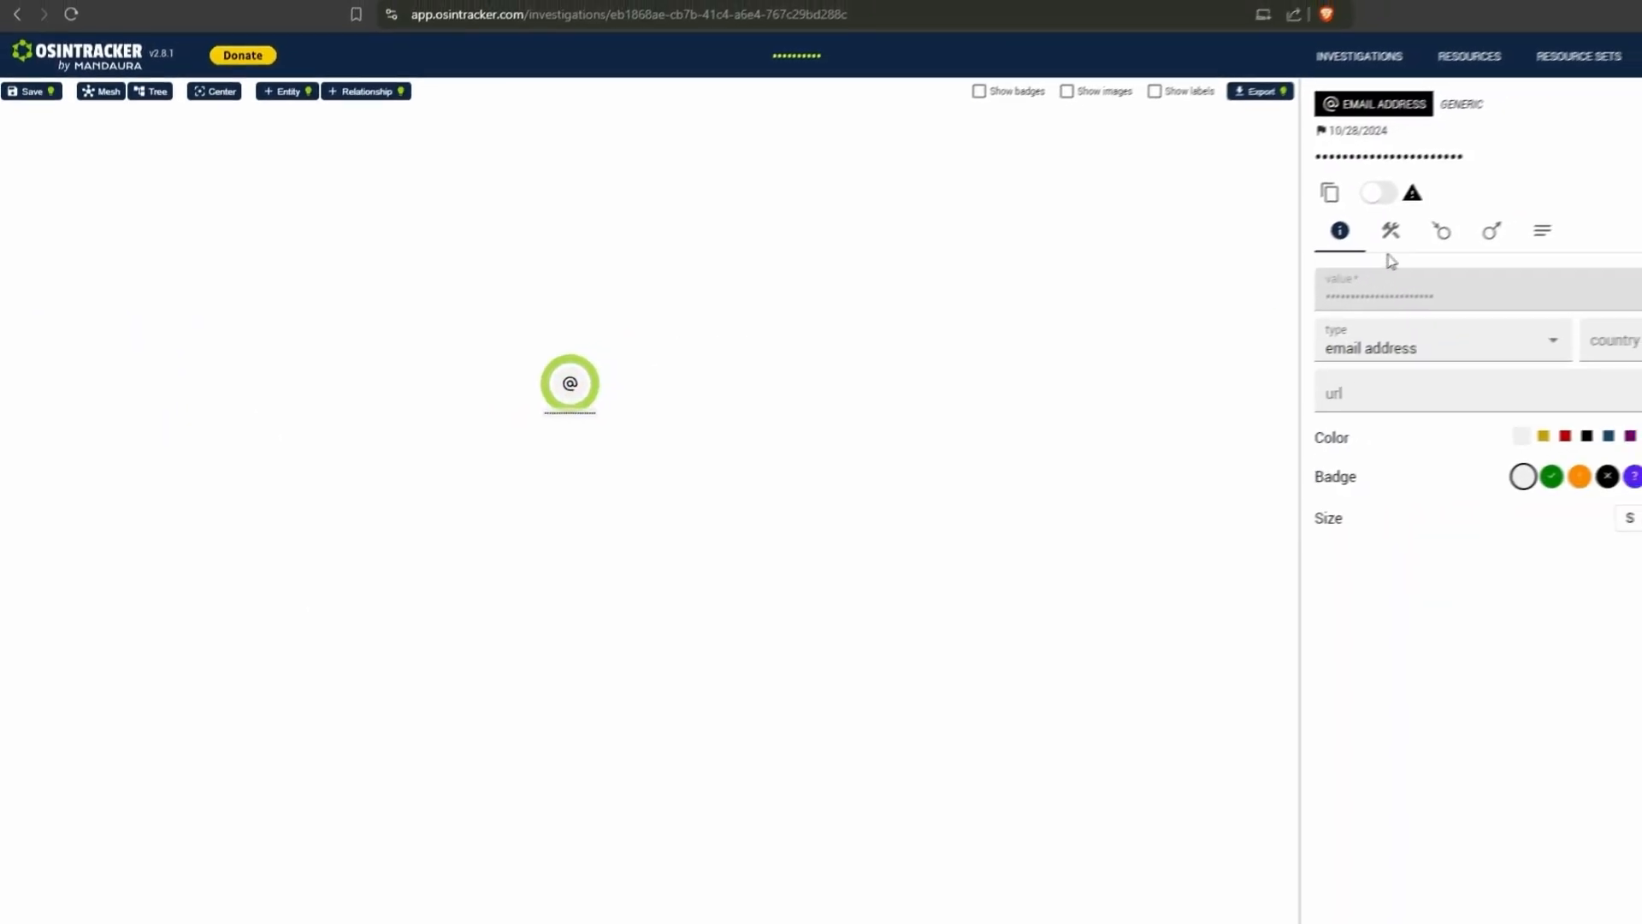
{"action": "left_click", "coordinate": [1394, 235]}
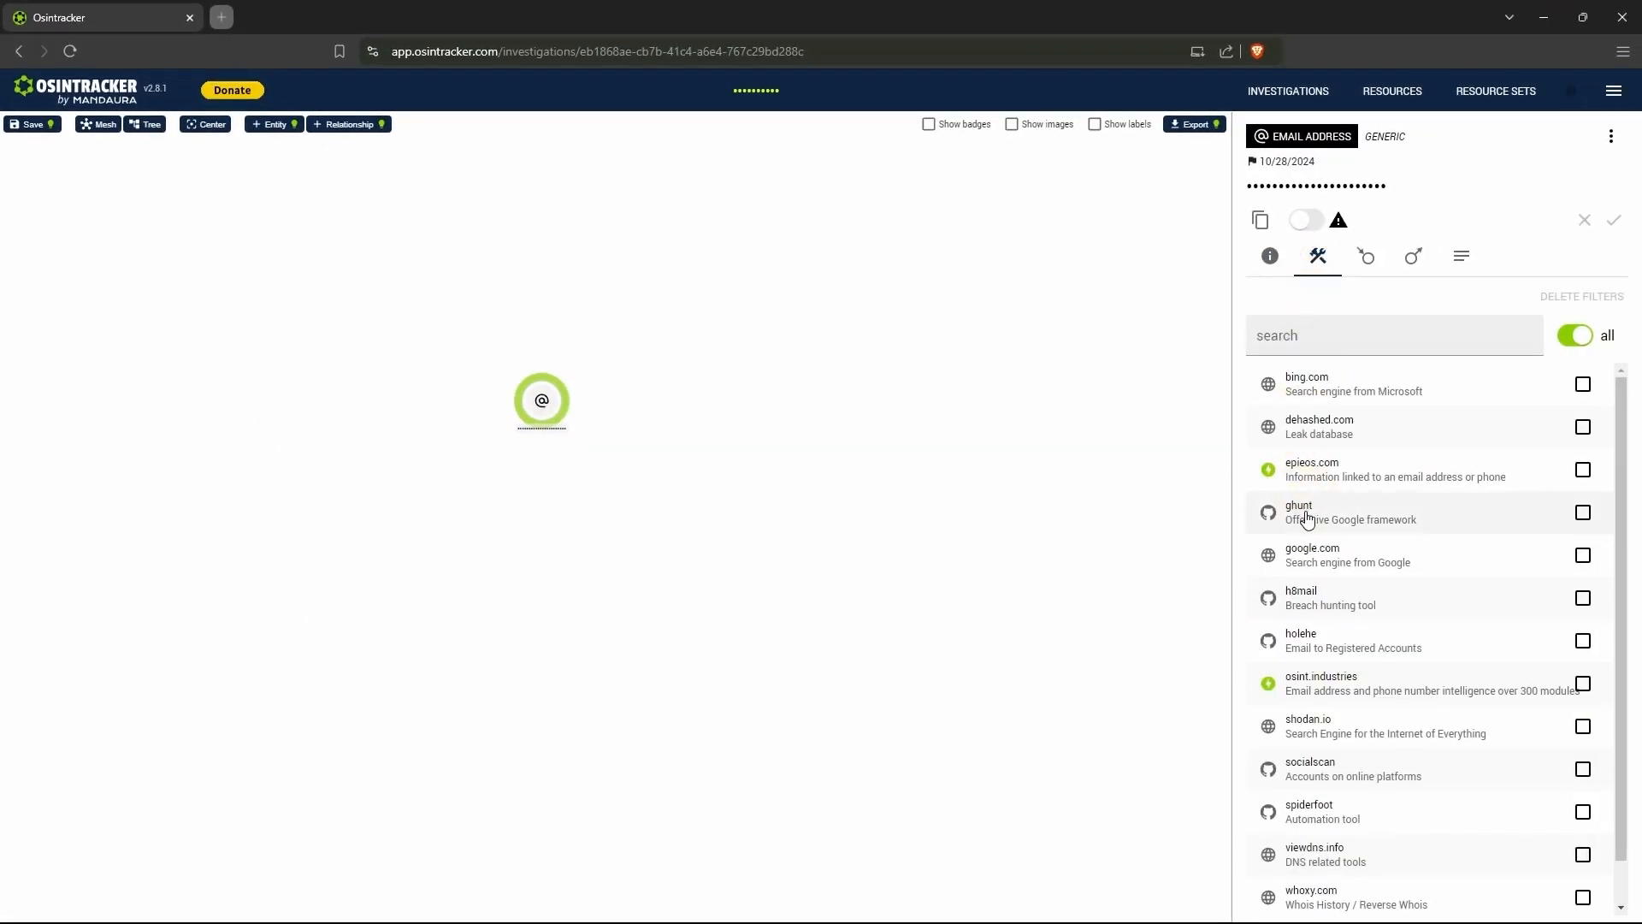
- Load "osint industries test email.json" from Downloads through the osint.industries connector and add all its entries to the graph
{"action": "left_click", "coordinate": [1361, 684]}
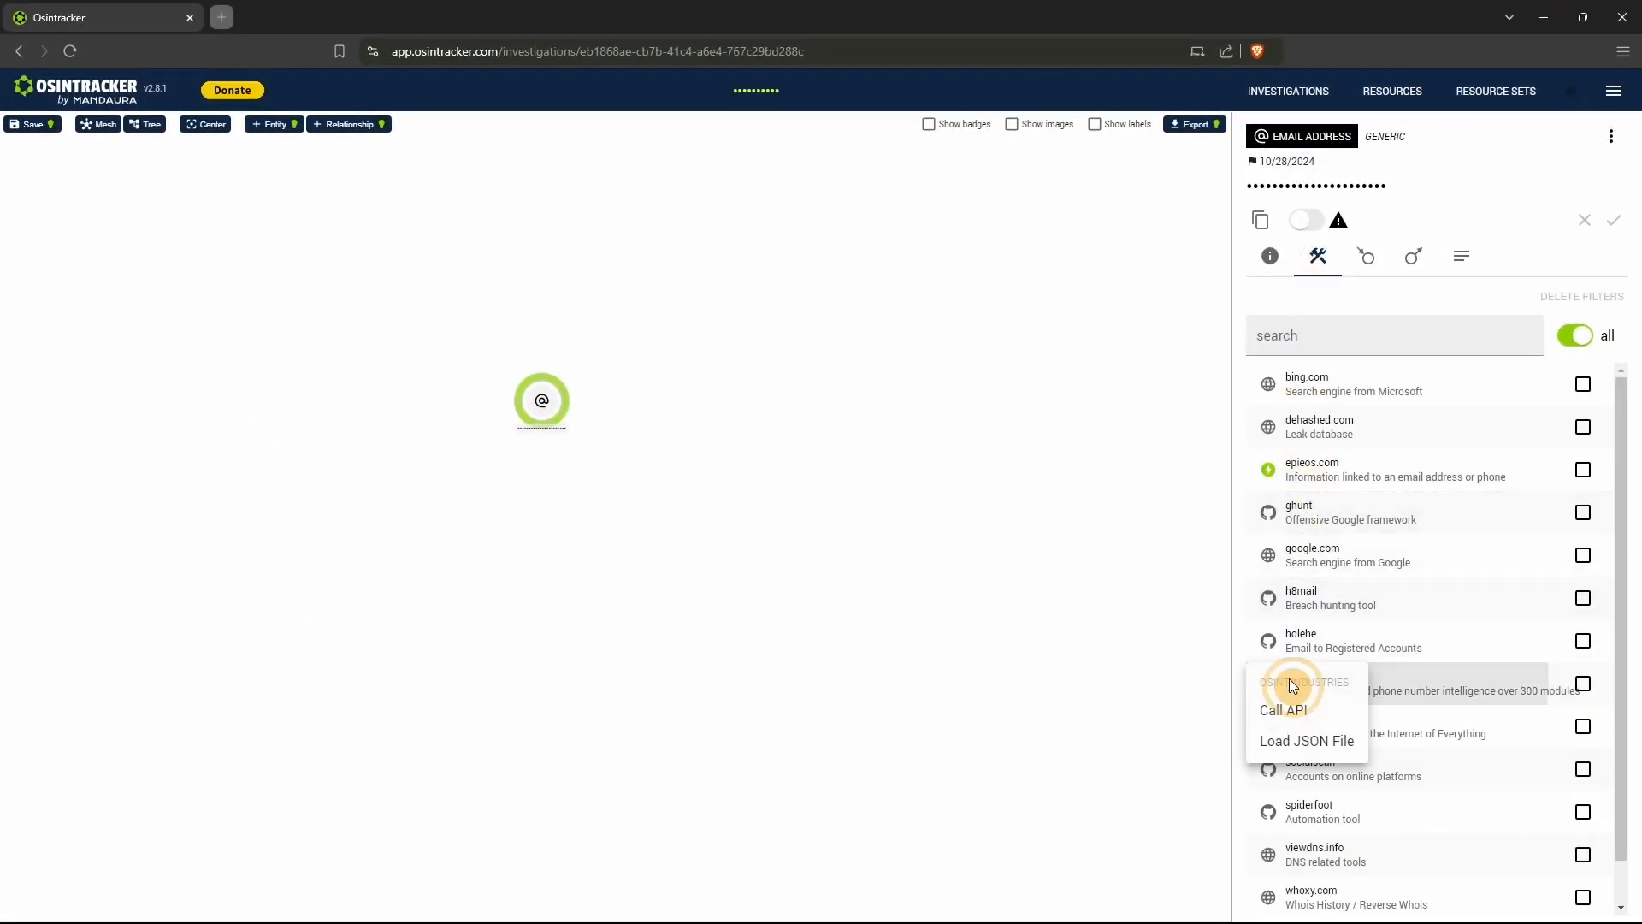
{"action": "left_click", "coordinate": [1280, 743]}
{"action": "left_click", "coordinate": [787, 286]}
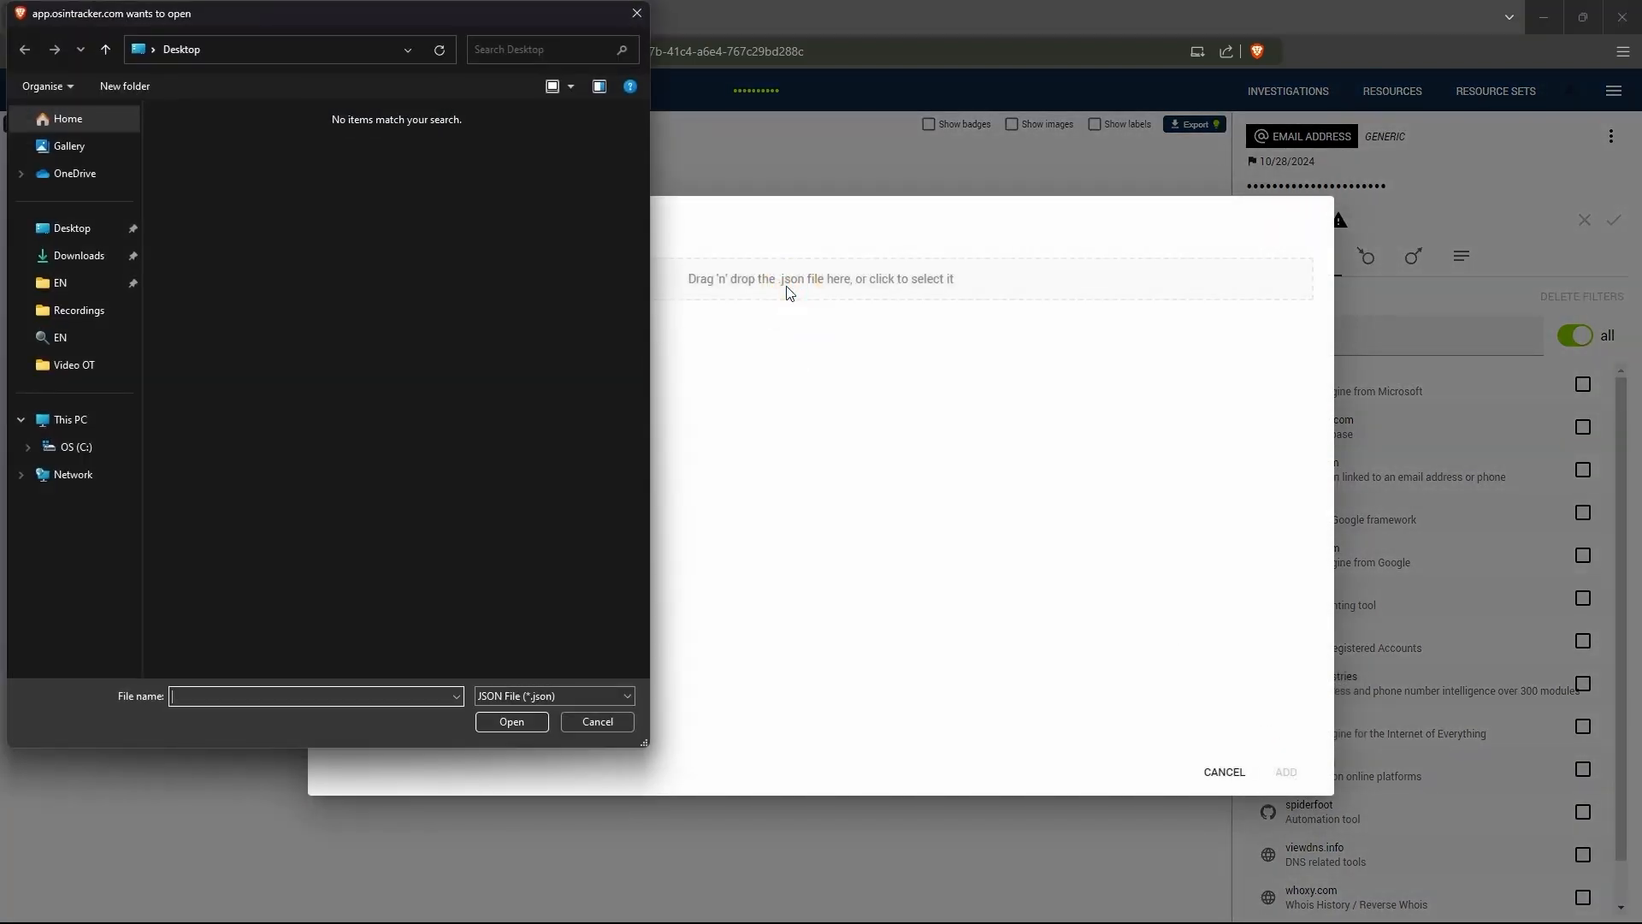
{"action": "left_click", "coordinate": [80, 256]}
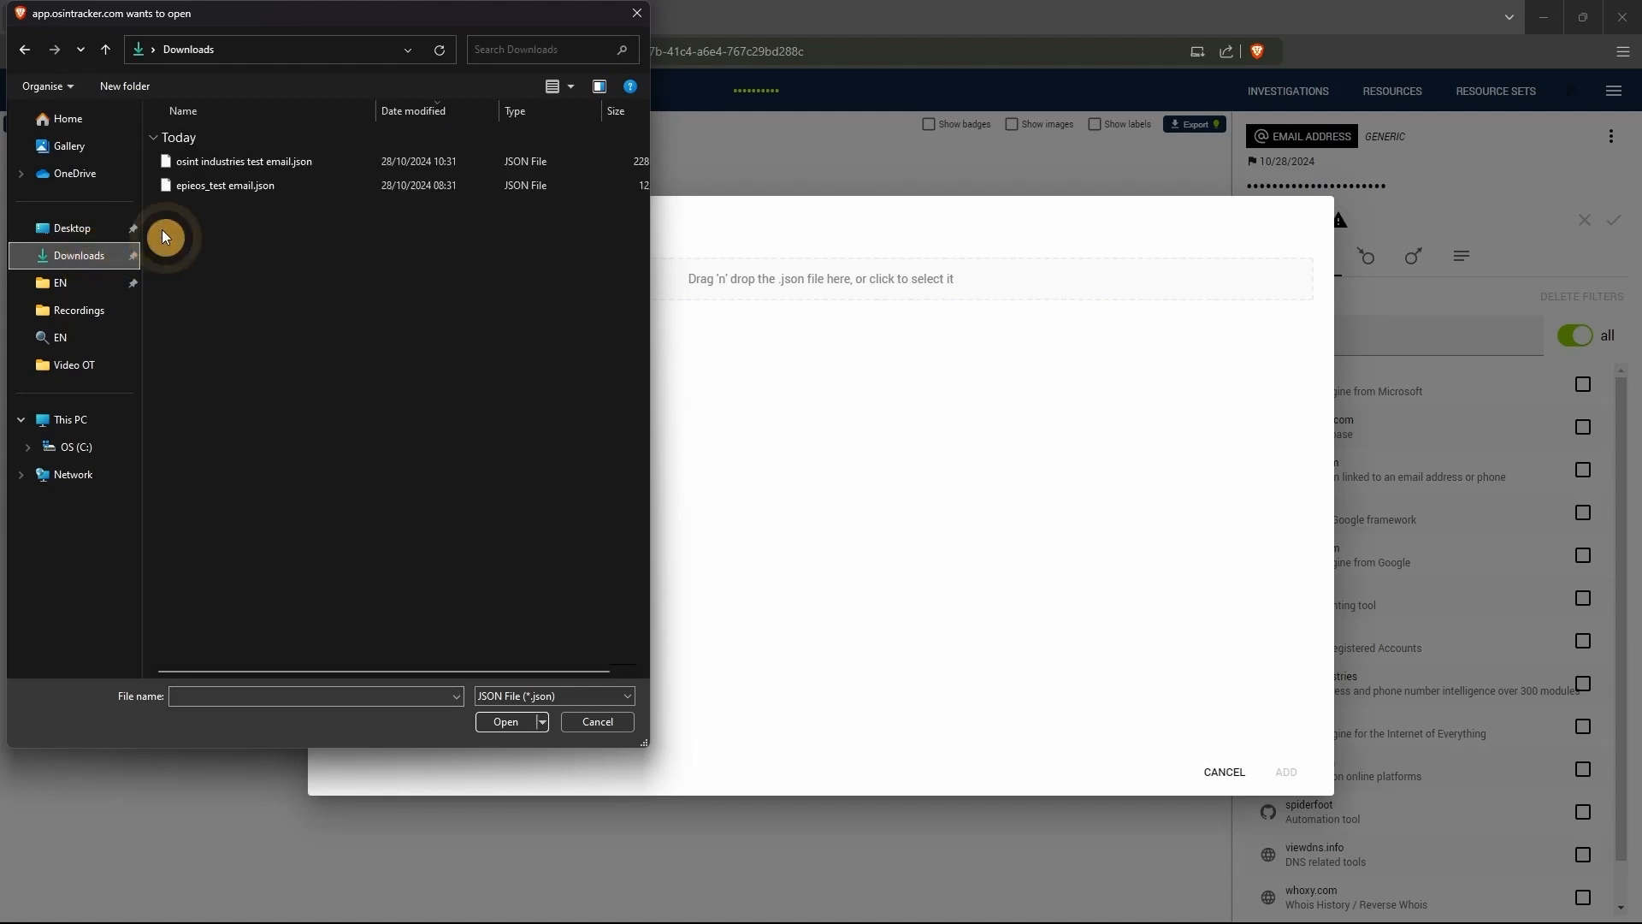
{"action": "double_click", "coordinate": [249, 162]}
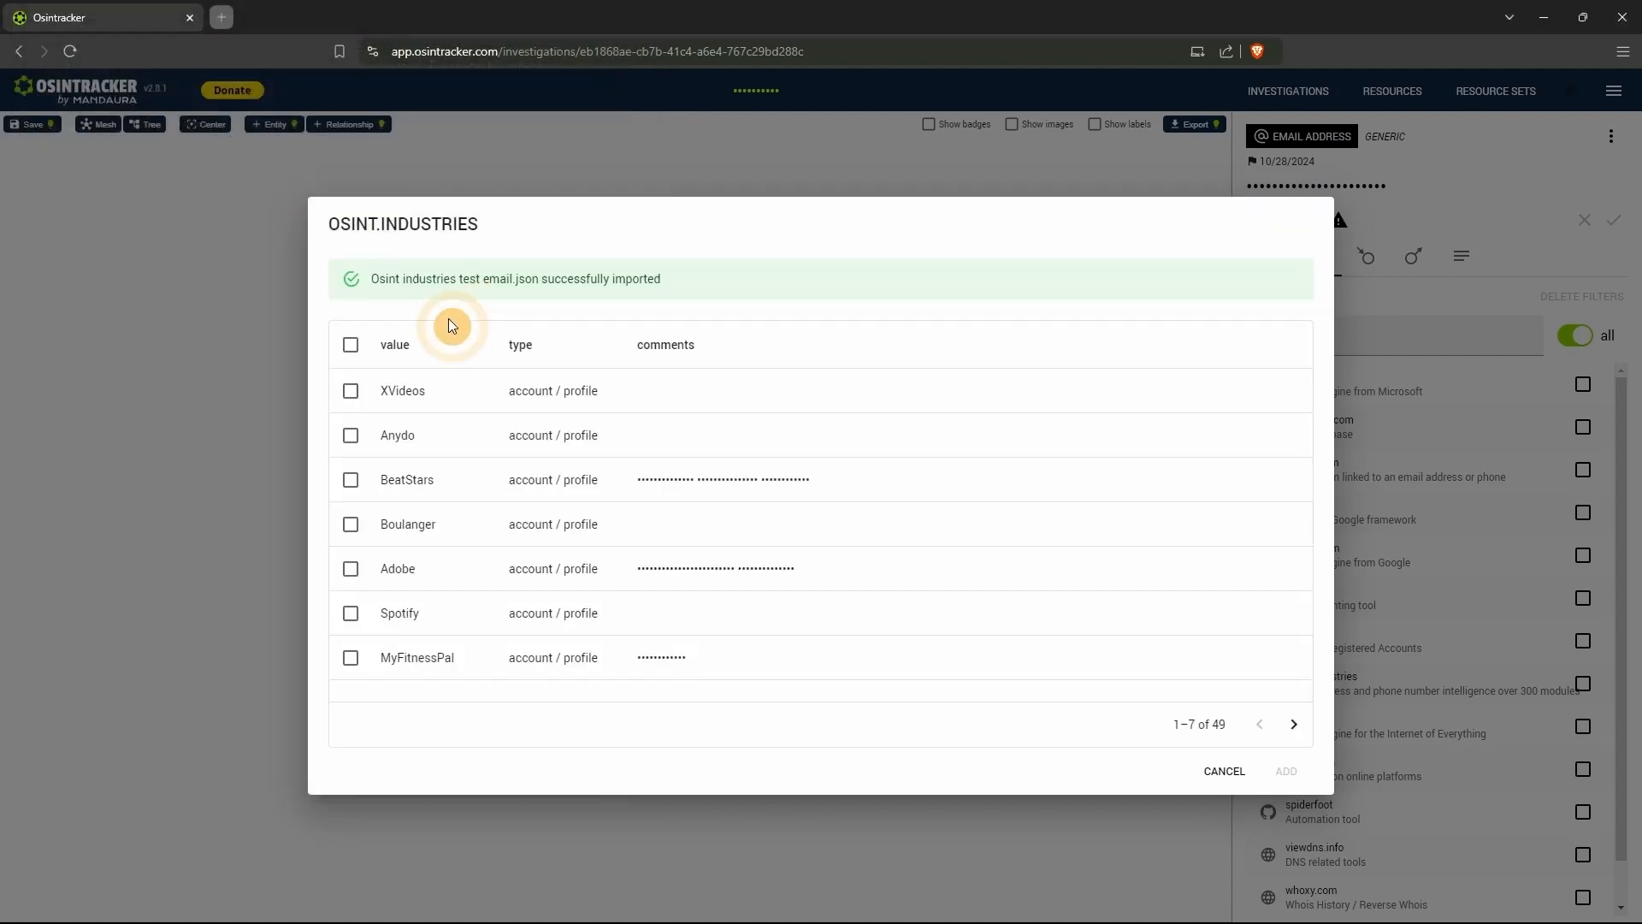
{"action": "left_click", "coordinate": [325, 339]}
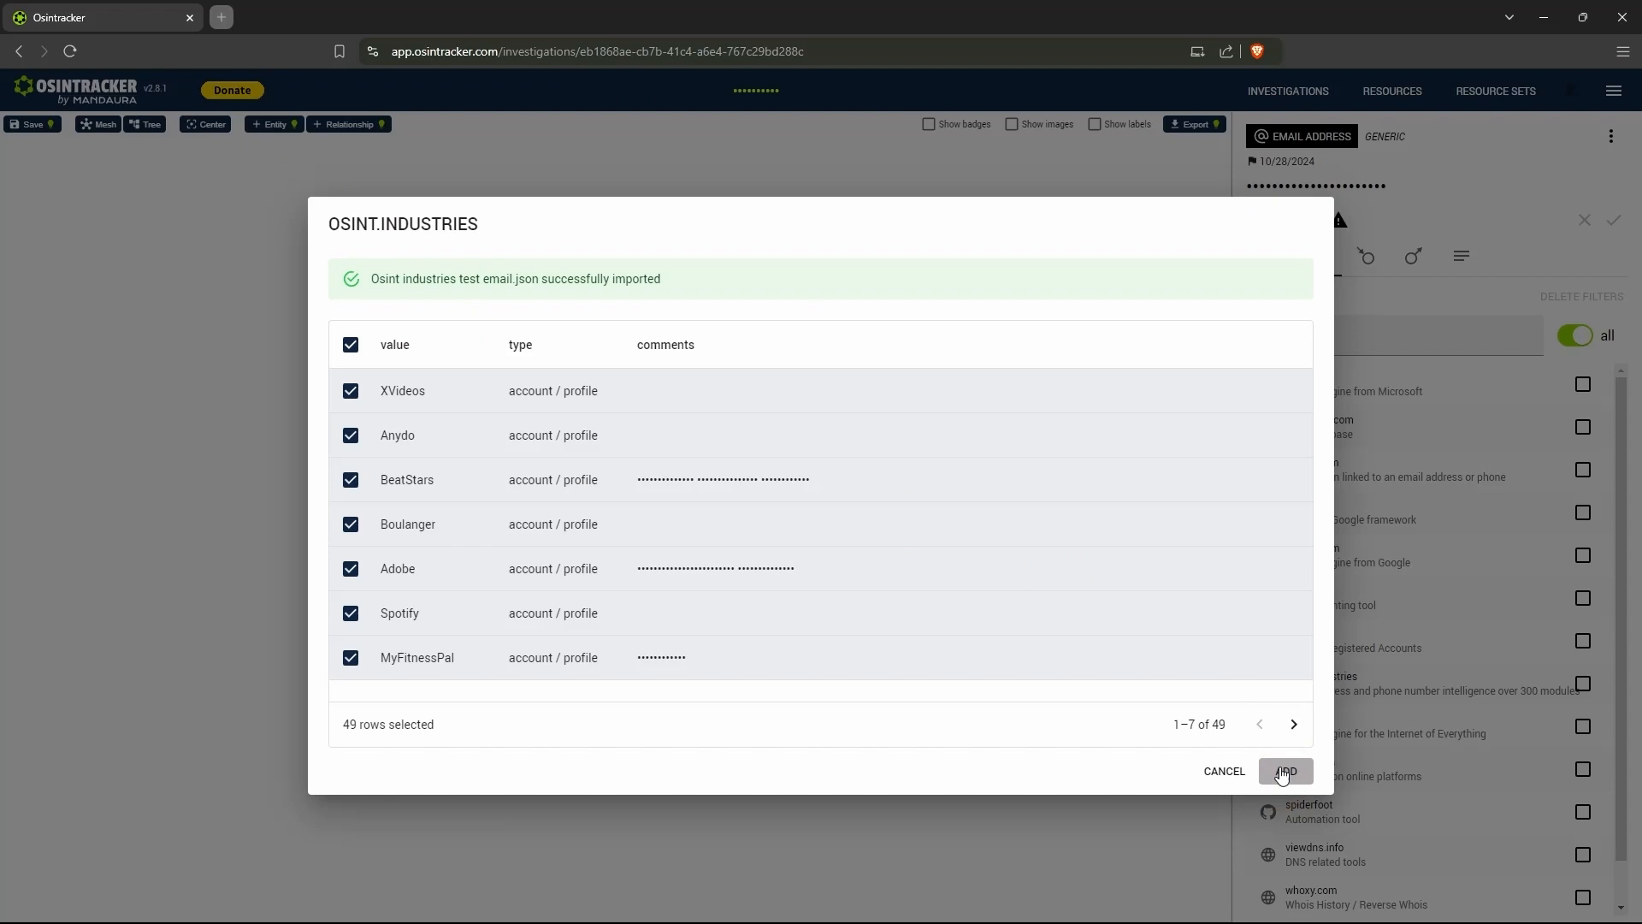
{"action": "left_click", "coordinate": [1397, 850]}
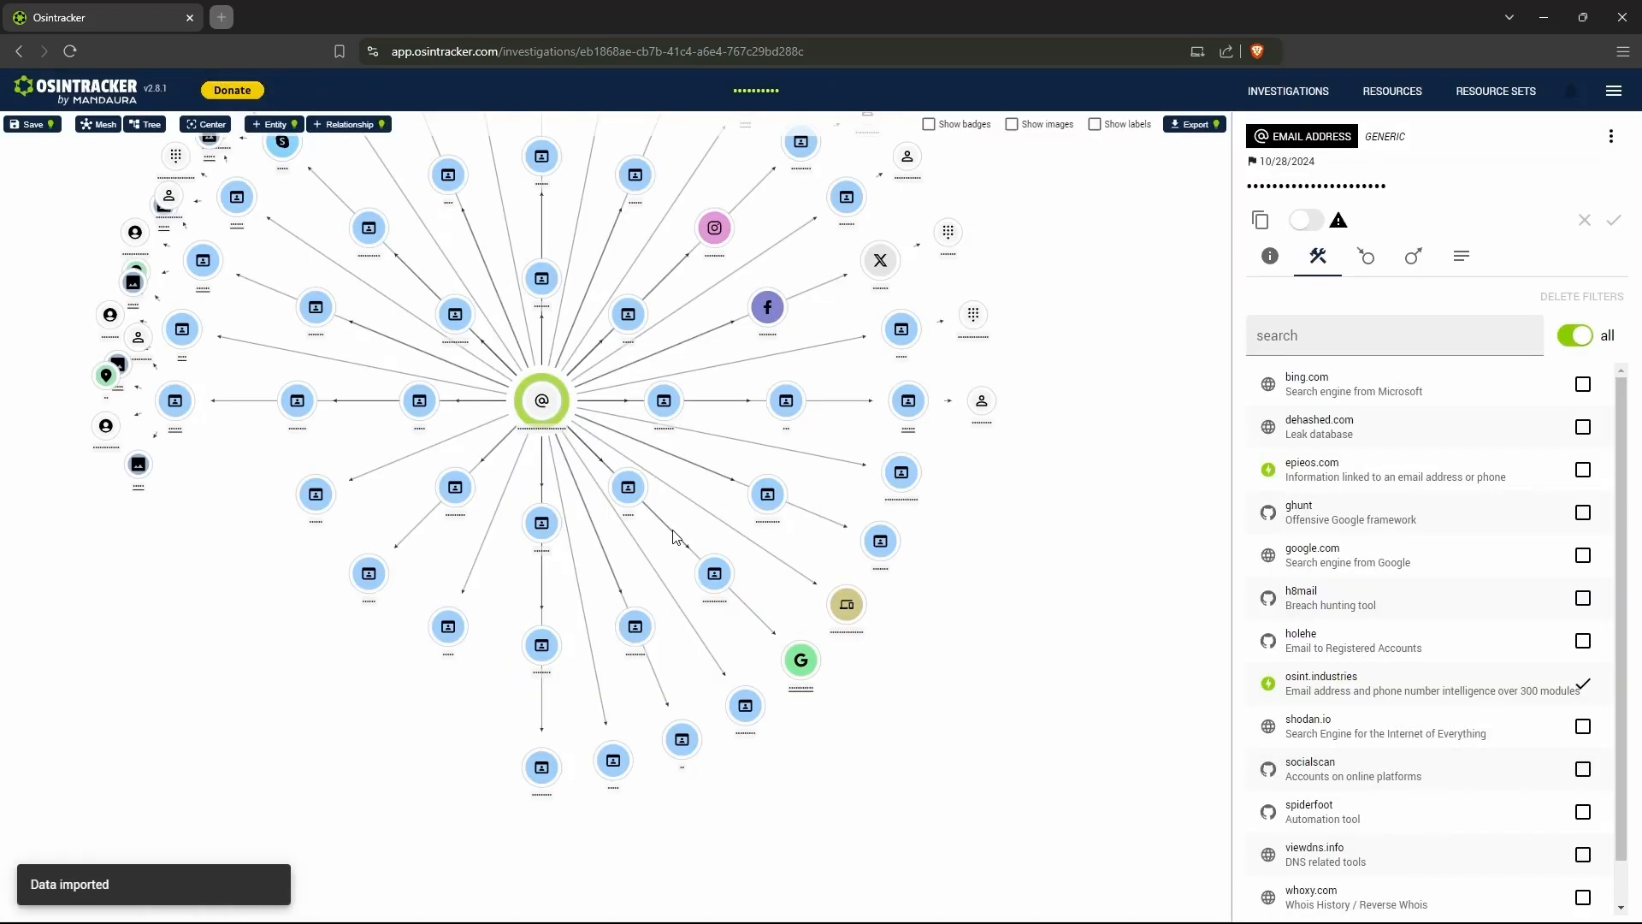
{"action": "scroll", "coordinate": [645, 504], "scroll_direction": "down", "scroll_amount": 3}
{"action": "left_click_drag", "start_coordinate": [873, 539], "coordinate": [1002, 600]}
{"action": "scroll", "coordinate": [1005, 606], "scroll_direction": "down", "scroll_amount": 5}
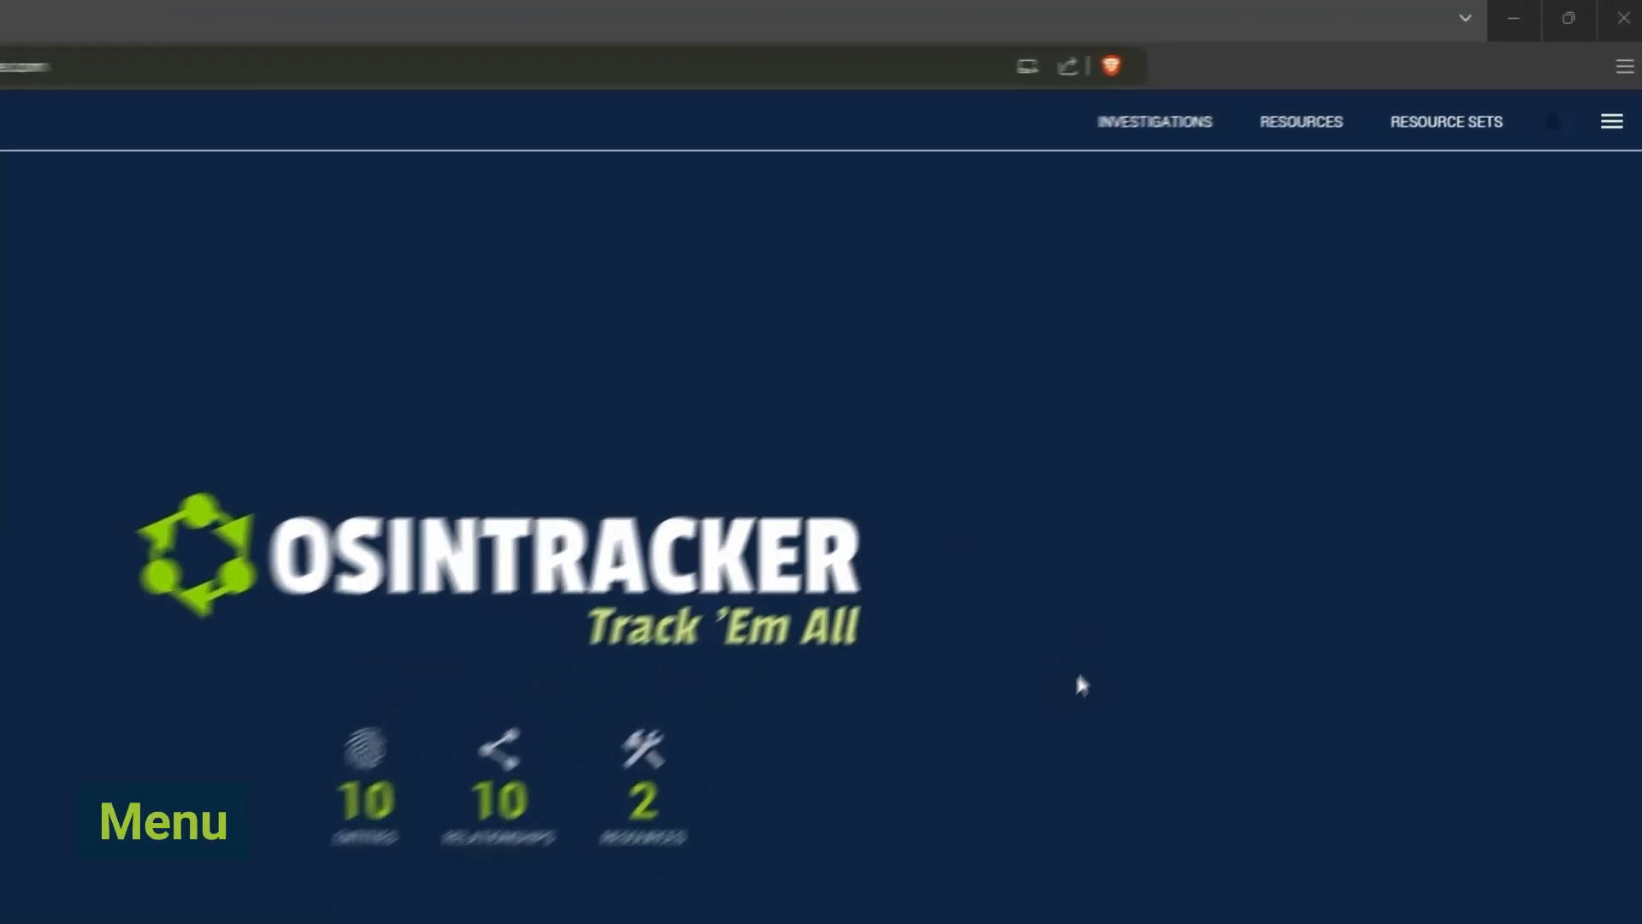
- View the epieos.com and osint.industries API key fields in the application settings, and close the settings without saving
{"action": "left_click", "coordinate": [1608, 152]}
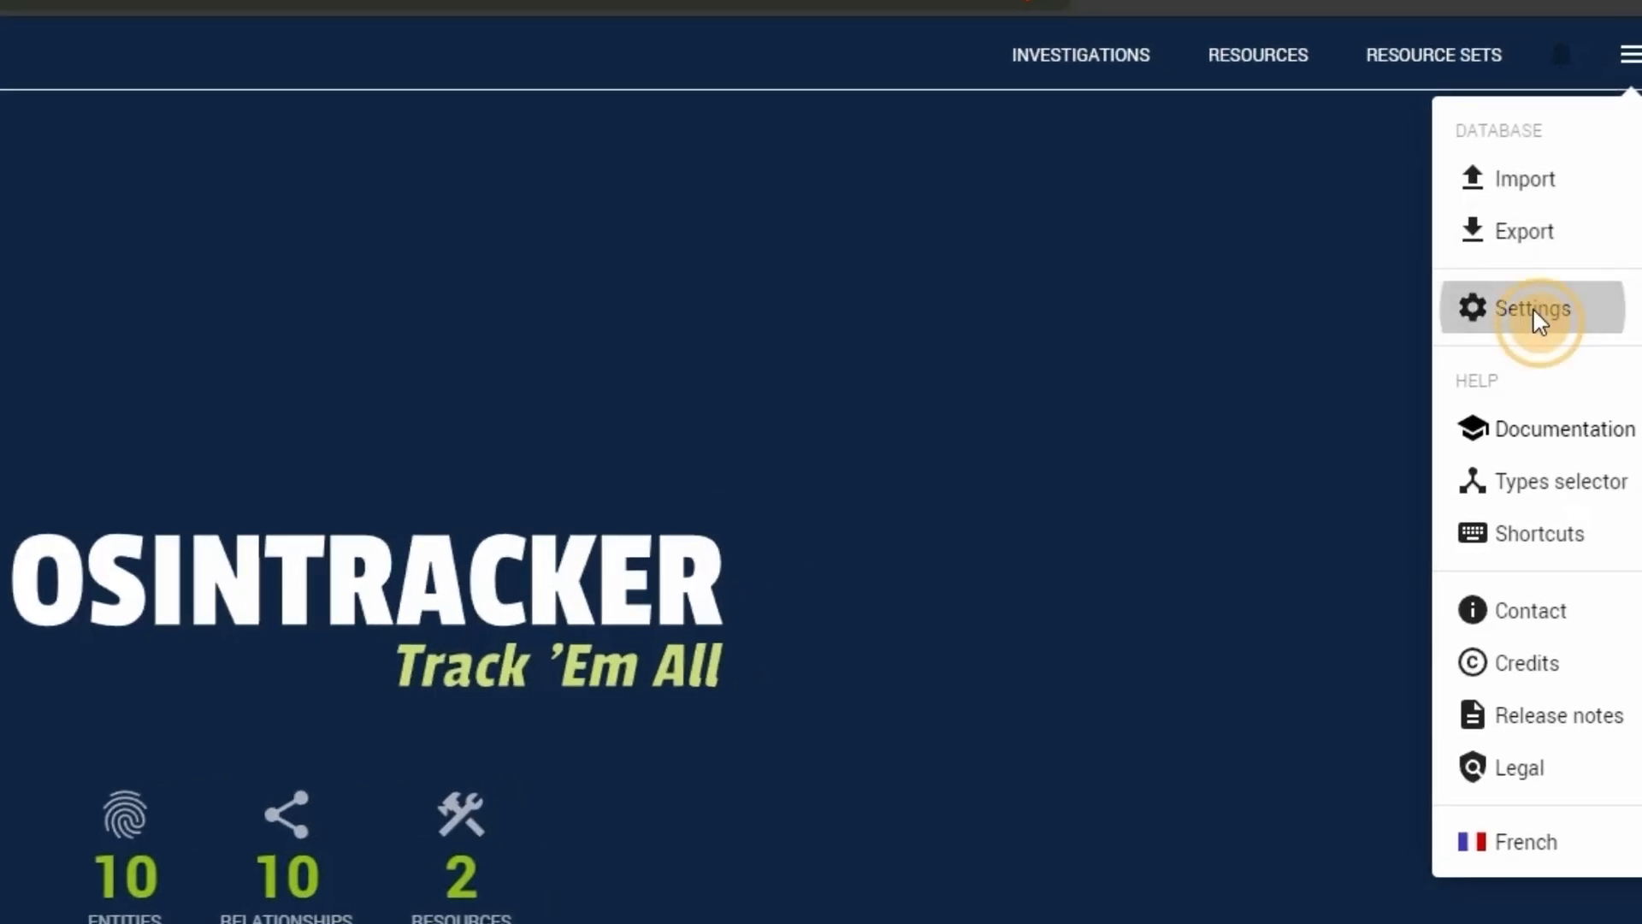
{"action": "left_click", "coordinate": [1533, 310]}
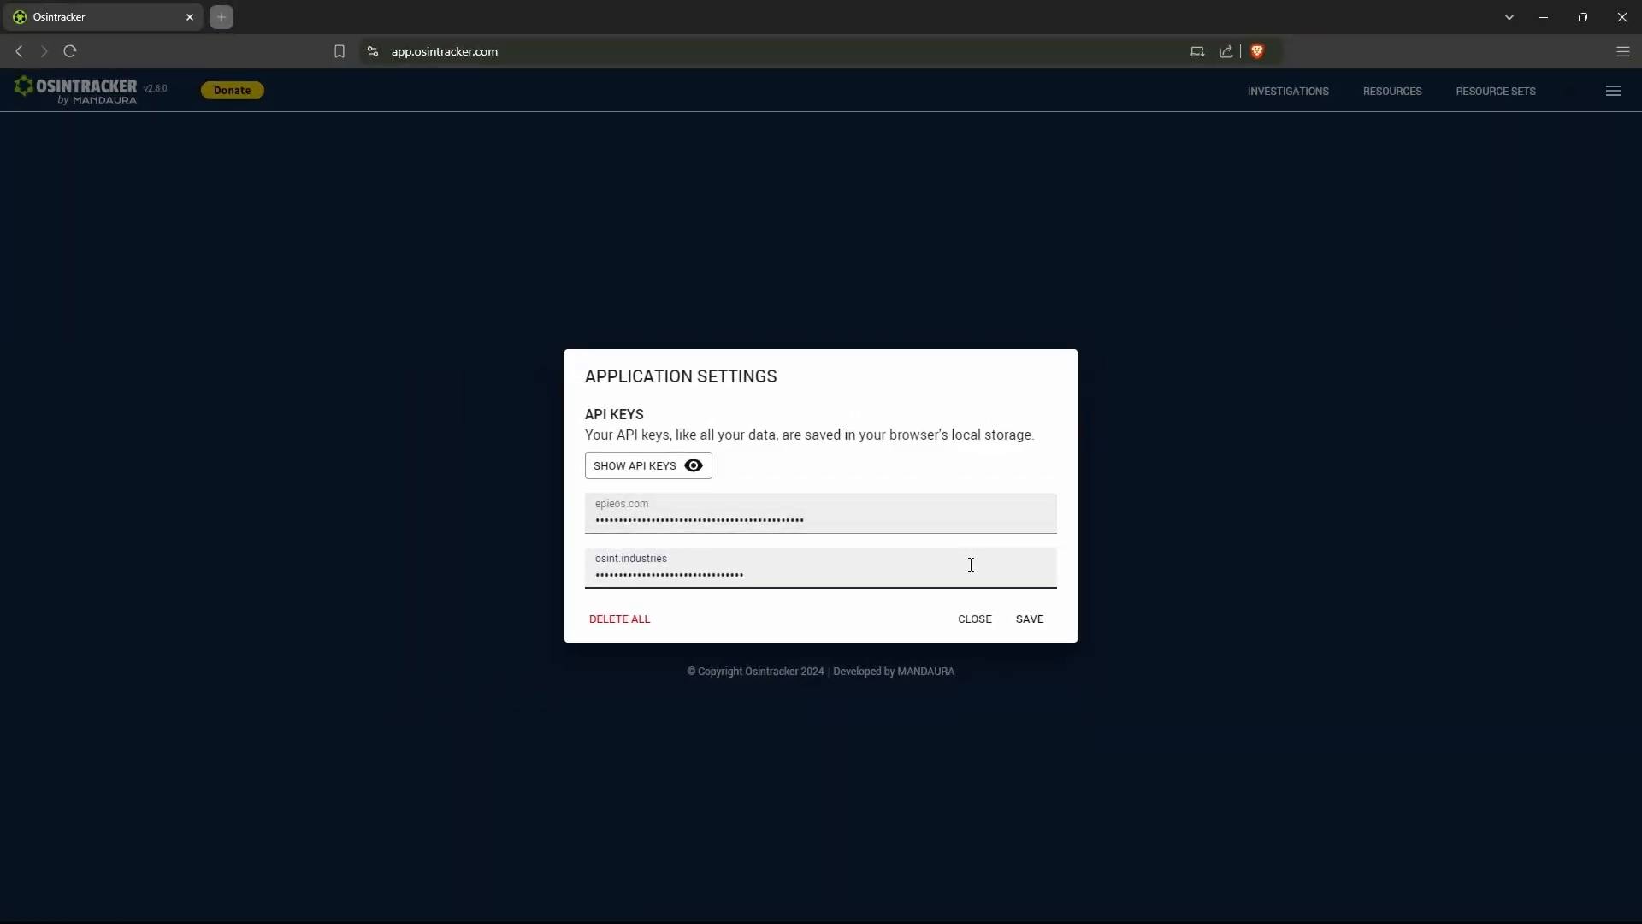
{"action": "left_click", "coordinate": [975, 619]}
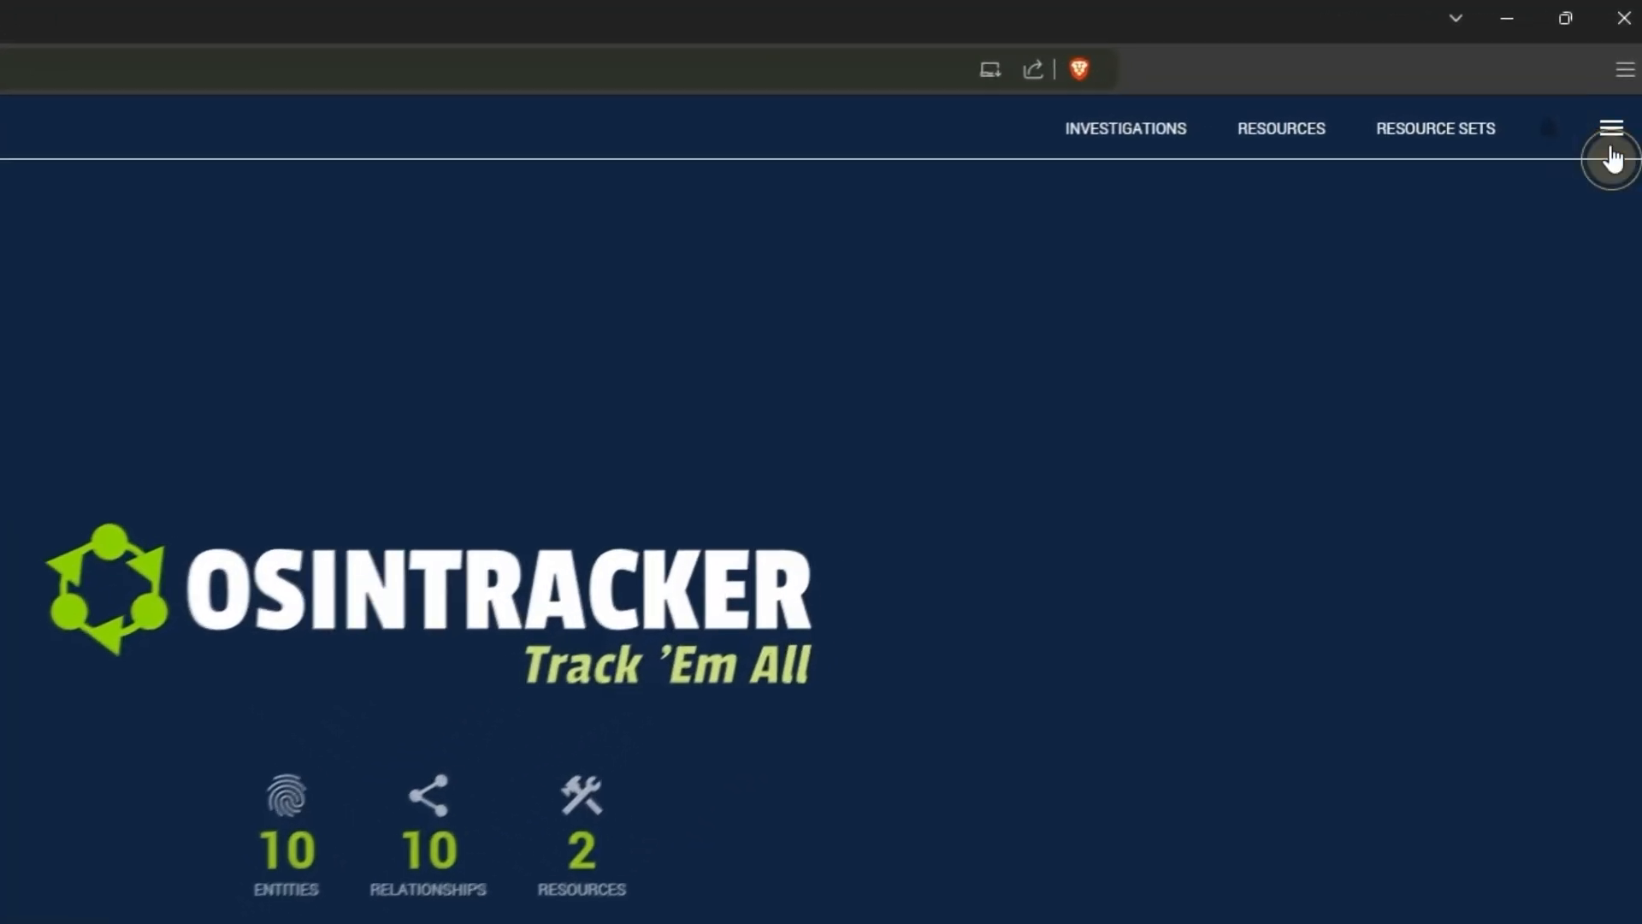
- View the database backup export dialog and close it without exporting
{"action": "left_click", "coordinate": [1613, 92]}
{"action": "left_click", "coordinate": [1530, 295]}
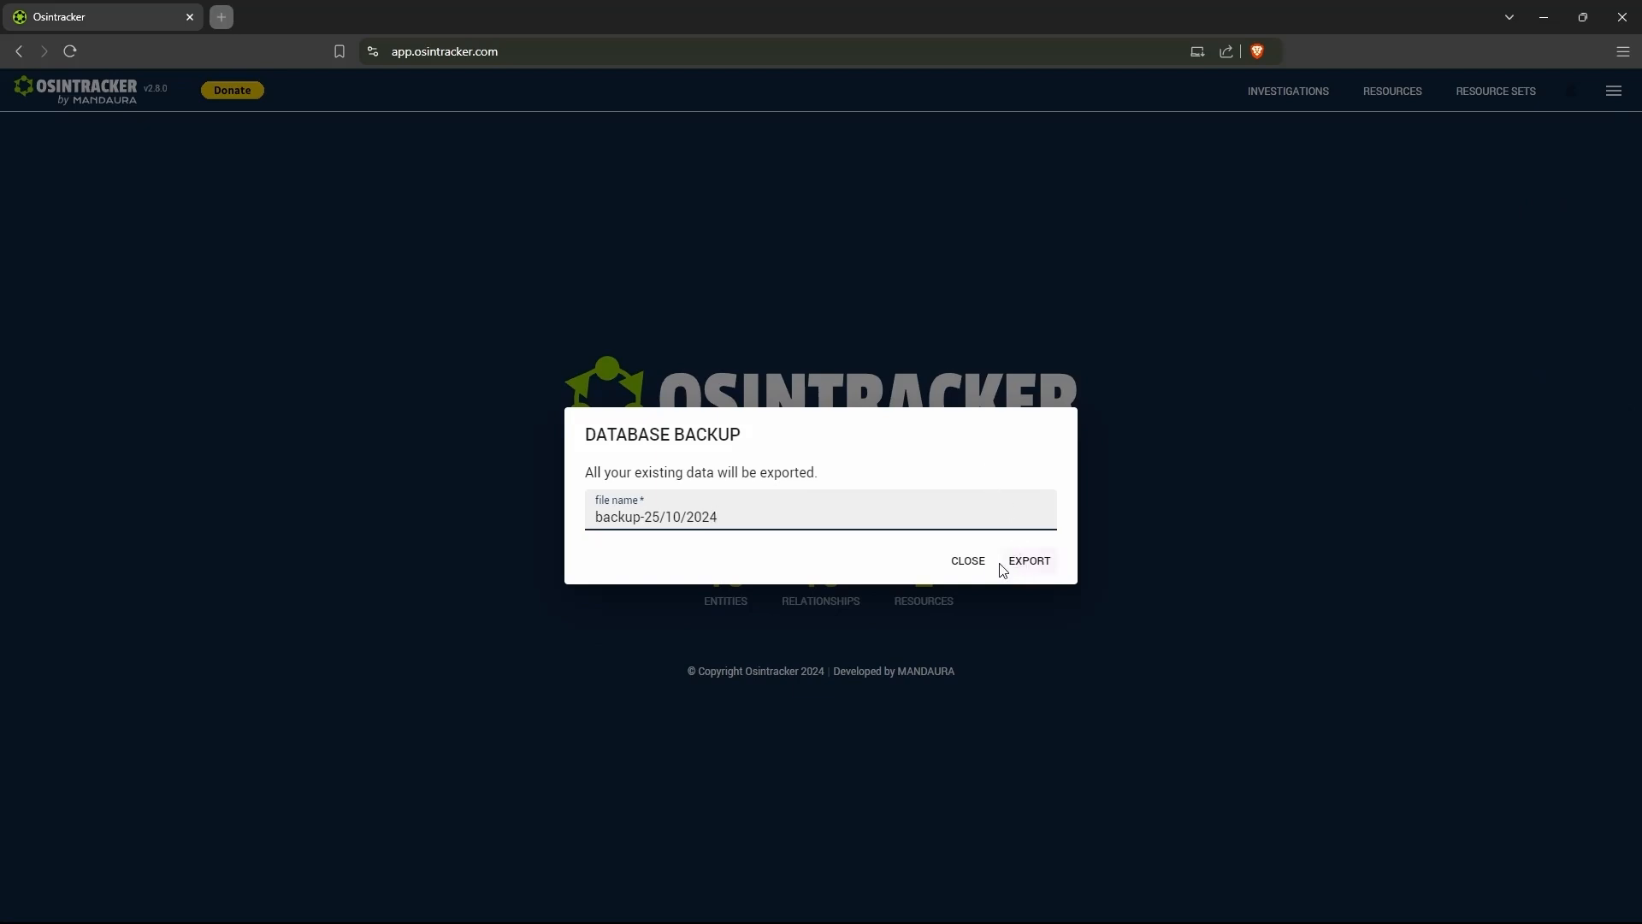
{"action": "left_click", "coordinate": [976, 568]}
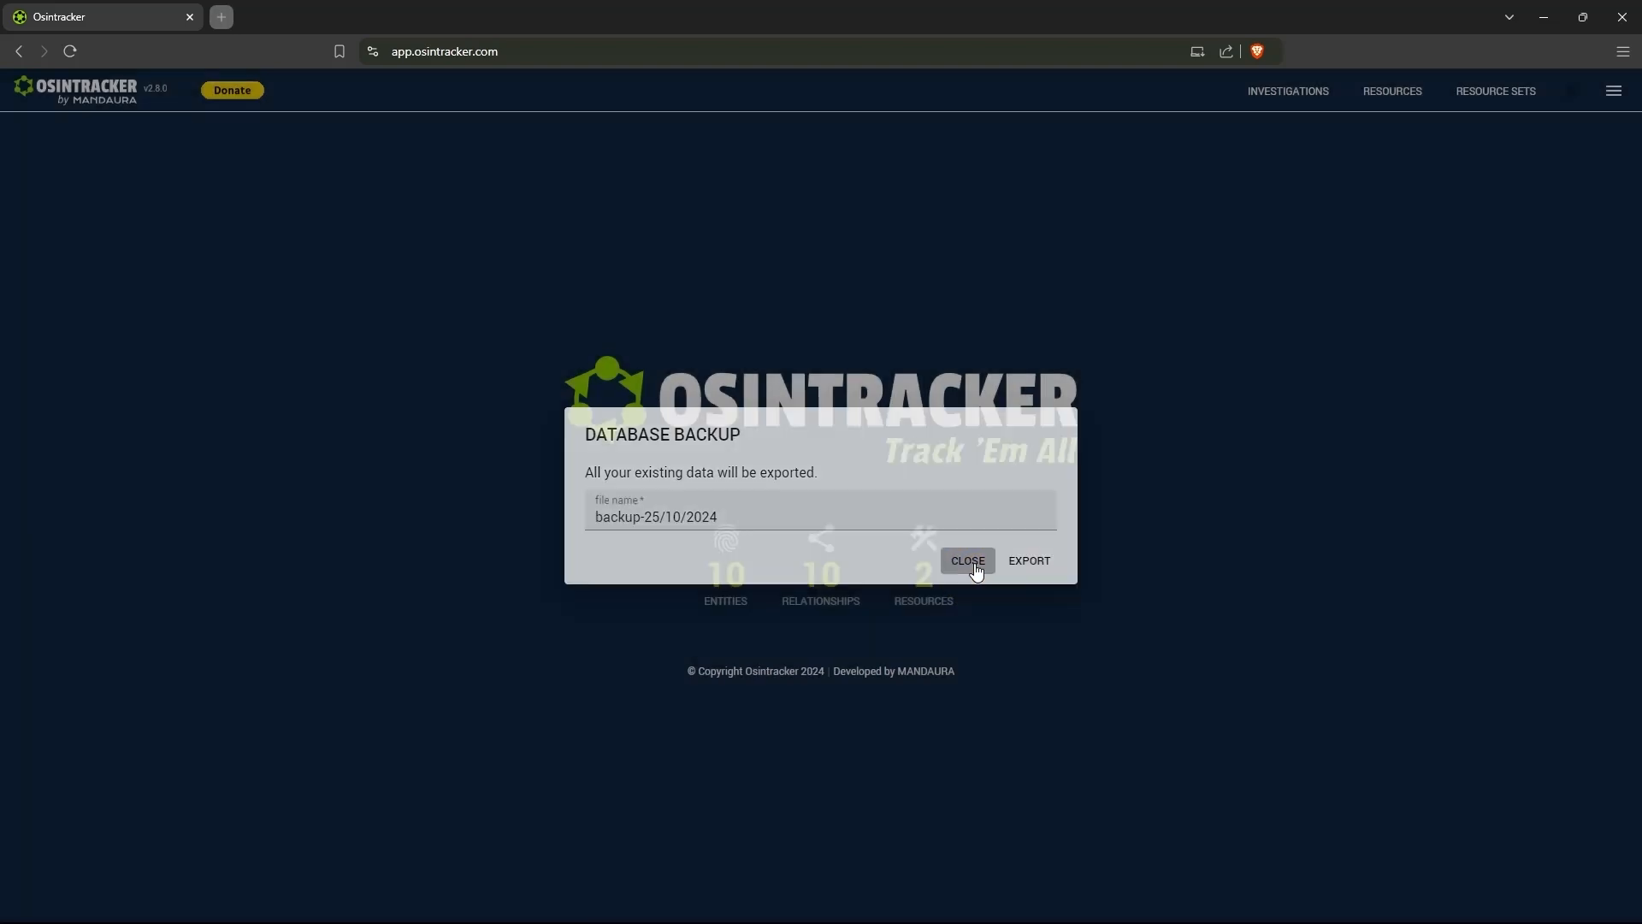
- View the investigations and resources import dialog, highlight its data deletion warning, and cancel the import
{"action": "left_click", "coordinate": [1614, 91]}
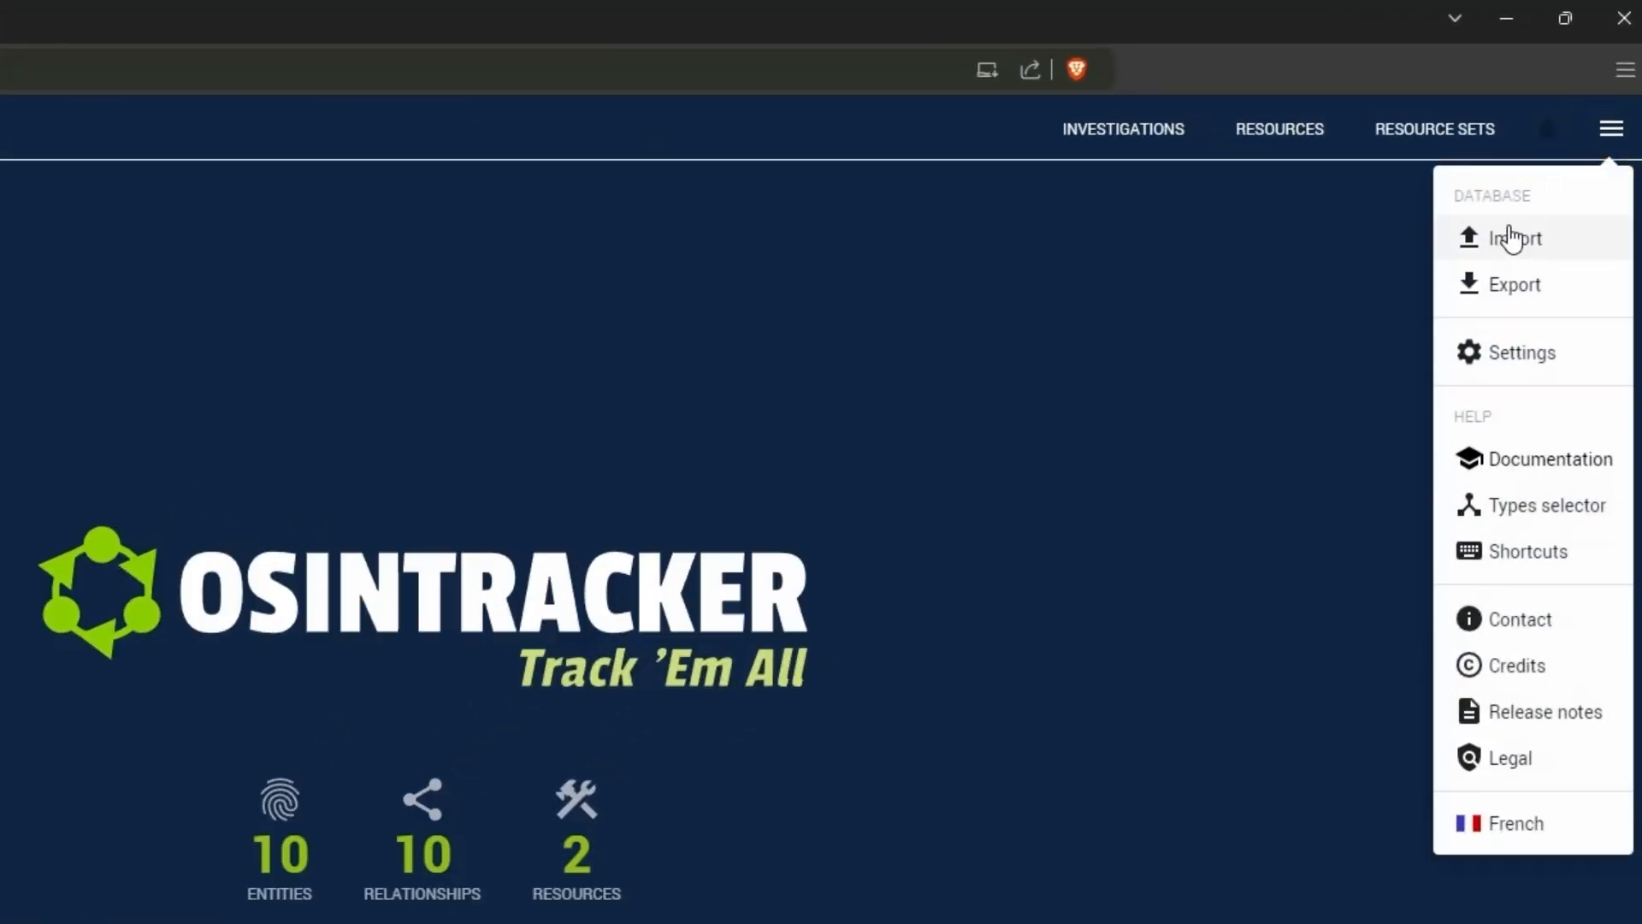
{"action": "left_click", "coordinate": [1506, 244]}
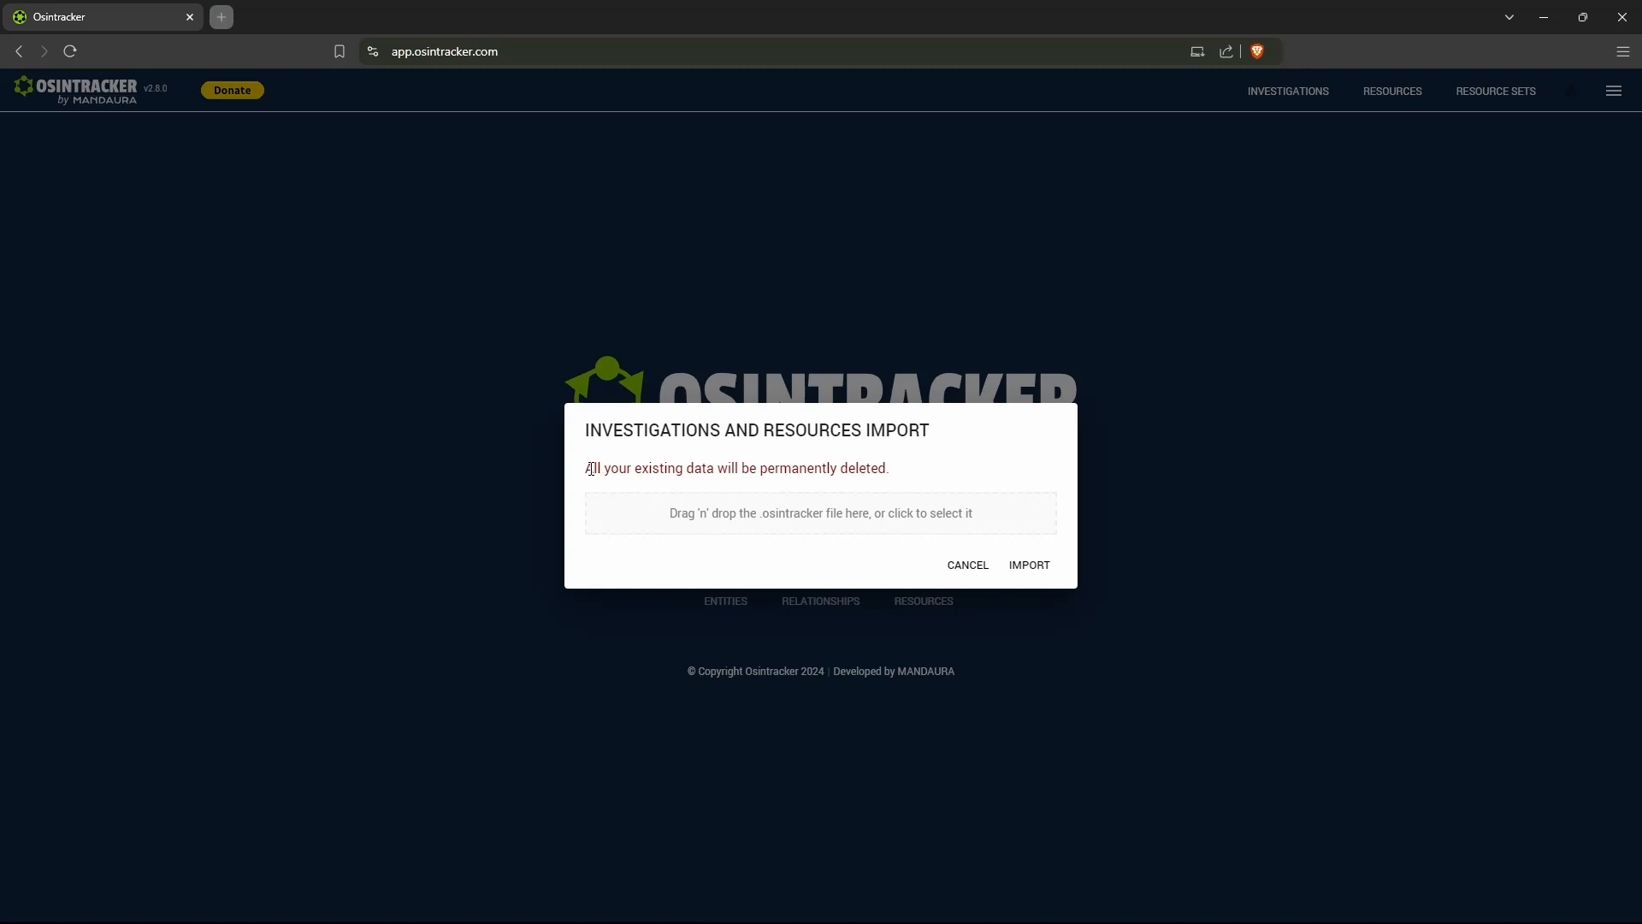
{"action": "left_click_drag", "start_coordinate": [590, 469], "coordinate": [877, 468]}
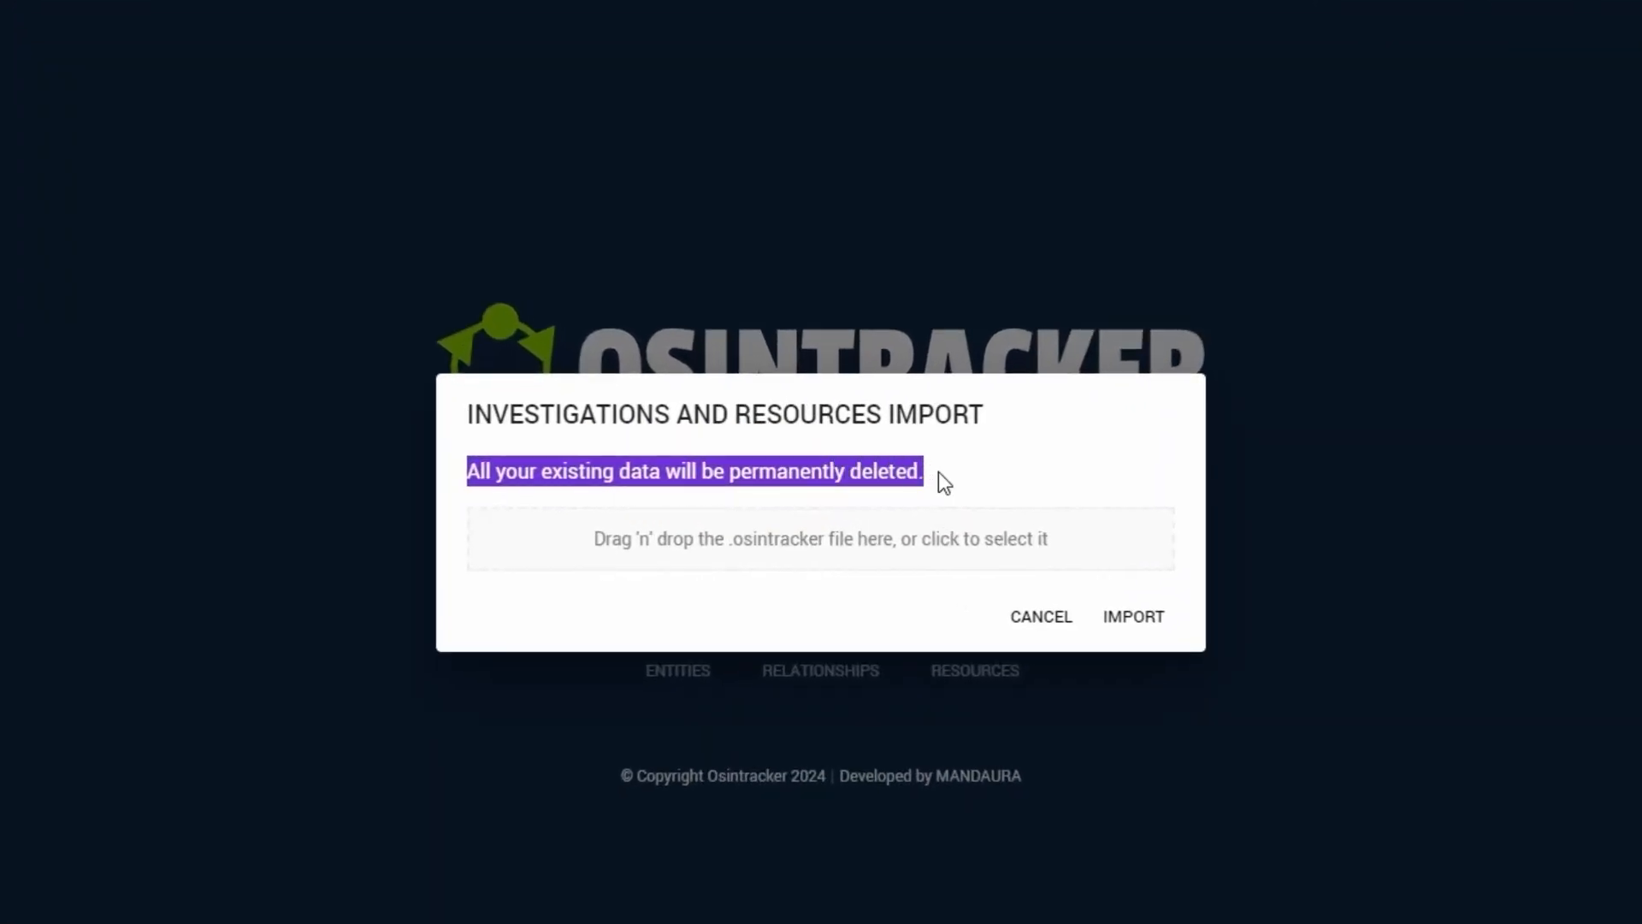
{"action": "left_click", "coordinate": [1001, 532]}
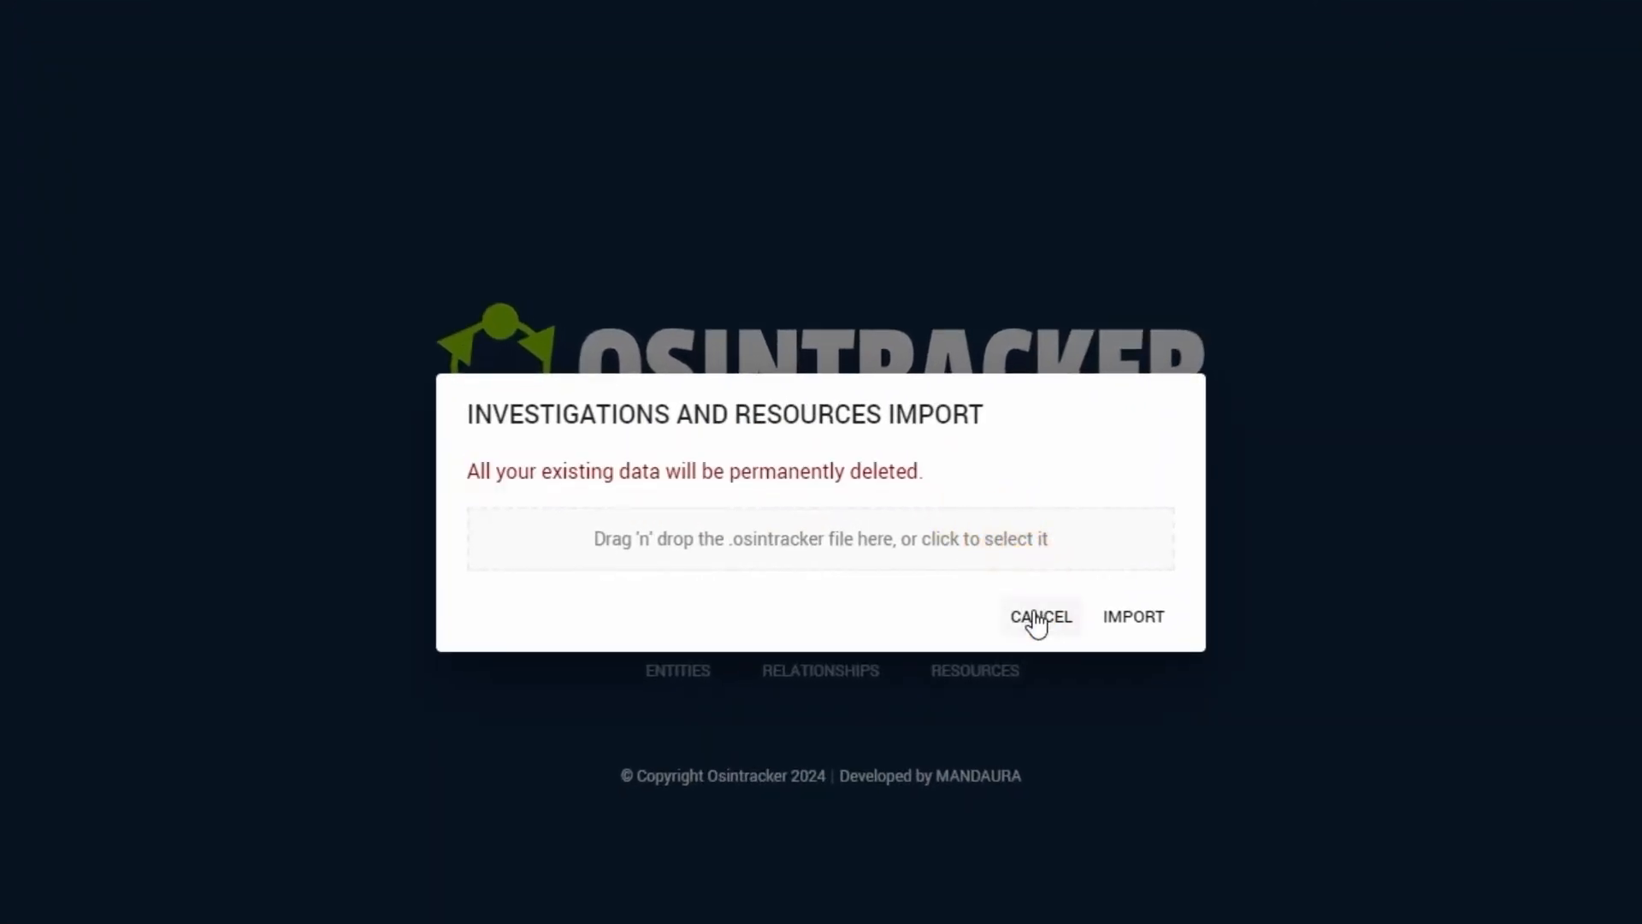
{"action": "left_click", "coordinate": [1039, 618]}
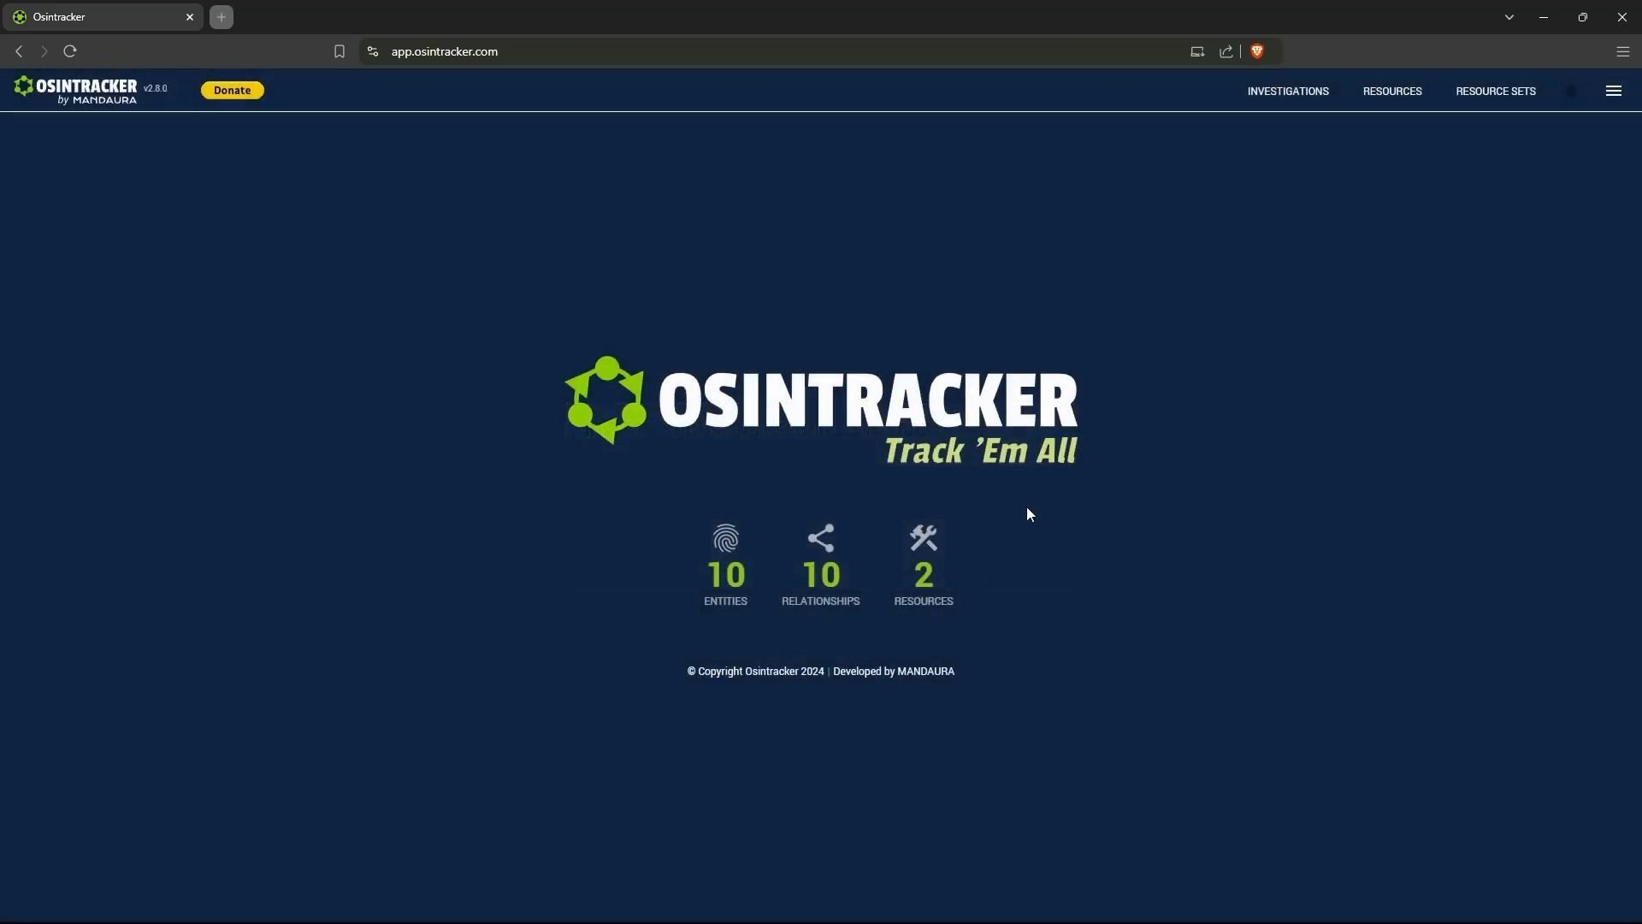
- Open the Osintracker Wiki documentation, and return to the Osintracker application
{"action": "left_click", "coordinate": [1615, 94]}
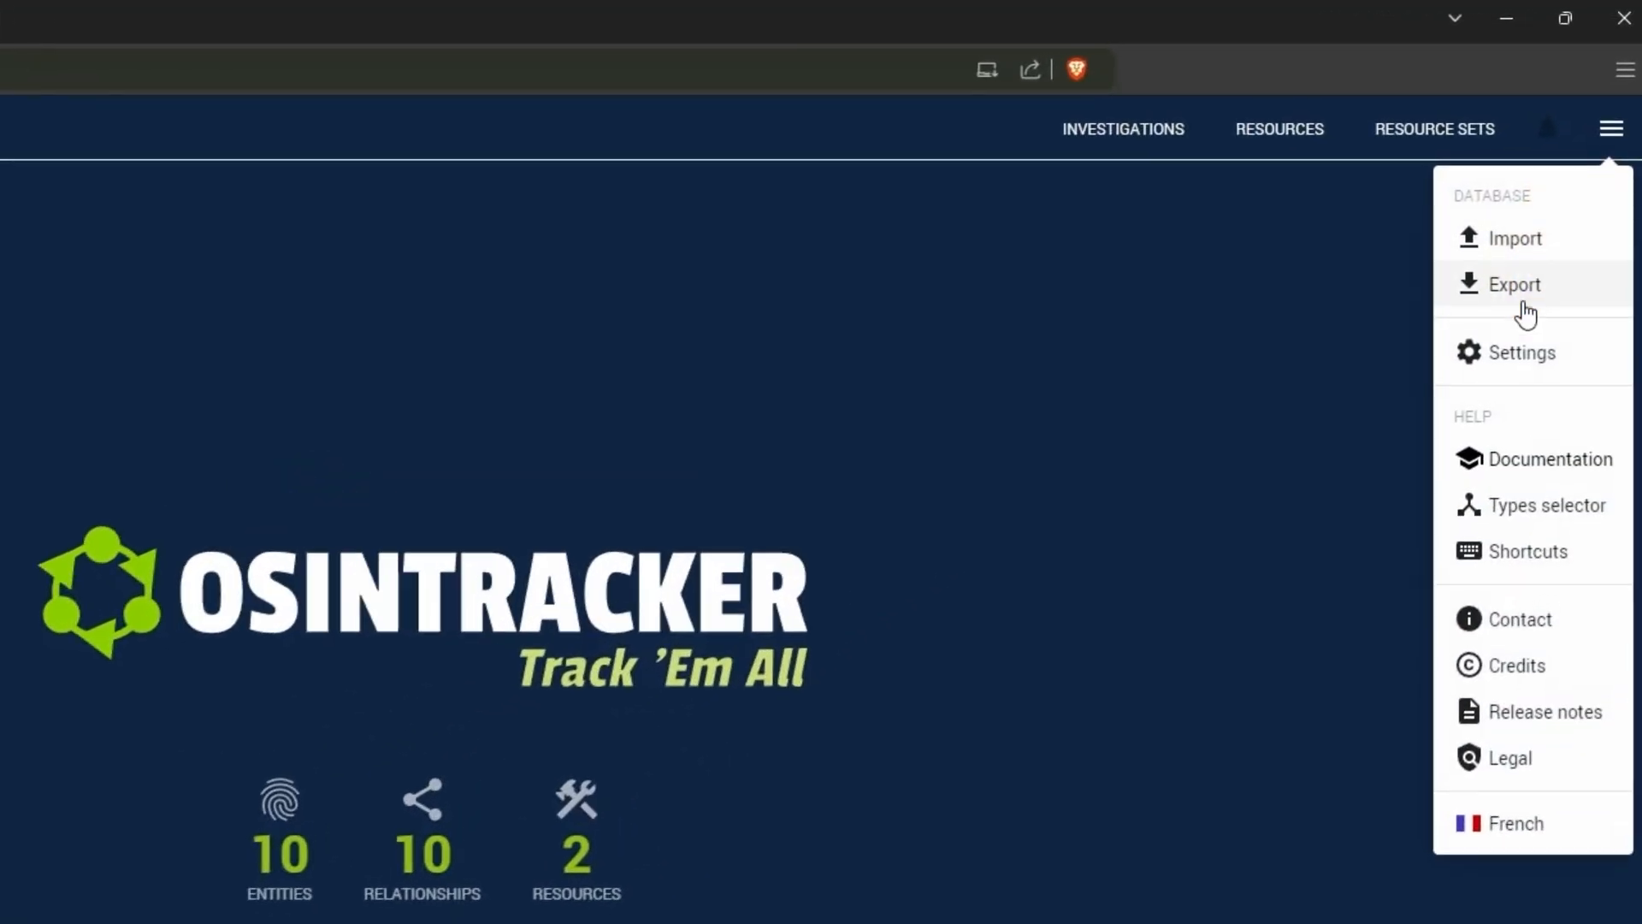
{"action": "left_click", "coordinate": [1493, 465]}
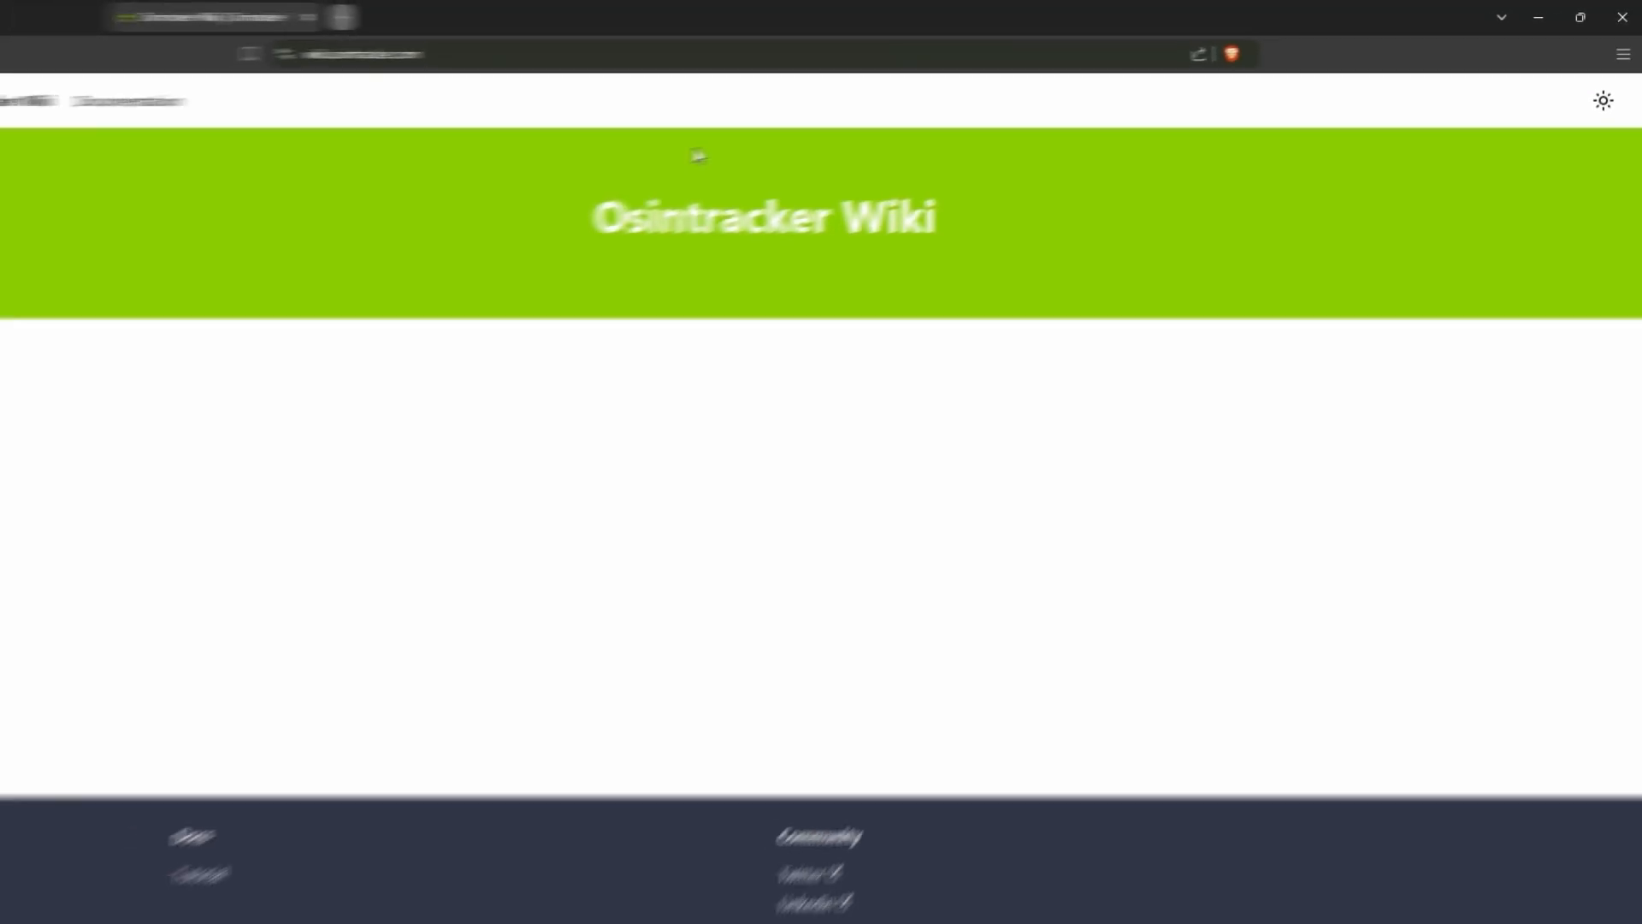
{"action": "left_click", "coordinate": [173, 29]}
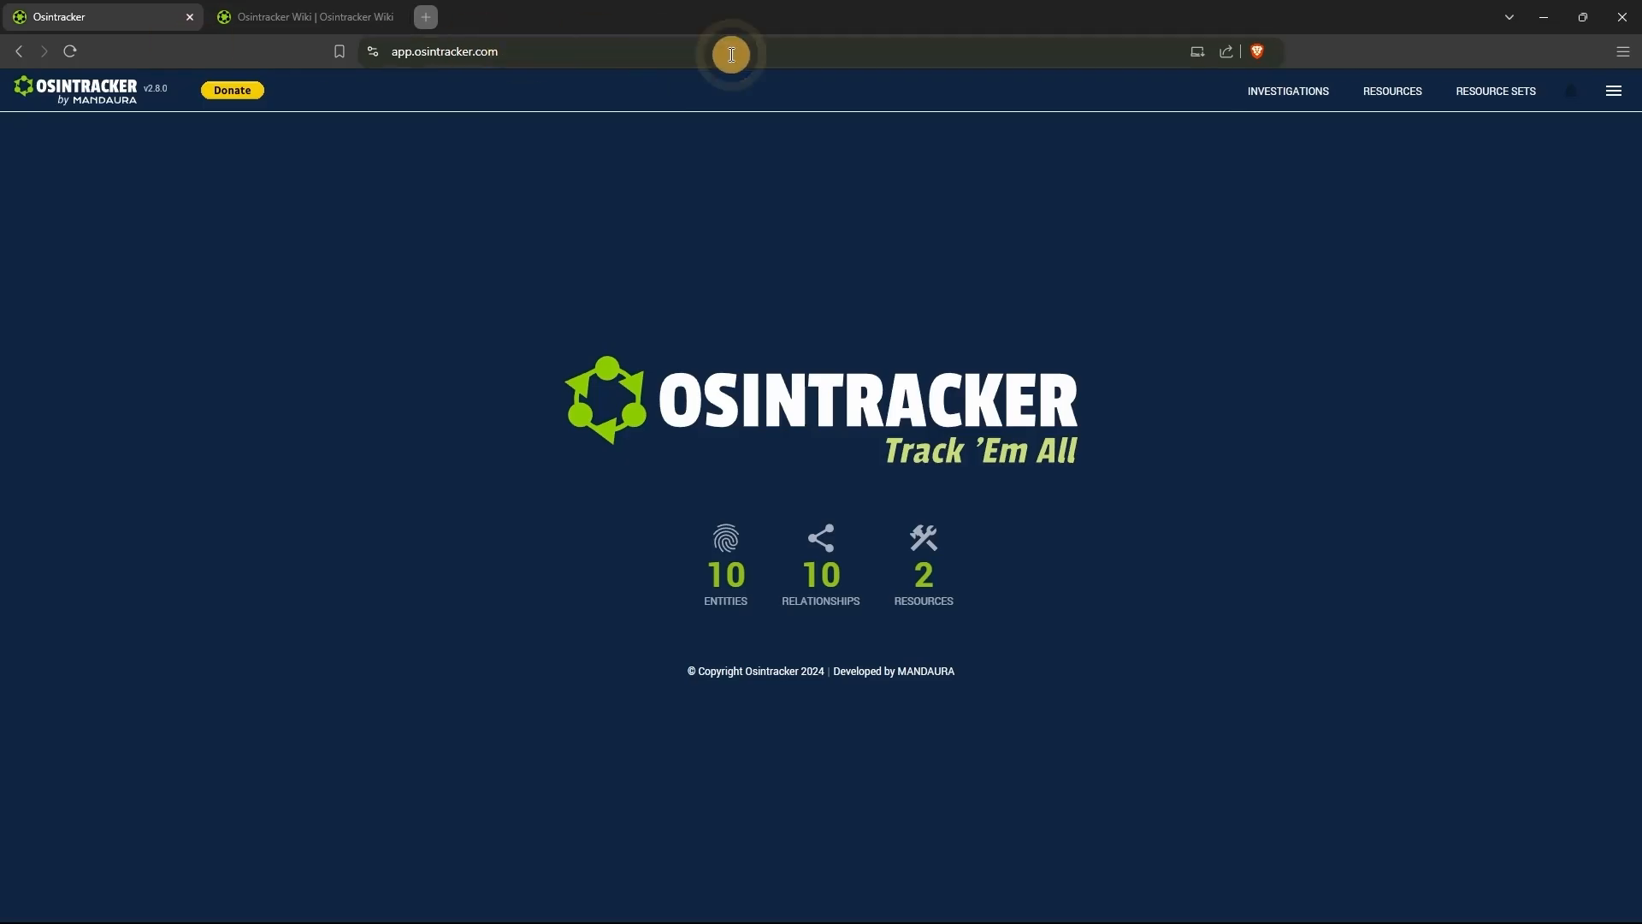
- View the entity types selector and close it without selecting any types
{"action": "left_click", "coordinate": [1615, 90]}
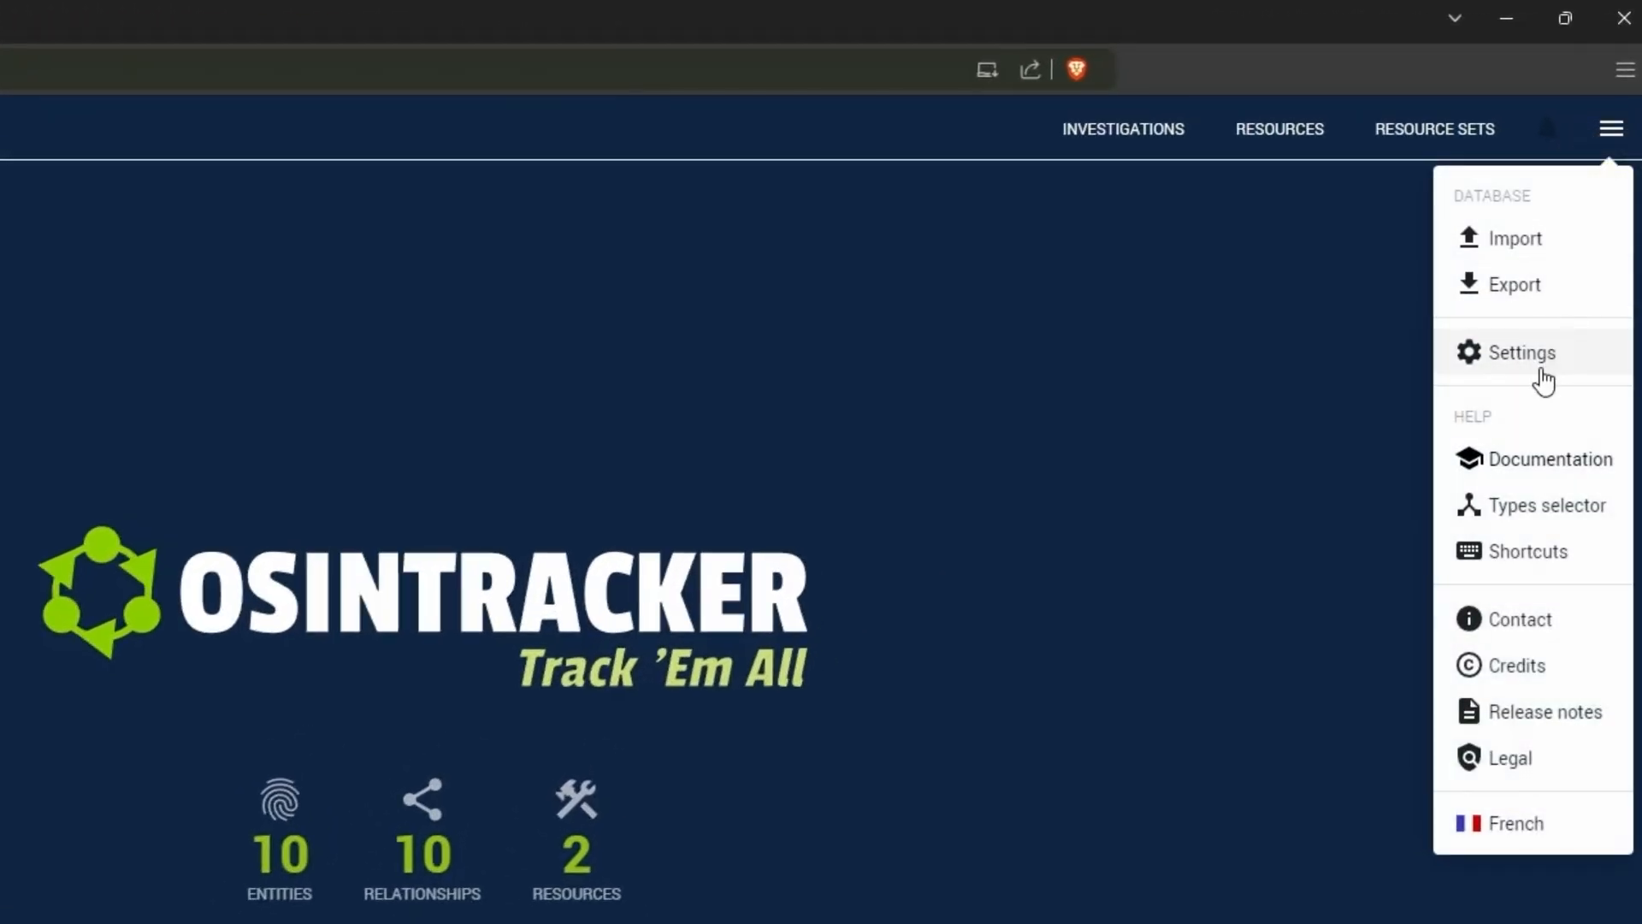
{"action": "left_click", "coordinate": [1525, 514]}
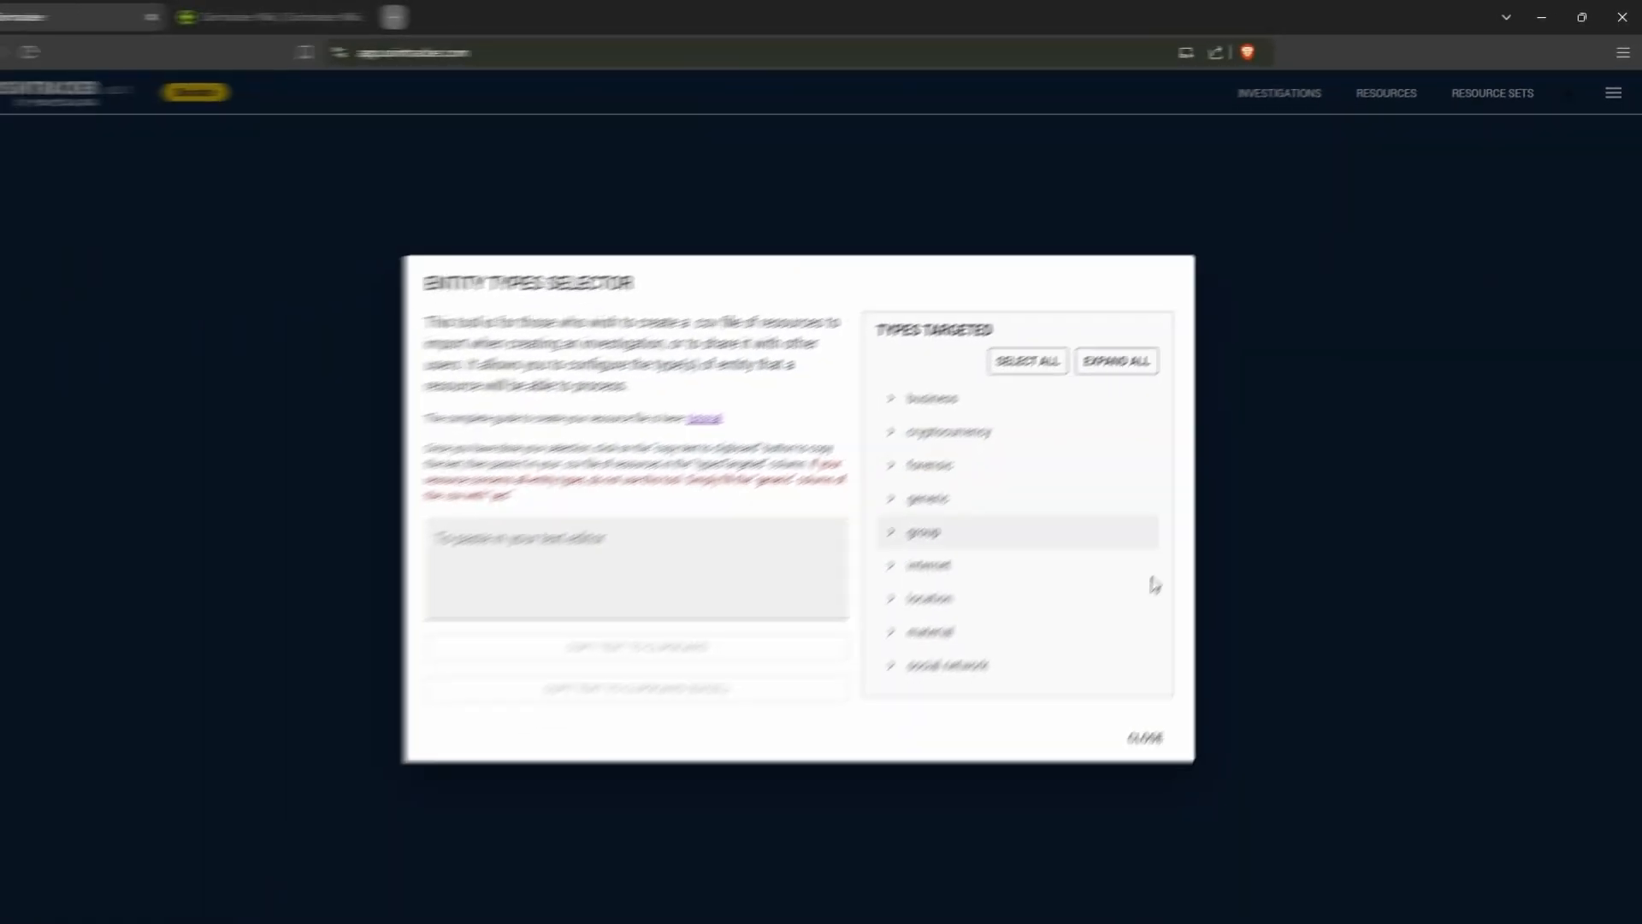
{"action": "left_click", "coordinate": [1639, 81]}
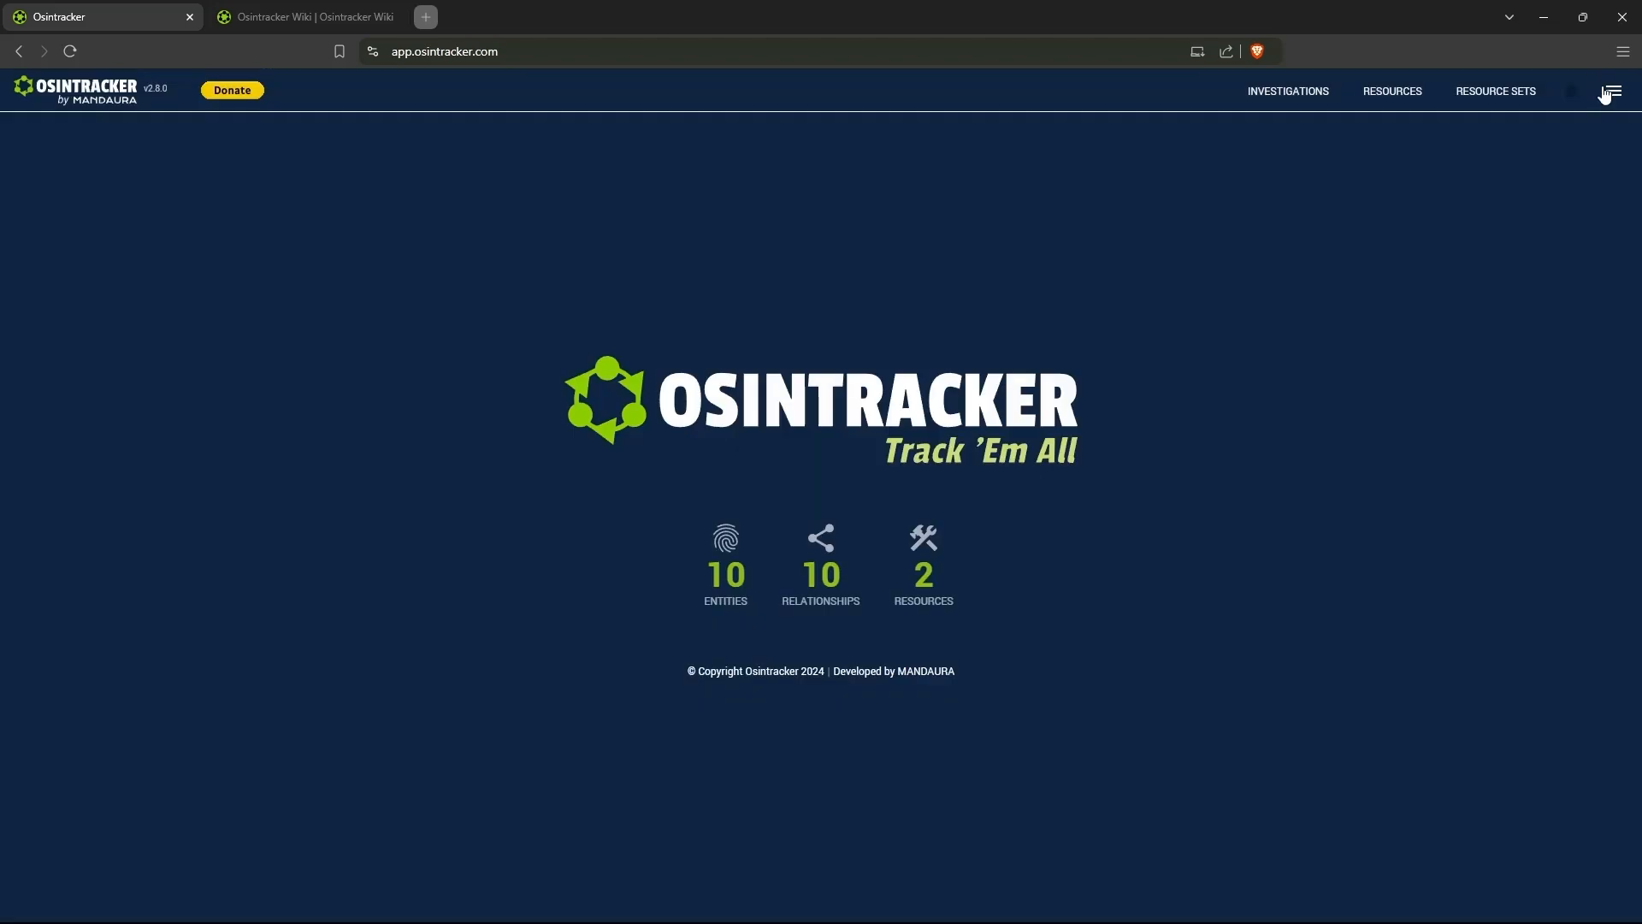
- Switch the interface language to French and back to English
{"action": "left_click", "coordinate": [1610, 93]}
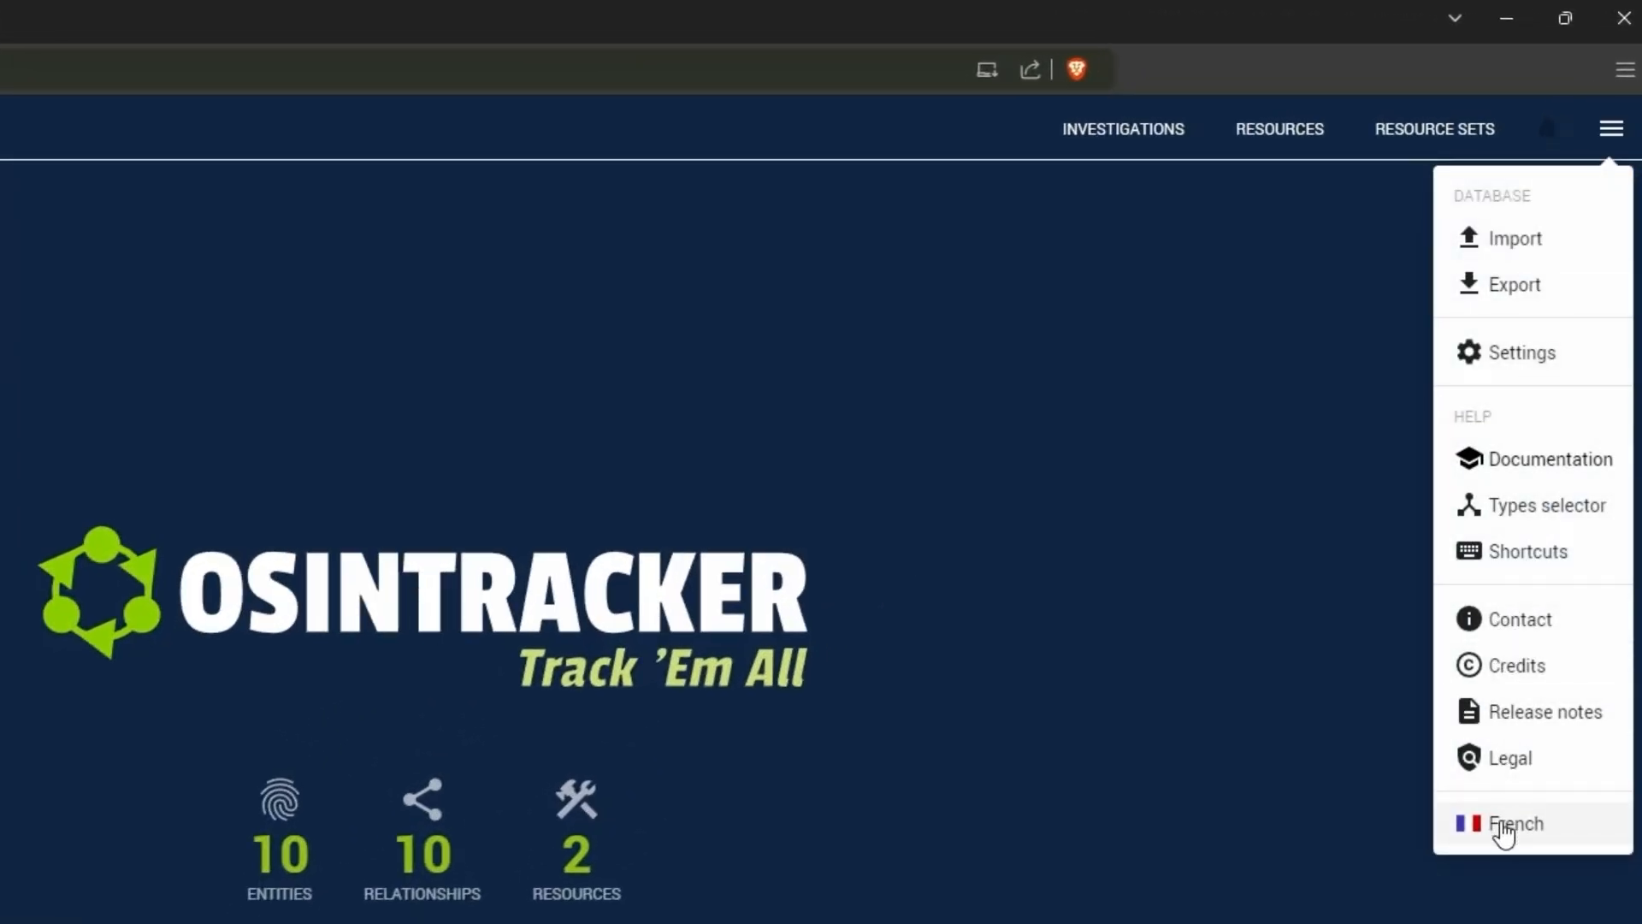
{"action": "left_click", "coordinate": [1505, 827]}
{"action": "left_click", "coordinate": [1612, 130]}
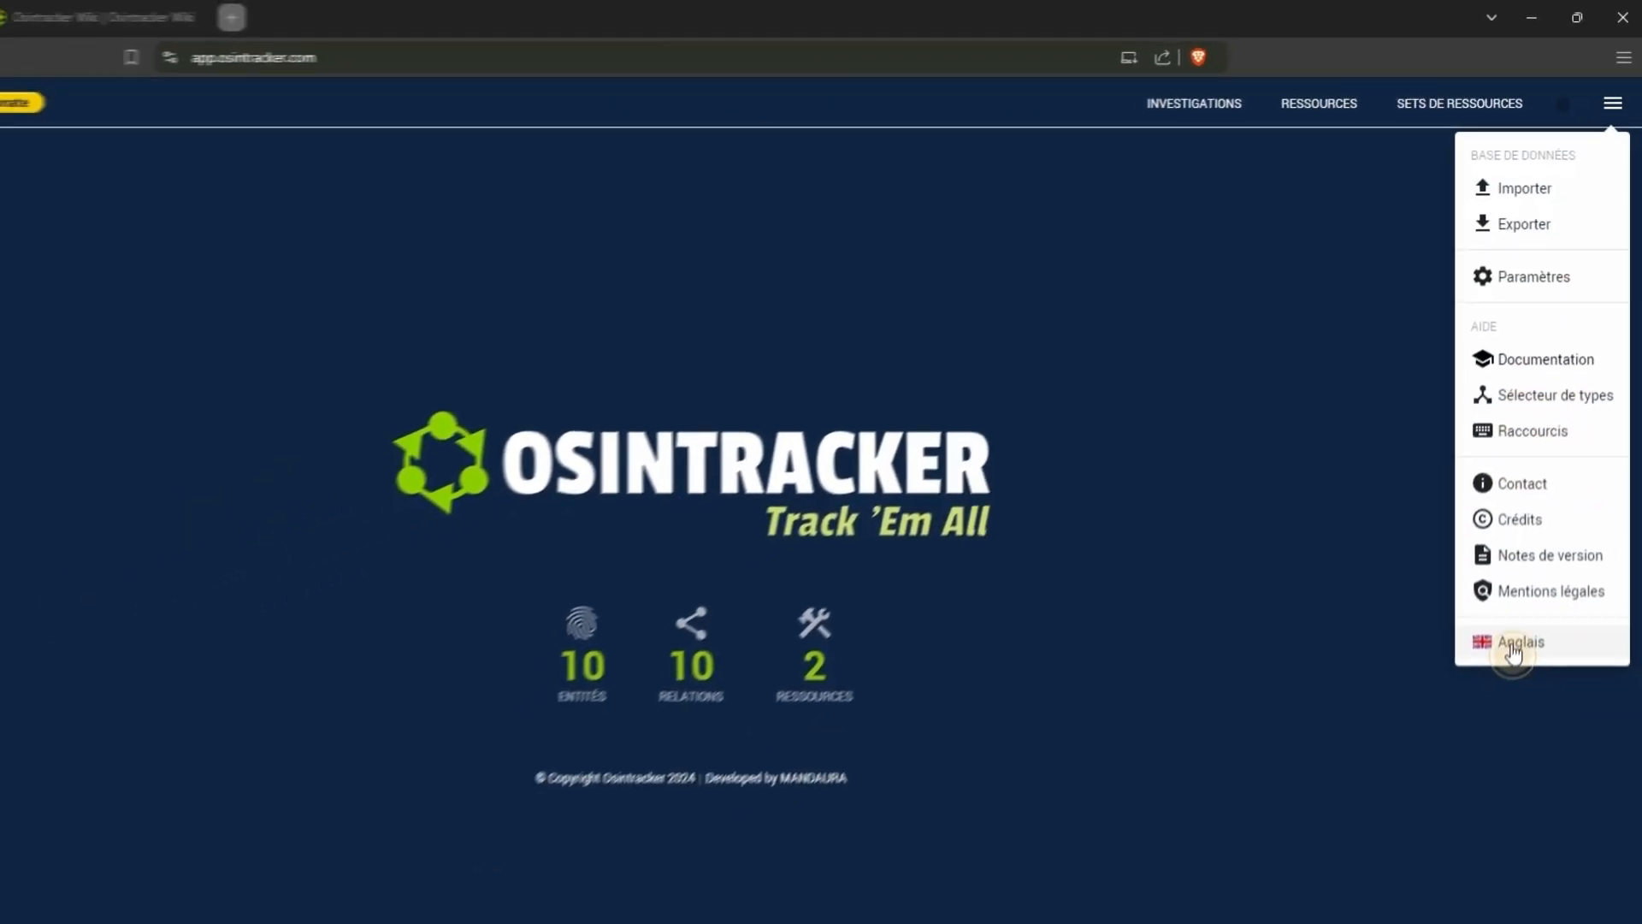
{"action": "left_click", "coordinate": [1512, 649]}
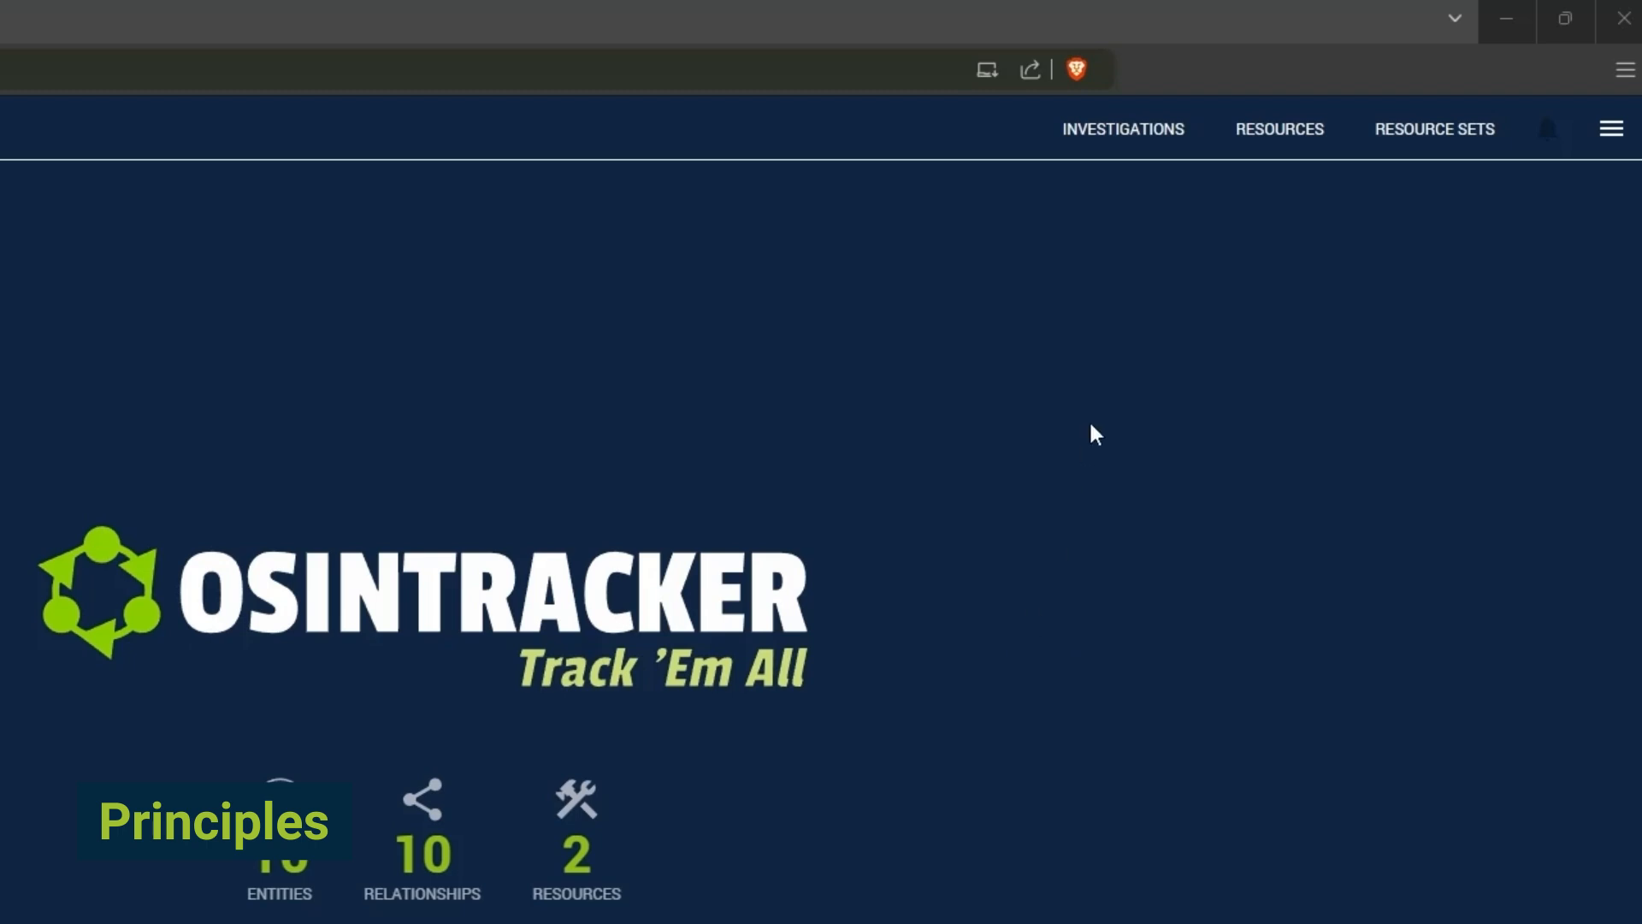
- Create an investigation named DEMO that uses the Default Set as its resource set
{"action": "left_click", "coordinate": [1133, 147]}
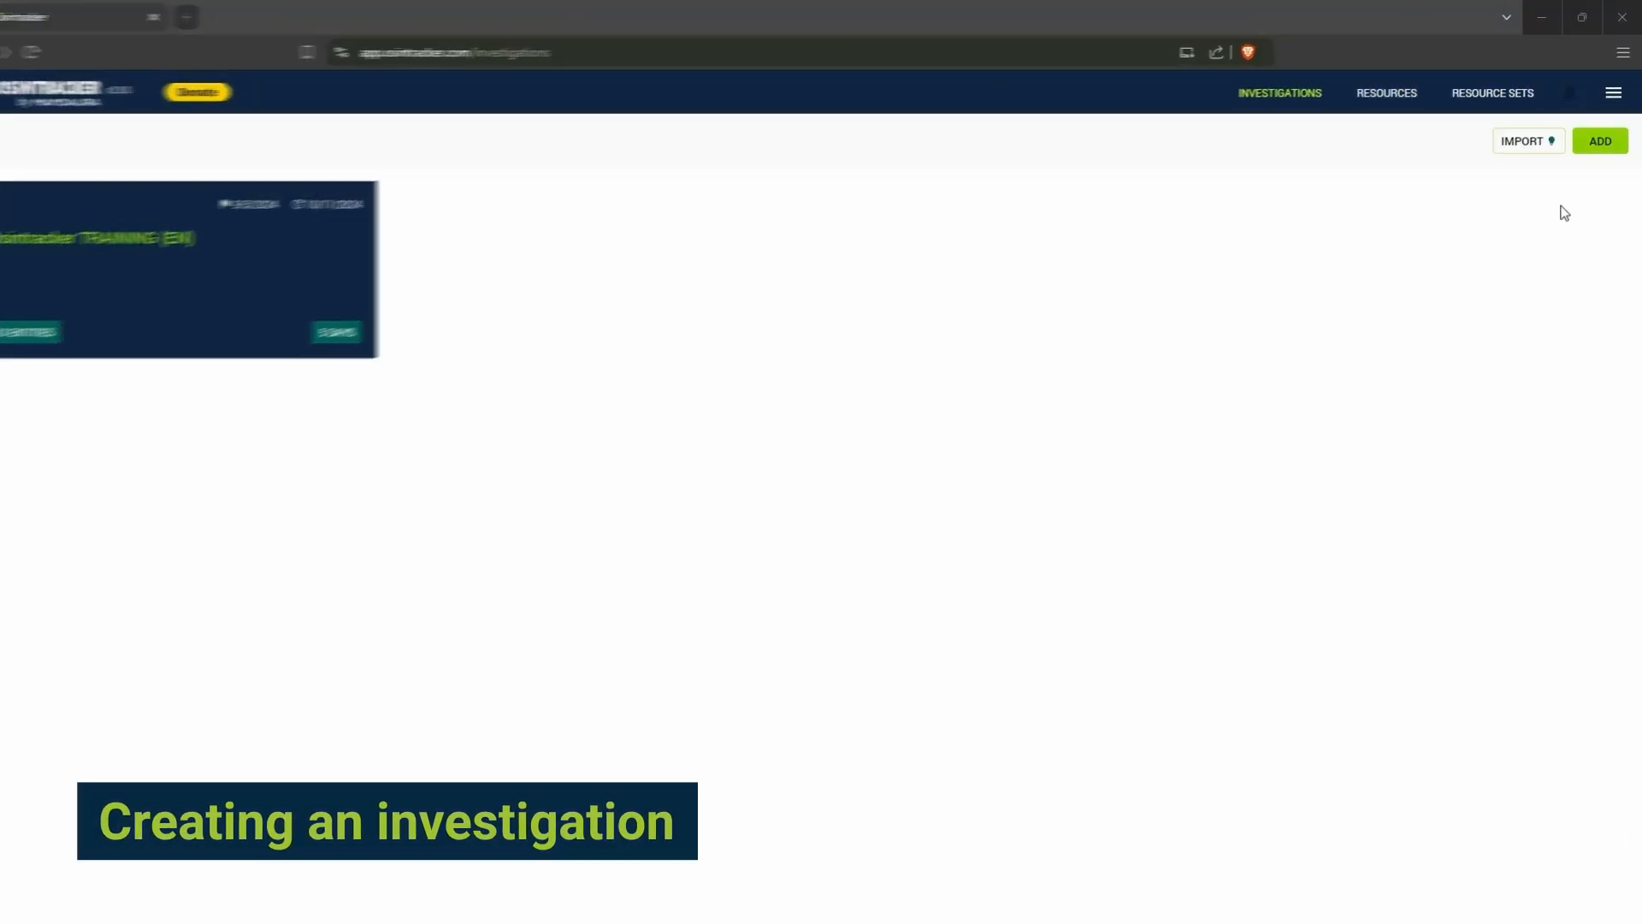
{"action": "left_click", "coordinate": [1598, 147]}
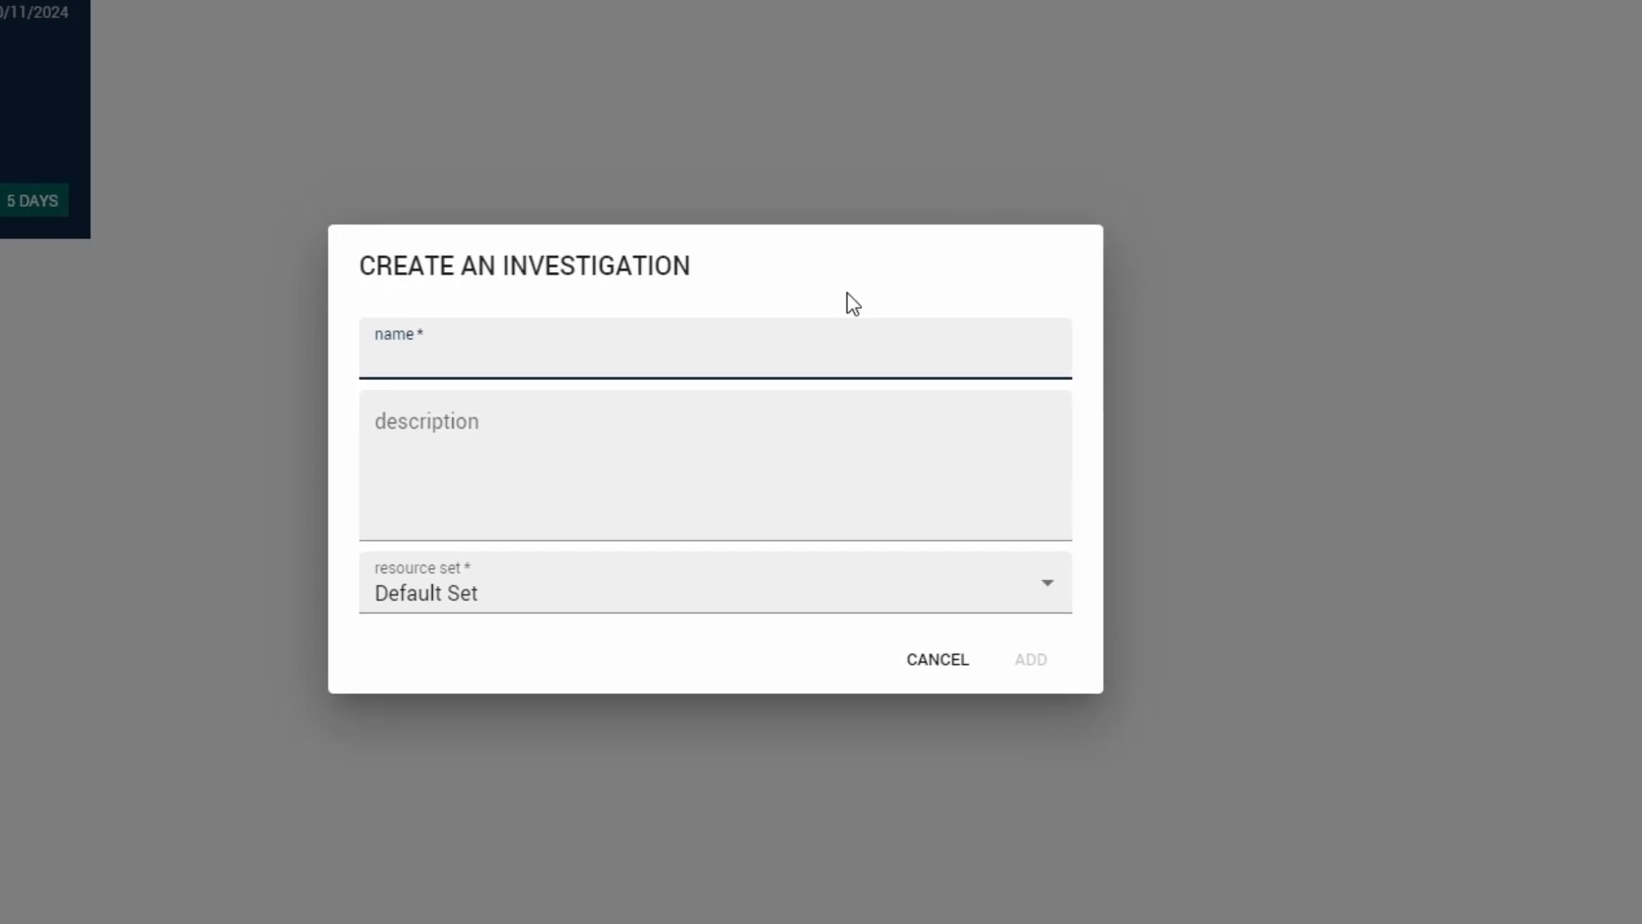
{"action": "type", "text": "DEMO"}
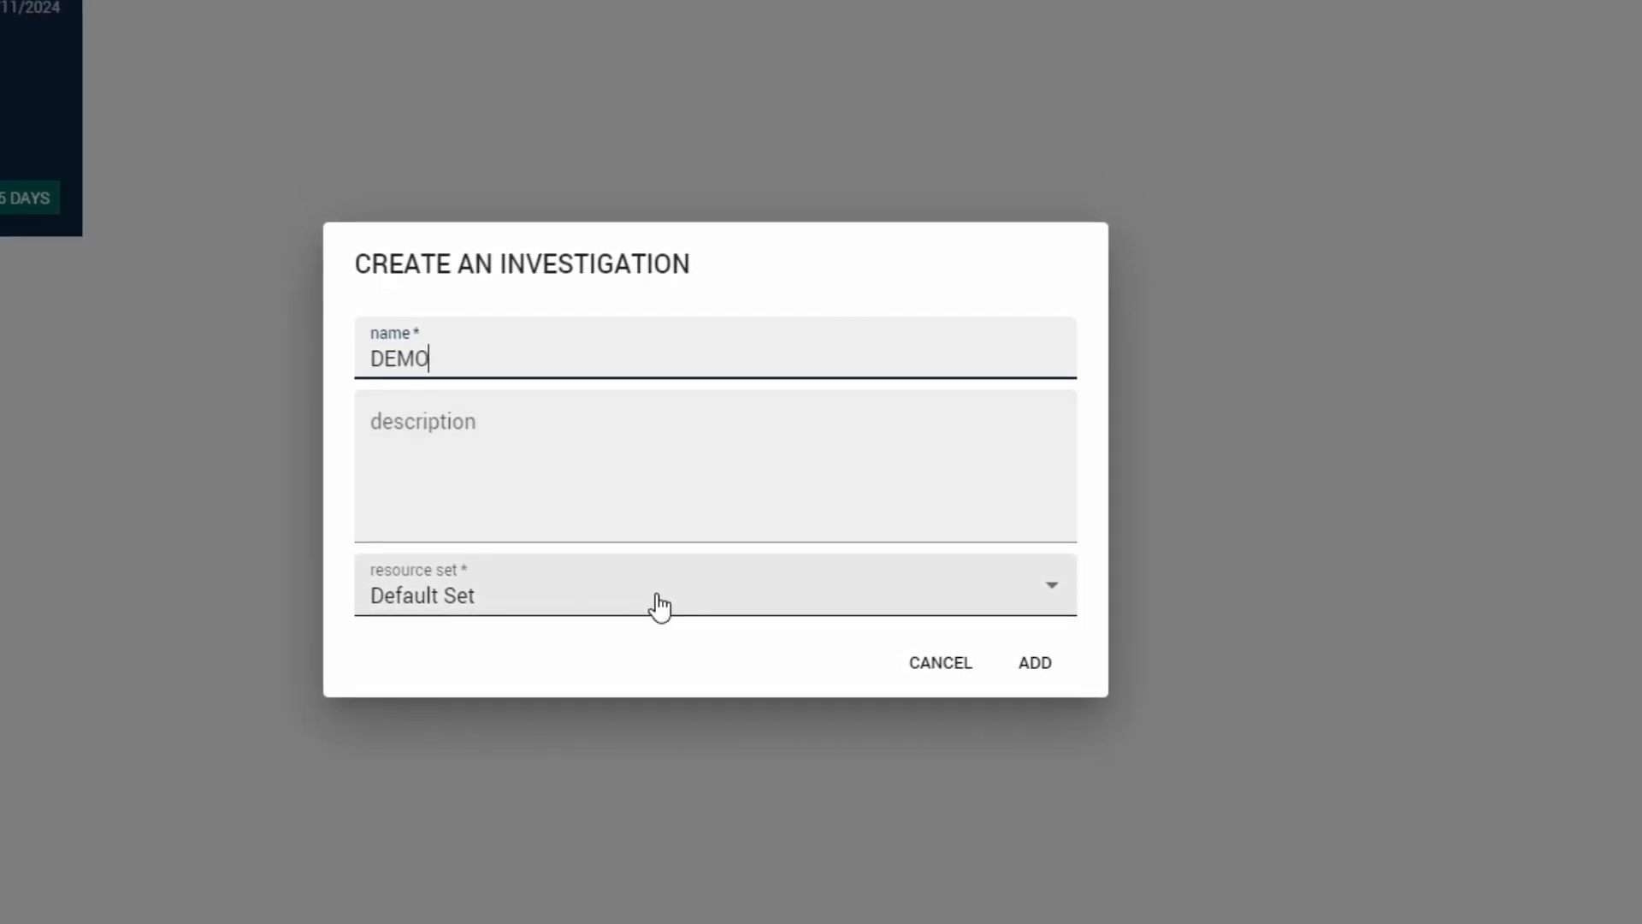
{"action": "left_click", "coordinate": [657, 602]}
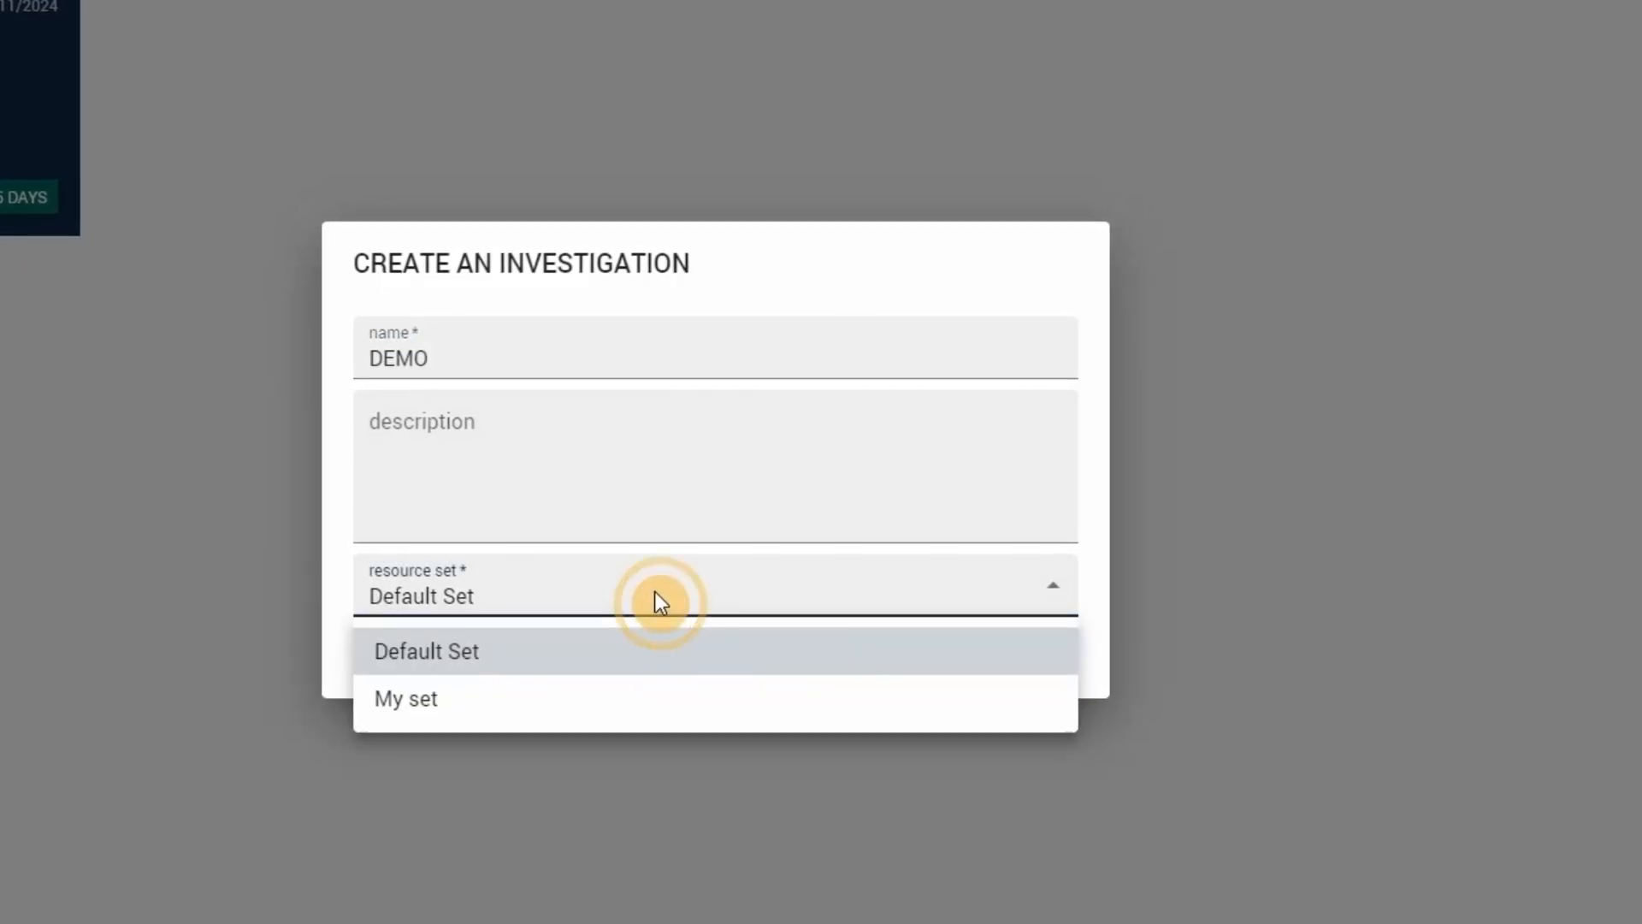
{"action": "left_click", "coordinate": [573, 715]}
{"action": "left_click", "coordinate": [594, 609]}
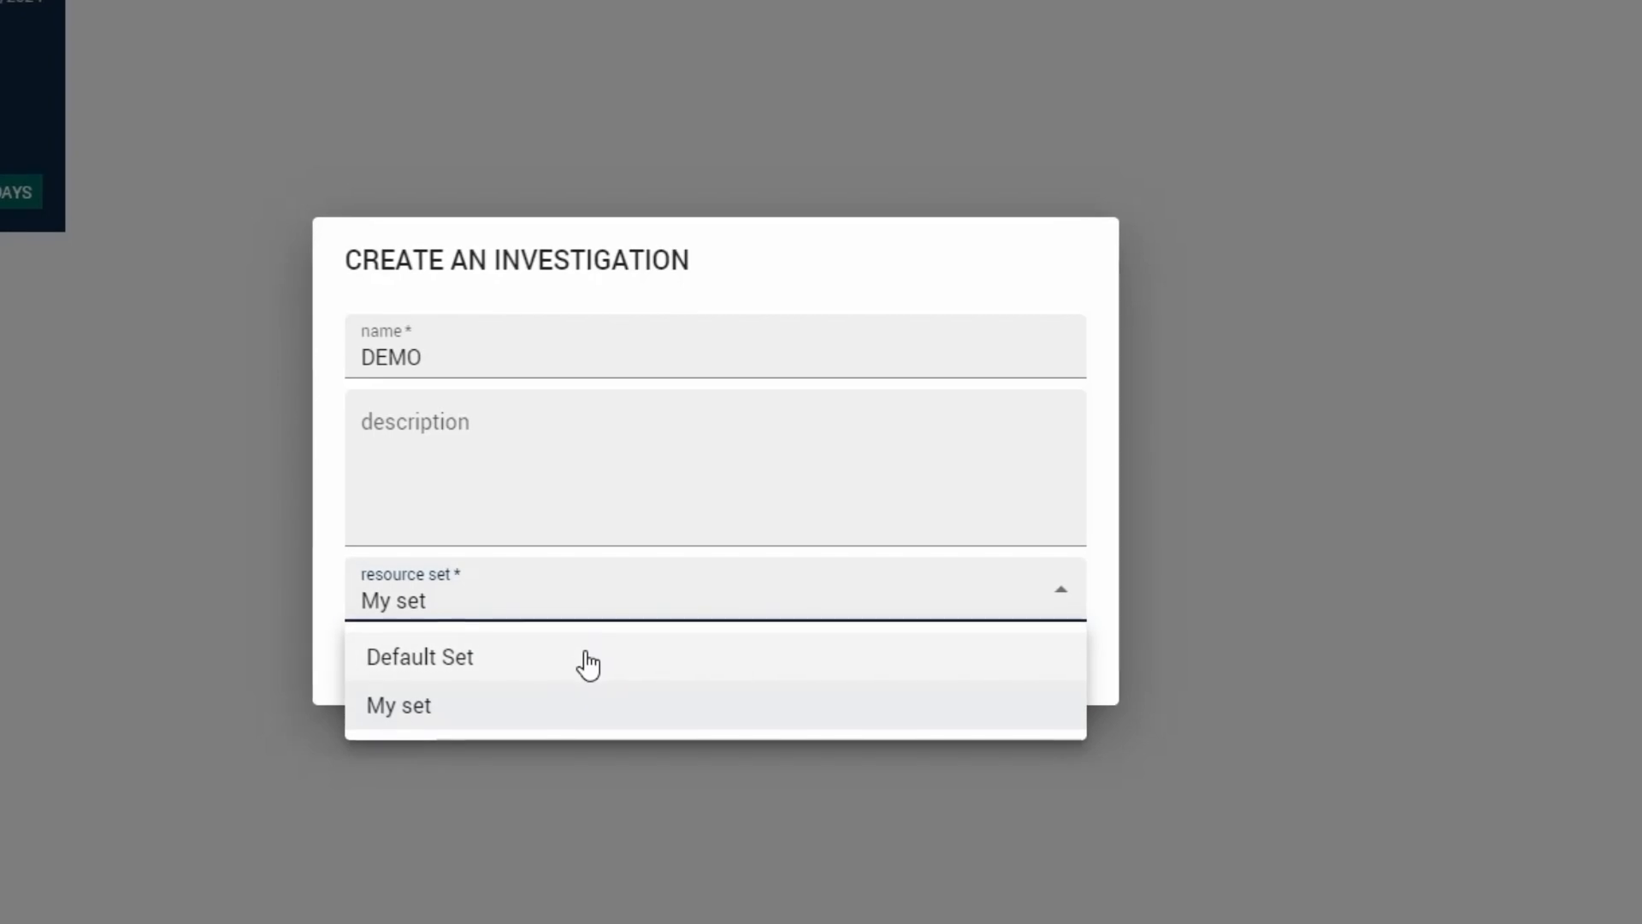
{"action": "left_click", "coordinate": [588, 664]}
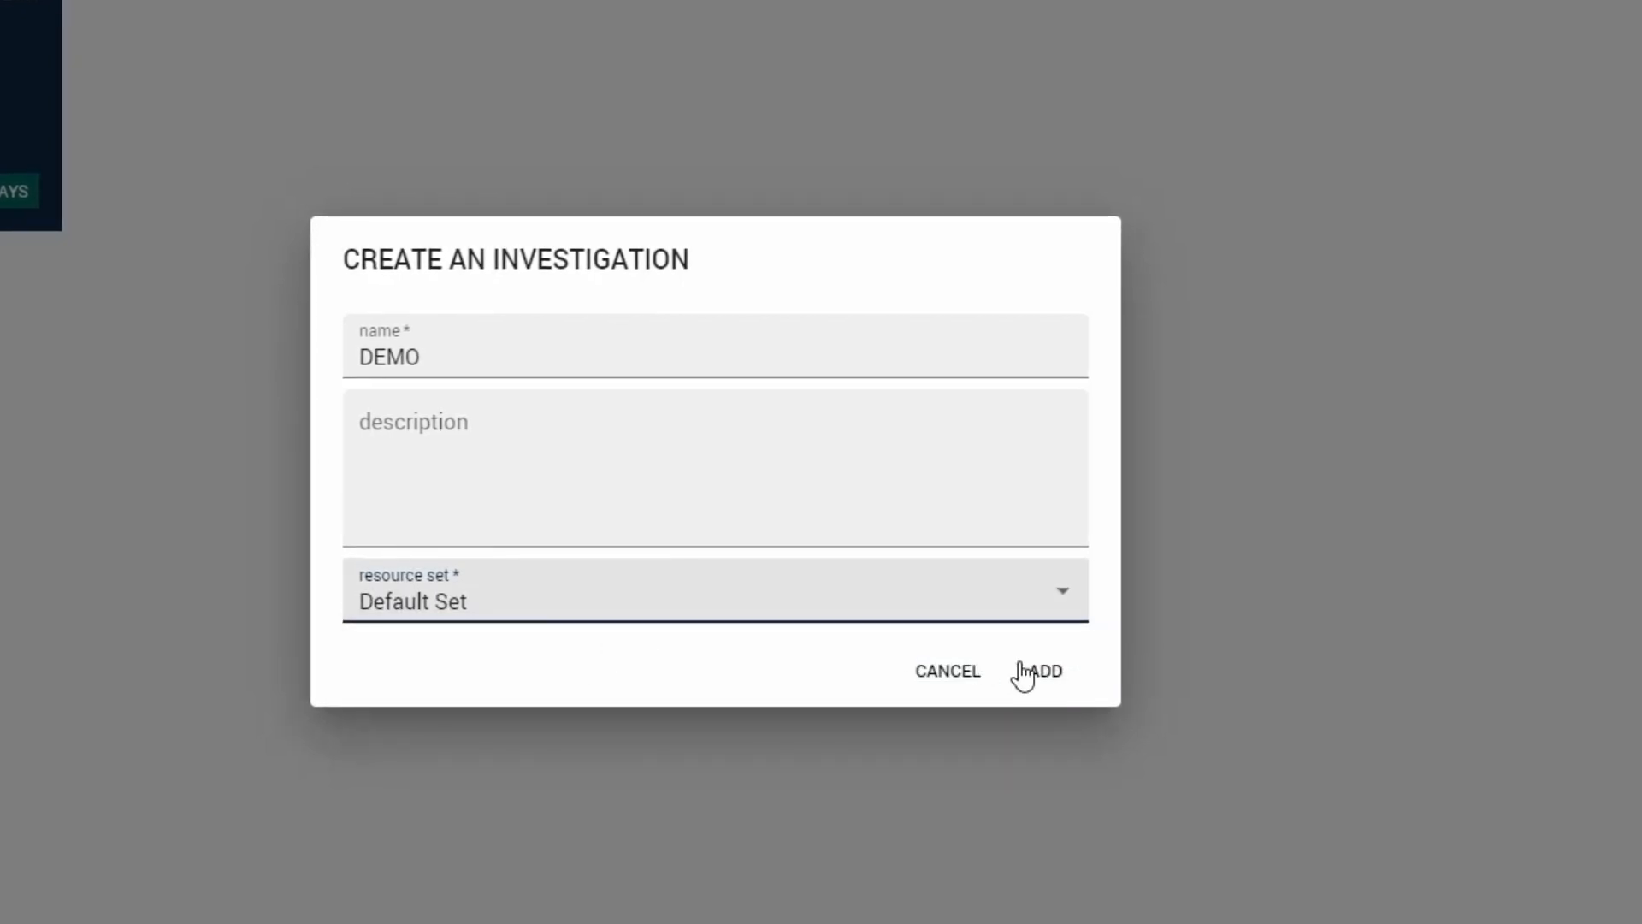
{"action": "left_click", "coordinate": [1035, 672]}
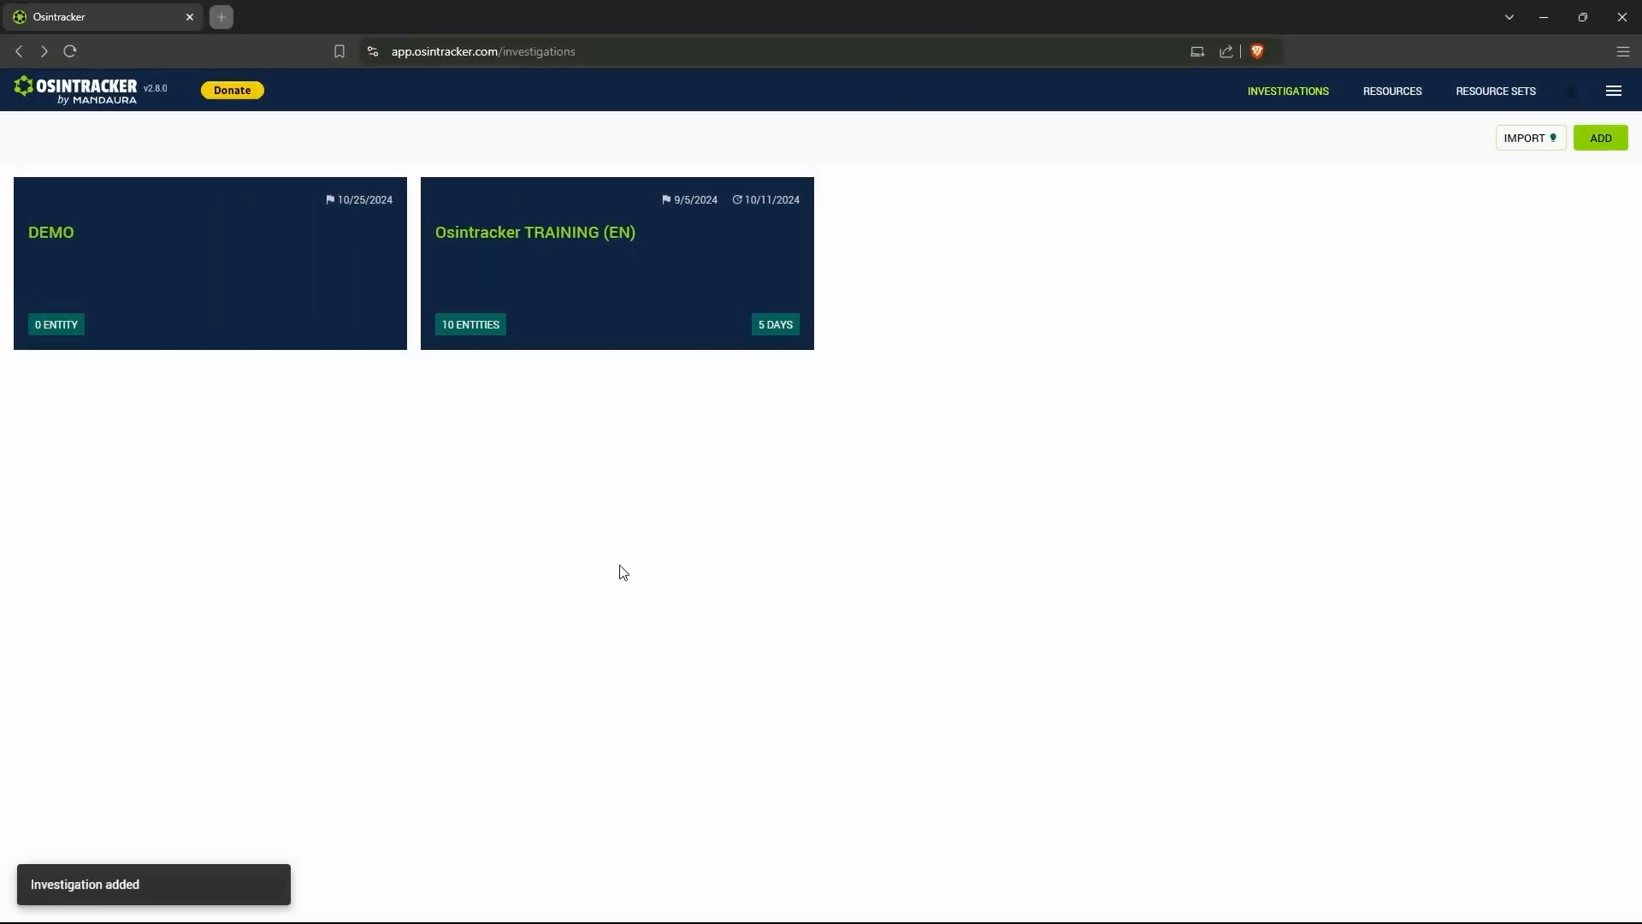
- Open the DEMO investigation and start adding its first entity
{"action": "left_click", "coordinate": [316, 334]}
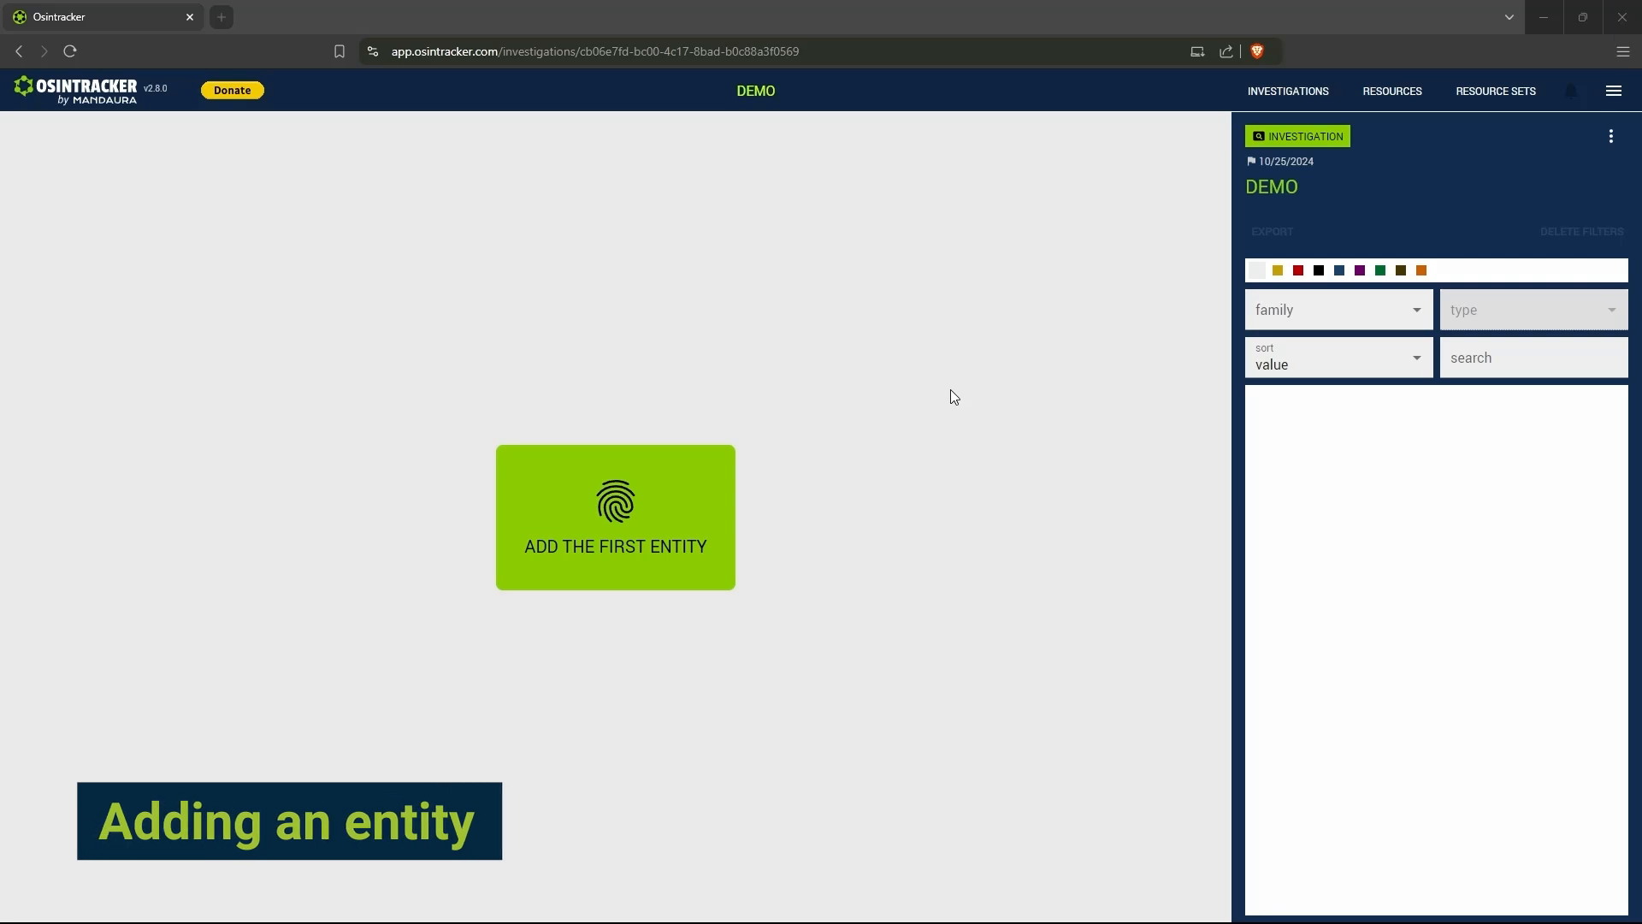
{"action": "left_click", "coordinate": [640, 509]}
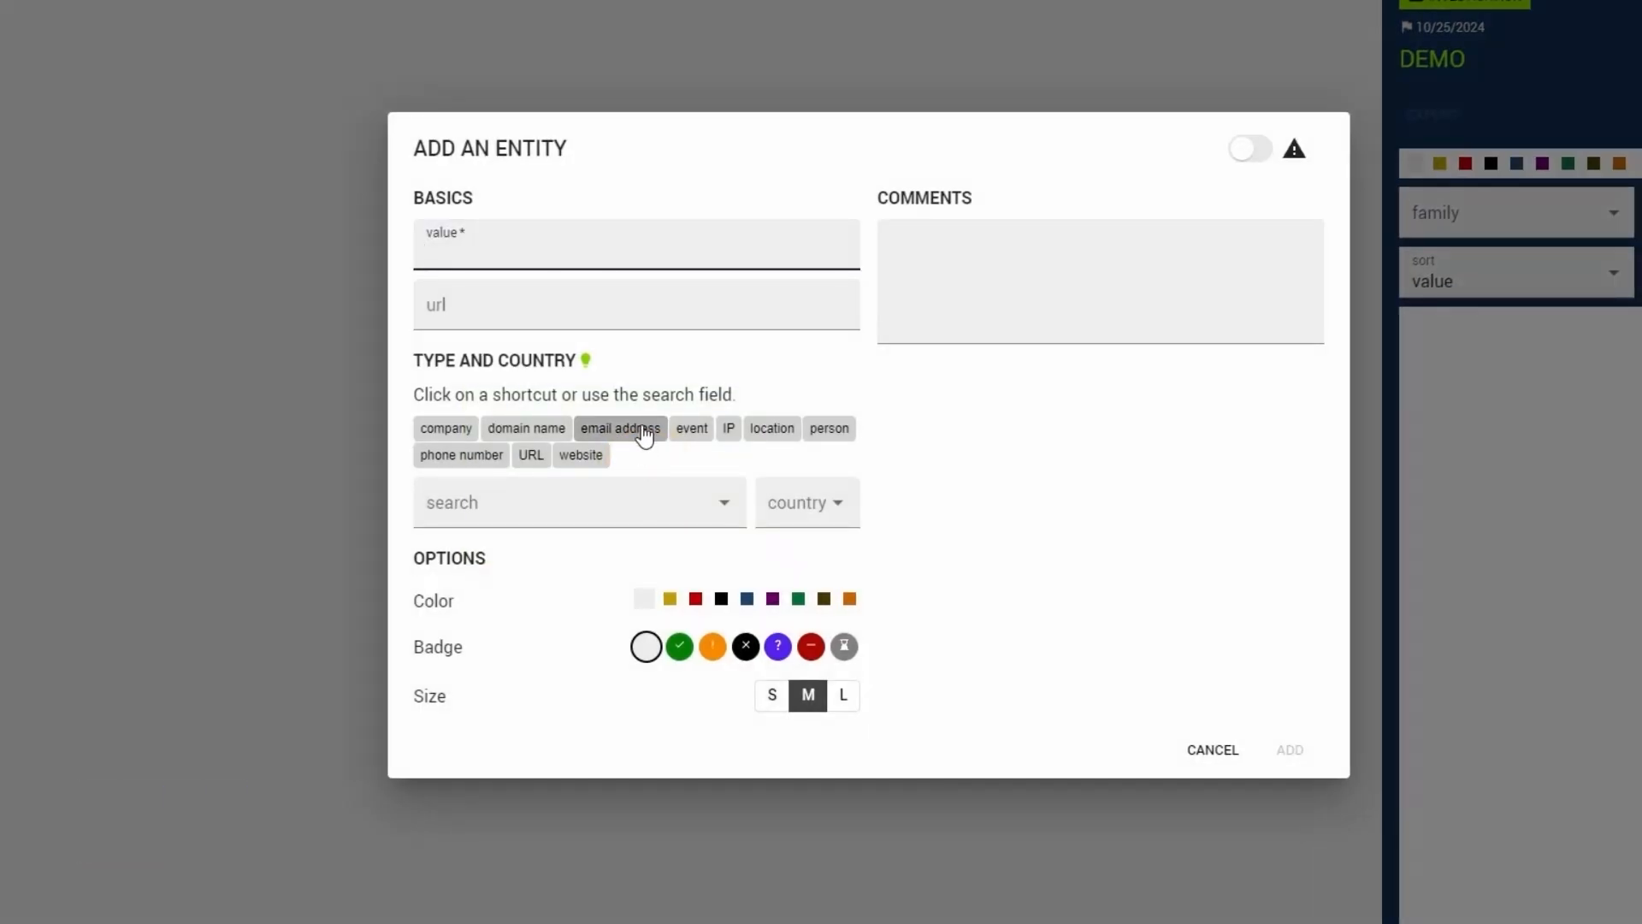
{"action": "left_click", "coordinate": [636, 253]}
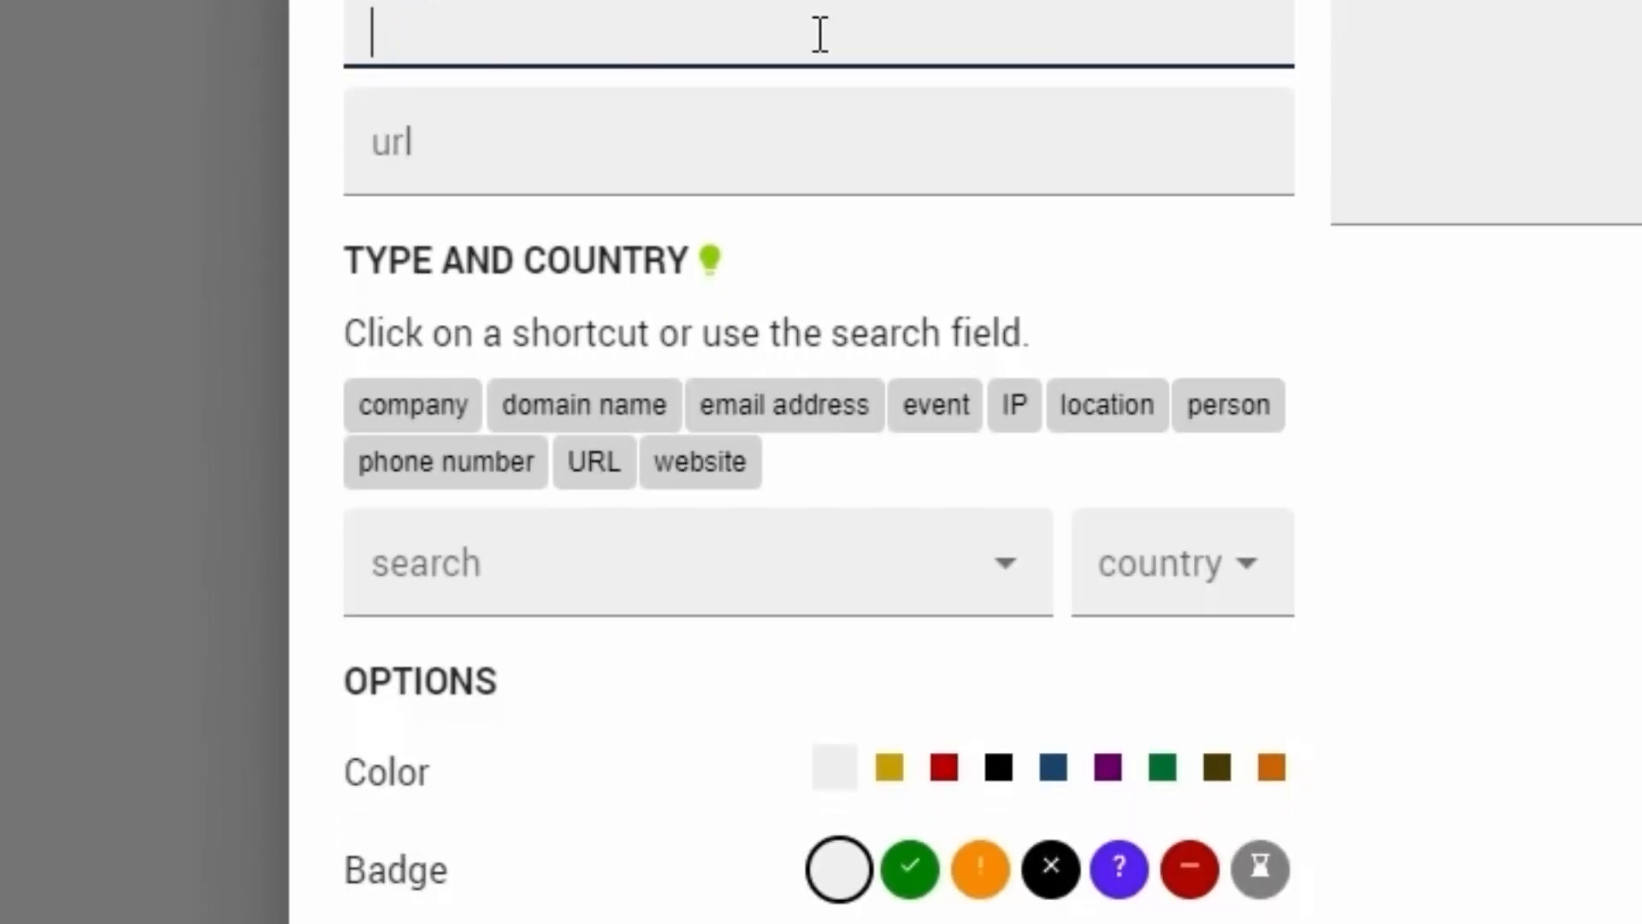
- Search the entity types for "email" and "comp", browse the full type list, and leave the type unset
{"action": "left_click", "coordinate": [819, 556]}
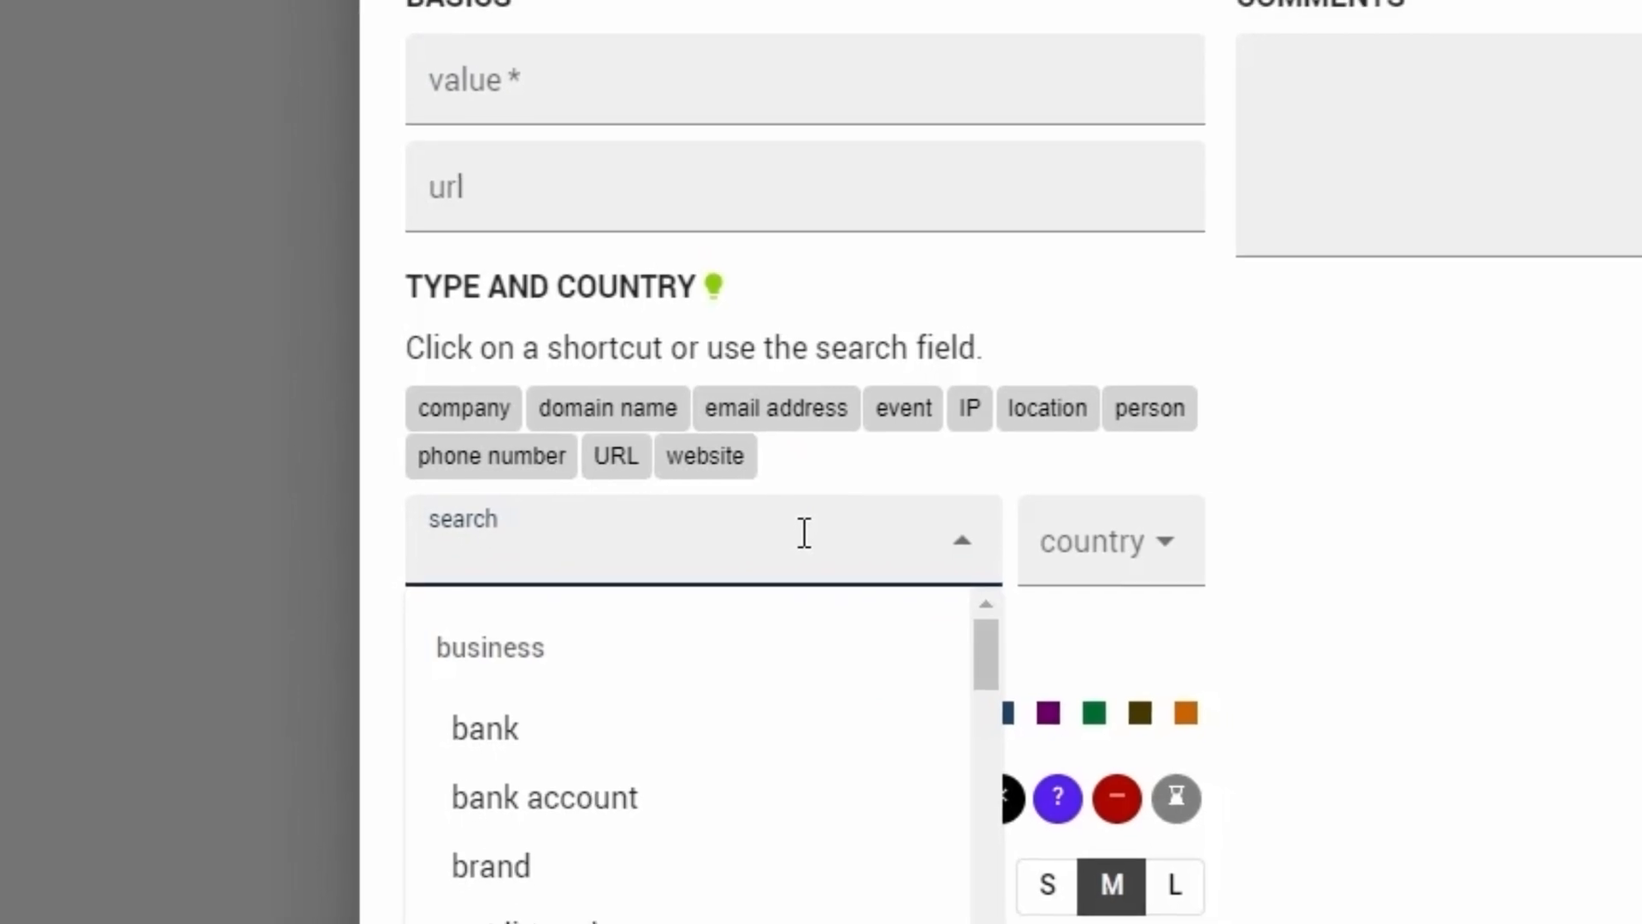
{"action": "type", "text": "email"}
{"action": "key", "text": "BackSpace"}
{"action": "key", "text": "BackSpace"}
{"action": "key", "text": "BackSpace"}
{"action": "key", "text": "BackSpace"}
{"action": "key", "text": "BackSpace"}
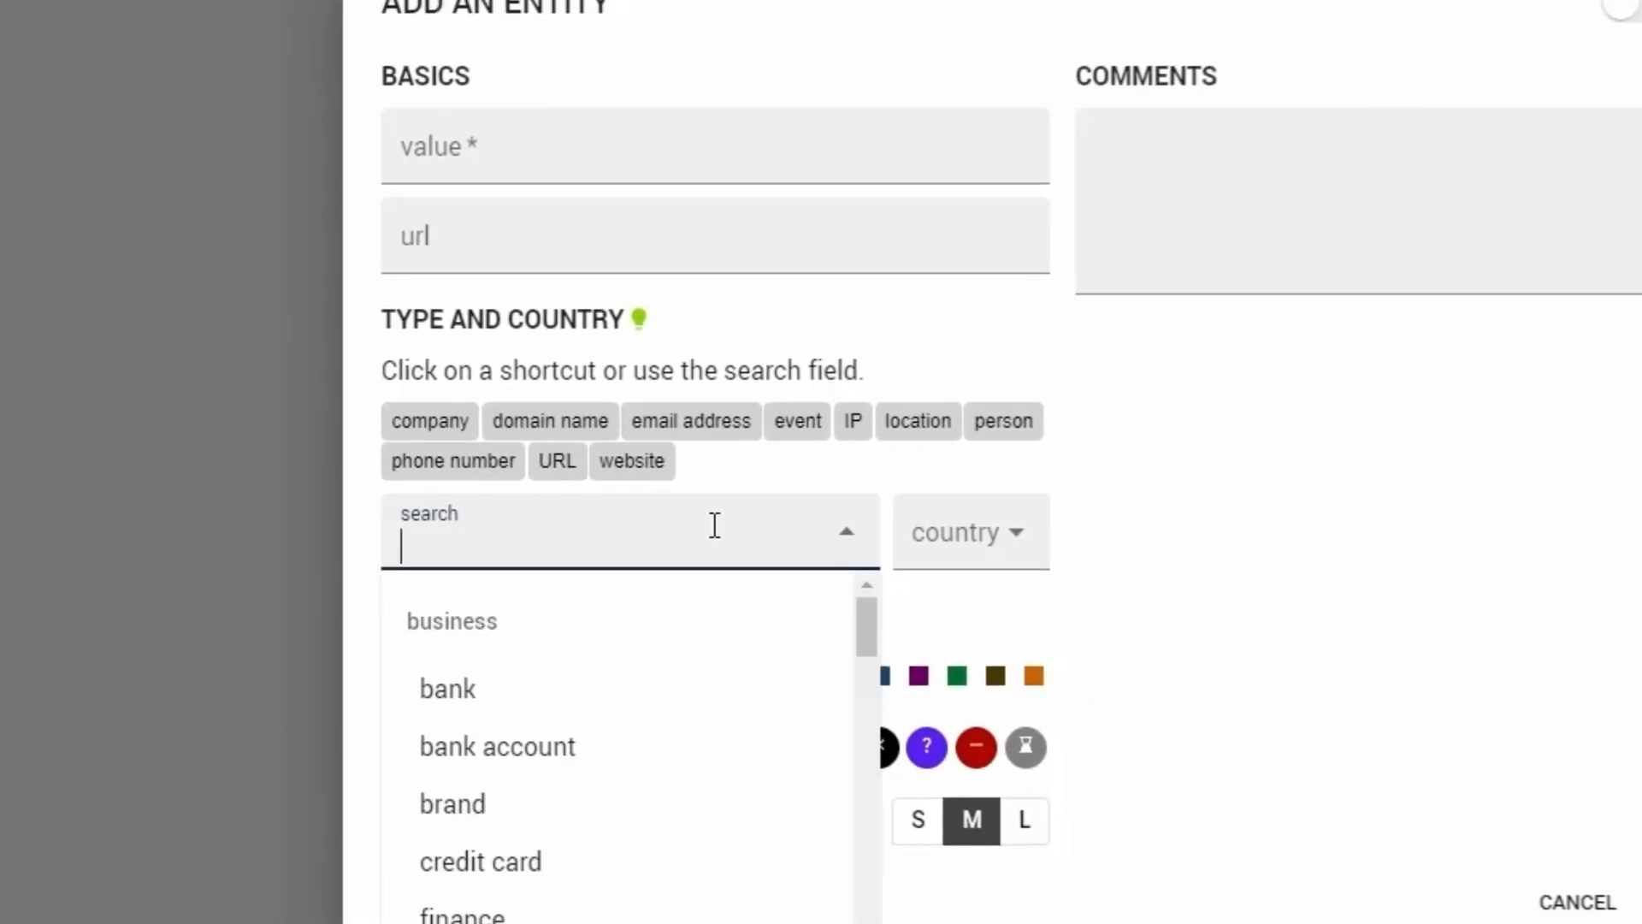
{"action": "type", "text": "comp"}
{"action": "key", "text": "BackSpace"}
{"action": "key", "text": "BackSpace"}
{"action": "key", "text": "BackSpace"}
{"action": "key", "text": "BackSpace"}
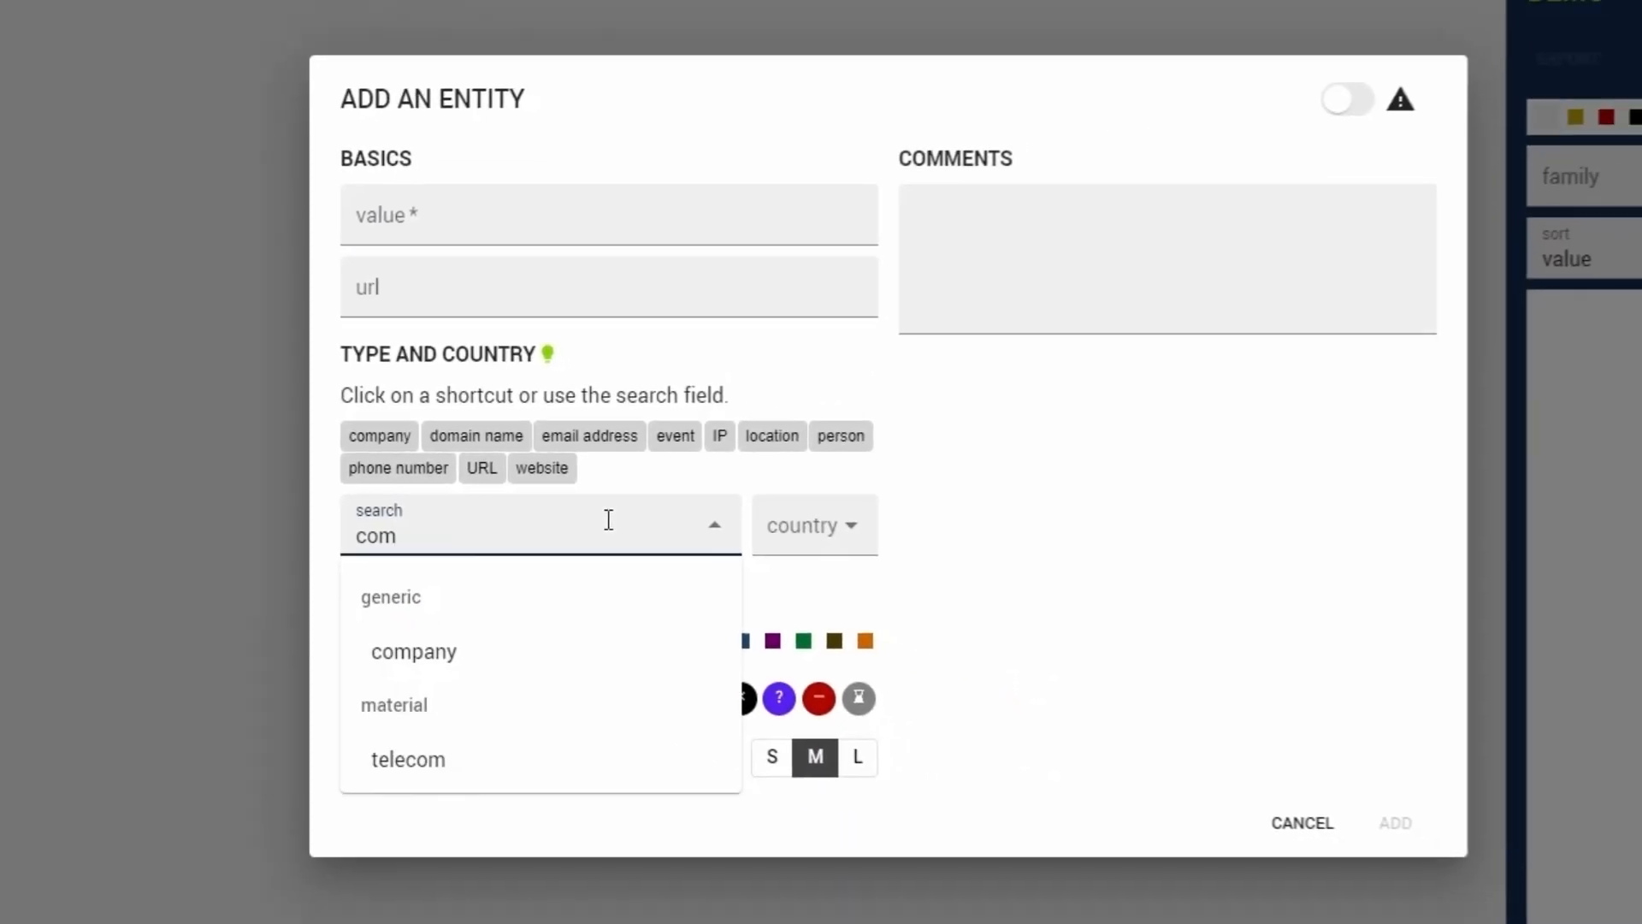
{"action": "scroll", "coordinate": [587, 796], "scroll_direction": "down", "scroll_amount": 10}
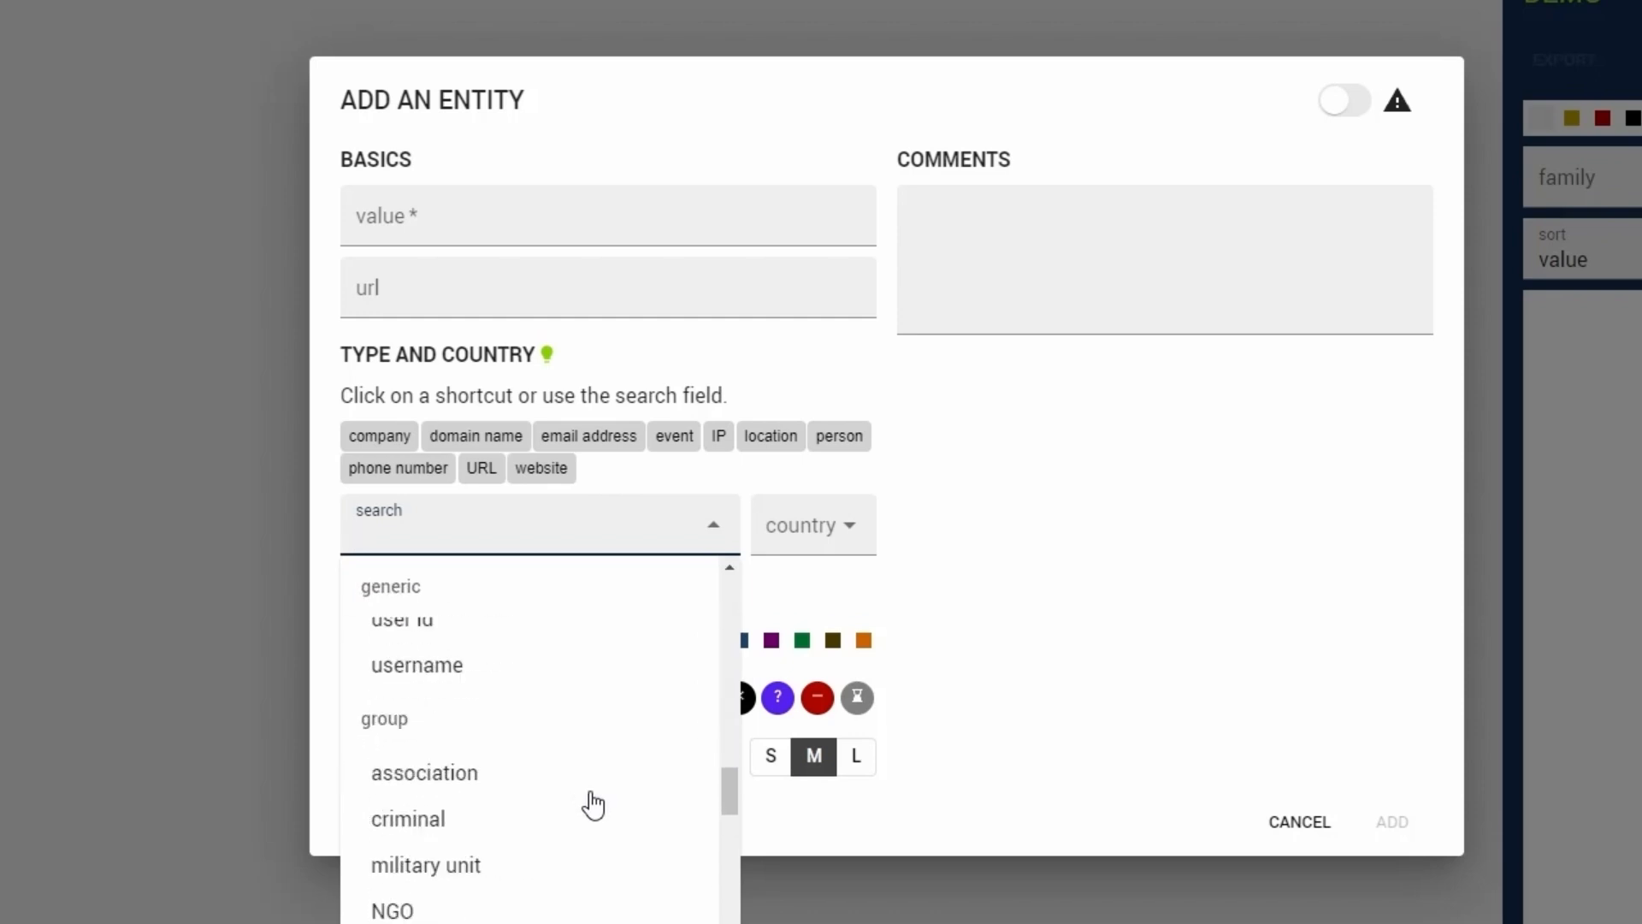
{"action": "scroll", "coordinate": [612, 764], "scroll_direction": "down", "scroll_amount": 10}
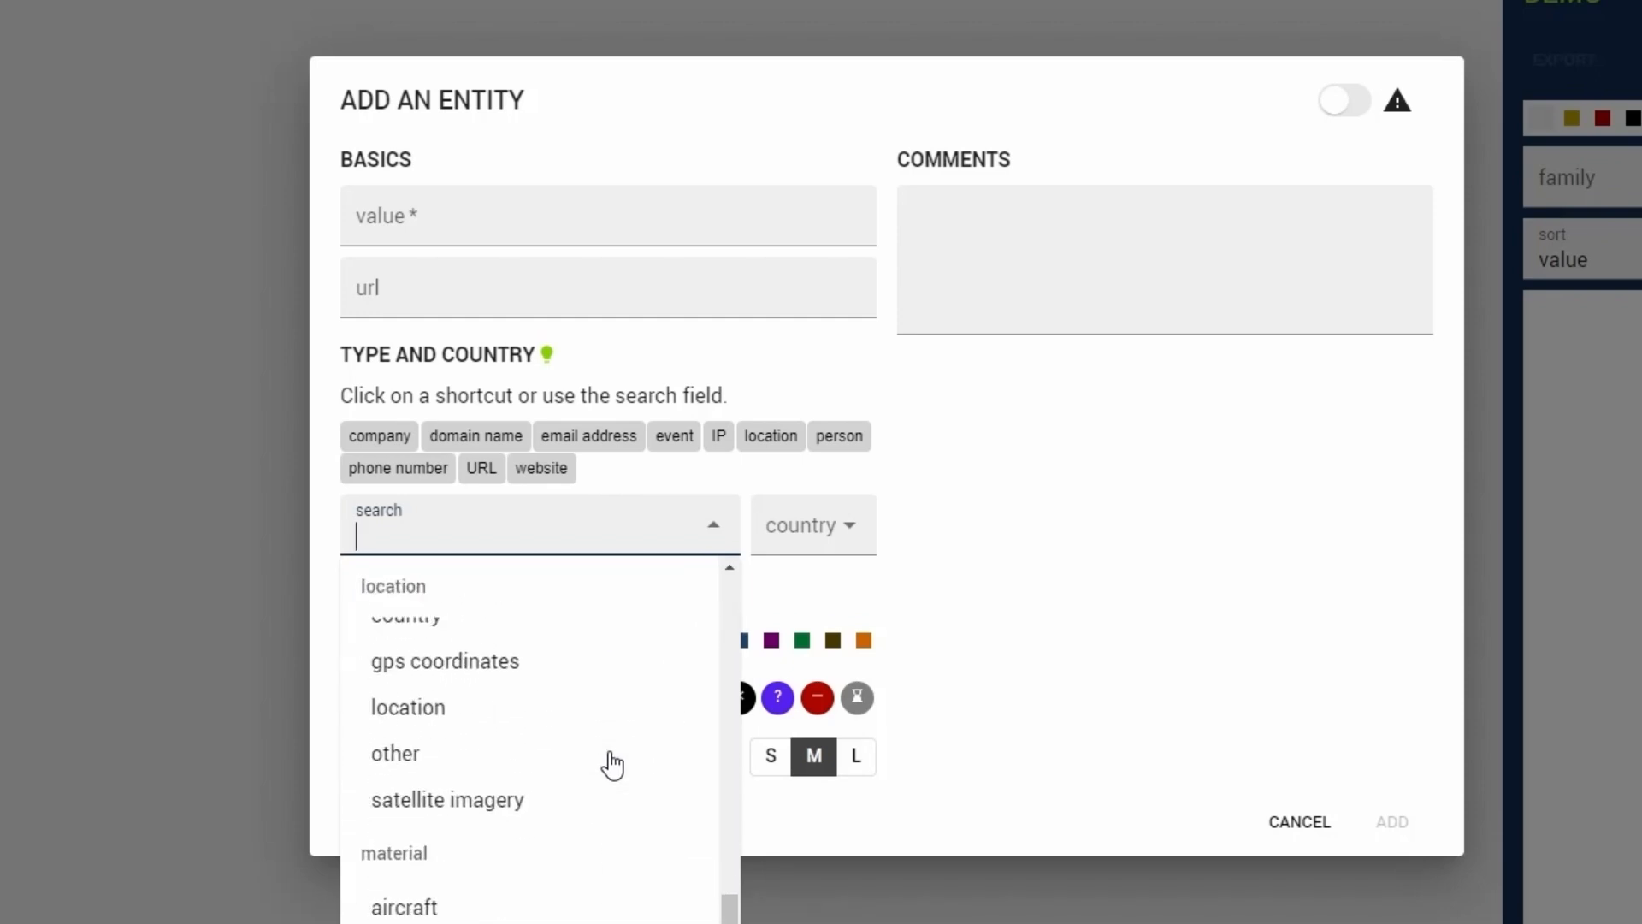
{"action": "left_click", "coordinate": [781, 596]}
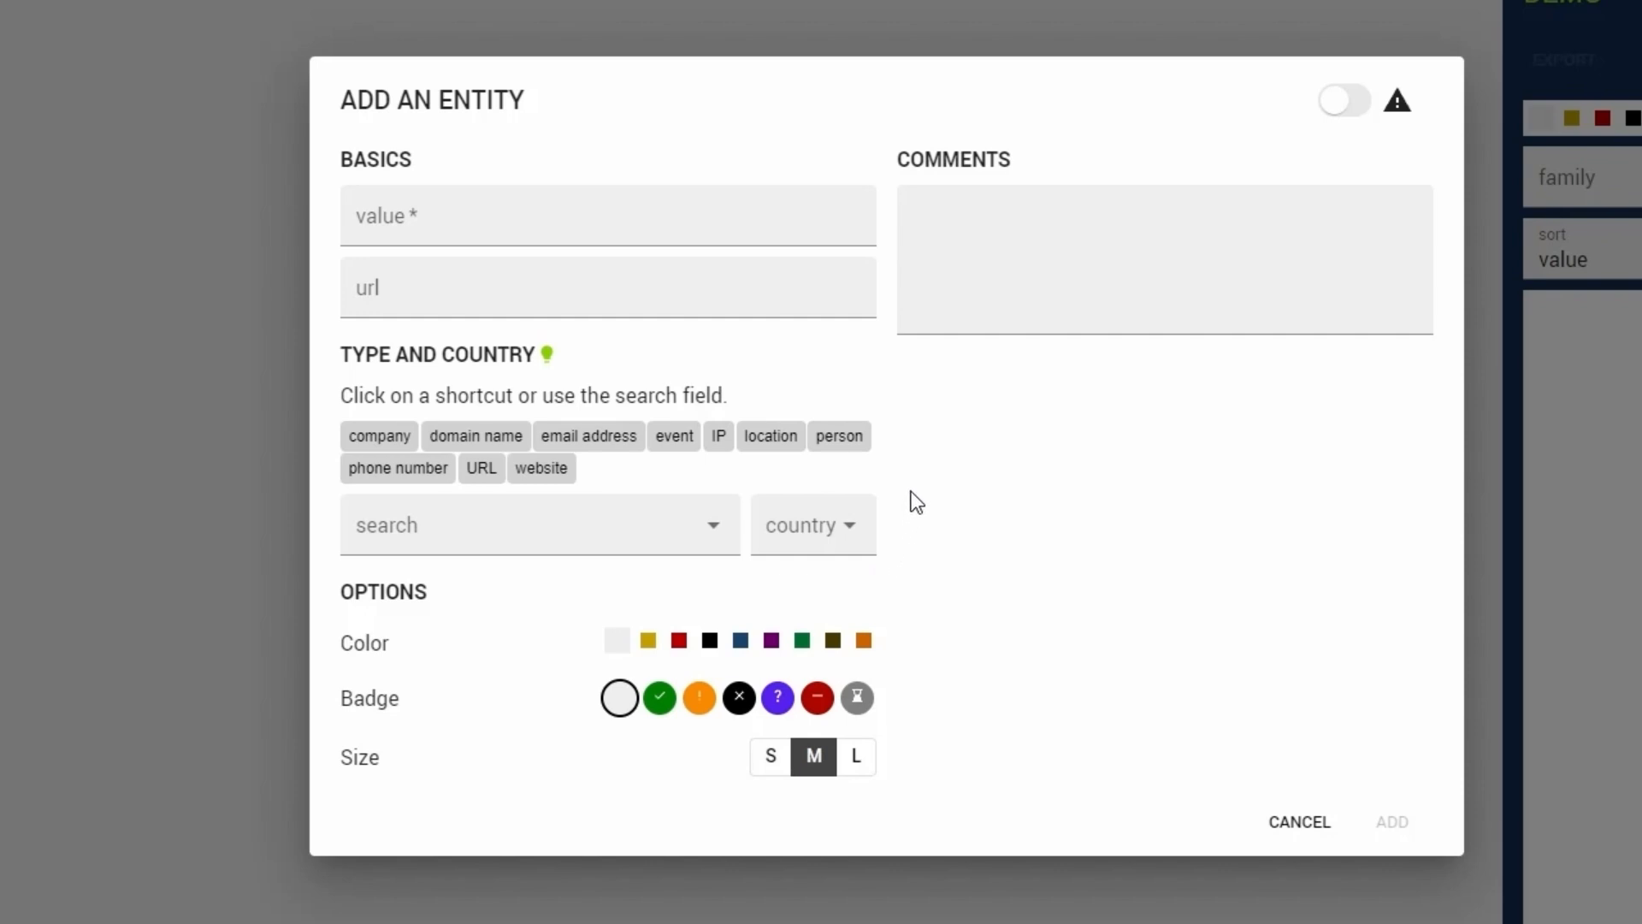
- Search the entity's country list for FR, GB and US, and leave the country empty
{"action": "left_click", "coordinate": [749, 351]}
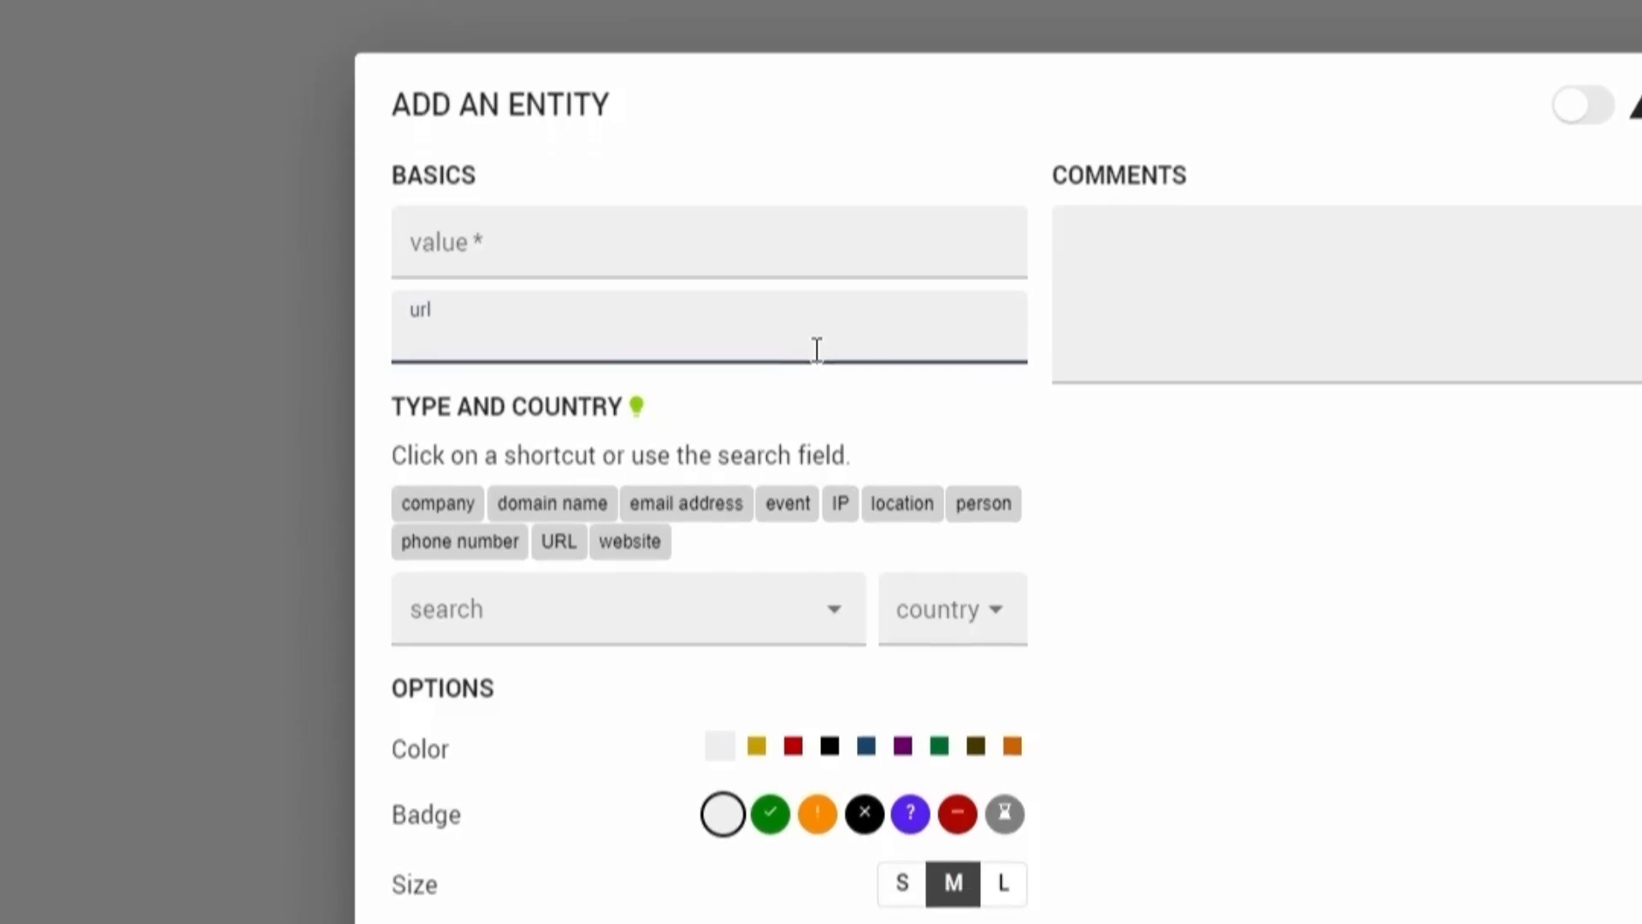
{"action": "left_click", "coordinate": [924, 669]}
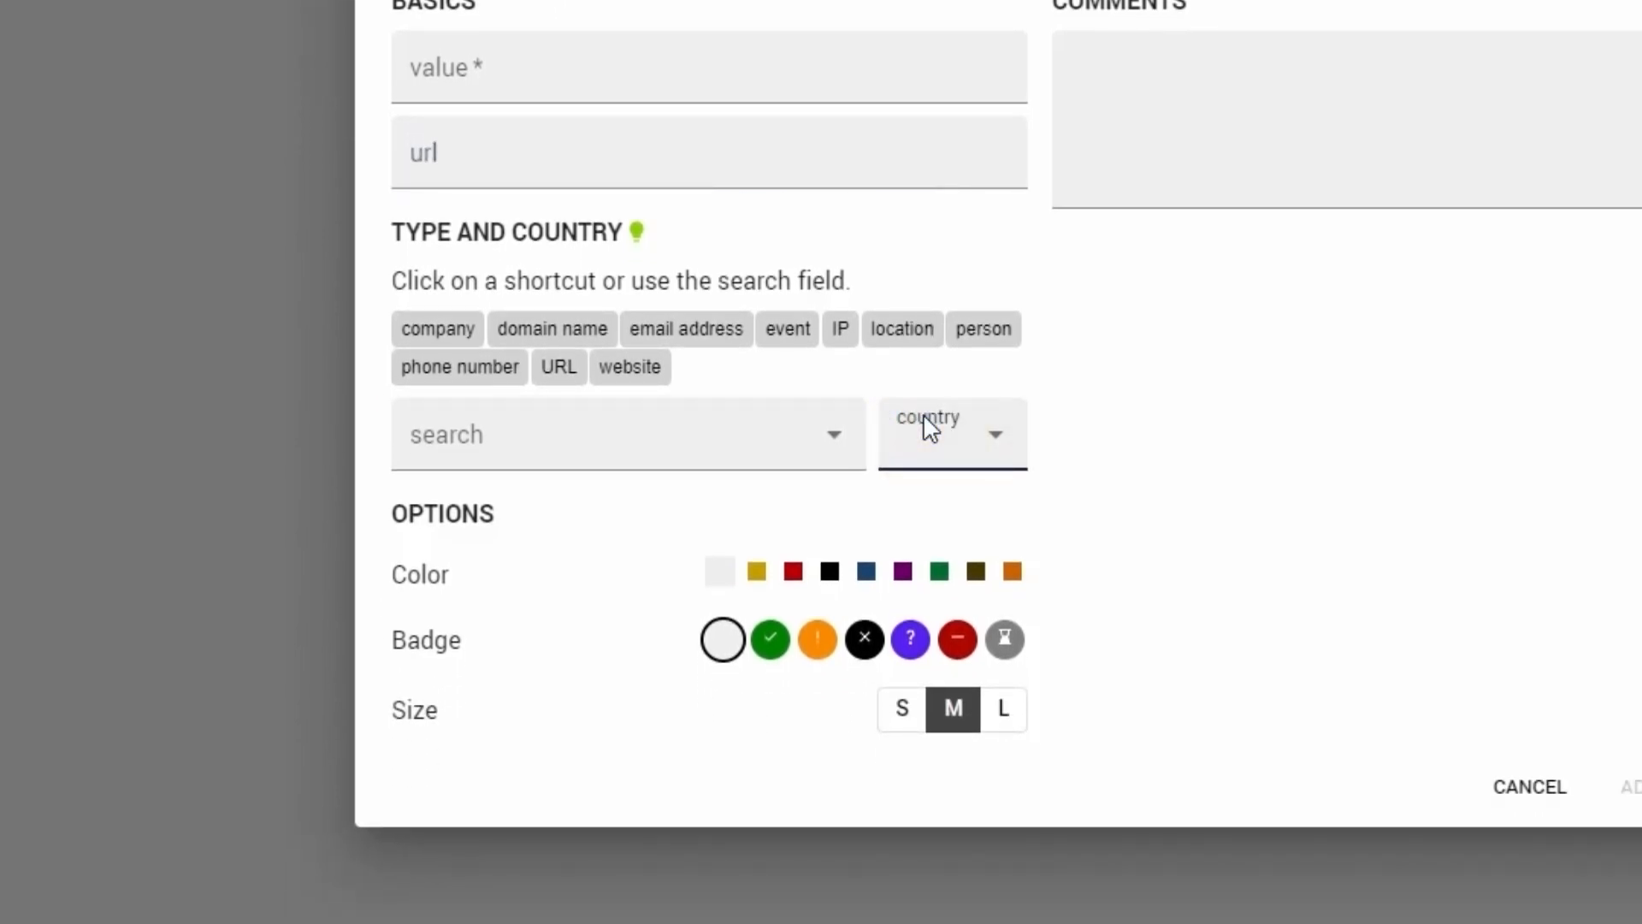
{"action": "type", "text": "FR"}
{"action": "key", "text": "BackSpace"}
{"action": "key", "text": "BackSpace"}
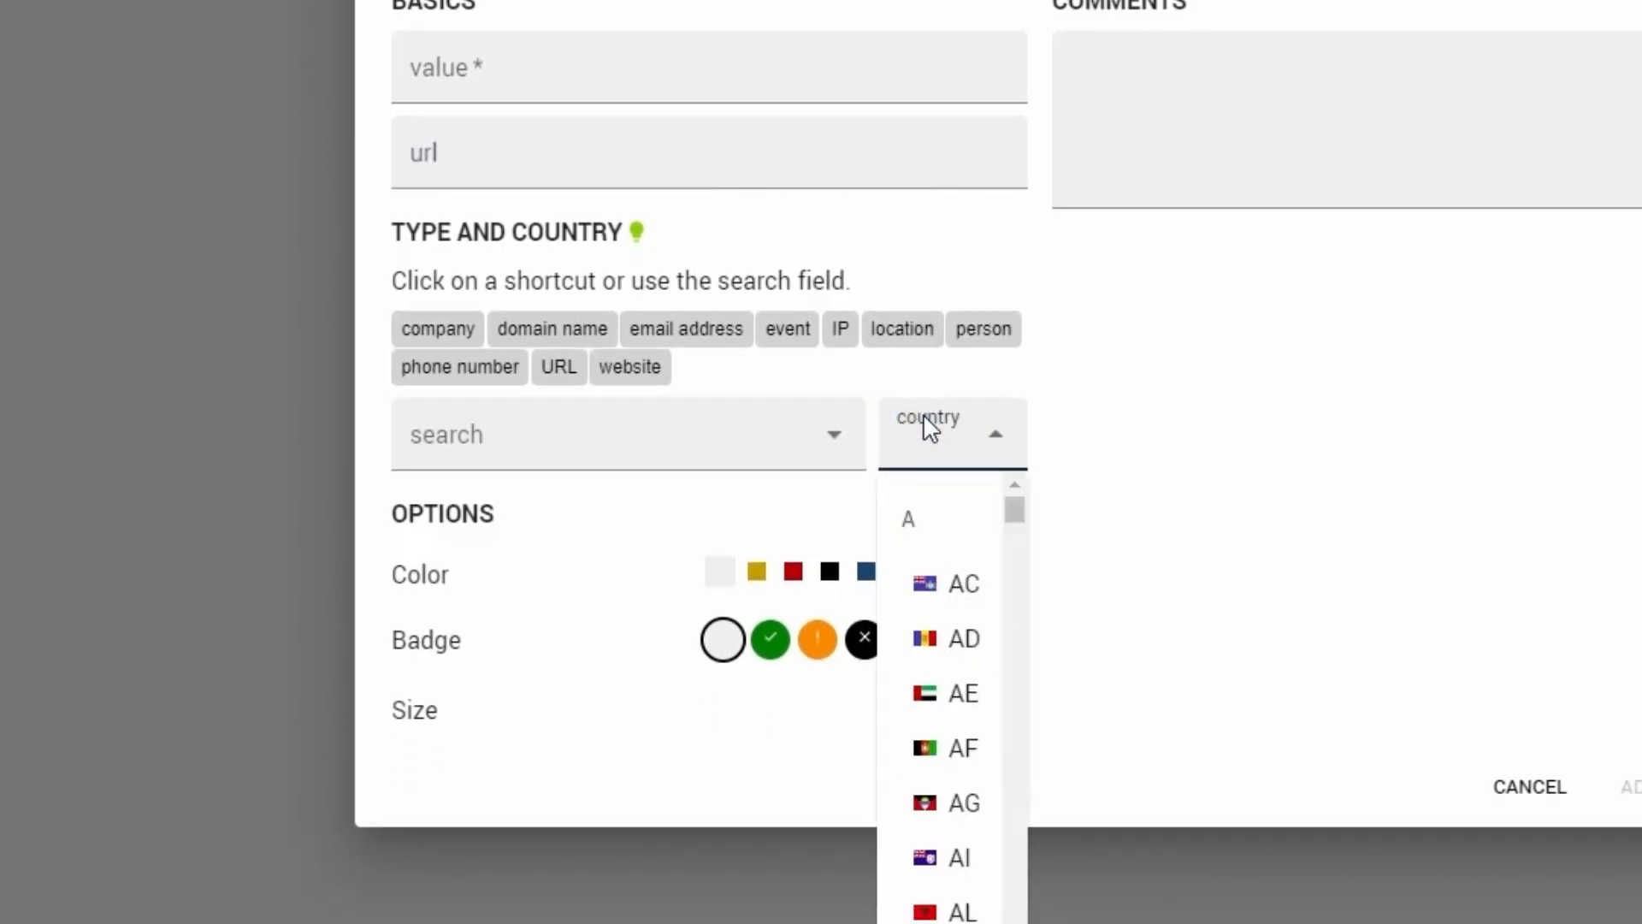
{"action": "type", "text": "GB"}
{"action": "key", "text": "BackSpace"}
{"action": "key", "text": "BackSpace"}
{"action": "type", "text": "US"}
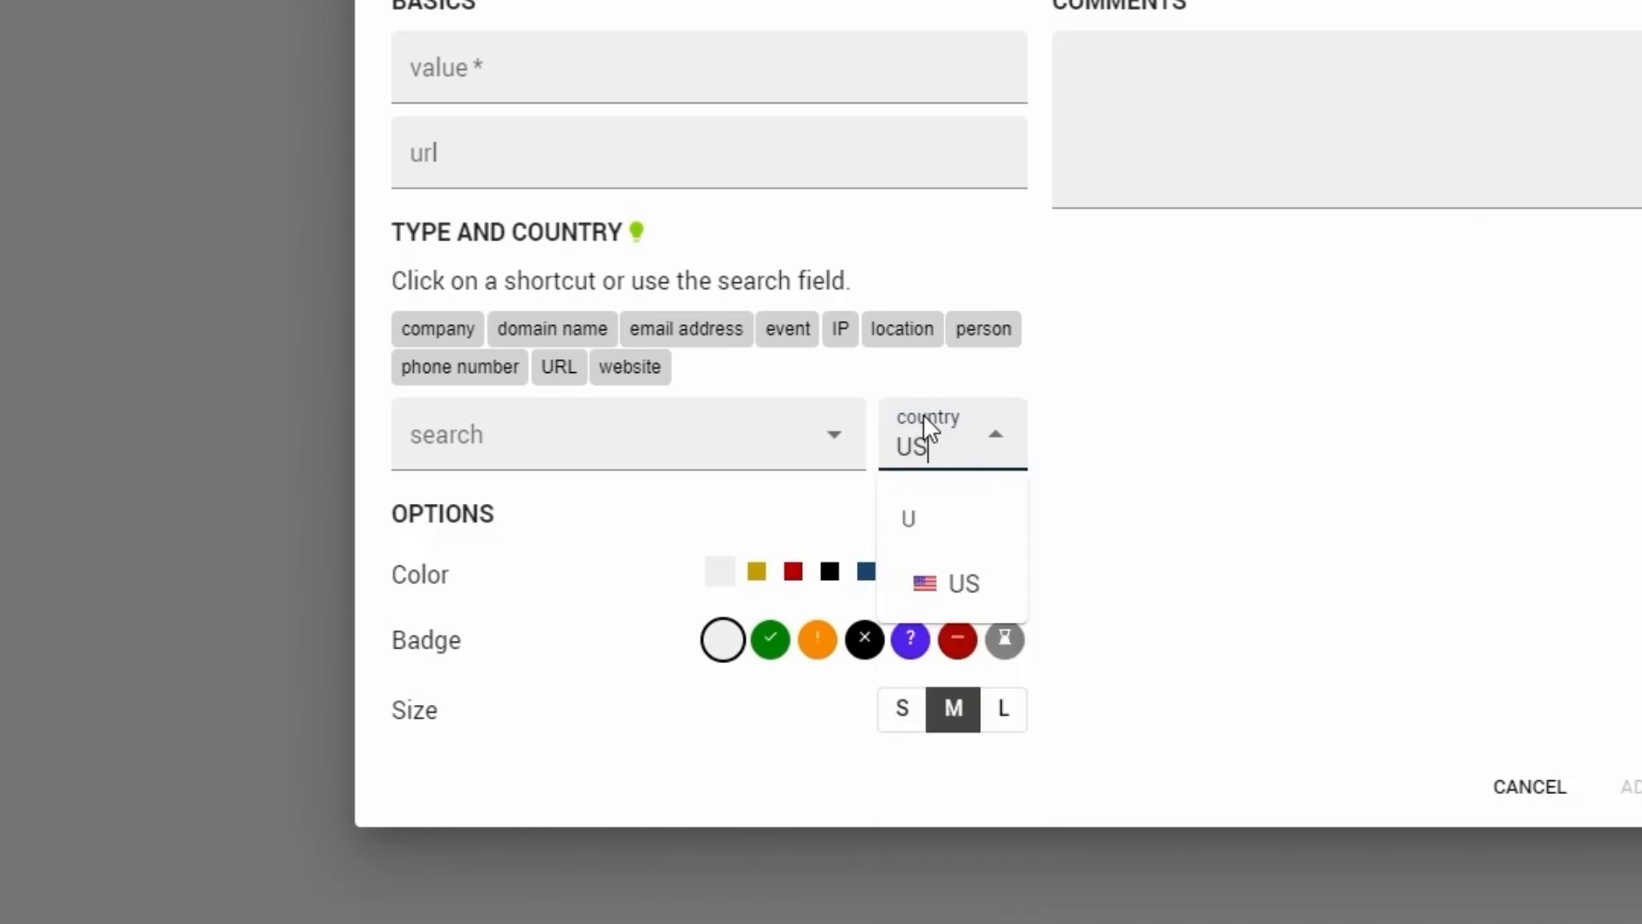
{"action": "key", "text": "BackSpace"}
{"action": "key", "text": "BackSpace"}
{"action": "left_click", "coordinate": [1104, 509]}
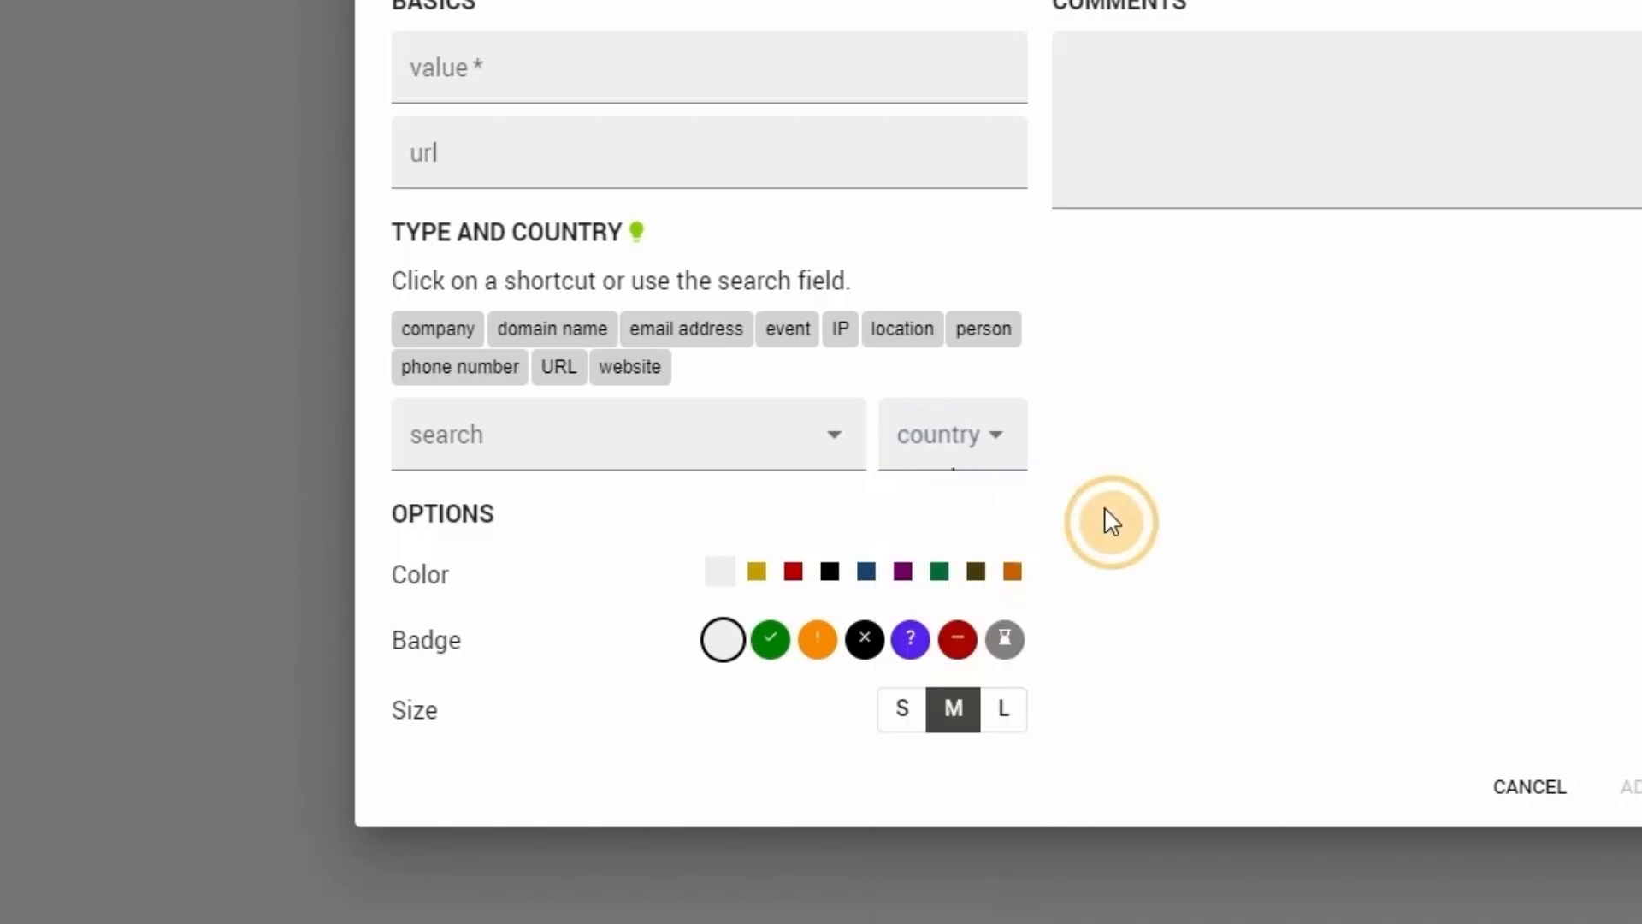
- Try the red, black, purple and yellow colors for the new entity, and restore the default color
{"action": "left_click", "coordinate": [794, 573]}
{"action": "left_click", "coordinate": [827, 575]}
{"action": "left_click", "coordinate": [901, 573]}
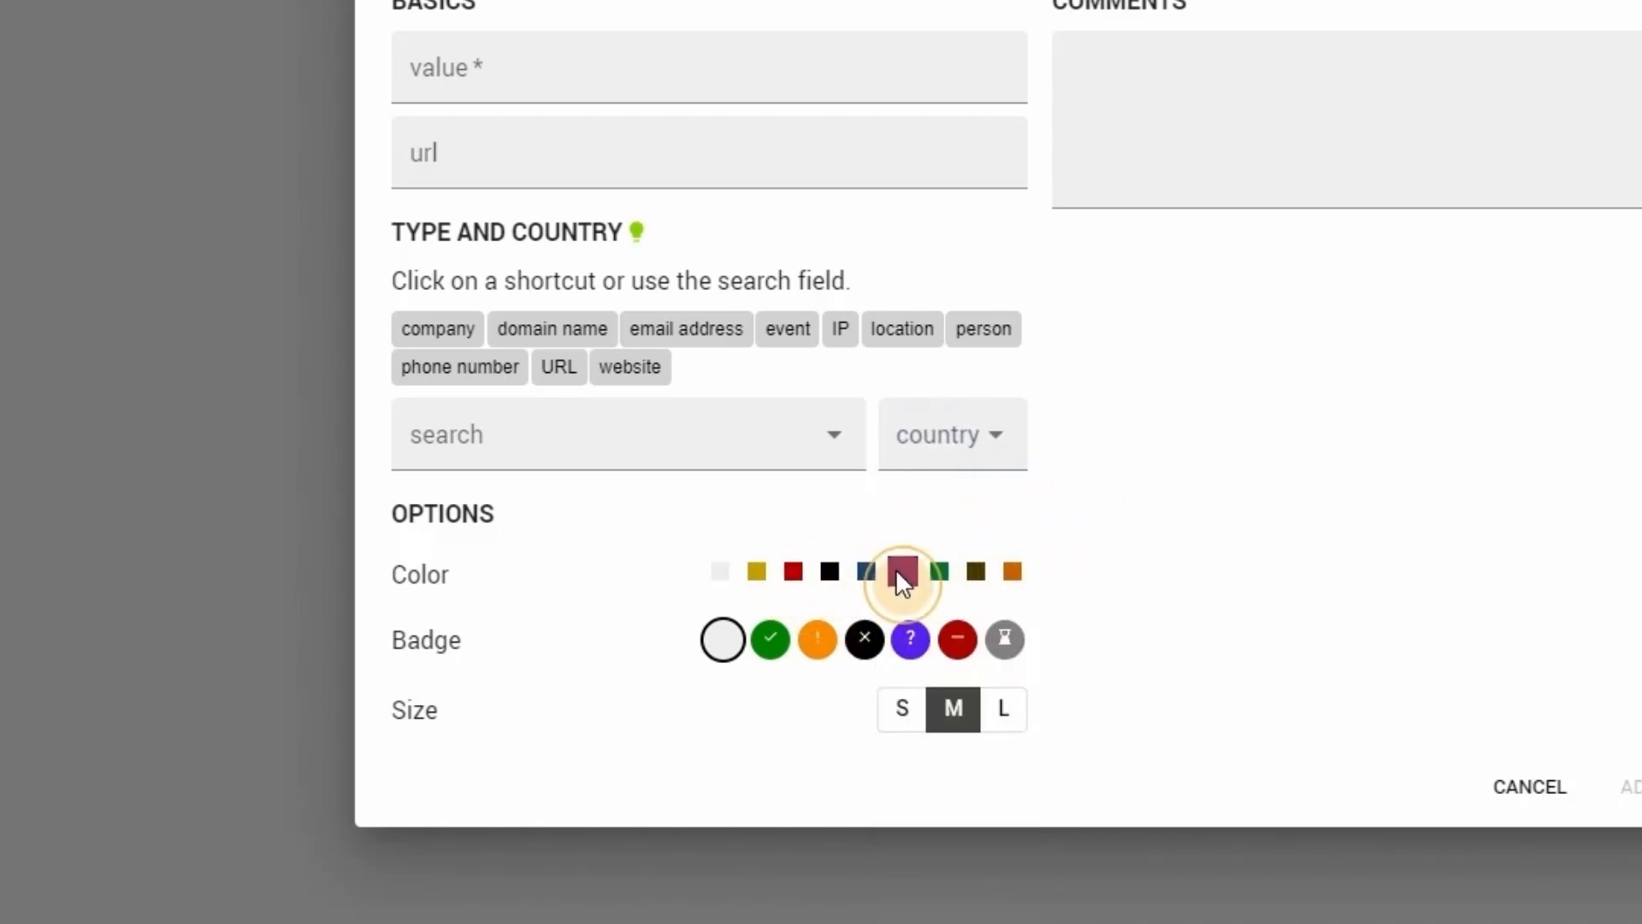
{"action": "left_click", "coordinate": [757, 575]}
{"action": "left_click", "coordinate": [723, 576]}
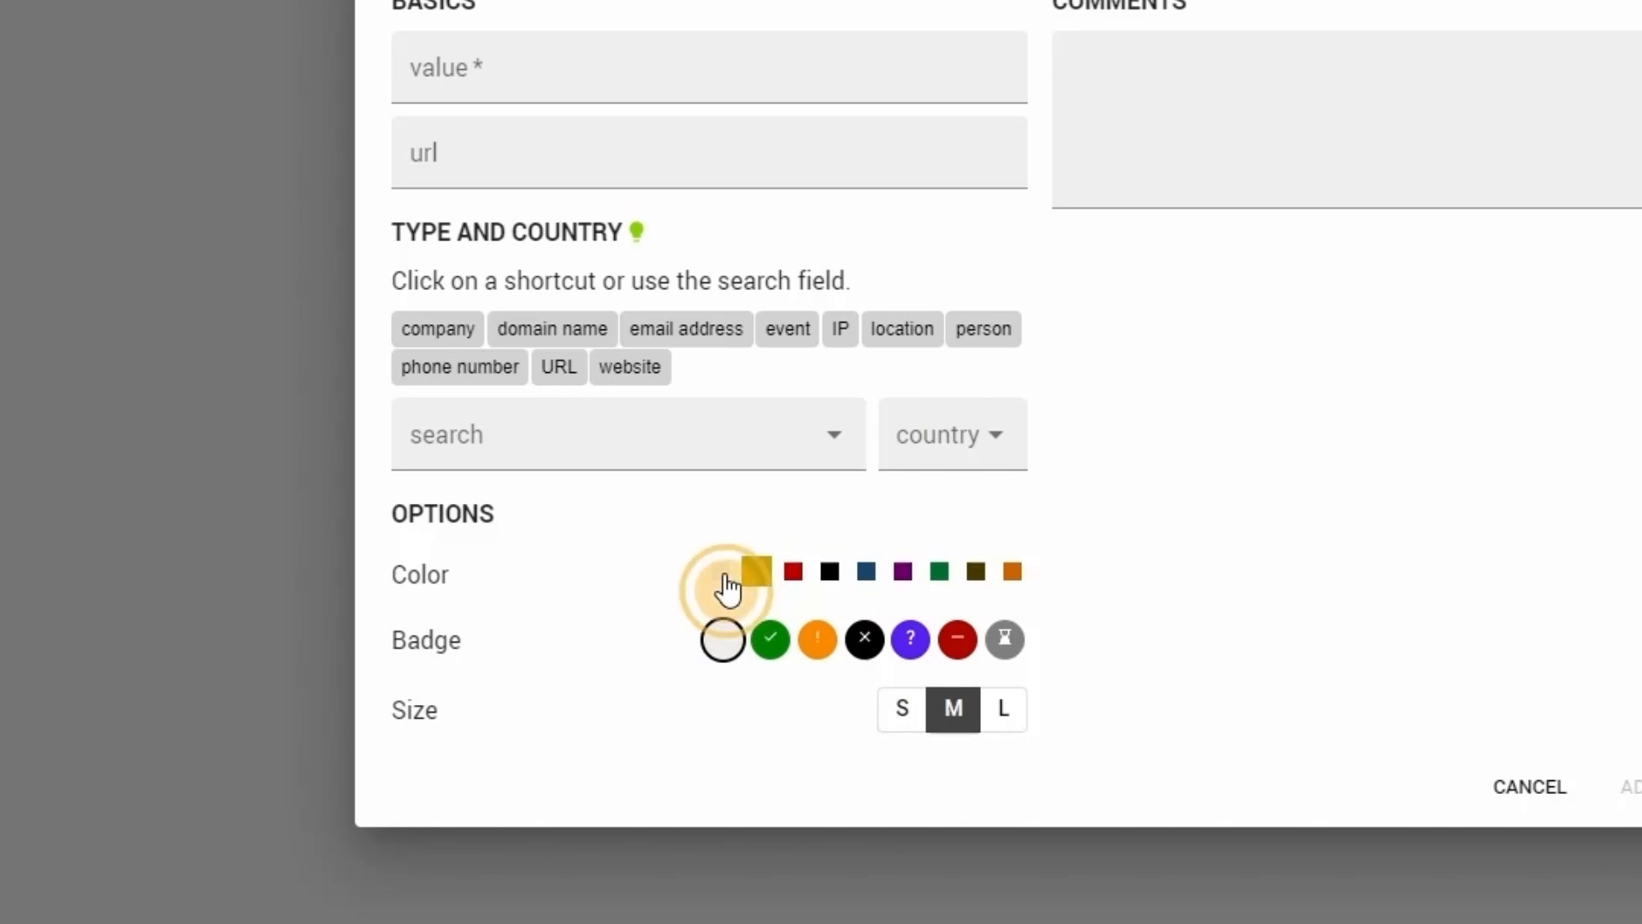
- Try the green check, orange exclamation and black cross badges, restore the empty badge, and try entity sizes S and L
{"action": "left_click", "coordinate": [770, 638]}
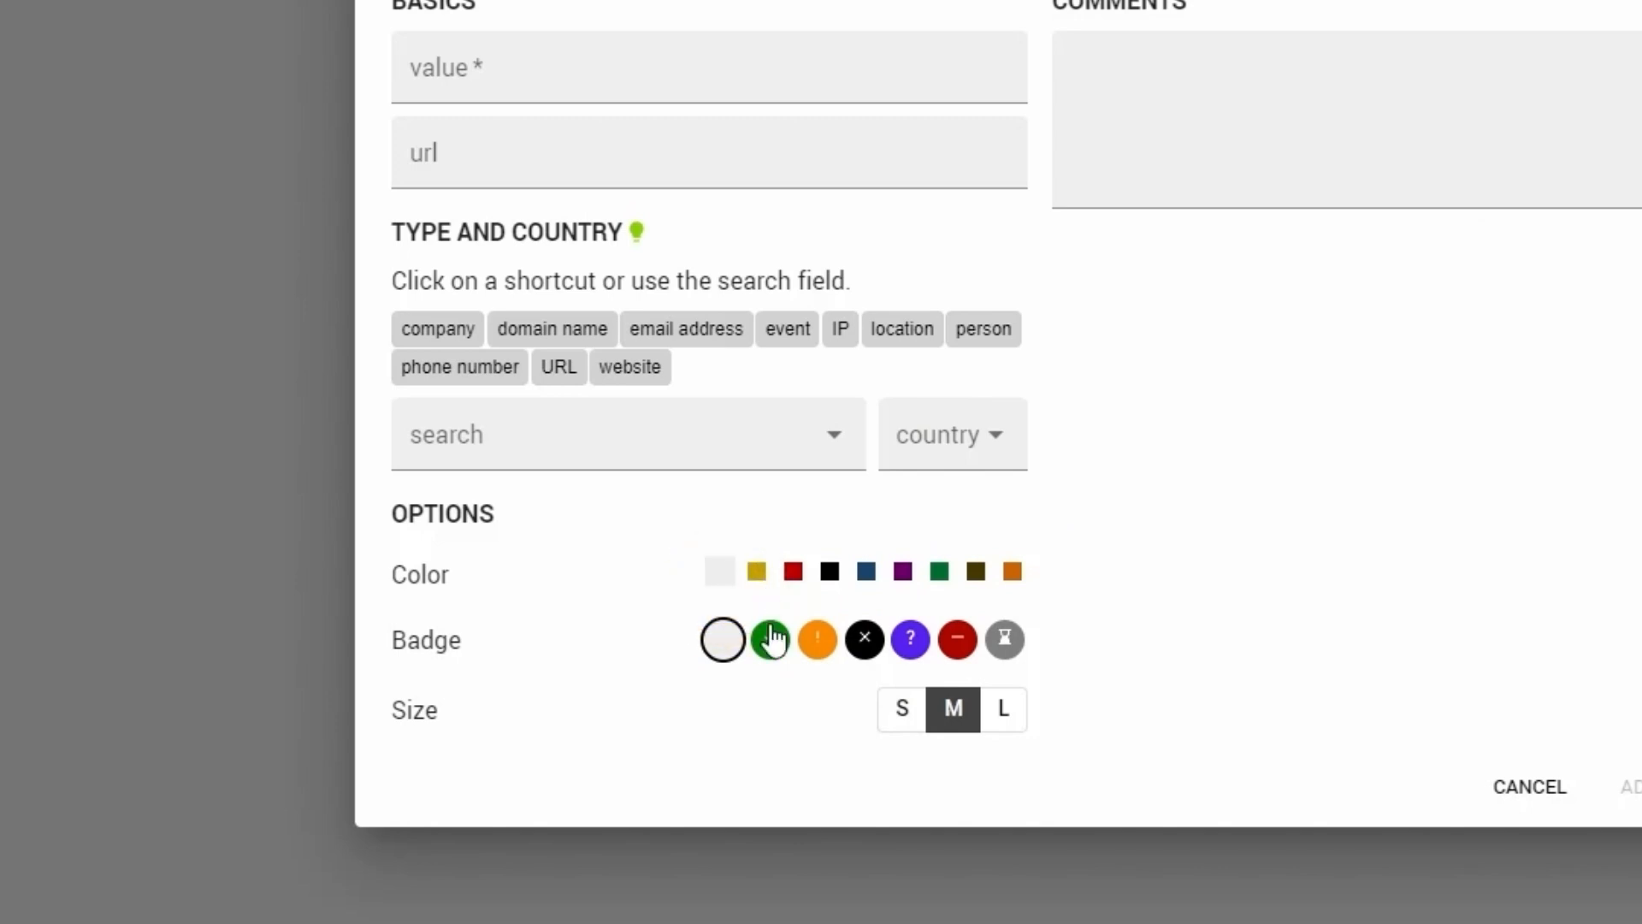
{"action": "left_click", "coordinate": [819, 641]}
{"action": "left_click", "coordinate": [864, 641]}
{"action": "left_click", "coordinate": [729, 650]}
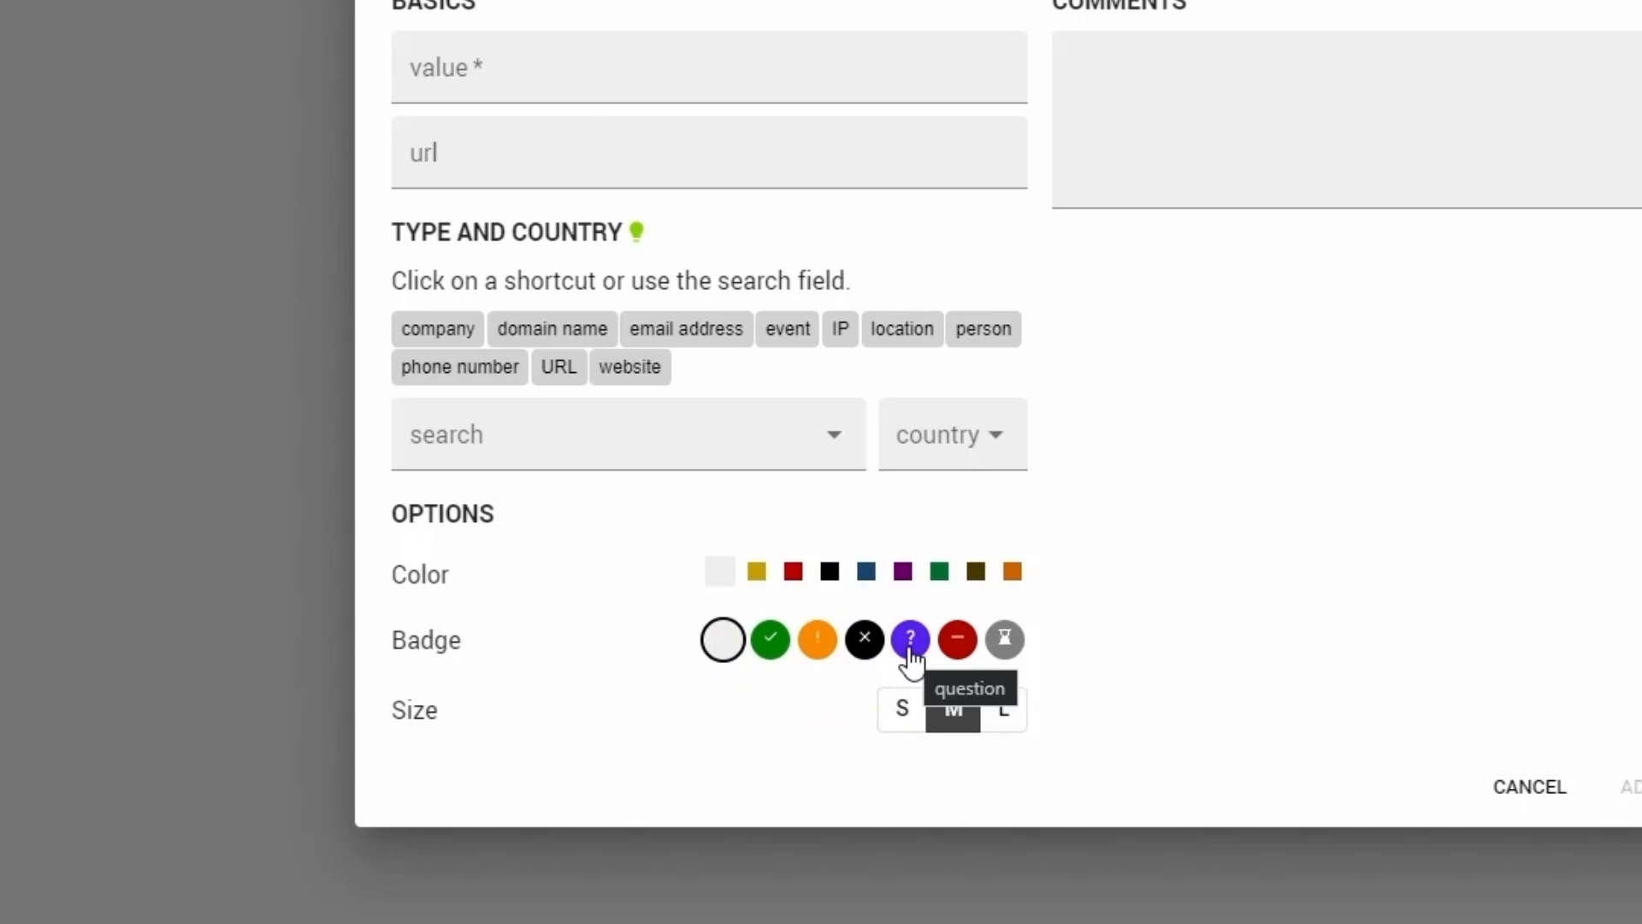
{"action": "left_click", "coordinate": [887, 711]}
{"action": "left_click", "coordinate": [999, 715]}
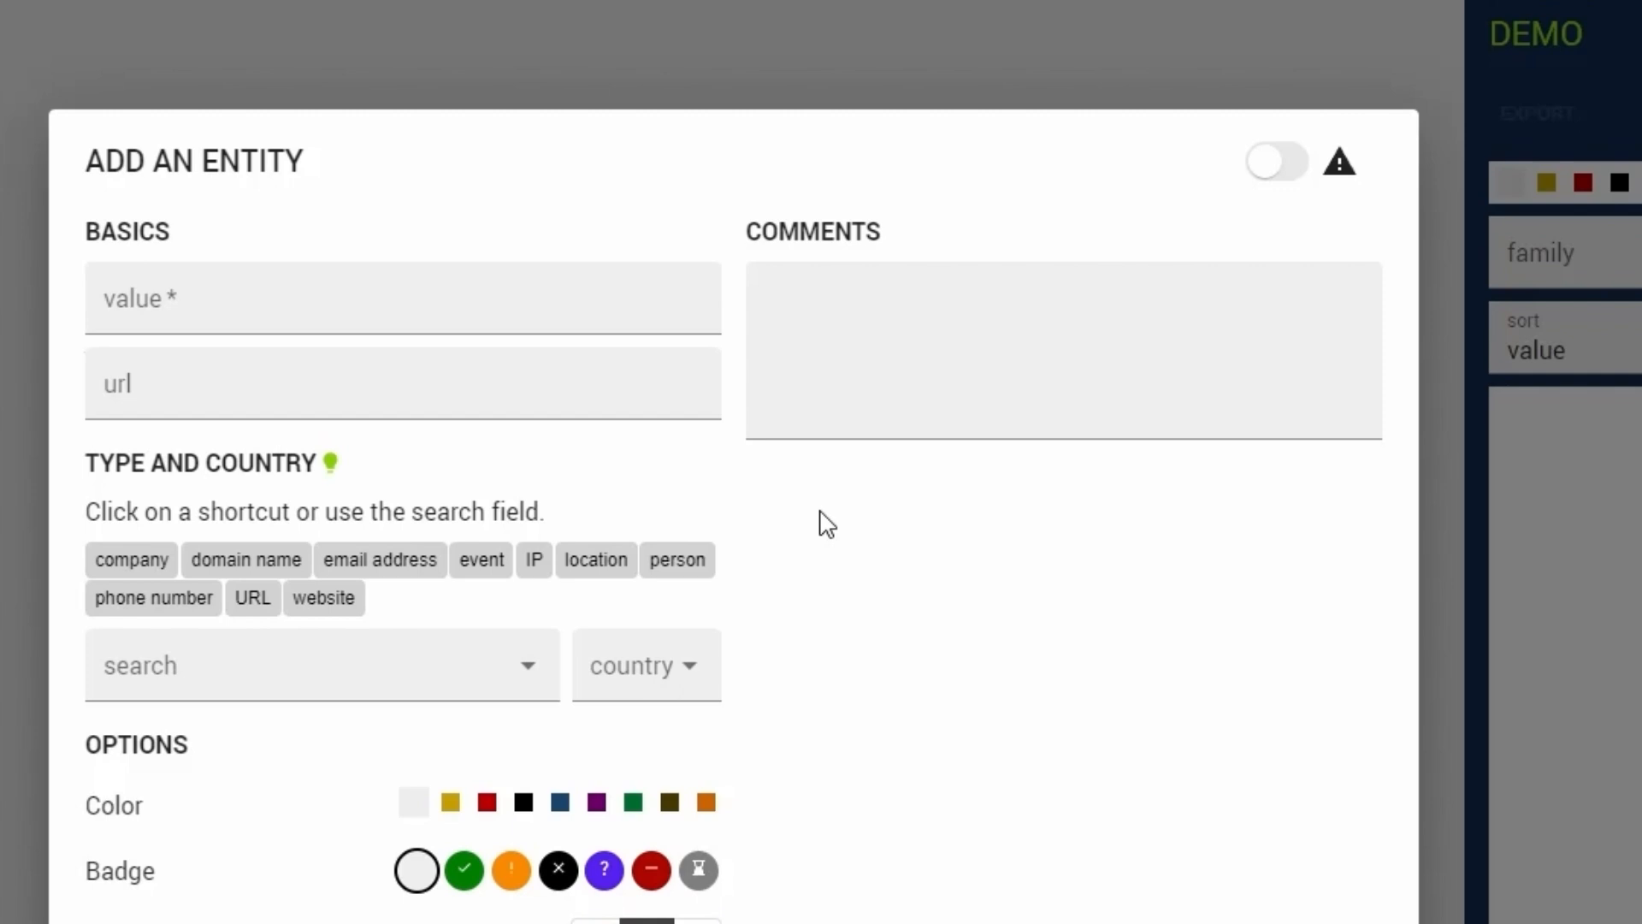
- Set the new entity's type to person and enter the person's full name as its value
{"action": "left_click", "coordinate": [854, 403]}
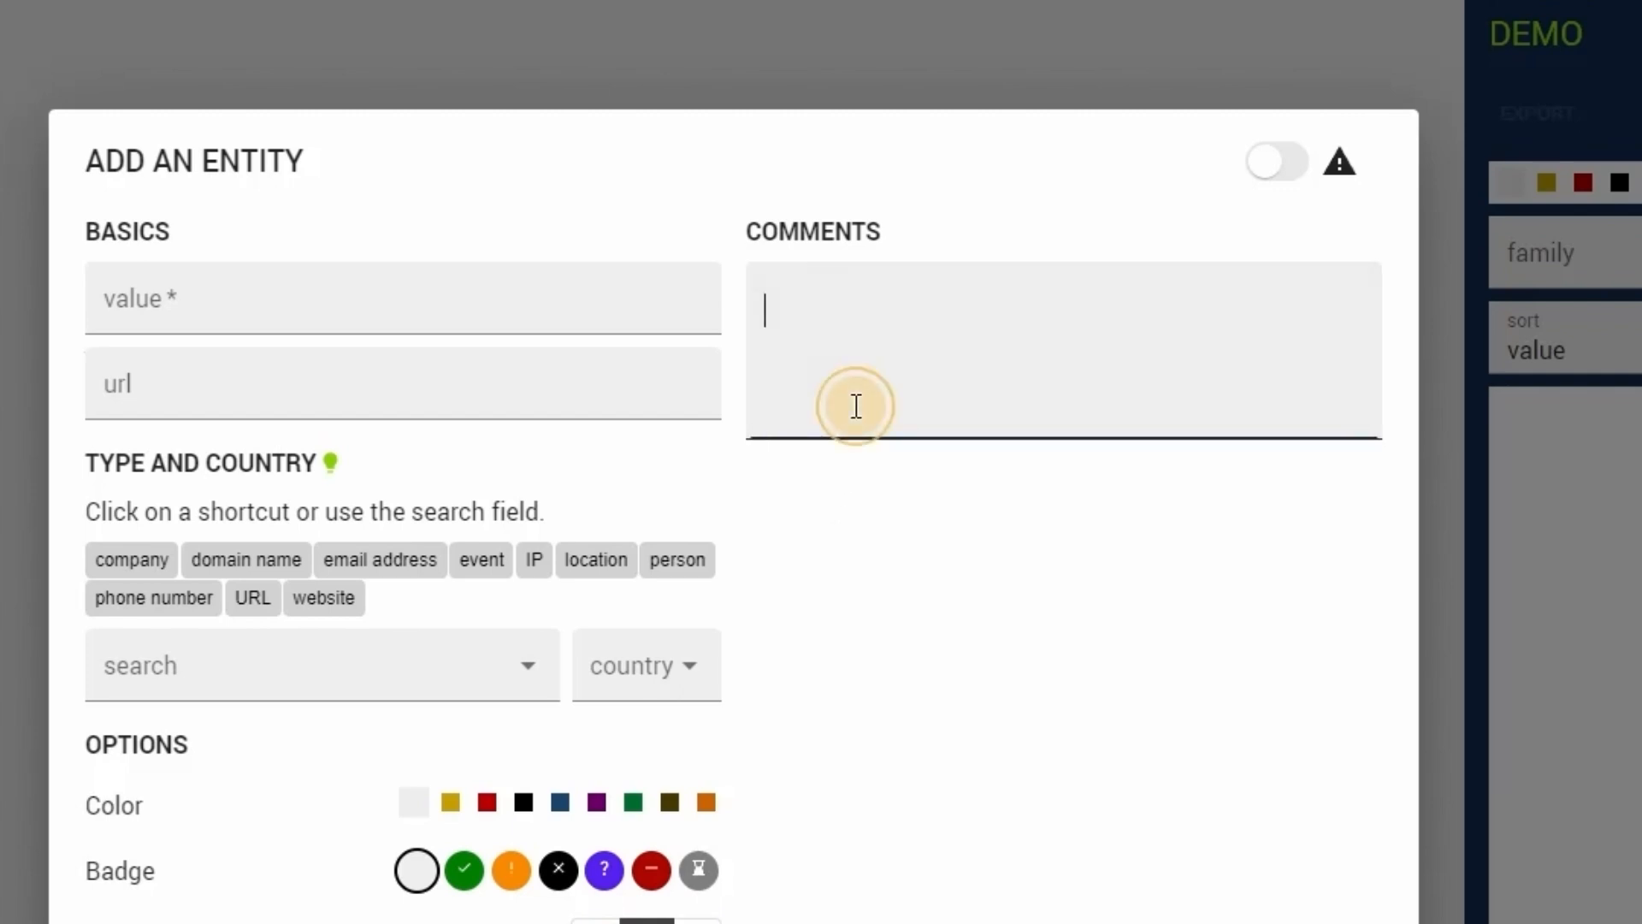
{"action": "left_click", "coordinate": [677, 560]}
{"action": "left_click", "coordinate": [844, 412]}
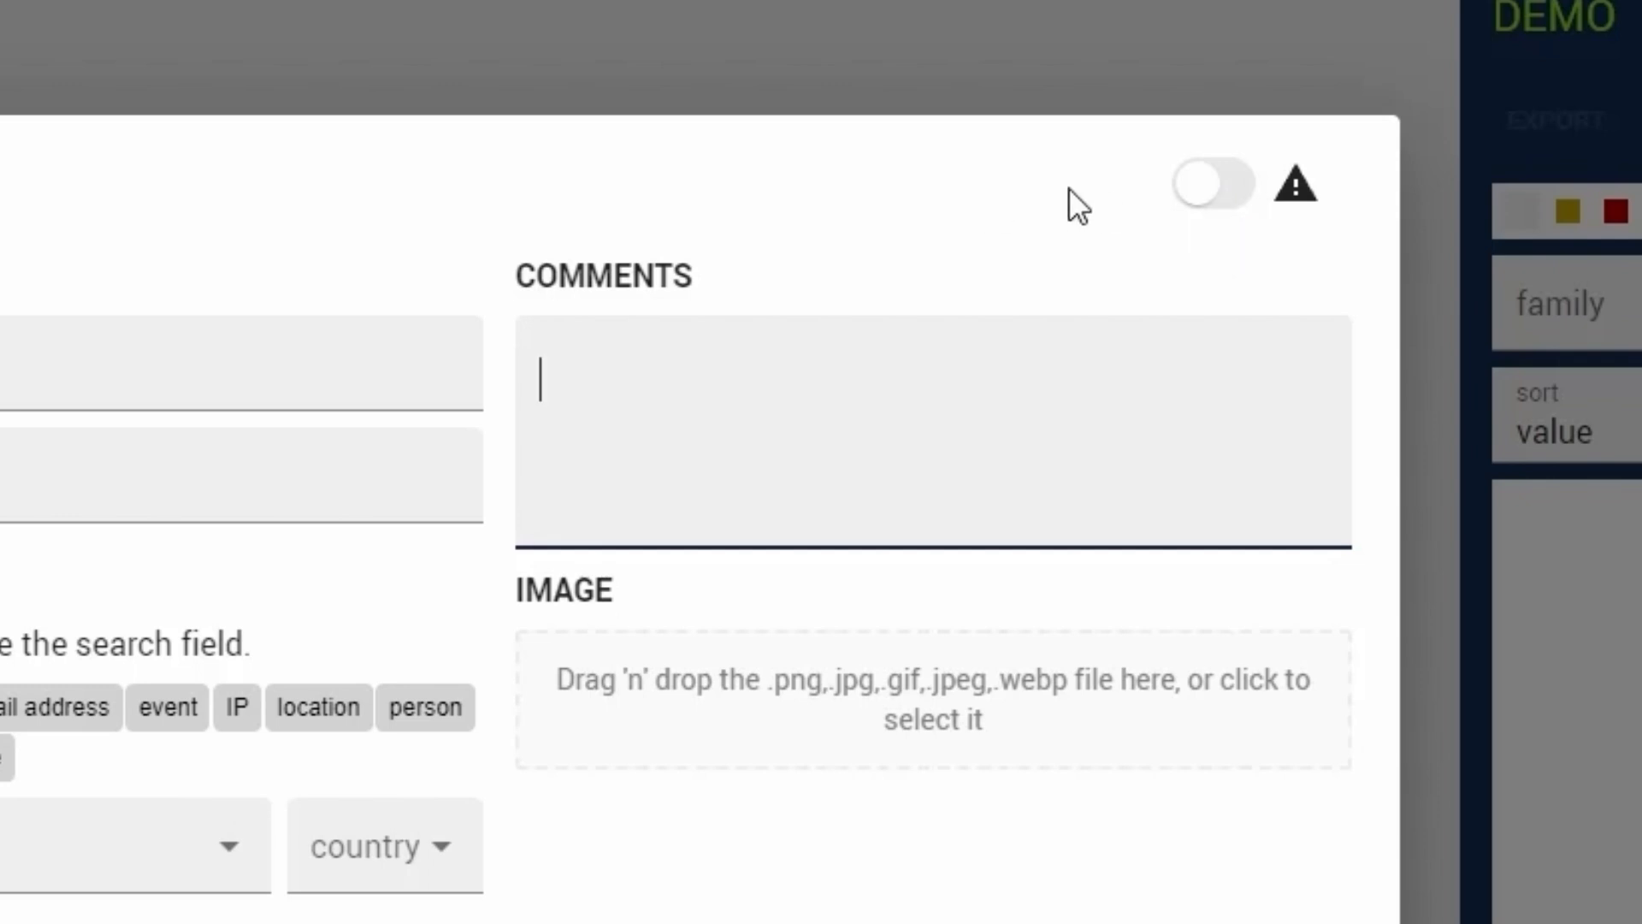
{"action": "left_click", "coordinate": [1191, 193]}
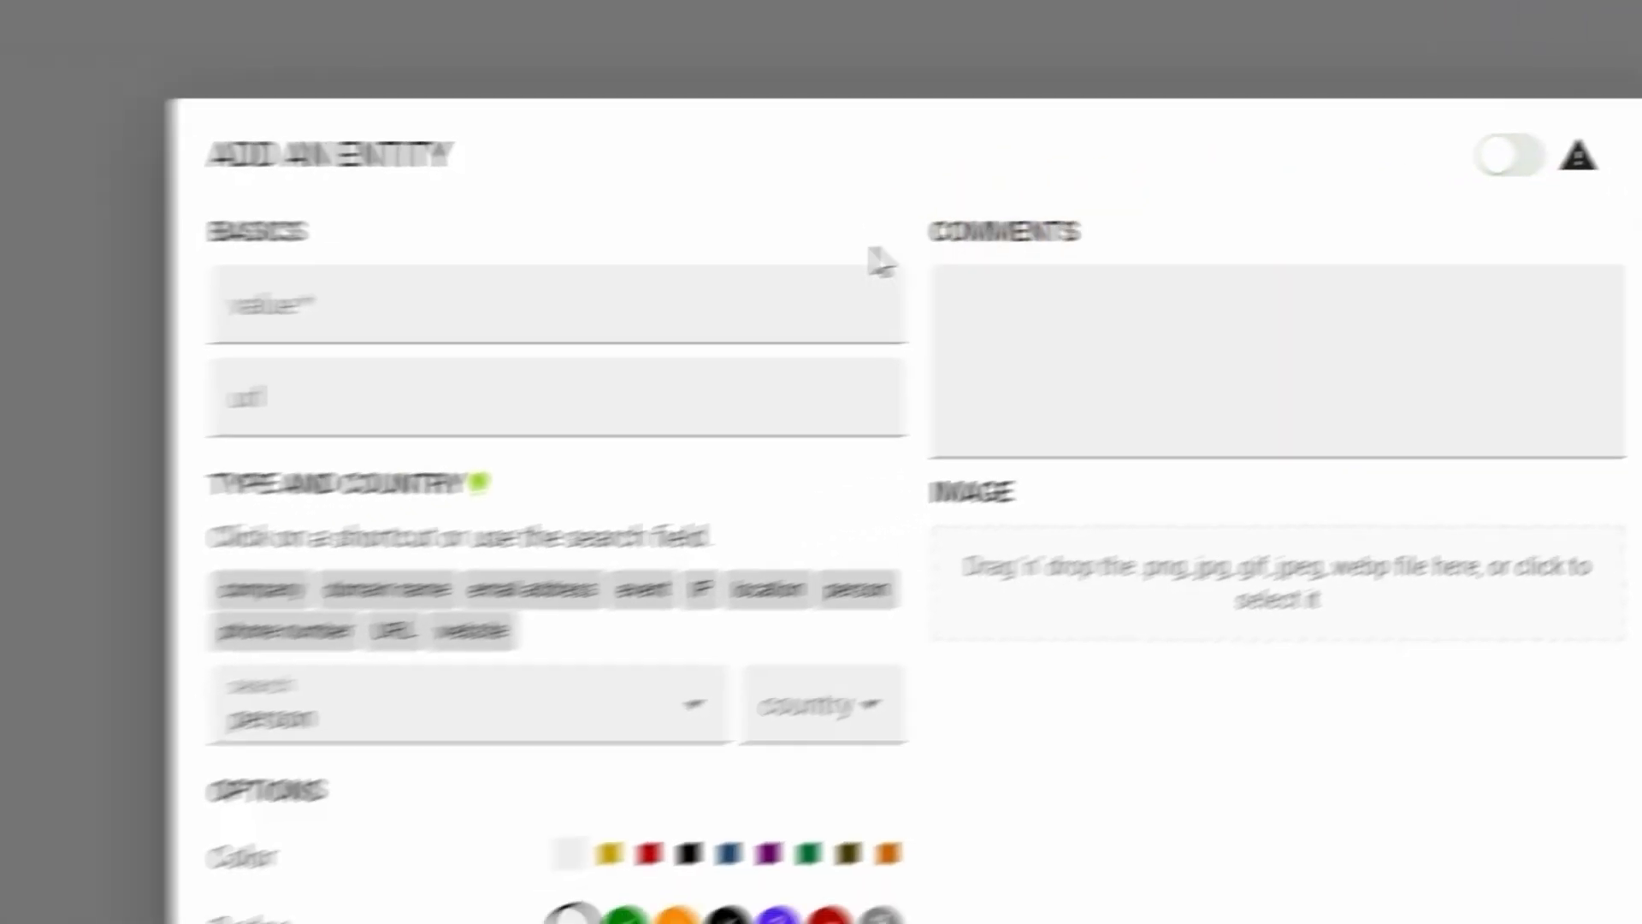
{"action": "left_click", "coordinate": [898, 283]}
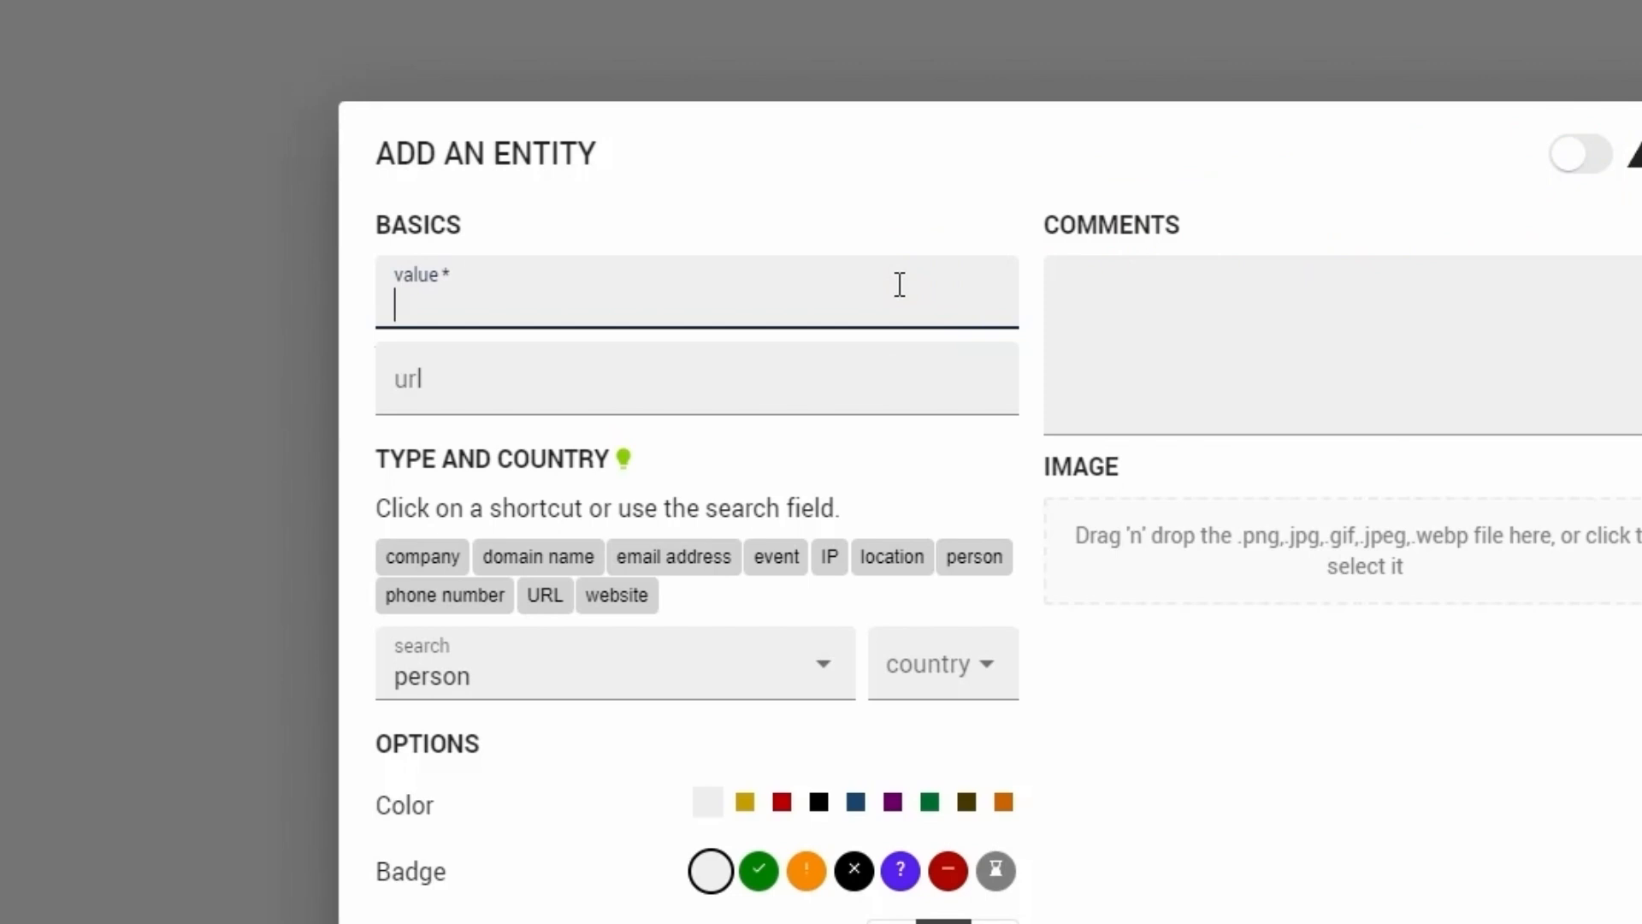
{"action": "type", "text": "John Sm"}
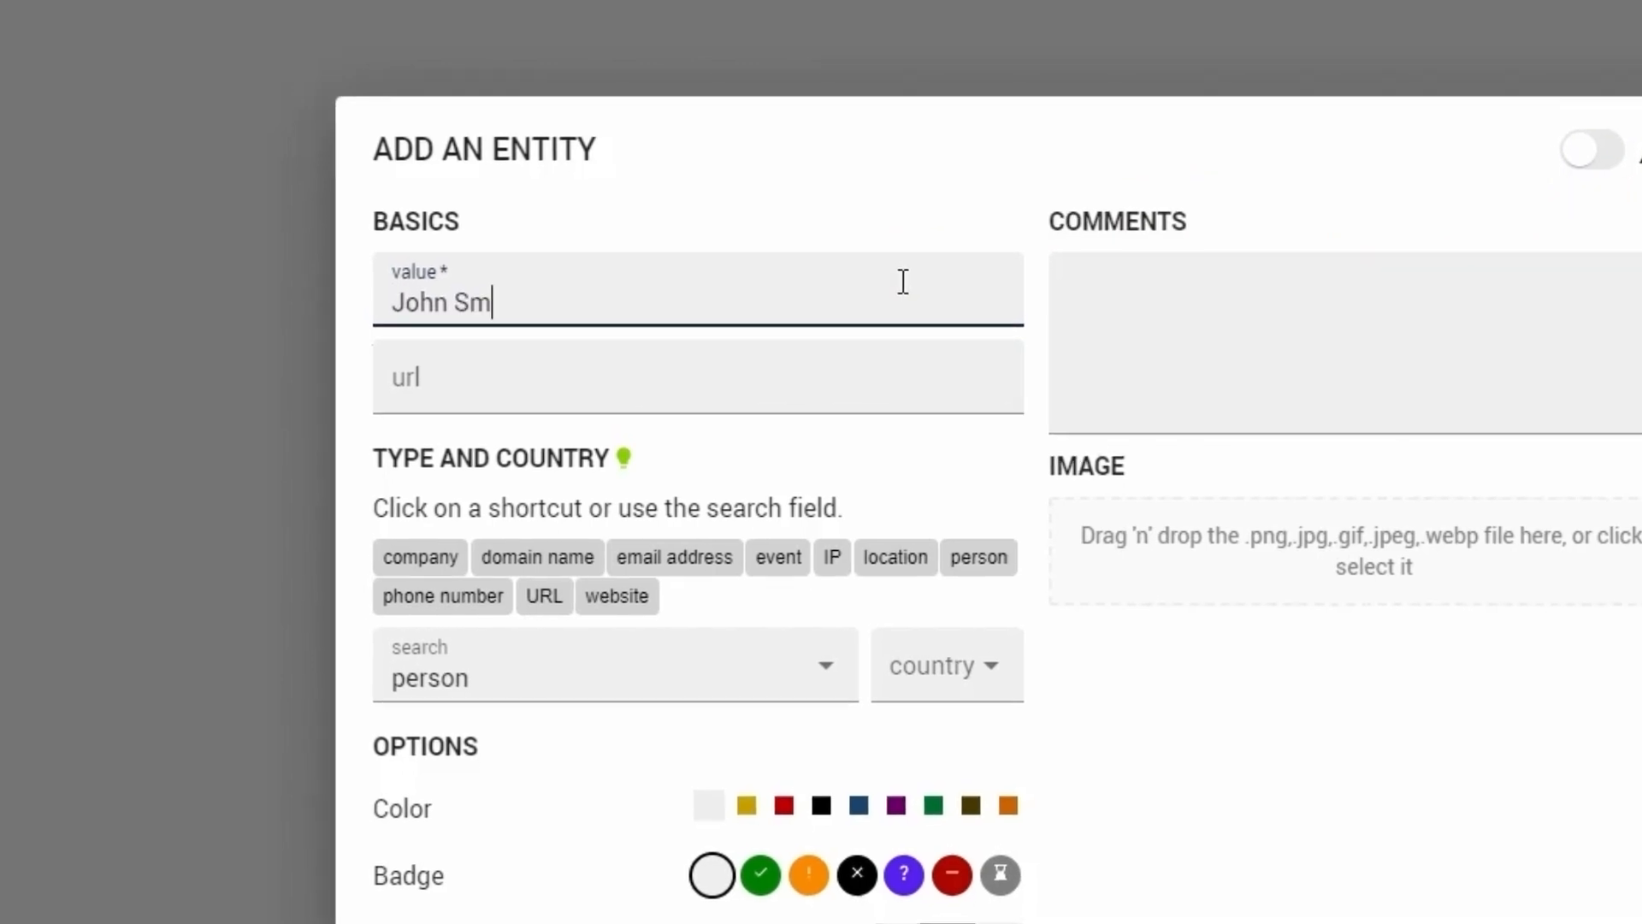
{"action": "type", "text": "ith"}
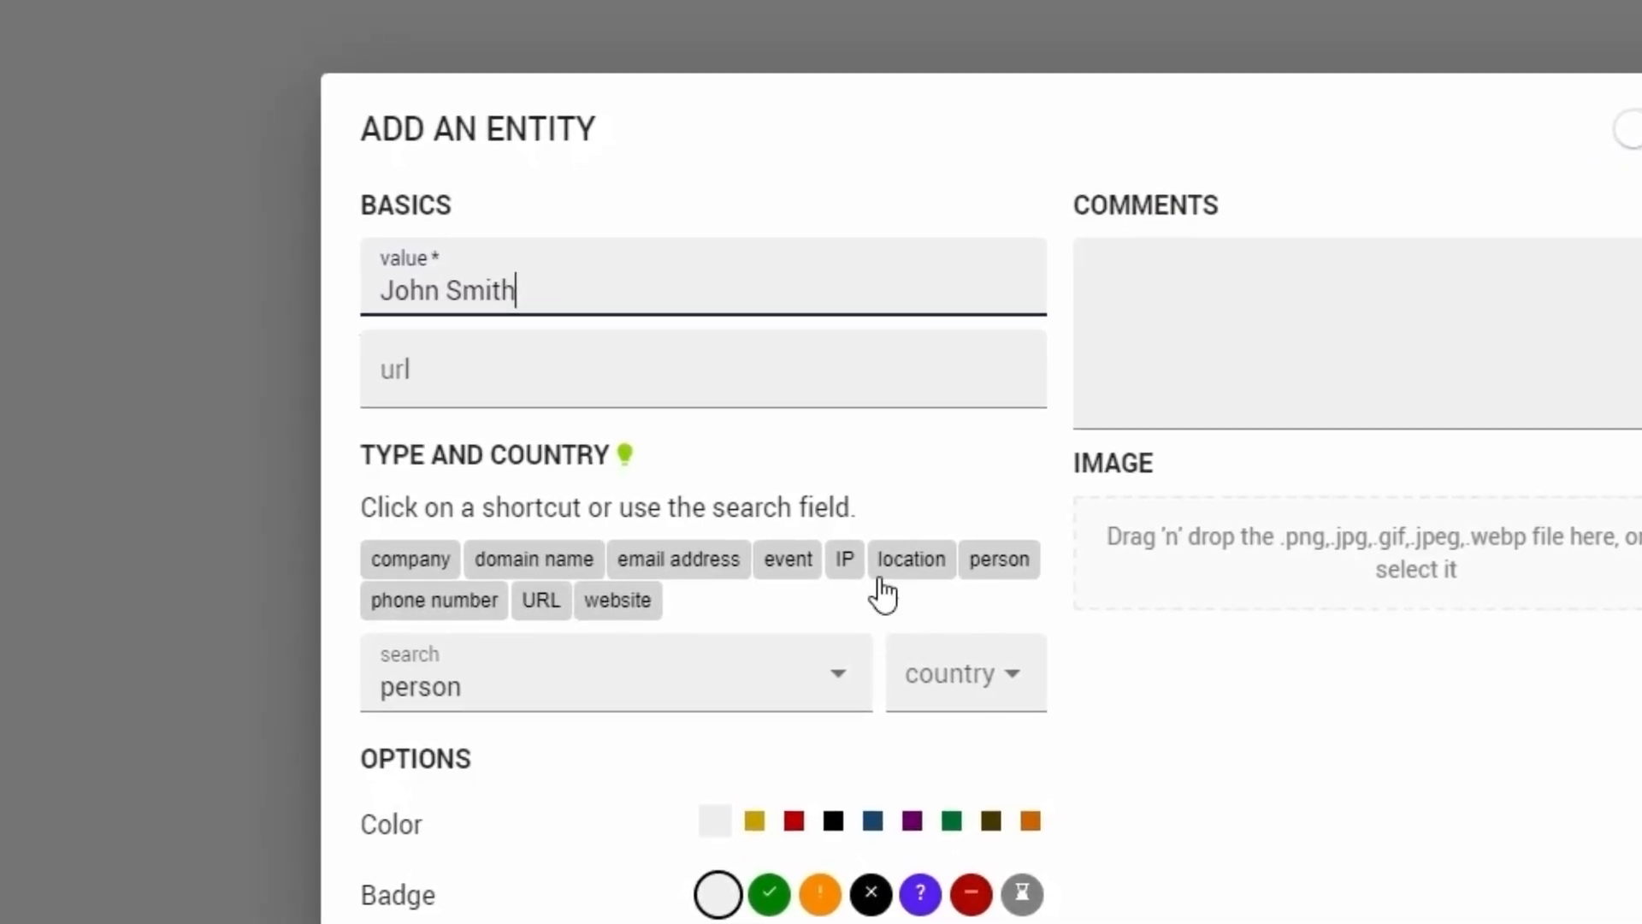
- Set the person entity's country to GB and add the entity to the investigation
{"action": "left_click", "coordinate": [956, 622]}
{"action": "left_click", "coordinate": [952, 680]}
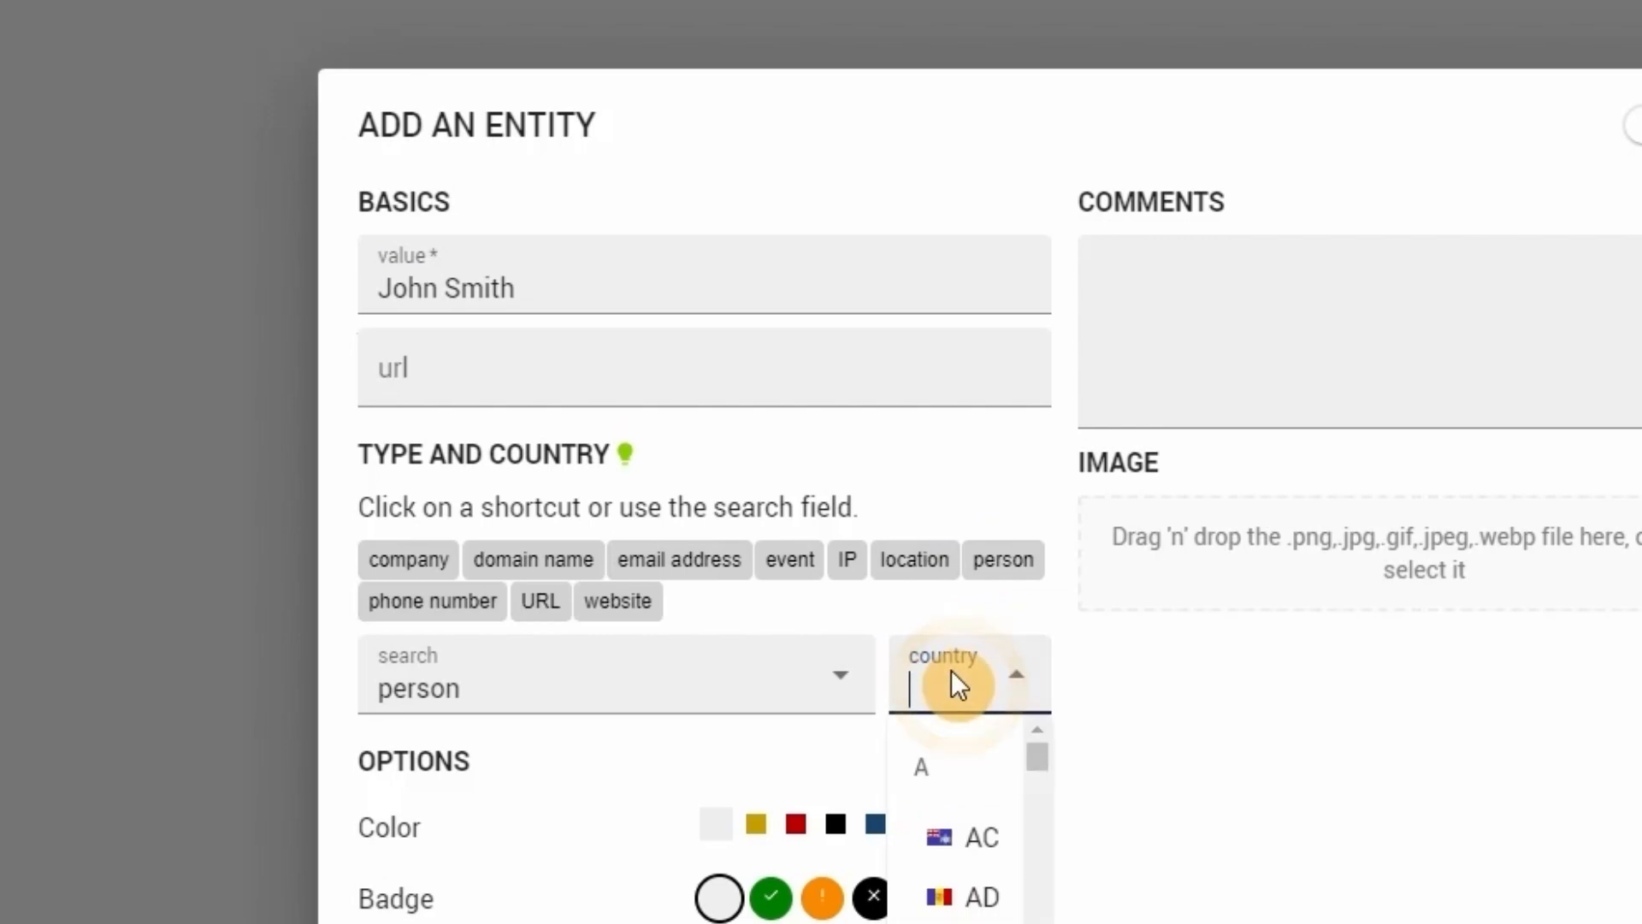
{"action": "type", "text": "GB"}
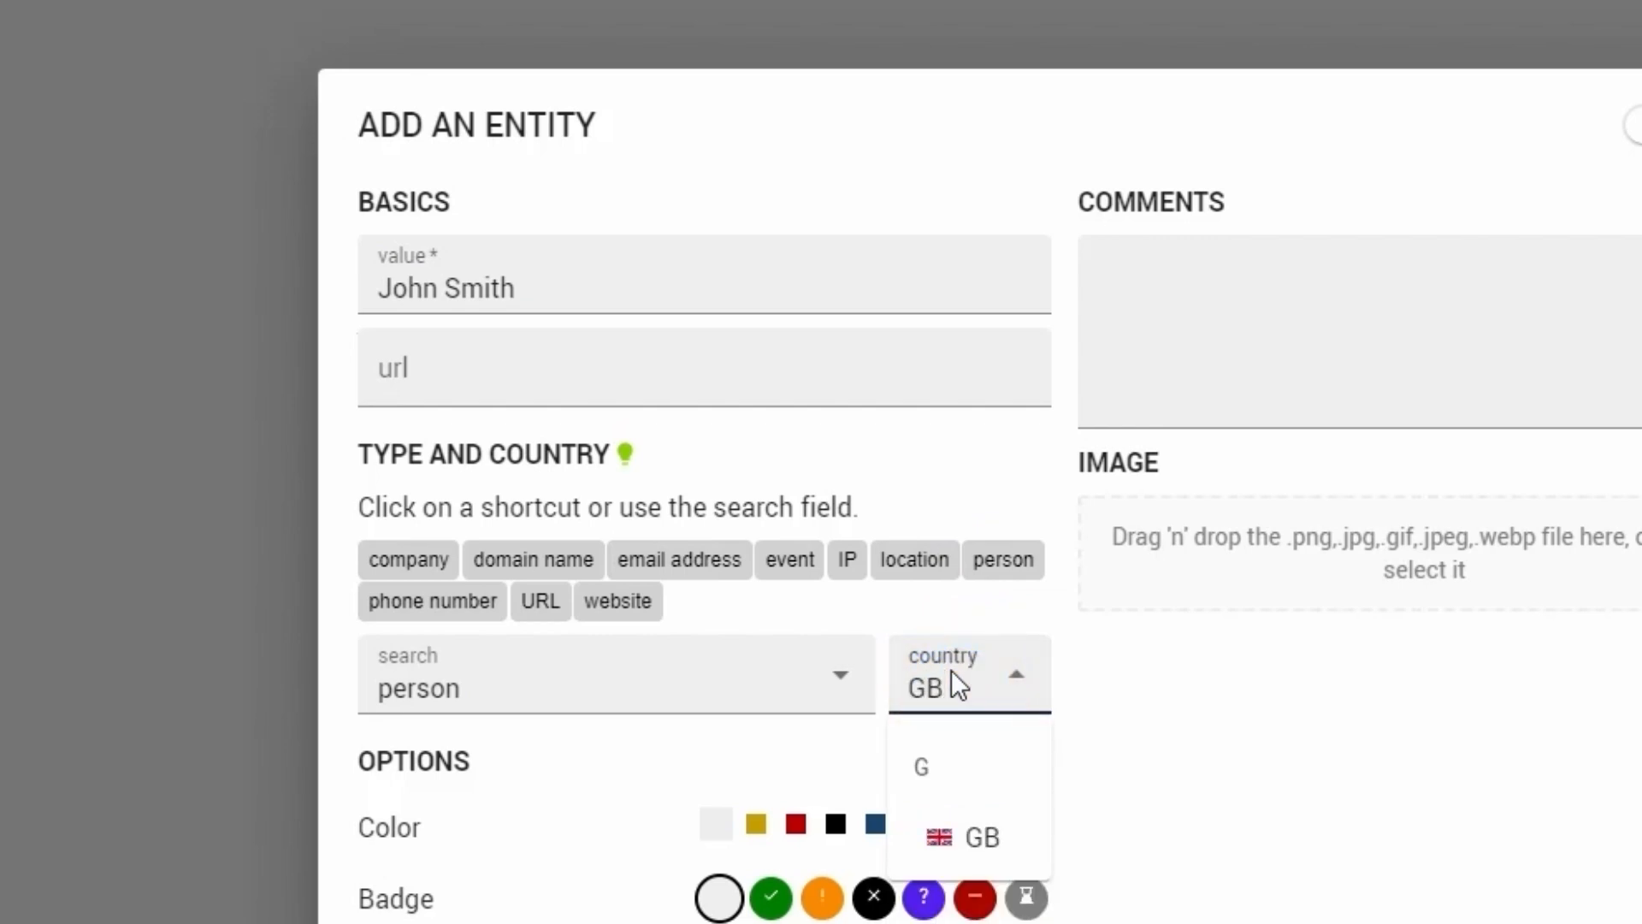
{"action": "left_click", "coordinate": [973, 836]}
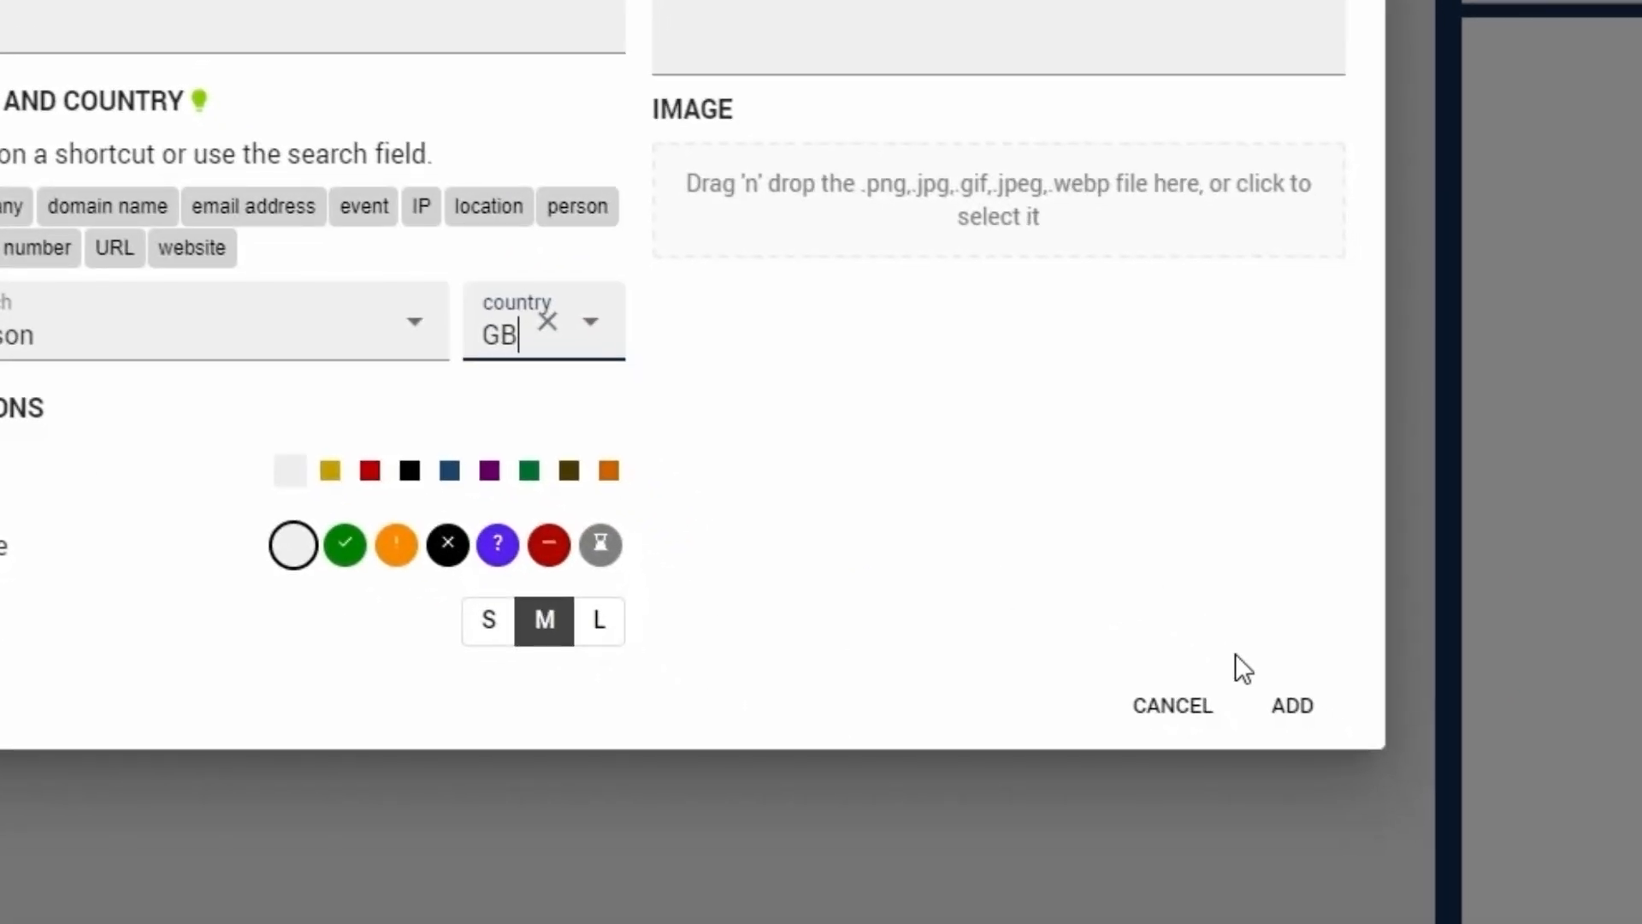
{"action": "left_click", "coordinate": [1288, 707]}
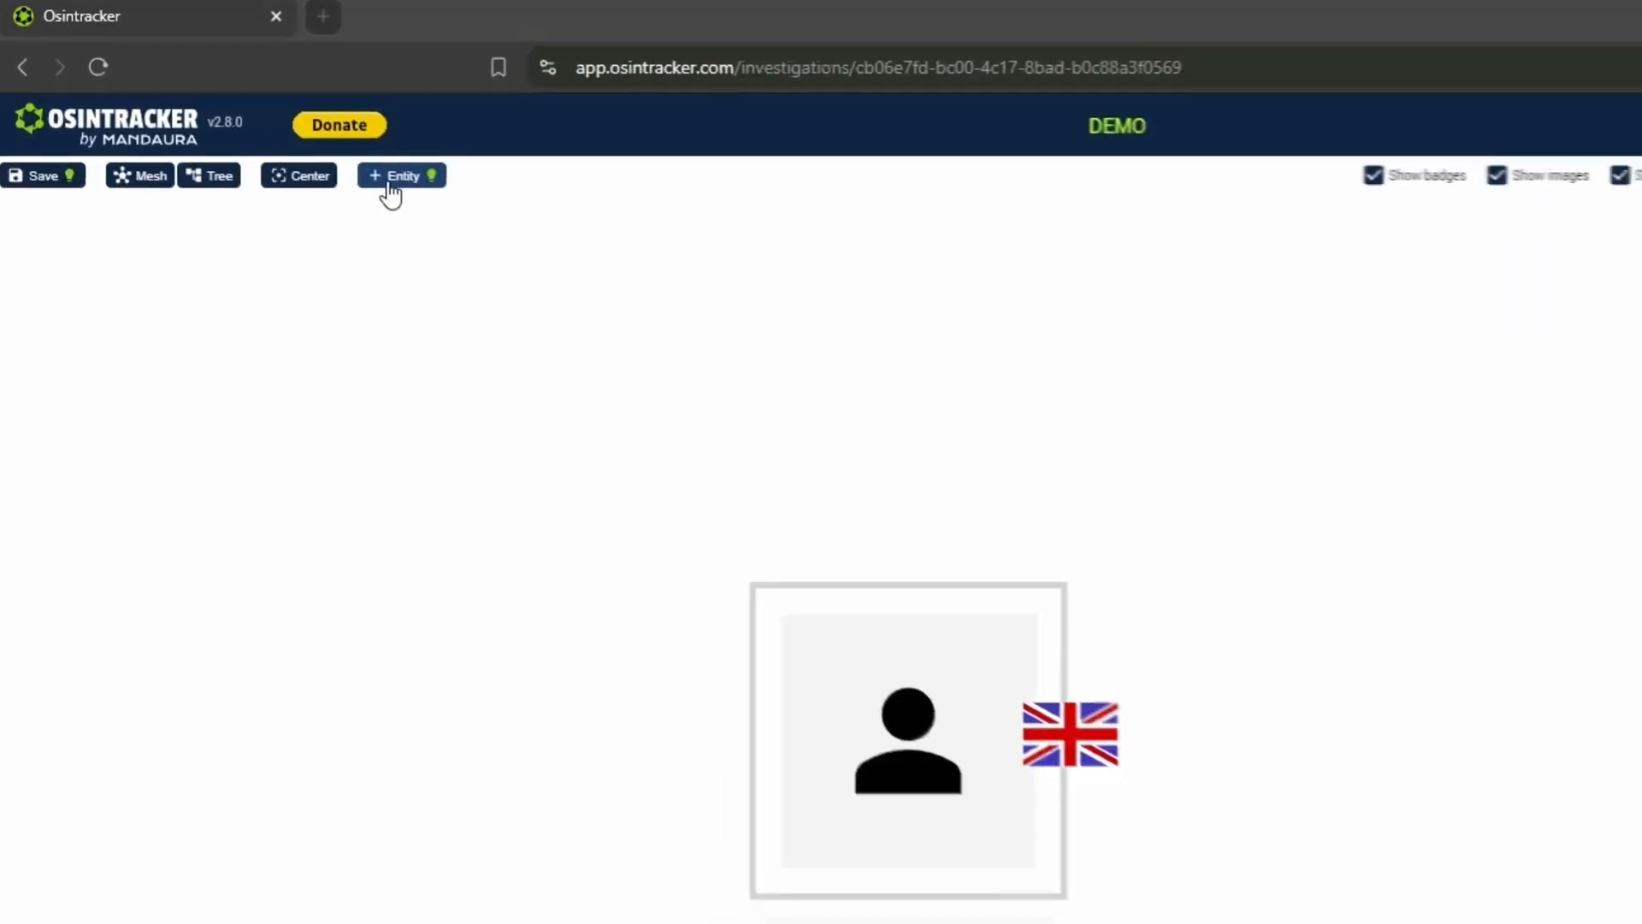
- Start a second entity with the same person's name as value and set its type to linkedin
{"action": "scroll", "coordinate": [1351, 824], "scroll_direction": "down", "scroll_amount": 3}
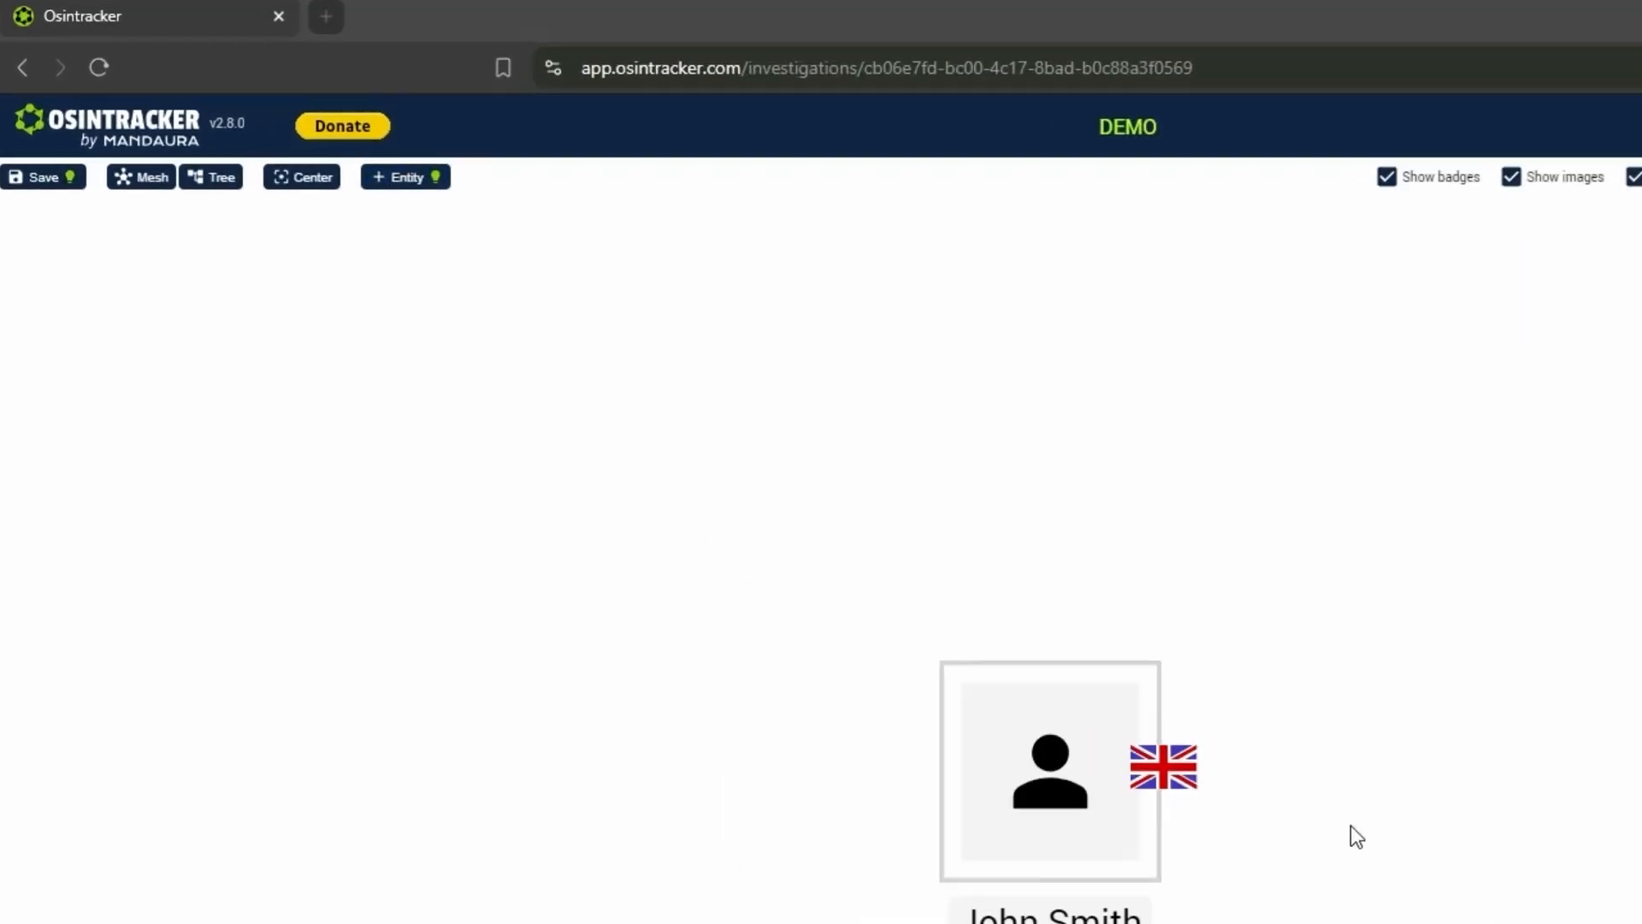
{"action": "left_click_drag", "start_coordinate": [1351, 825], "coordinate": [1026, 614]}
{"action": "double_click", "coordinate": [1258, 911]}
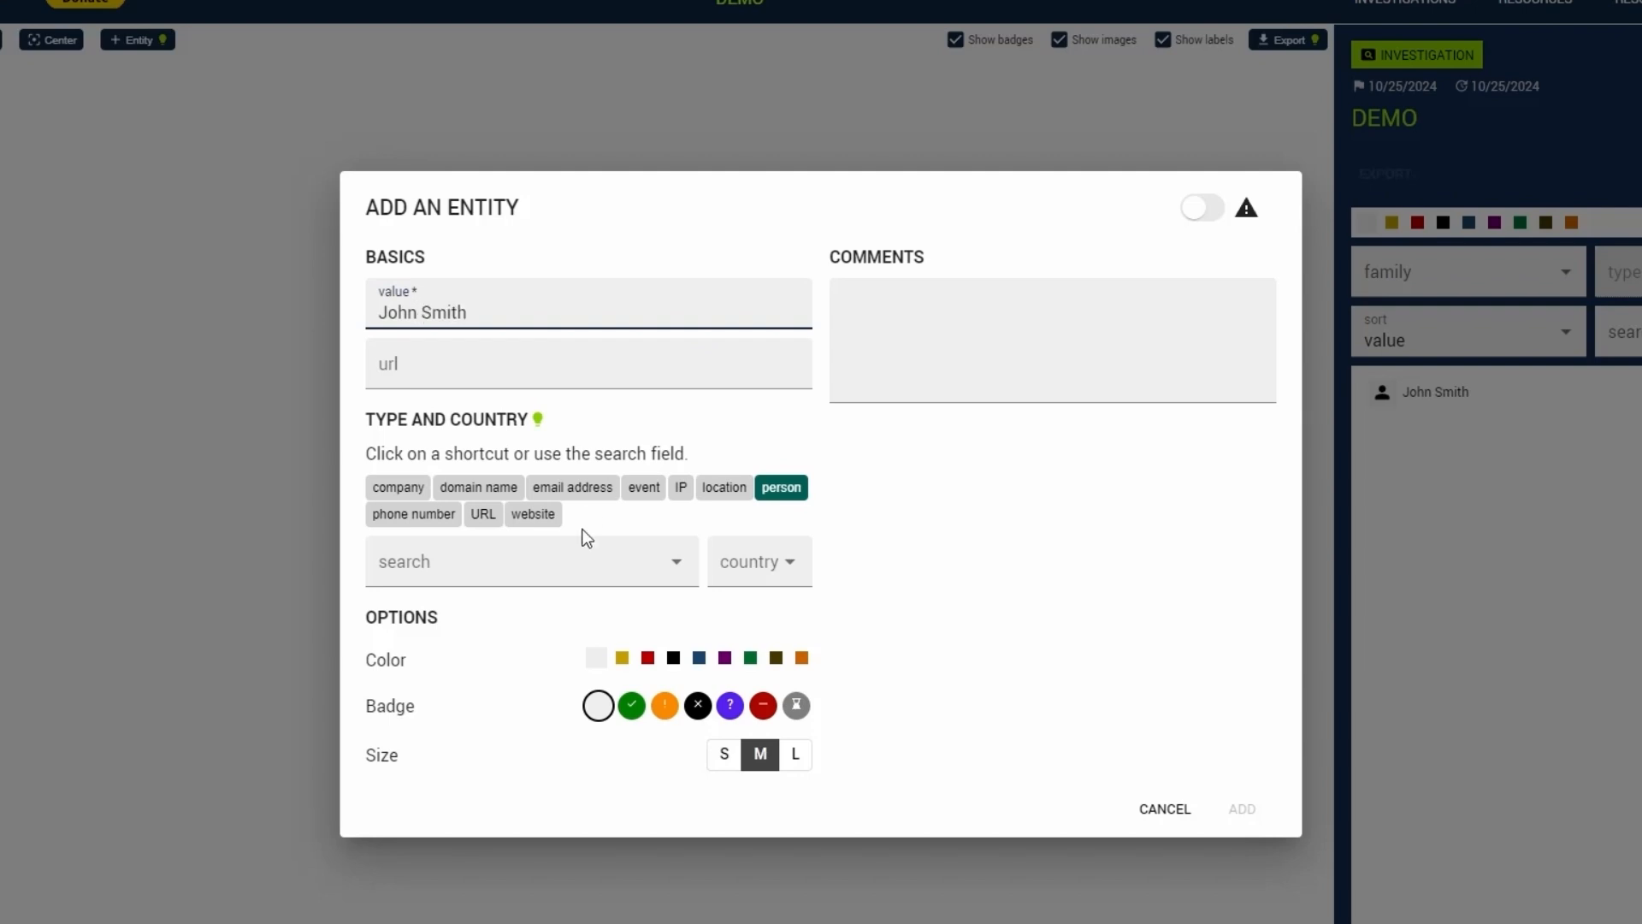
{"action": "left_click", "coordinate": [557, 545]}
{"action": "type", "text": "link"}
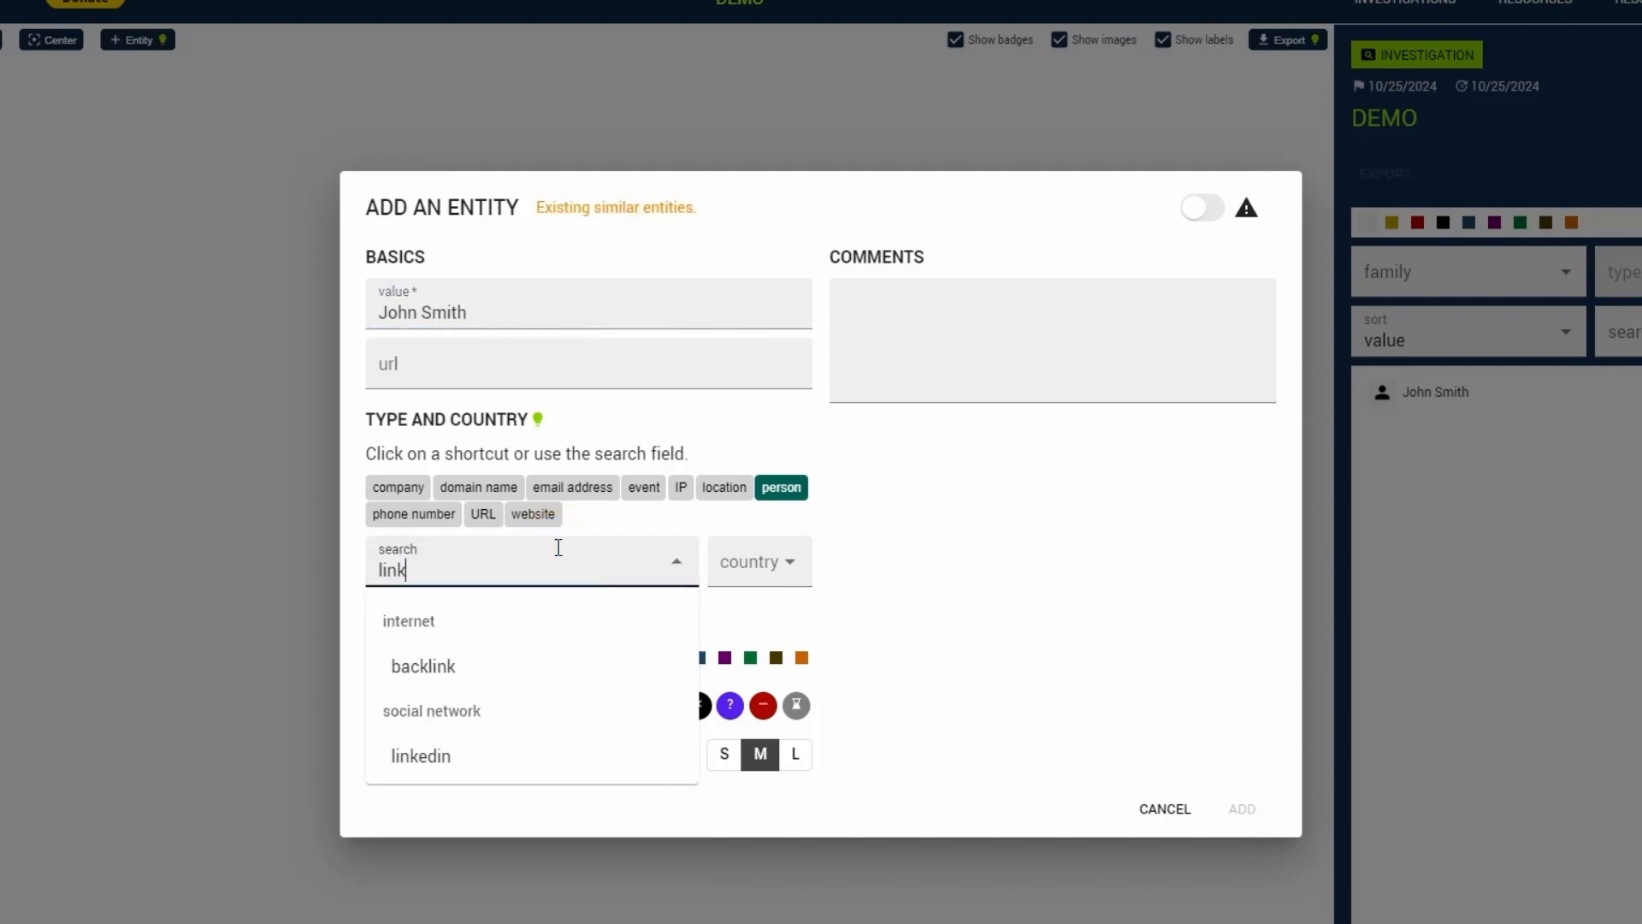
{"action": "left_click", "coordinate": [544, 743]}
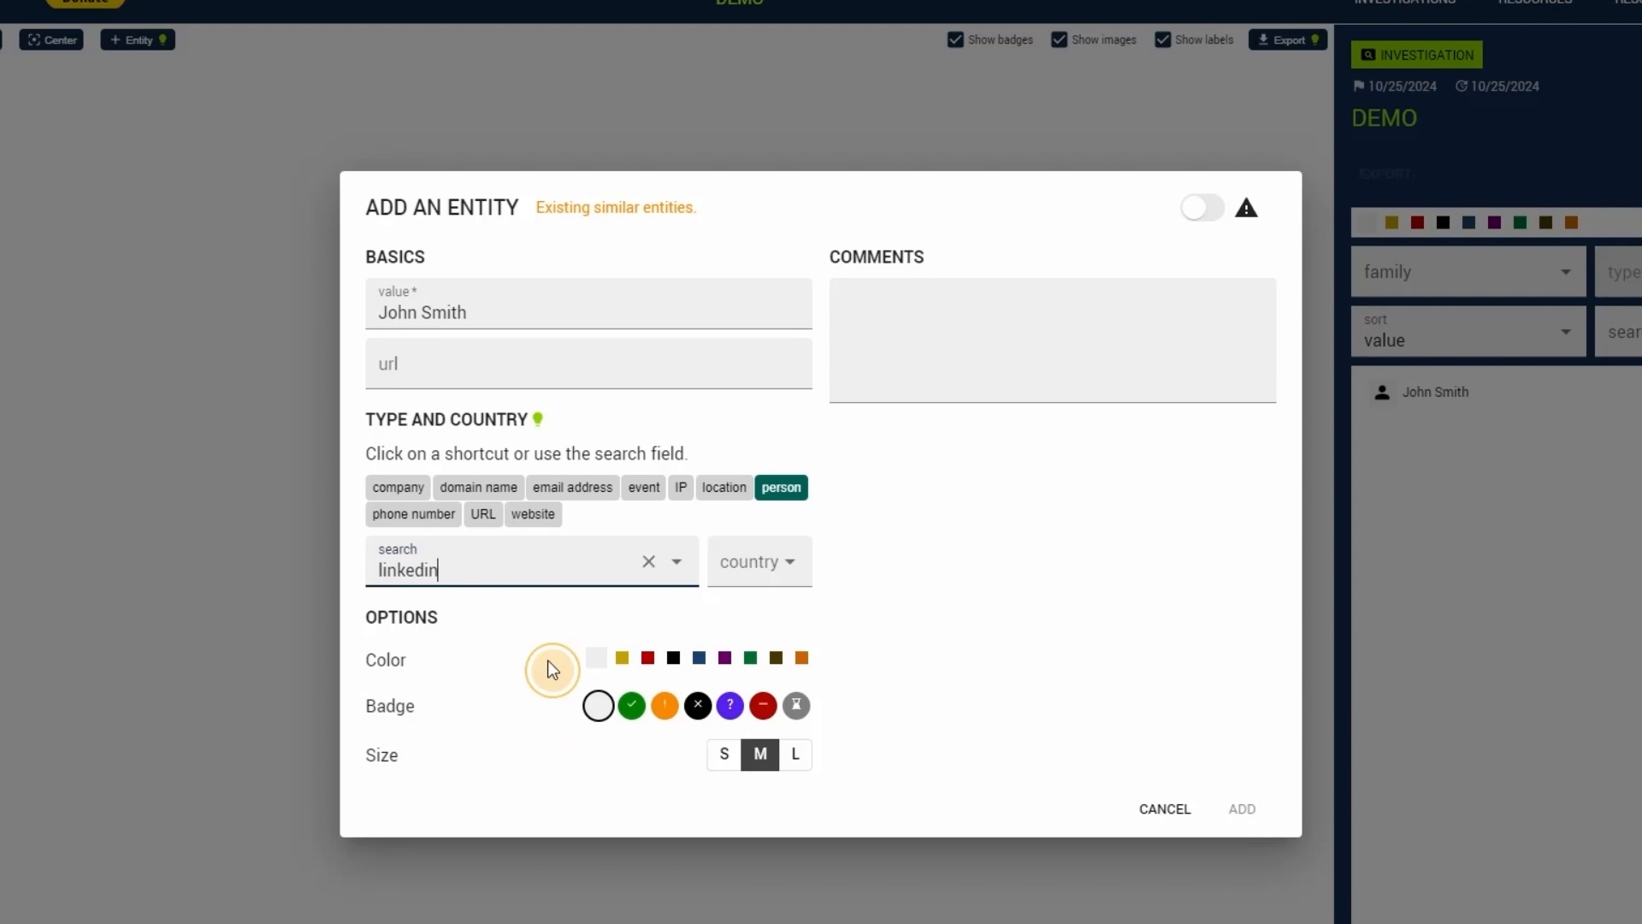
- Fill in the url with the person's LinkedIn profile address and add the entity
{"action": "left_click", "coordinate": [560, 369]}
{"action": "type", "text": "https://www.linkedin.com/in/johnsmith/"}
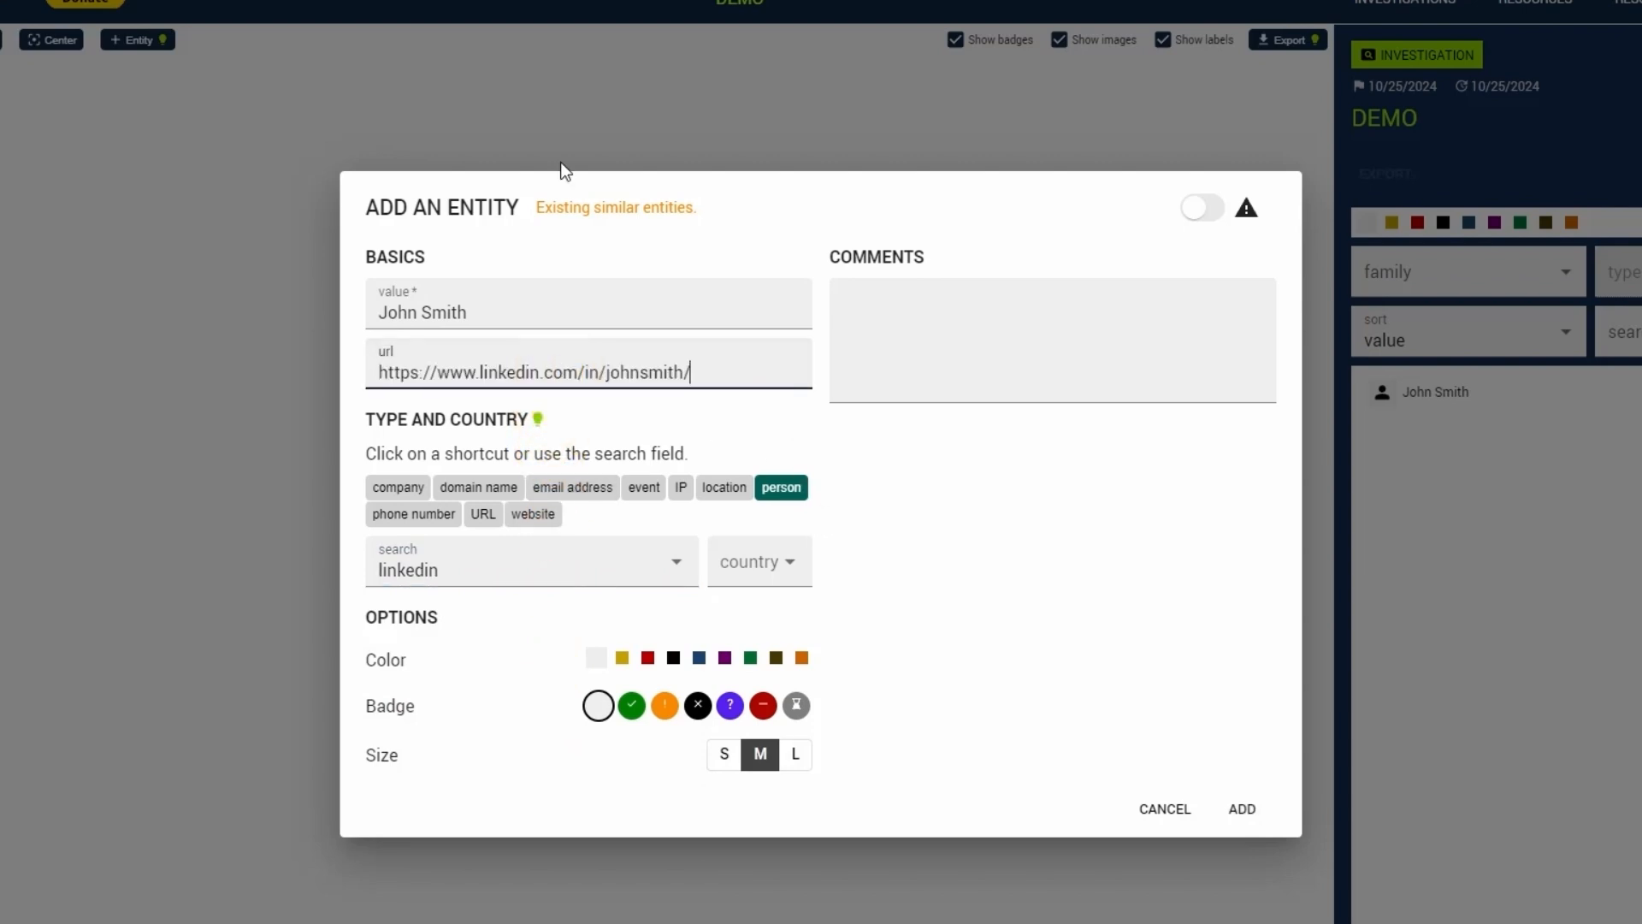
{"action": "mouse_move", "coordinate": [586, 207]}
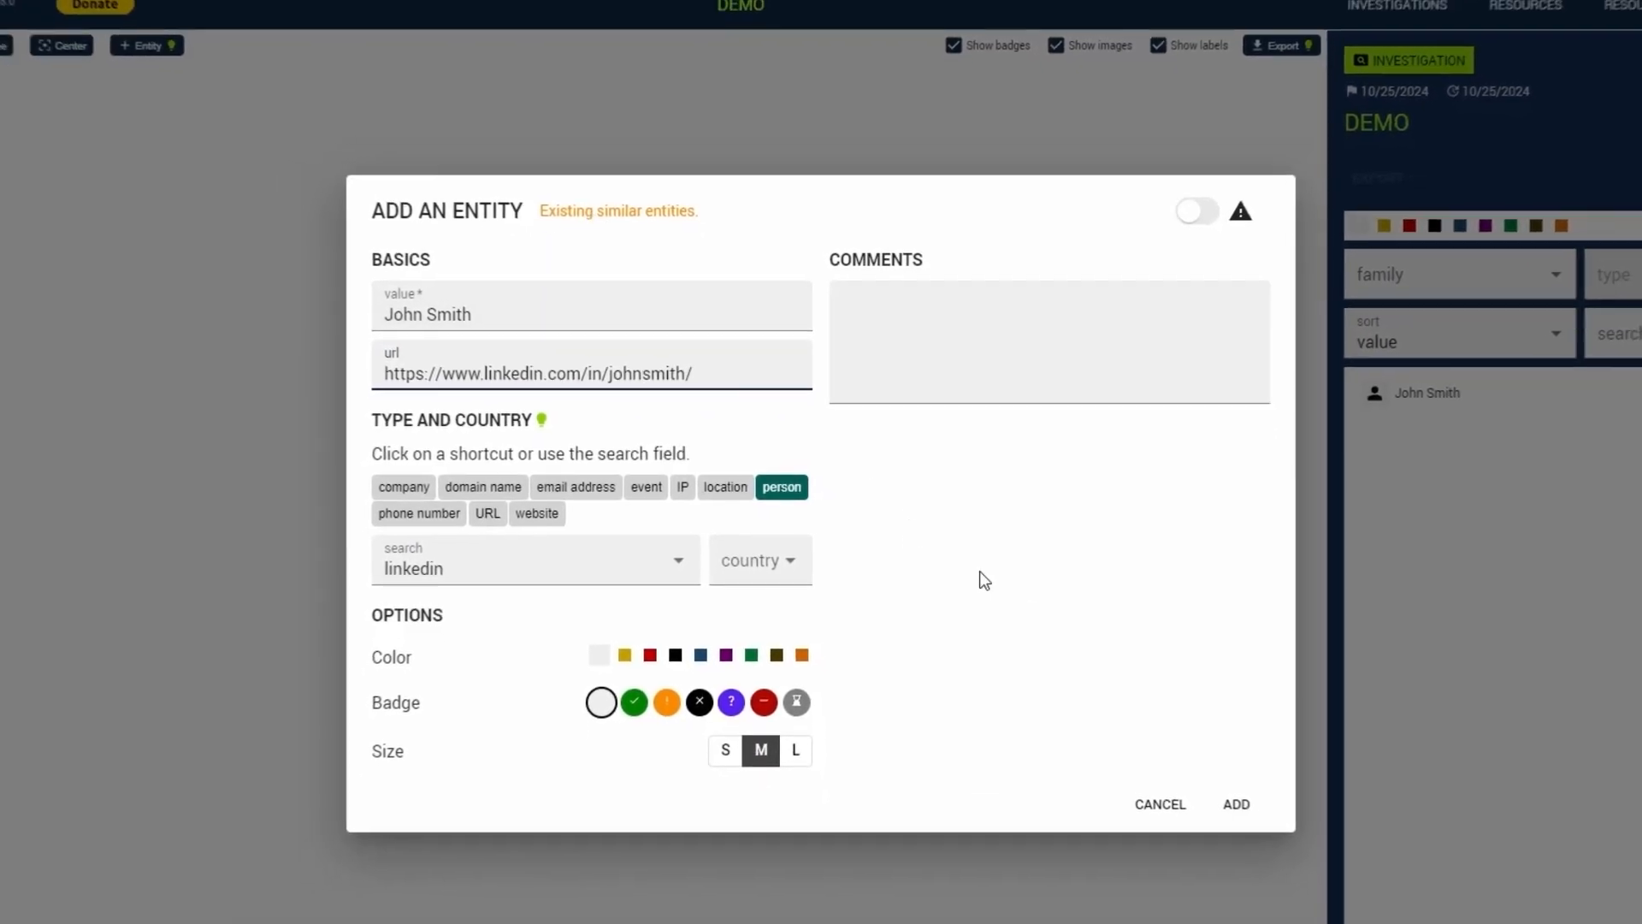
{"action": "left_click", "coordinate": [1242, 809]}
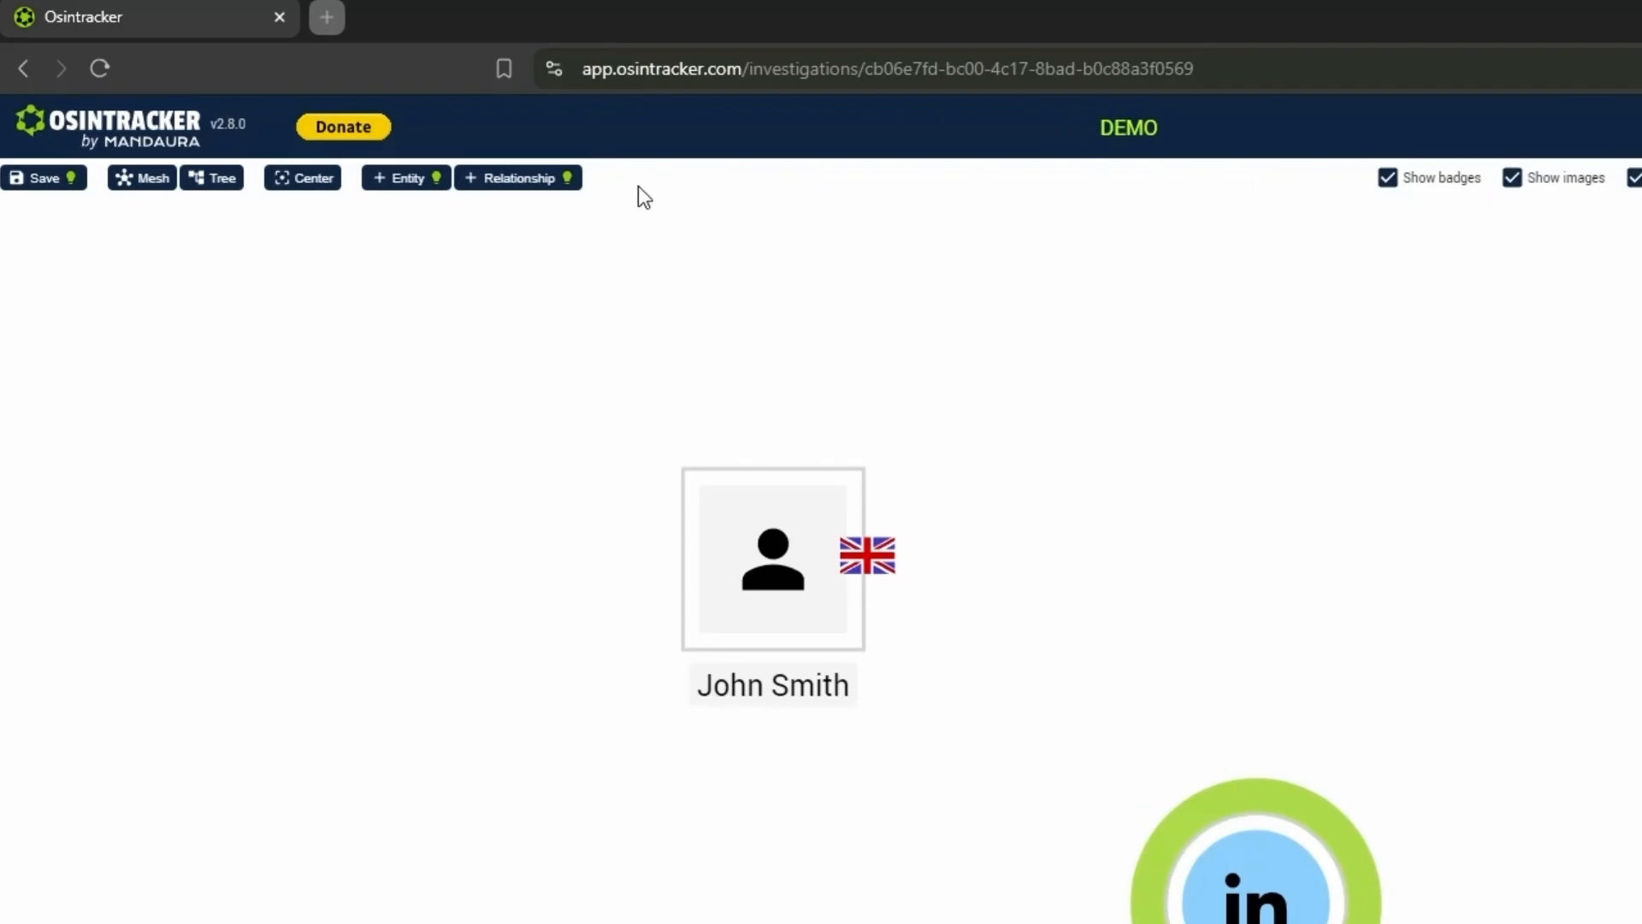
- Draw a relationship from the person entity to the LinkedIn entity
{"action": "left_click", "coordinate": [568, 179]}
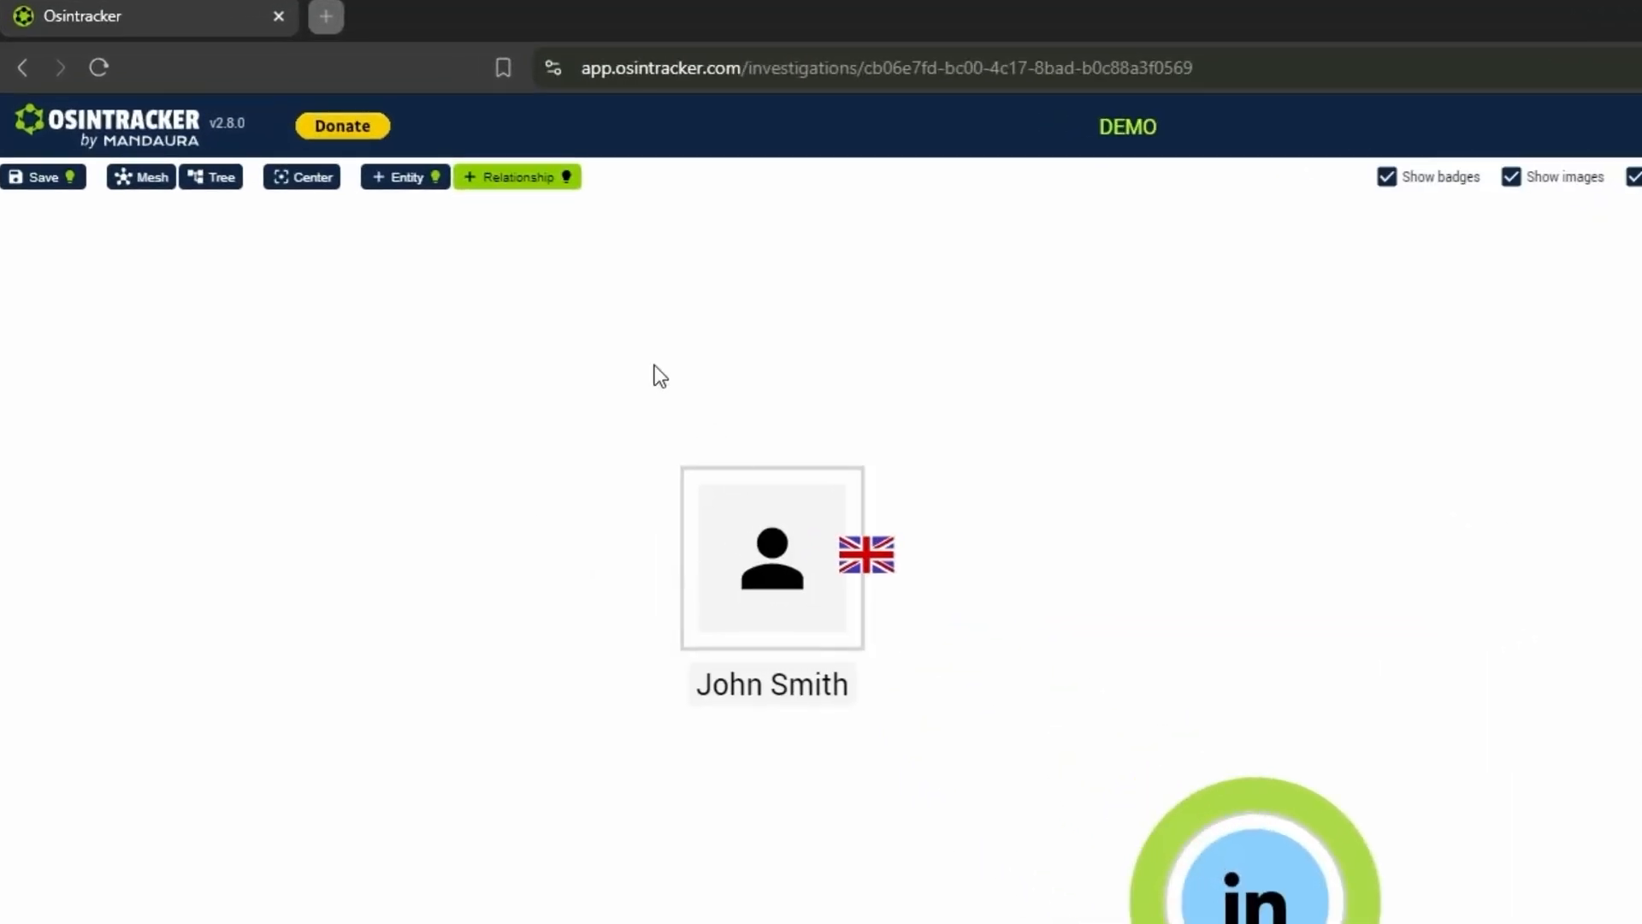
{"action": "left_click", "coordinate": [530, 186]}
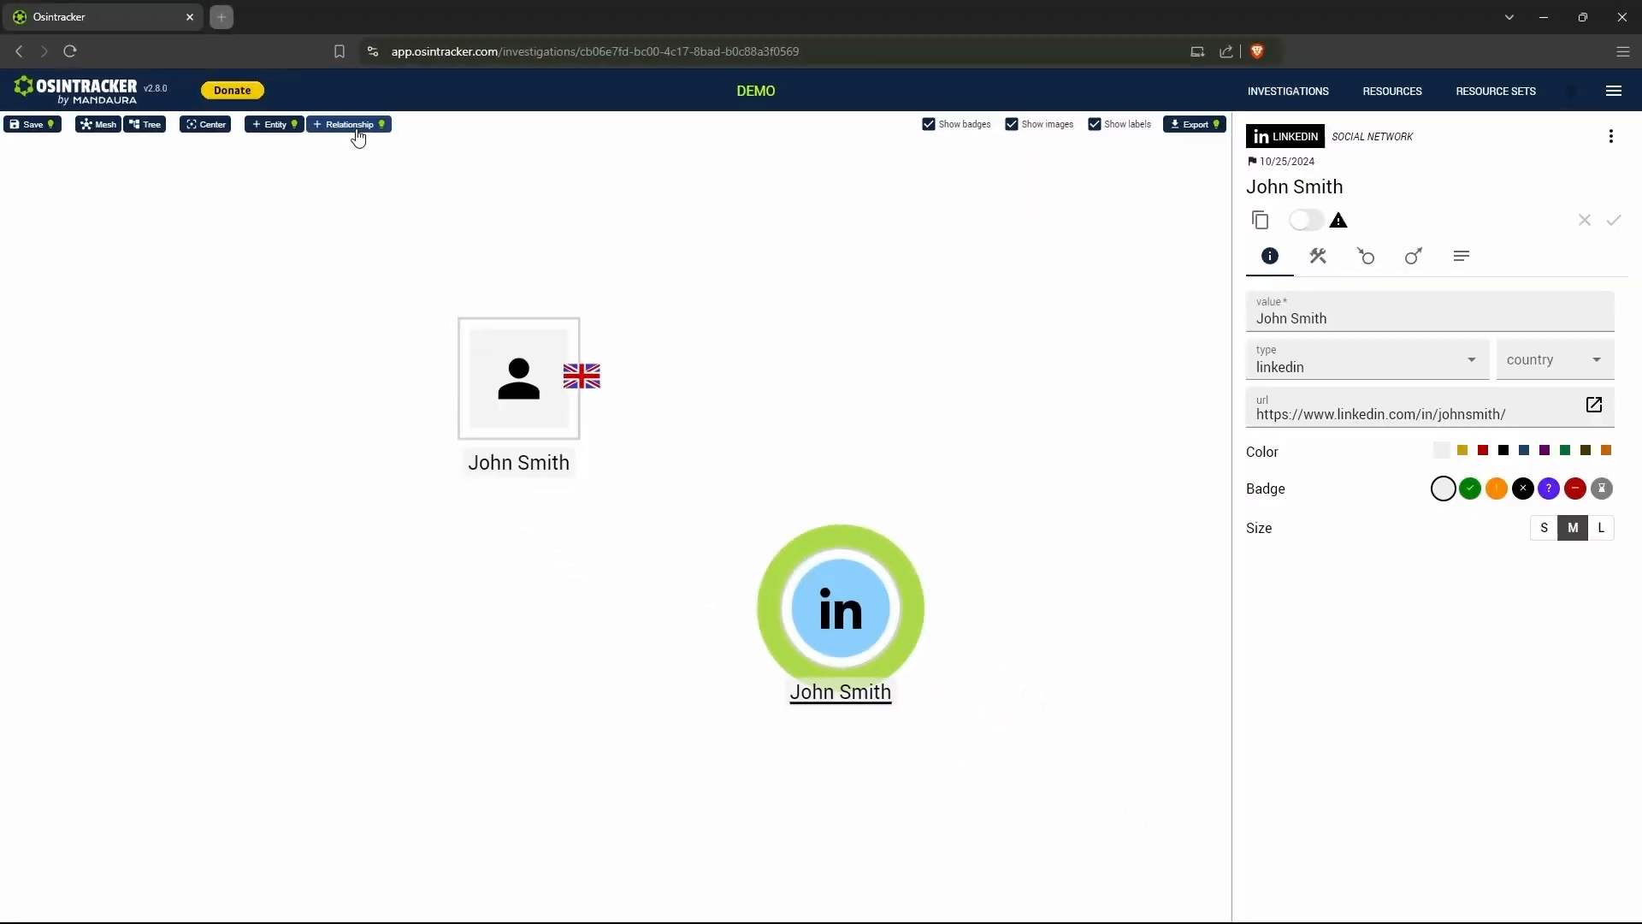
{"action": "left_click", "coordinate": [356, 130]}
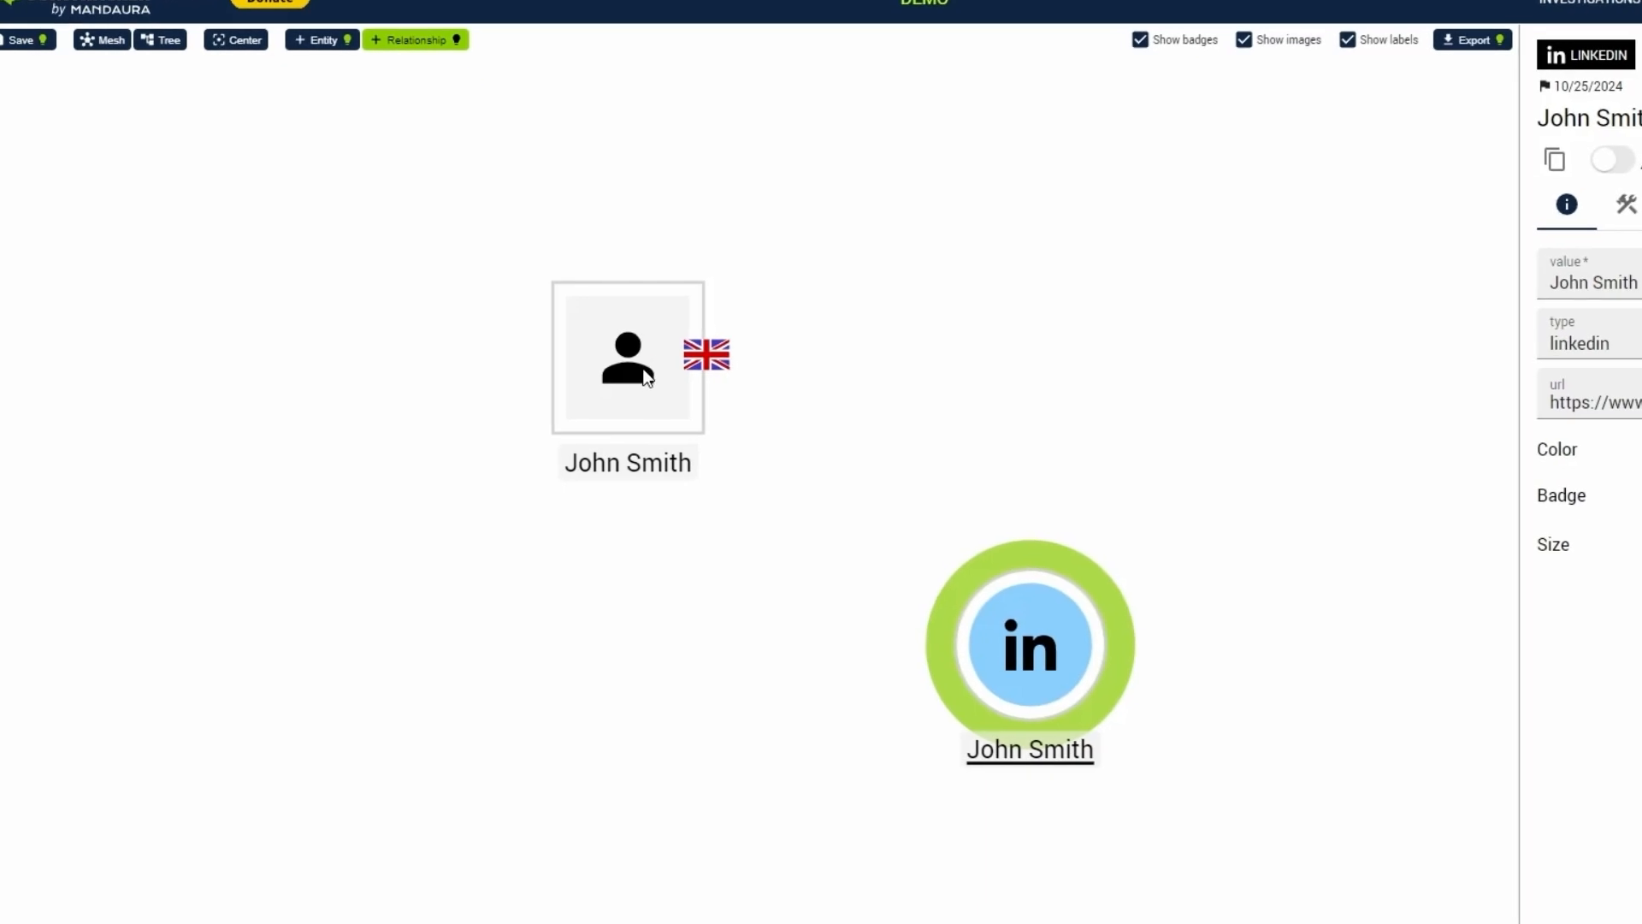
{"action": "left_click", "coordinate": [646, 377]}
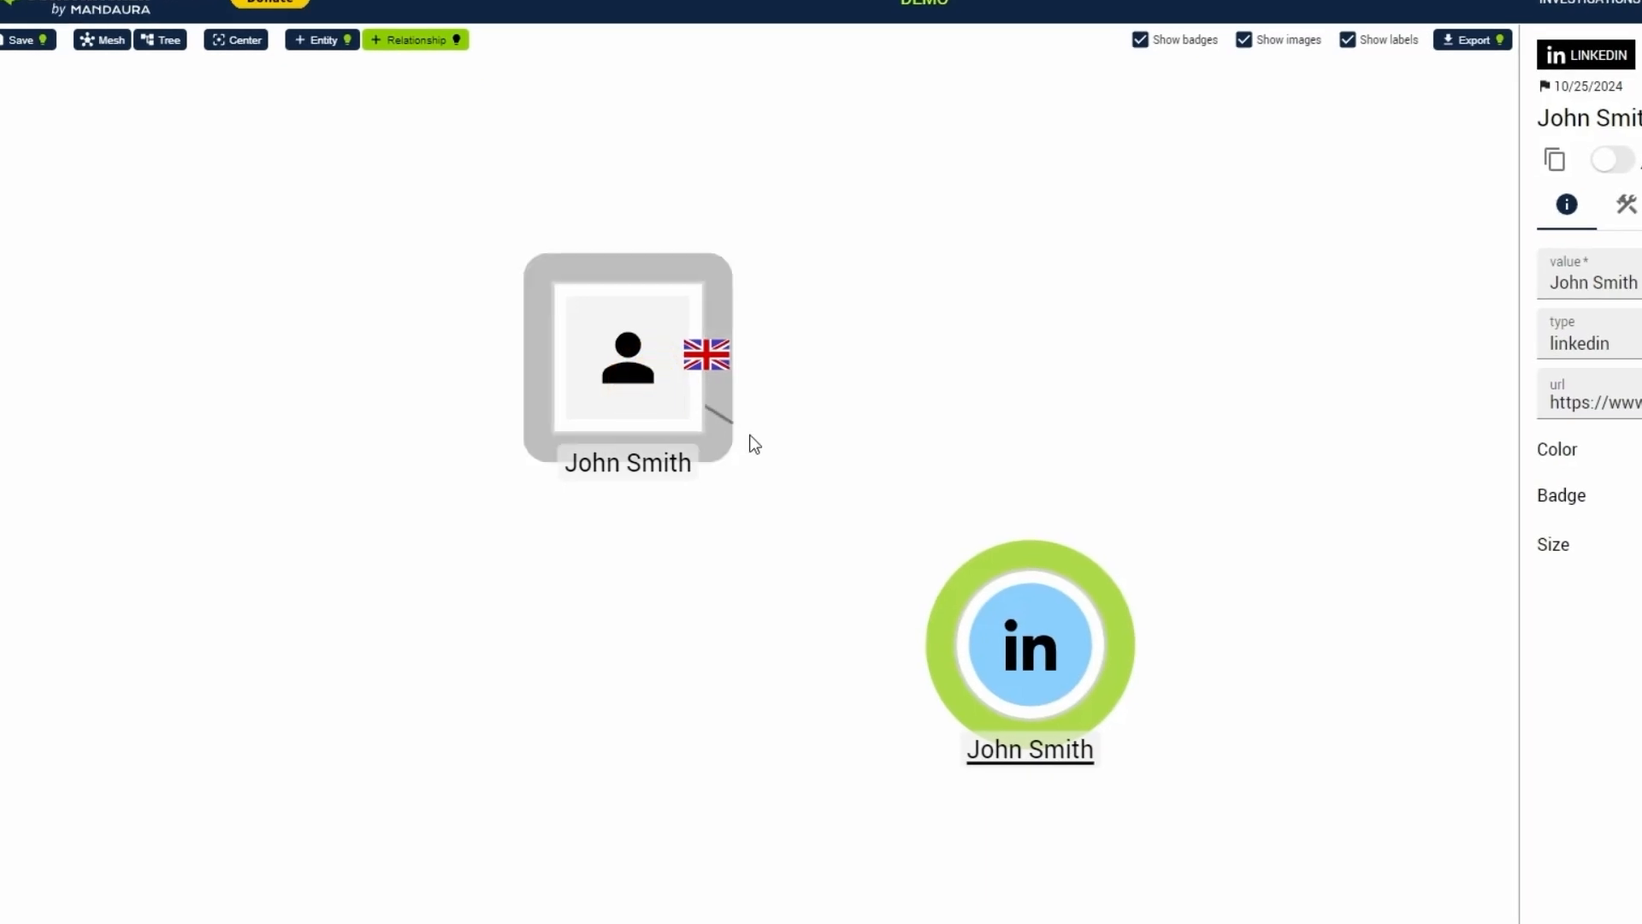
{"action": "left_click_drag", "start_coordinate": [755, 443], "coordinate": [1005, 617]}
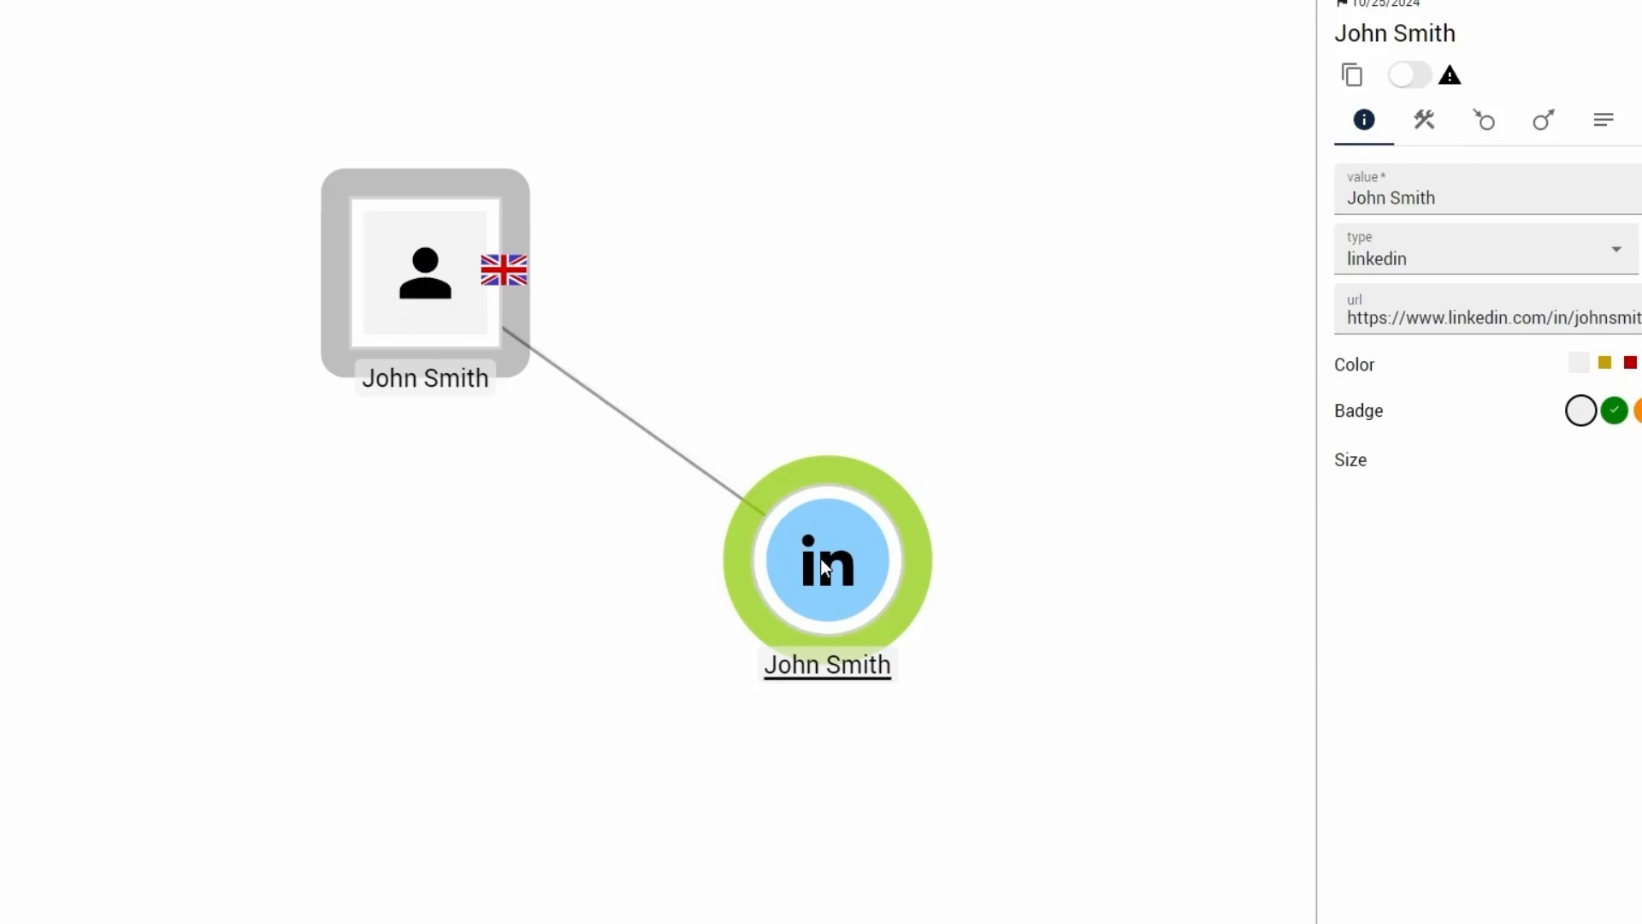
{"action": "left_click_drag", "start_coordinate": [820, 559], "coordinate": [821, 559]}
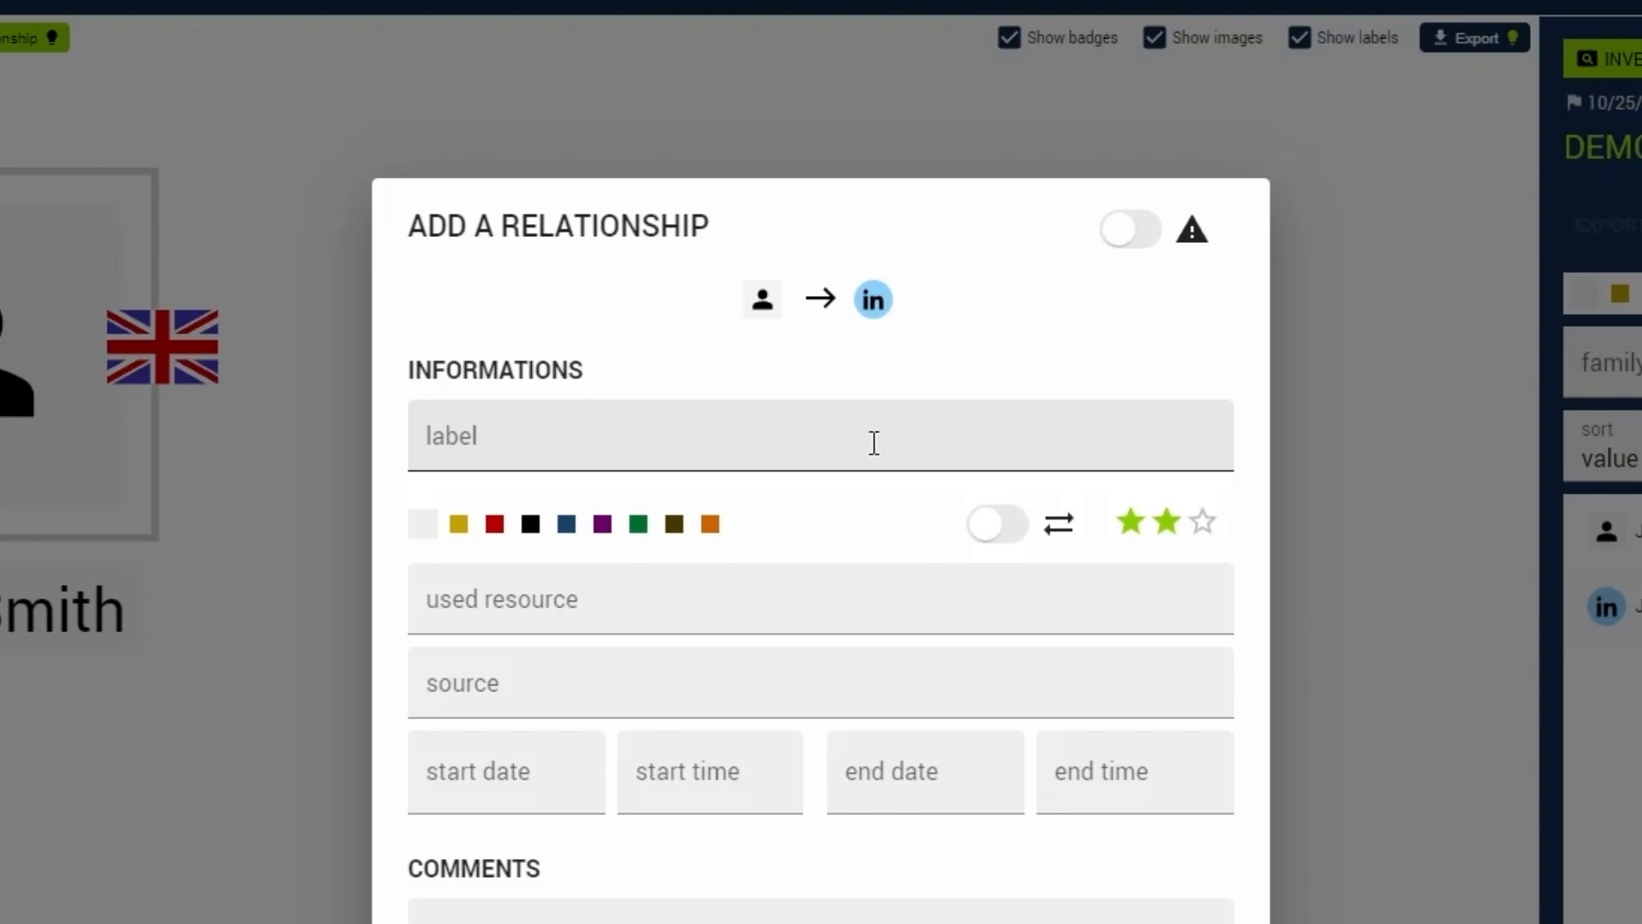
- Set the relationship's used resource to Google and its source to the Google search URL for the person's name, leaving the label empty
{"action": "left_click", "coordinate": [874, 442]}
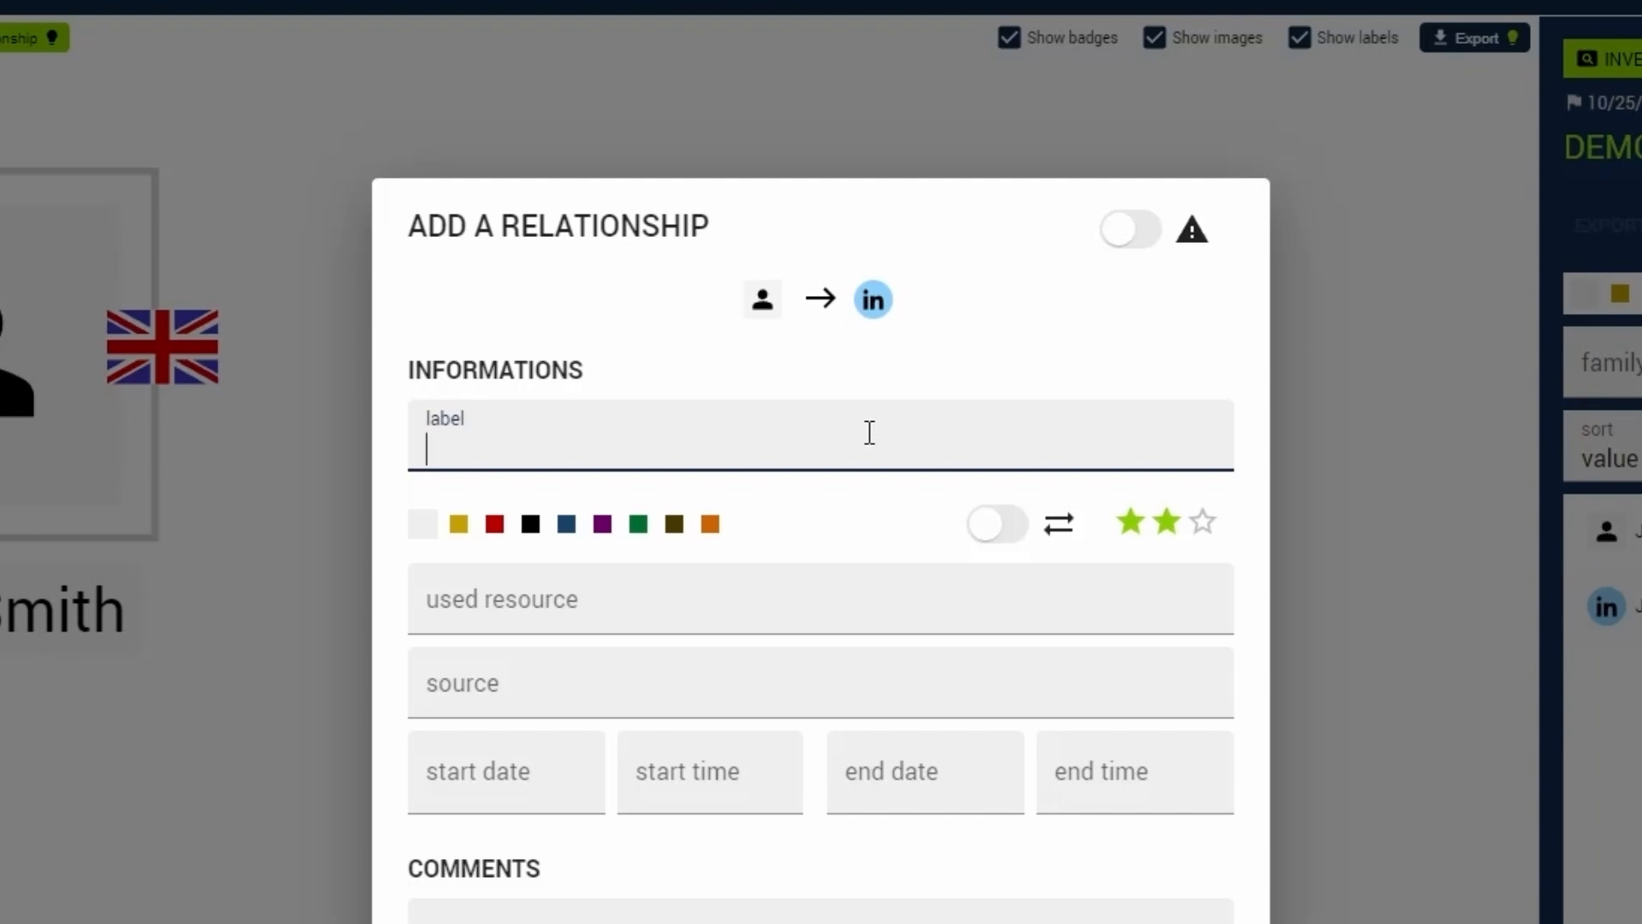
{"action": "left_click", "coordinate": [741, 581]}
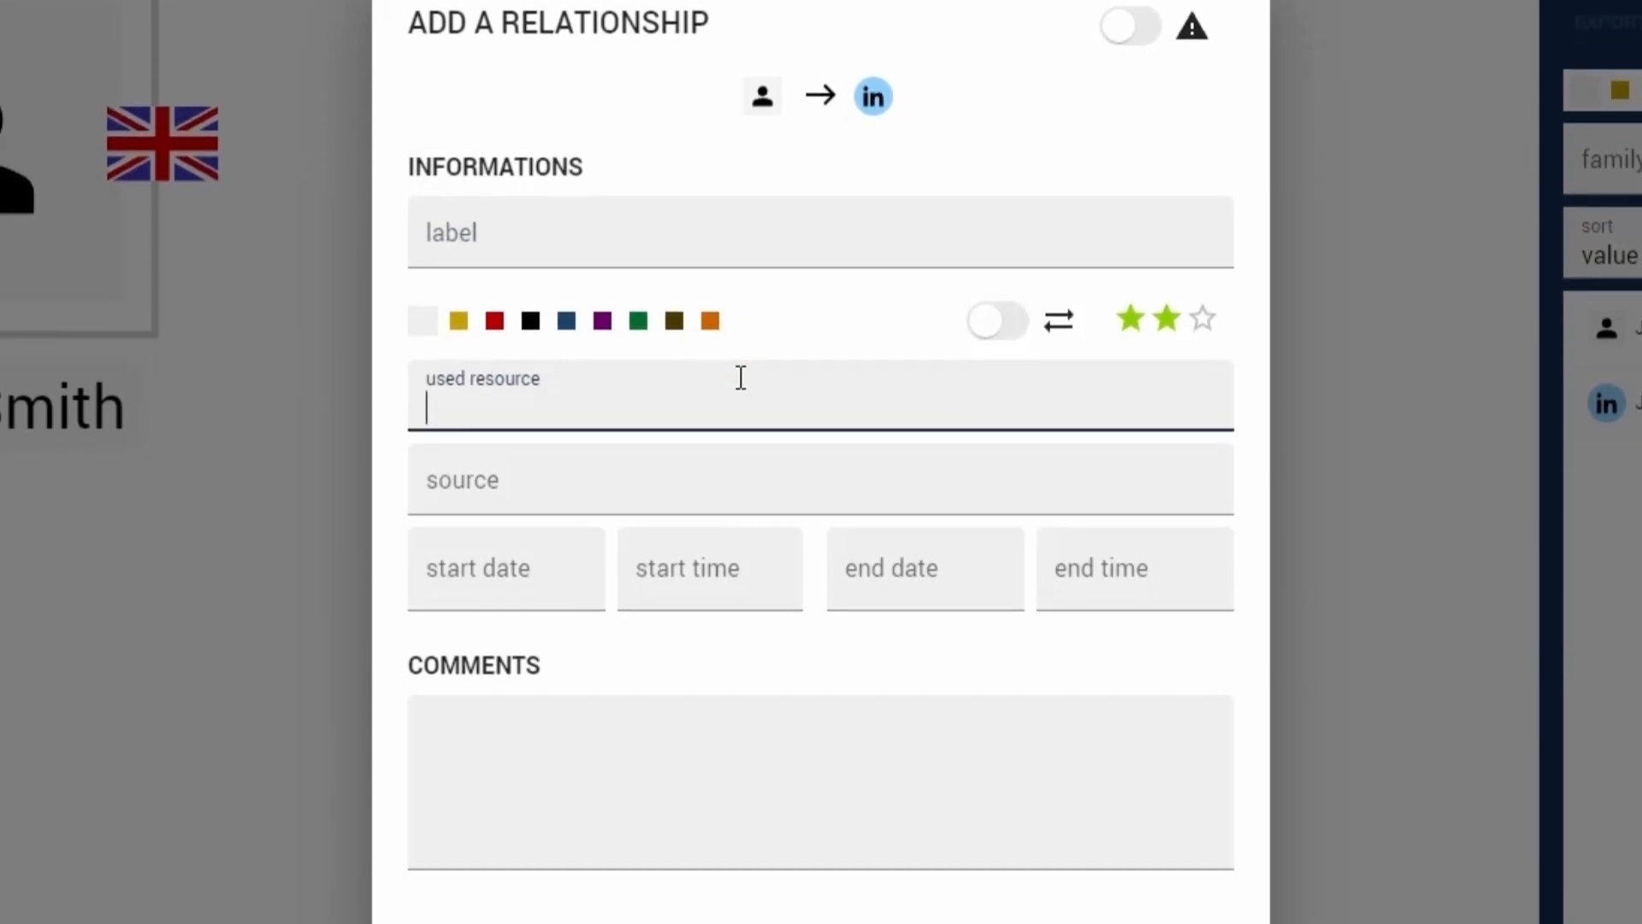
{"action": "type", "text": "Goo"}
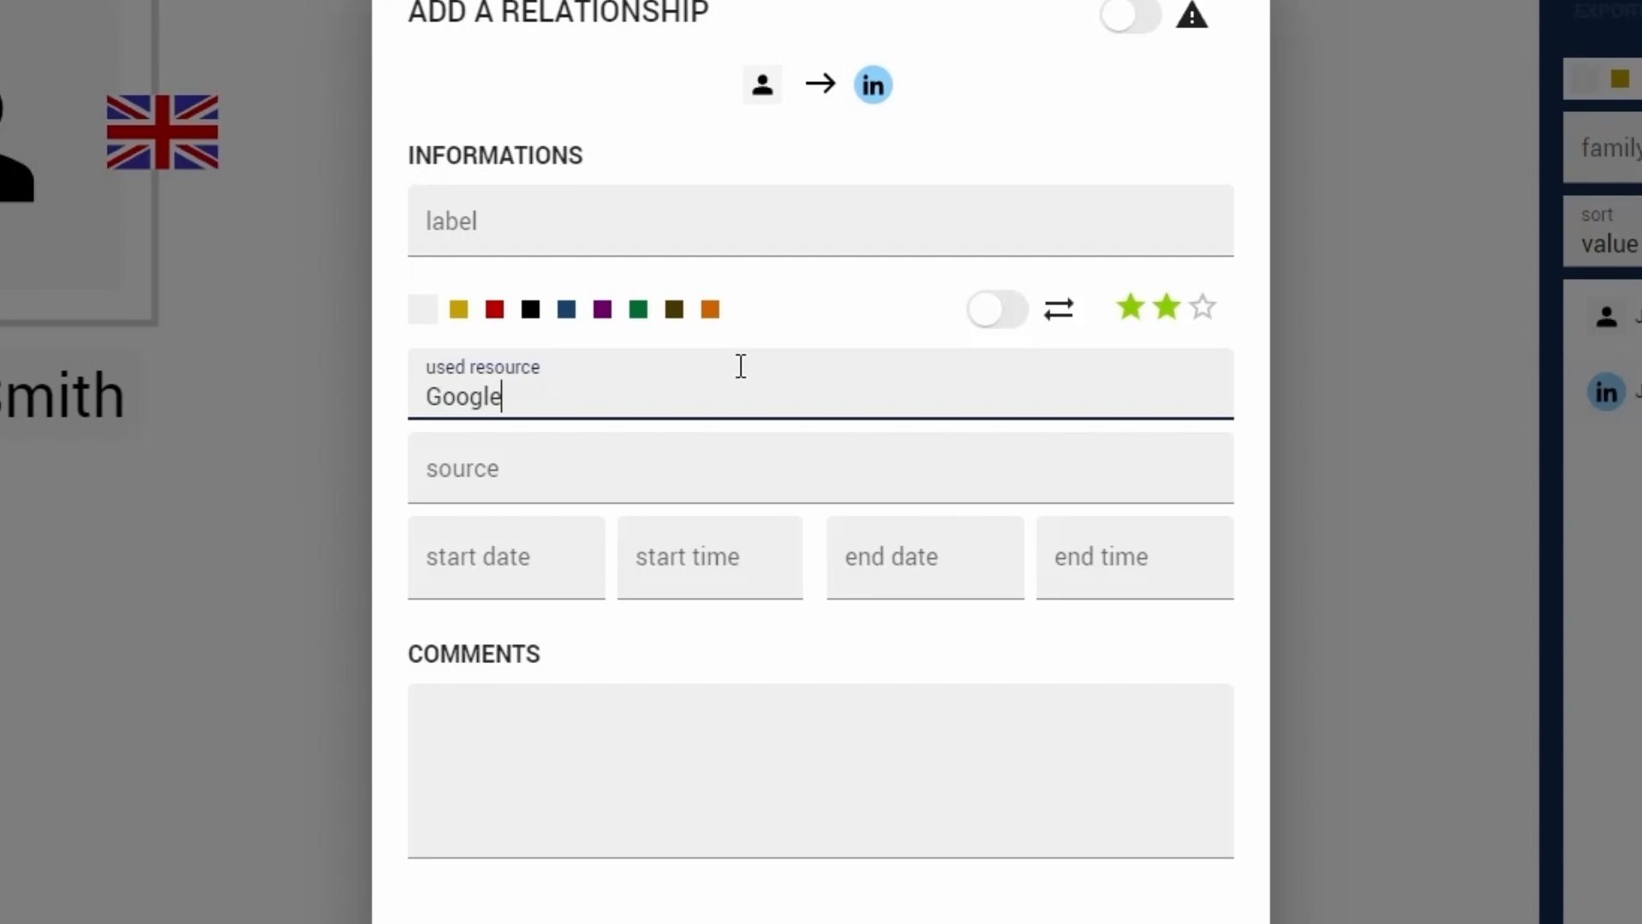
{"action": "type", "text": "gle"}
{"action": "left_click", "coordinate": [609, 467]}
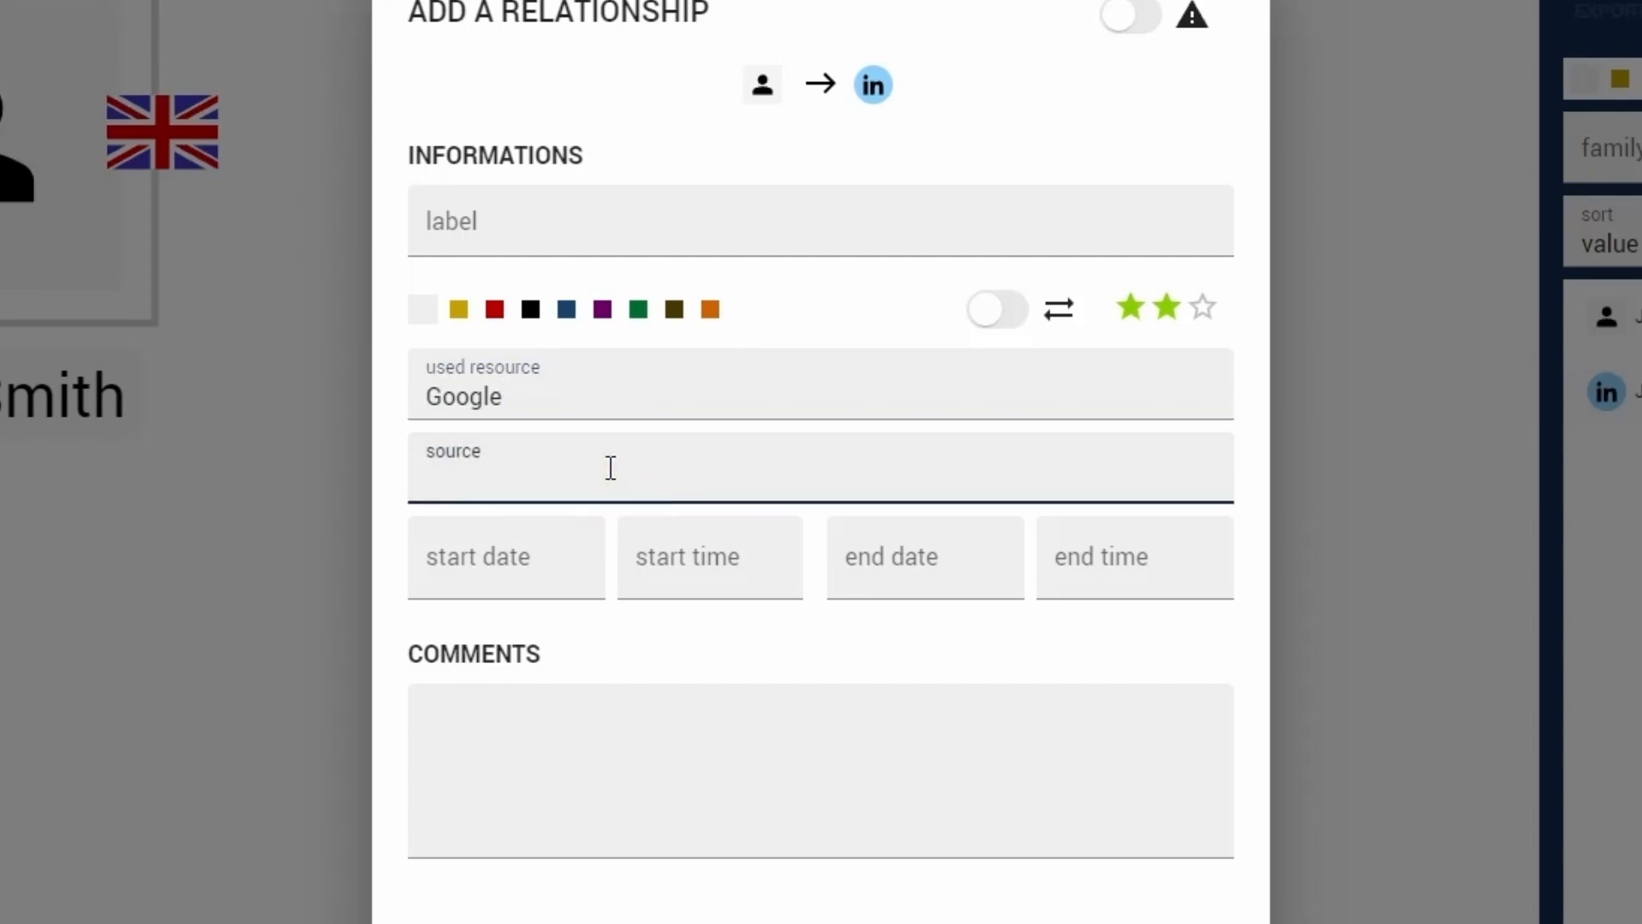
{"action": "type", "text": "https://www.google.com/search?q=\"John+Smith\""}
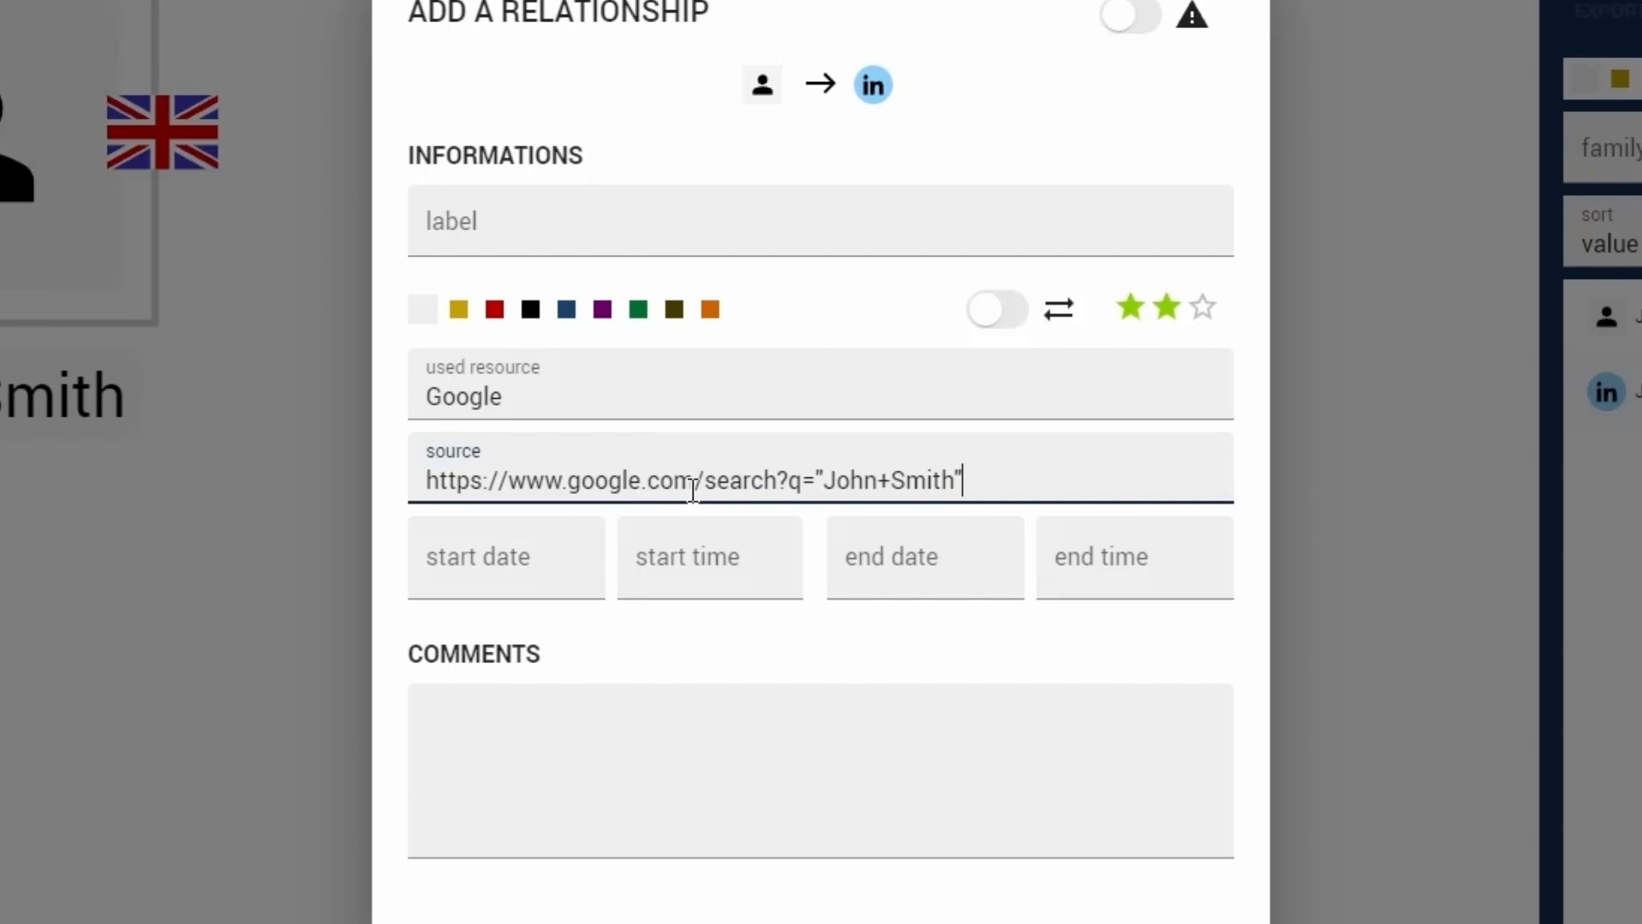
- Examine the relationship's start and end date and time fields and its comments field, leaving them empty
{"action": "scroll", "coordinate": [693, 490], "scroll_direction": "down", "scroll_amount": 1}
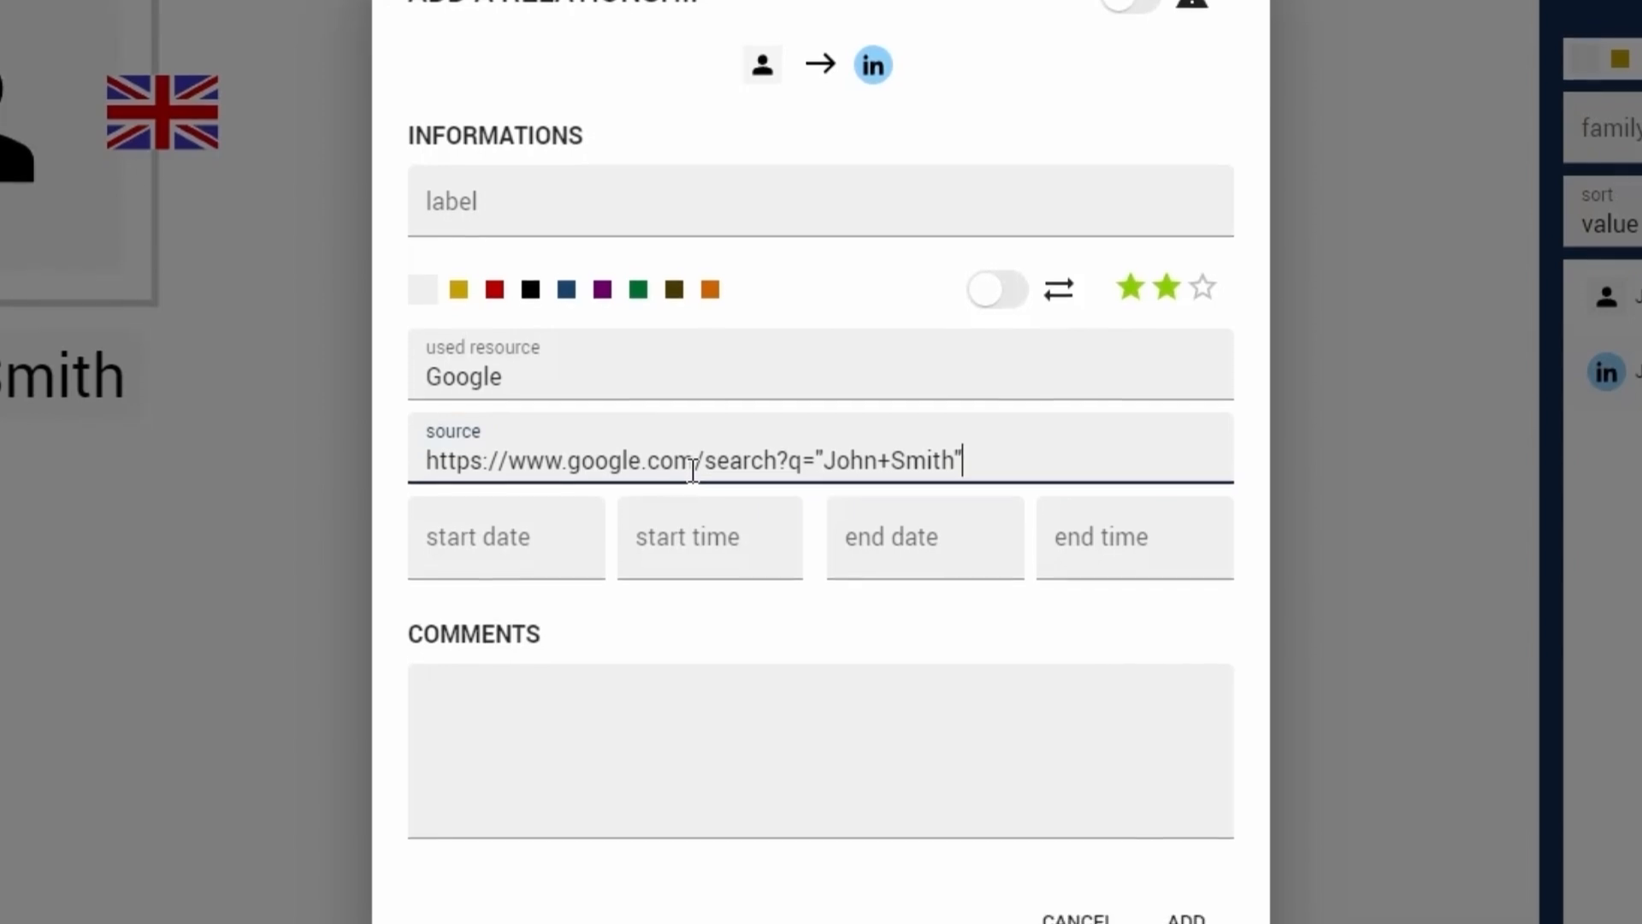
{"action": "left_click", "coordinate": [544, 522]}
{"action": "left_click", "coordinate": [650, 505]}
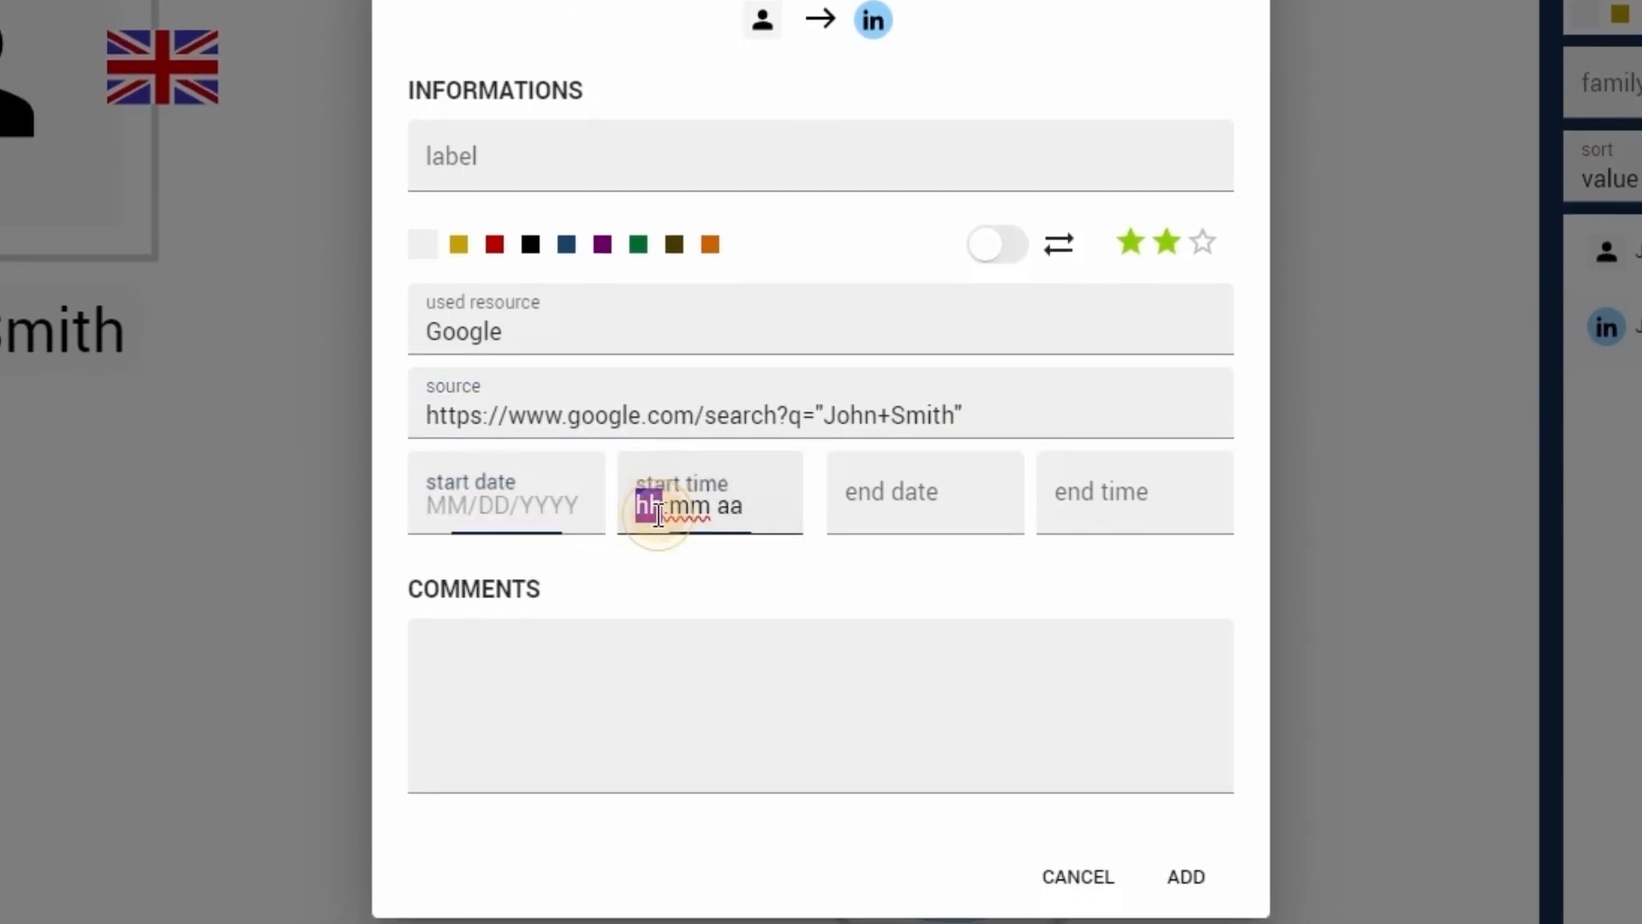
{"action": "left_click", "coordinate": [885, 504]}
{"action": "left_click", "coordinate": [1085, 501]}
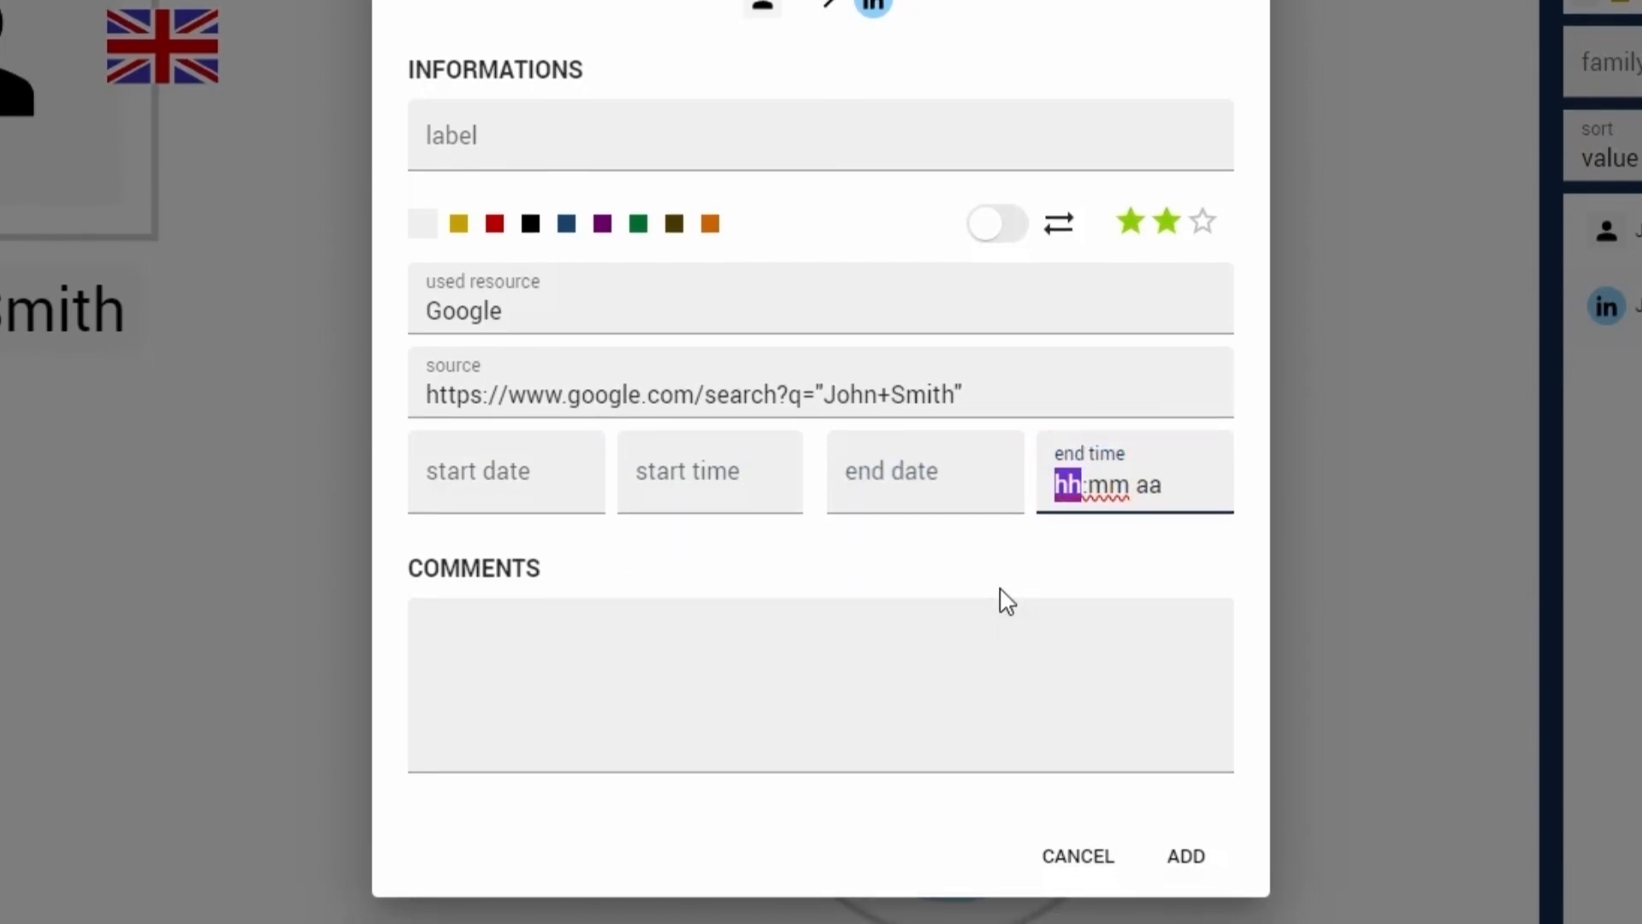
{"action": "left_click", "coordinate": [974, 587]}
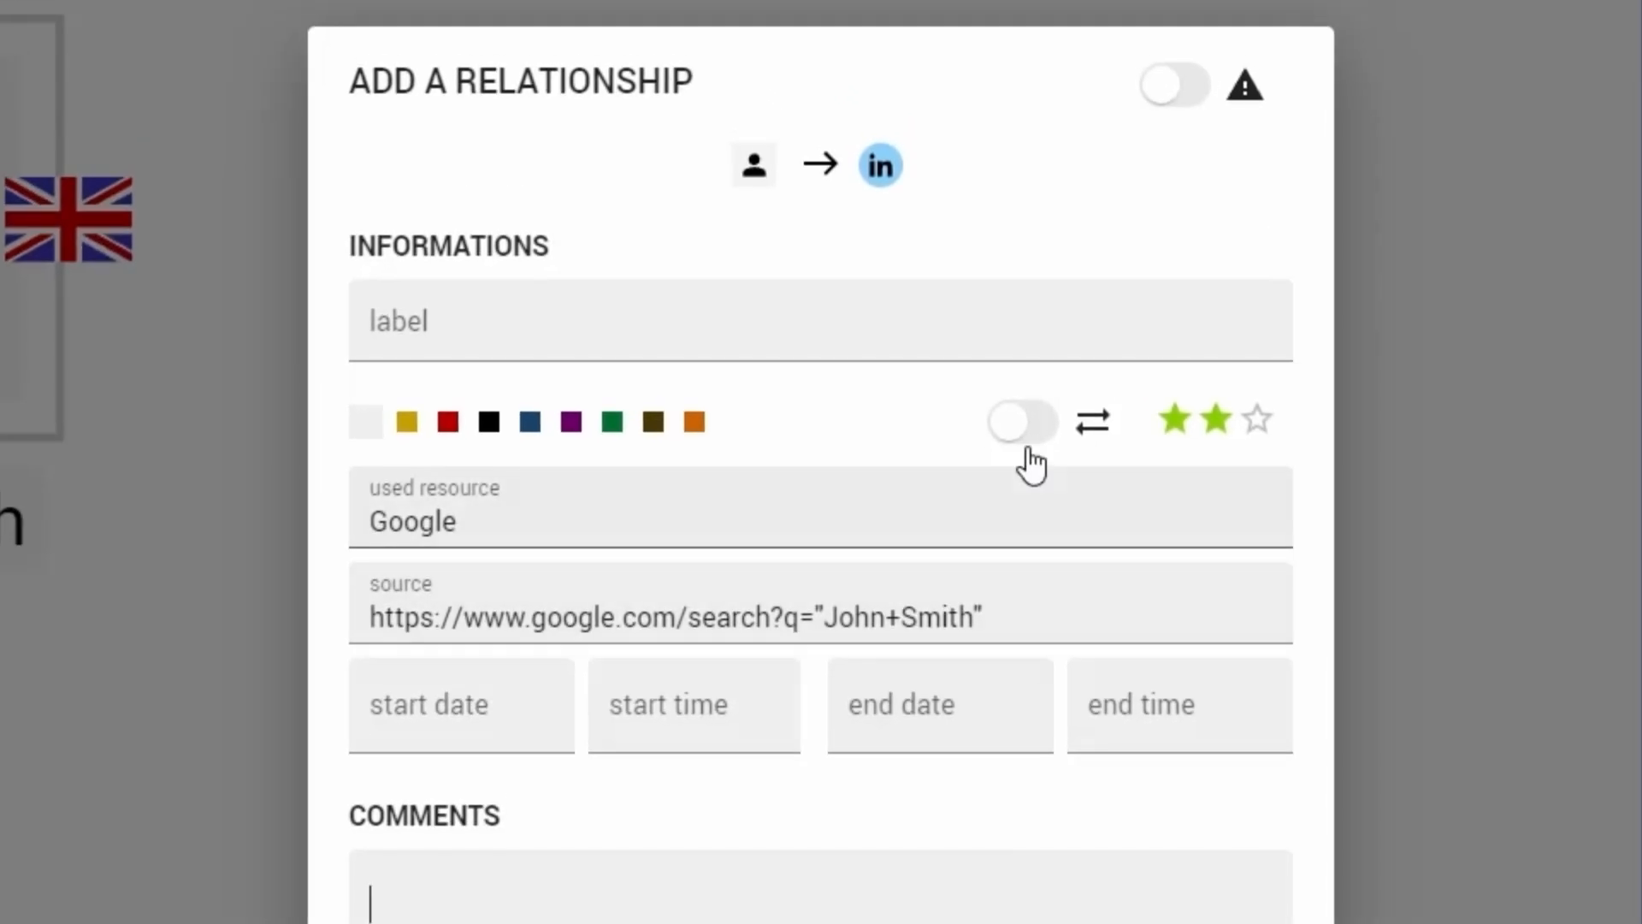
- Color the relationship black, and try the two-way direction before restoring the one-way direction
{"action": "left_click", "coordinate": [486, 424]}
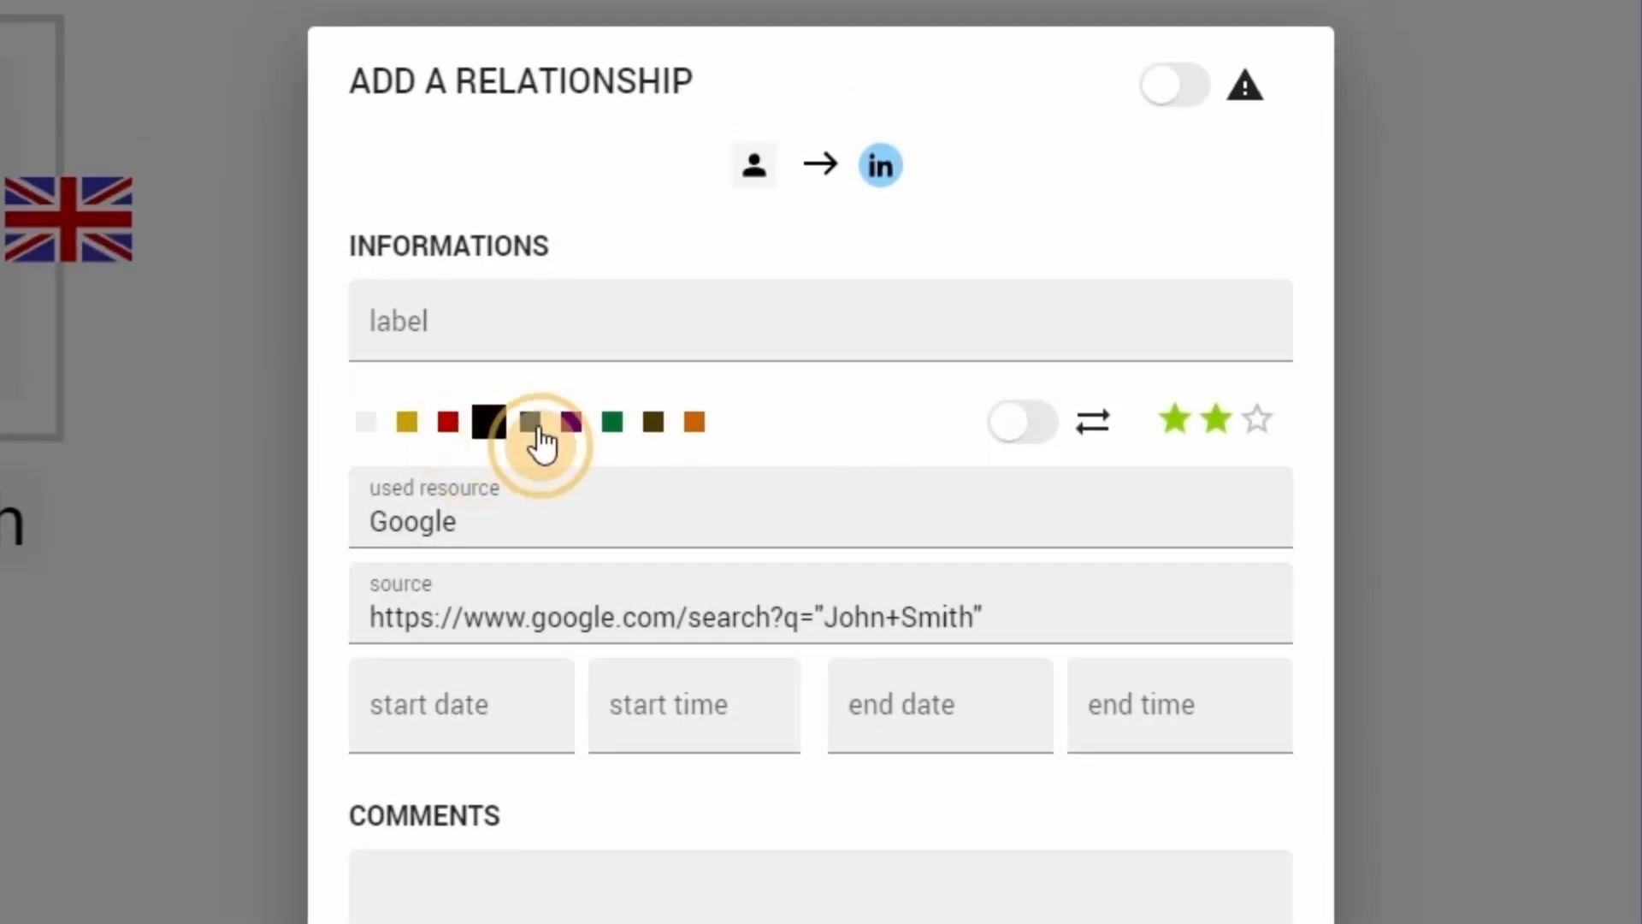
{"action": "left_click", "coordinate": [1024, 438]}
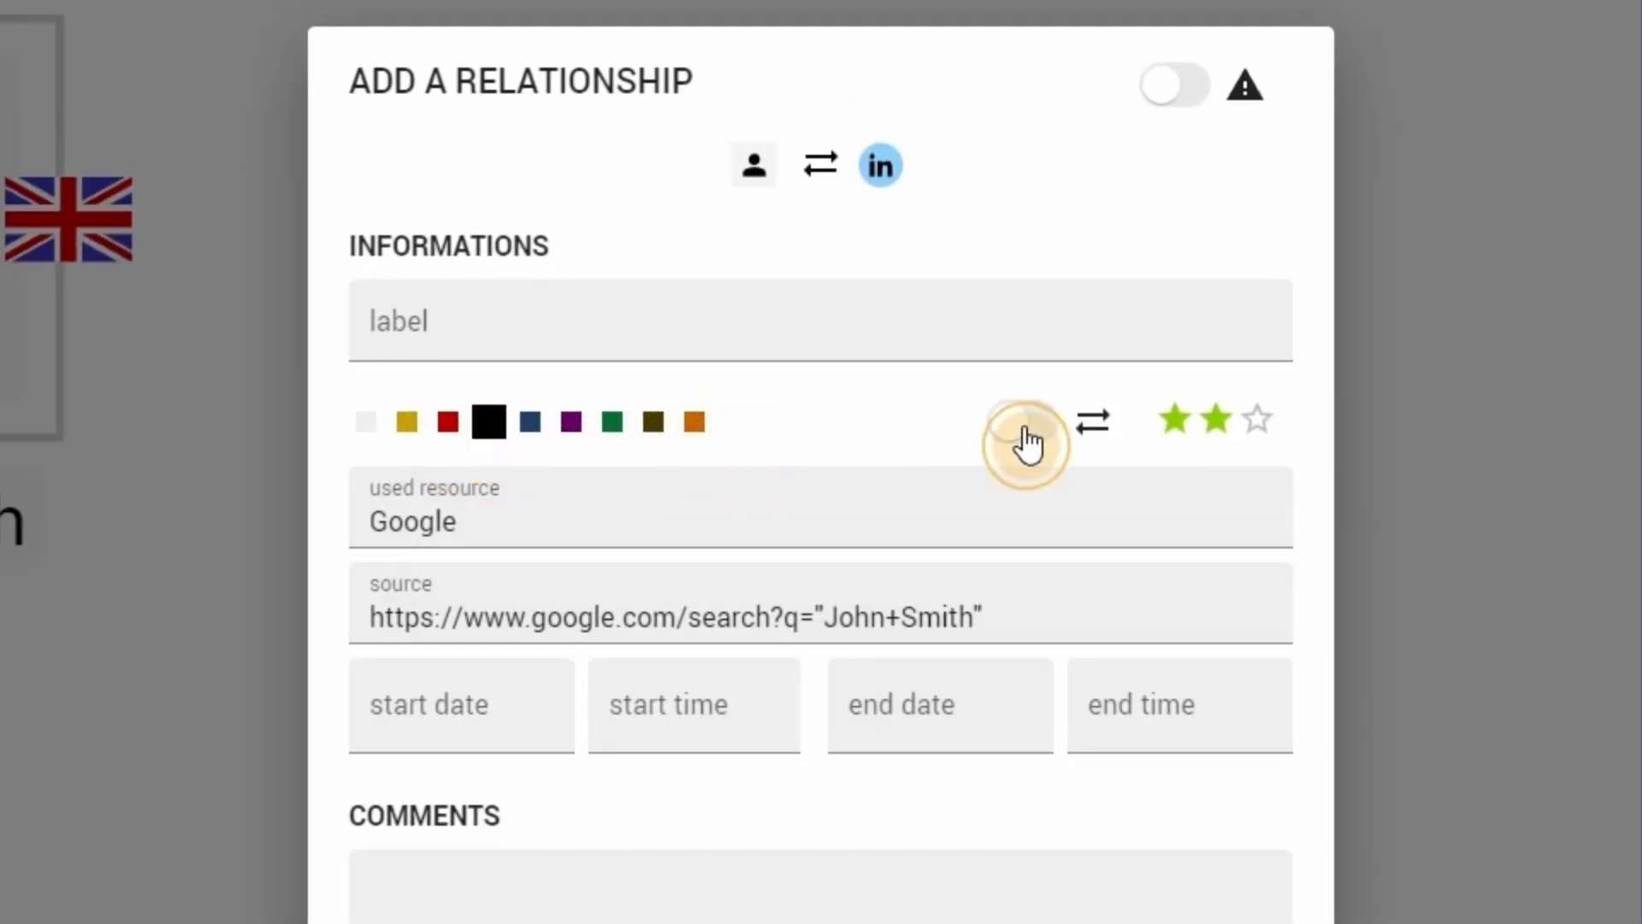
{"action": "left_click", "coordinate": [1029, 442]}
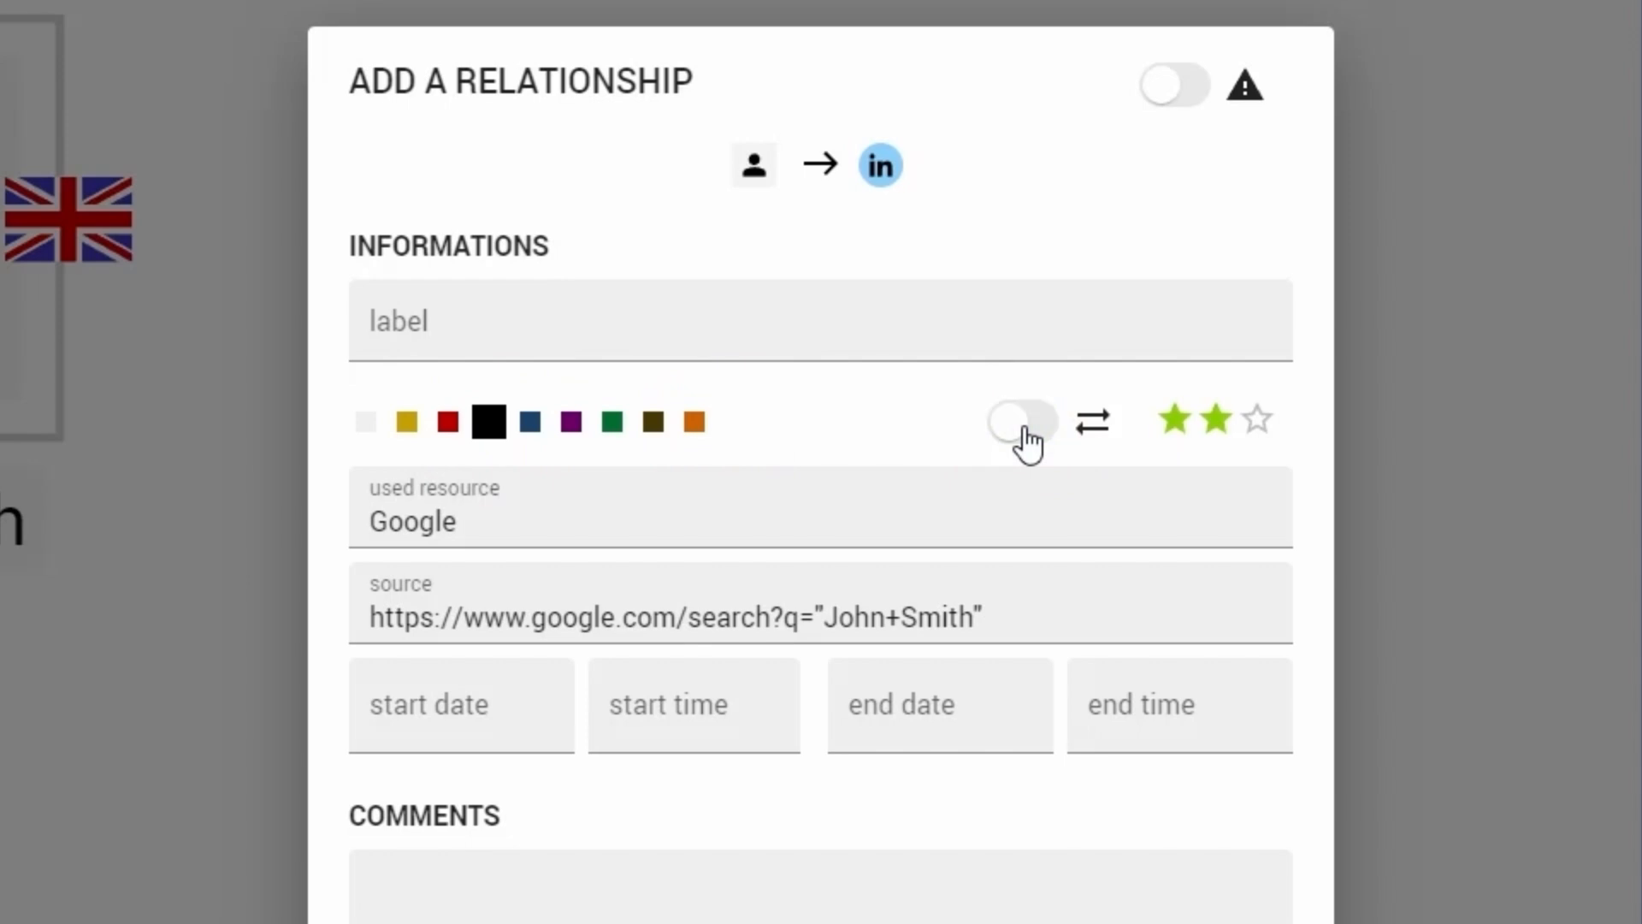
- Try the three-star, one-star and empty ratings on the relationship before restoring the two-star rating
{"action": "left_click", "coordinate": [1167, 424]}
{"action": "left_click", "coordinate": [1256, 421]}
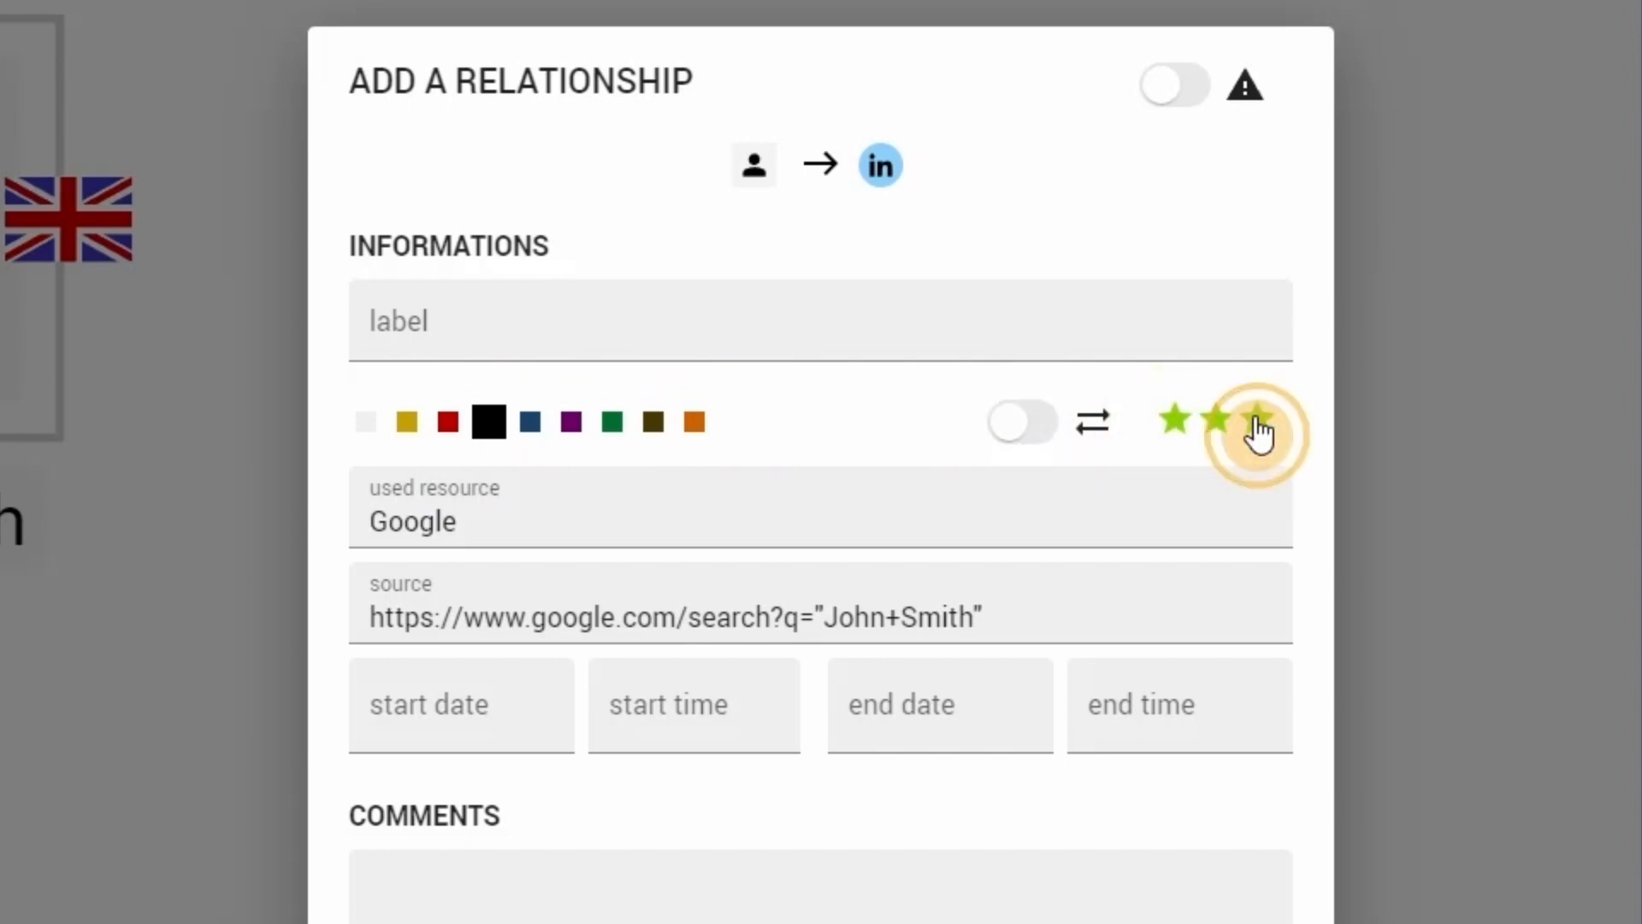
{"action": "left_click", "coordinate": [1179, 428]}
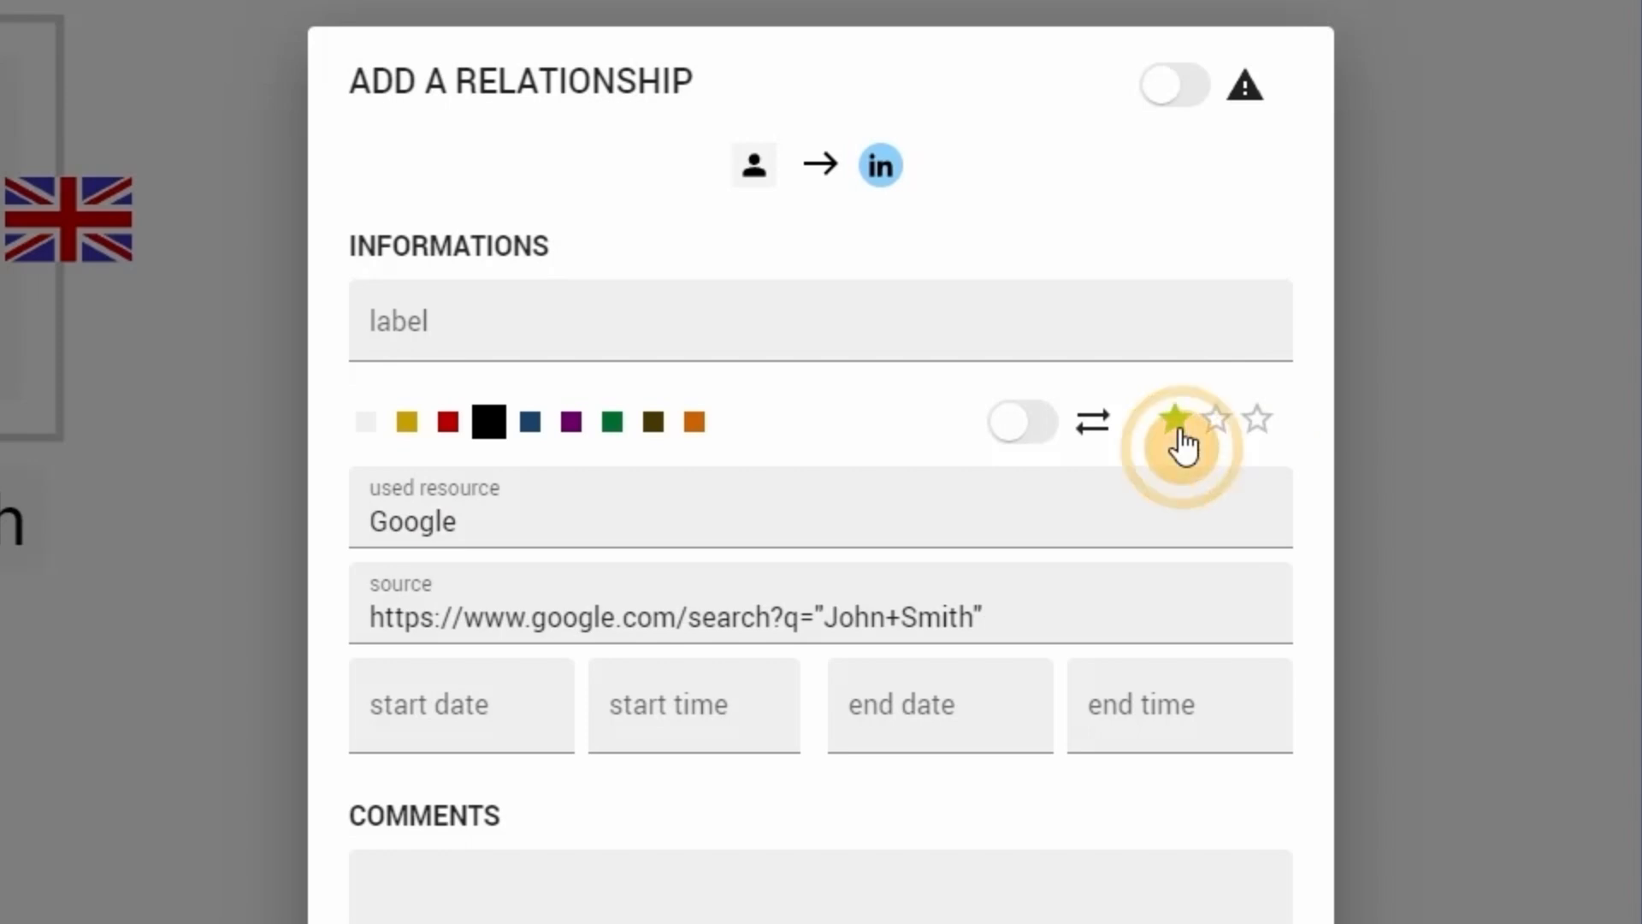
{"action": "left_click", "coordinate": [1177, 444]}
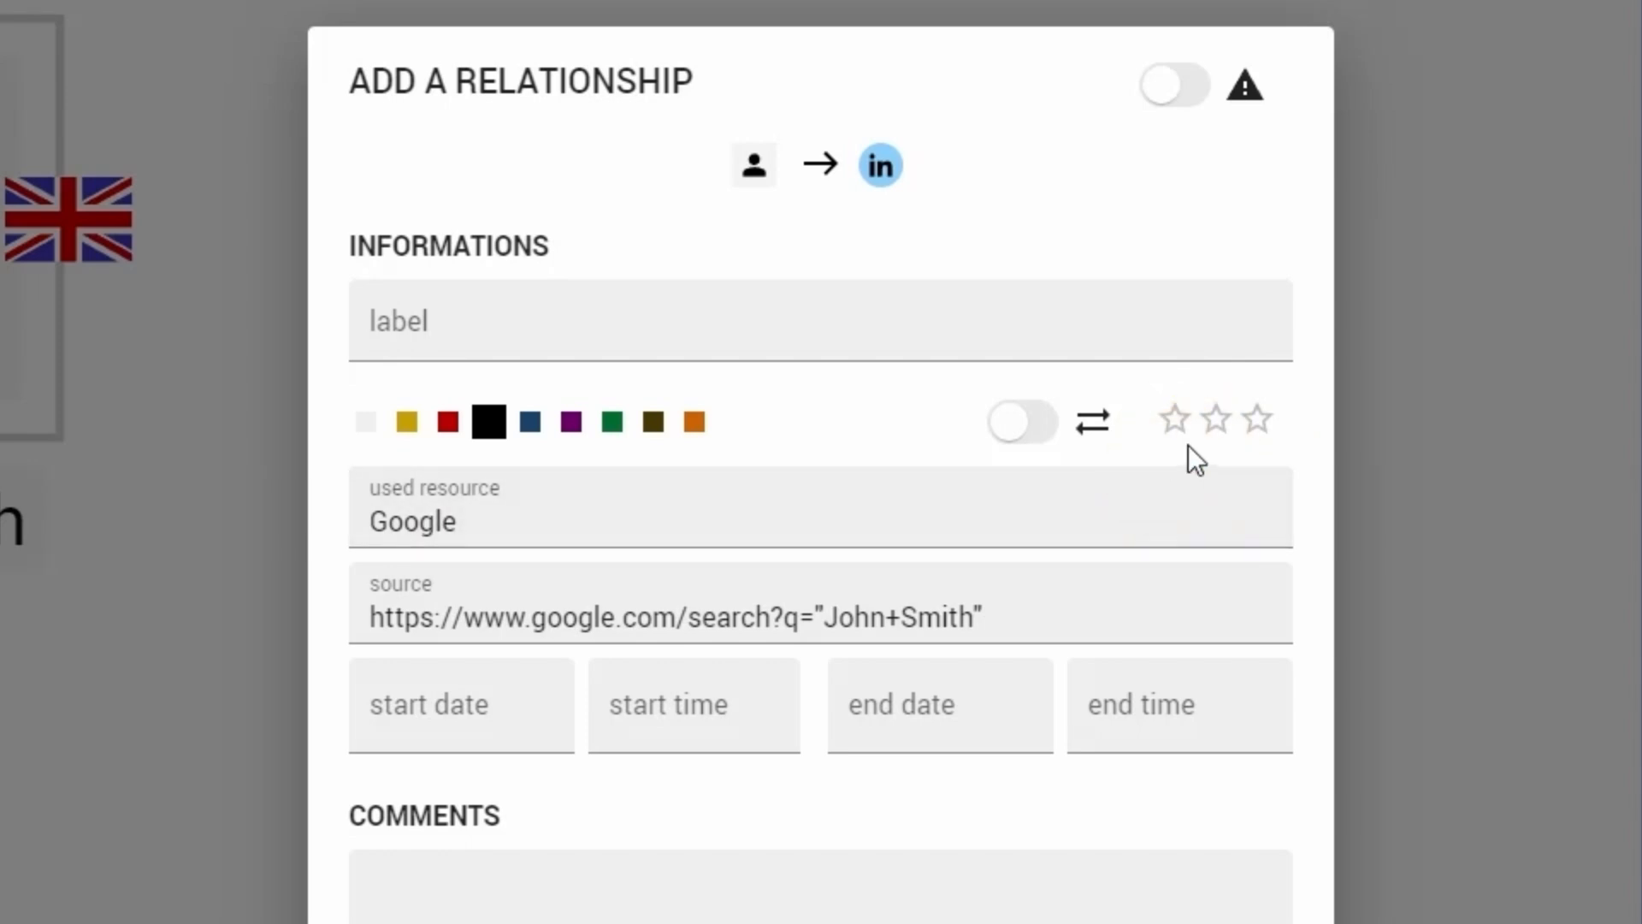
{"action": "left_click", "coordinate": [1214, 444]}
- Reset the relationship's color to light grey and add it to the graph with the warning flag off
{"action": "left_click", "coordinate": [368, 423]}
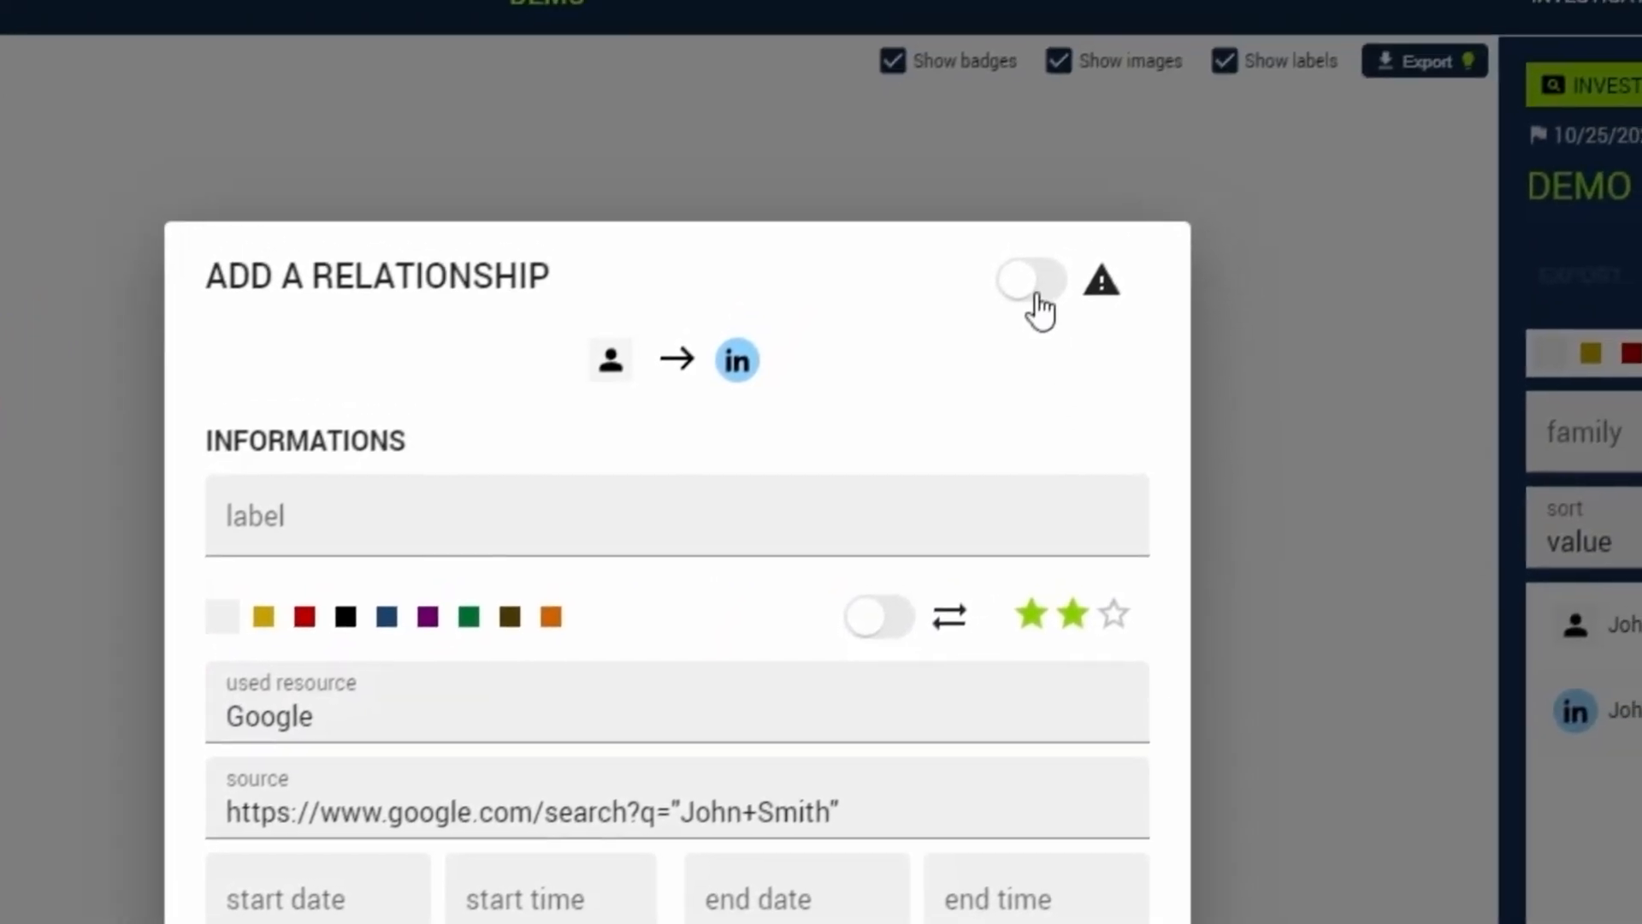
{"action": "left_click", "coordinate": [1036, 295]}
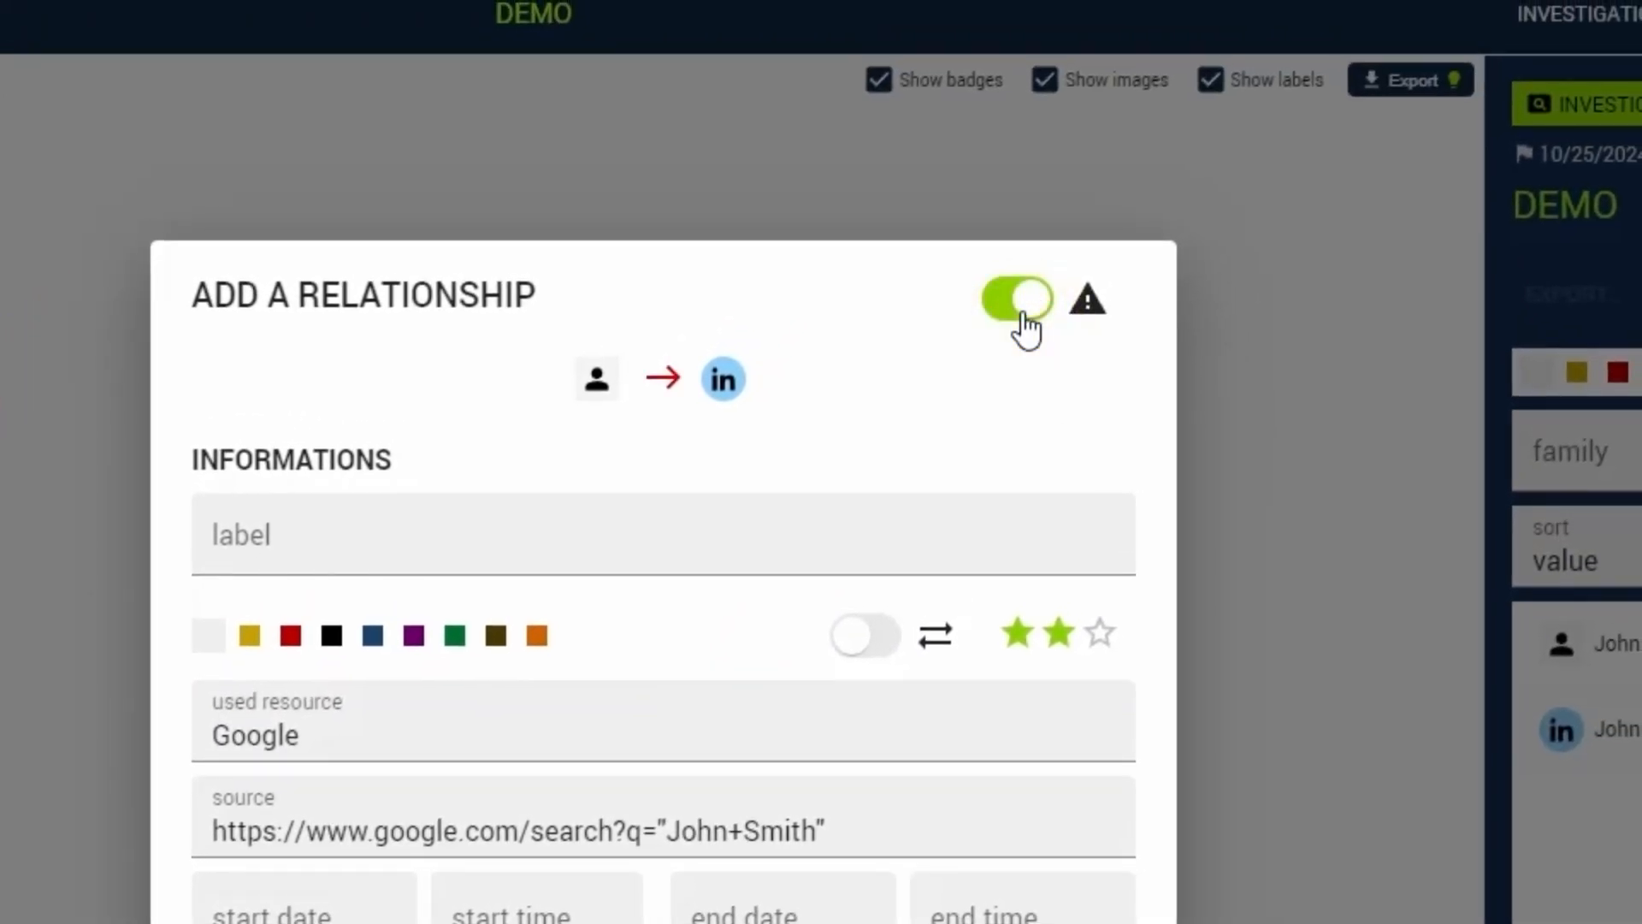
{"action": "left_click", "coordinate": [1024, 315]}
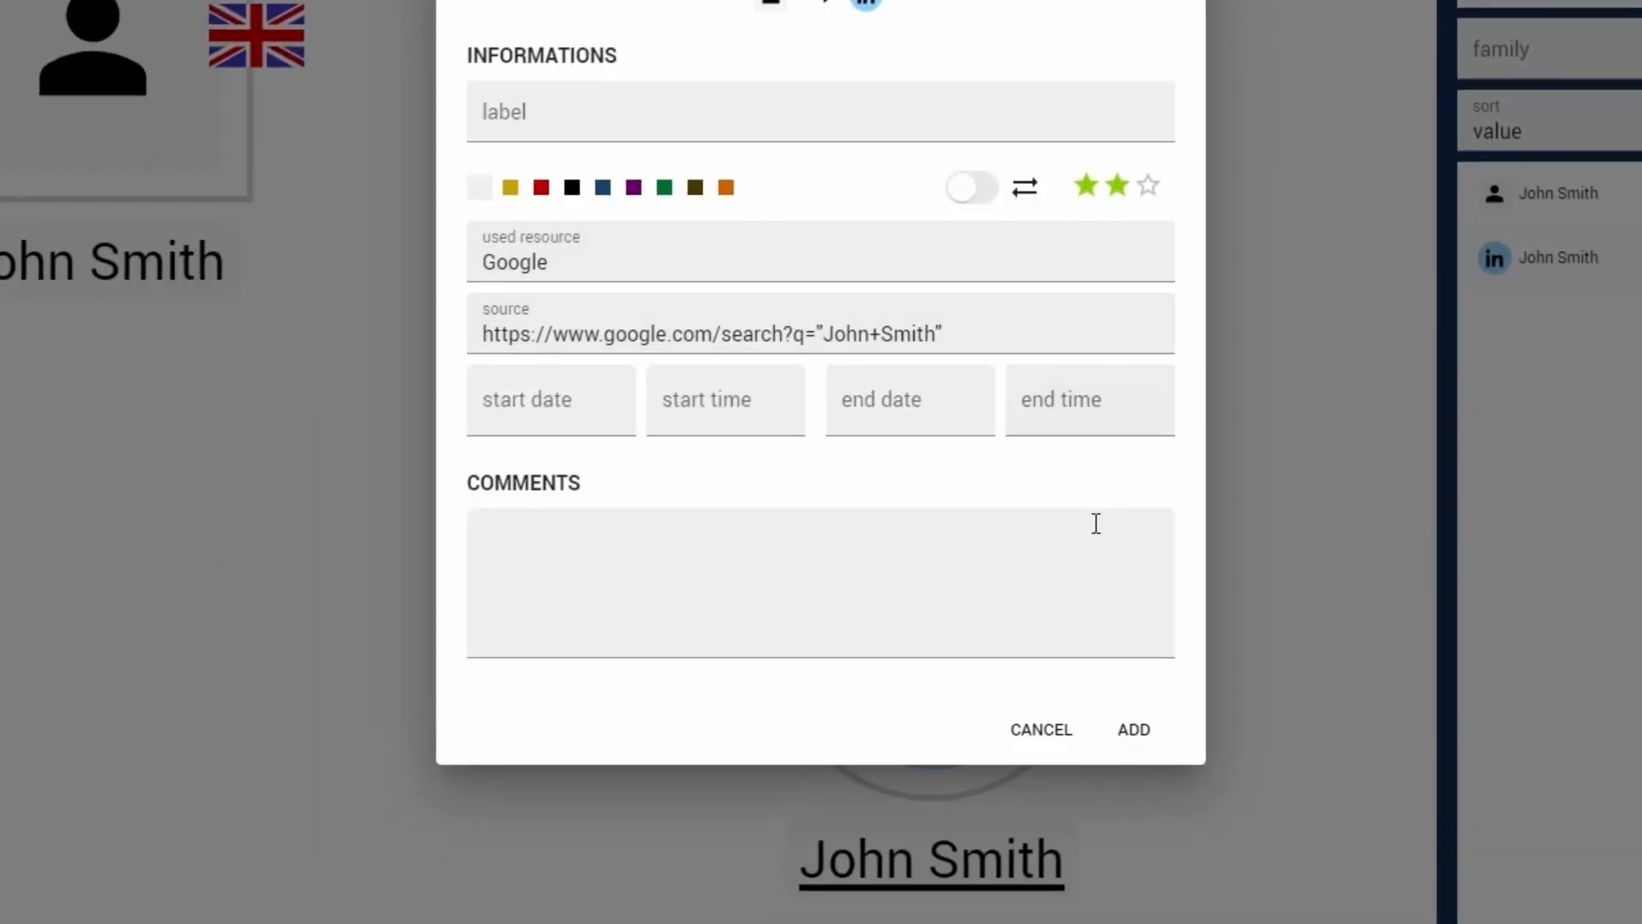
{"action": "left_click", "coordinate": [1131, 733]}
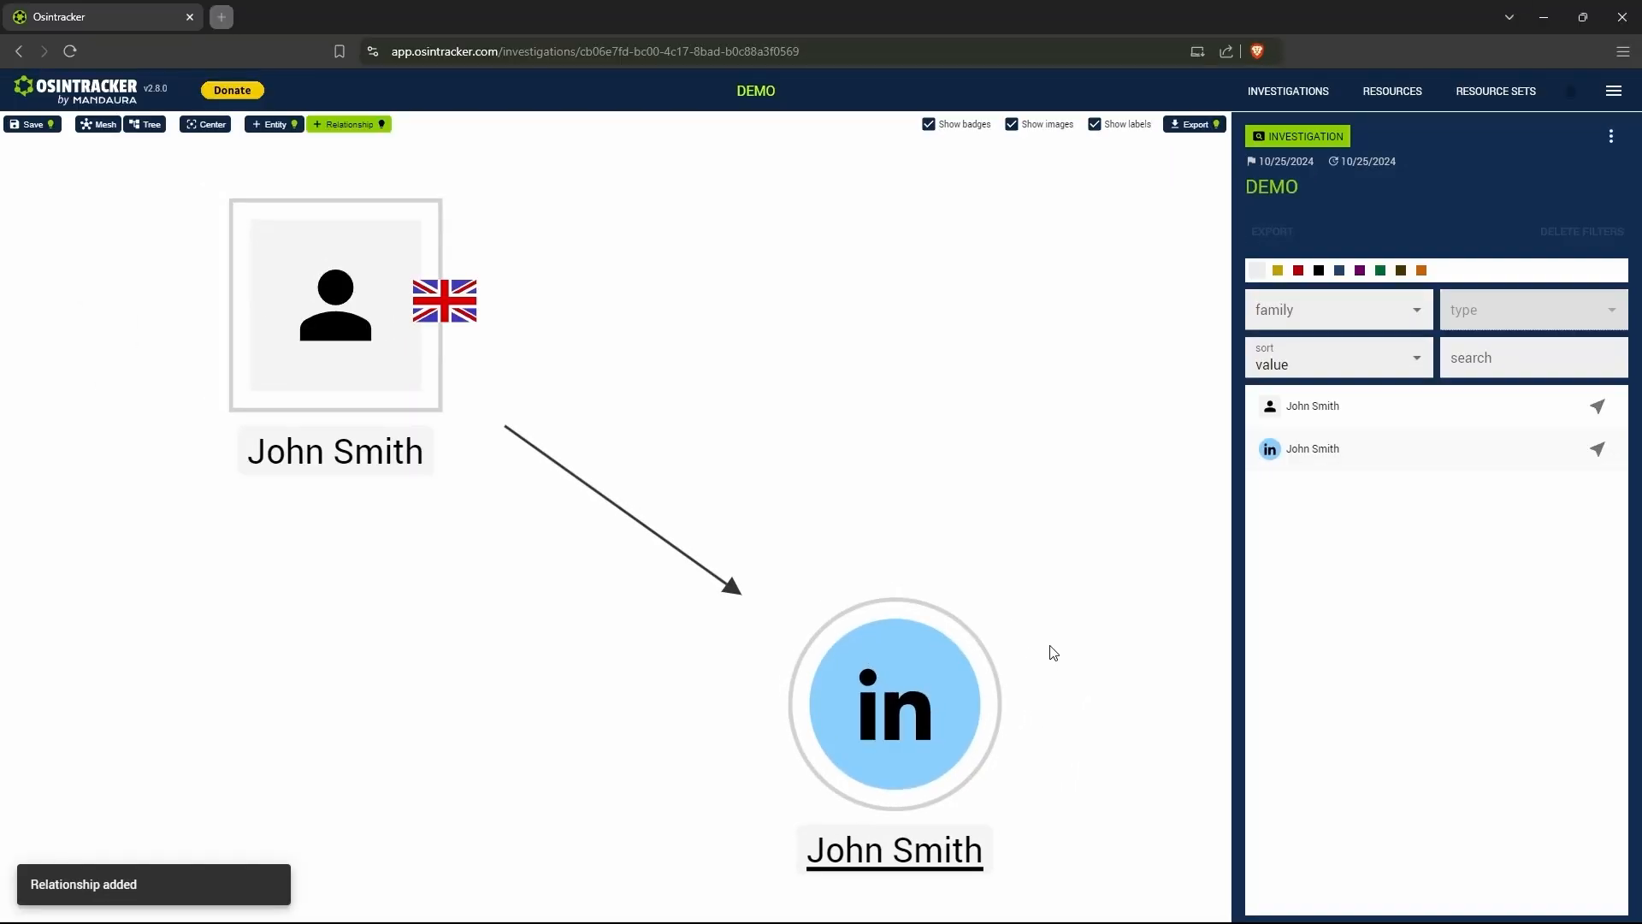
{"action": "left_click", "coordinate": [710, 576]}
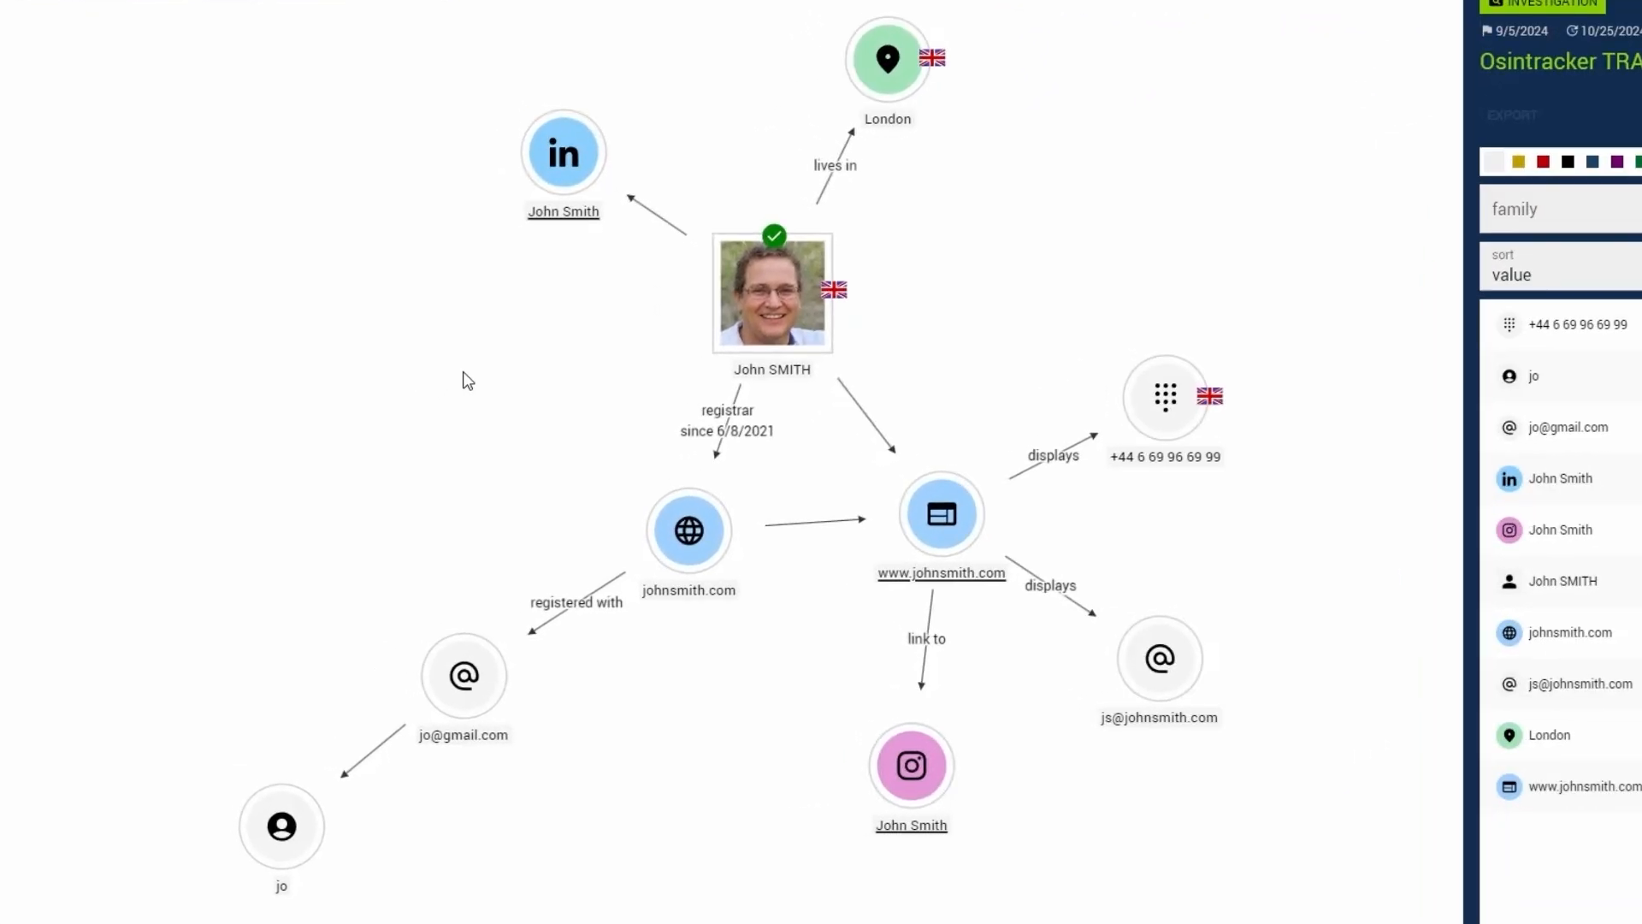
- Examine the training graph's person, LinkedIn, London, website and domain entities, and the links from the domain through the registration e-mail to the username
{"action": "left_click", "coordinate": [786, 332]}
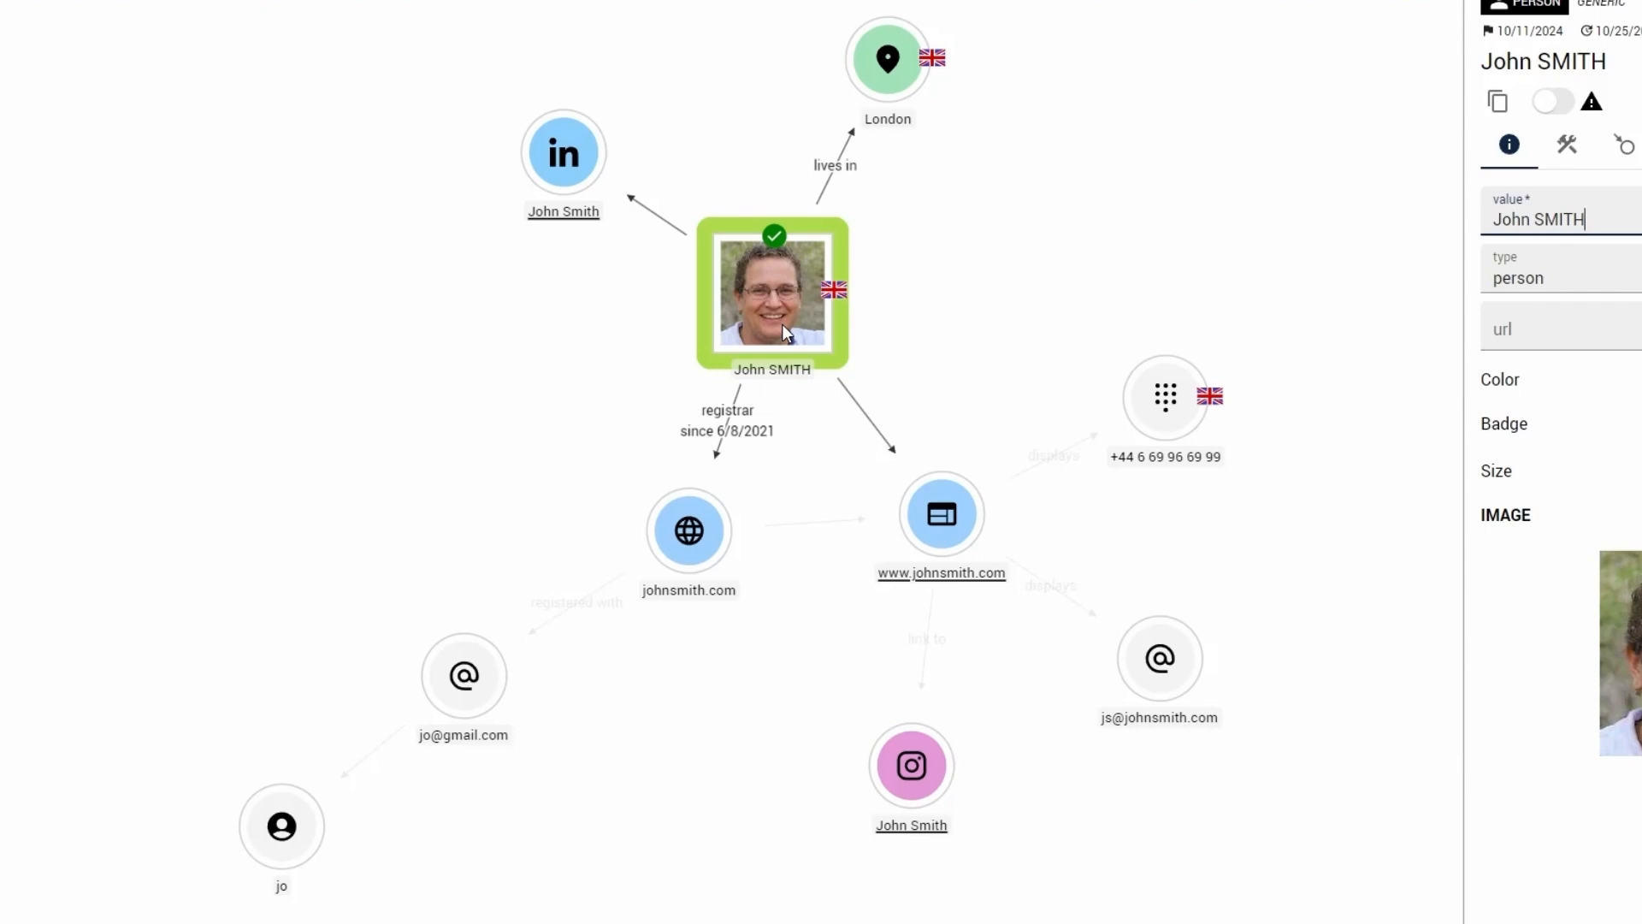
{"action": "left_click", "coordinate": [587, 166]}
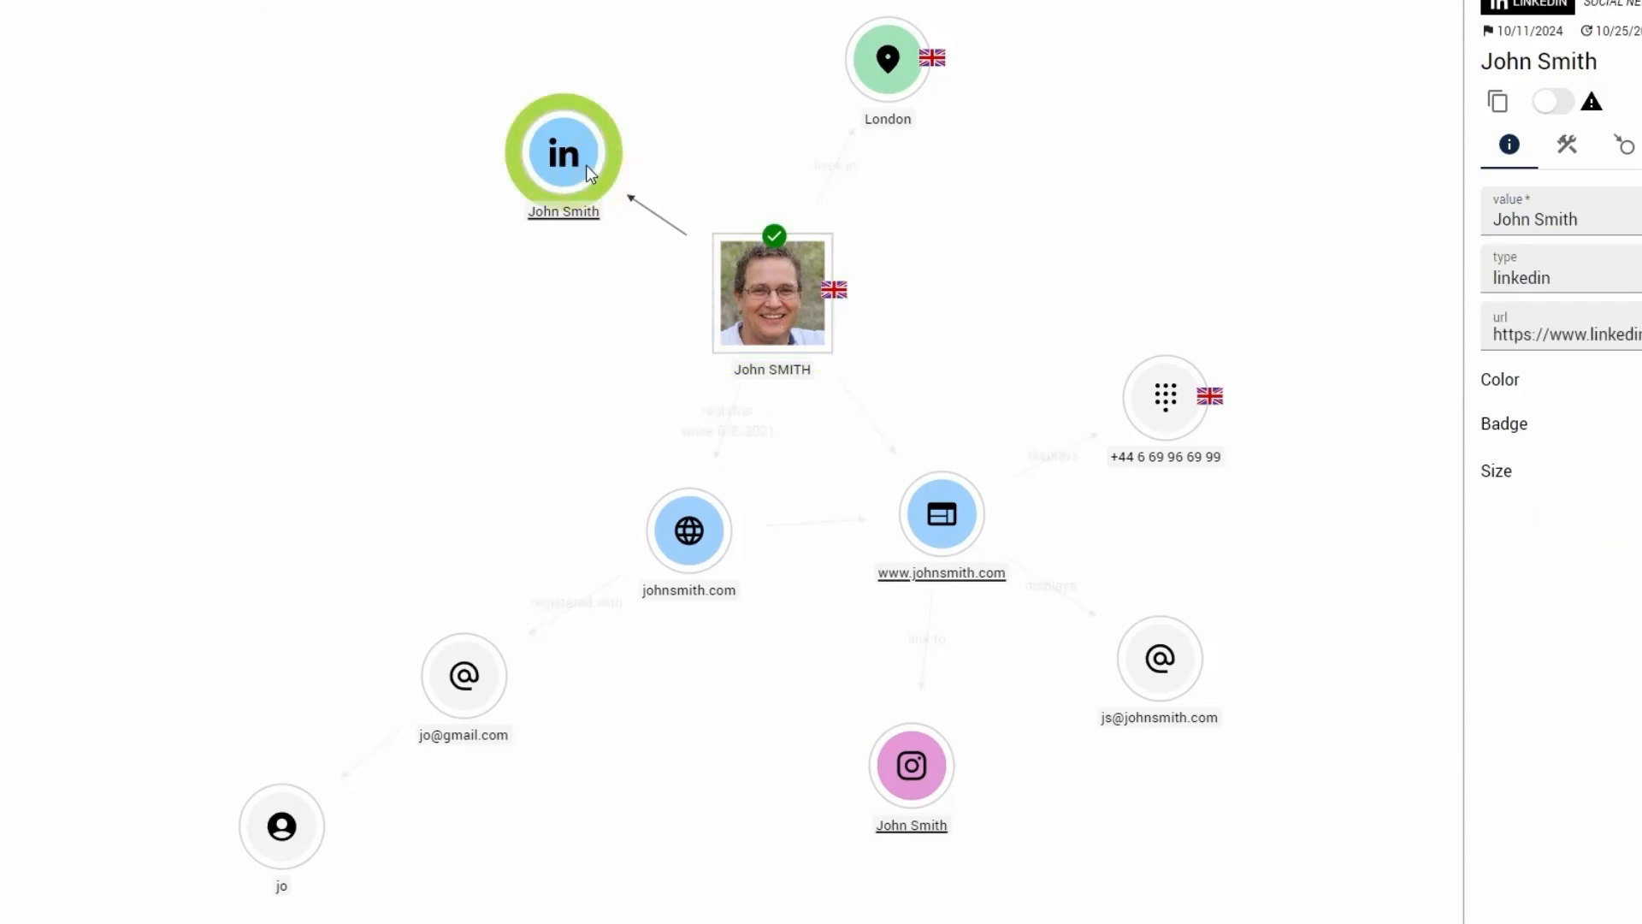
{"action": "left_click", "coordinate": [905, 74]}
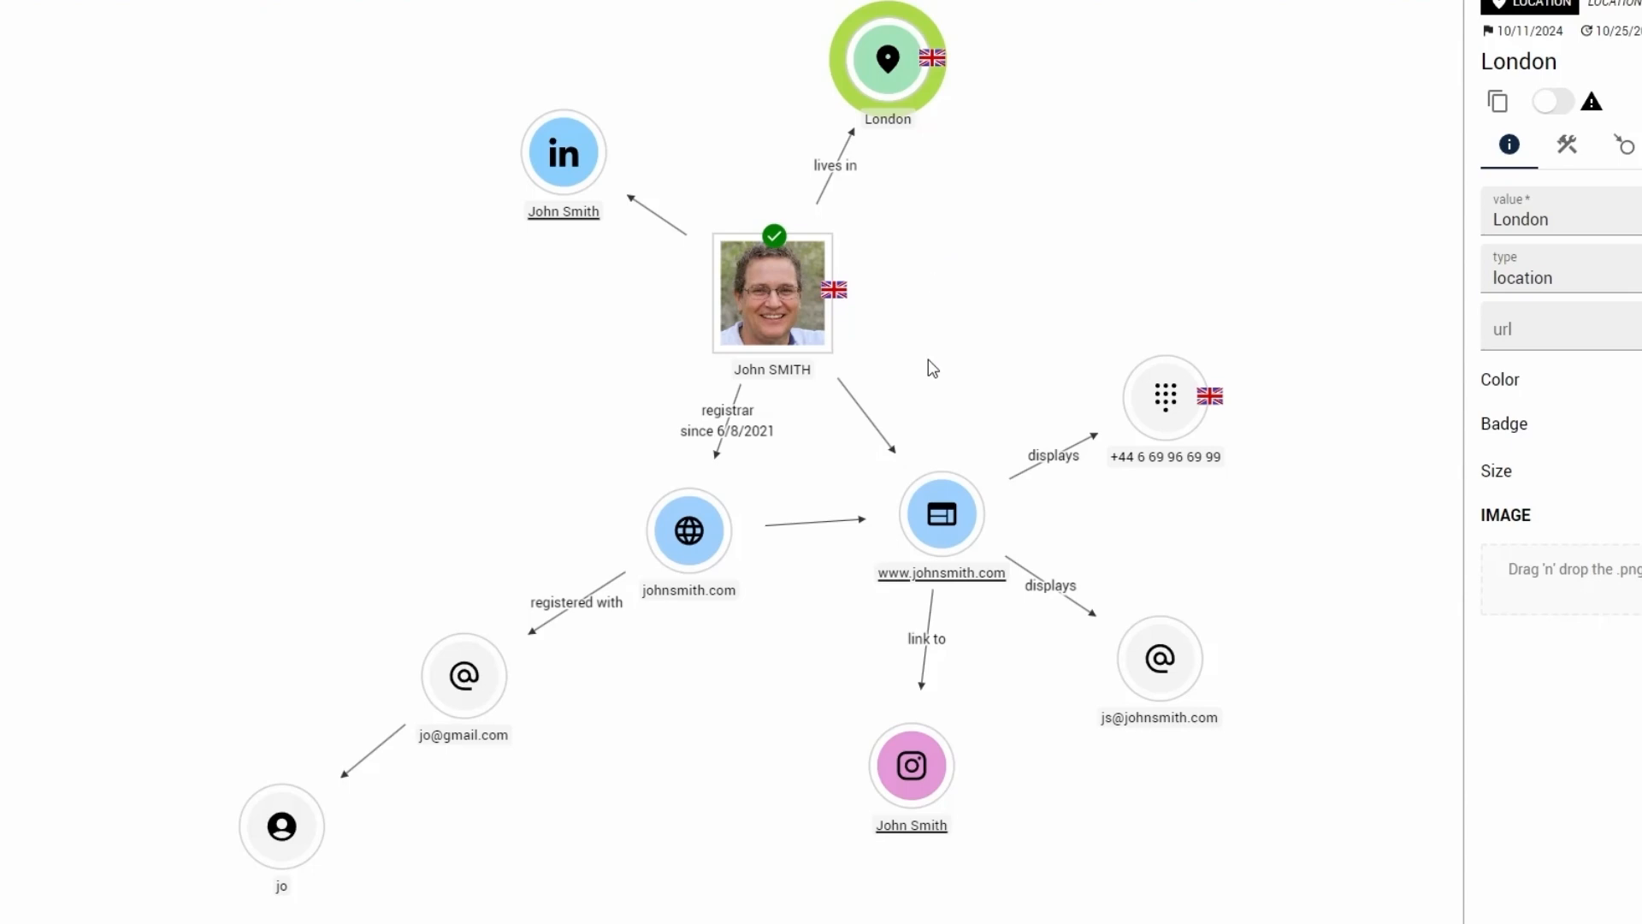
{"action": "left_click", "coordinate": [937, 515]}
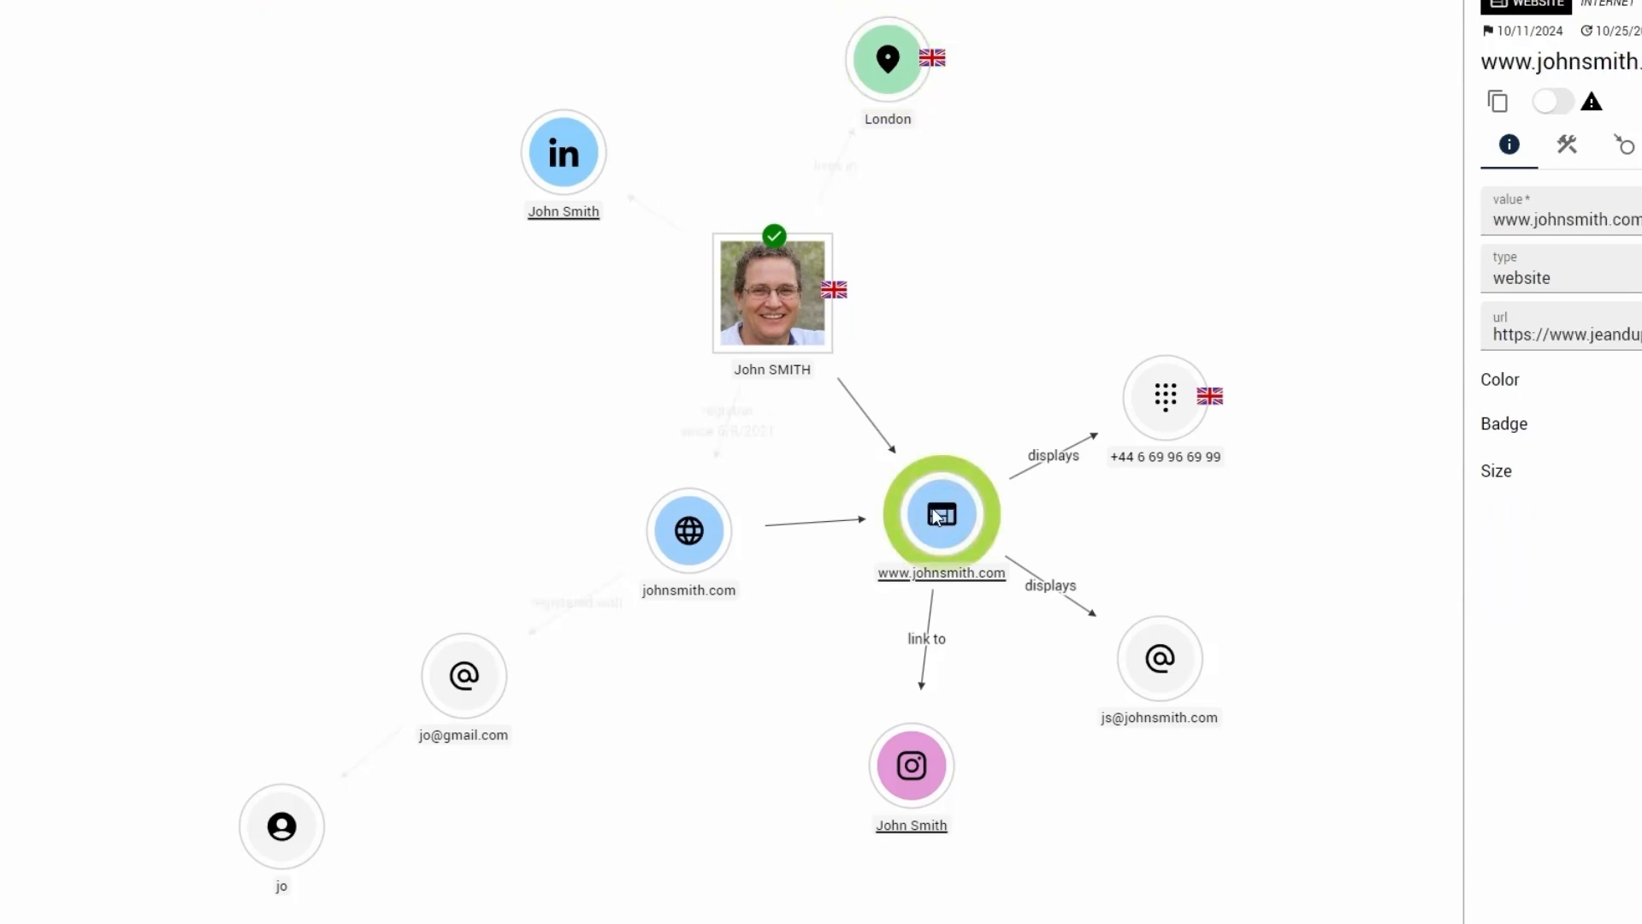
{"action": "left_click", "coordinate": [712, 530]}
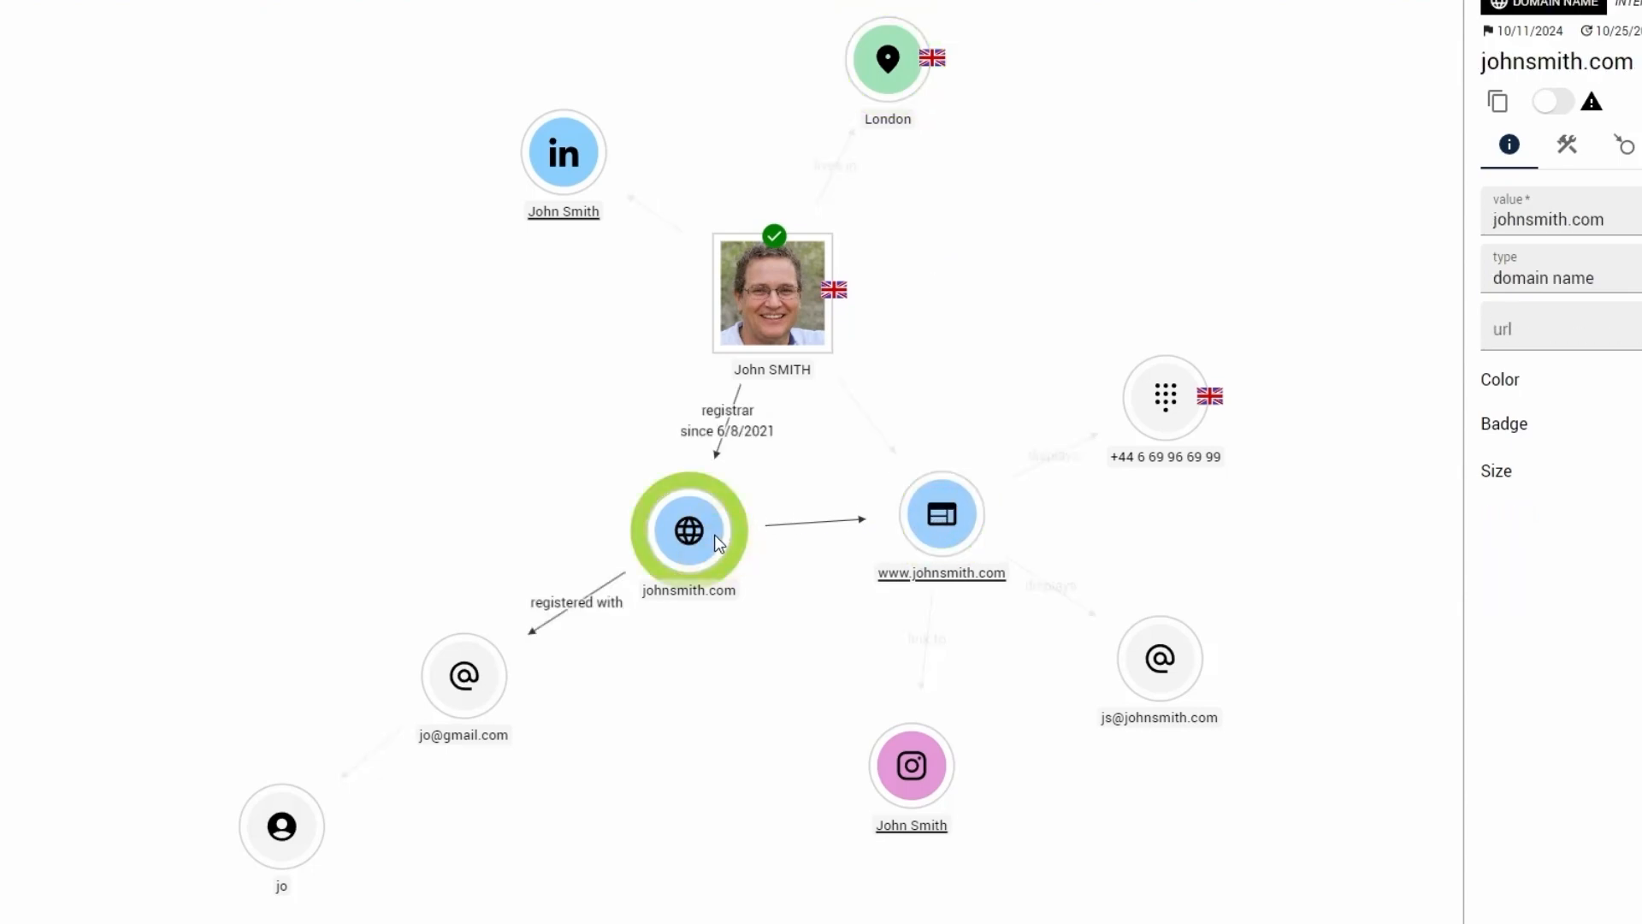
{"action": "left_click", "coordinate": [583, 601]}
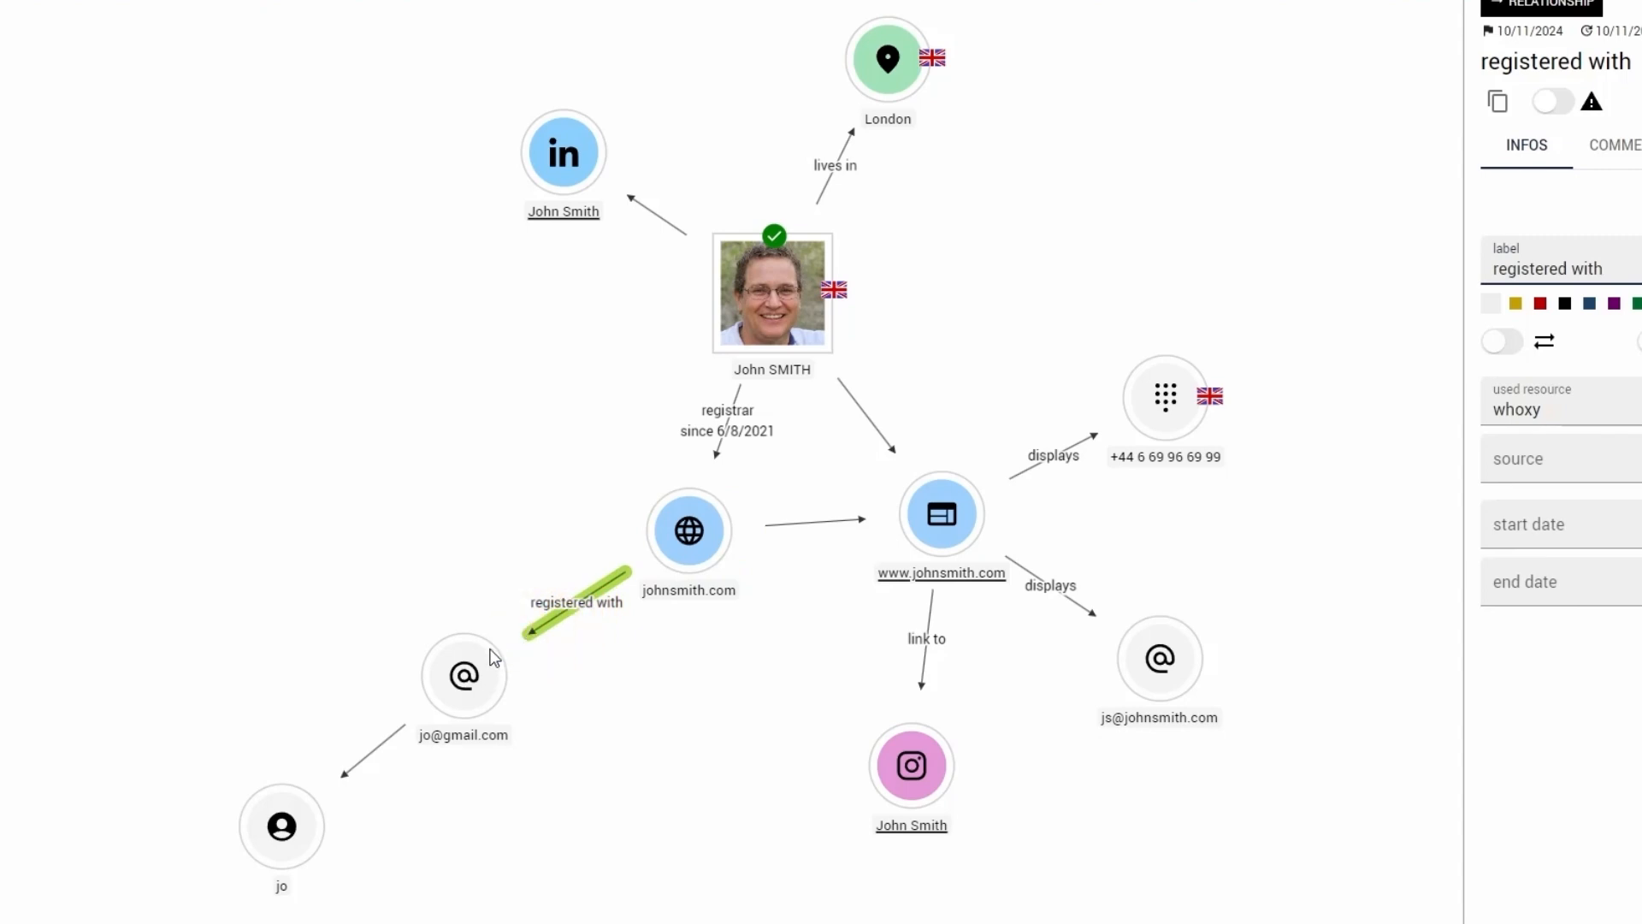
{"action": "left_click", "coordinate": [476, 683]}
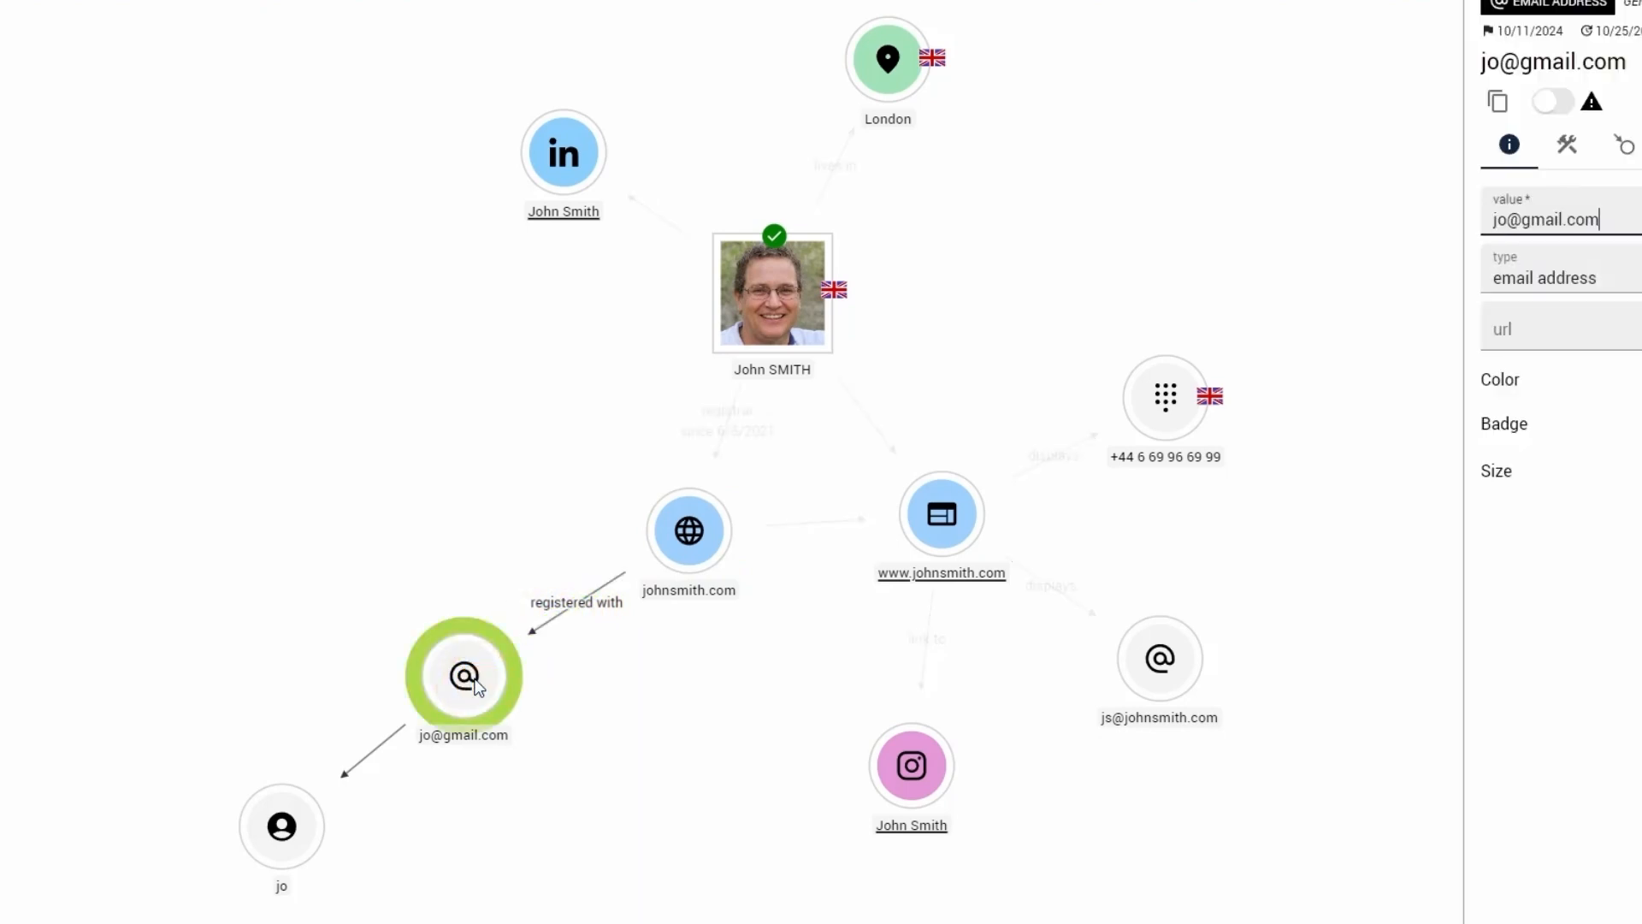
{"action": "left_click", "coordinate": [396, 733]}
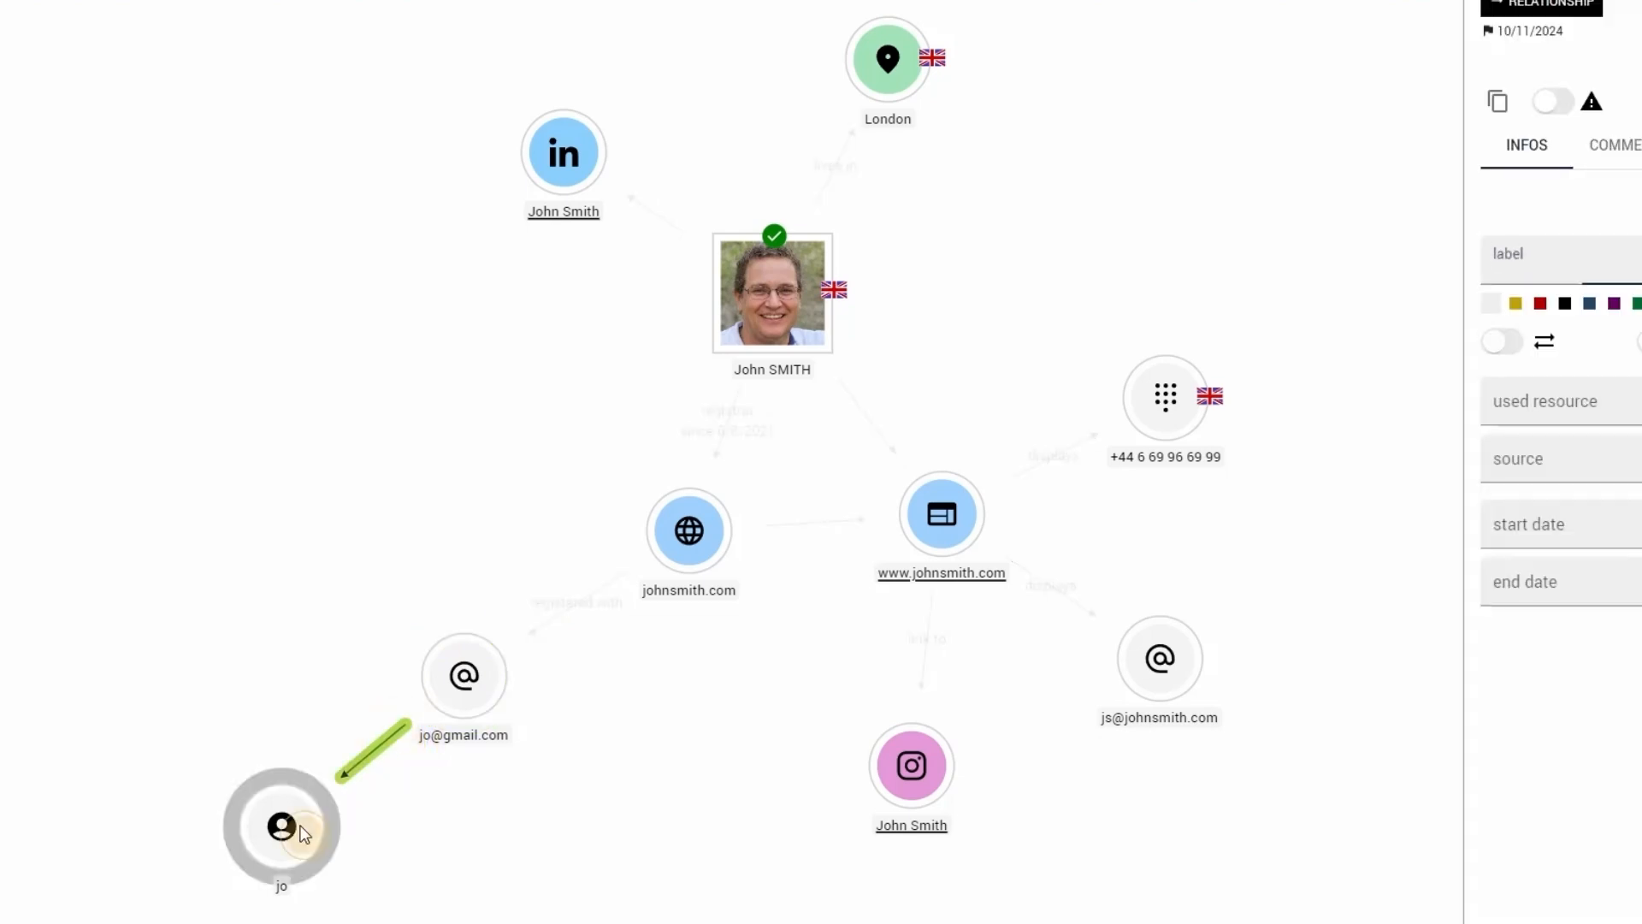
{"action": "left_click", "coordinate": [368, 782]}
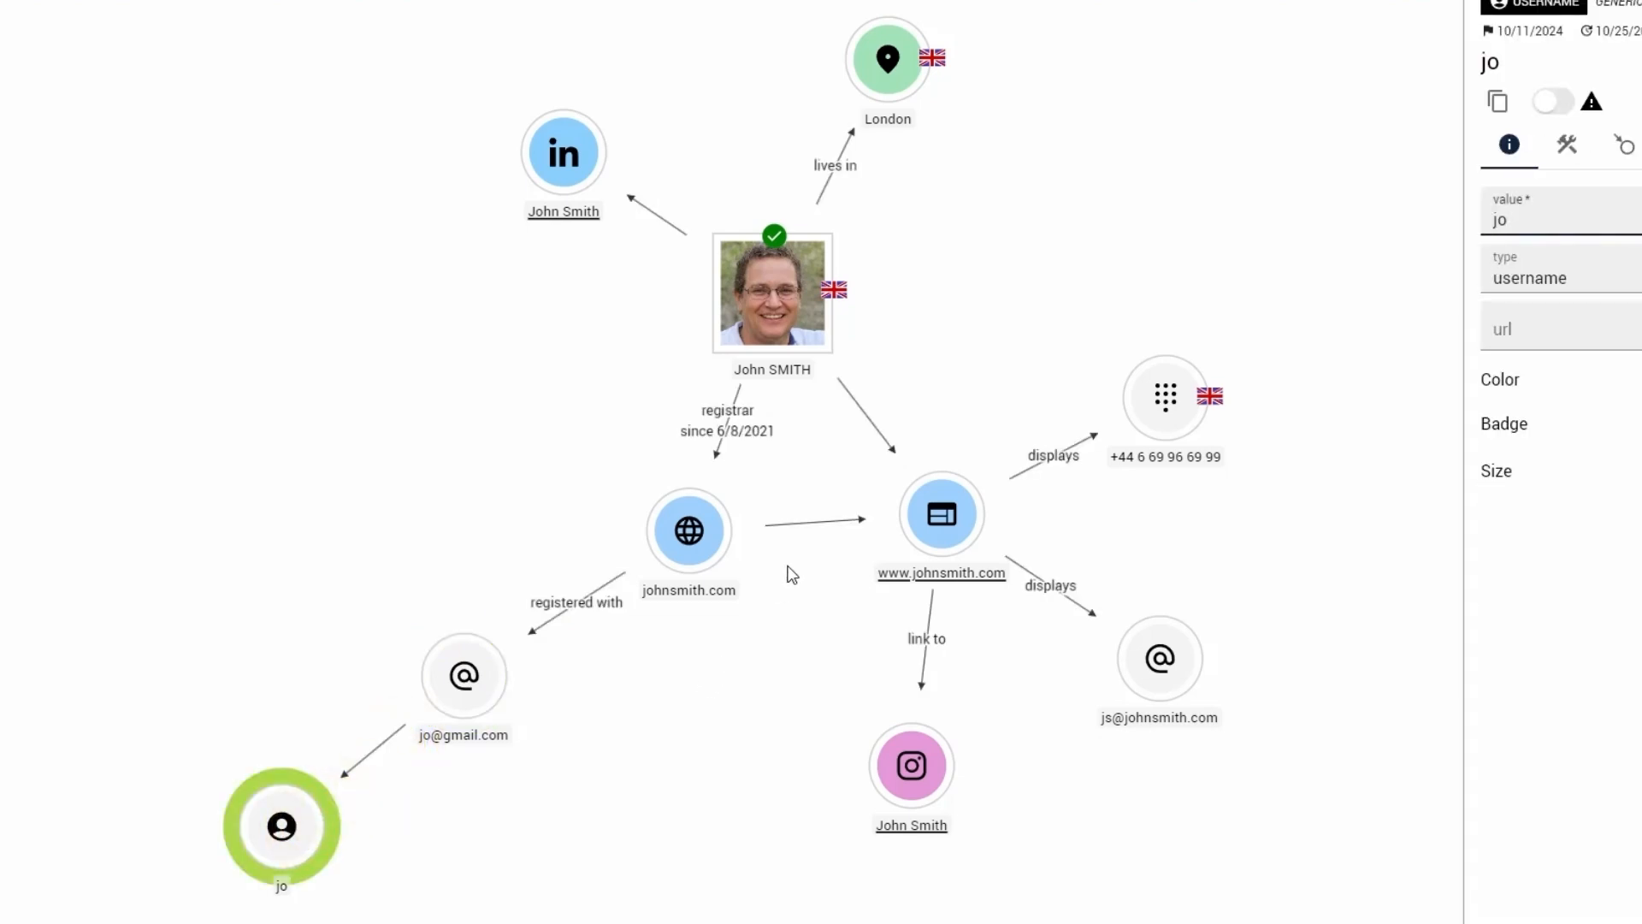
- Examine the website entity's links to the Instagram account, the displayed e-mail address and the displayed phone number, and clear the selection
{"action": "left_click", "coordinate": [908, 517]}
{"action": "left_click", "coordinate": [927, 676]}
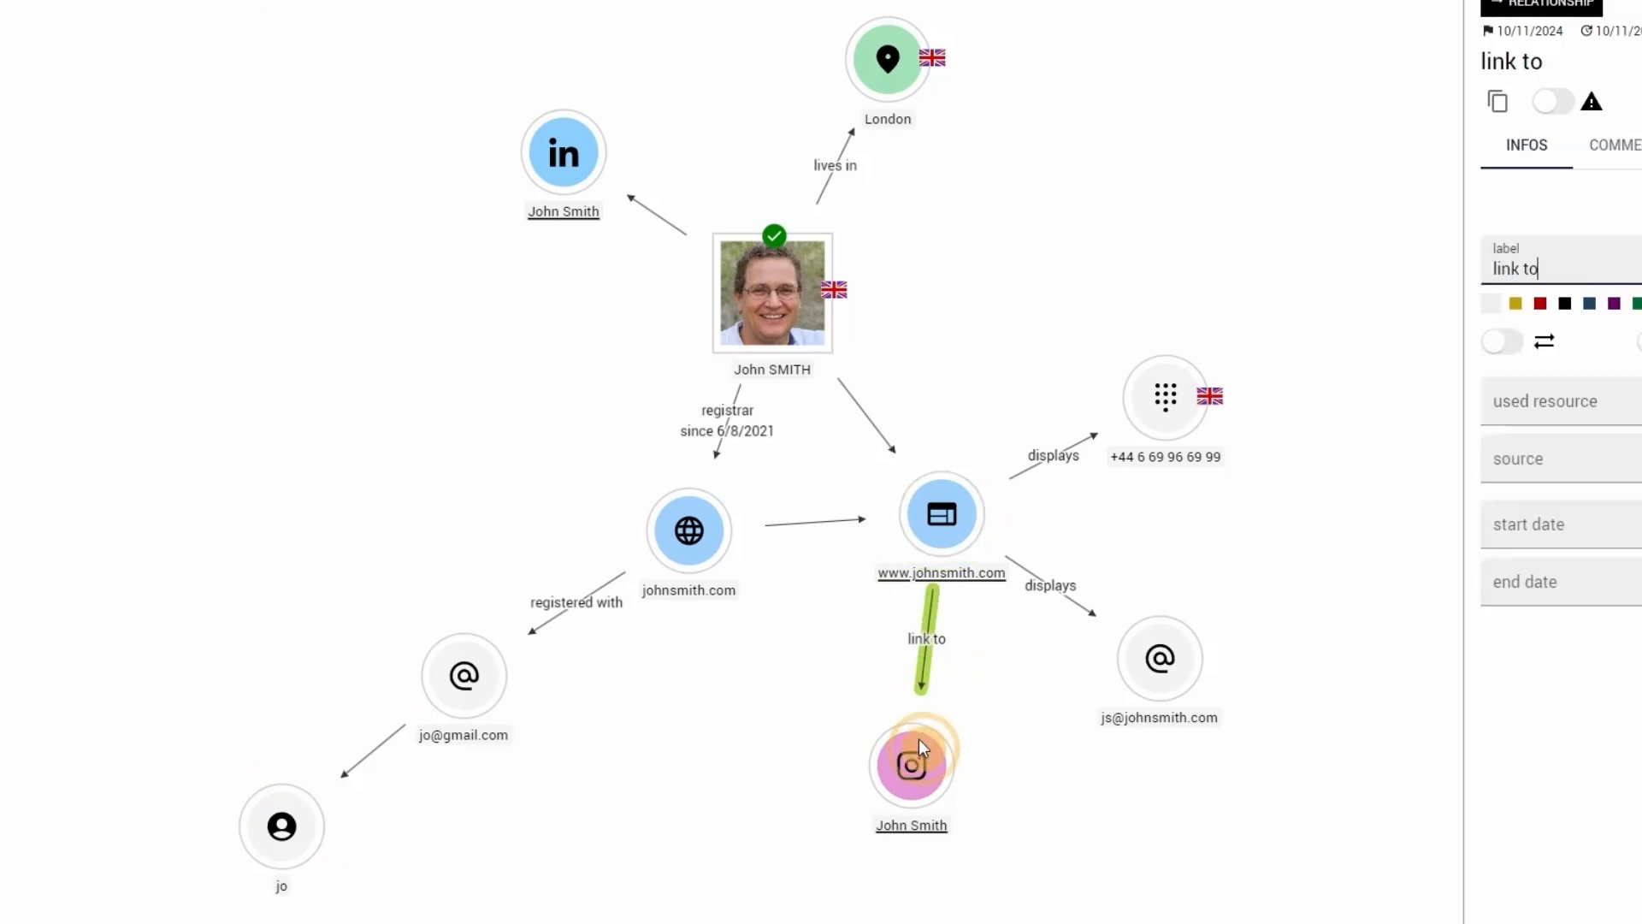
{"action": "left_click", "coordinate": [915, 745]}
{"action": "left_click", "coordinate": [1026, 571]}
{"action": "left_click", "coordinate": [1163, 671]}
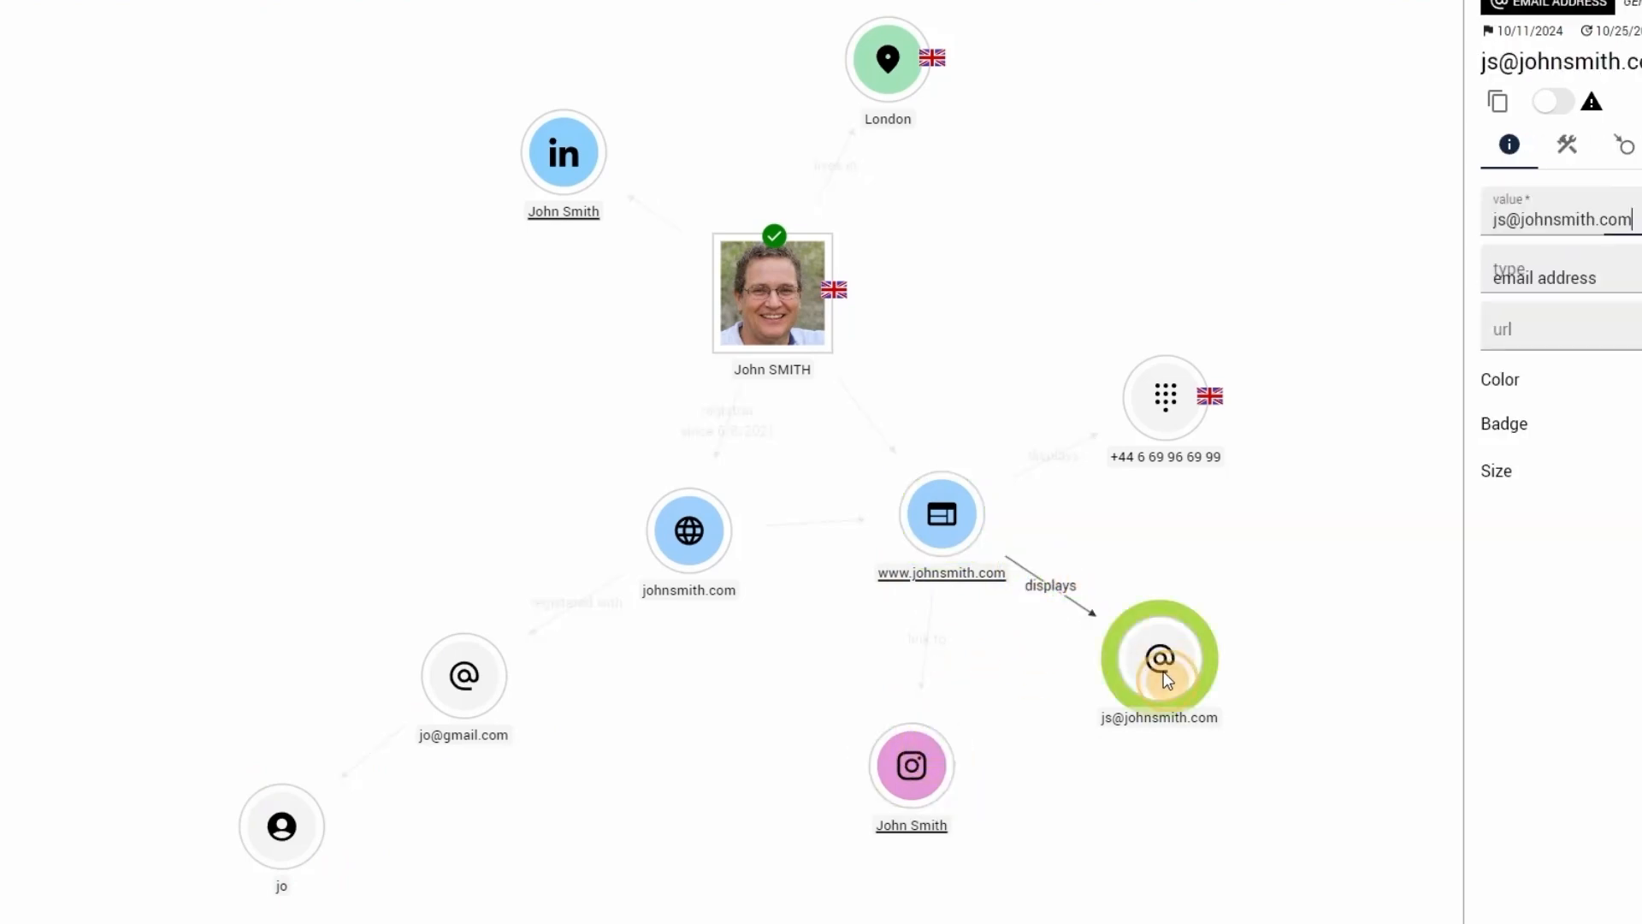
{"action": "left_click", "coordinate": [1065, 460]}
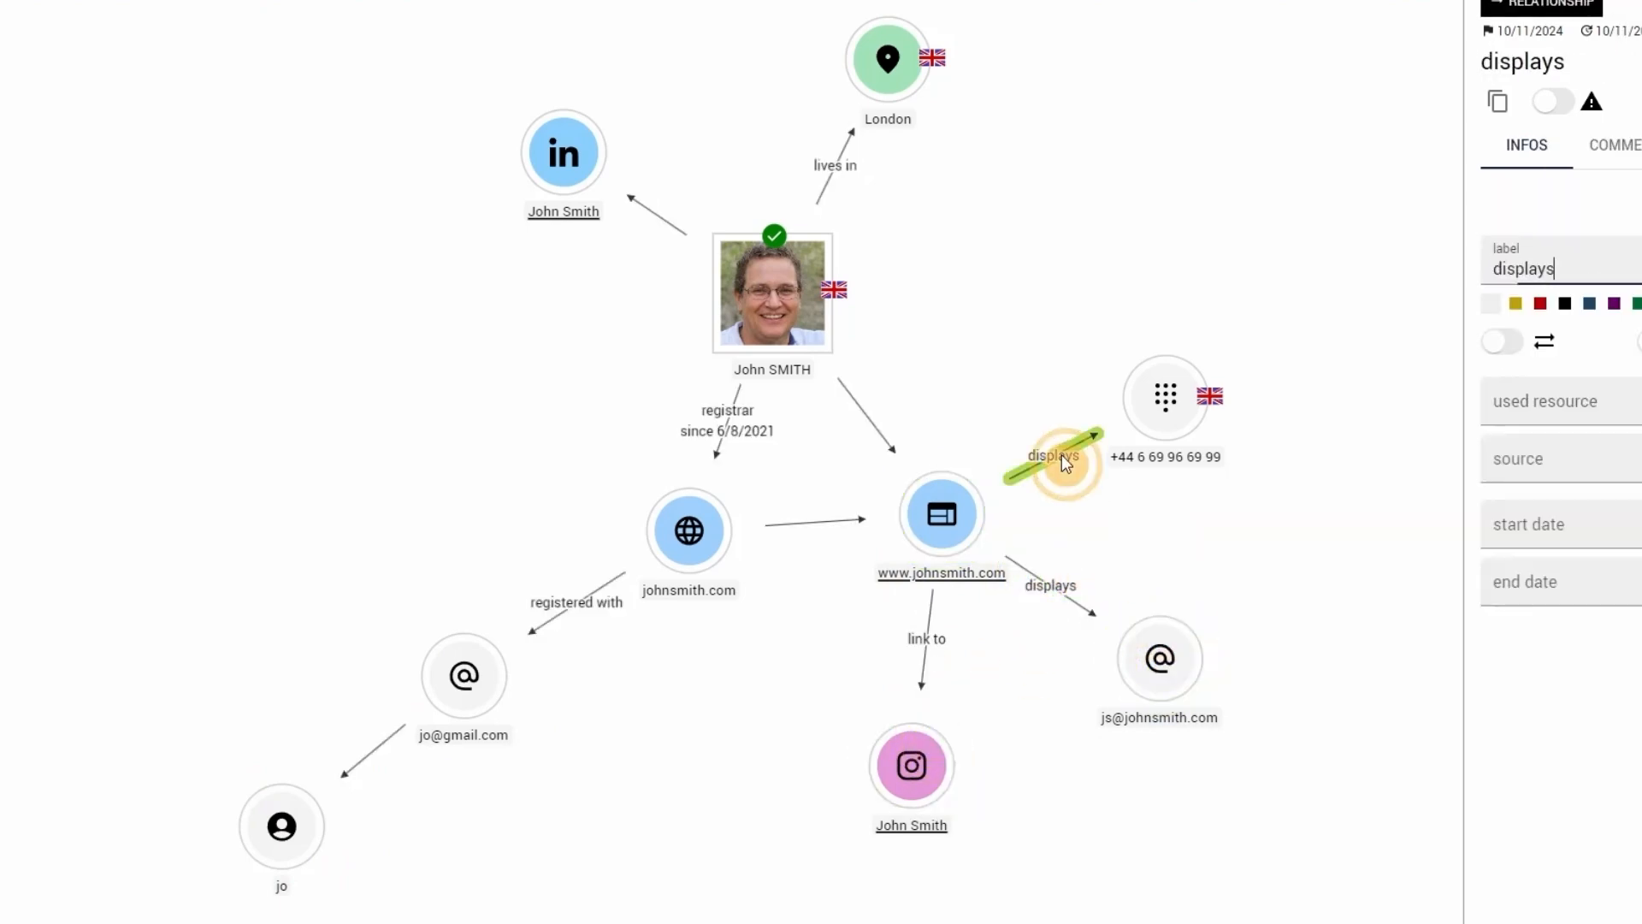
{"action": "left_click", "coordinate": [1163, 412]}
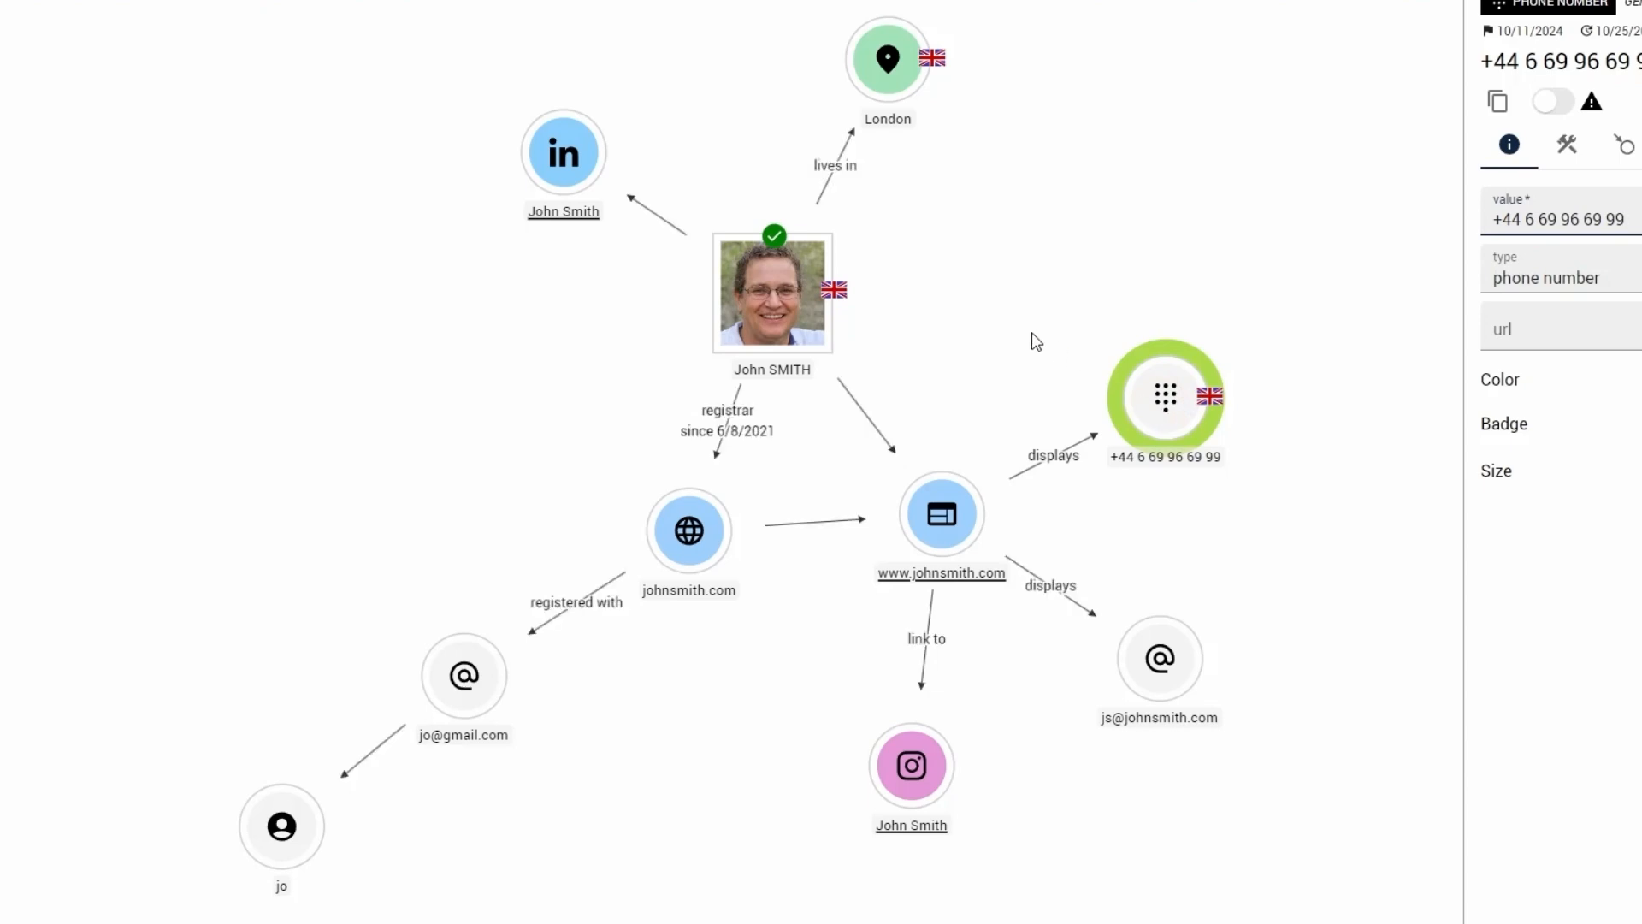
{"action": "left_click", "coordinate": [967, 338]}
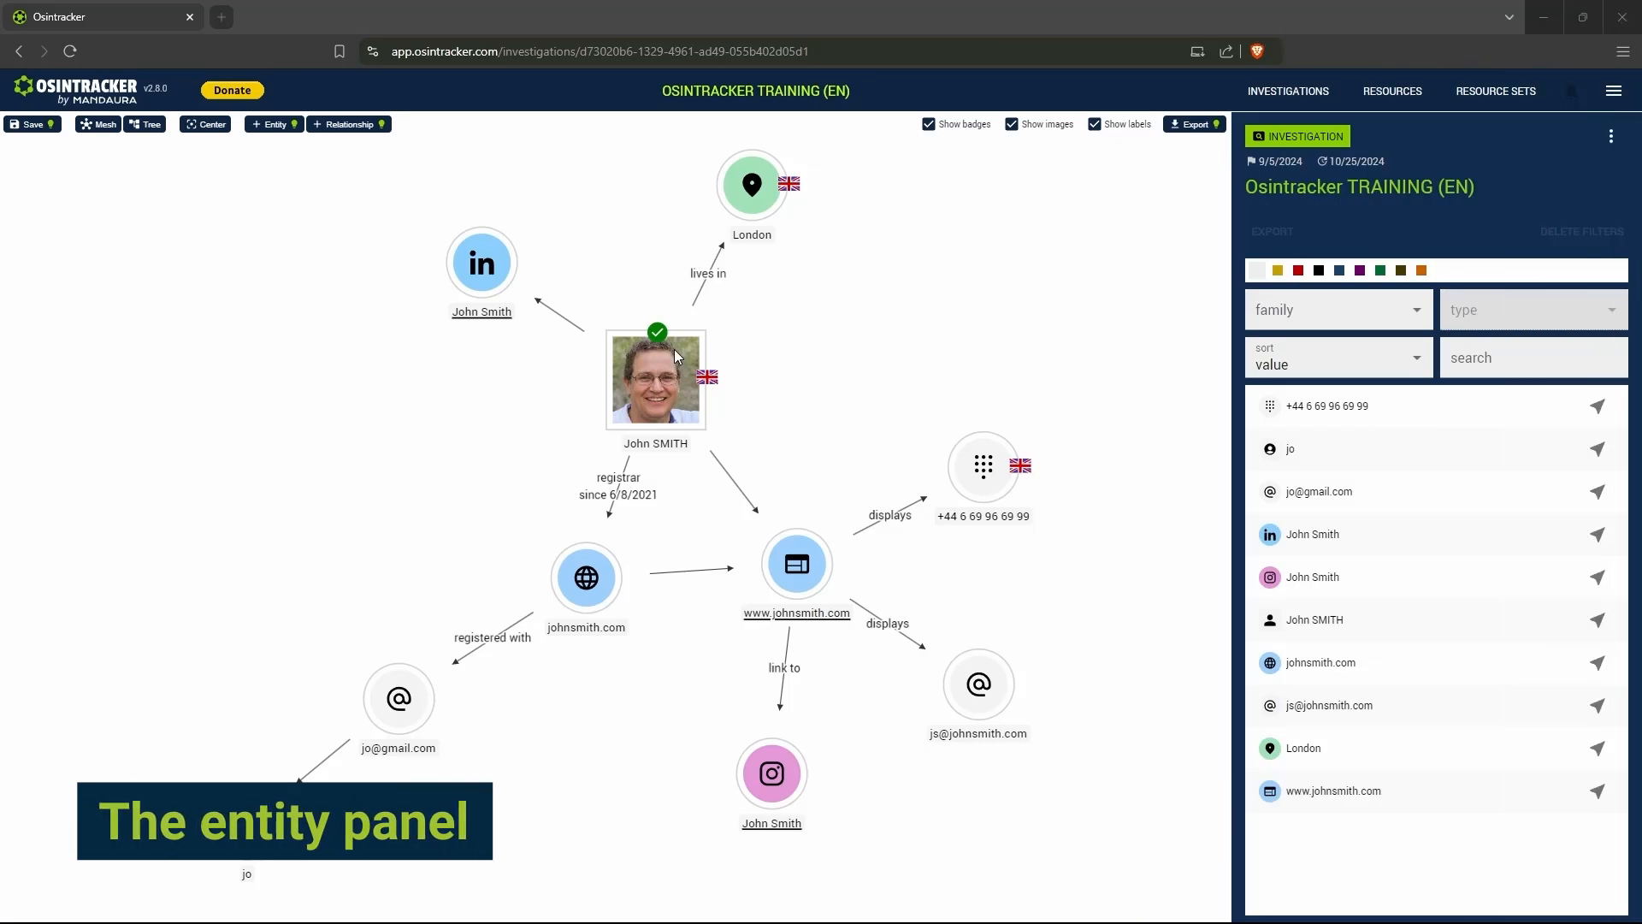
- Open the details of the e-mail entity registered with the domain and examine its value field
{"action": "left_click", "coordinate": [400, 698]}
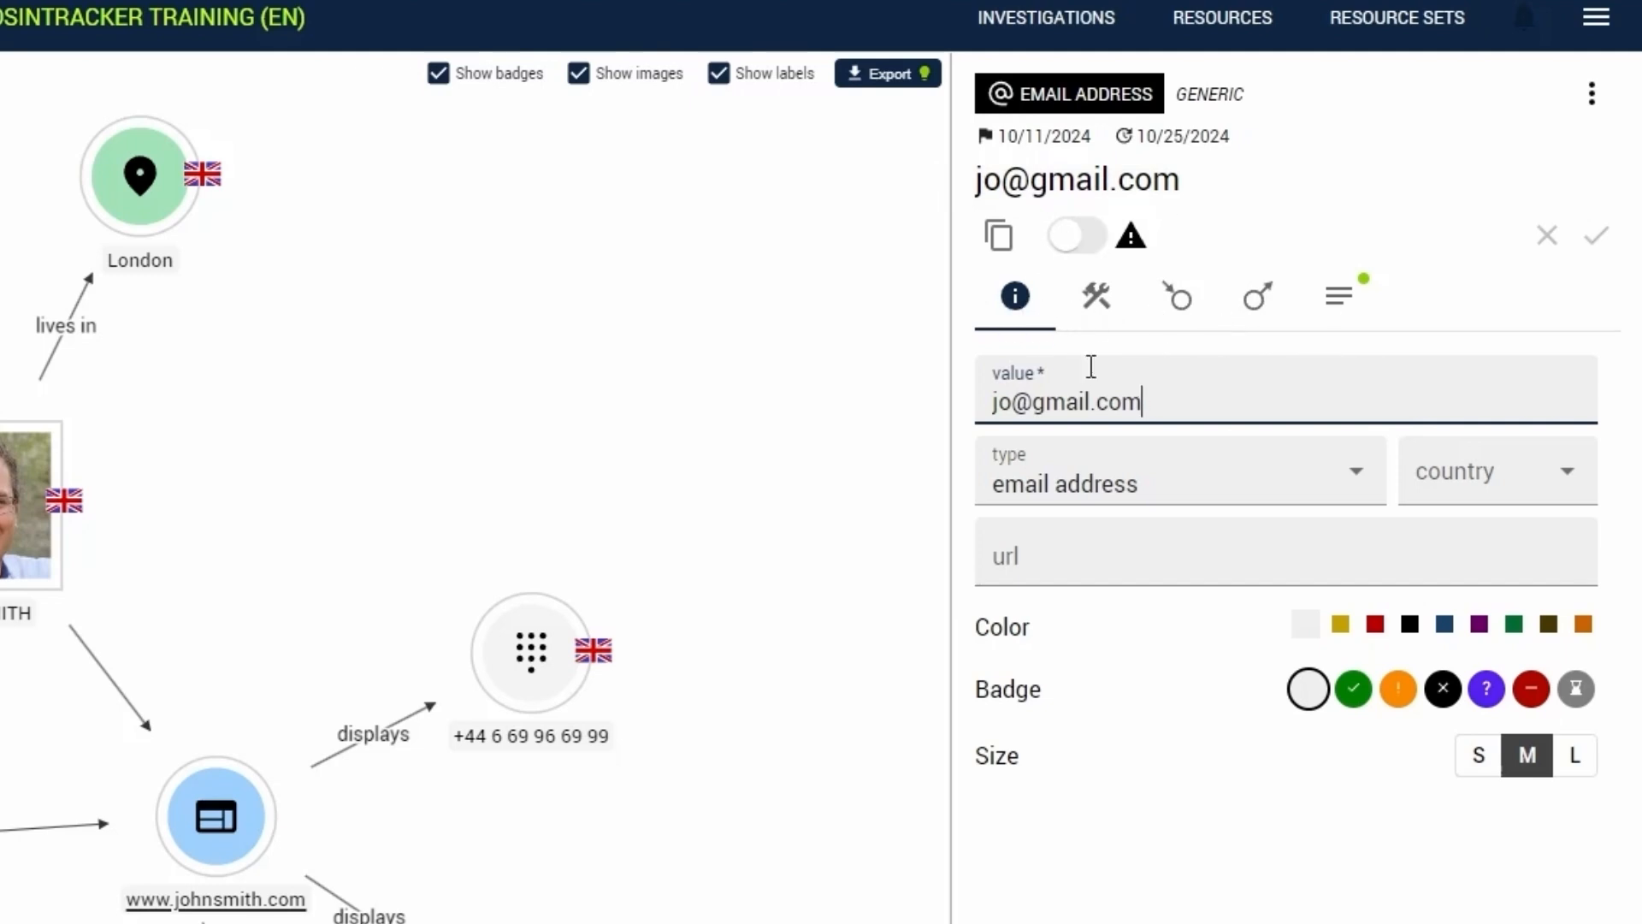
{"action": "left_click", "coordinate": [1158, 399]}
{"action": "double_click", "coordinate": [1158, 399]}
{"action": "left_click", "coordinate": [1220, 399]}
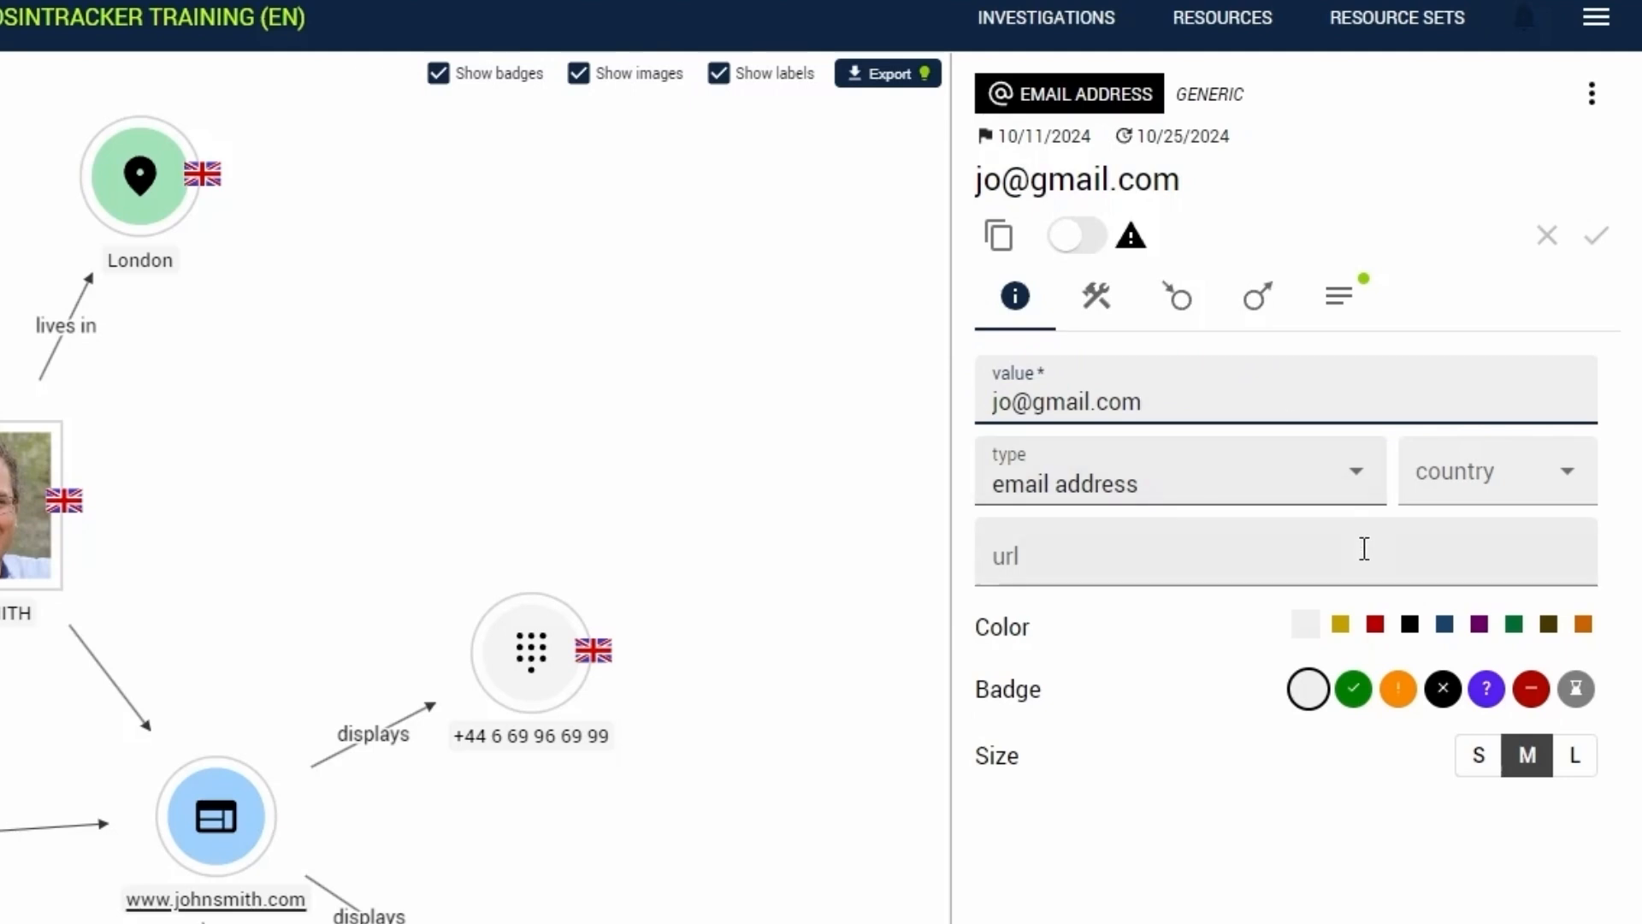
- Try a red color and the green check badge on the e-mail entity, and discard both changes
{"action": "left_click", "coordinate": [1374, 631]}
{"action": "left_click", "coordinate": [1353, 689]}
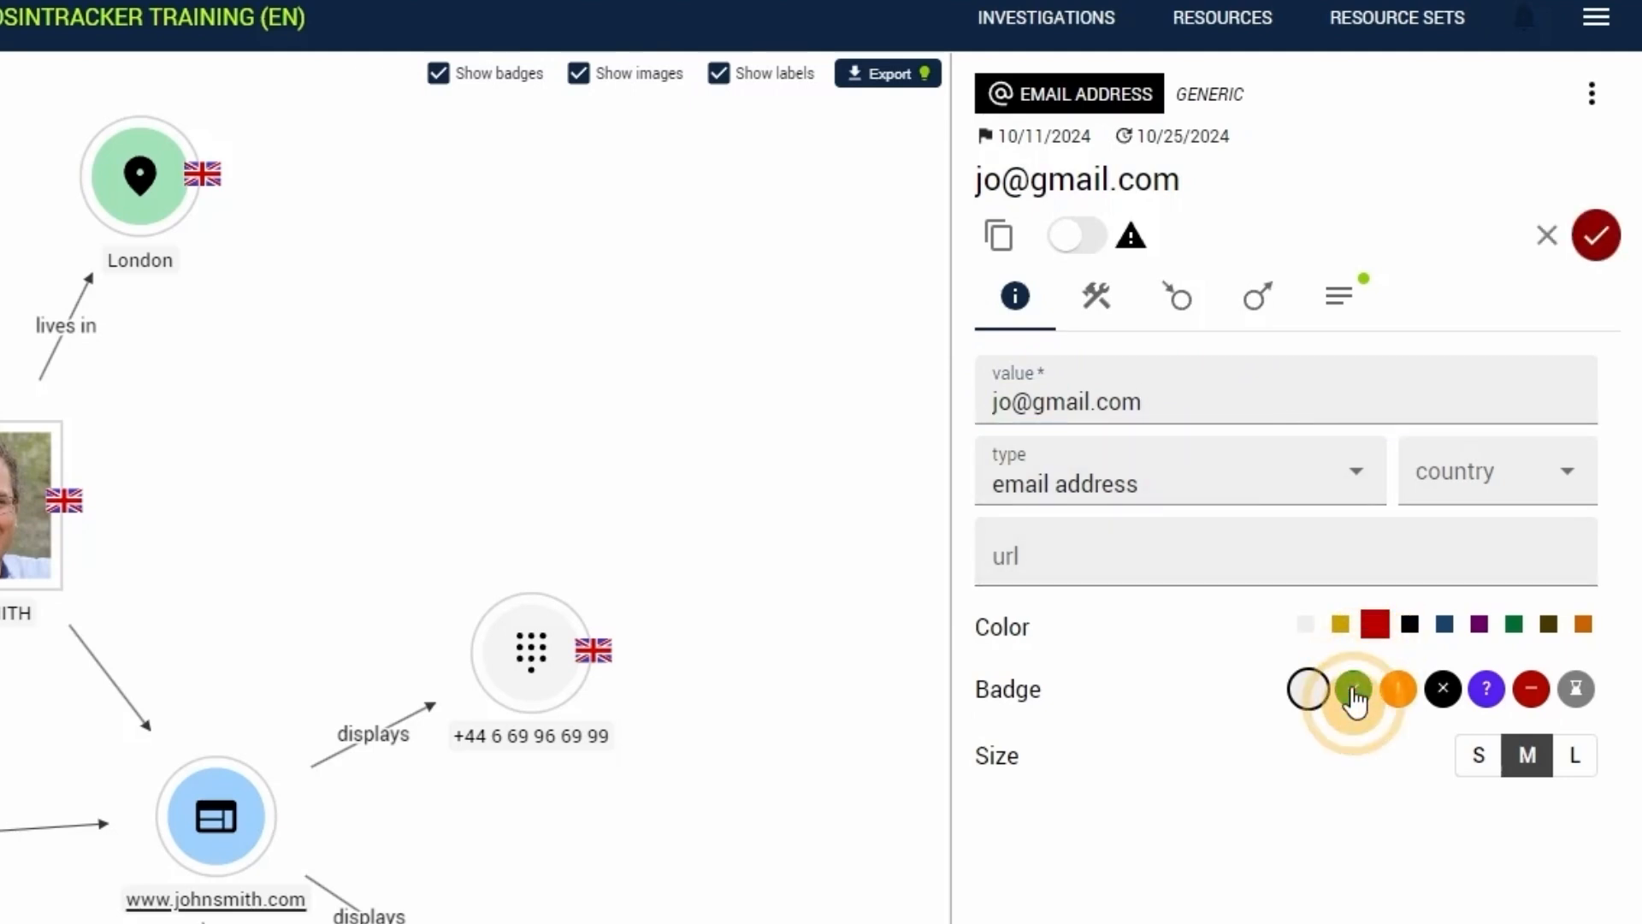
{"action": "left_click", "coordinate": [1548, 250]}
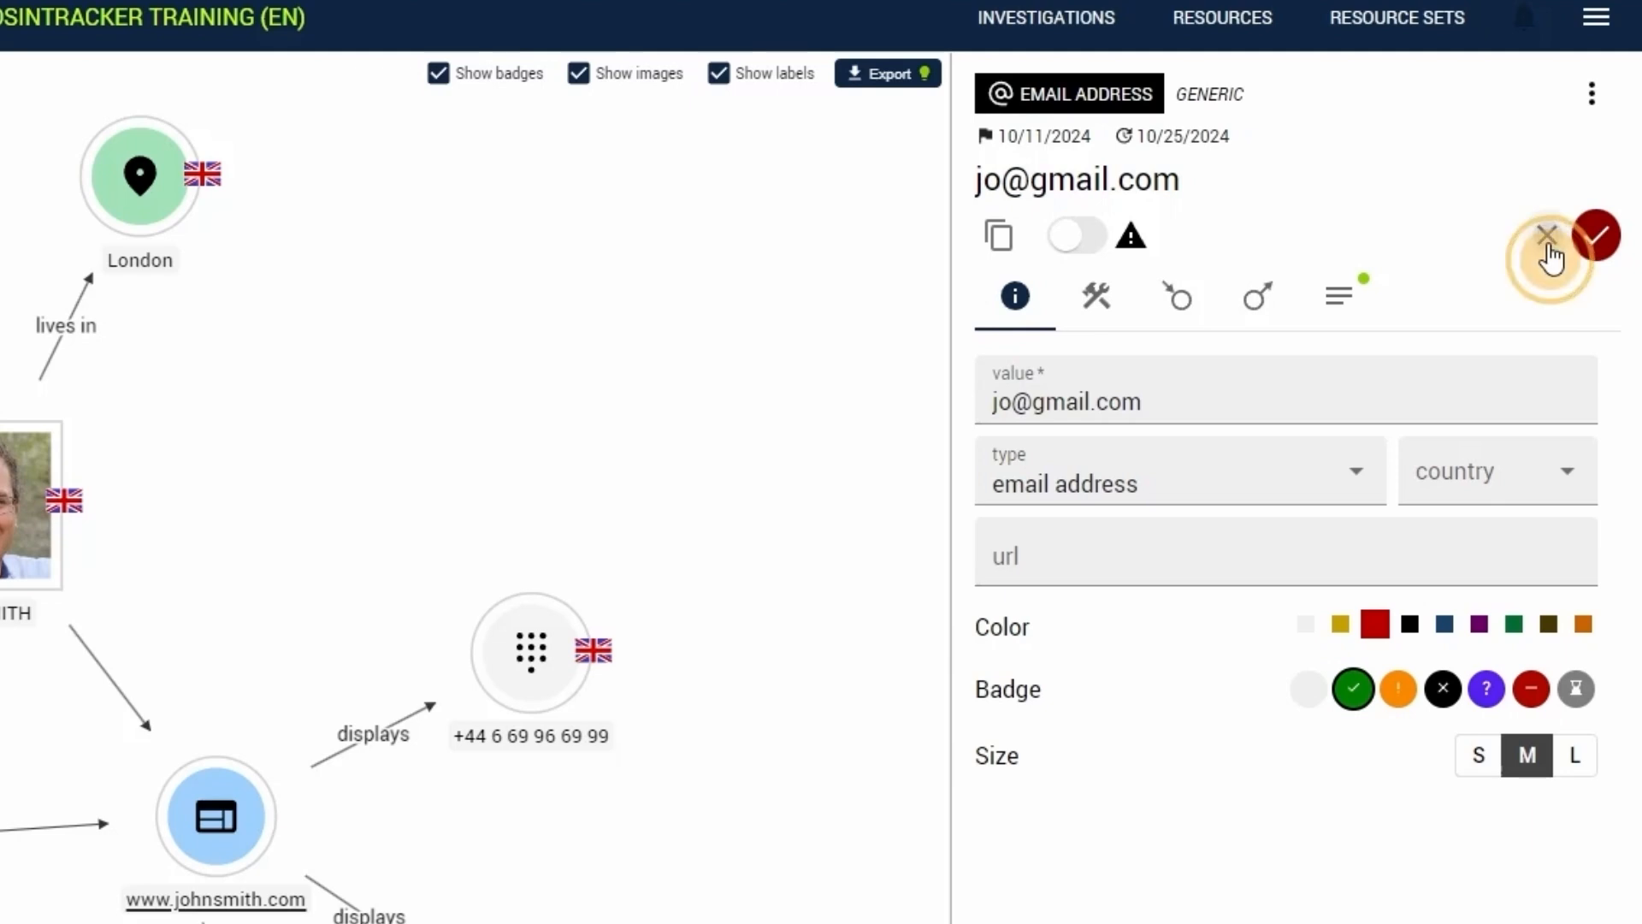
- Browse the resources available for the e-mail entity, and view the dehashed.com site before returning to the investigation
{"action": "left_click", "coordinate": [1114, 320]}
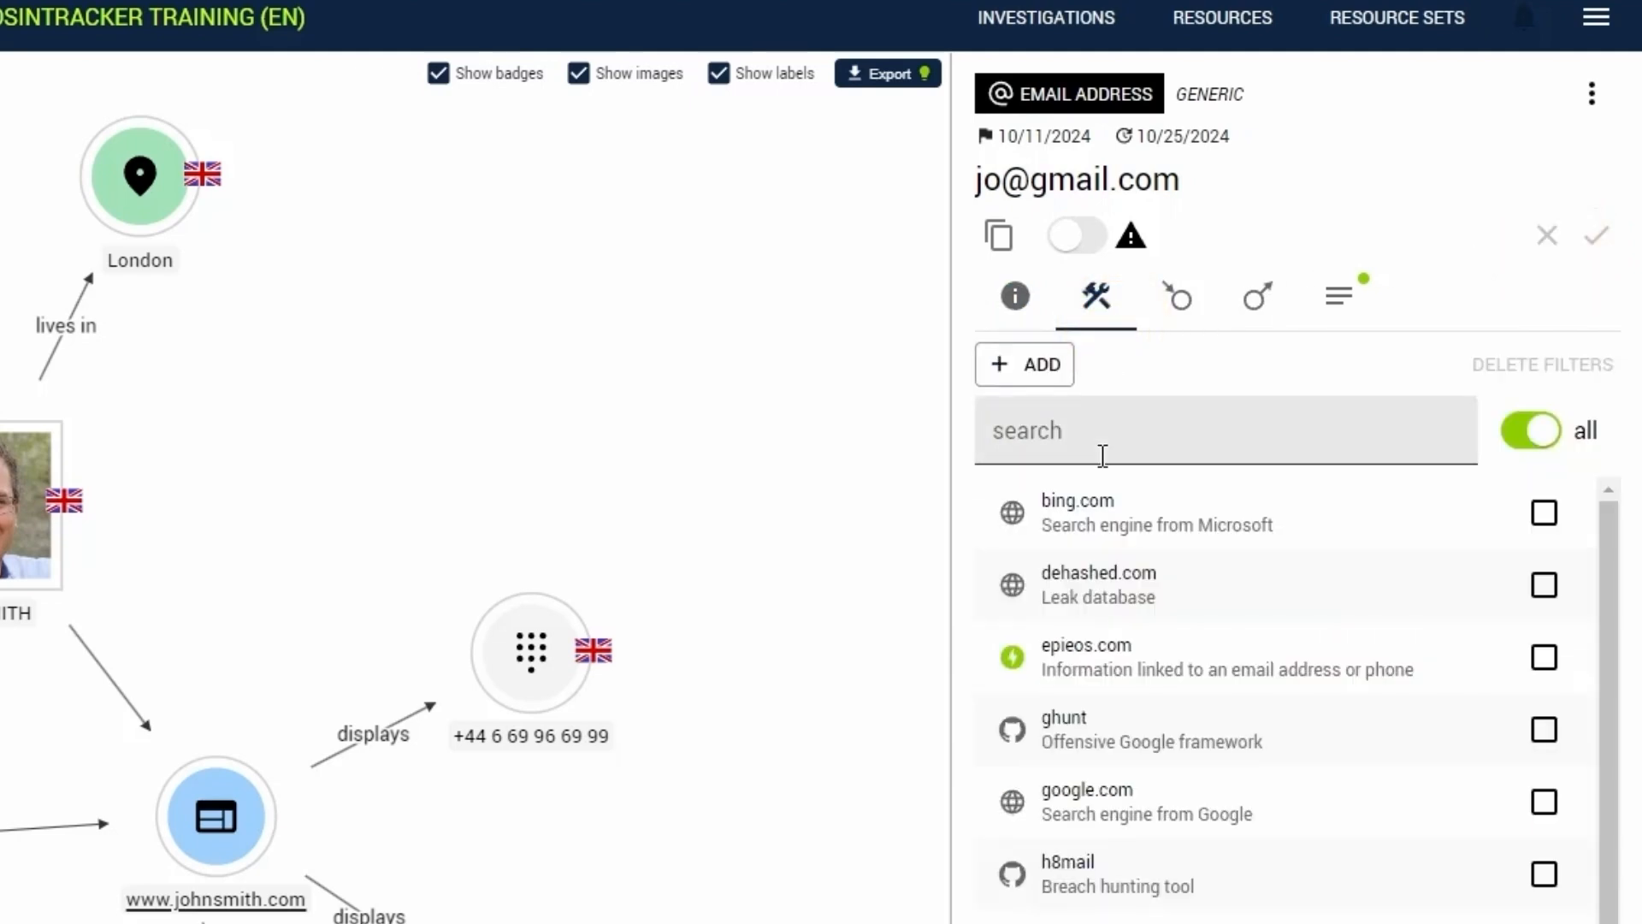
{"action": "scroll", "coordinate": [1087, 561], "scroll_direction": "down", "scroll_amount": 1}
{"action": "scroll", "coordinate": [1087, 560], "scroll_direction": "down", "scroll_amount": 1}
{"action": "scroll", "coordinate": [1088, 547], "scroll_direction": "up", "scroll_amount": 3}
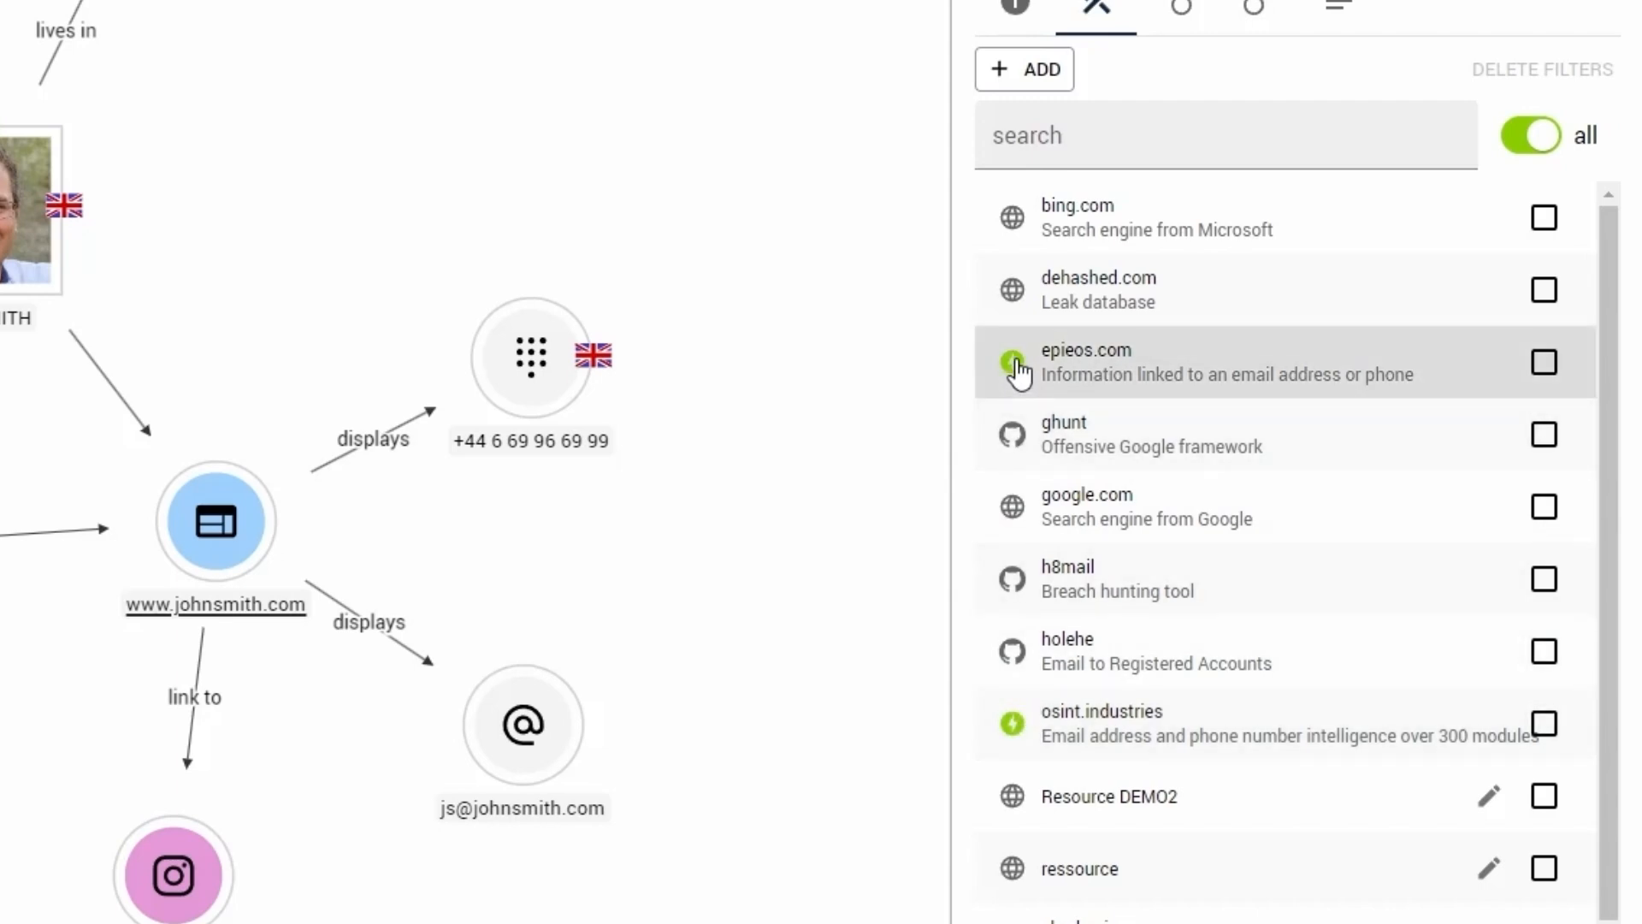
{"action": "left_click", "coordinate": [1060, 278]}
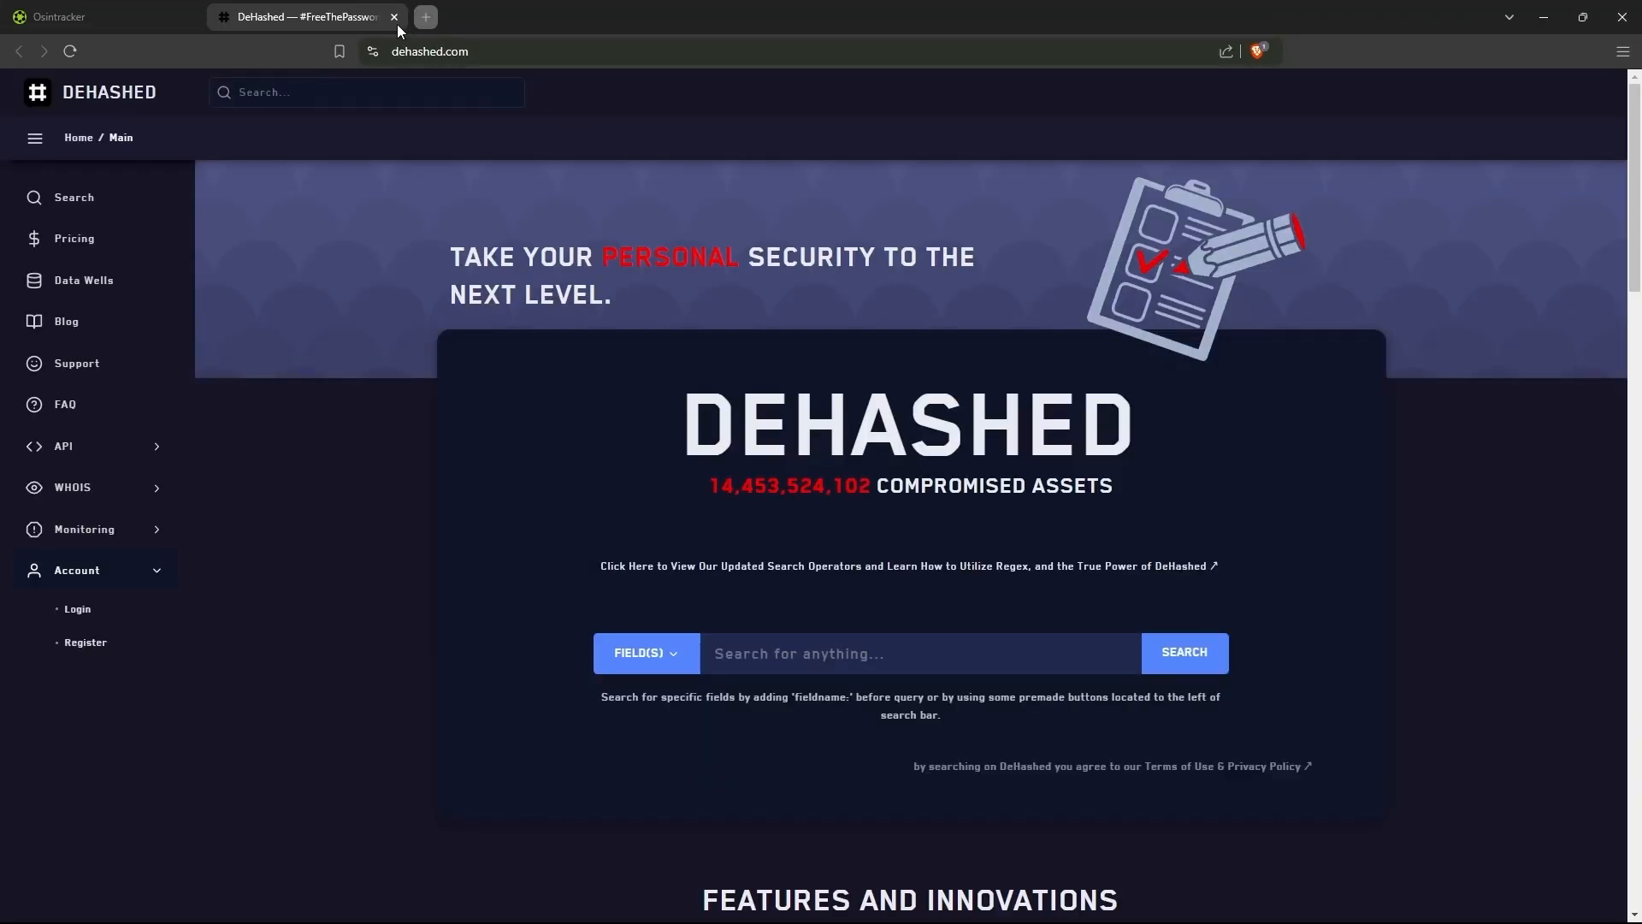
{"action": "left_click", "coordinate": [397, 24]}
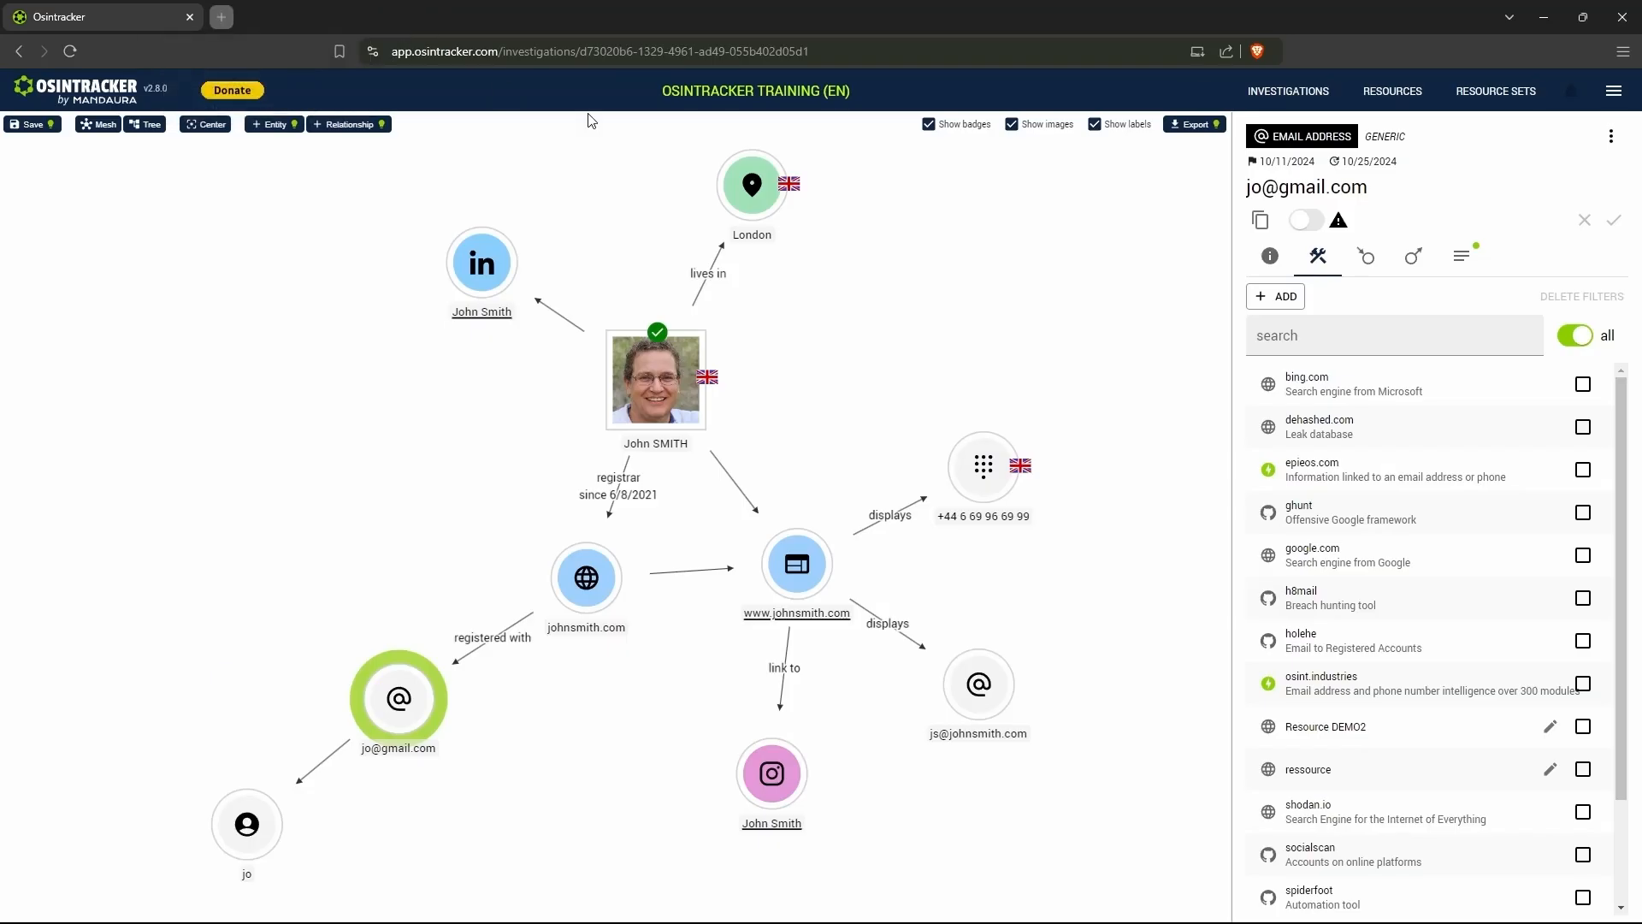
- Examine the Call API and Load JSON File options of the epieos.com and osint.industries resources without running either
{"action": "left_click", "coordinate": [1266, 470]}
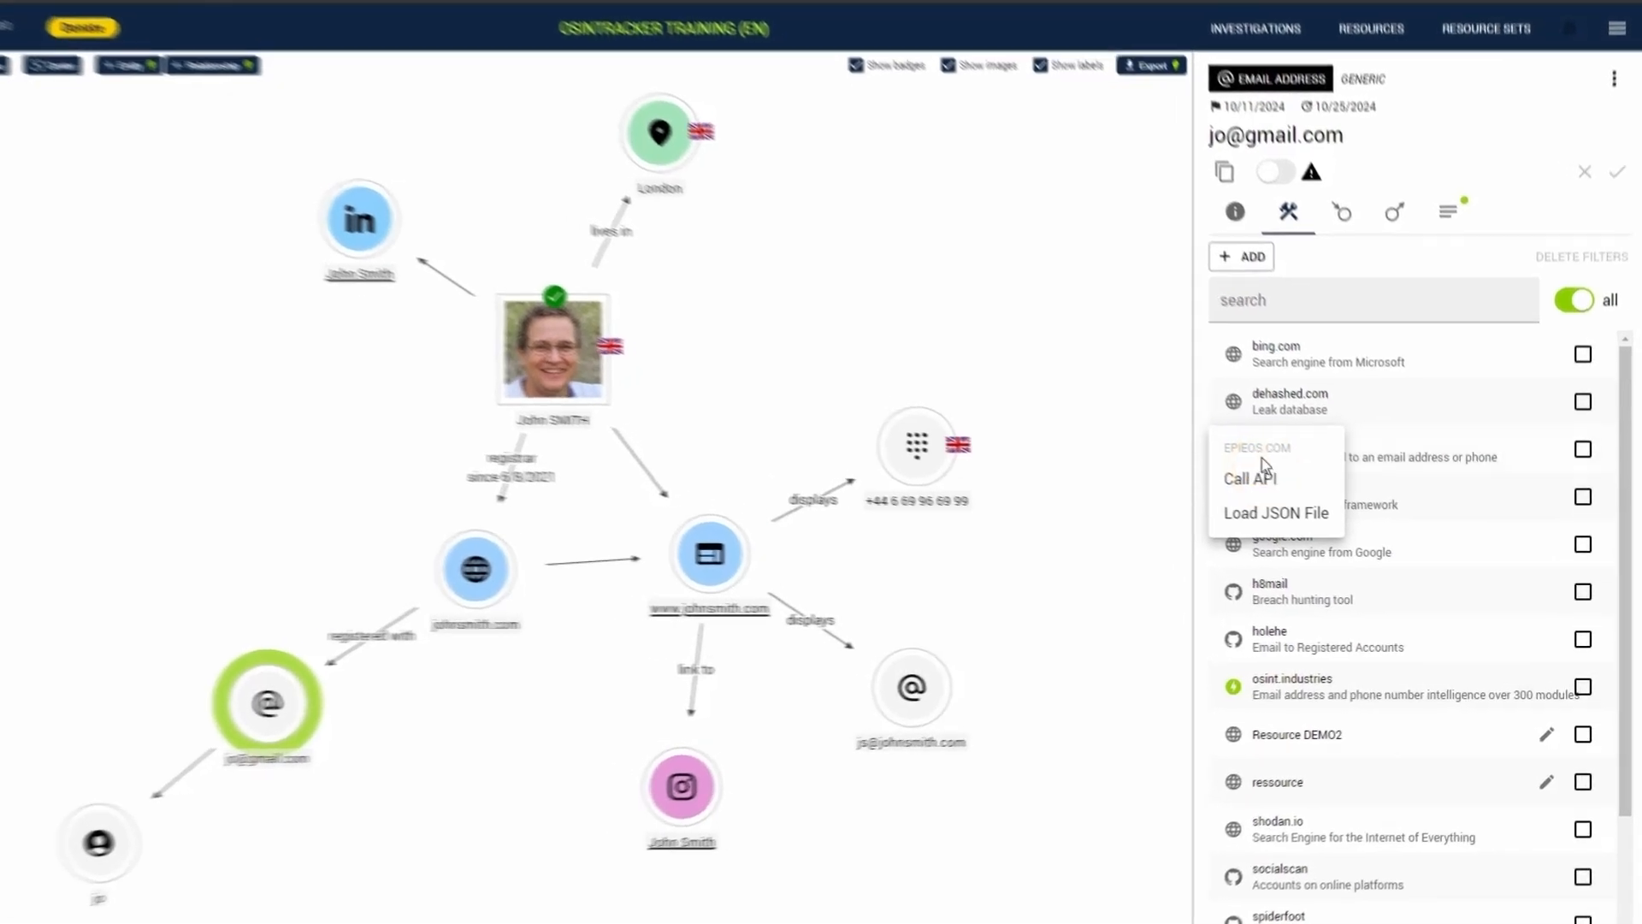
{"action": "left_click", "coordinate": [1224, 684]}
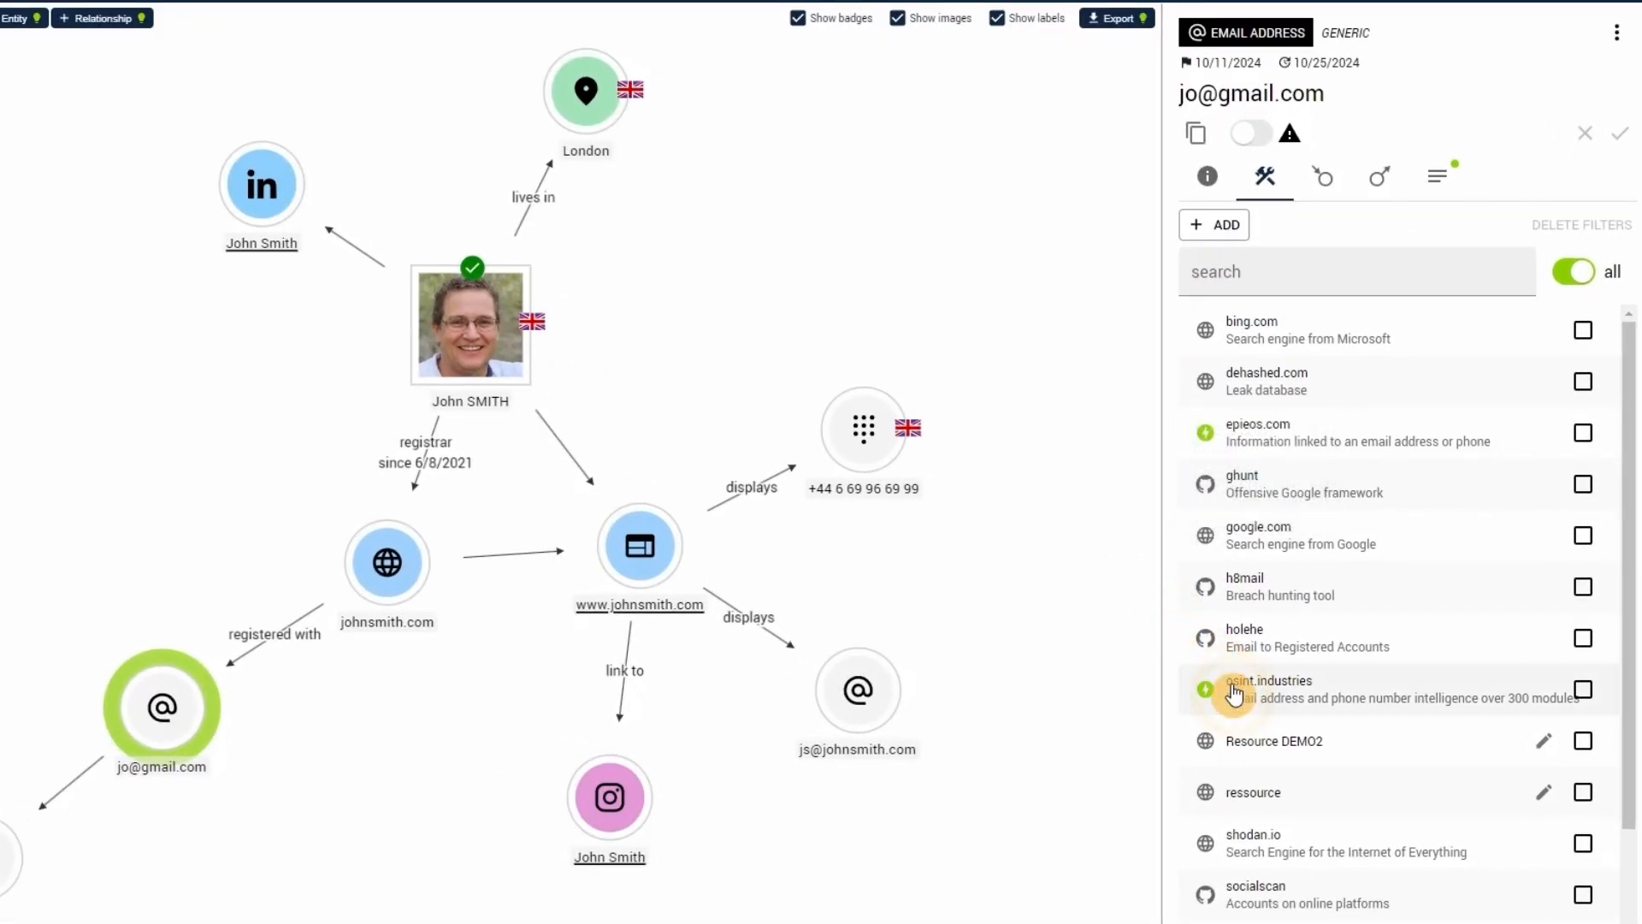
{"action": "left_click", "coordinate": [1230, 691]}
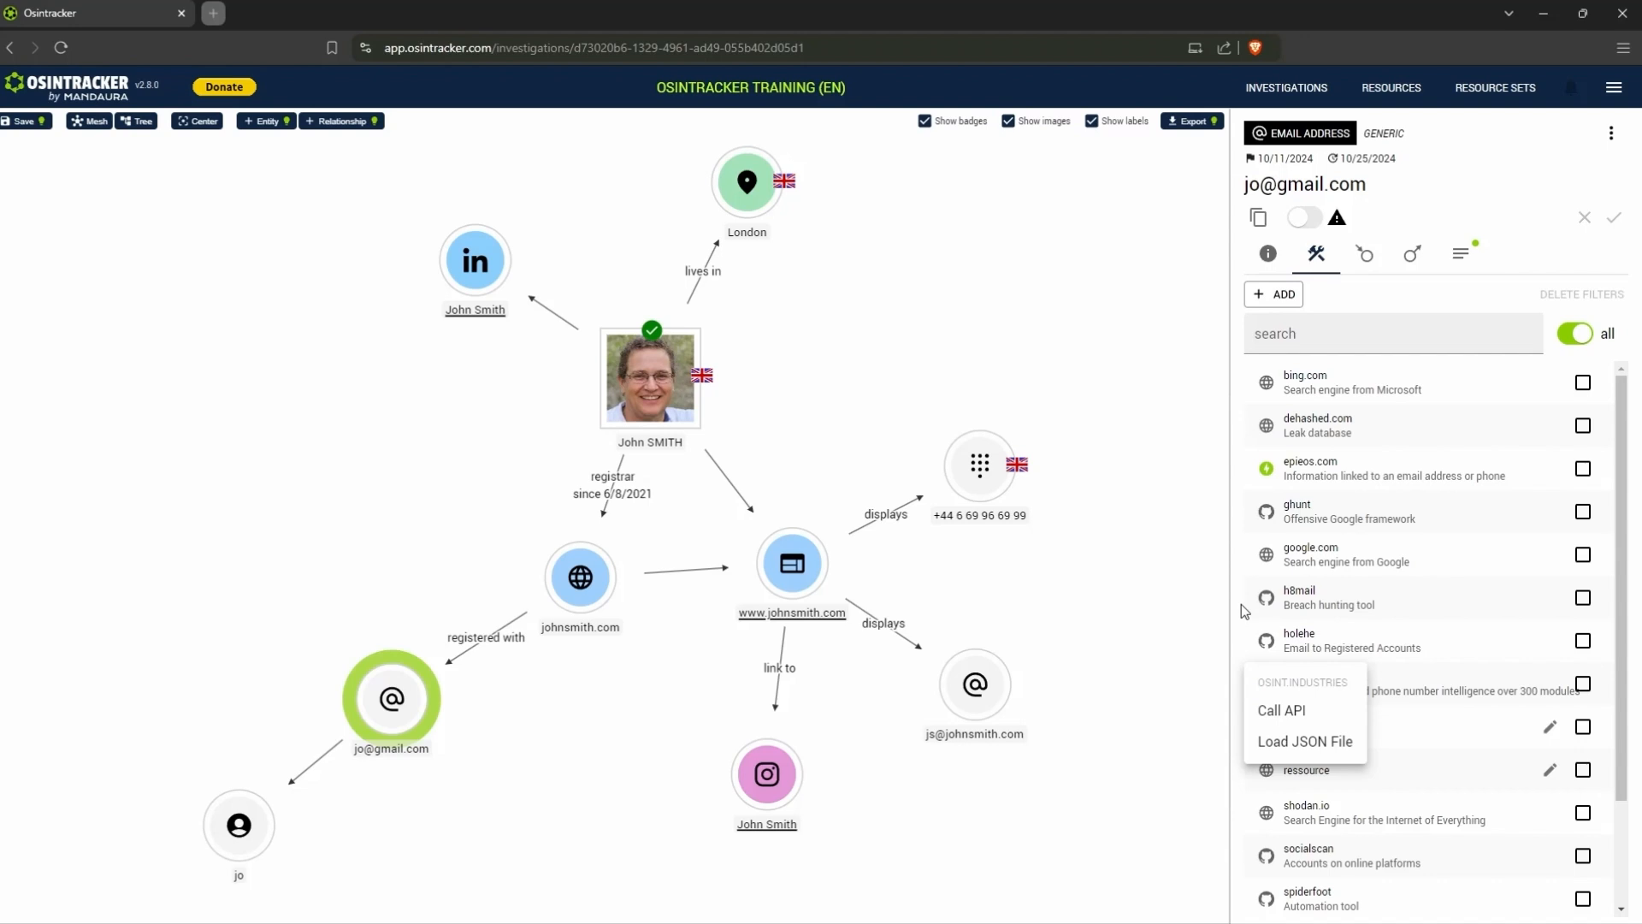
{"action": "left_click", "coordinate": [1244, 609]}
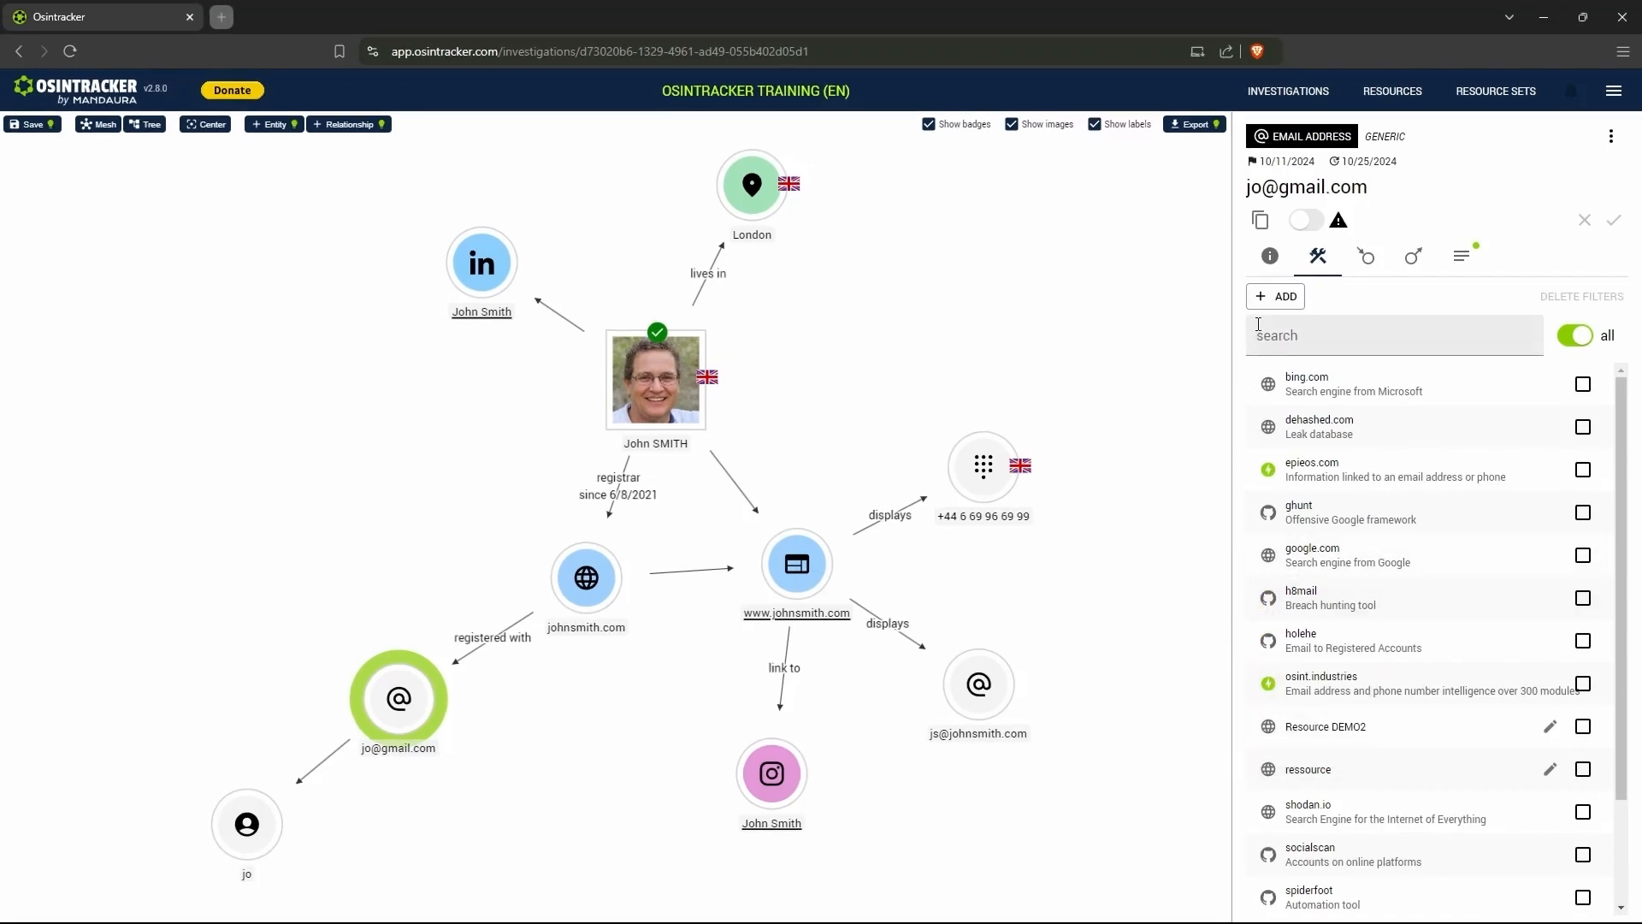
- Examine the form for adding a resource to the e-mail entity, and close it without adding anything
{"action": "left_click", "coordinate": [1276, 298]}
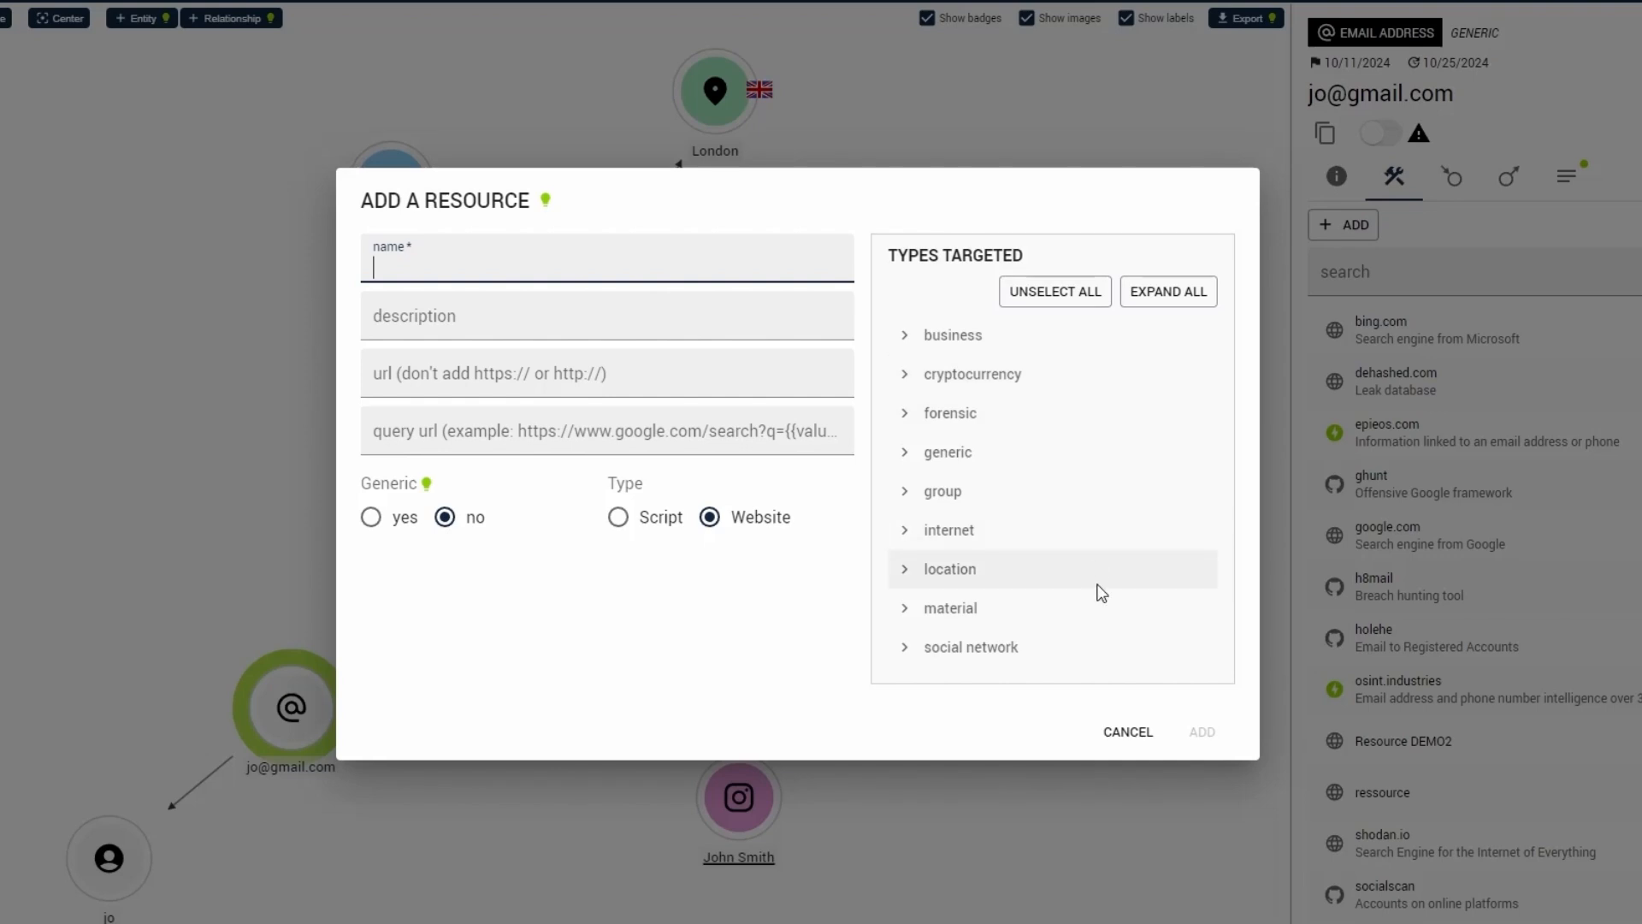
{"action": "left_click", "coordinate": [1126, 734]}
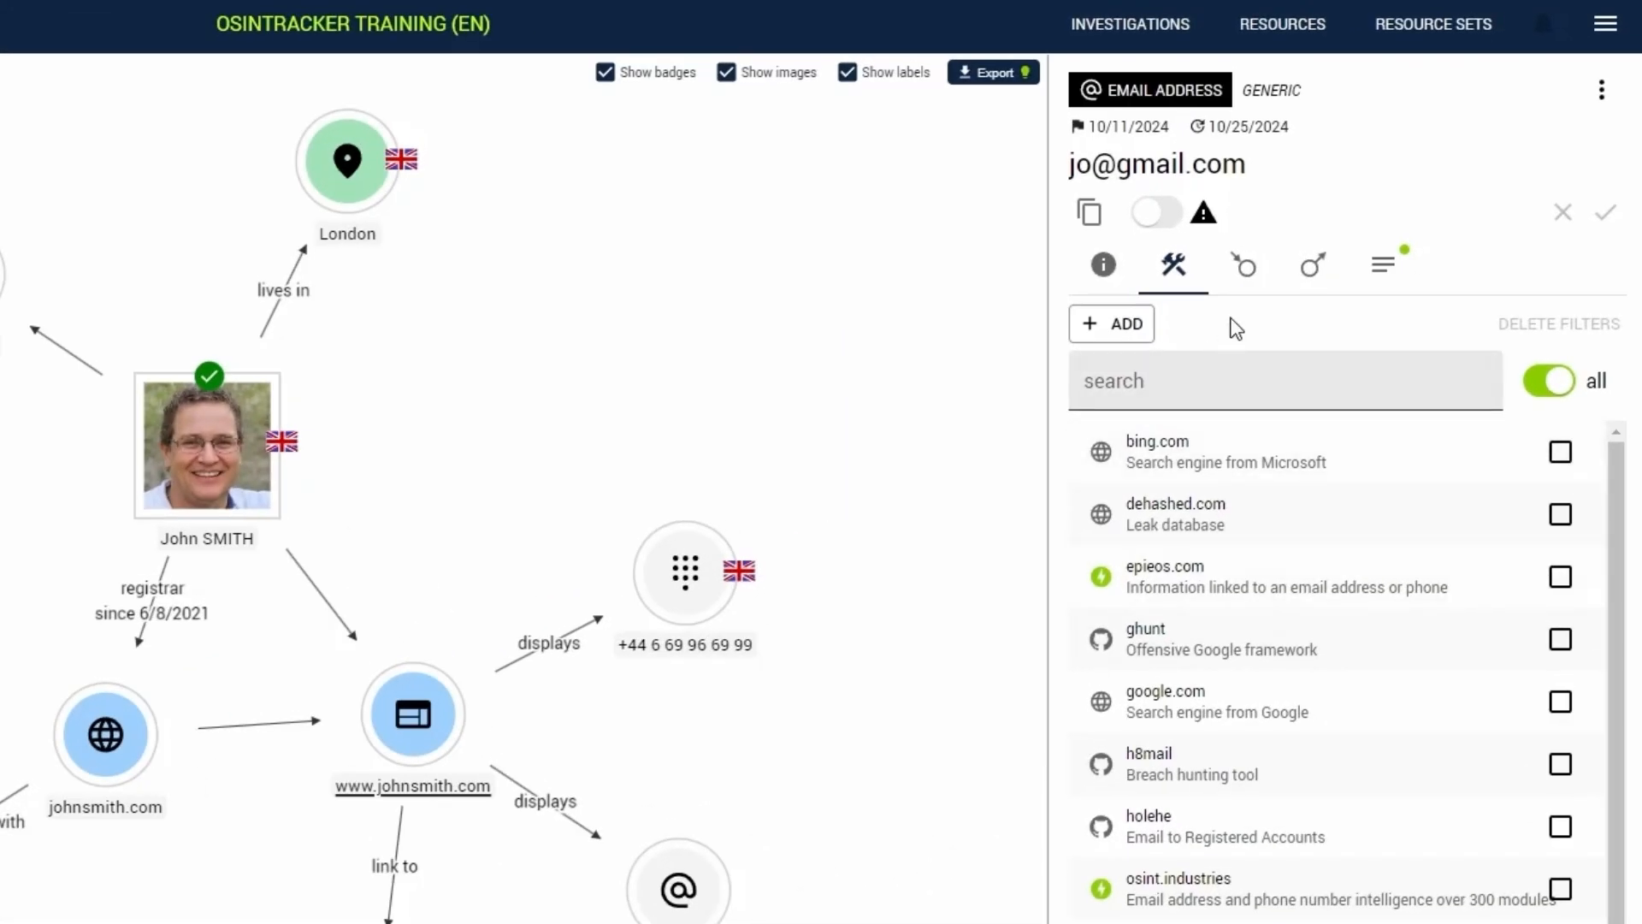
- View the parent and child entities of the e-mail entity, including the selection of its direct children
{"action": "left_click", "coordinate": [1250, 281]}
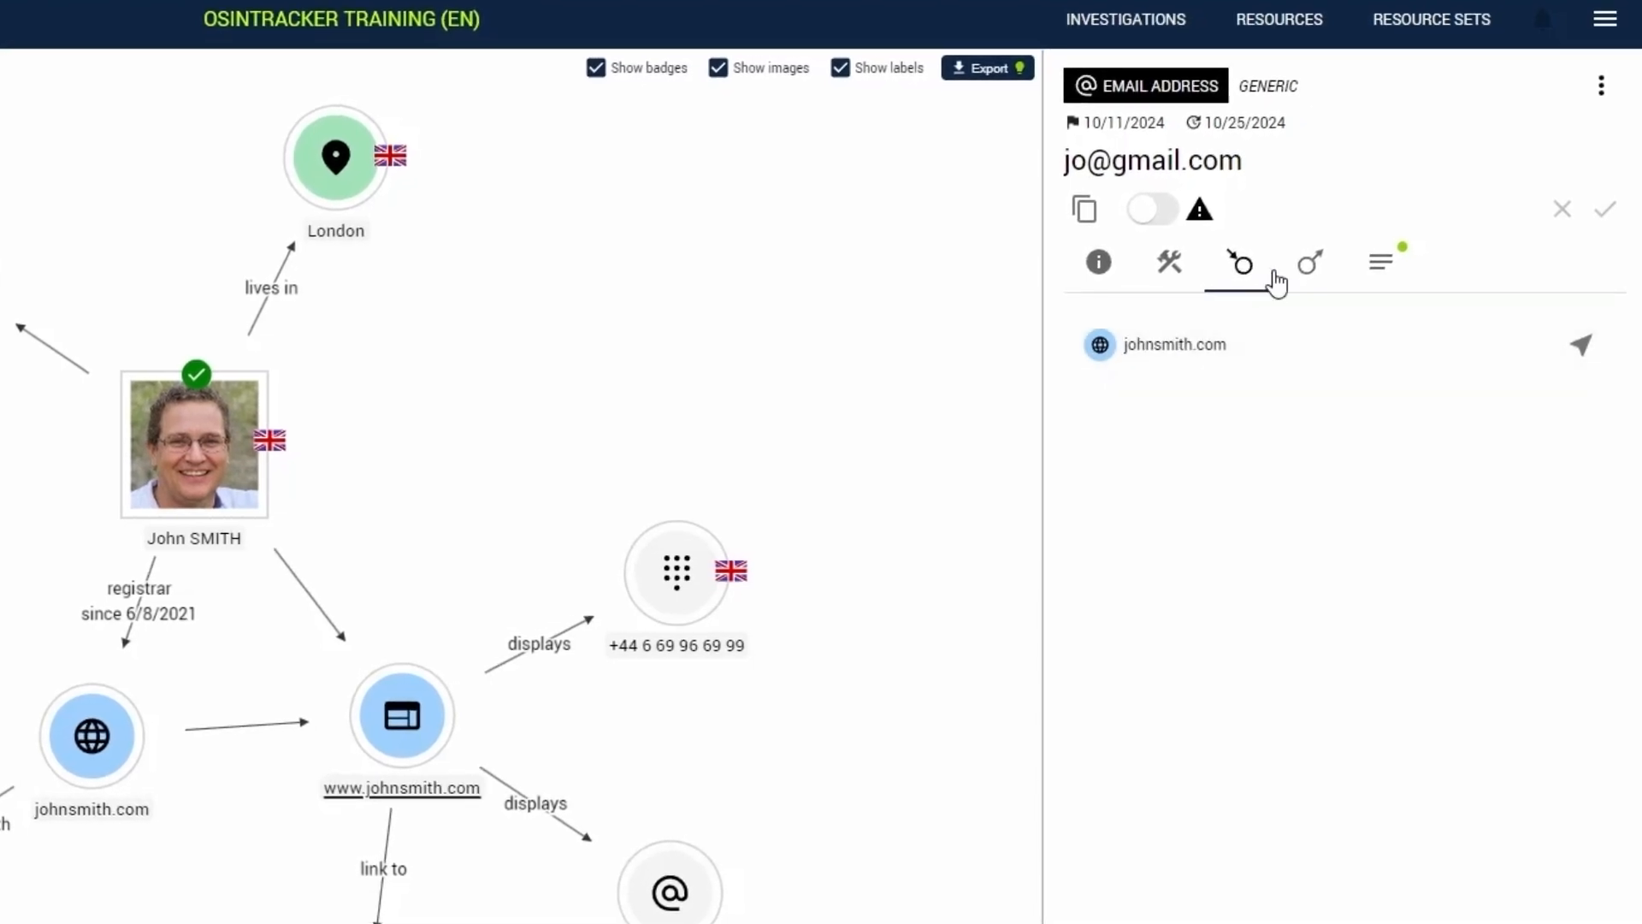
{"action": "left_click", "coordinate": [1304, 274]}
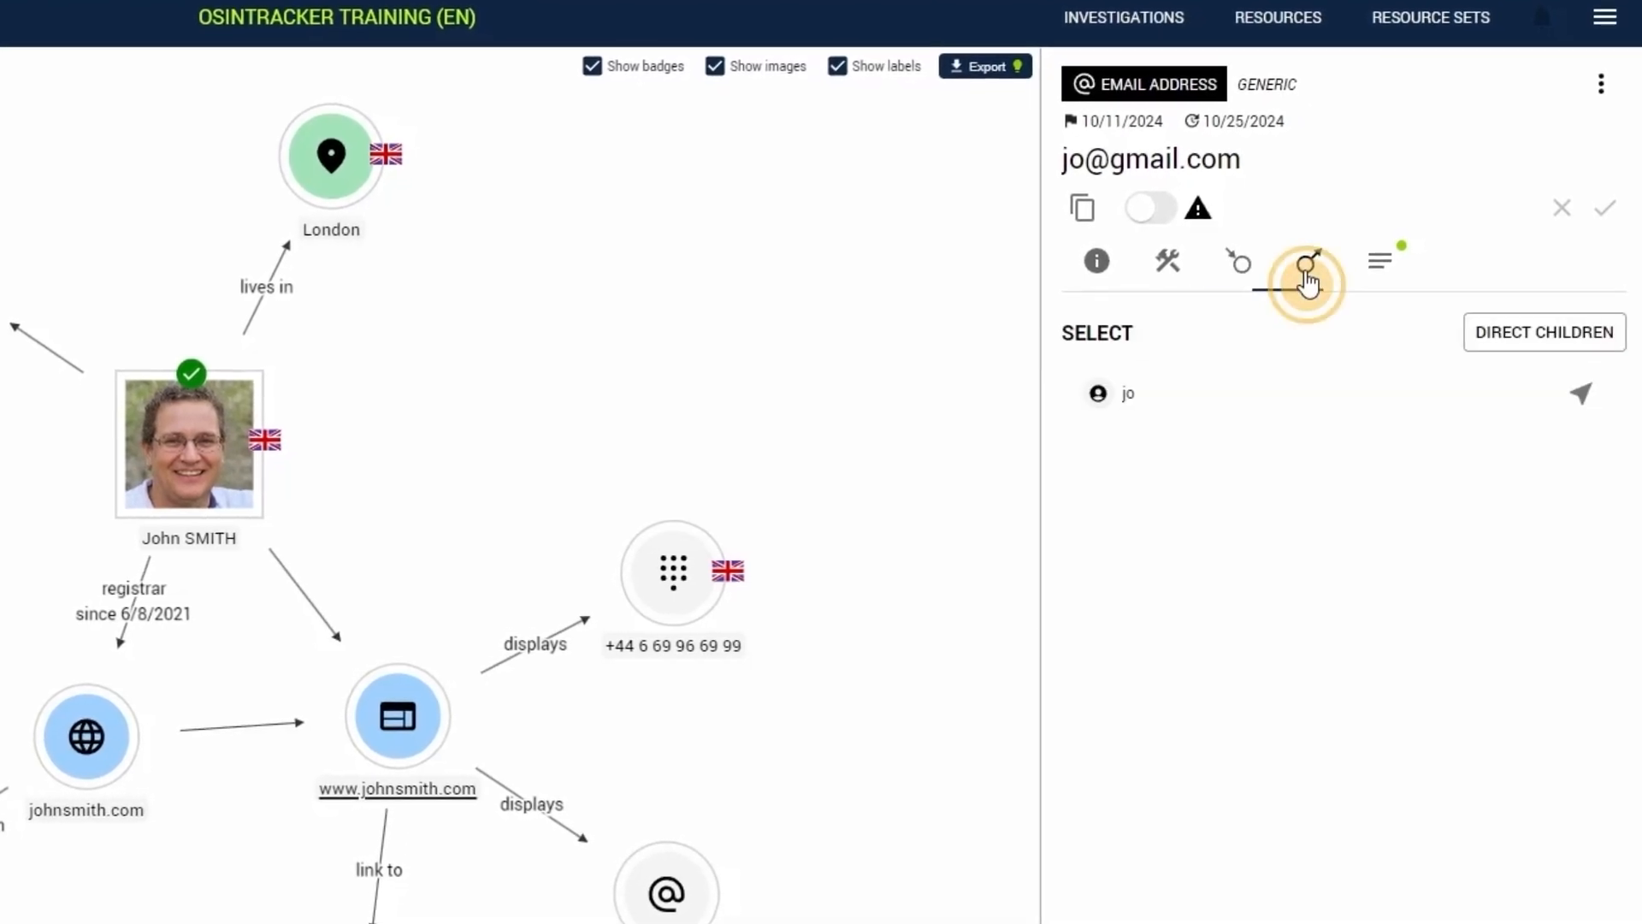
{"action": "left_click", "coordinate": [1517, 341]}
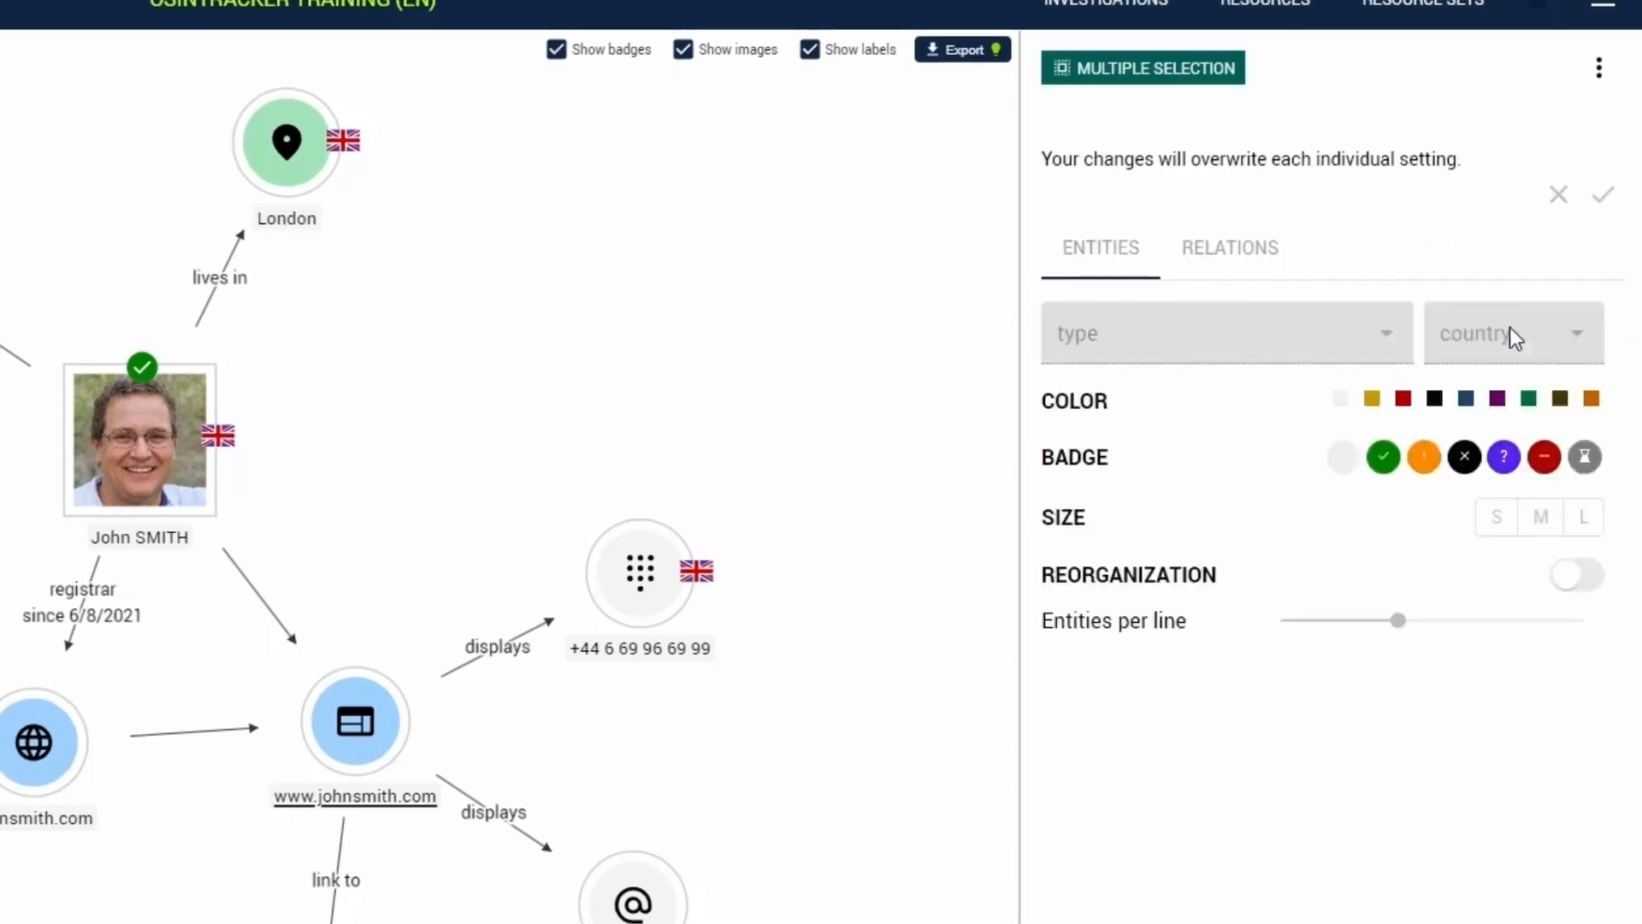
{"action": "left_click", "coordinate": [831, 344]}
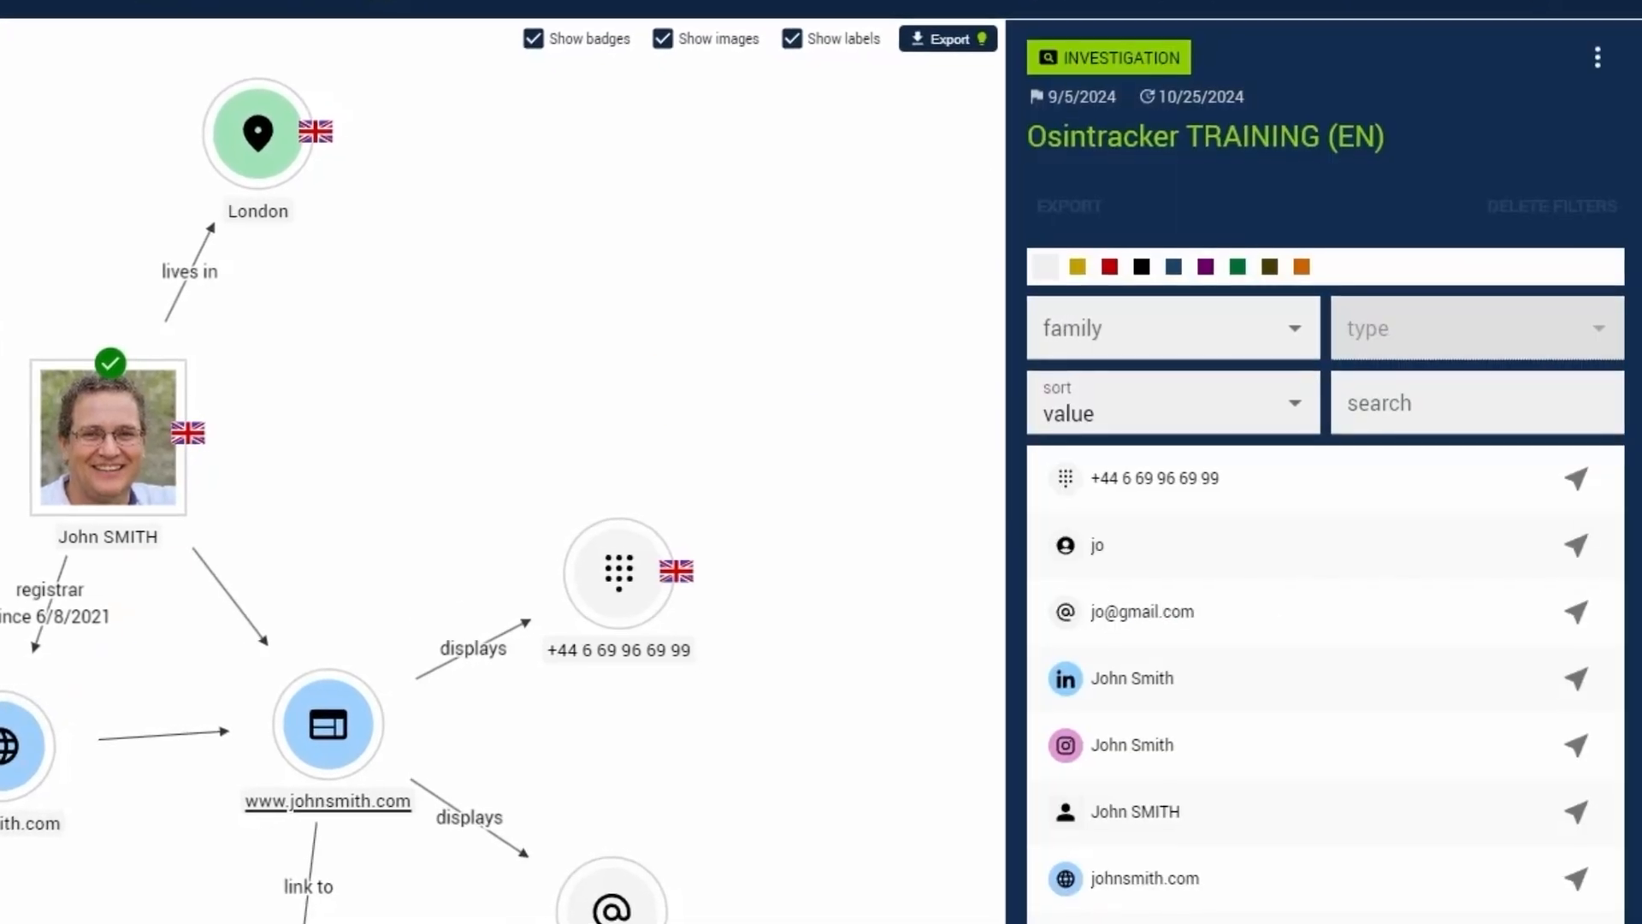
{"action": "left_click", "coordinate": [1, 411]}
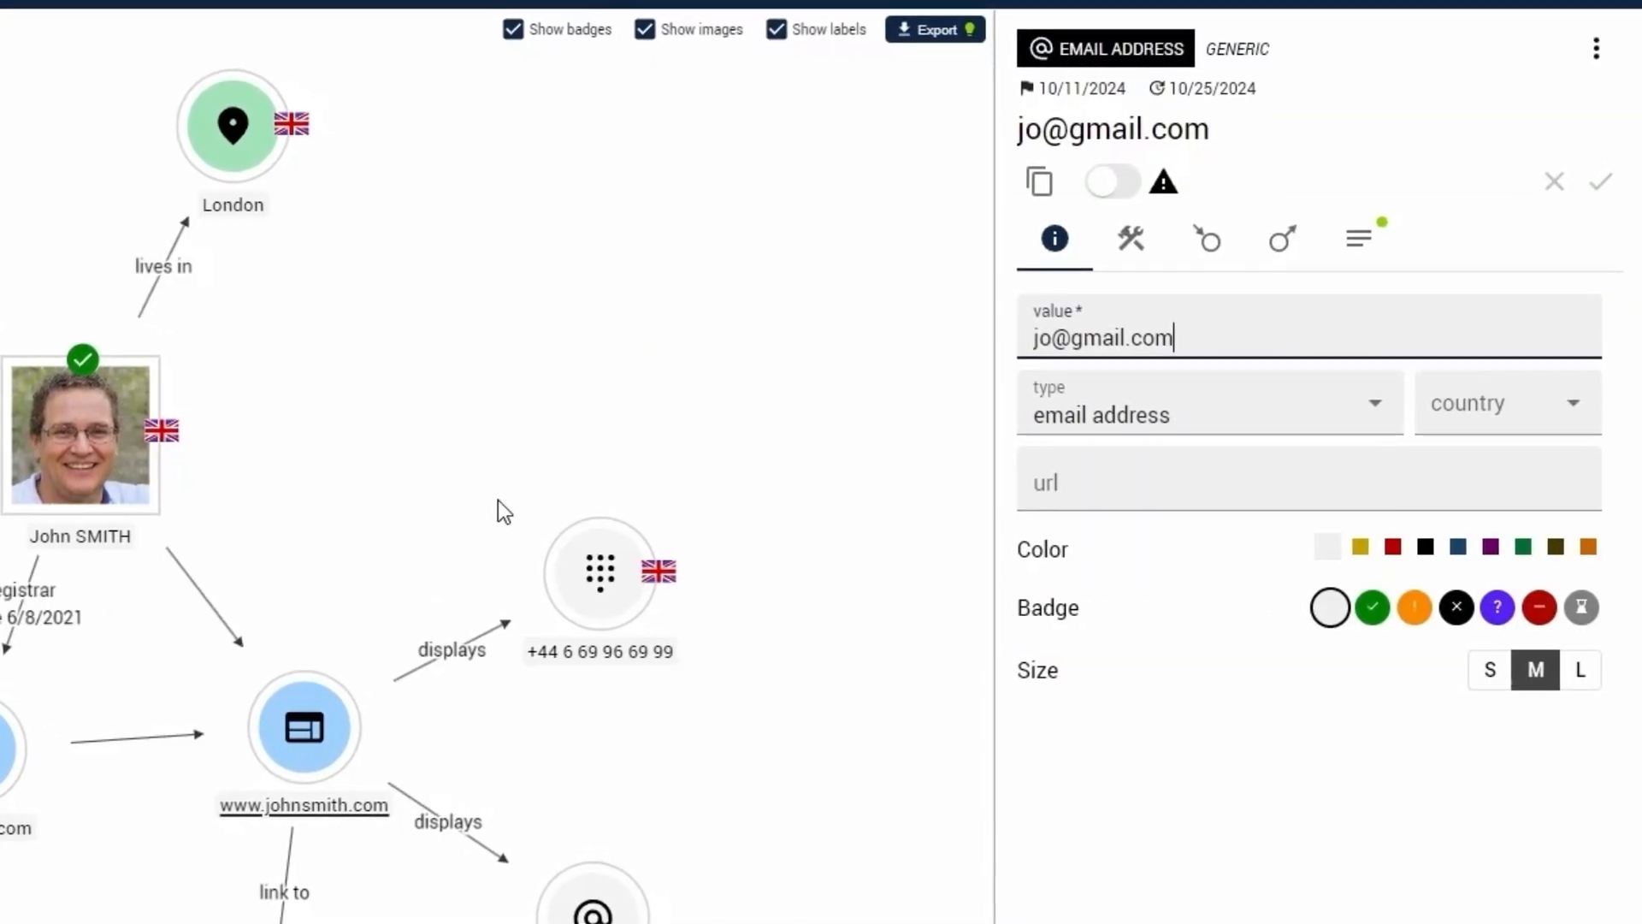
{"action": "left_click", "coordinate": [1079, 304]}
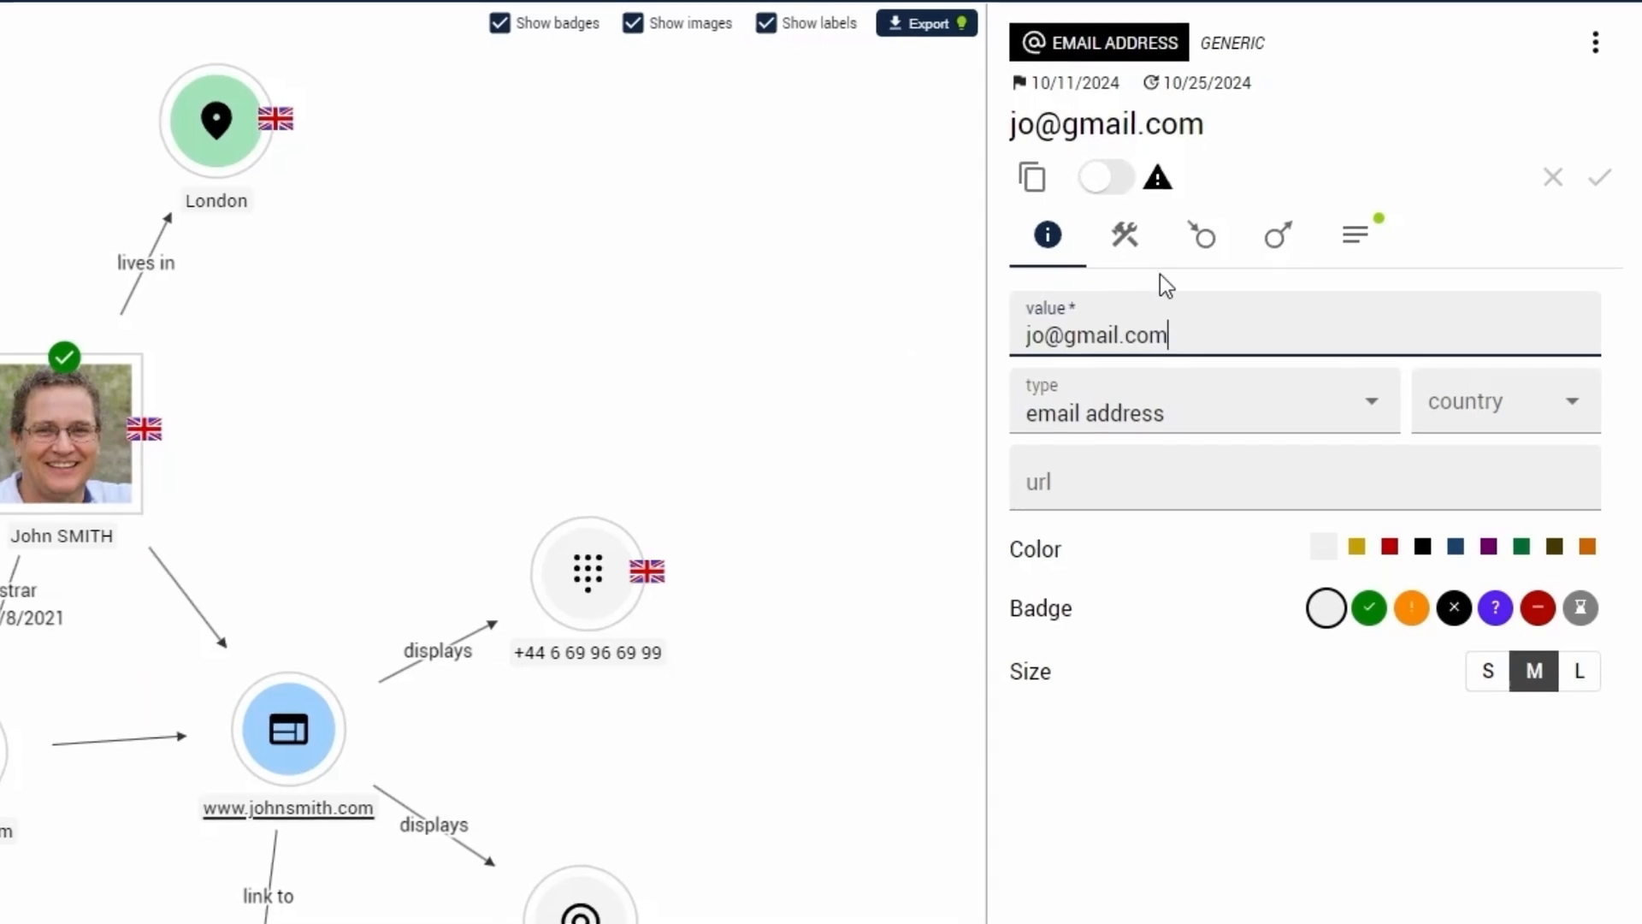
{"action": "left_click", "coordinate": [1321, 290]}
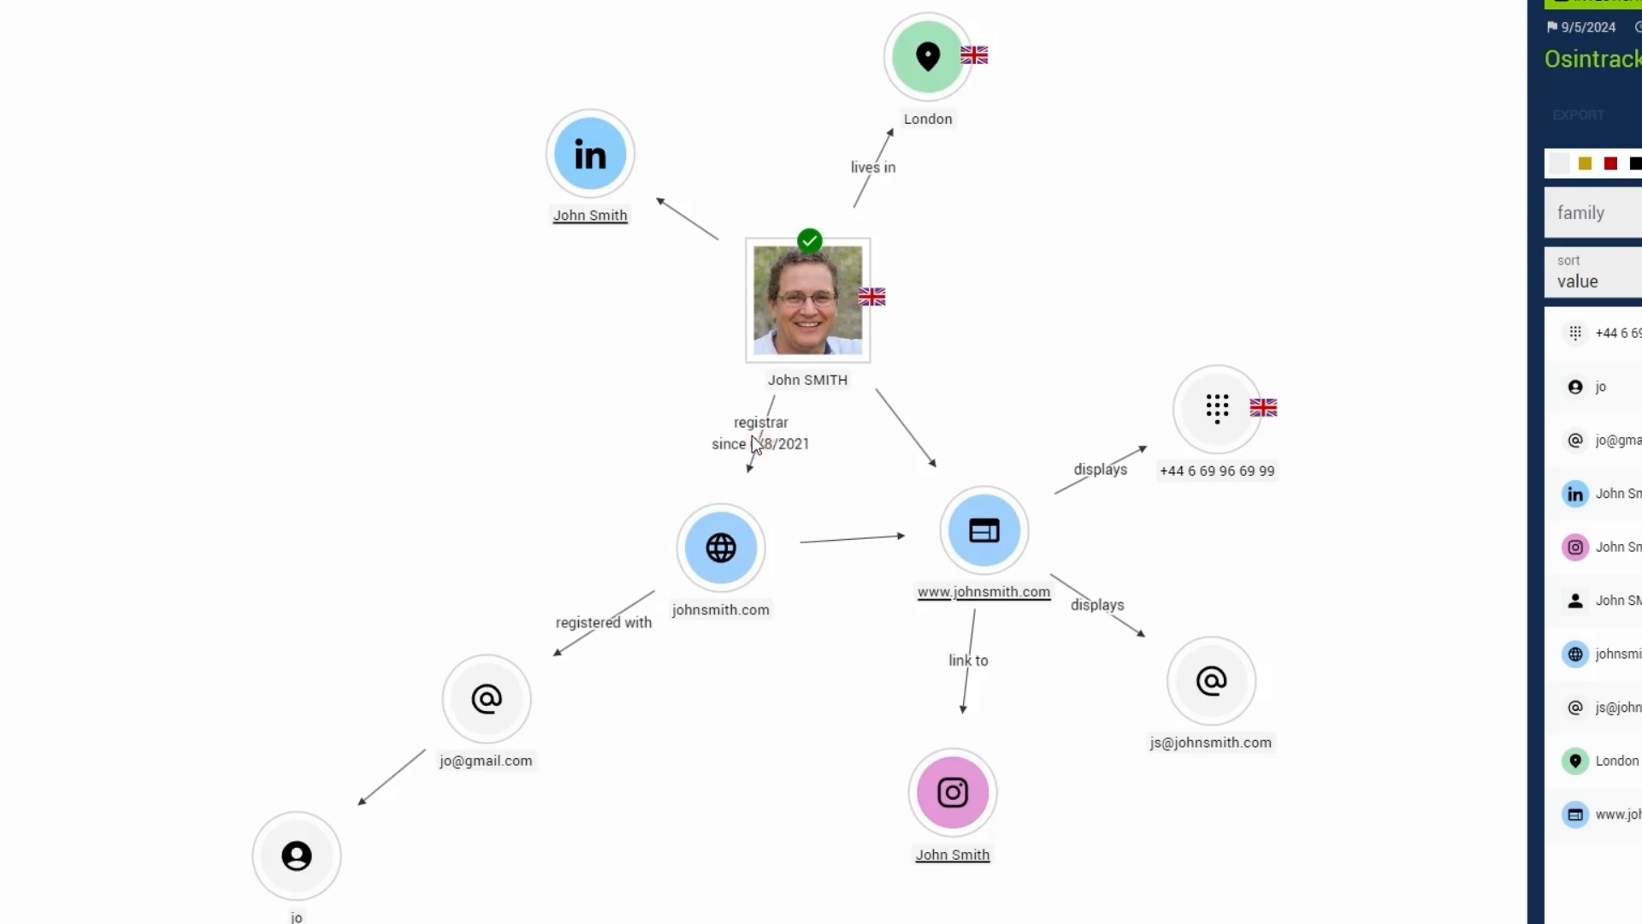
- Open the registrar relationship between the person and the domain, and examine its used resource and comments
{"action": "left_click", "coordinate": [752, 435]}
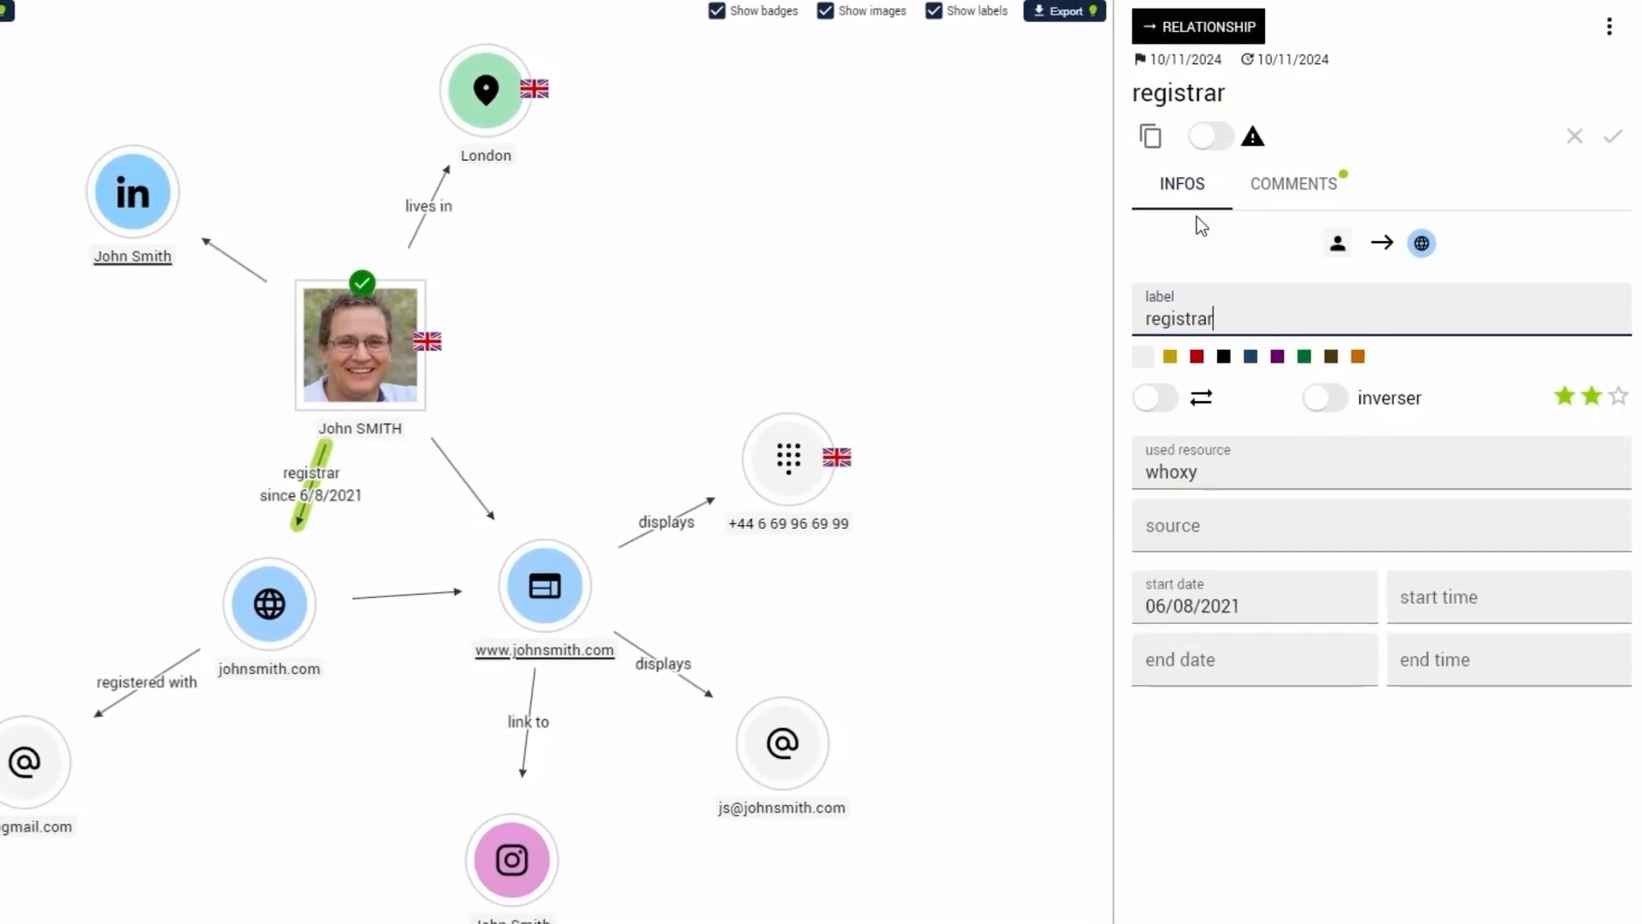
{"action": "left_click", "coordinate": [1218, 469]}
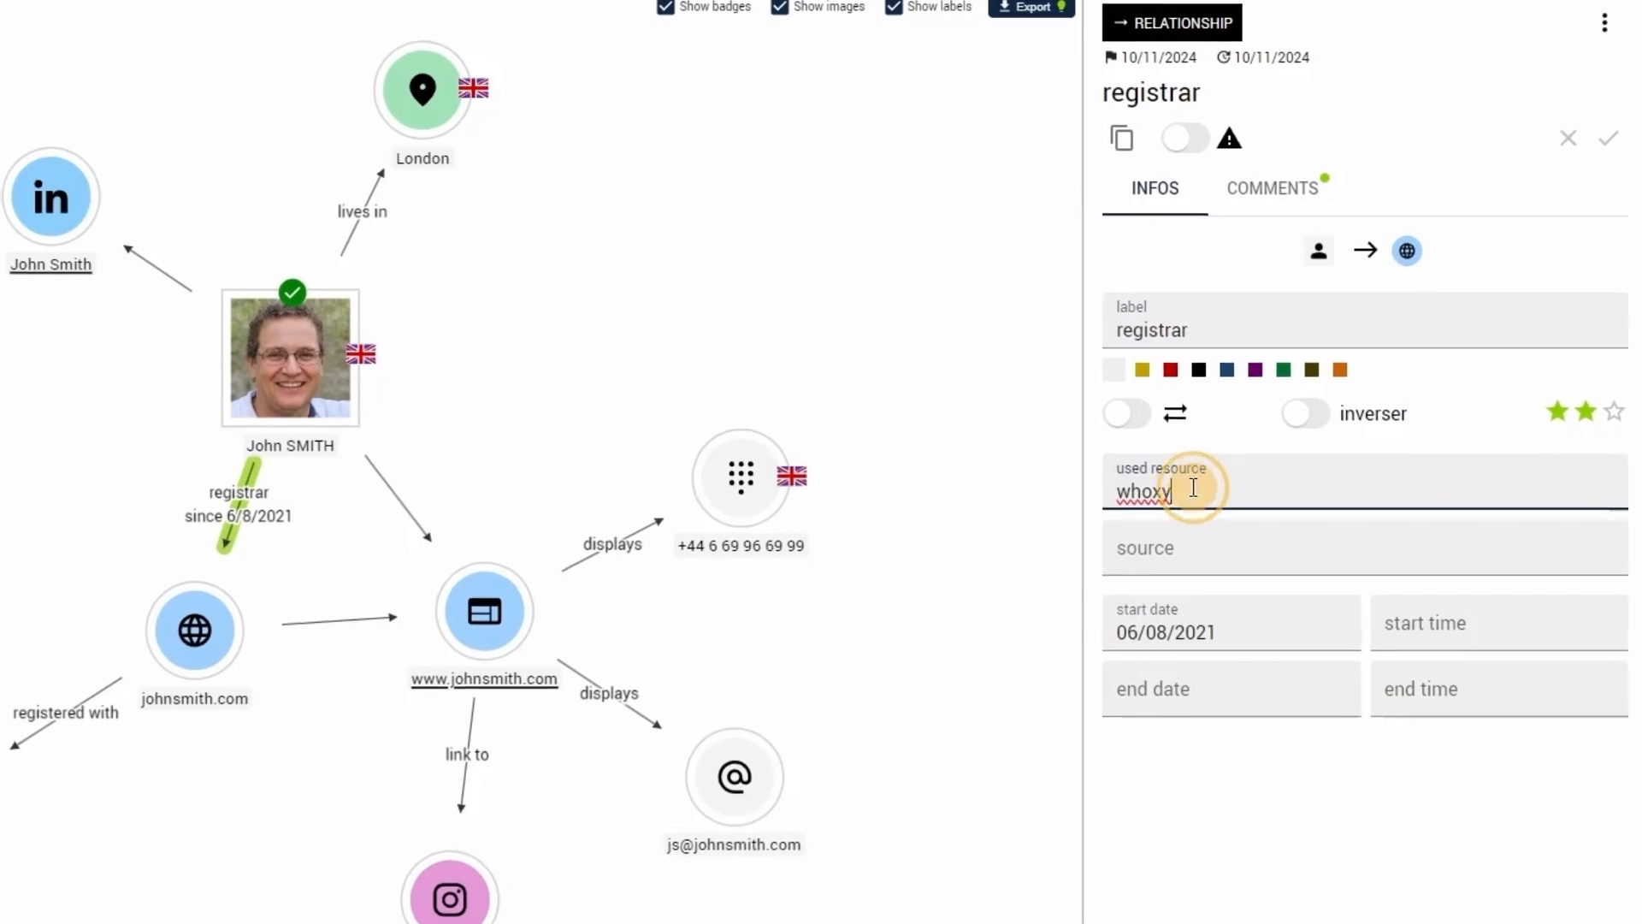
{"action": "left_click", "coordinate": [1271, 203]}
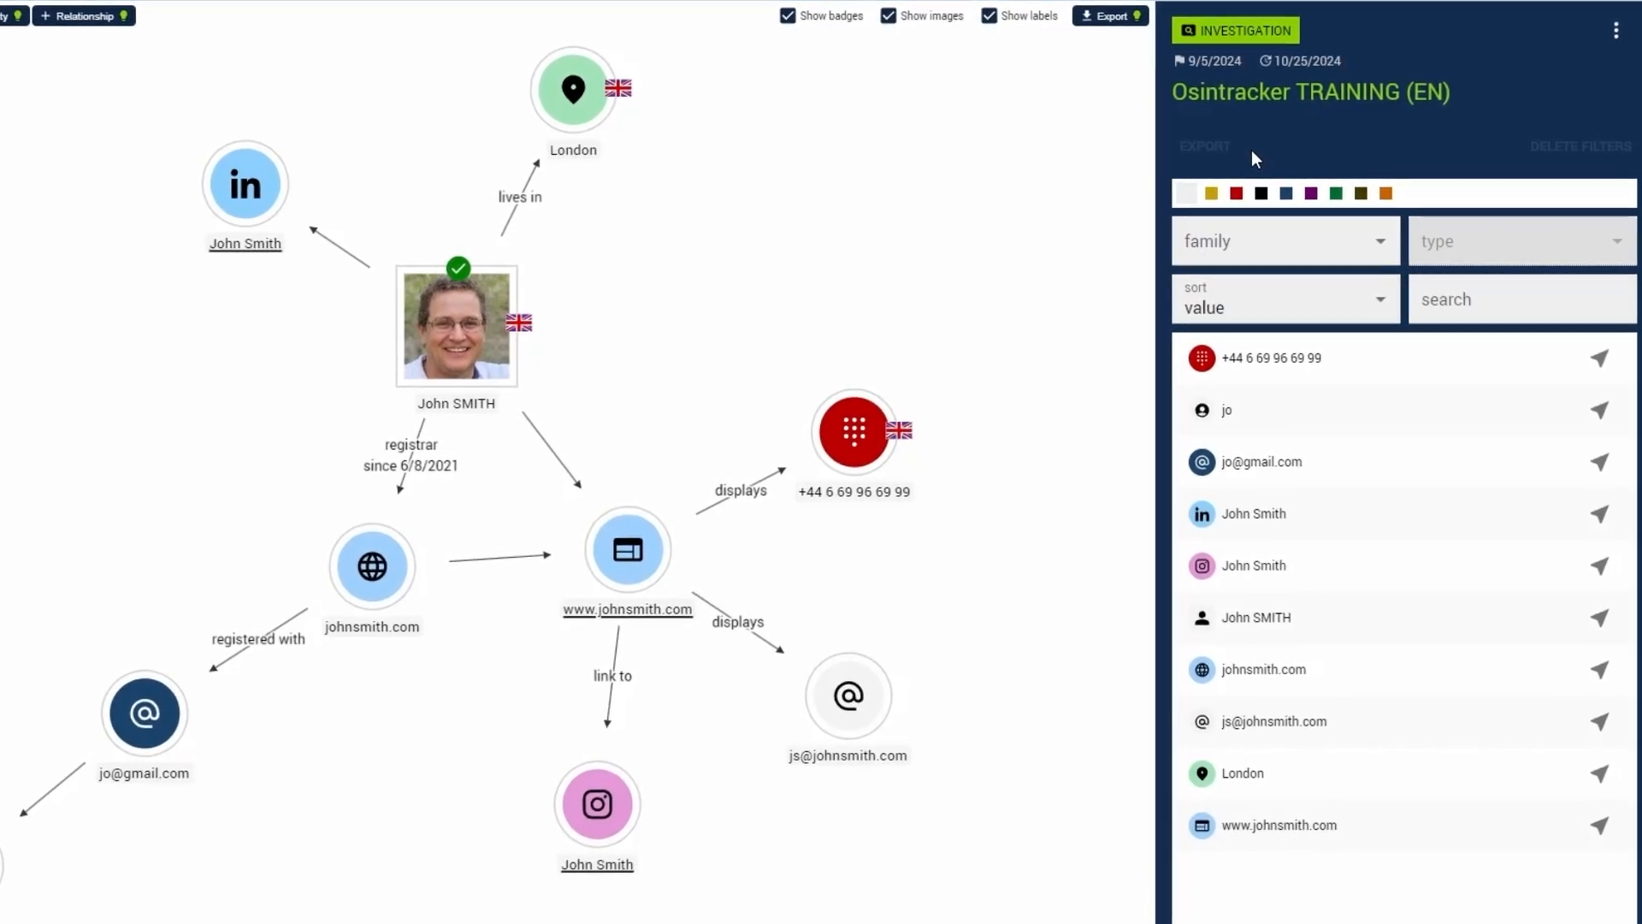
- Filter the investigation's entity list by red and by blue, and clear the color filter
{"action": "left_click", "coordinate": [1237, 193]}
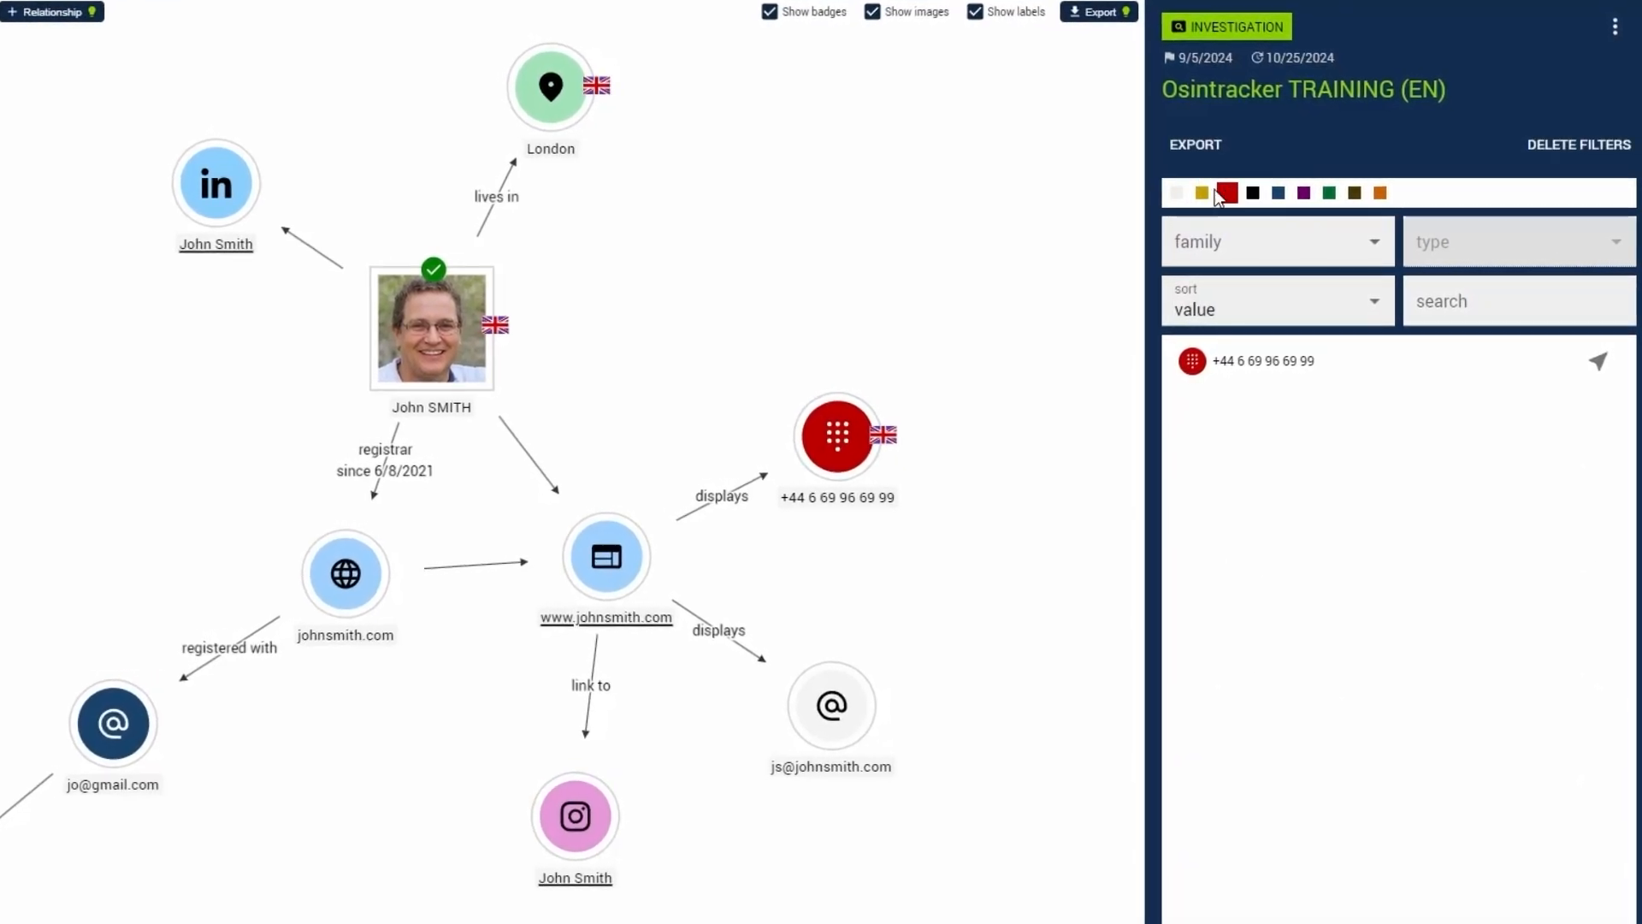
{"action": "left_click", "coordinate": [1278, 192]}
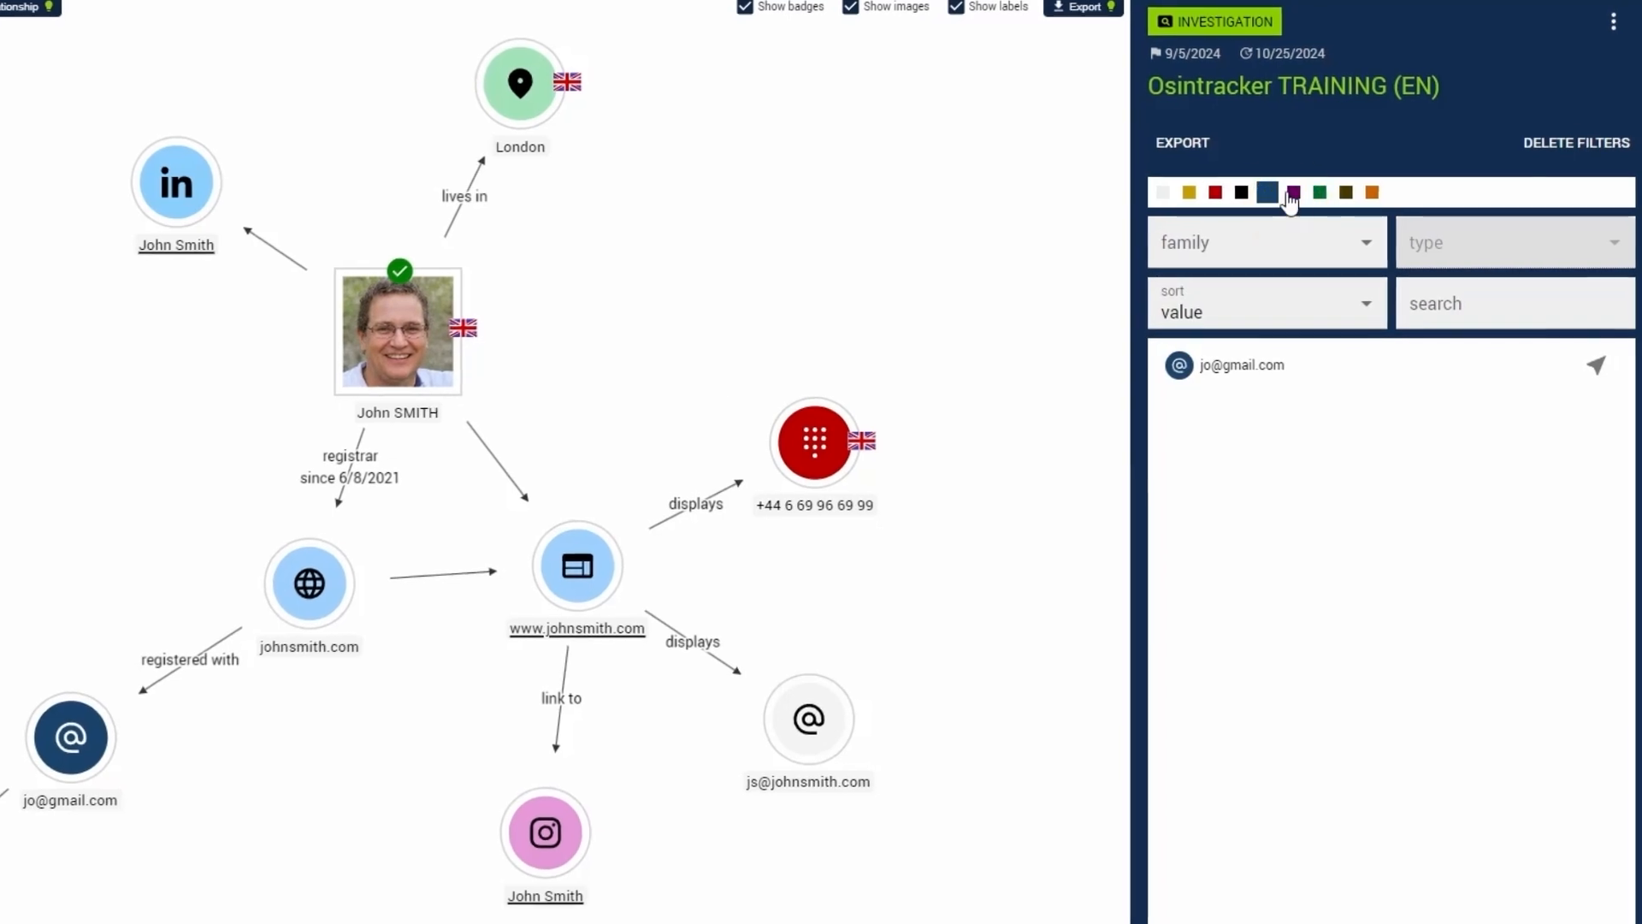
{"action": "left_click", "coordinate": [1162, 192]}
- Filter the entity list by the generic family and the email address type, and remove the filters
{"action": "left_click", "coordinate": [1208, 228]}
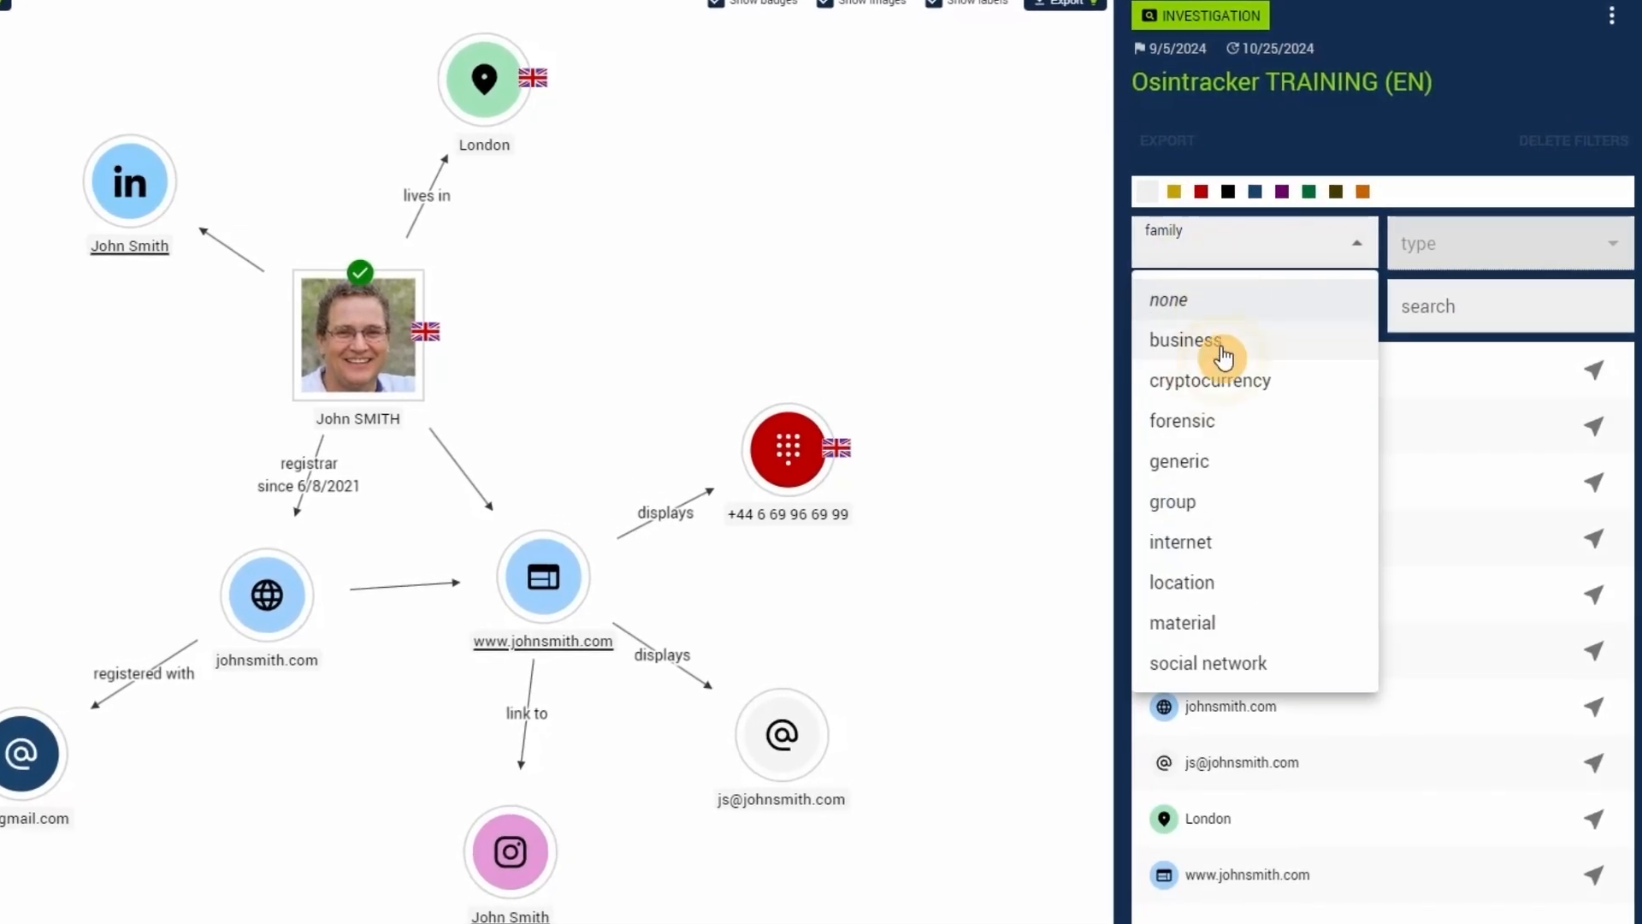
{"action": "left_click", "coordinate": [1202, 462]}
{"action": "left_click", "coordinate": [1420, 250]}
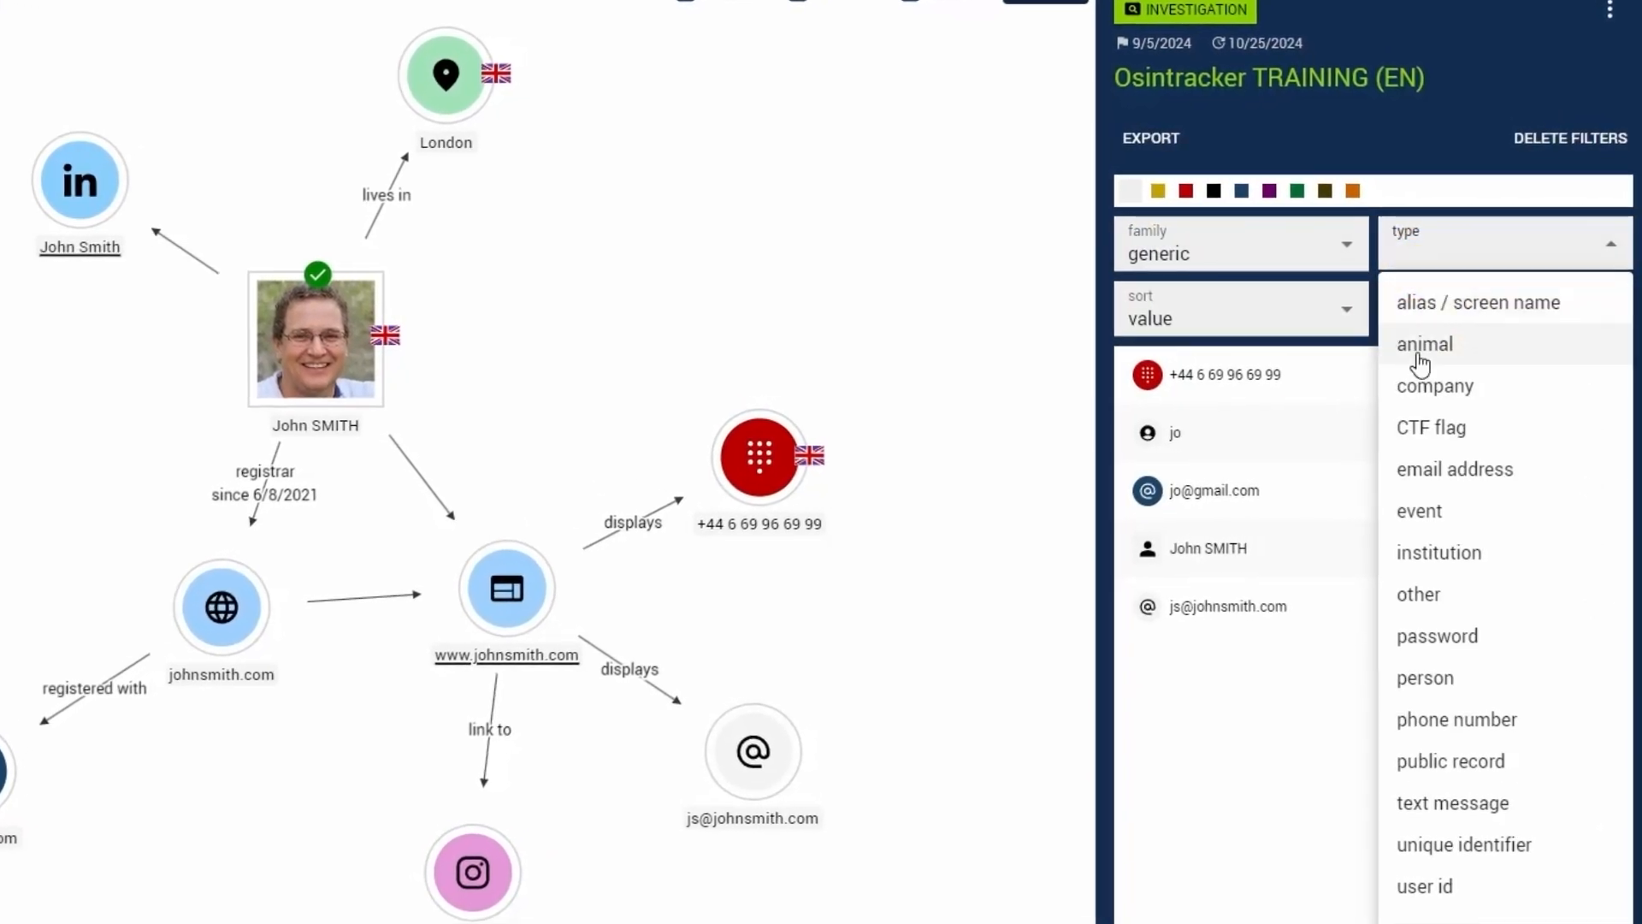
{"action": "left_click", "coordinate": [1439, 469]}
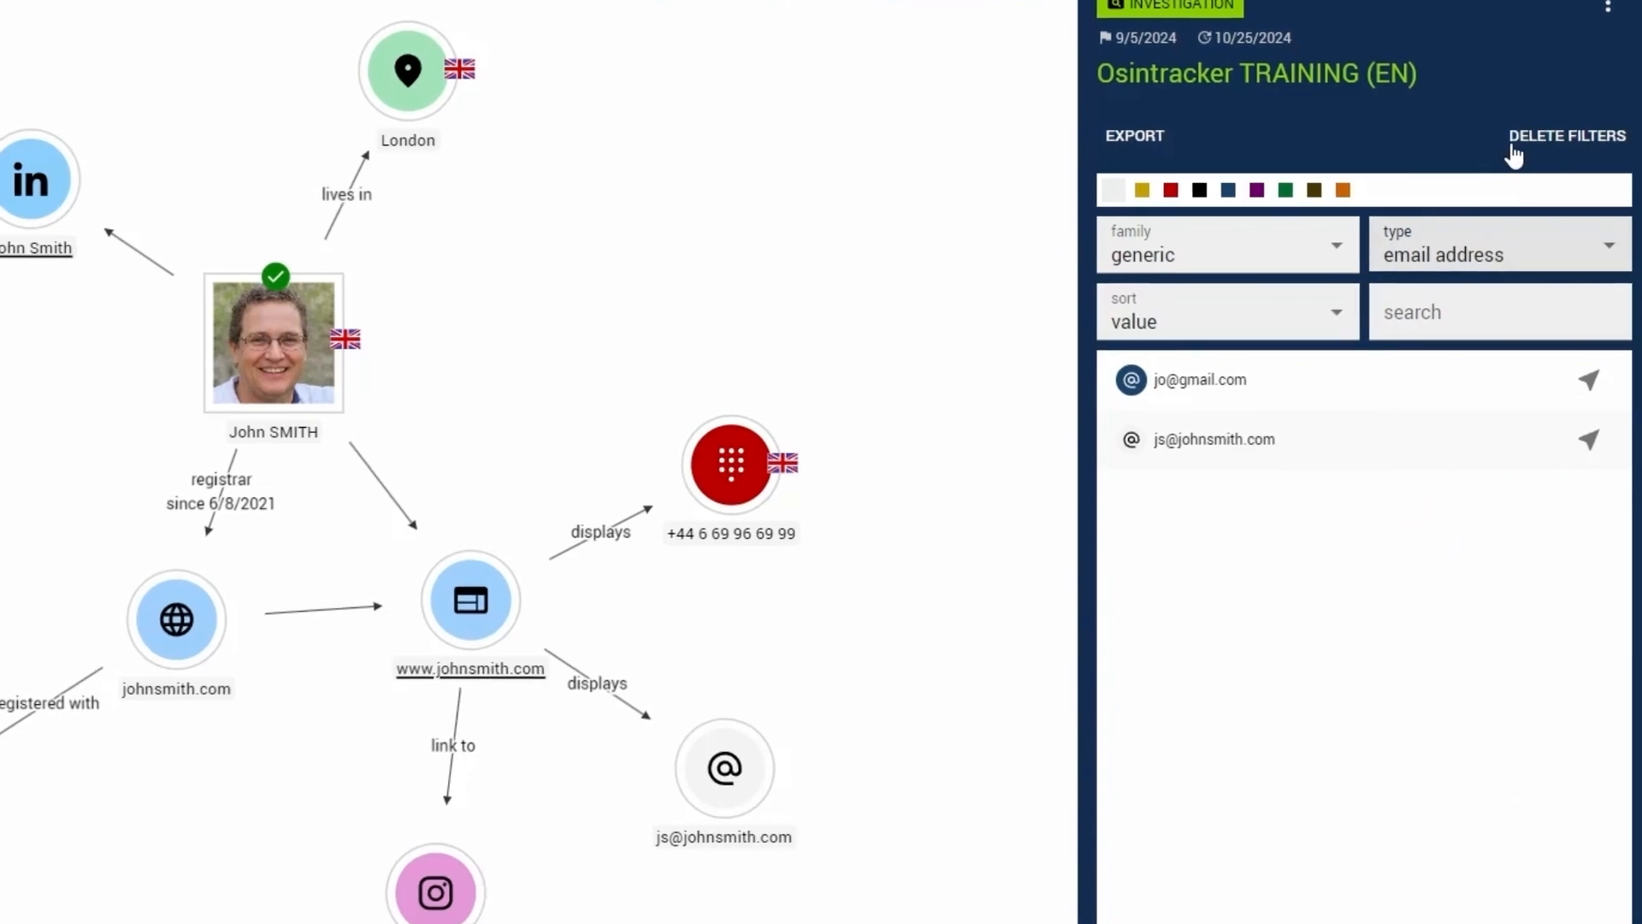
{"action": "left_click", "coordinate": [1513, 152]}
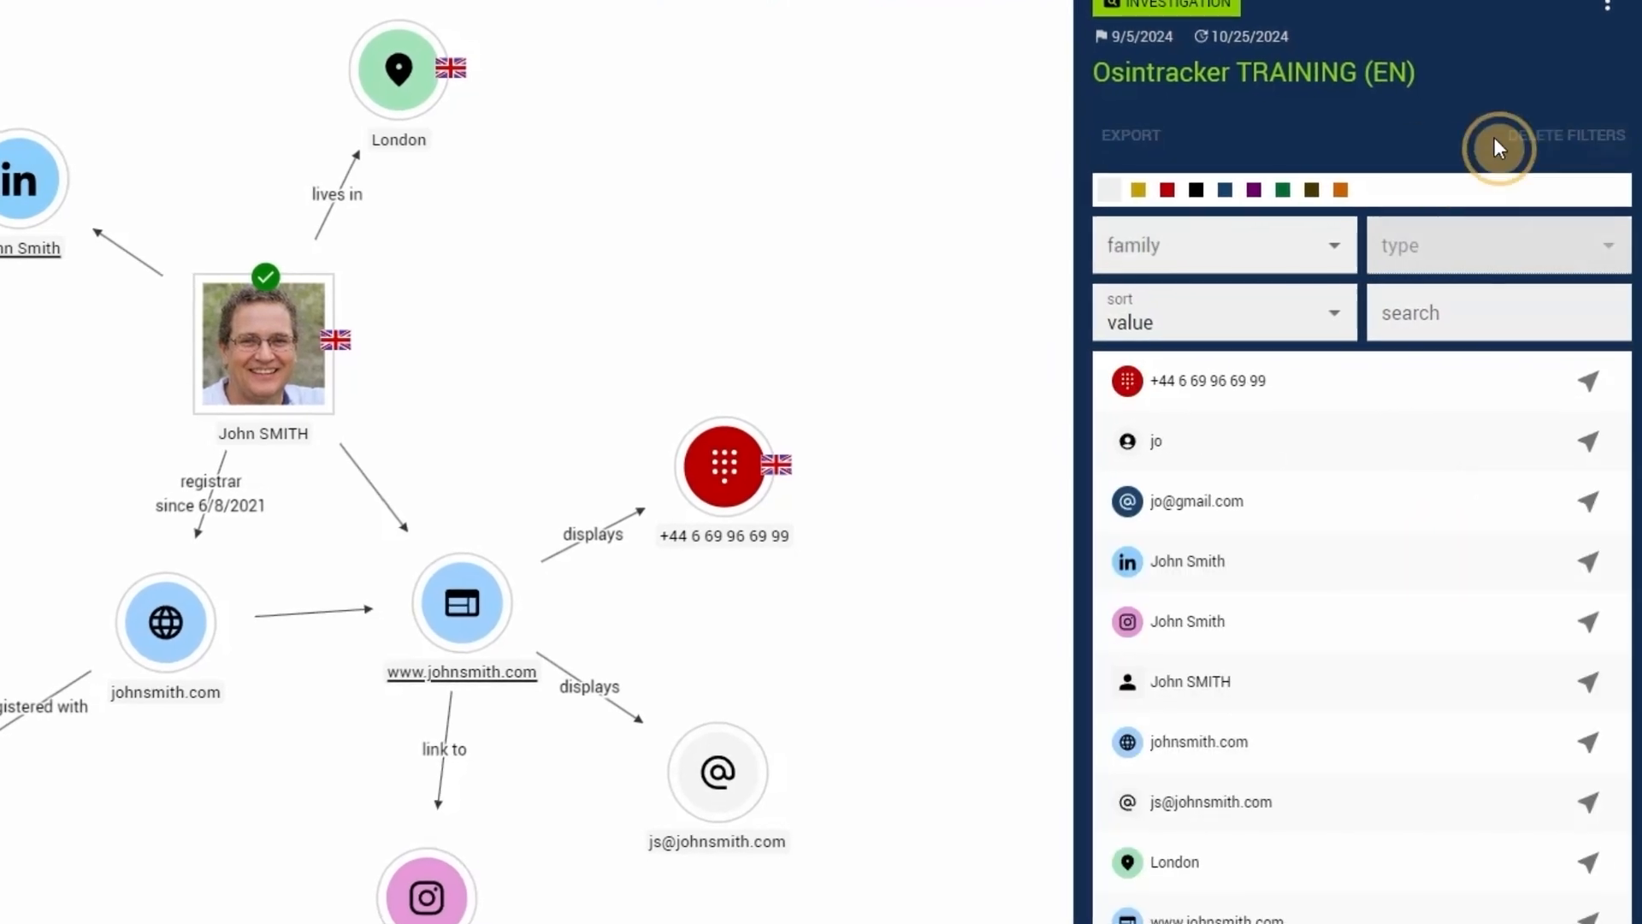
- Search the entity list for "jo", and clear the search
{"action": "left_click", "coordinate": [1402, 323]}
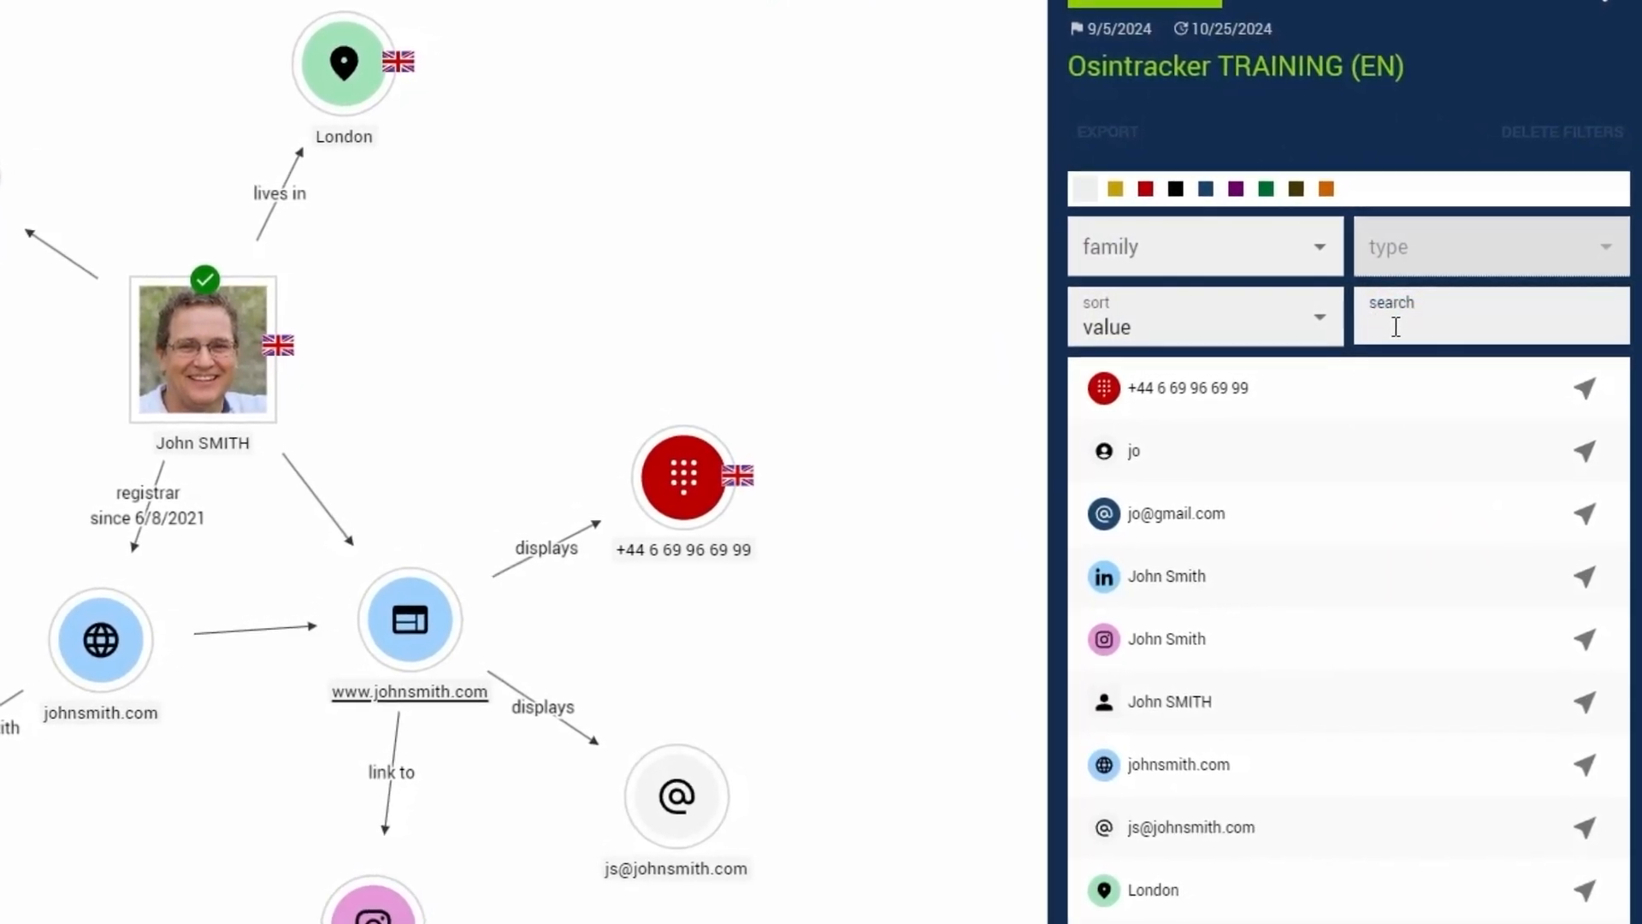
{"action": "type", "text": "jo"}
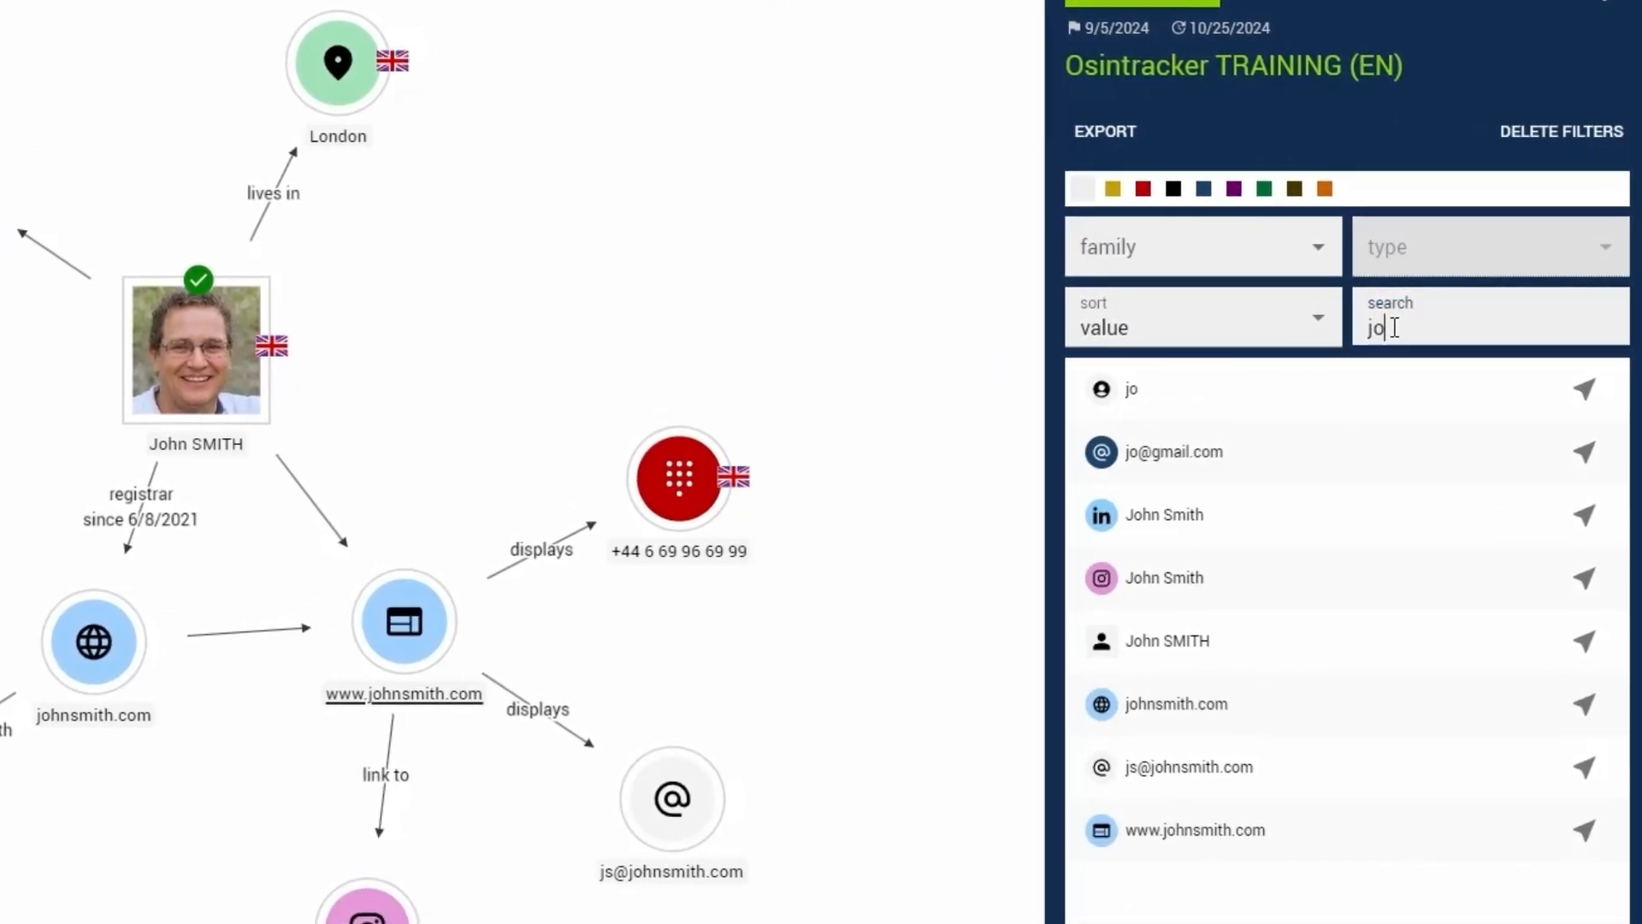
{"action": "left_click", "coordinate": [1534, 145]}
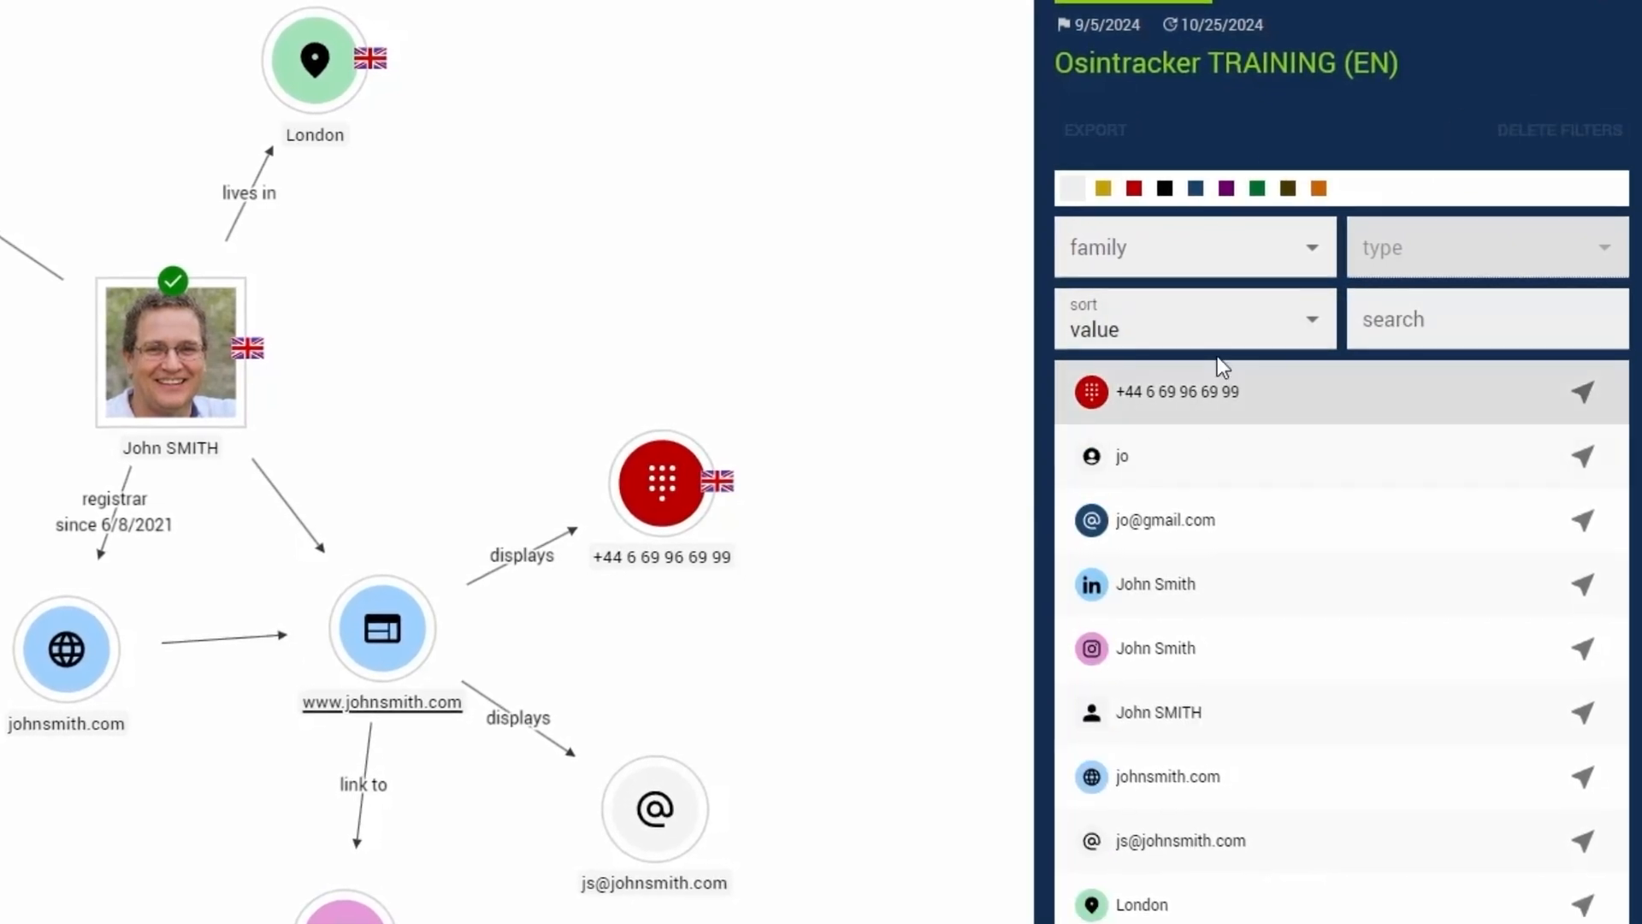
- Filter the entity list by red, and examine the options of the application and of the investigation
{"action": "left_click", "coordinate": [1131, 188]}
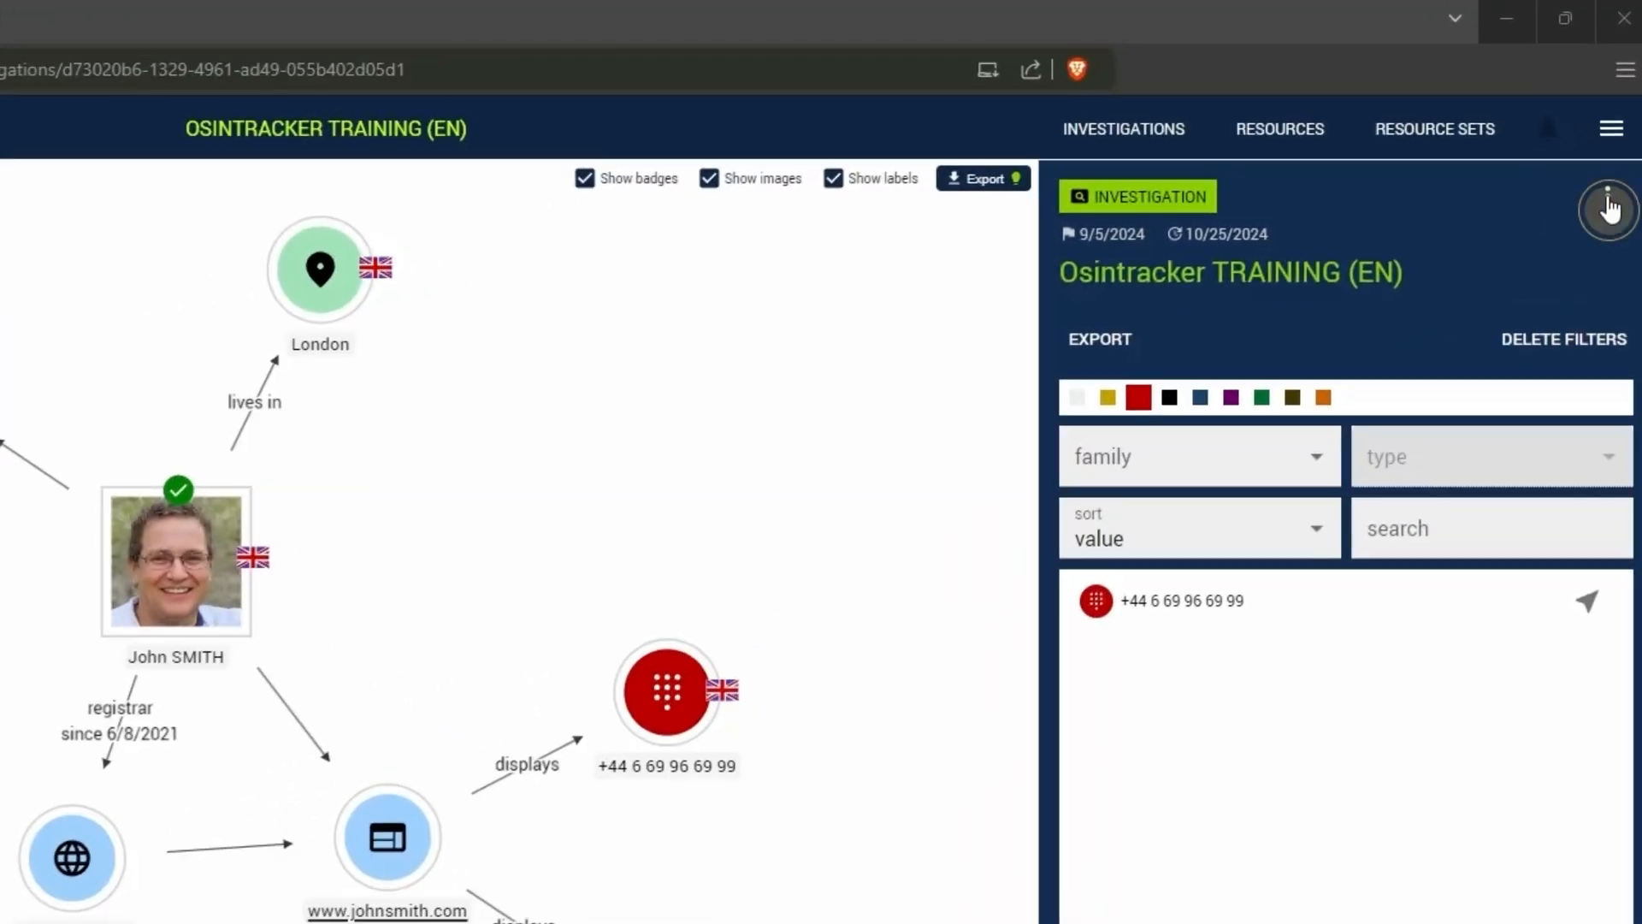
{"action": "left_click", "coordinate": [1609, 205]}
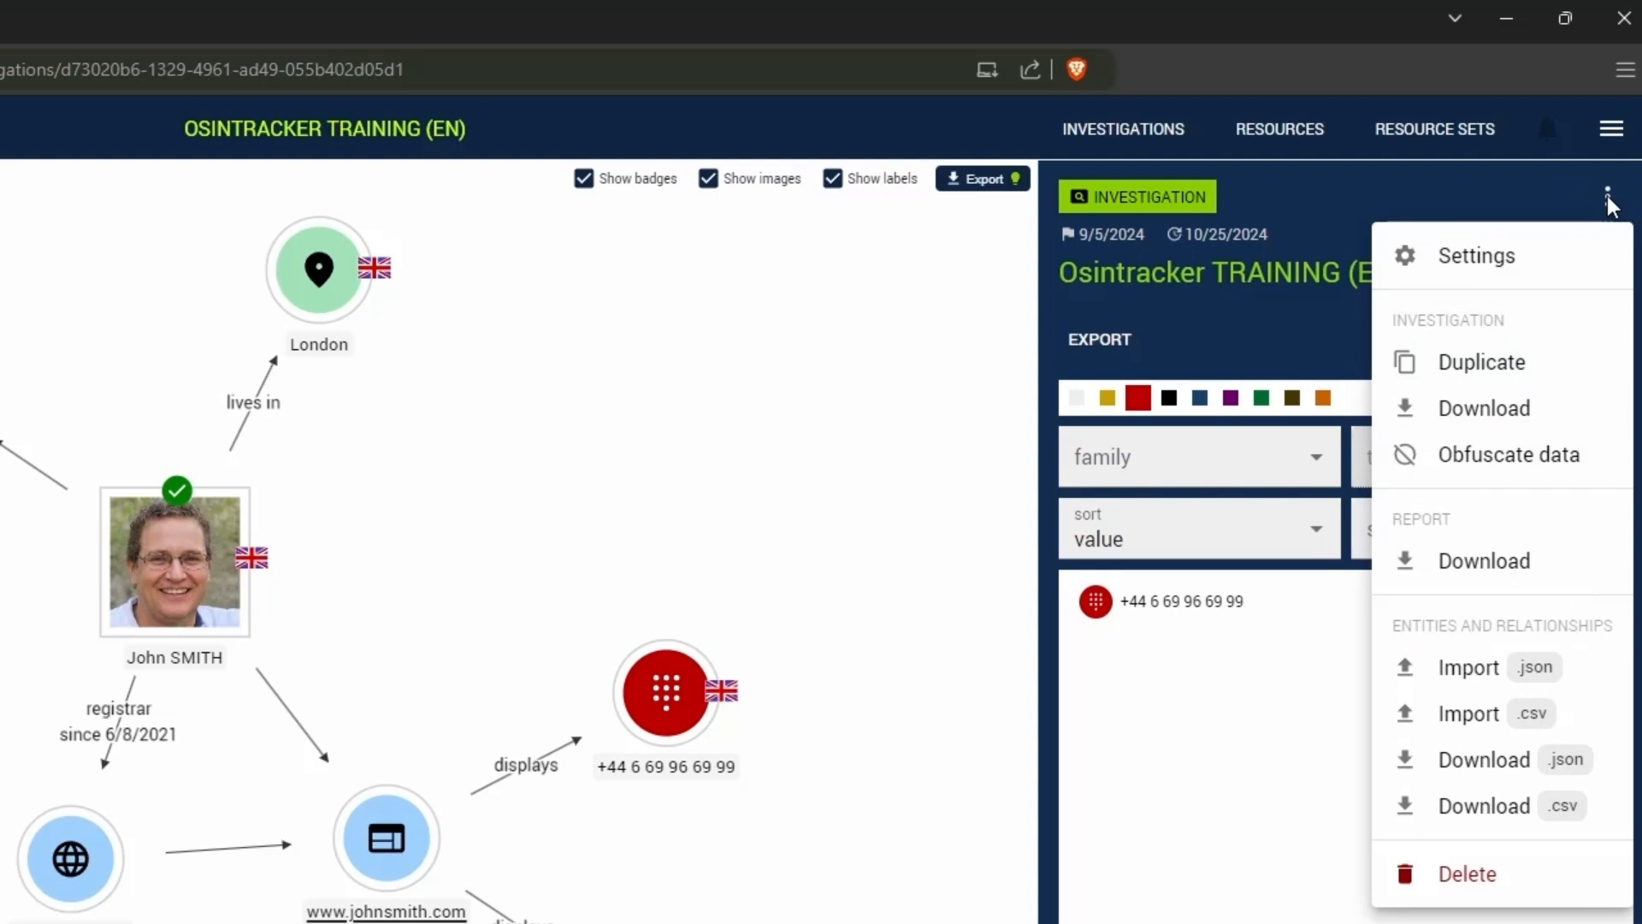
{"action": "left_click", "coordinate": [1608, 135]}
{"action": "left_click", "coordinate": [1608, 135]}
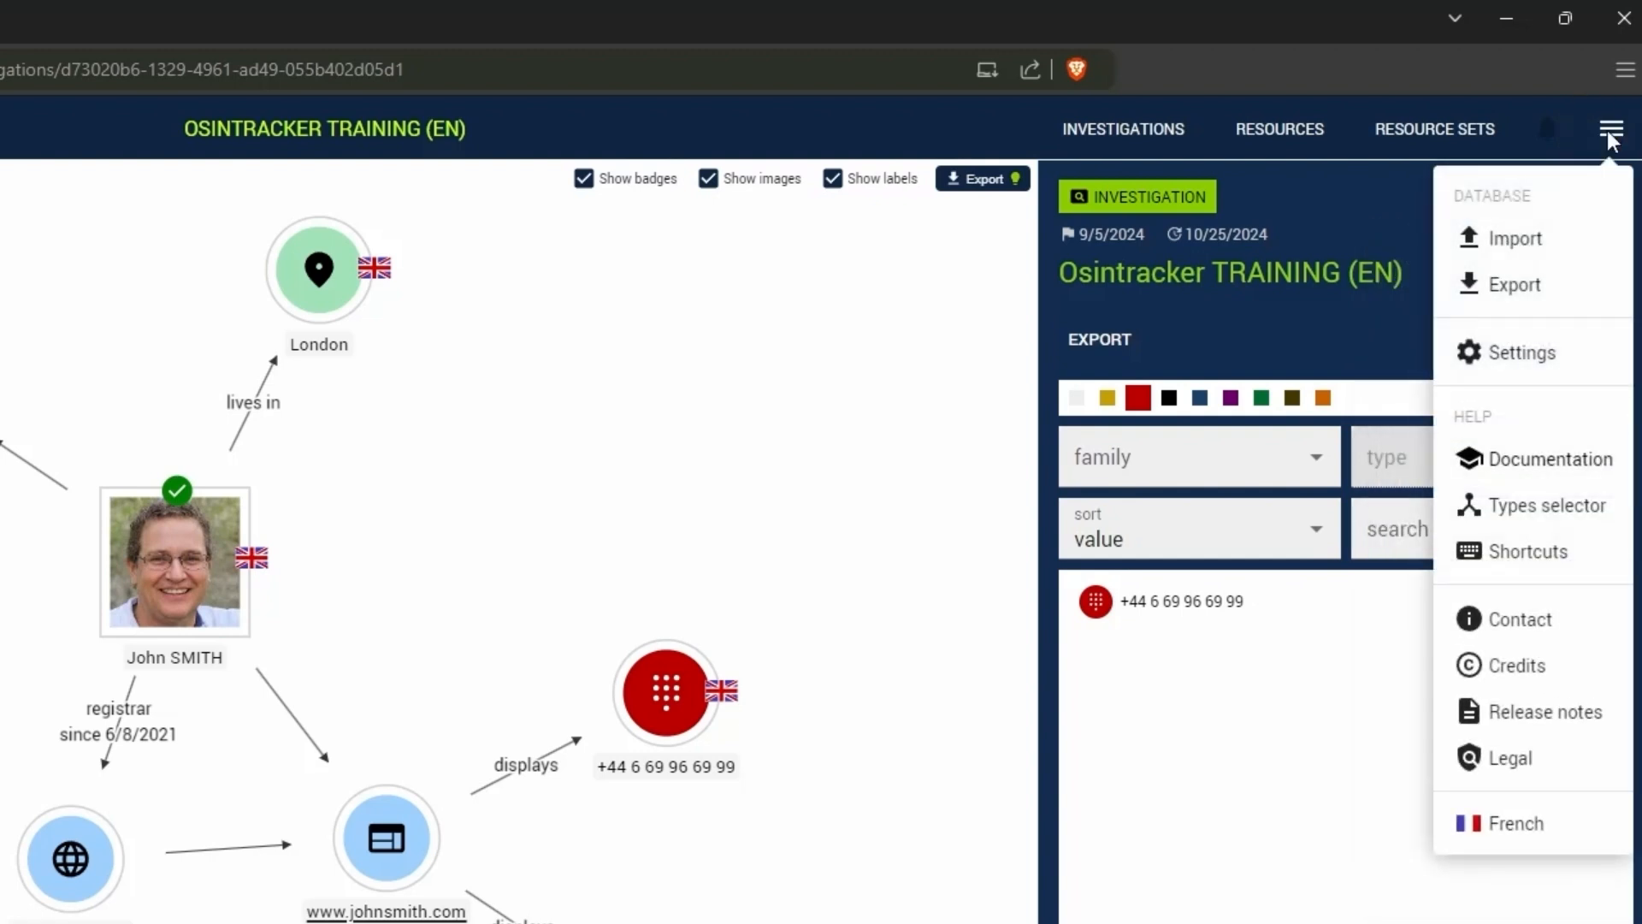
{"action": "left_click", "coordinate": [1608, 198]}
{"action": "left_click", "coordinate": [1609, 198]}
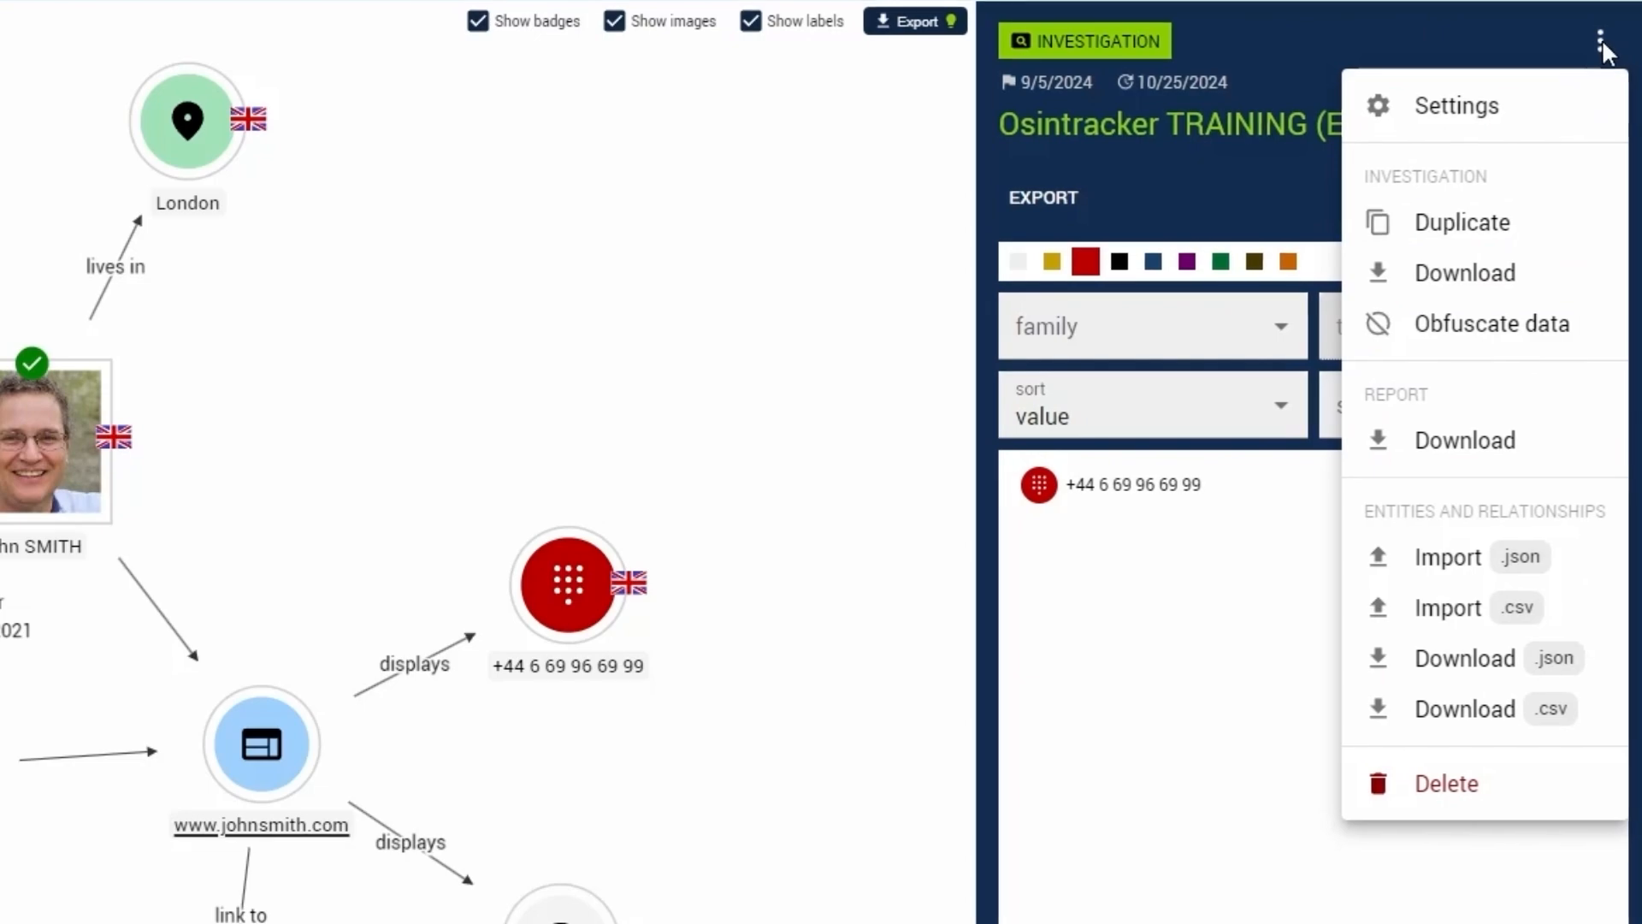
- Open the investigation settings, examine the description and resource set choices, and keep My set selected
{"action": "left_click", "coordinate": [1548, 108]}
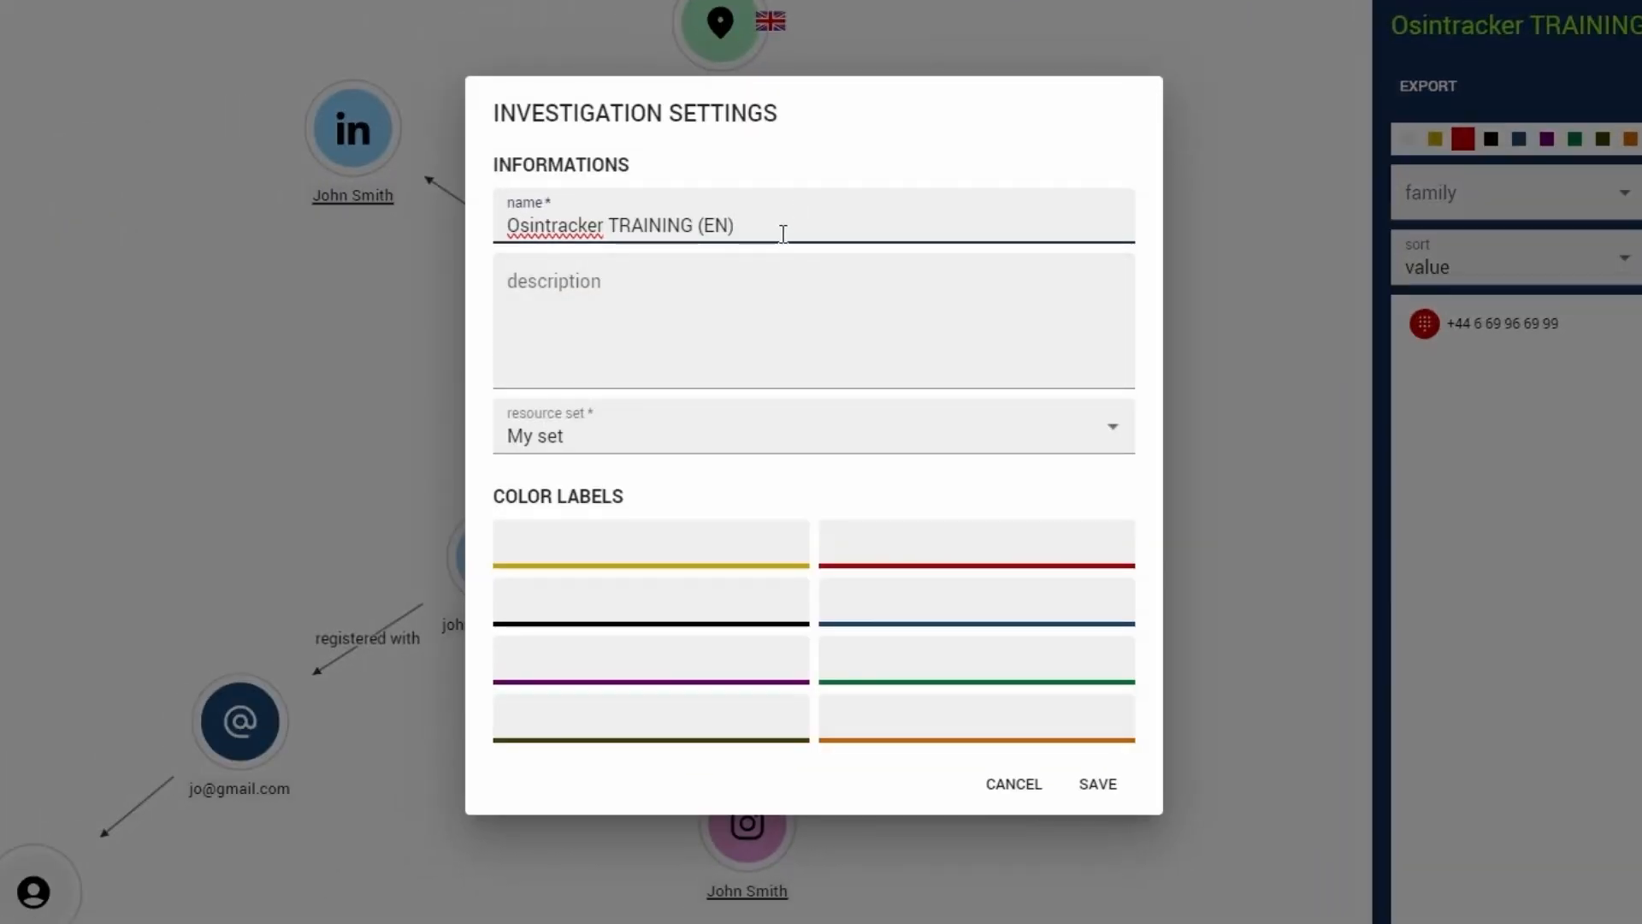
{"action": "left_click", "coordinate": [736, 302]}
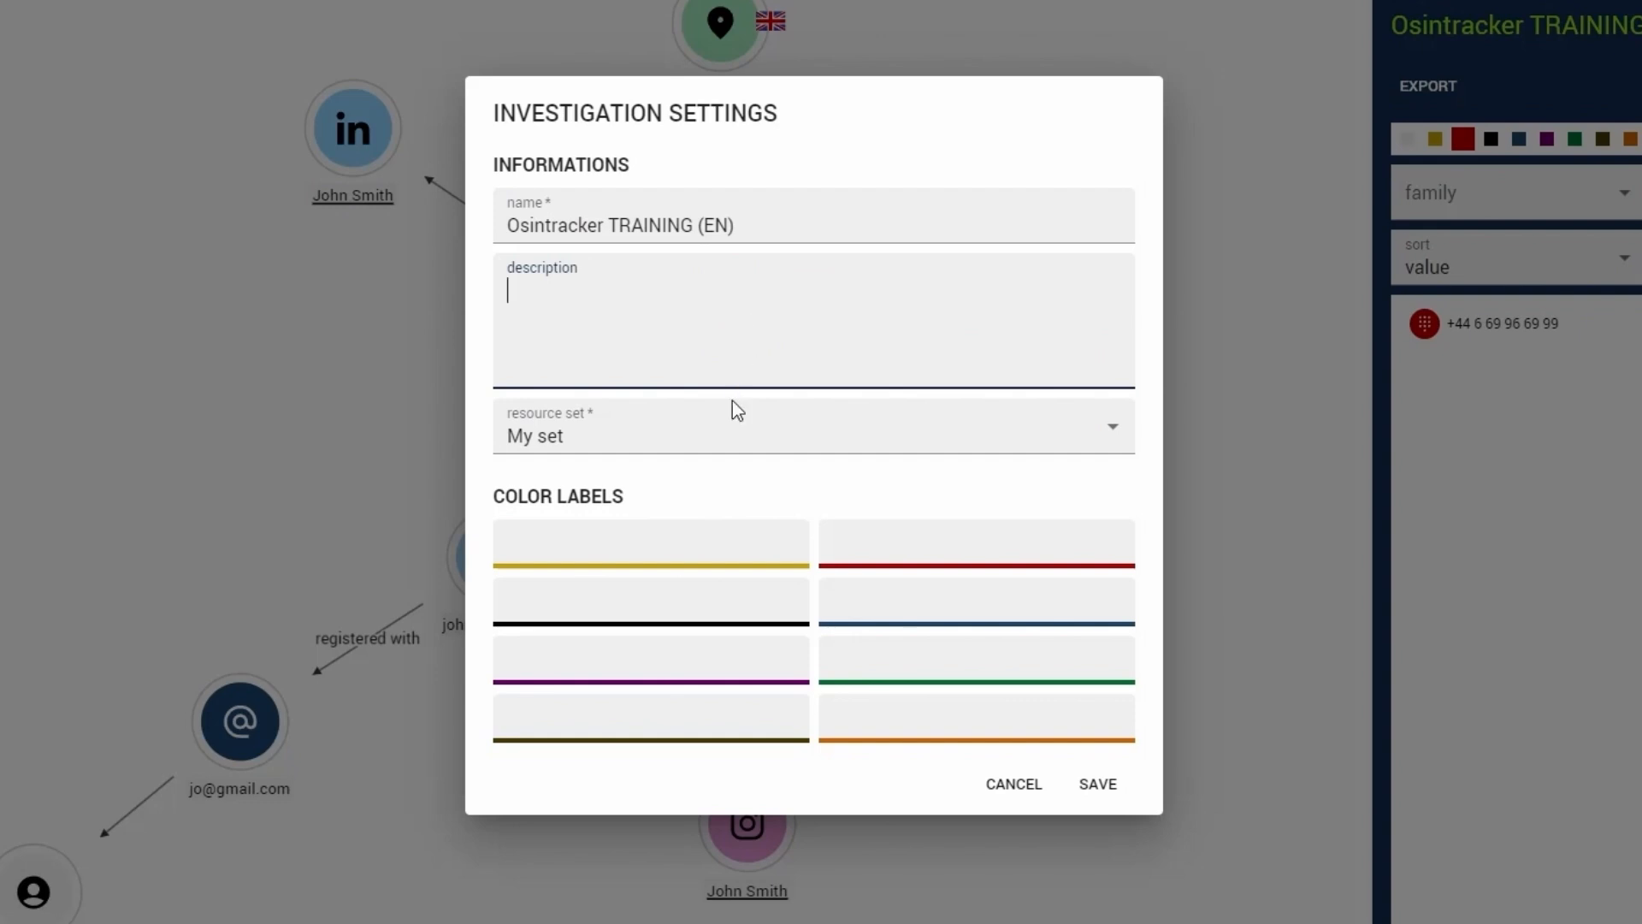
{"action": "left_click", "coordinate": [731, 432]}
{"action": "left_click", "coordinate": [693, 544]}
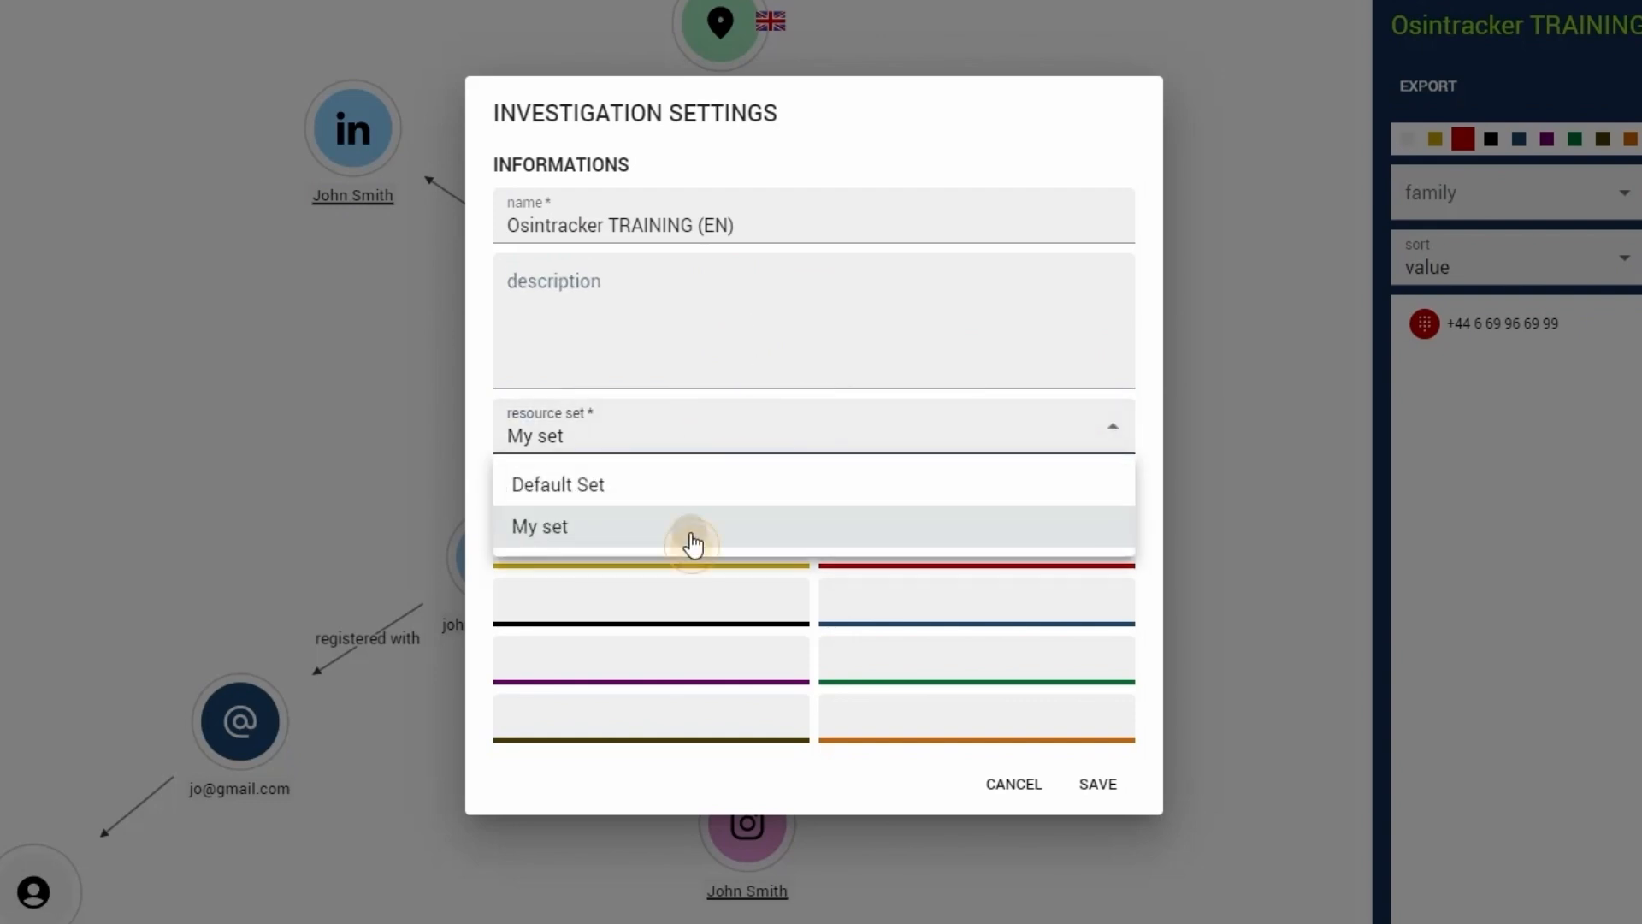
- Label the blue color as important in the investigation settings, and close the settings
{"action": "left_click", "coordinate": [834, 590]}
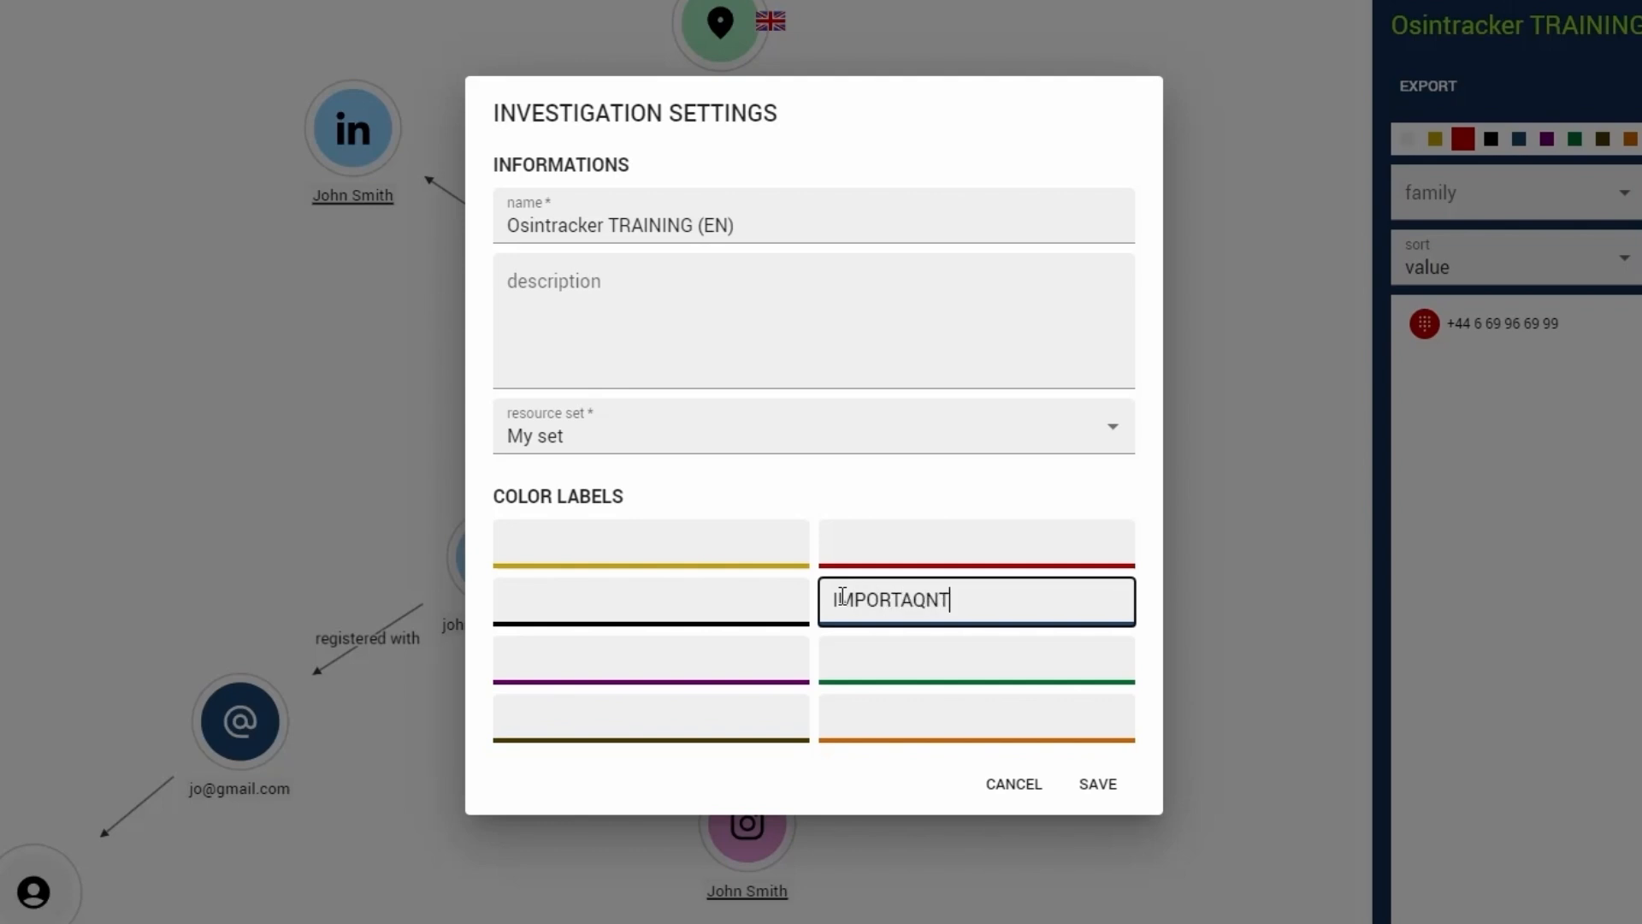
{"action": "key", "text": "BackSpace"}
{"action": "key", "text": "BackSpace"}
{"action": "key", "text": "BackSpace"}
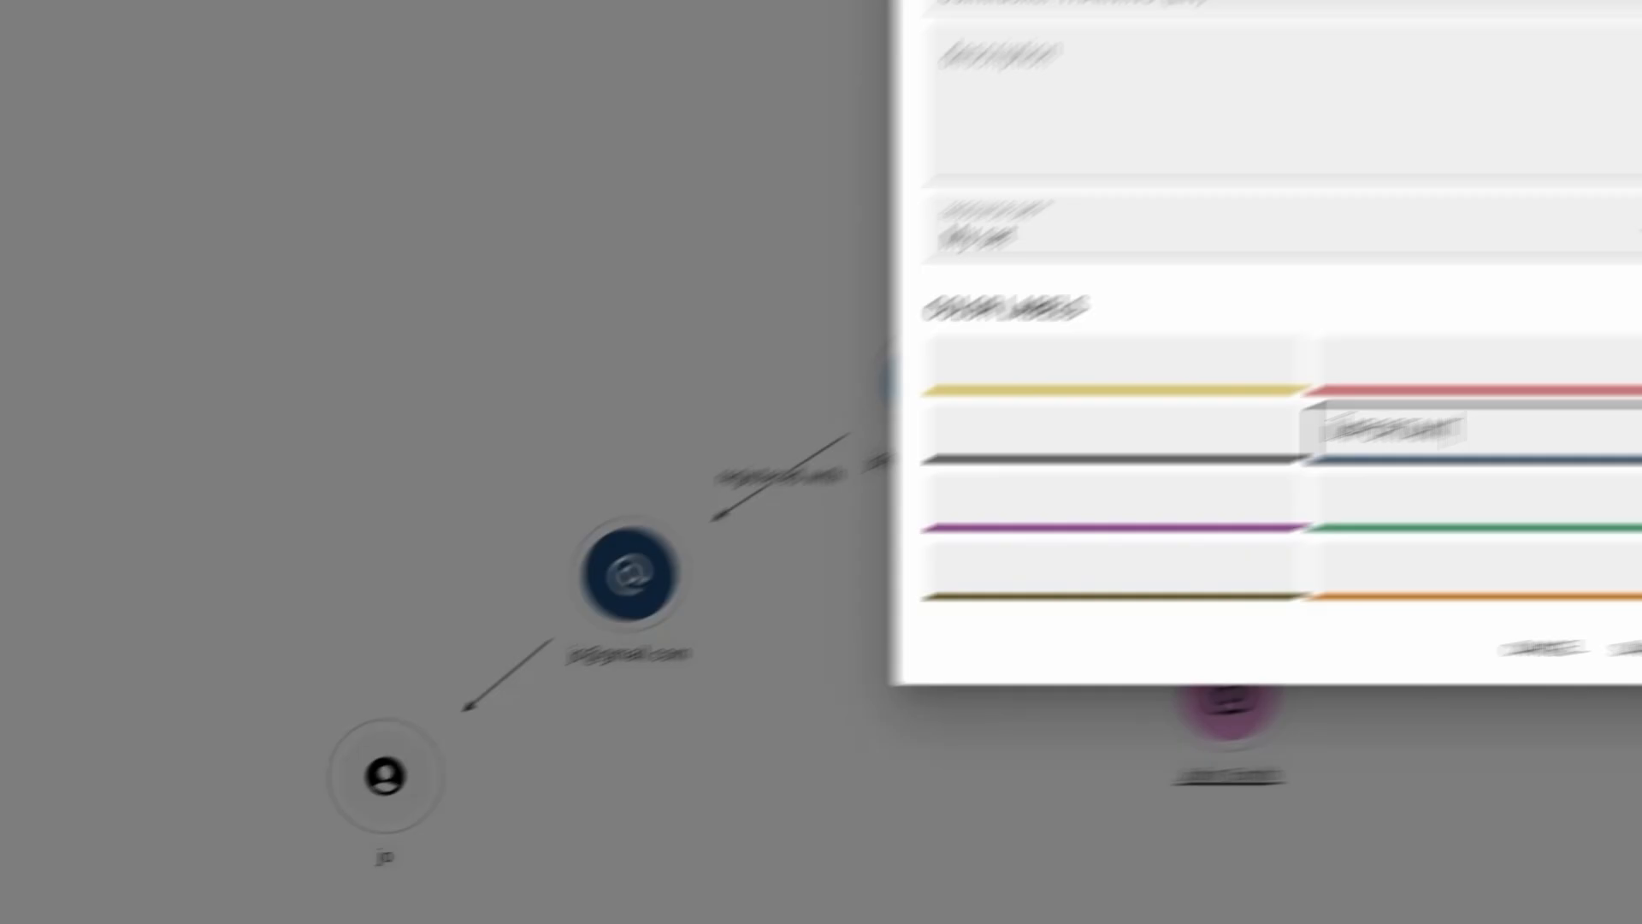
{"action": "key", "text": "Return"}
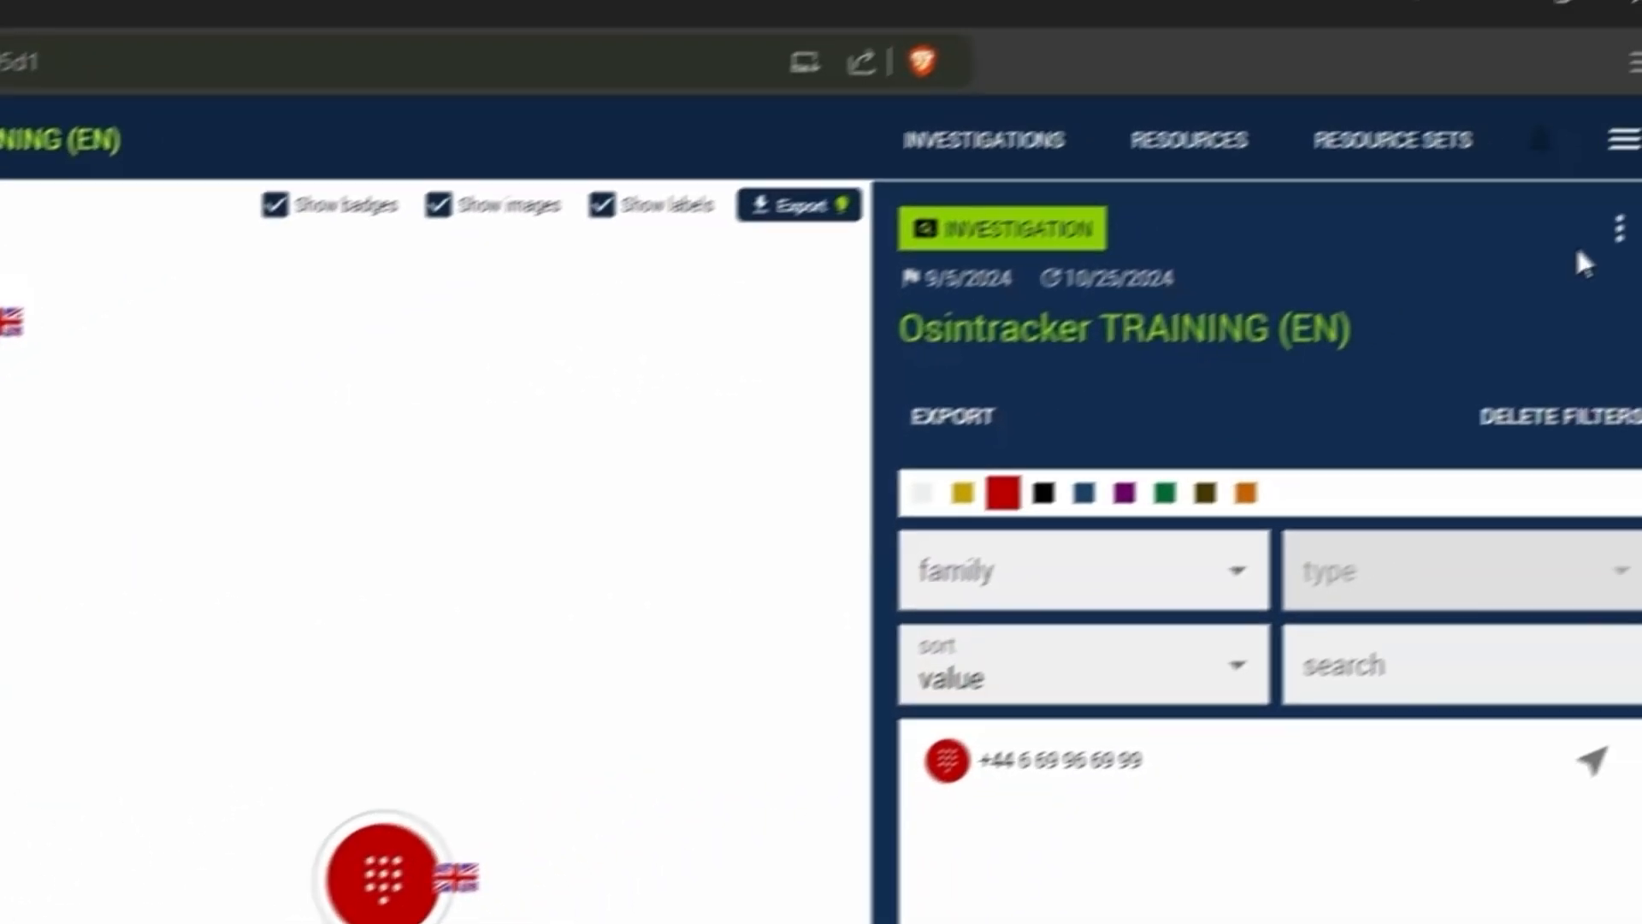
- Examine the dialog for duplicating the investigation, cancel it, and return to the investigation's options
{"action": "left_click", "coordinate": [1617, 235]}
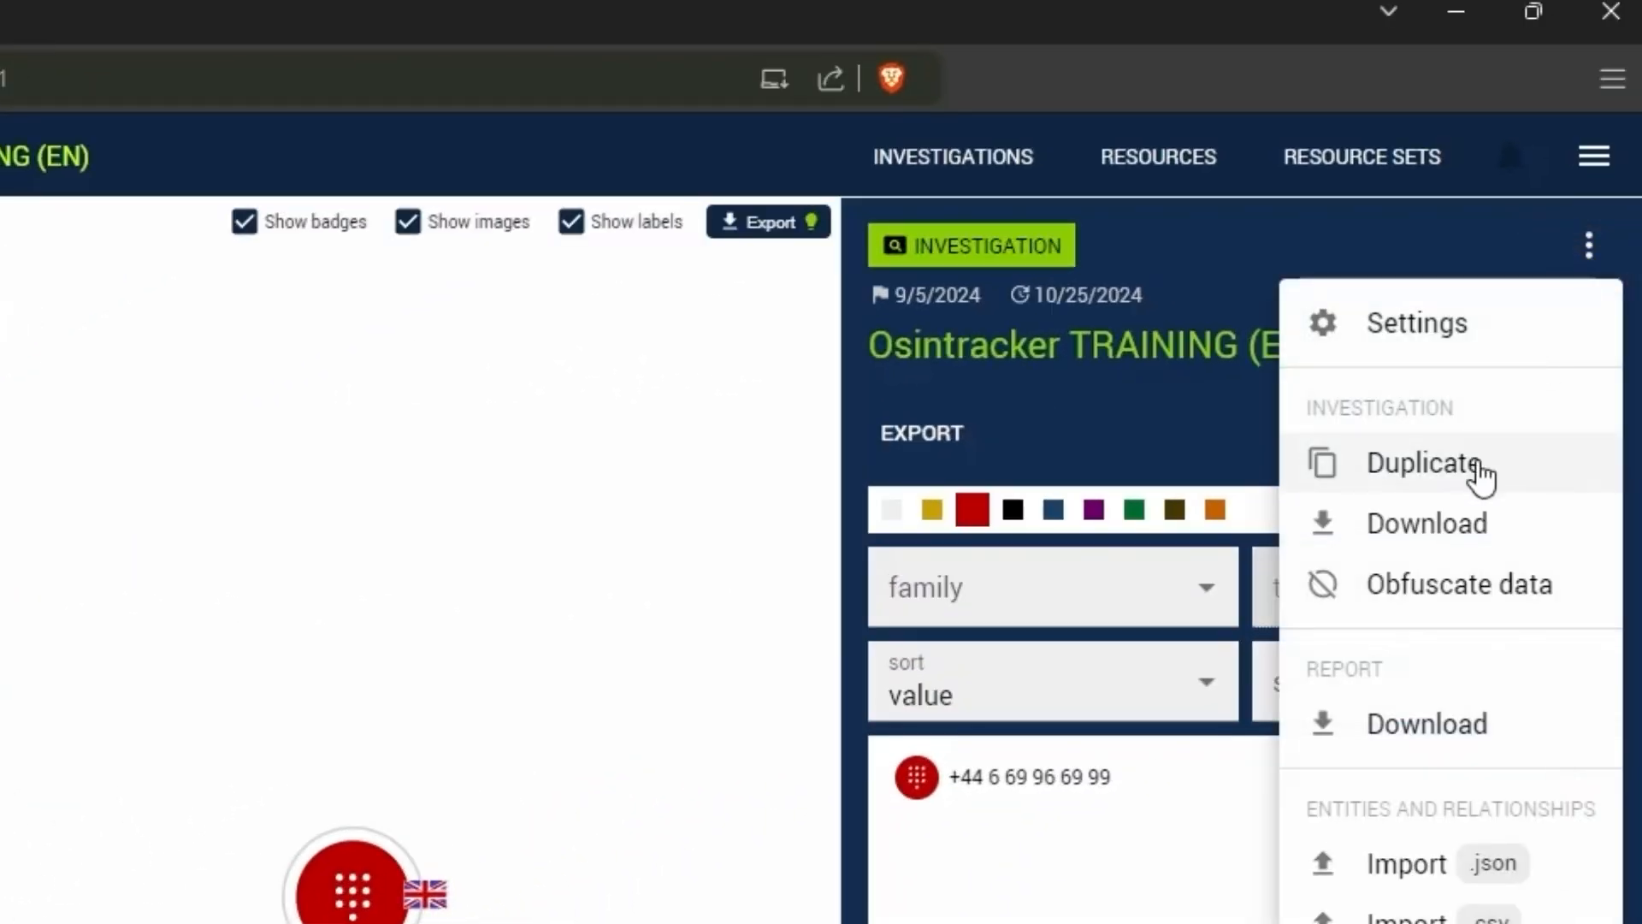
{"action": "left_click", "coordinate": [1509, 453]}
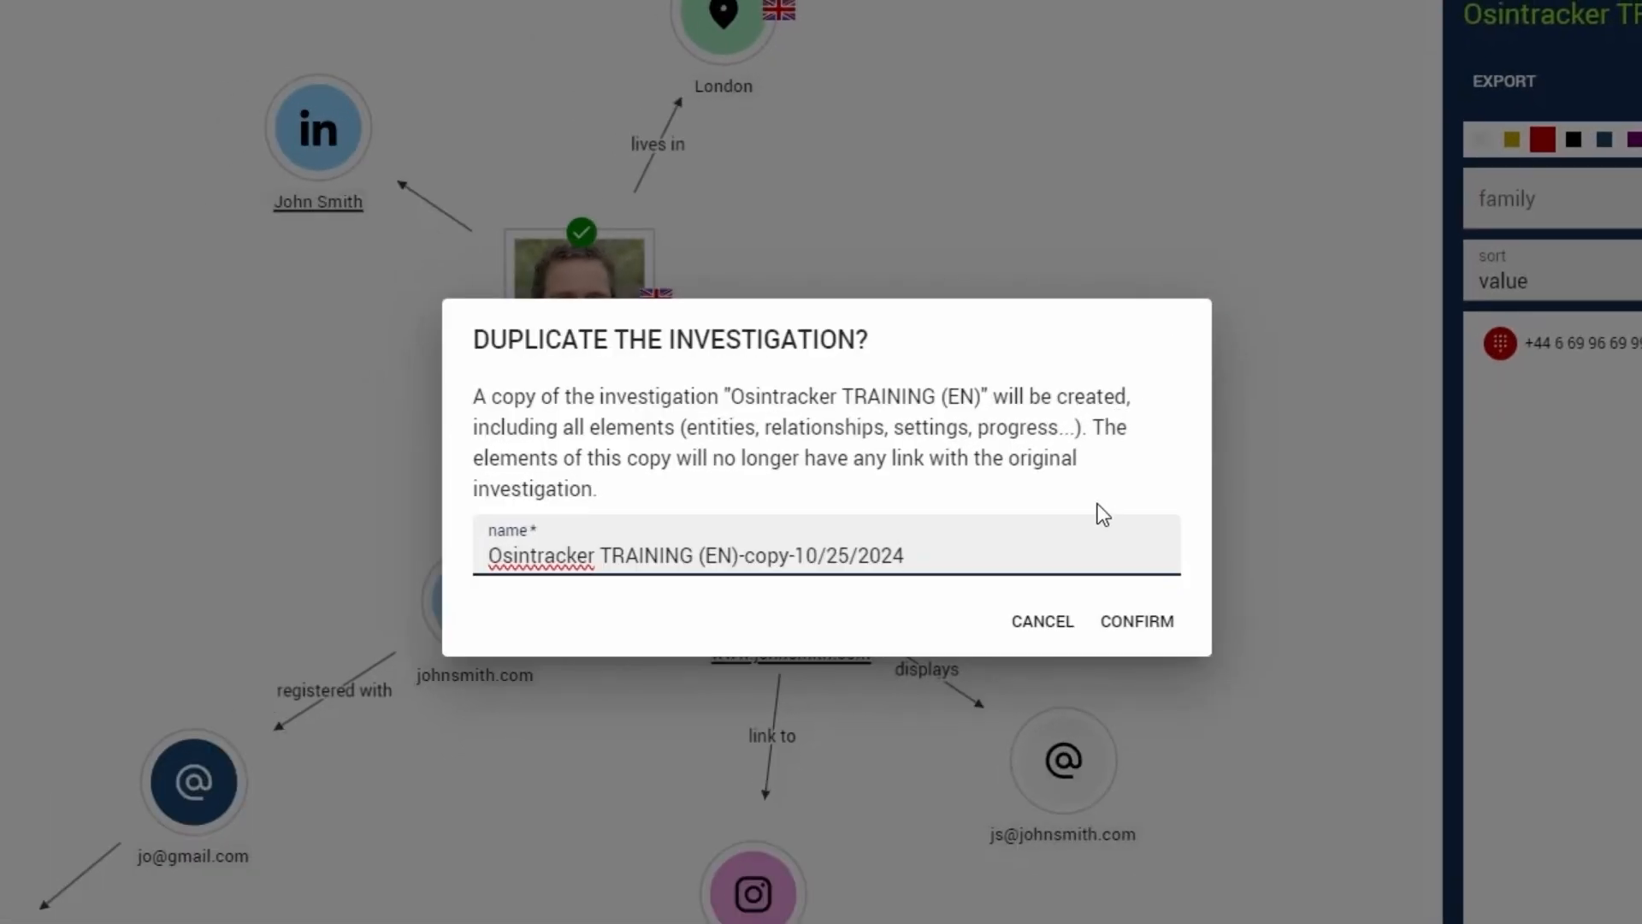
{"action": "left_click", "coordinate": [1067, 624]}
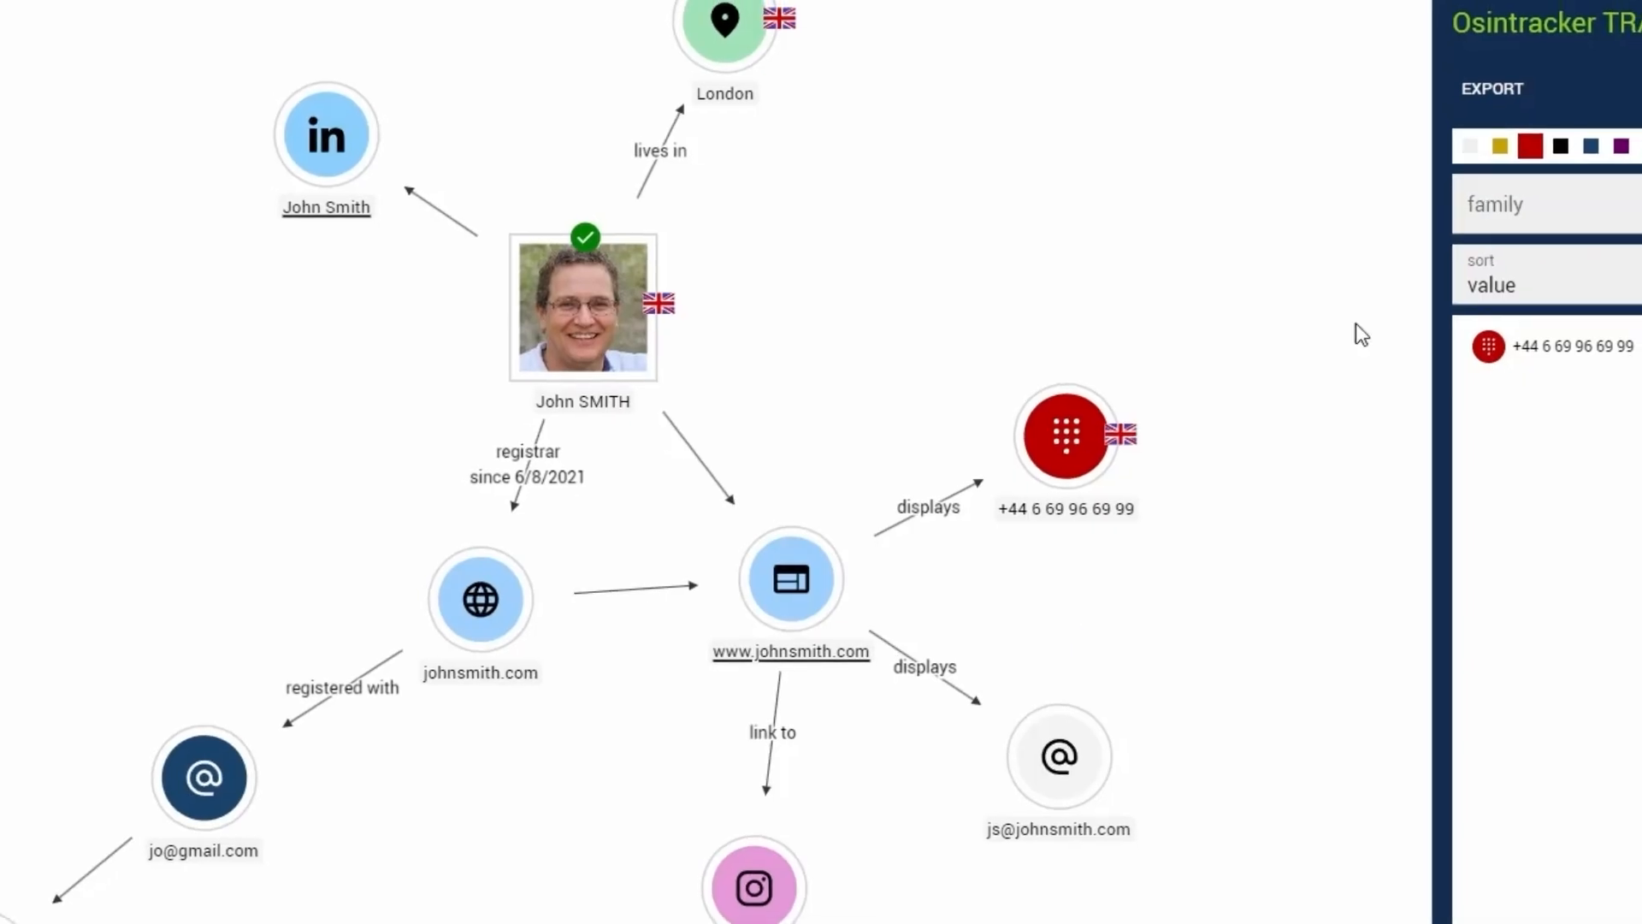
{"action": "left_click", "coordinate": [1636, 125]}
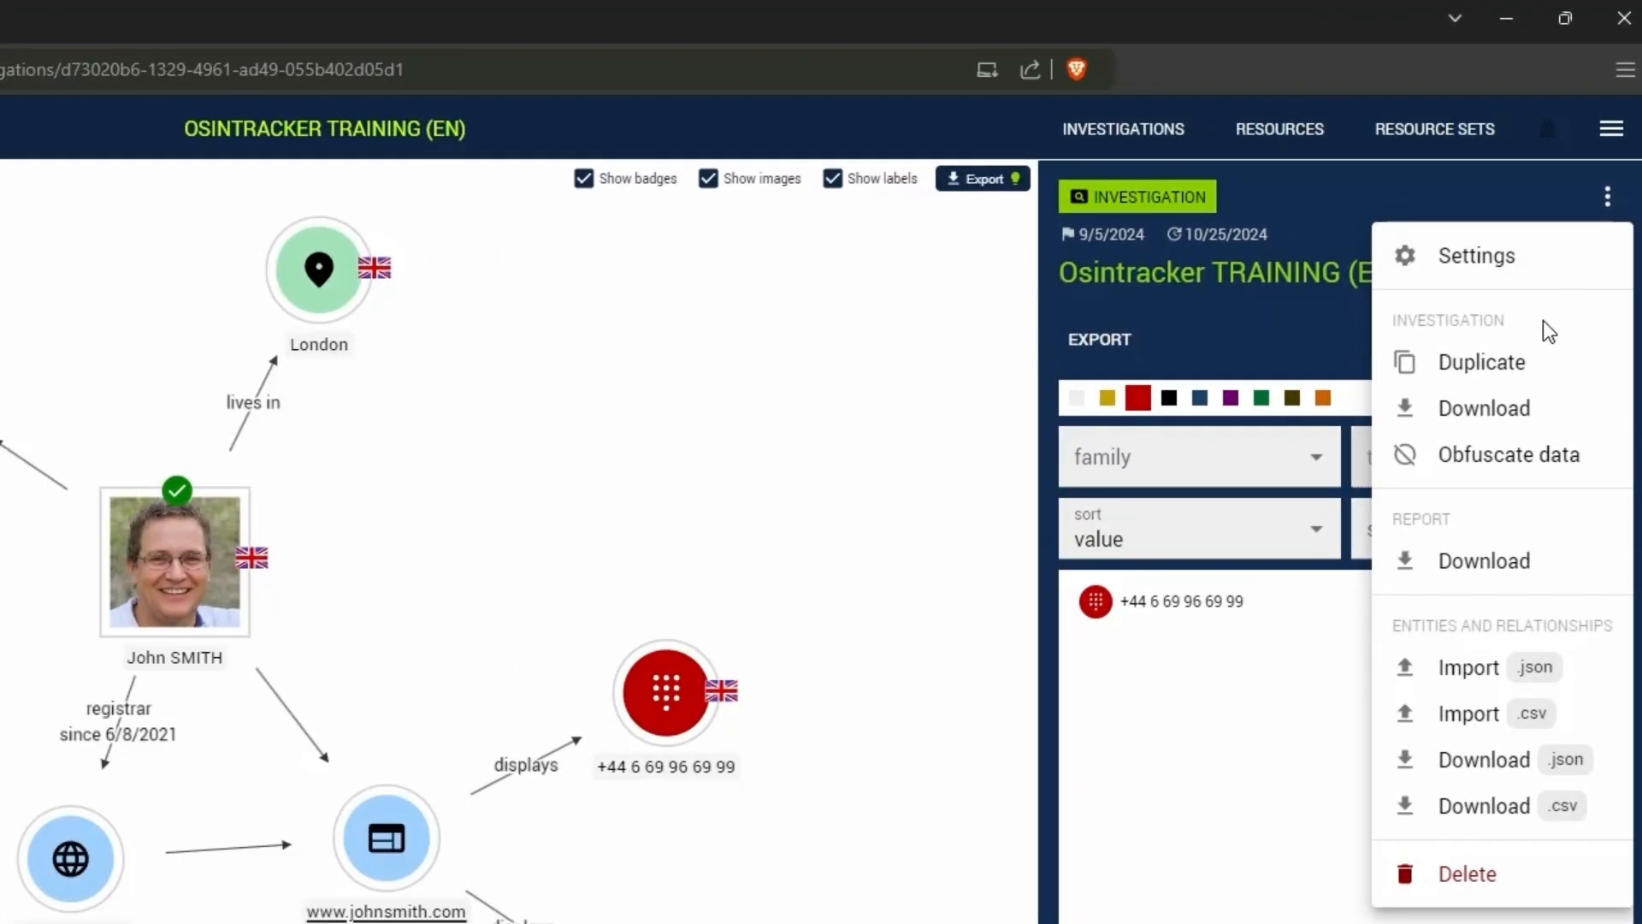
- Examine the dialog for backing up the investigation, and close it without exporting
{"action": "left_click", "coordinate": [1509, 408]}
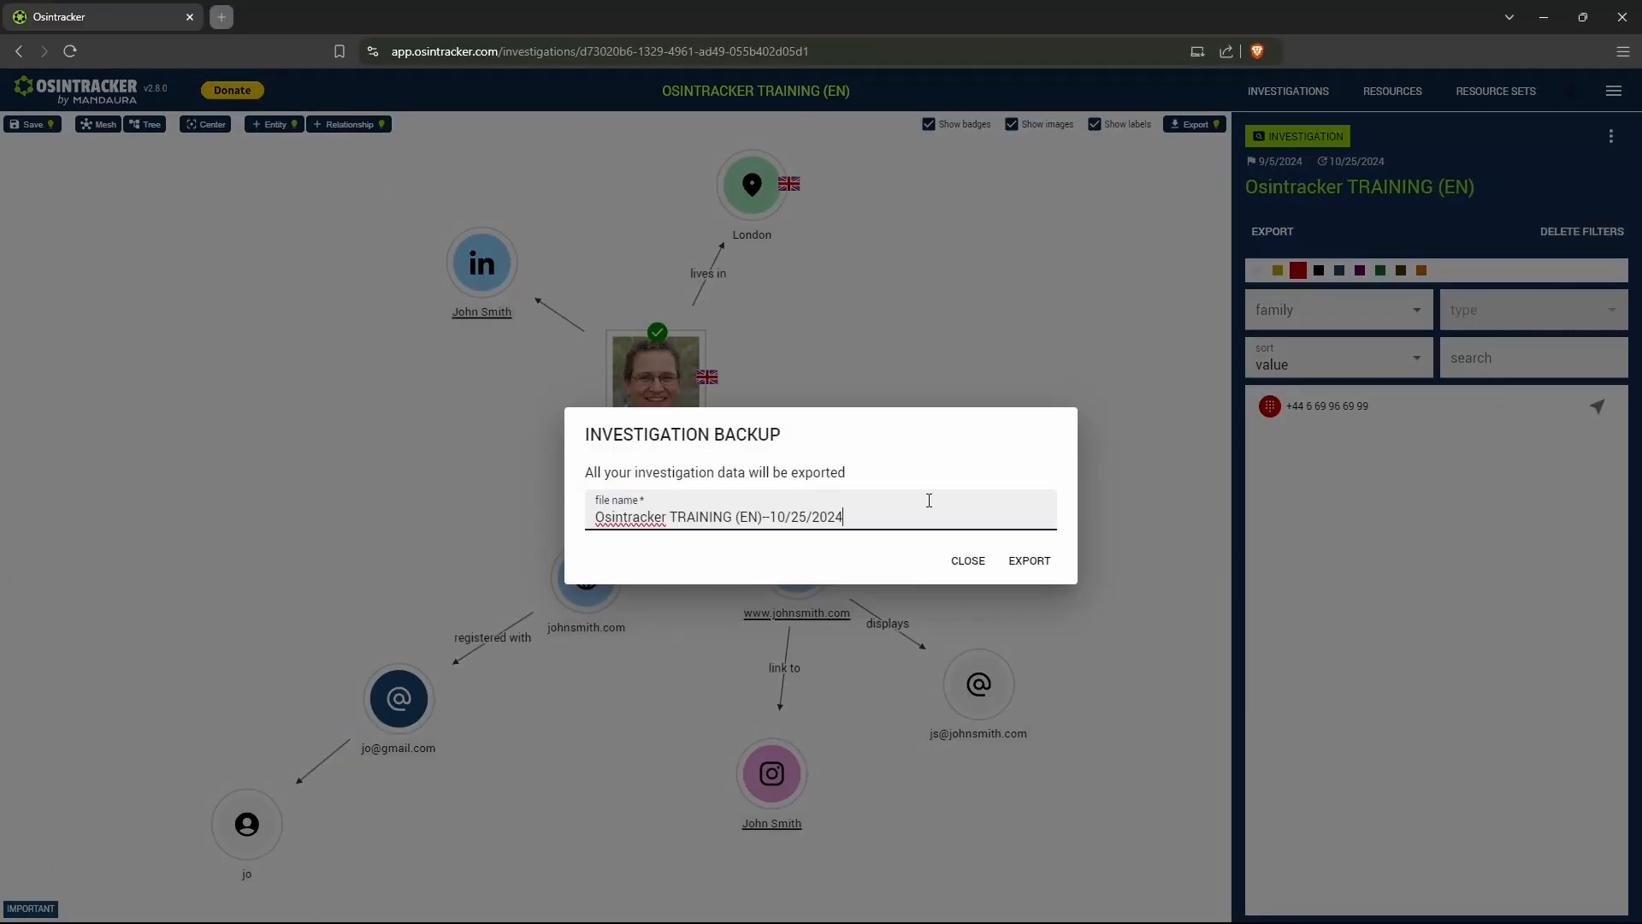
{"action": "left_click", "coordinate": [959, 563]}
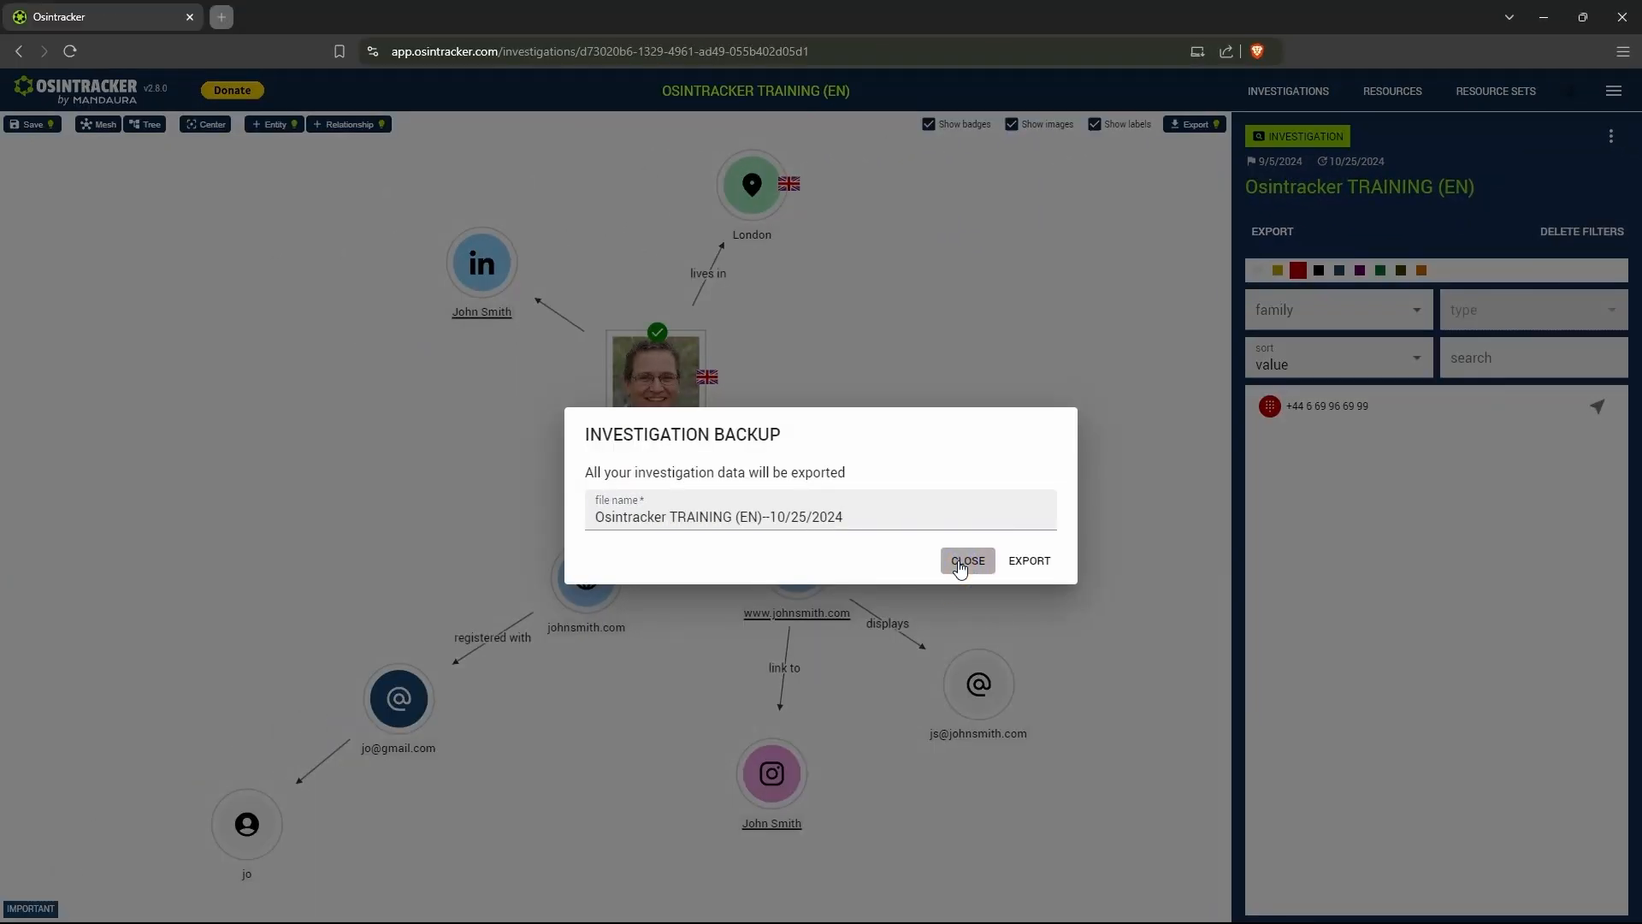
{"action": "left_click", "coordinate": [961, 565]}
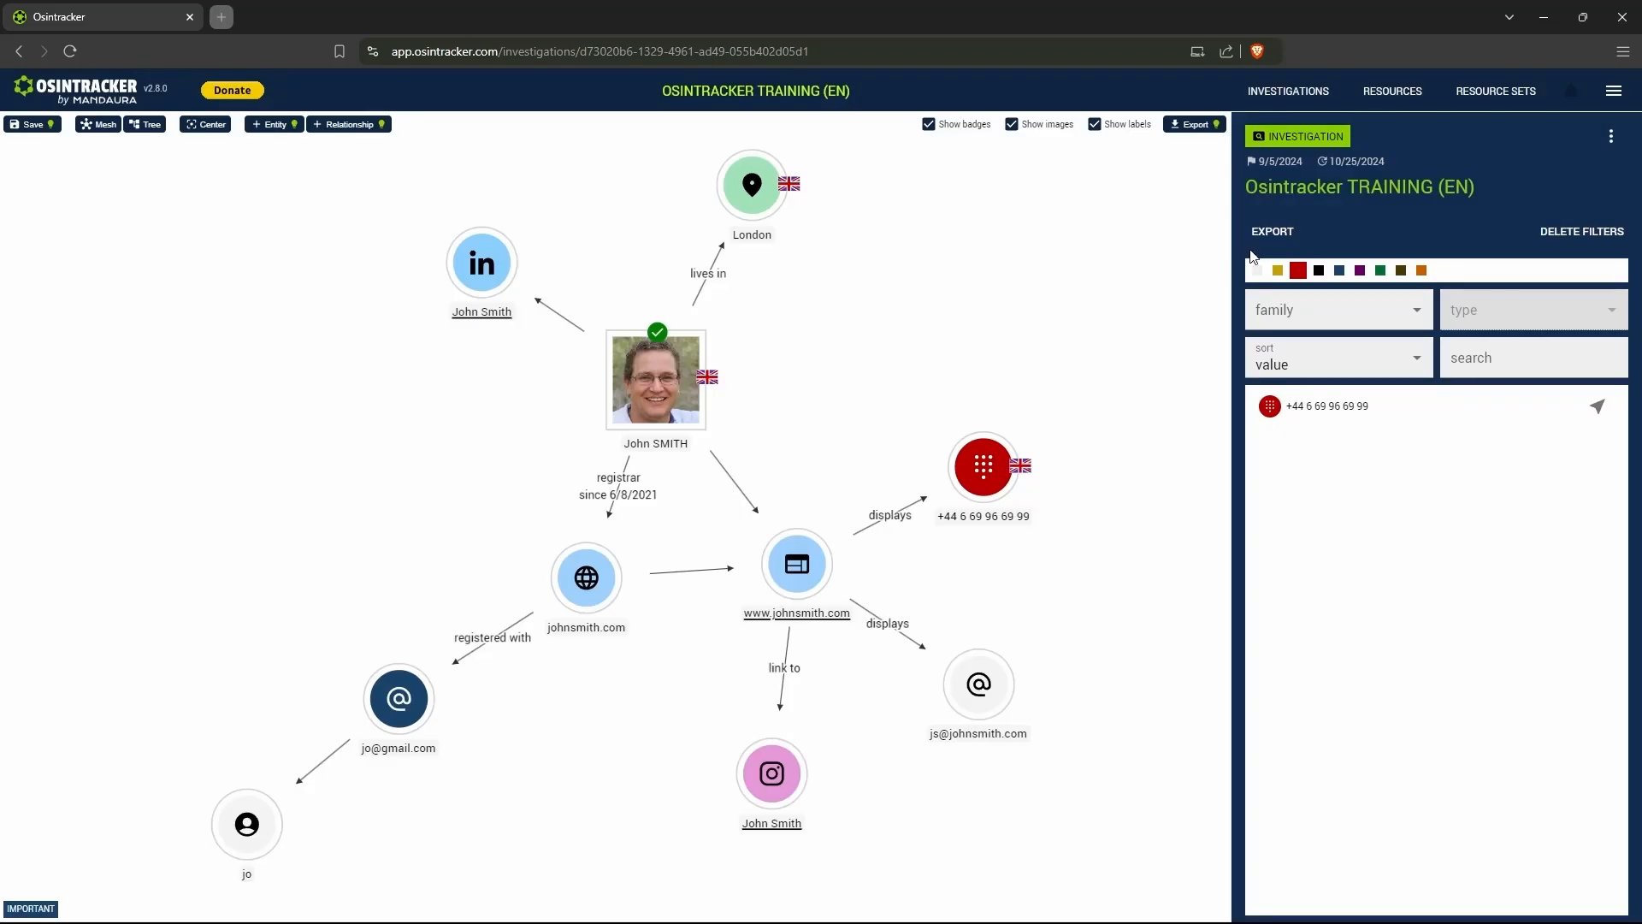
- Examine the confirmation for obfuscating the investigation's data, and cancel it
{"action": "left_click", "coordinate": [1612, 143]}
{"action": "left_click", "coordinate": [1612, 205]}
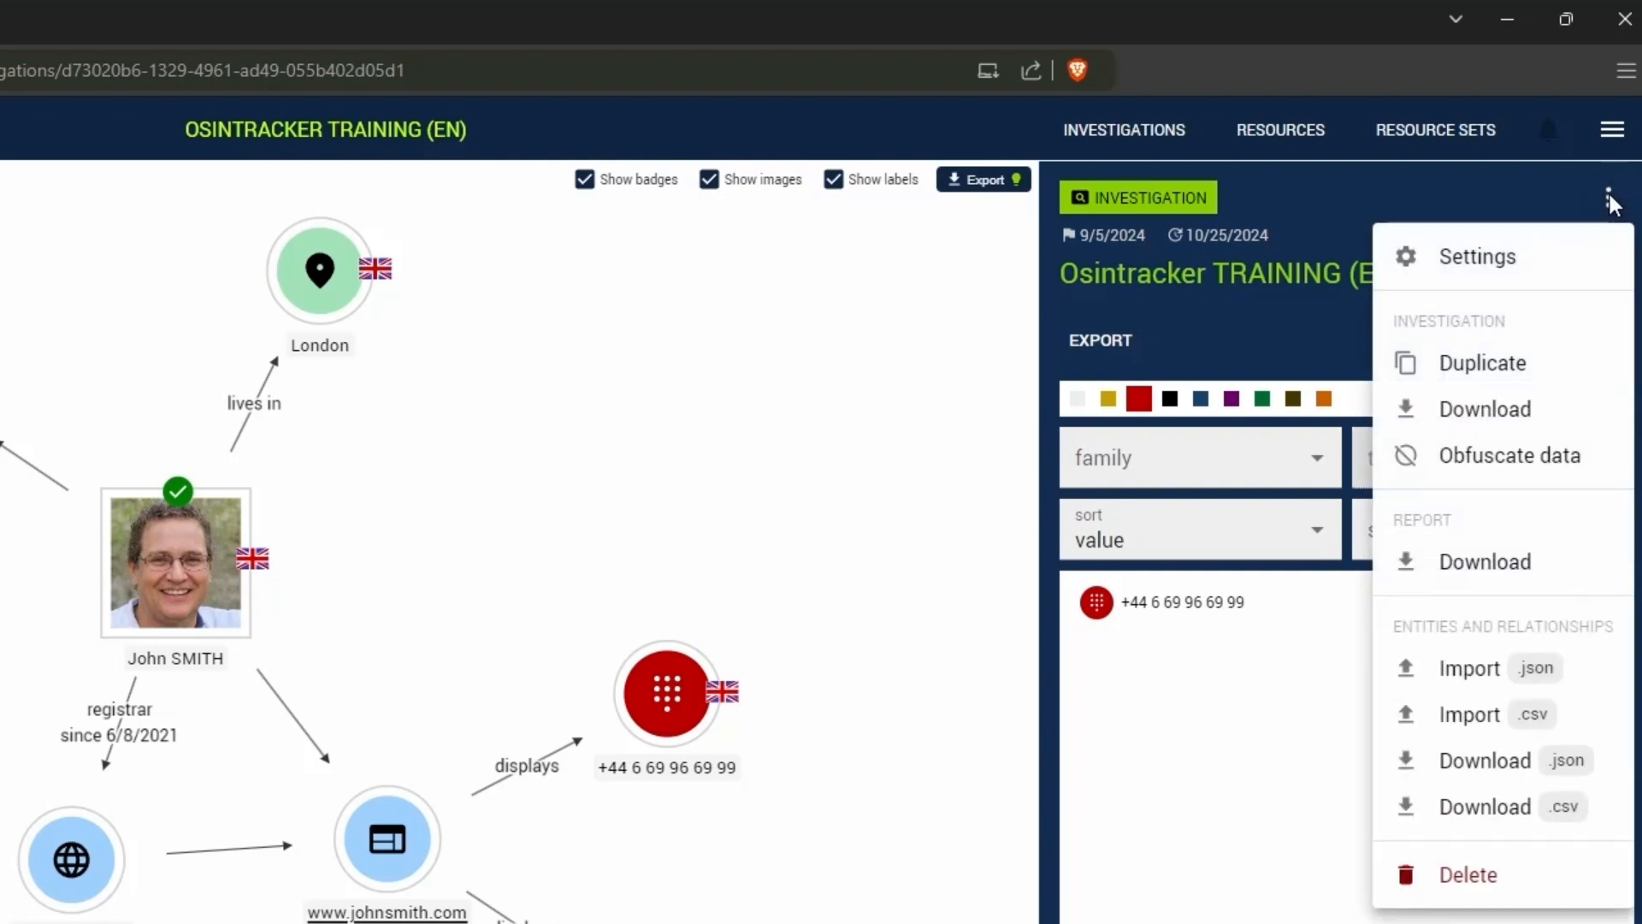
{"action": "left_click", "coordinate": [1475, 455]}
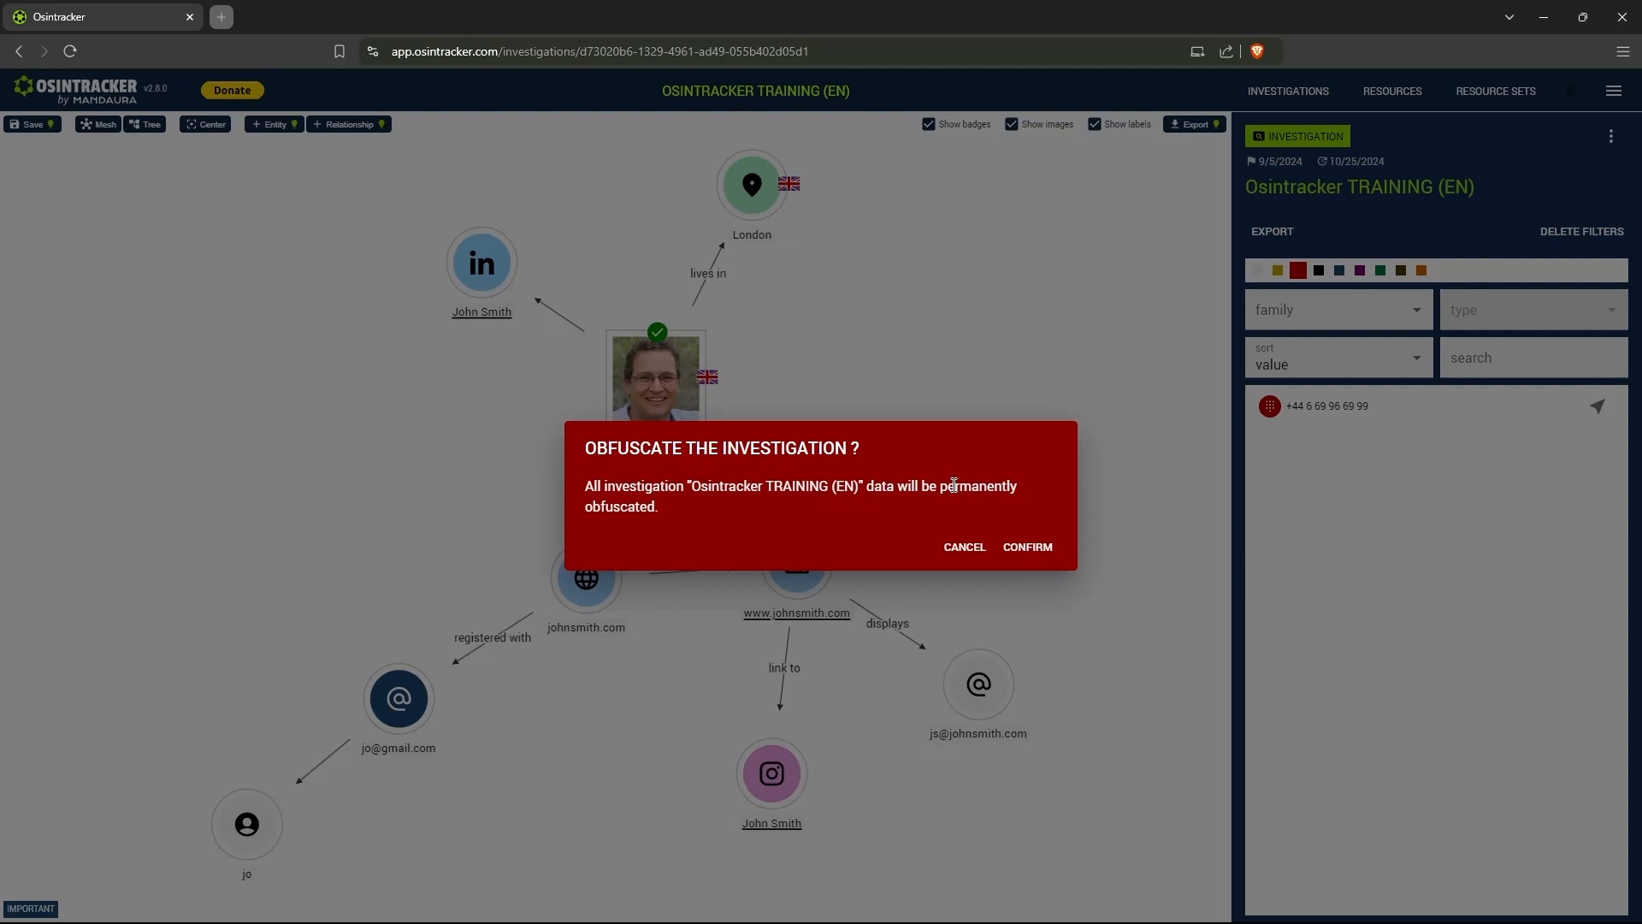
{"action": "left_click", "coordinate": [979, 556]}
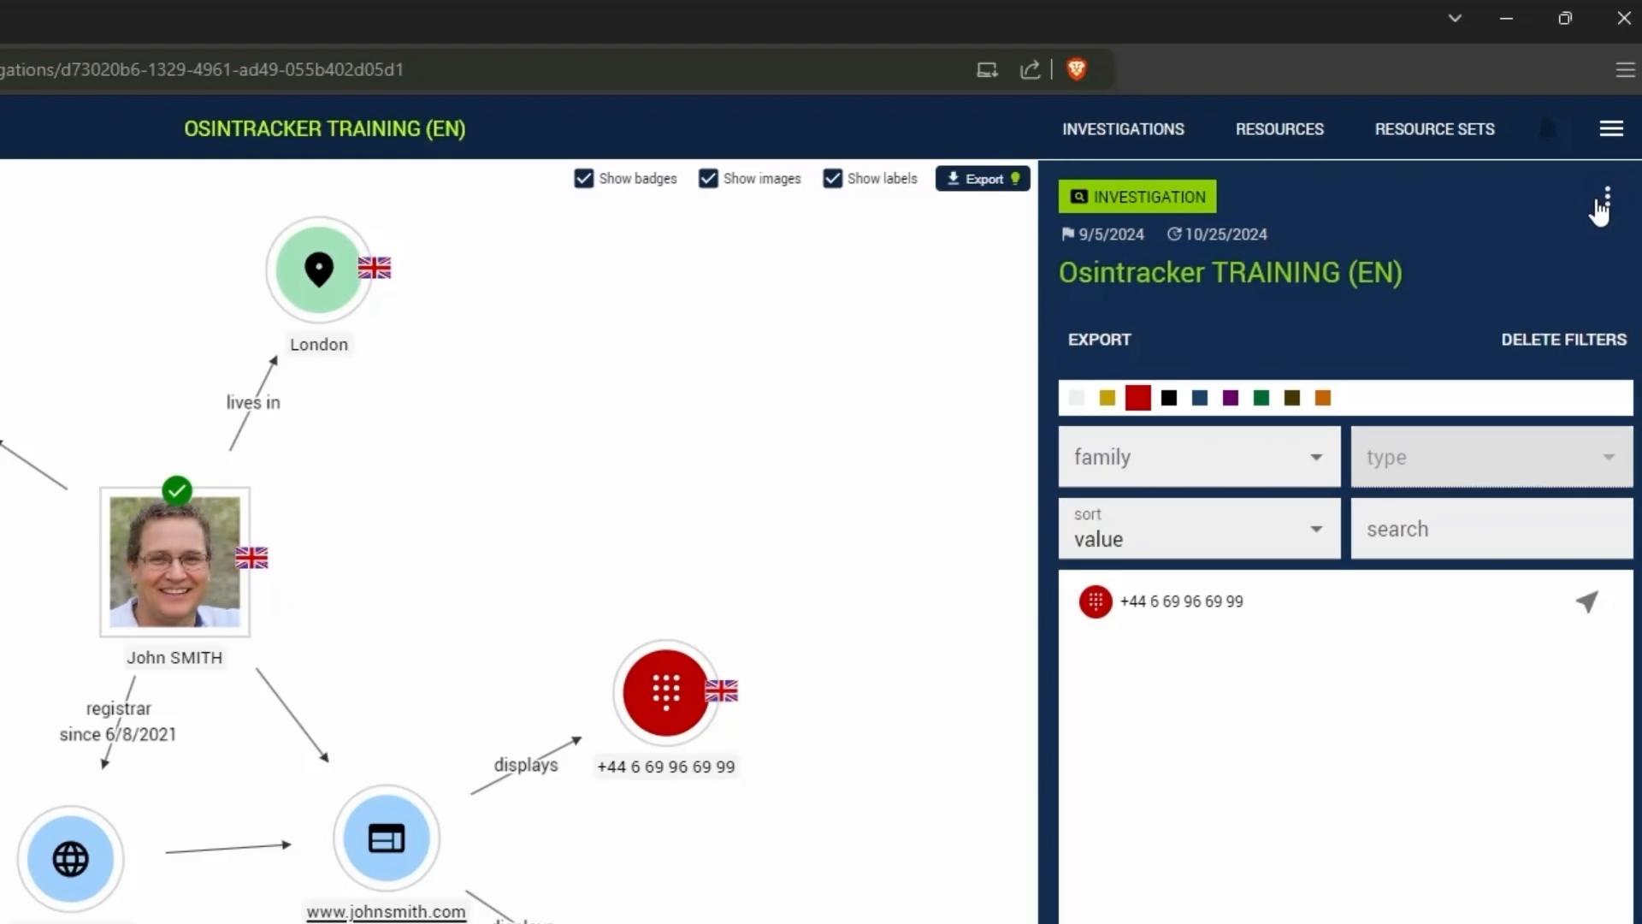
- Download the investigation report as an HTML document in the Downloads folder under the proposed file name
{"action": "left_click", "coordinate": [1603, 200]}
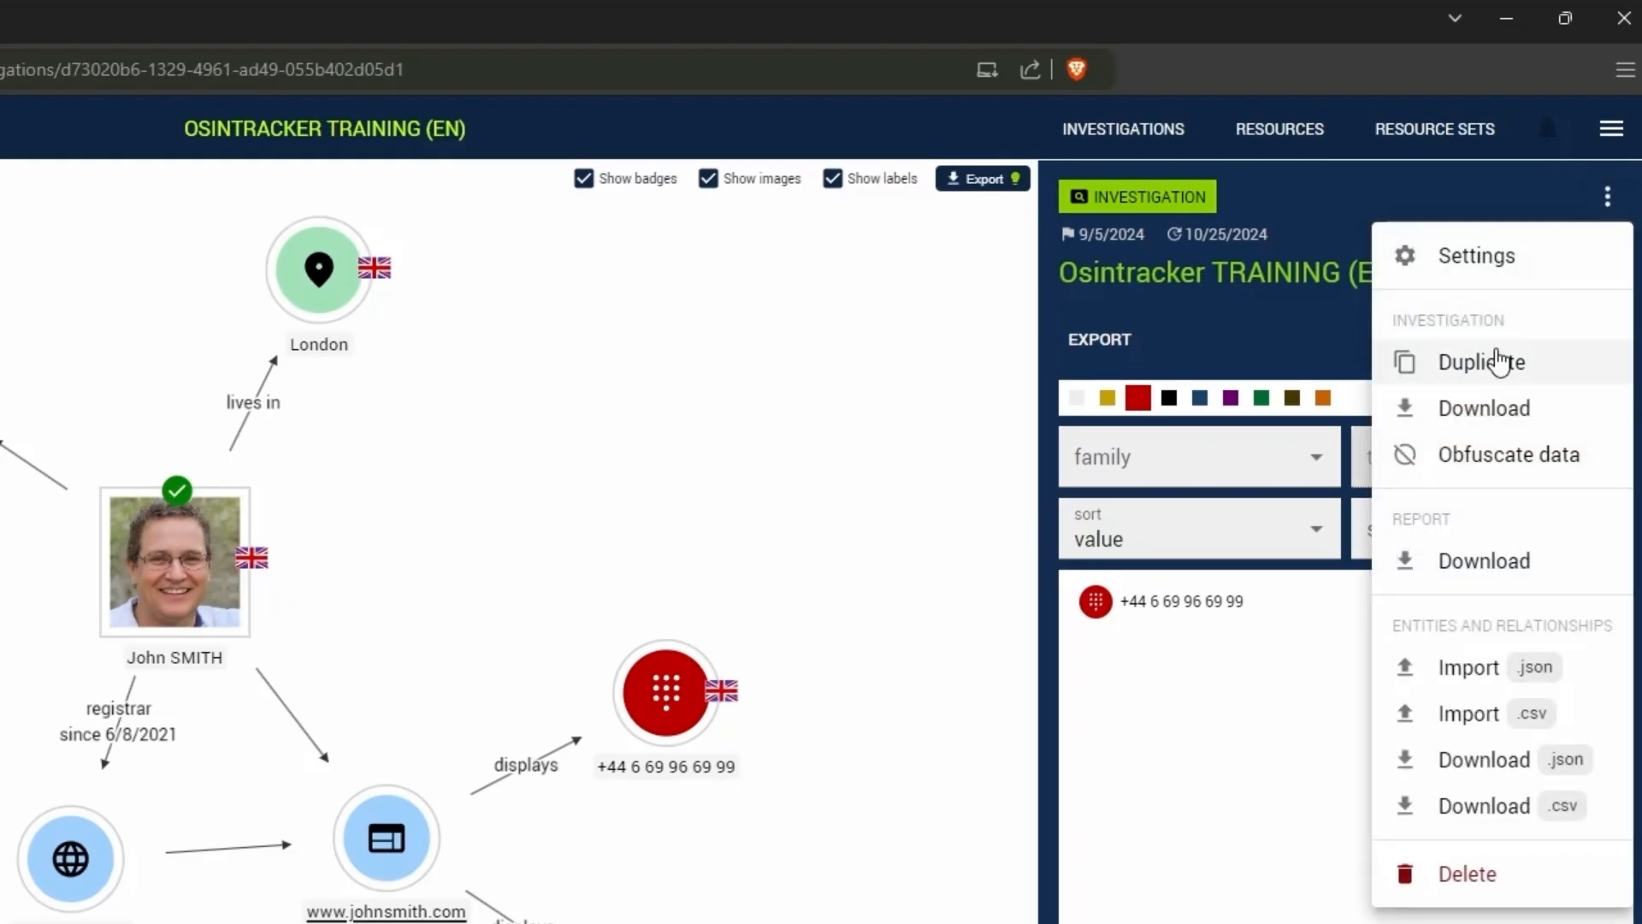
{"action": "left_click", "coordinate": [1437, 558]}
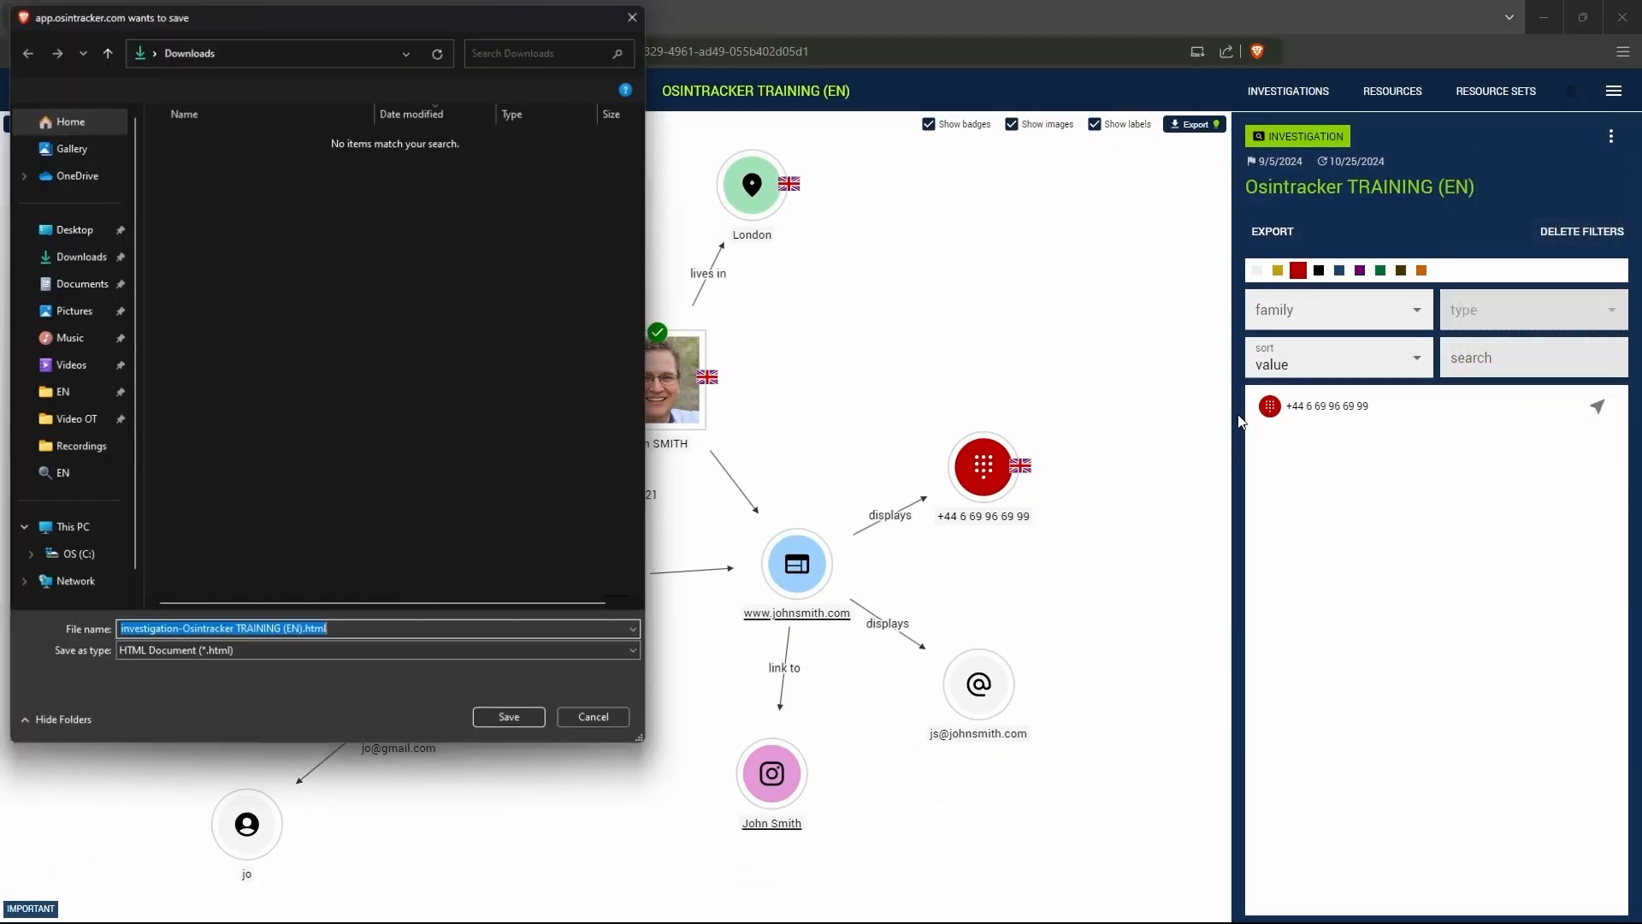
{"action": "left_click", "coordinate": [525, 721]}
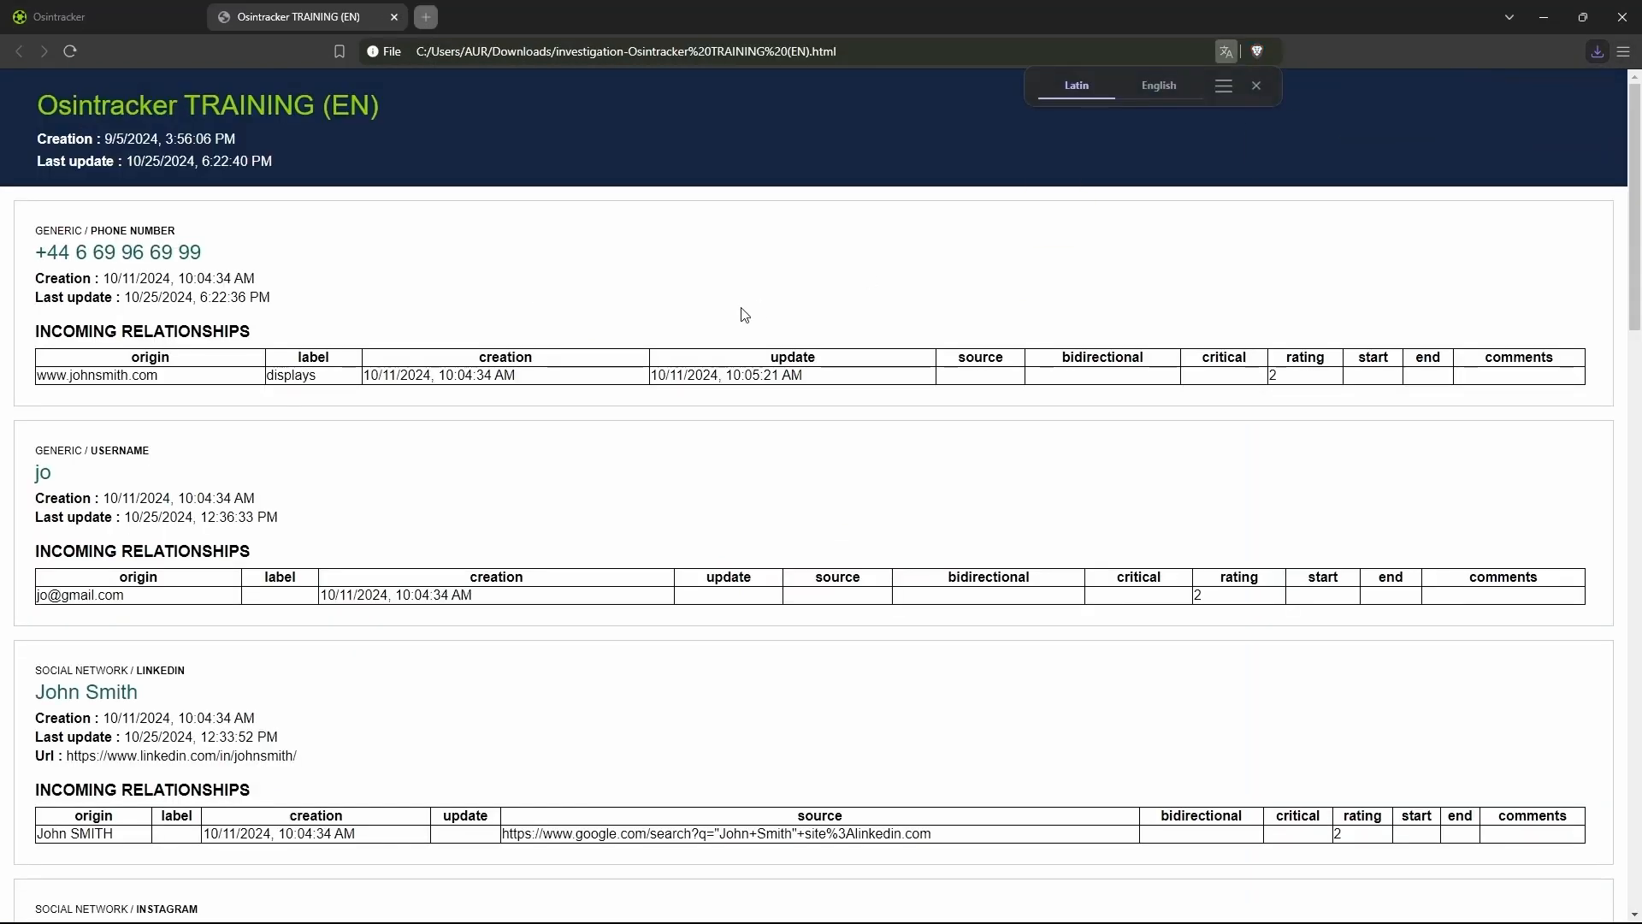
- Review the entities and relationships in the downloaded report, and return to the investigation's options
{"action": "scroll", "coordinate": [185, 274], "scroll_direction": "down", "scroll_amount": 8}
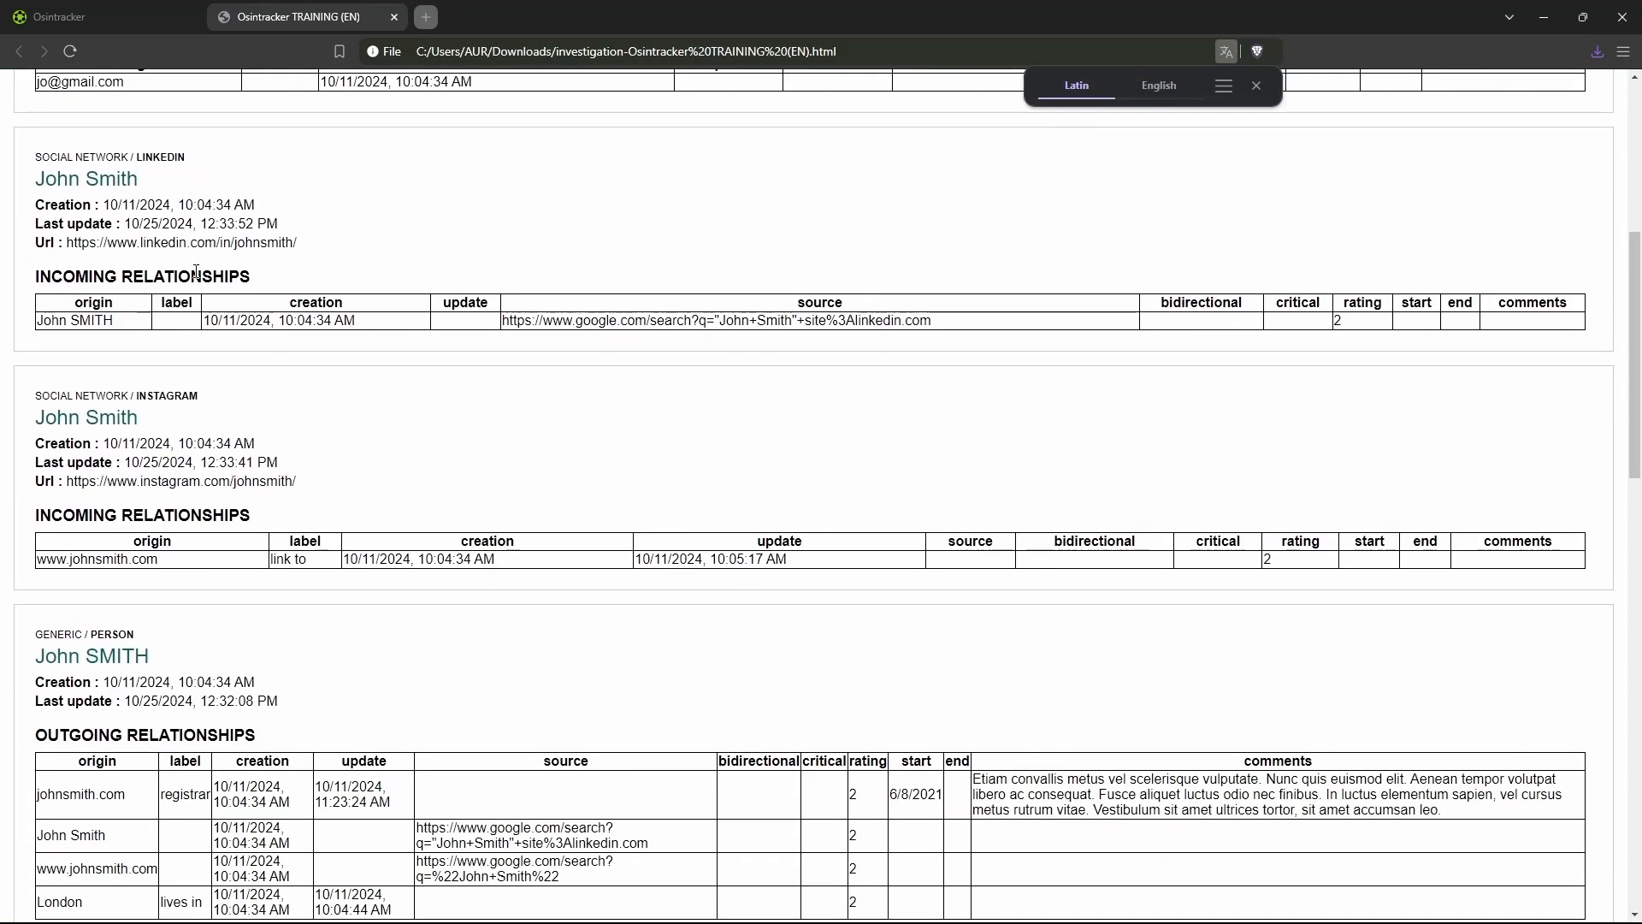
{"action": "scroll", "coordinate": [136, 334], "scroll_direction": "down", "scroll_amount": 5}
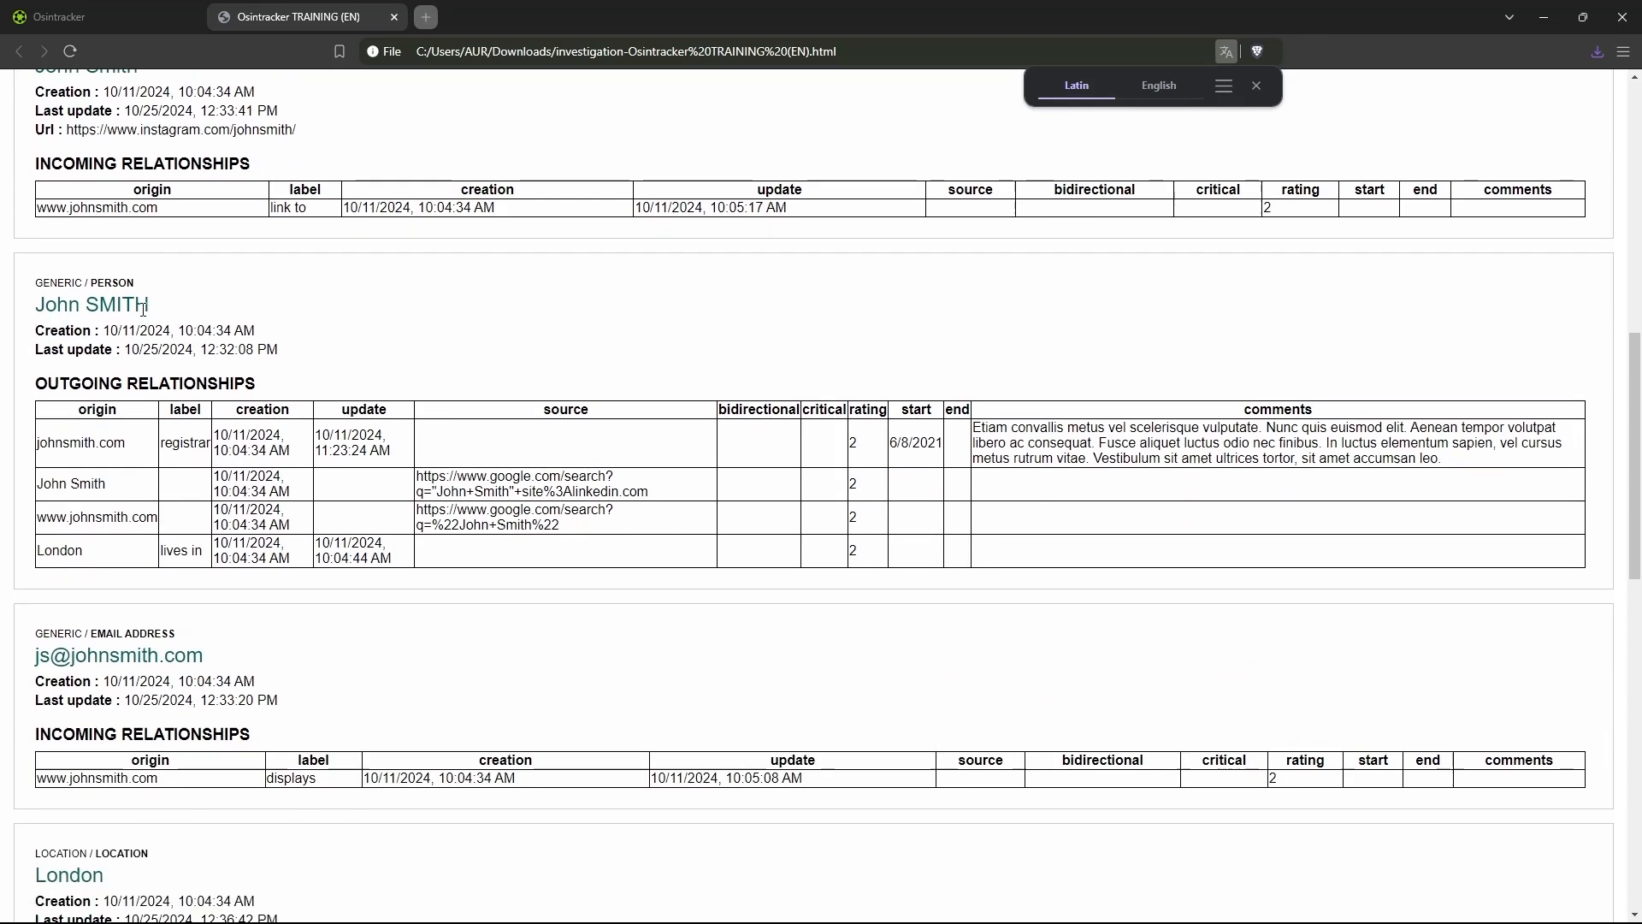
{"action": "left_click", "coordinate": [157, 28]}
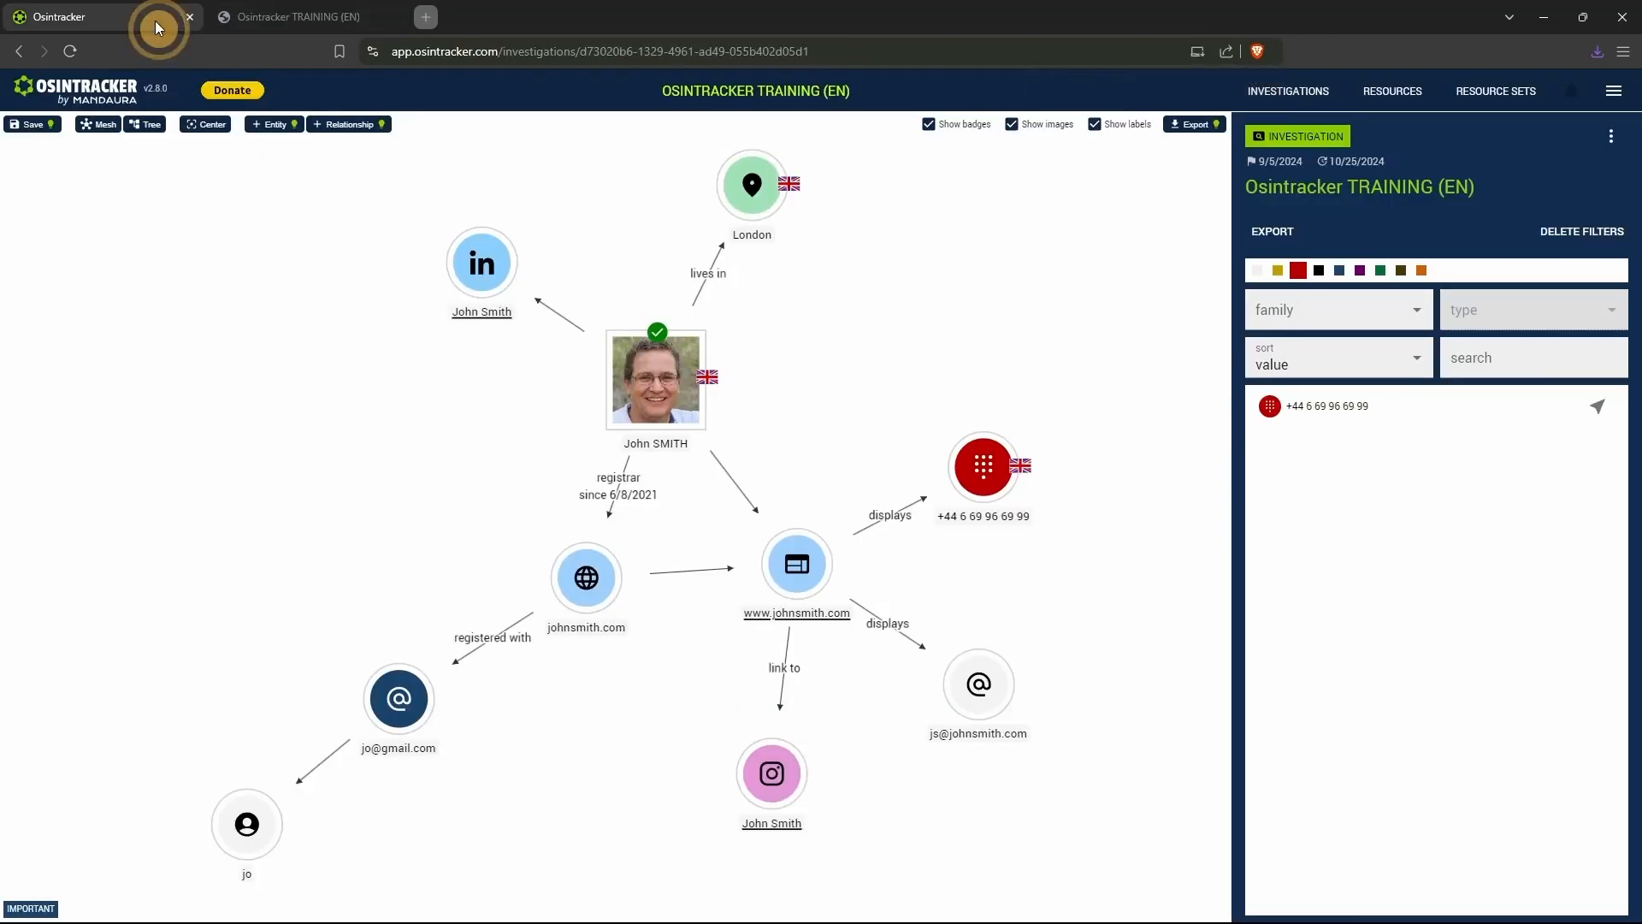
{"action": "left_click", "coordinate": [1617, 133]}
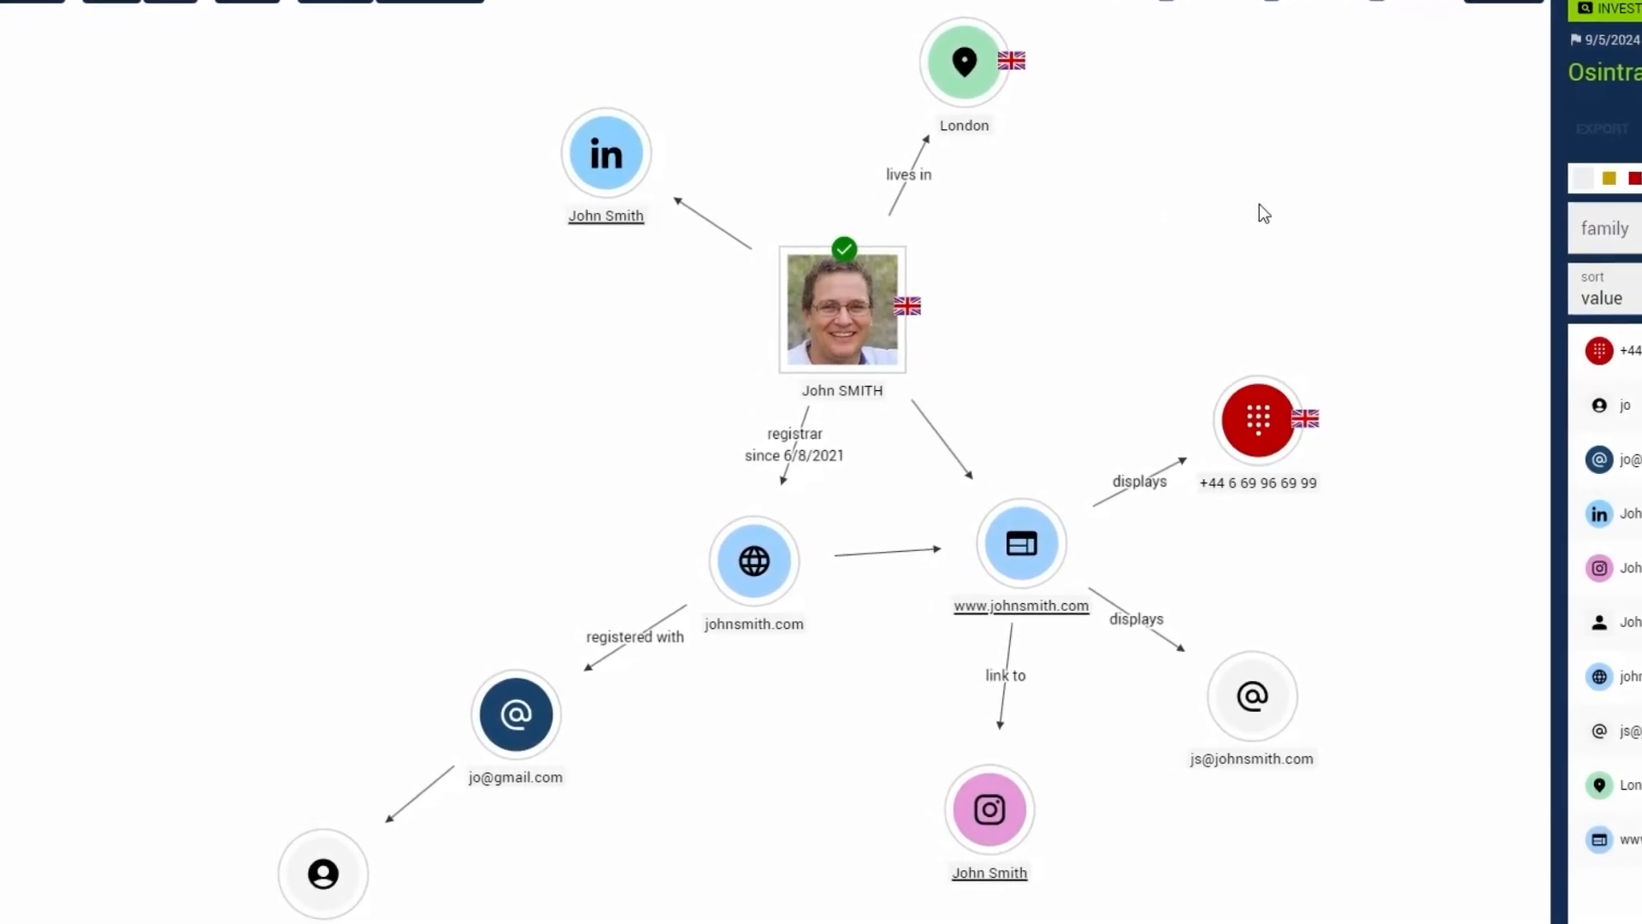
- Shift the LinkedIn entity slightly in the graph, and select it to show its details
{"action": "mouse_move", "coordinate": [1215, 224]}
{"action": "left_mouse_down"}
{"action": "mouse_move", "coordinate": [945, 228]}
{"action": "mouse_move", "coordinate": [1334, 207]}
{"action": "mouse_move", "coordinate": [1141, 327]}
{"action": "mouse_move", "coordinate": [1199, 221]}
{"action": "left_mouse_up"}
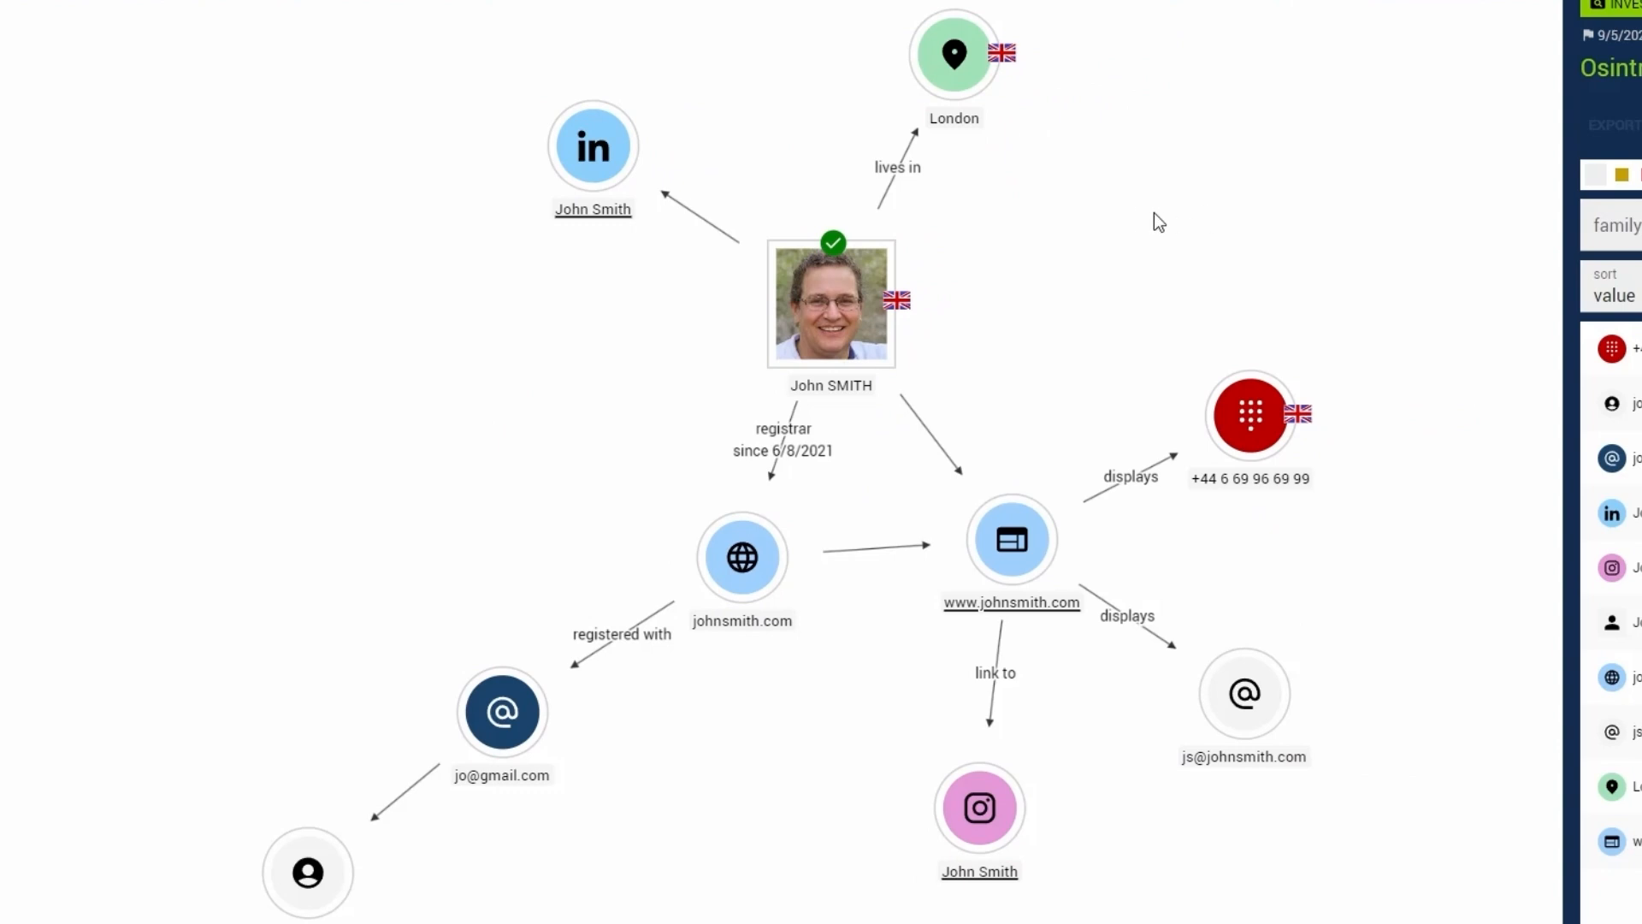
{"action": "mouse_move", "coordinate": [614, 156]}
{"action": "left_mouse_down"}
{"action": "mouse_move", "coordinate": [559, 287]}
{"action": "mouse_move", "coordinate": [617, 182]}
{"action": "left_mouse_up"}
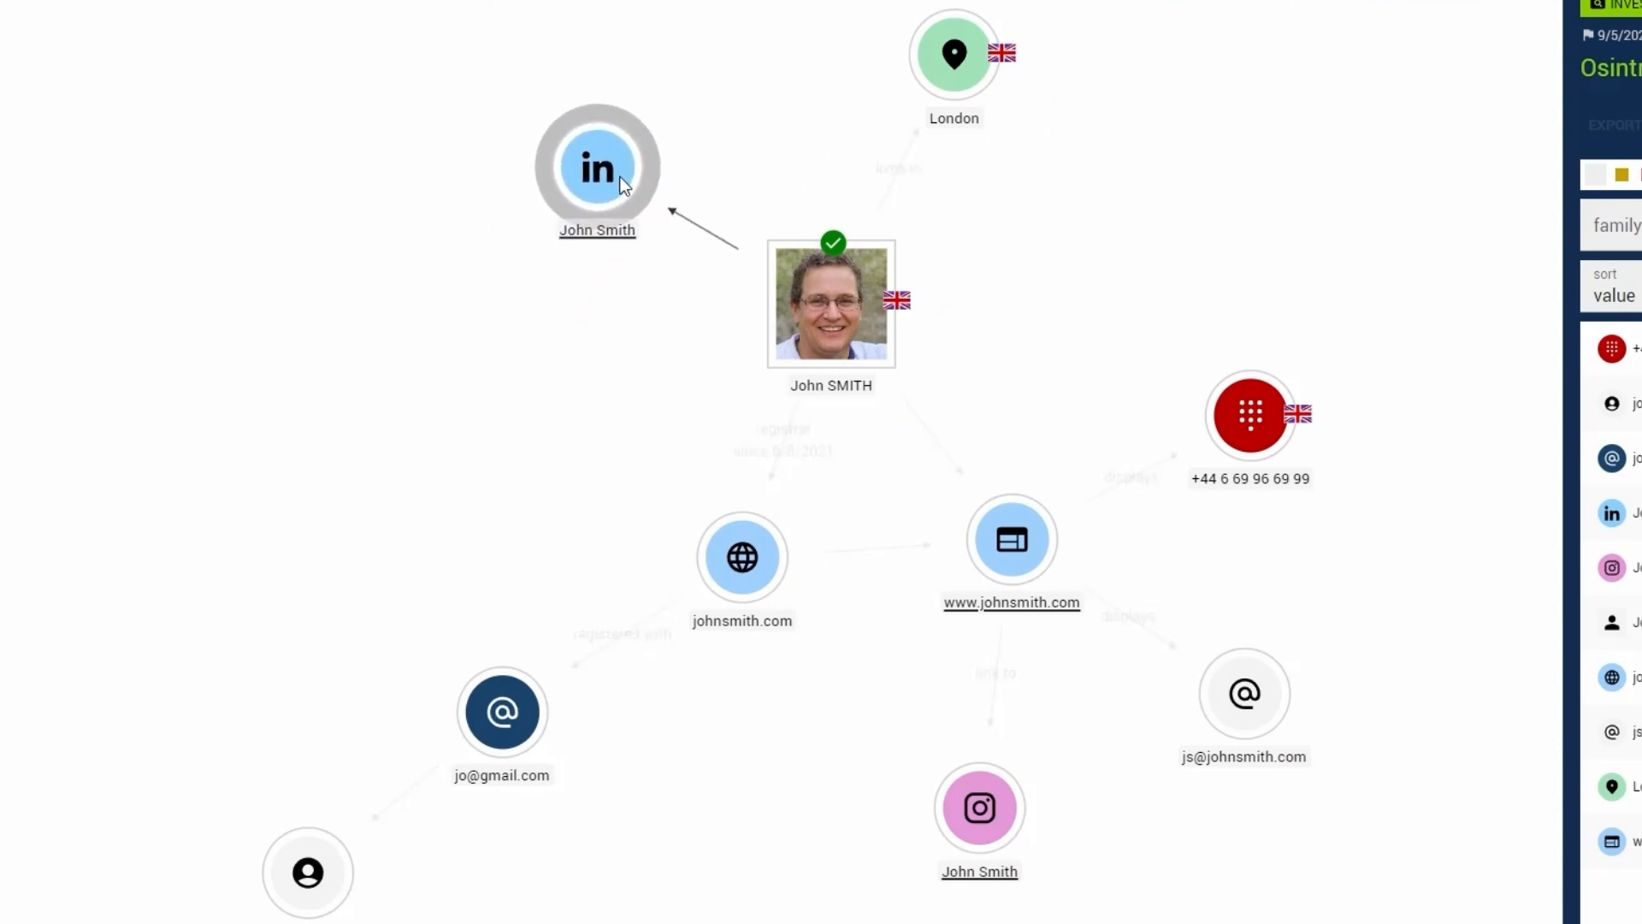
{"action": "scroll", "coordinate": [727, 395], "scroll_direction": "up", "scroll_amount": 5}
{"action": "scroll", "coordinate": [727, 395], "scroll_direction": "down", "scroll_amount": 2}
{"action": "scroll", "coordinate": [733, 404], "scroll_direction": "down", "scroll_amount": 5}
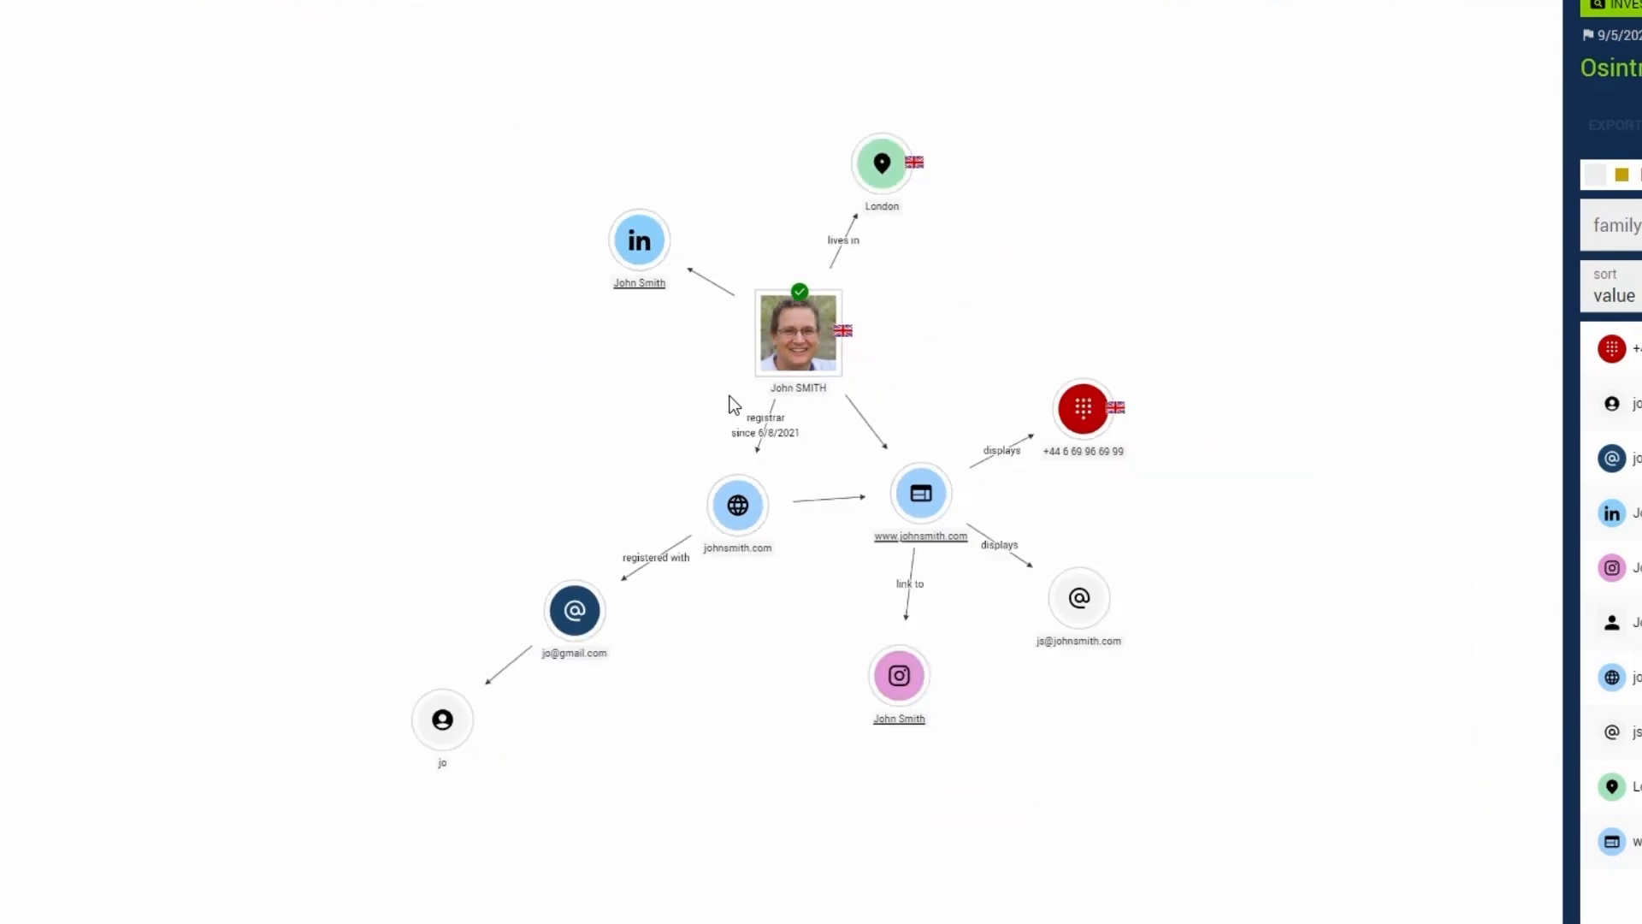
{"action": "scroll", "coordinate": [733, 404], "scroll_direction": "up", "scroll_amount": 4}
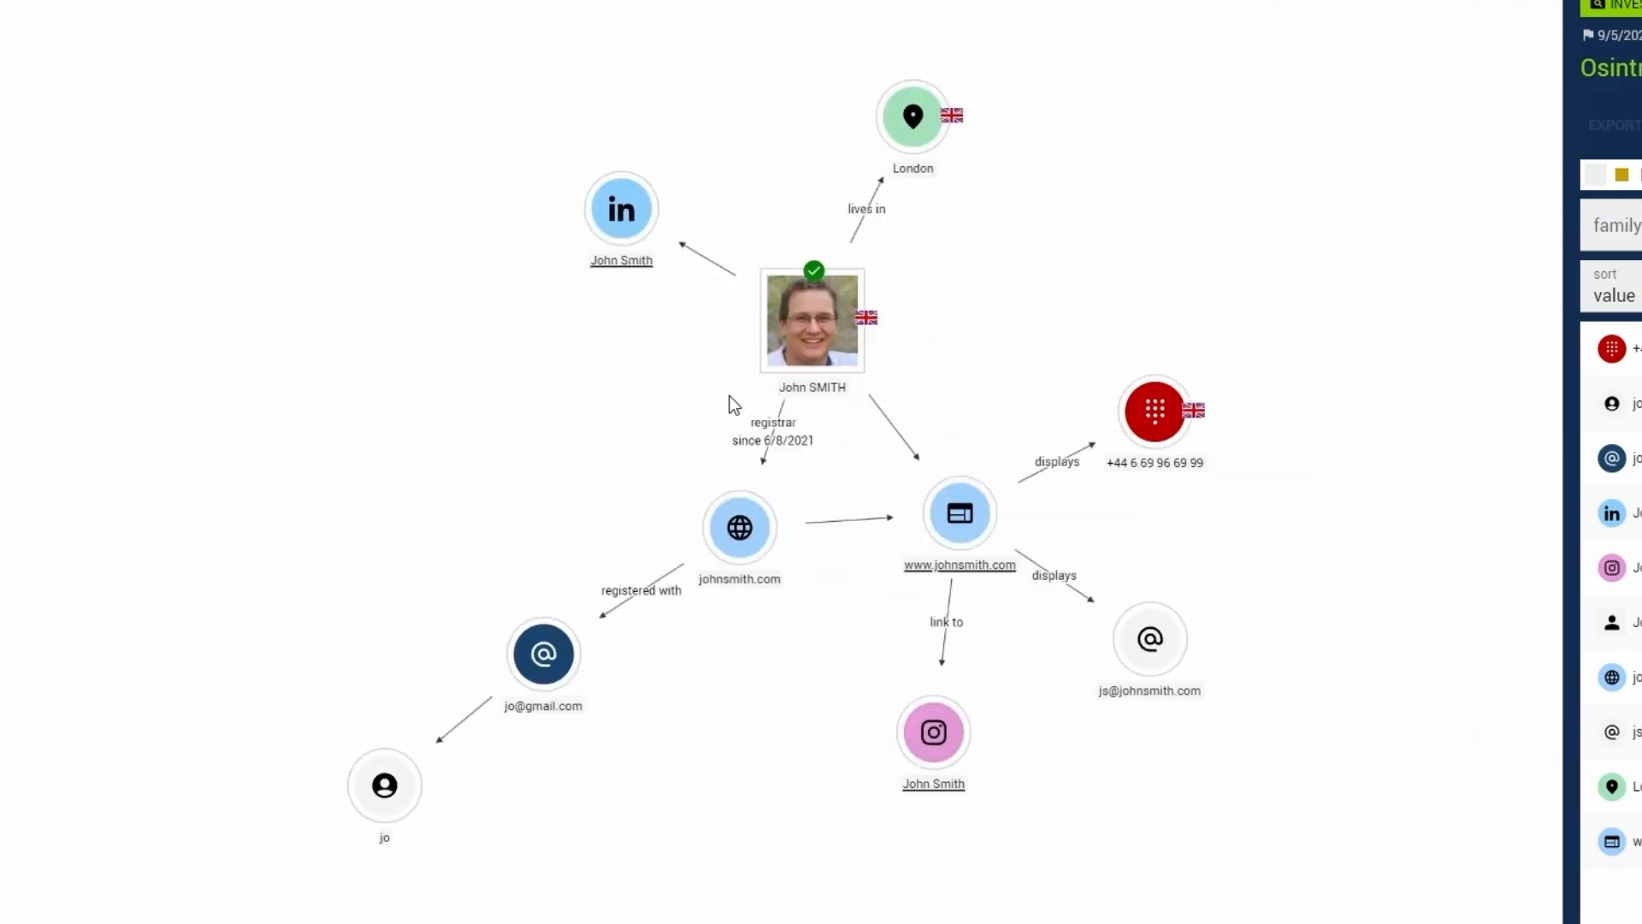
{"action": "left_click", "coordinate": [613, 190]}
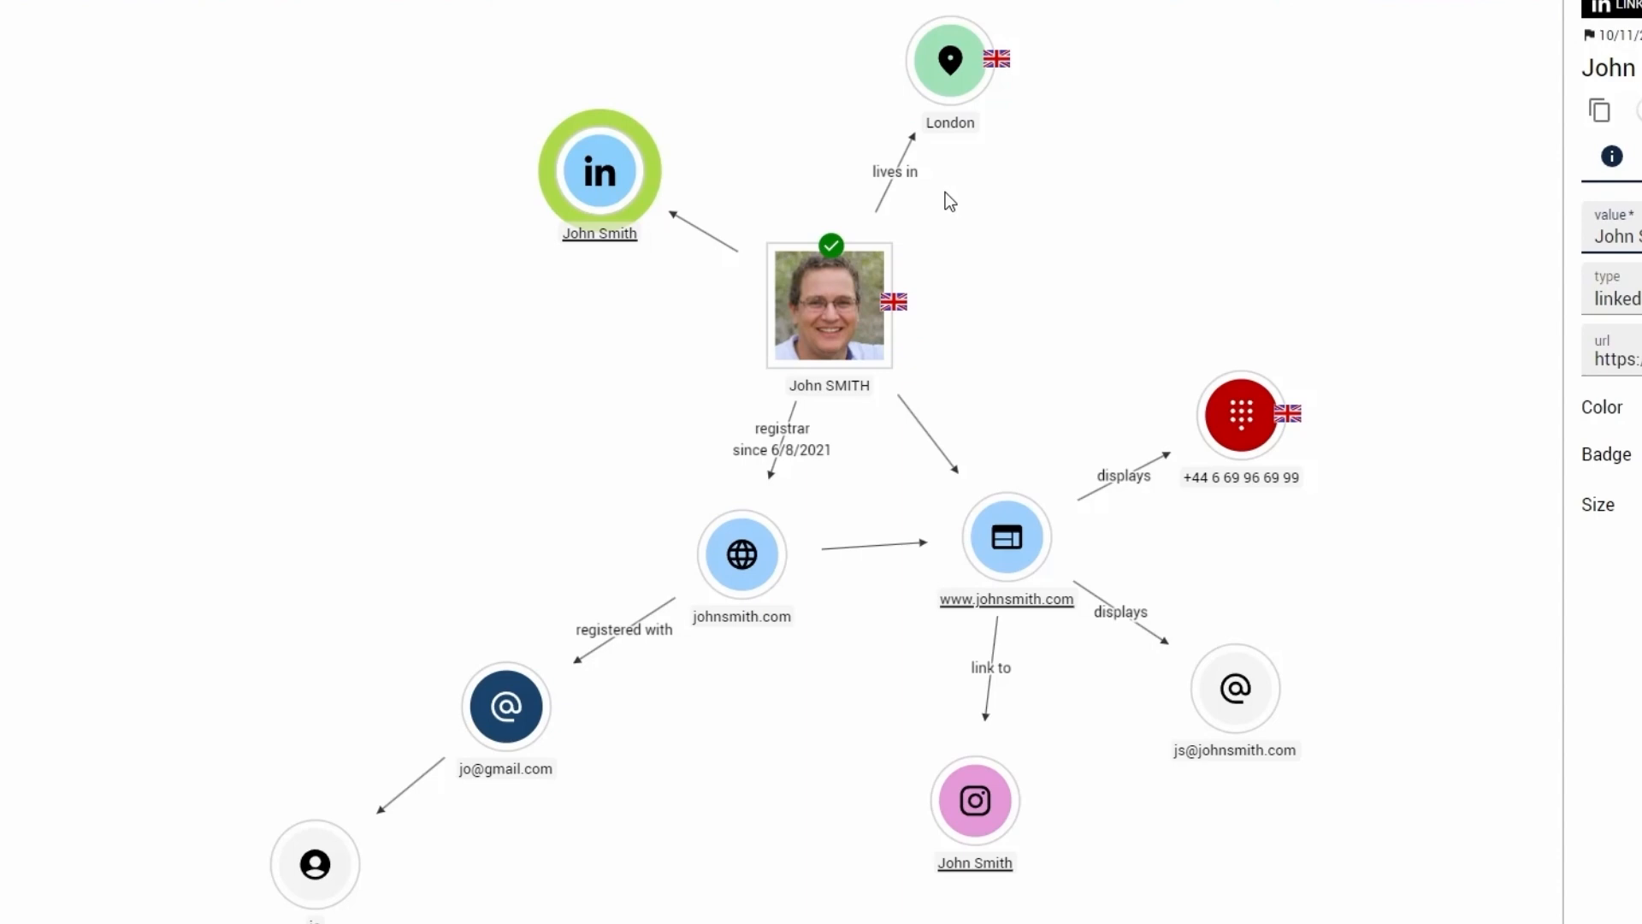
- Open and cancel the form for adding an entity, and try to draw a relationship from London to the LinkedIn entity
{"action": "double_click", "coordinate": [1064, 252]}
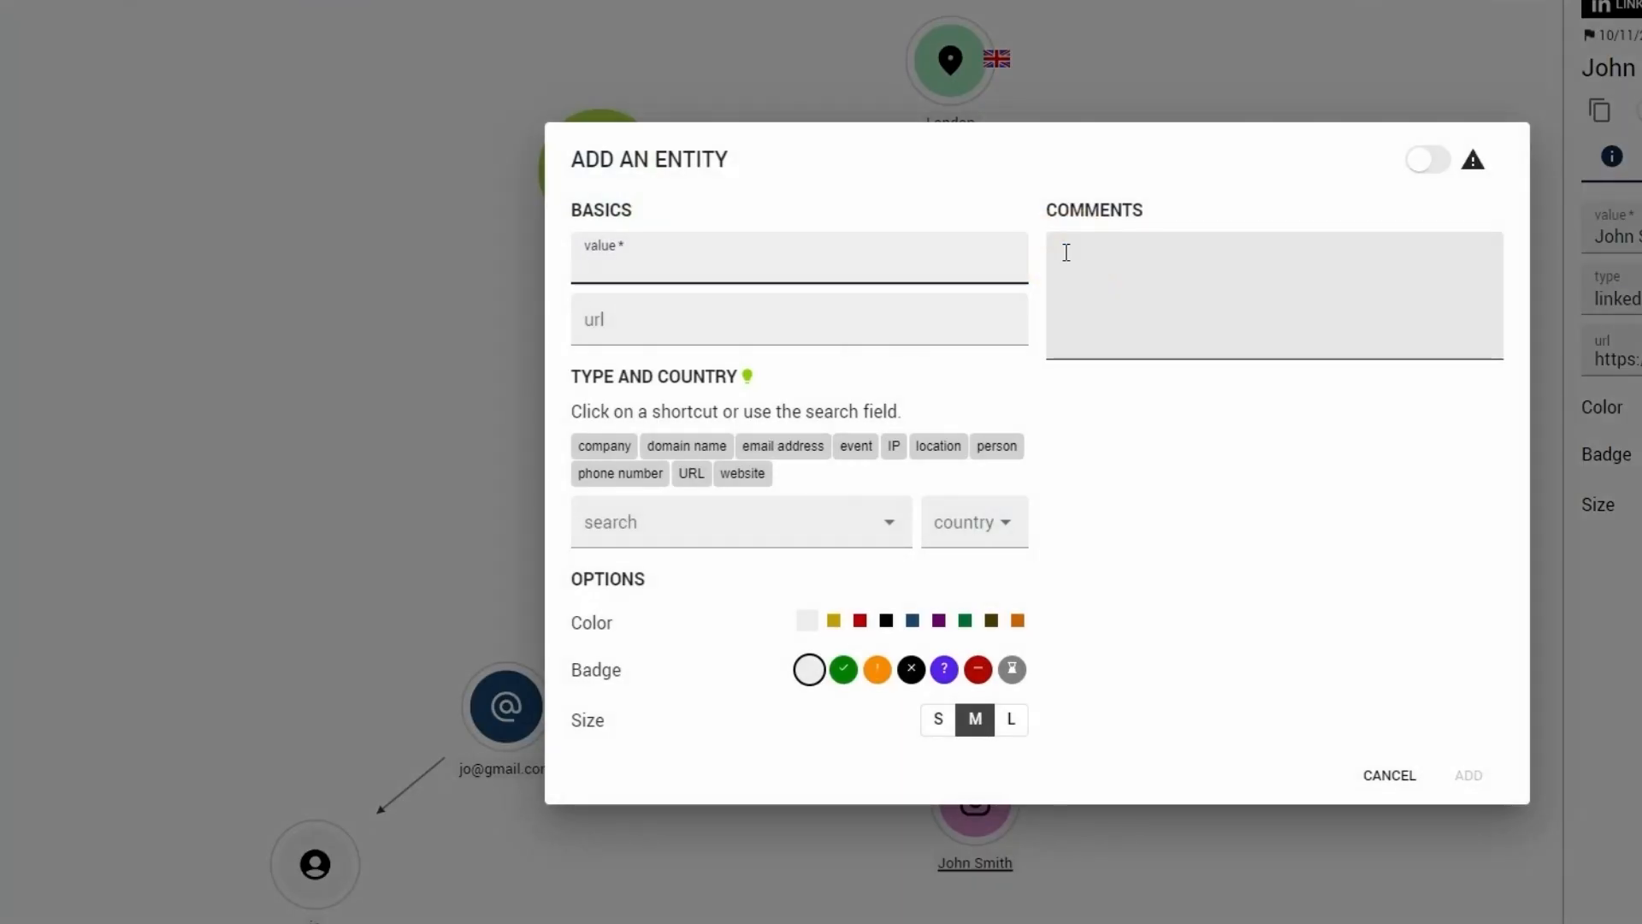
{"action": "left_click", "coordinate": [1388, 775]}
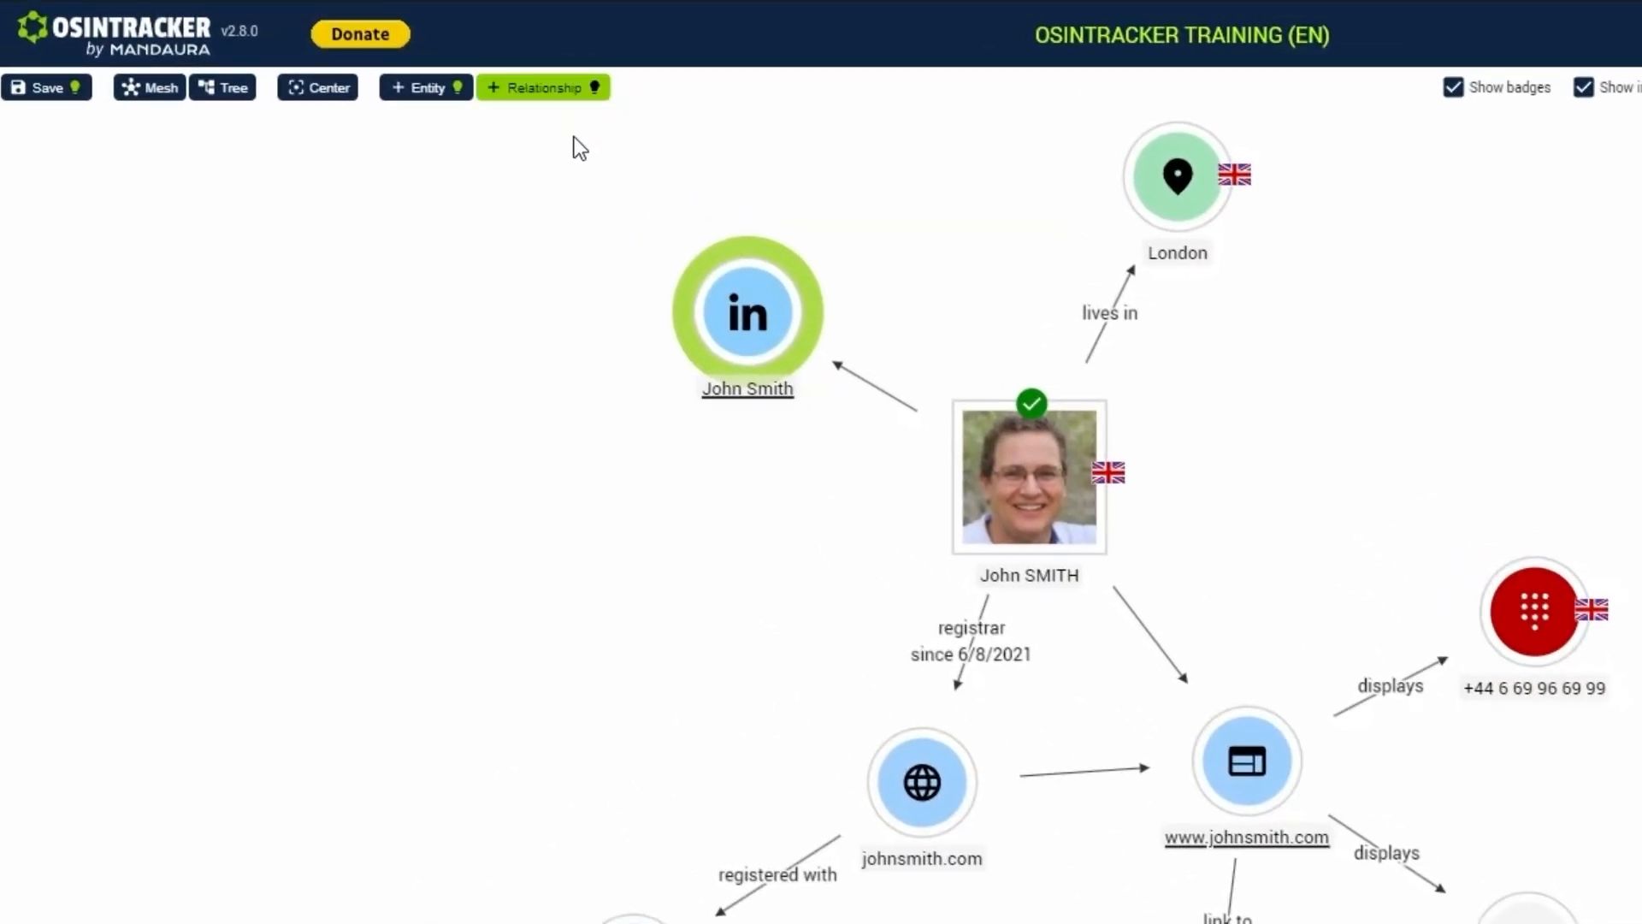
{"action": "left_click_drag", "start_coordinate": [1142, 192], "coordinate": [980, 239]}
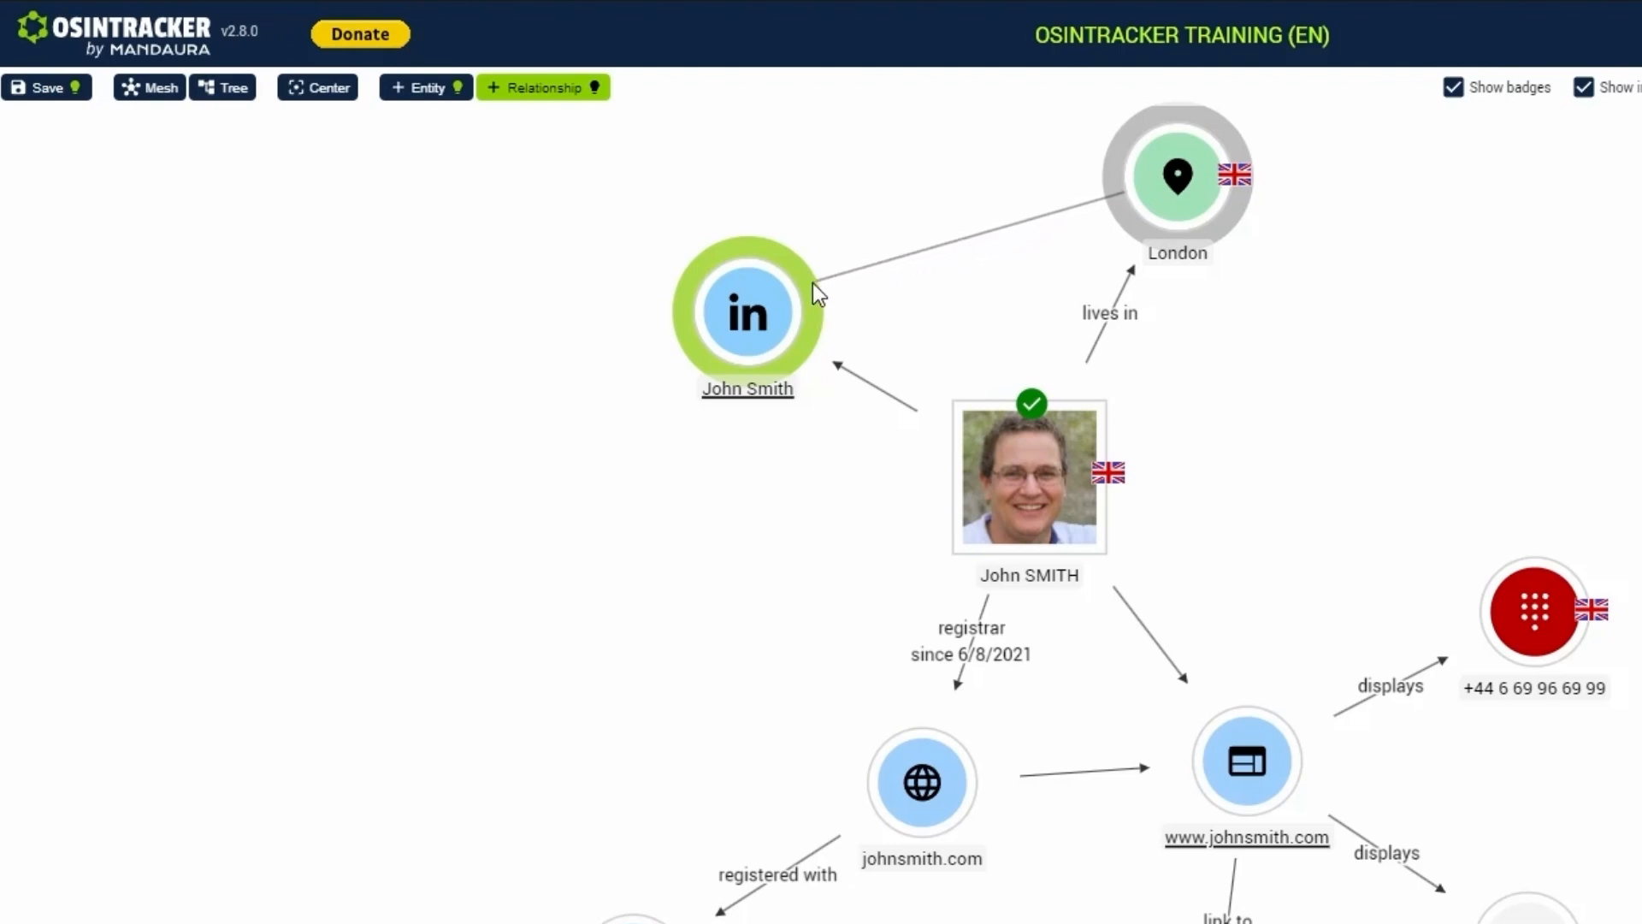
{"action": "left_click_drag", "start_coordinate": [813, 284], "coordinate": [862, 263]}
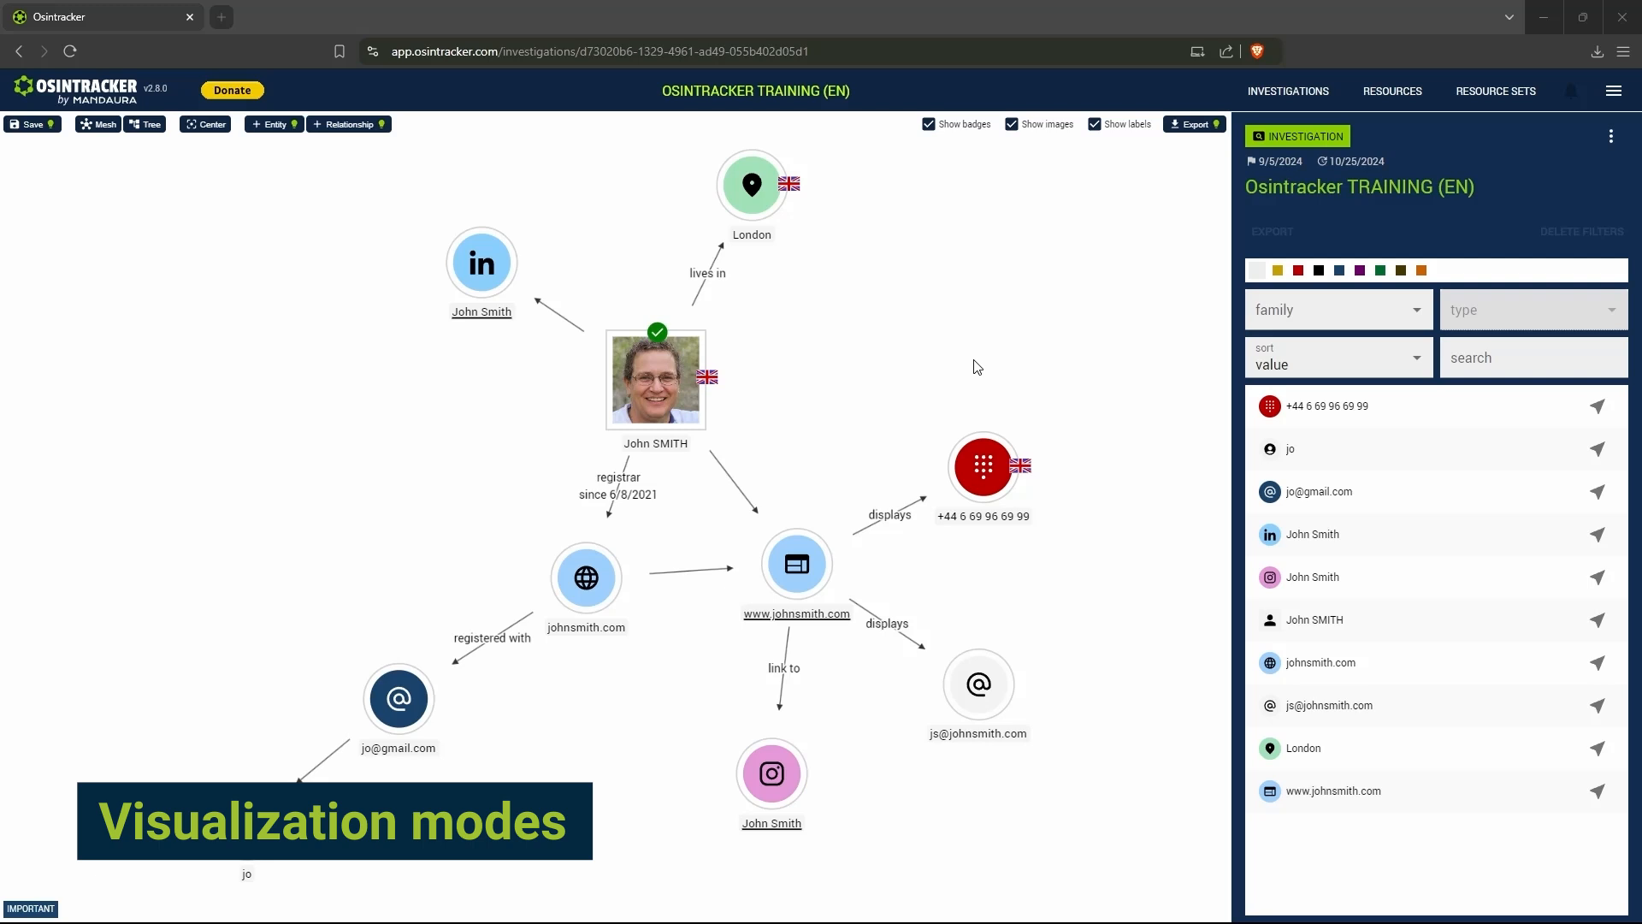
- Rearrange the graph by hand, moving the London, phone number, website, person, LinkedIn, domain, Gmail address and username entities
{"action": "left_click_drag", "start_coordinate": [763, 196], "coordinate": [895, 292]}
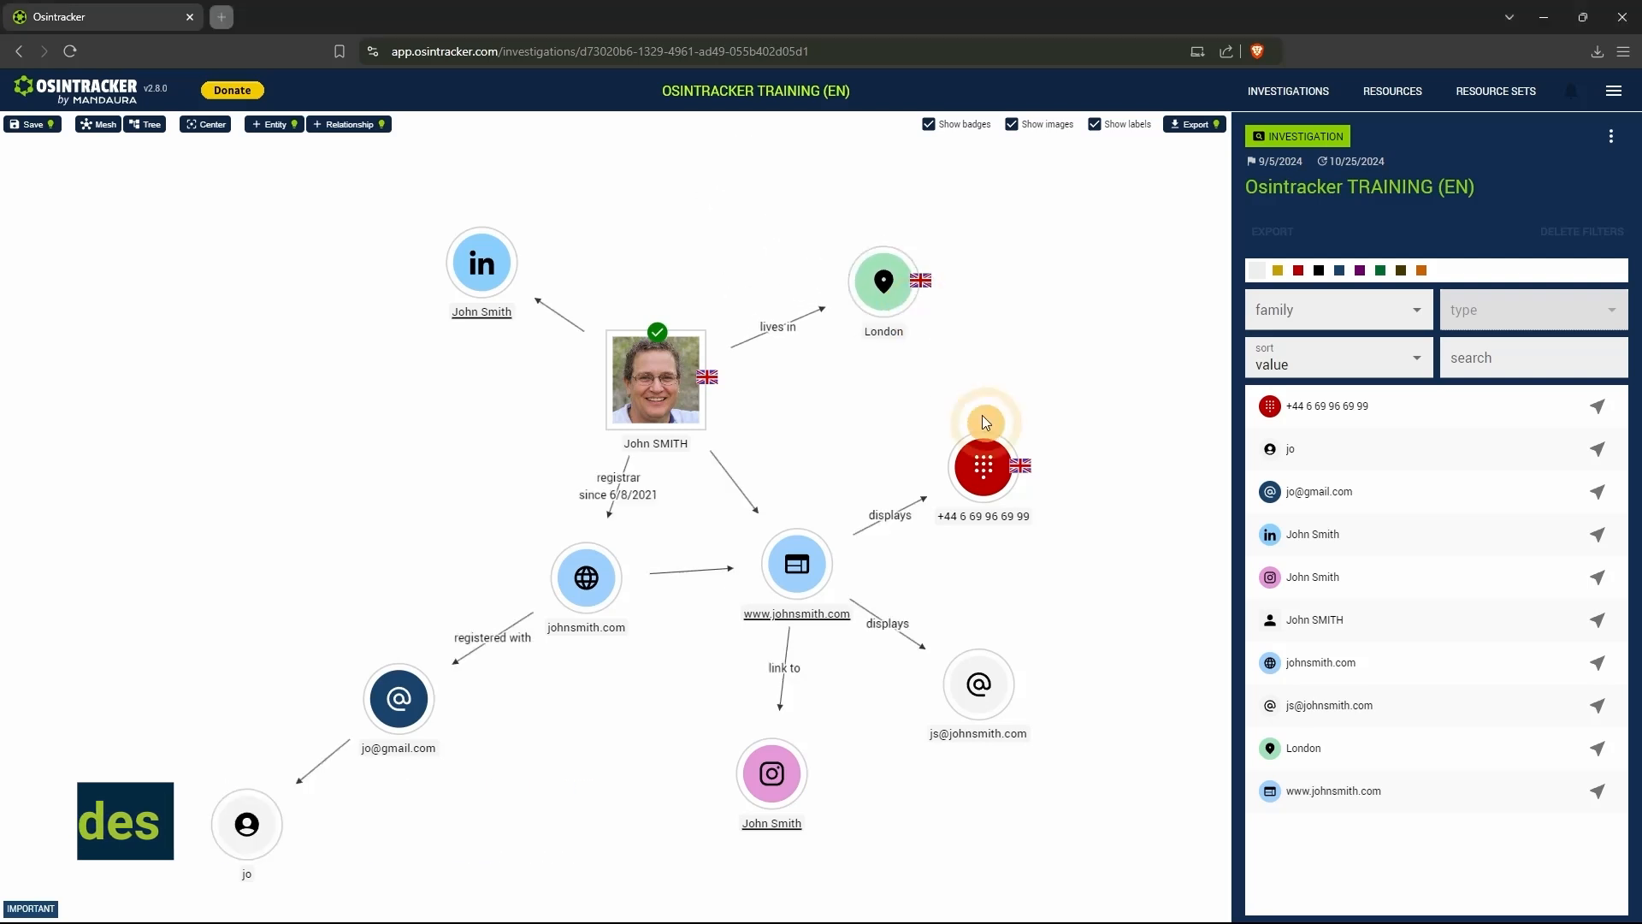
{"action": "left_click_drag", "start_coordinate": [999, 454], "coordinate": [1045, 331]}
{"action": "left_click_drag", "start_coordinate": [956, 534], "coordinate": [1065, 489]}
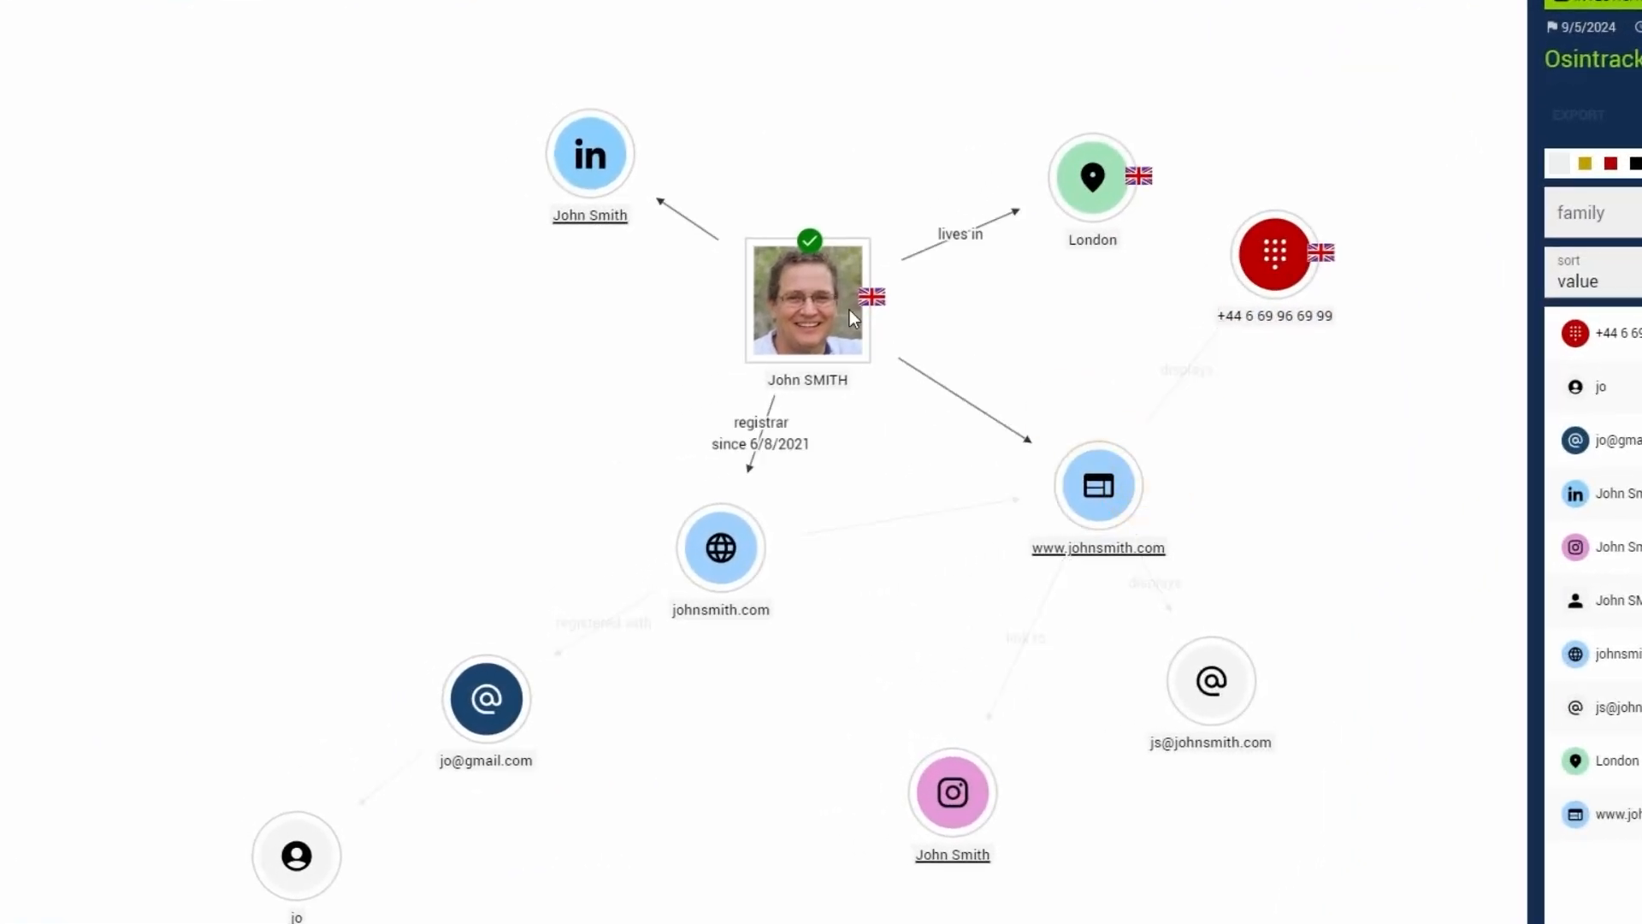
{"action": "left_click_drag", "start_coordinate": [800, 332], "coordinate": [834, 373]}
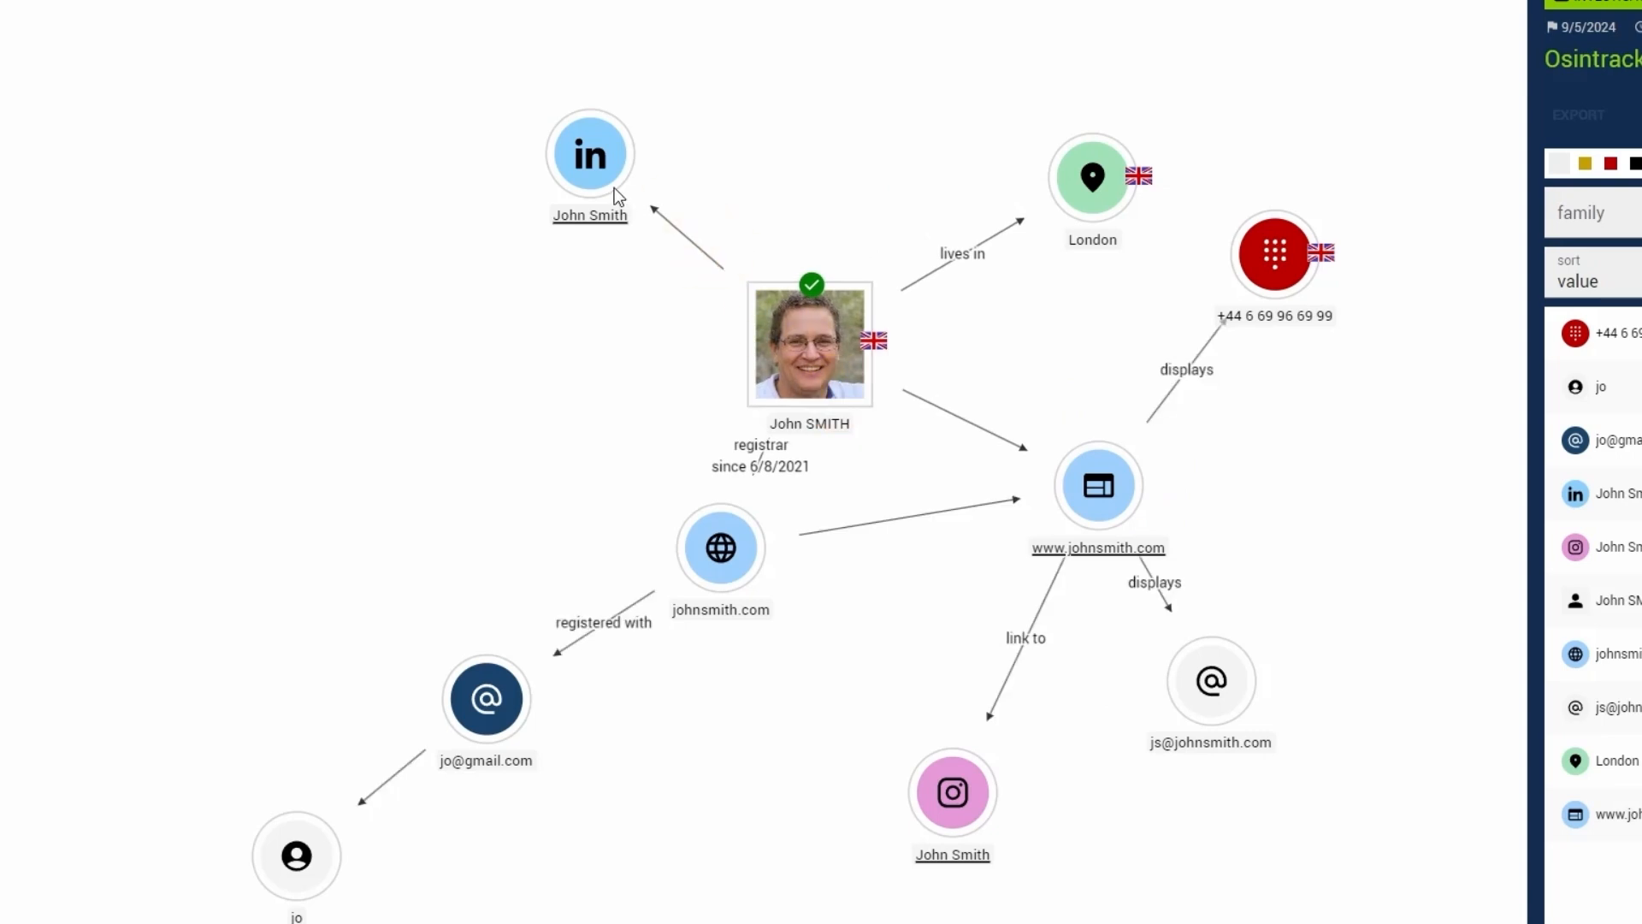
{"action": "left_click_drag", "start_coordinate": [615, 190], "coordinate": [749, 133]}
{"action": "left_click_drag", "start_coordinate": [686, 547], "coordinate": [460, 535]}
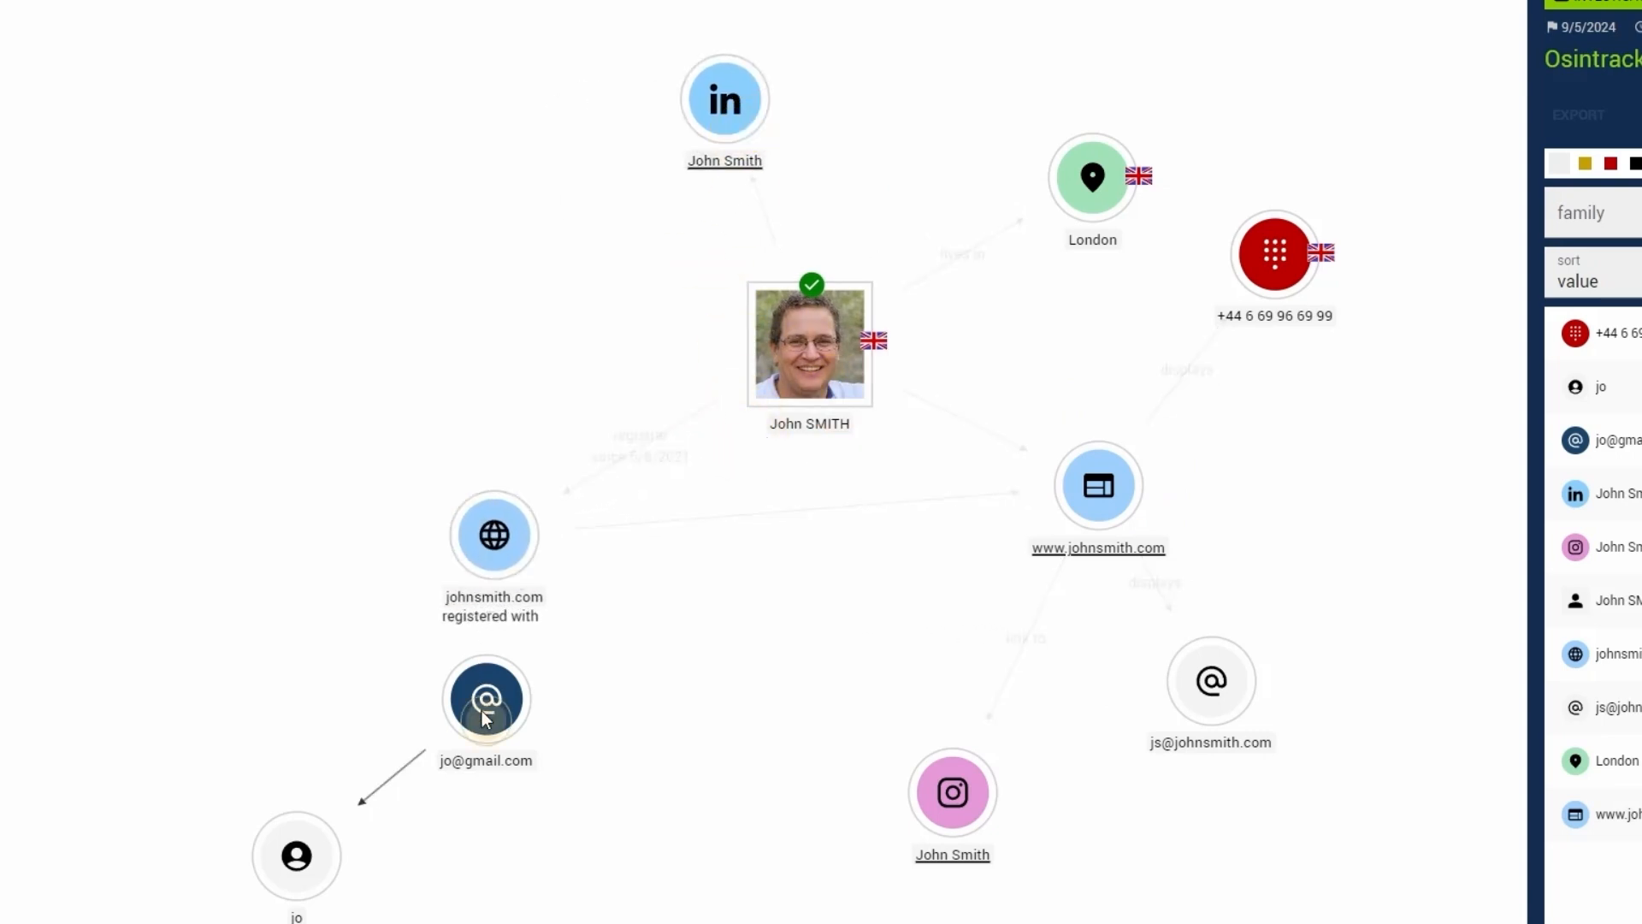
{"action": "left_click_drag", "start_coordinate": [480, 711], "coordinate": [314, 695]}
{"action": "left_click_drag", "start_coordinate": [320, 838], "coordinate": [705, 870]}
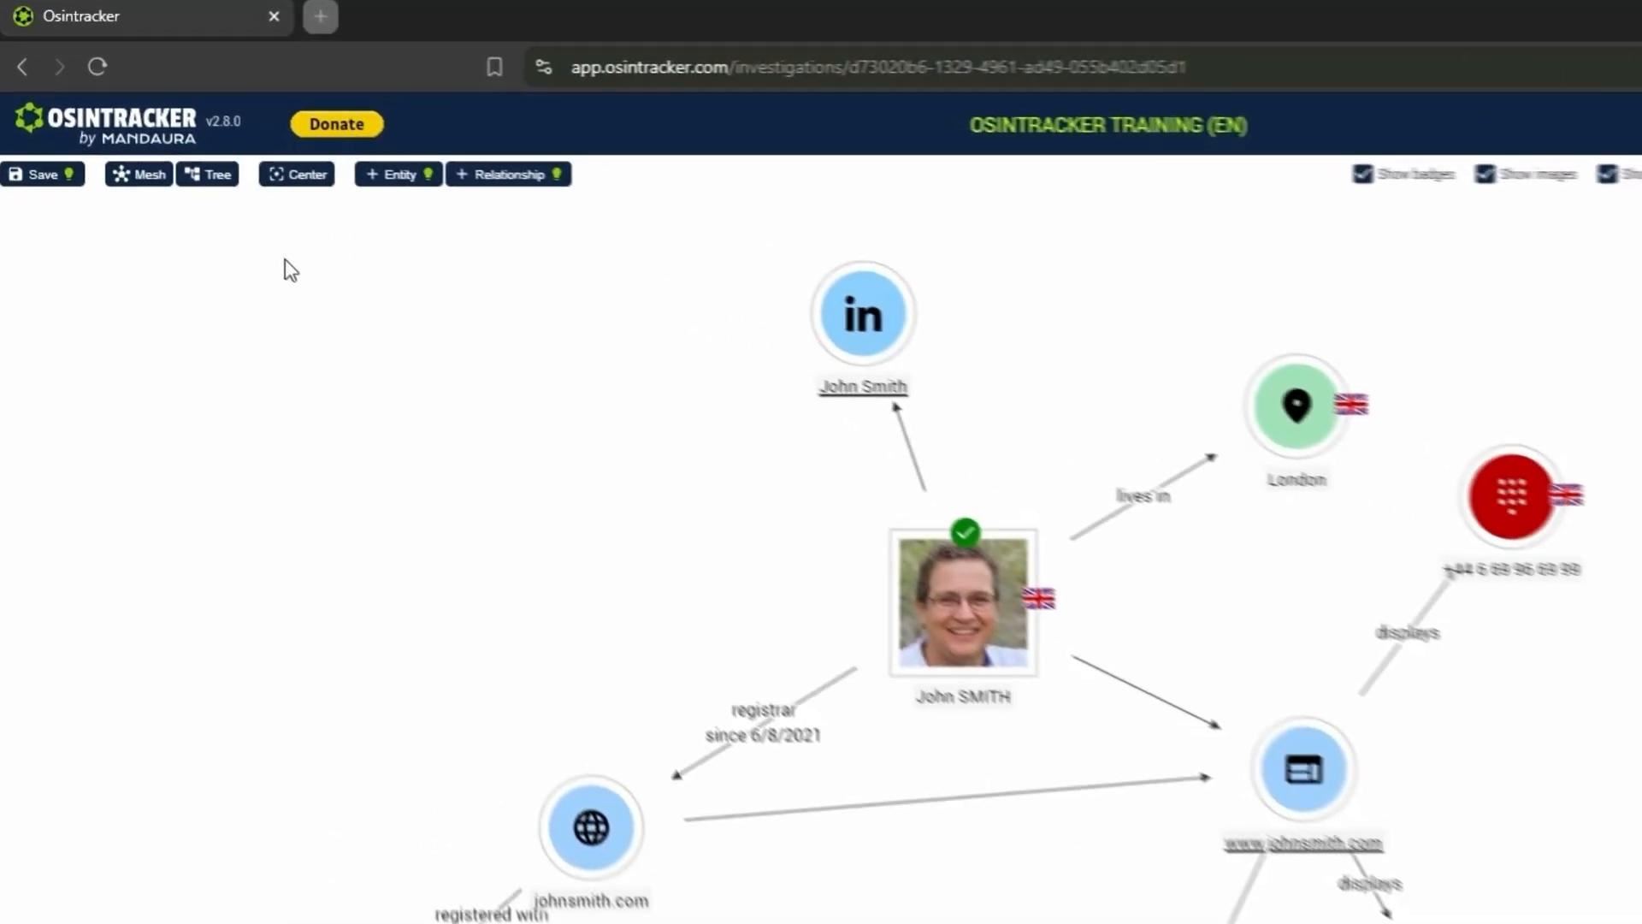
- Arrange the graph as a tree, switch it back to the mesh layout, and save the investigation
{"action": "left_click", "coordinate": [224, 181]}
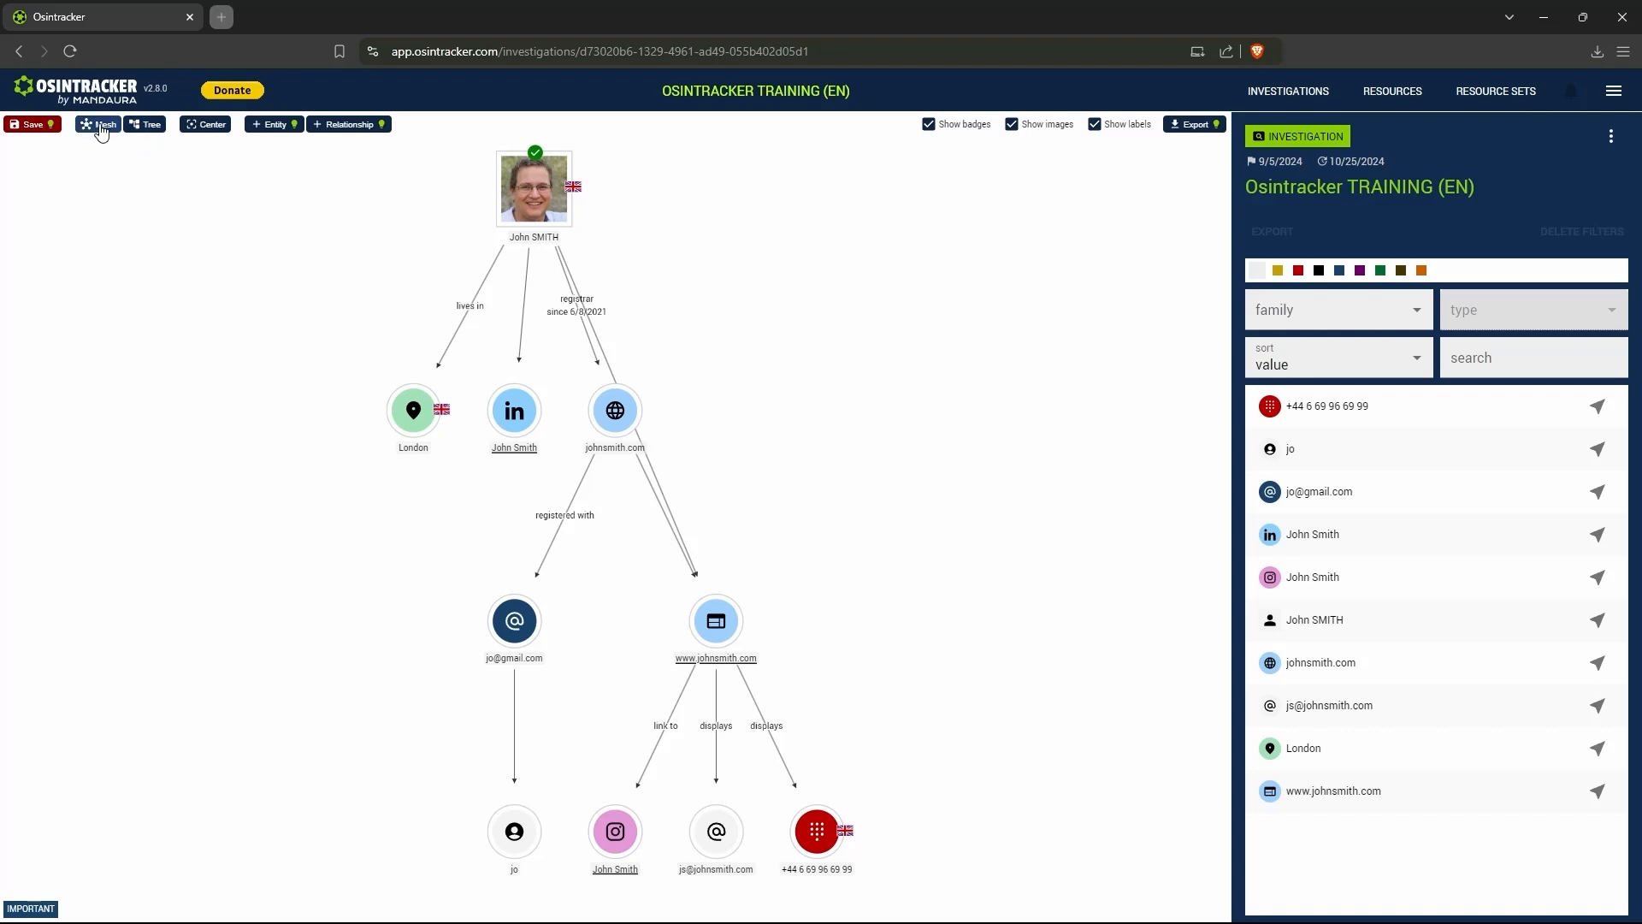
{"action": "left_click", "coordinate": [101, 127]}
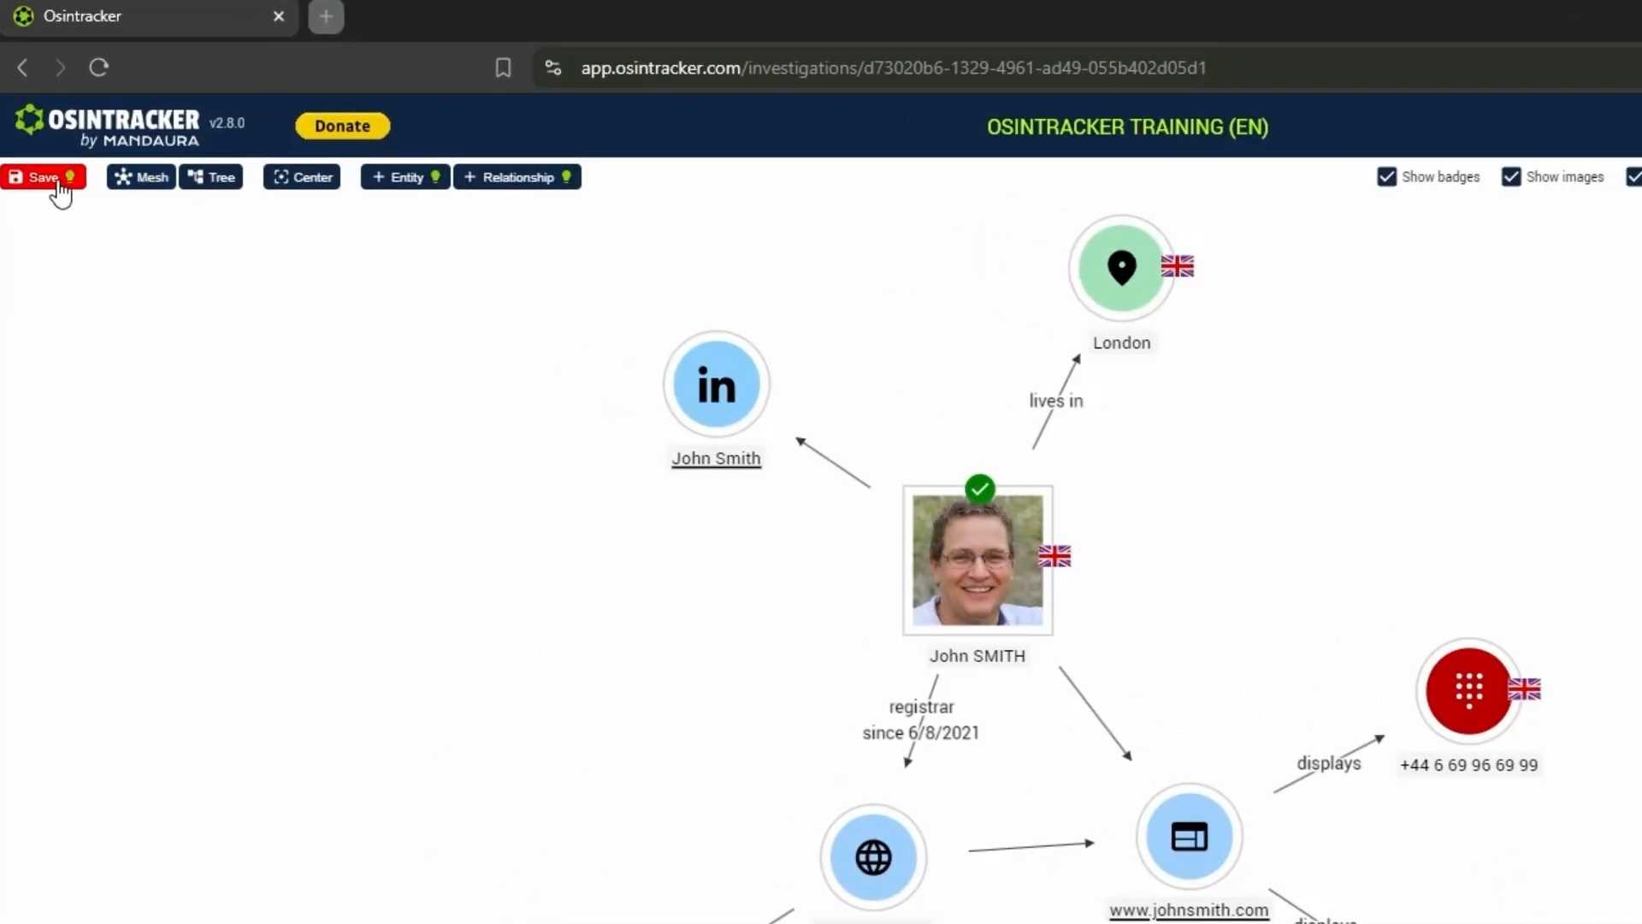
{"action": "left_click", "coordinate": [60, 192]}
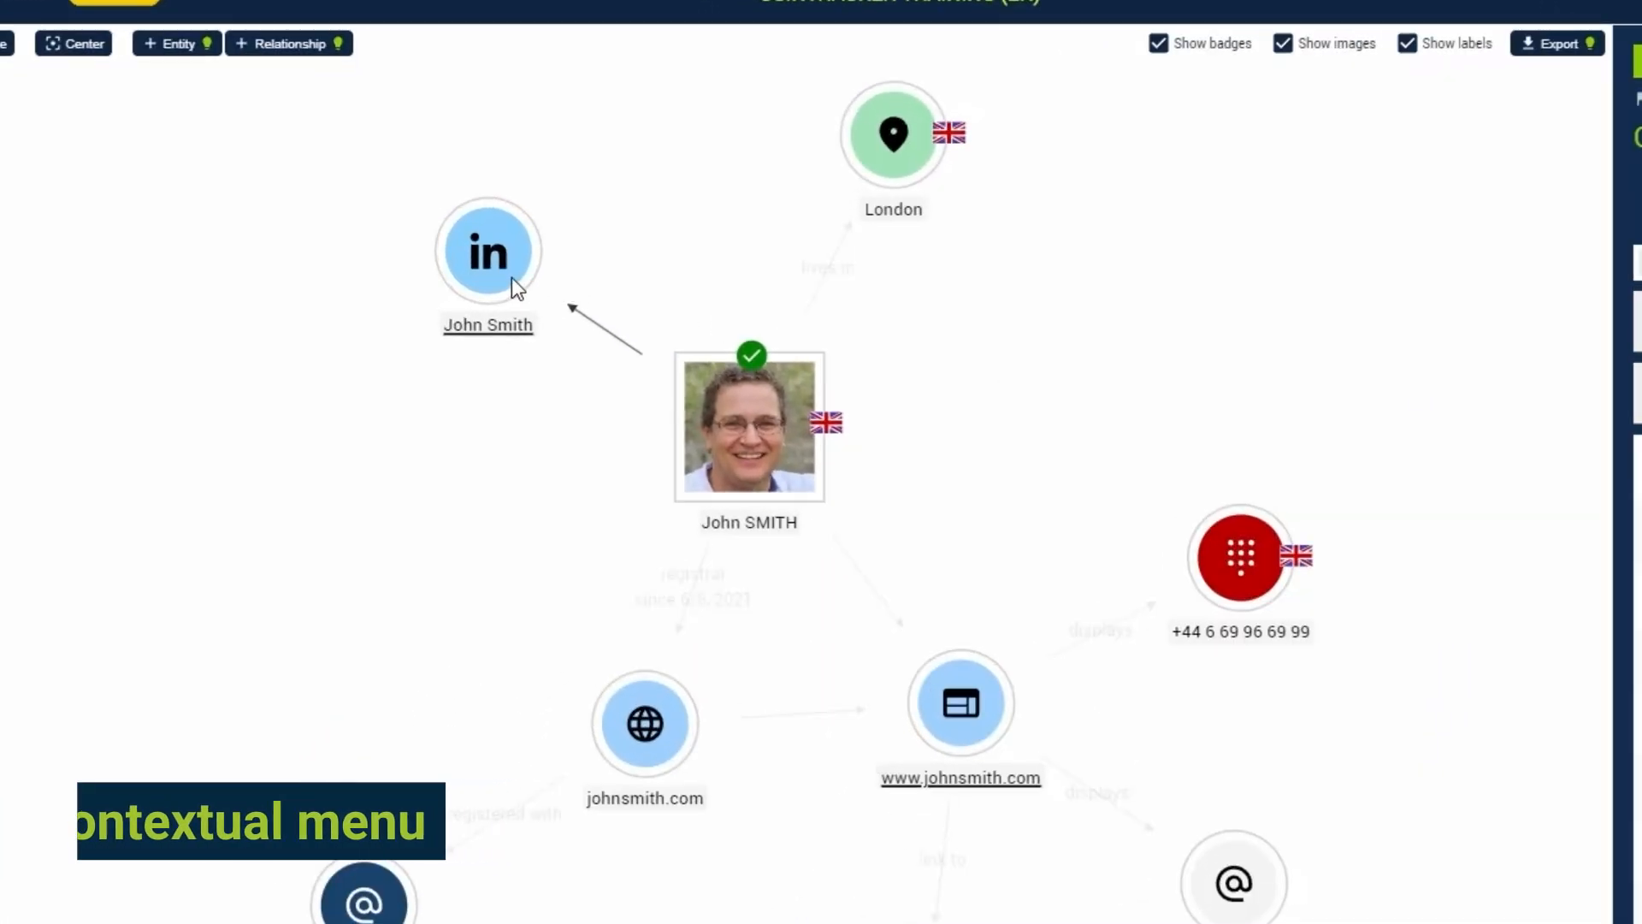
- Duplicate the LinkedIn entity with "é" added at the end of its value, and place the copy below the original
{"action": "right_click", "coordinate": [512, 277]}
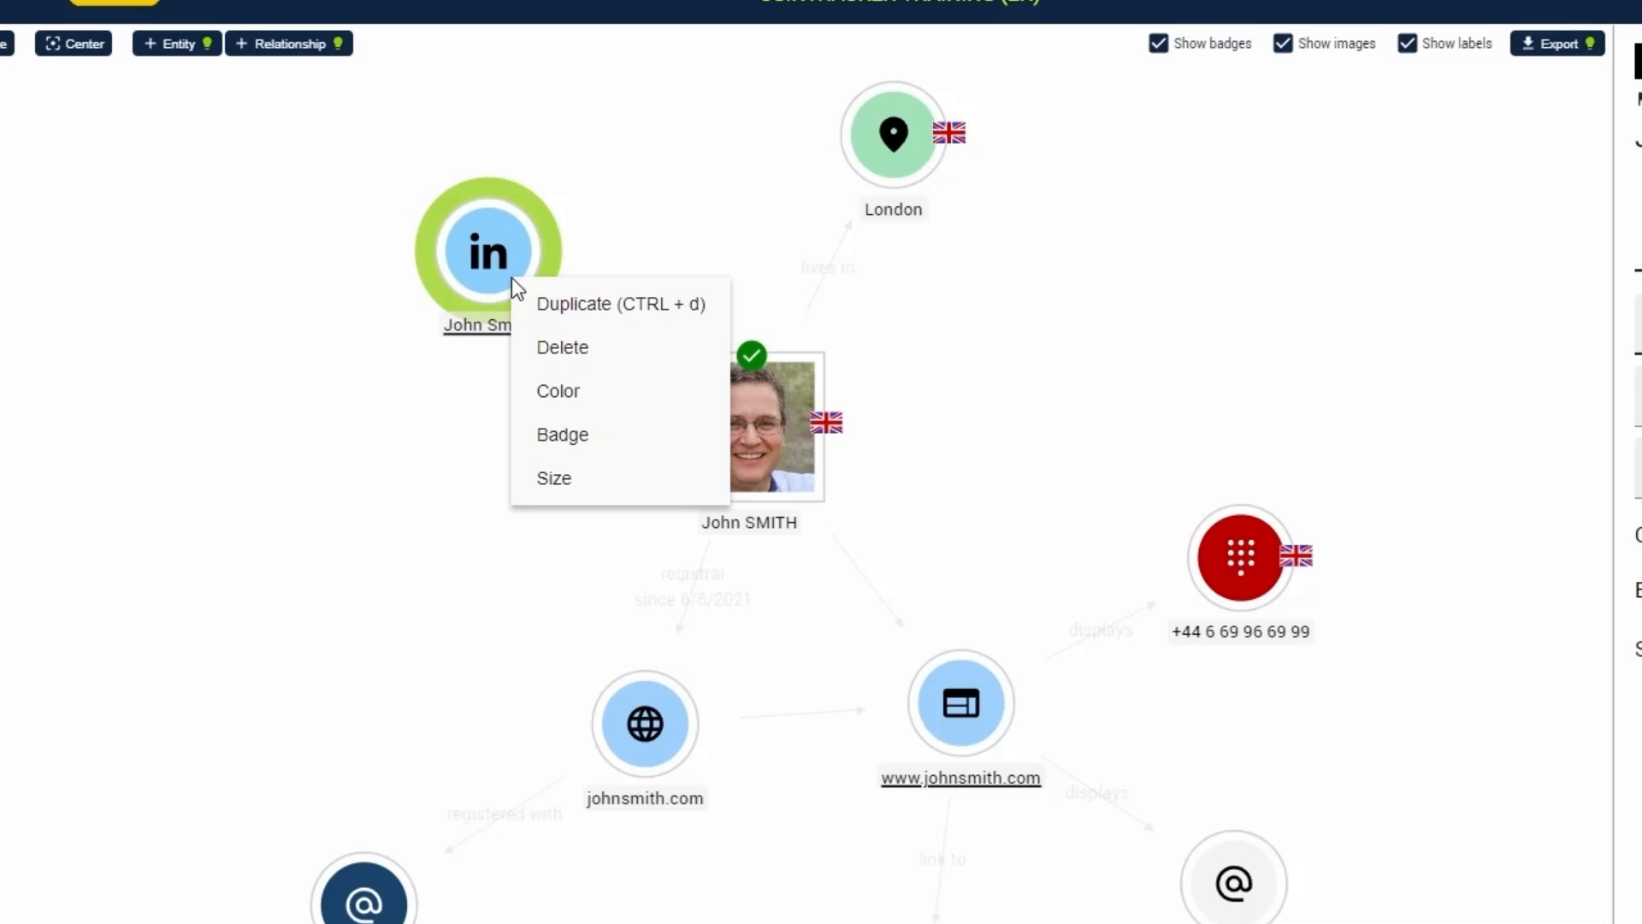
{"action": "left_click", "coordinate": [553, 308]}
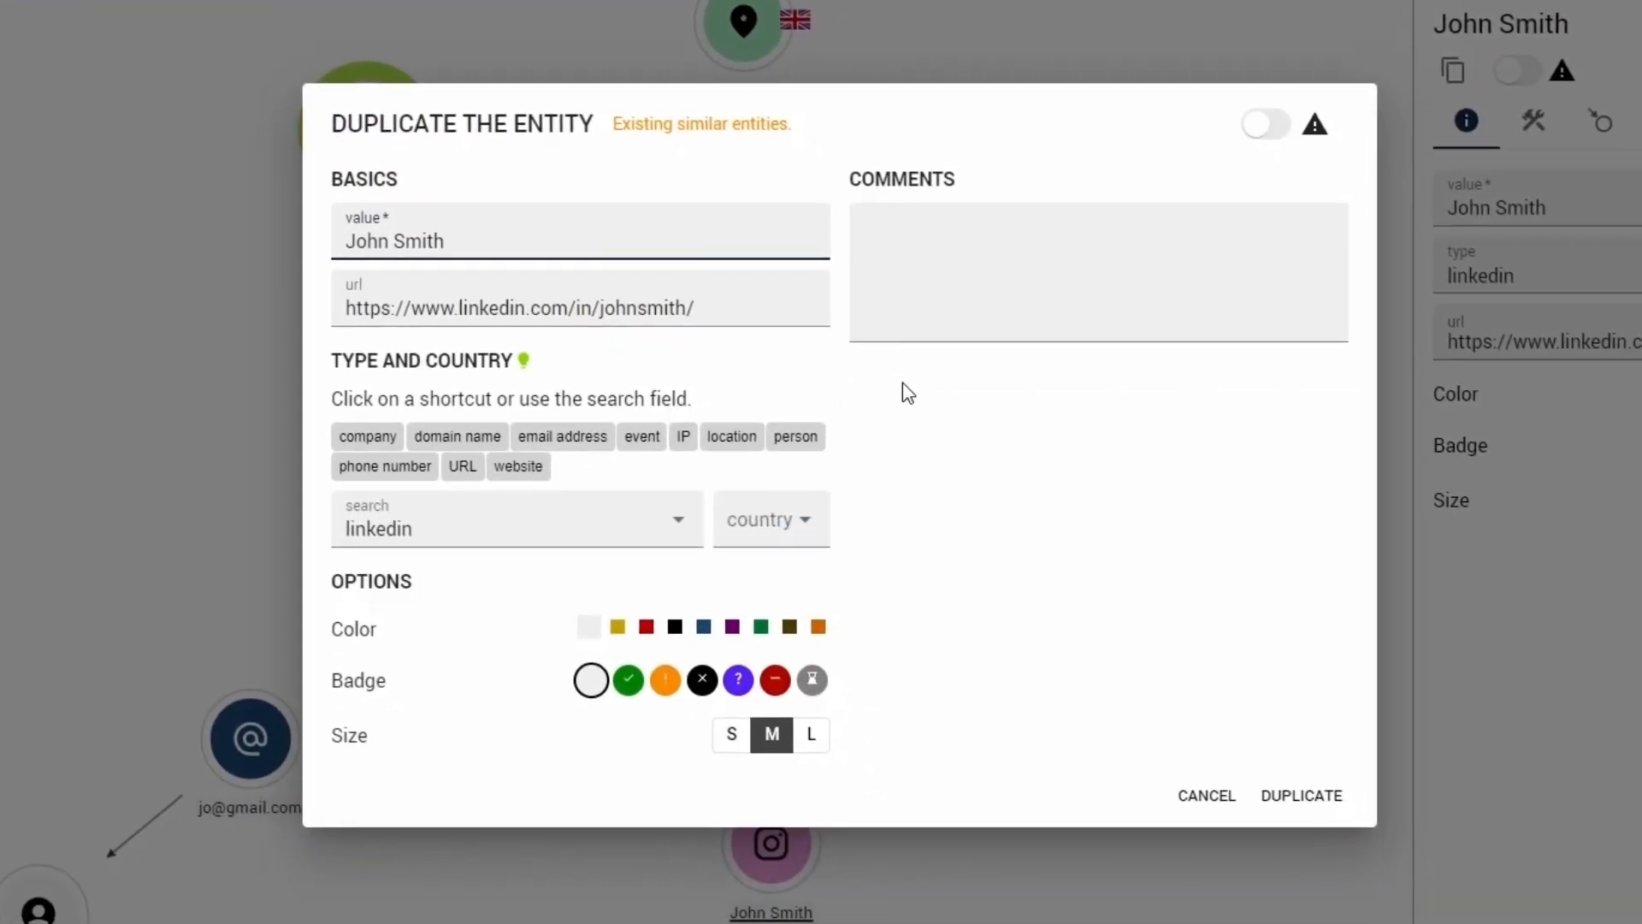
{"action": "key", "text": "Return"}
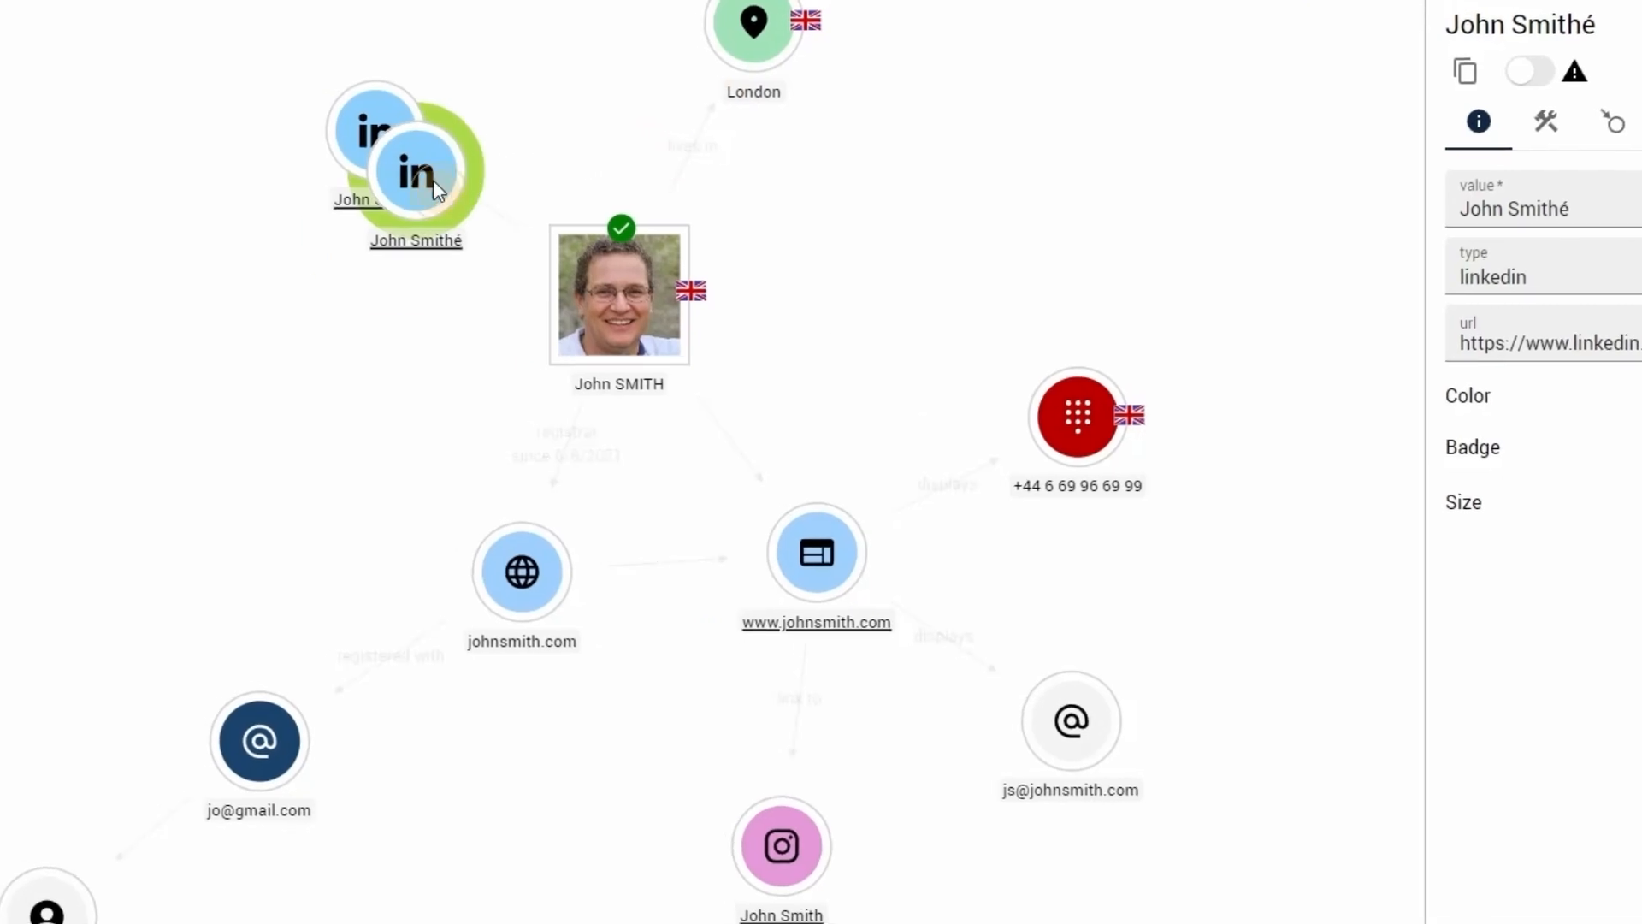
{"action": "left_click_drag", "start_coordinate": [433, 179], "coordinate": [347, 376]}
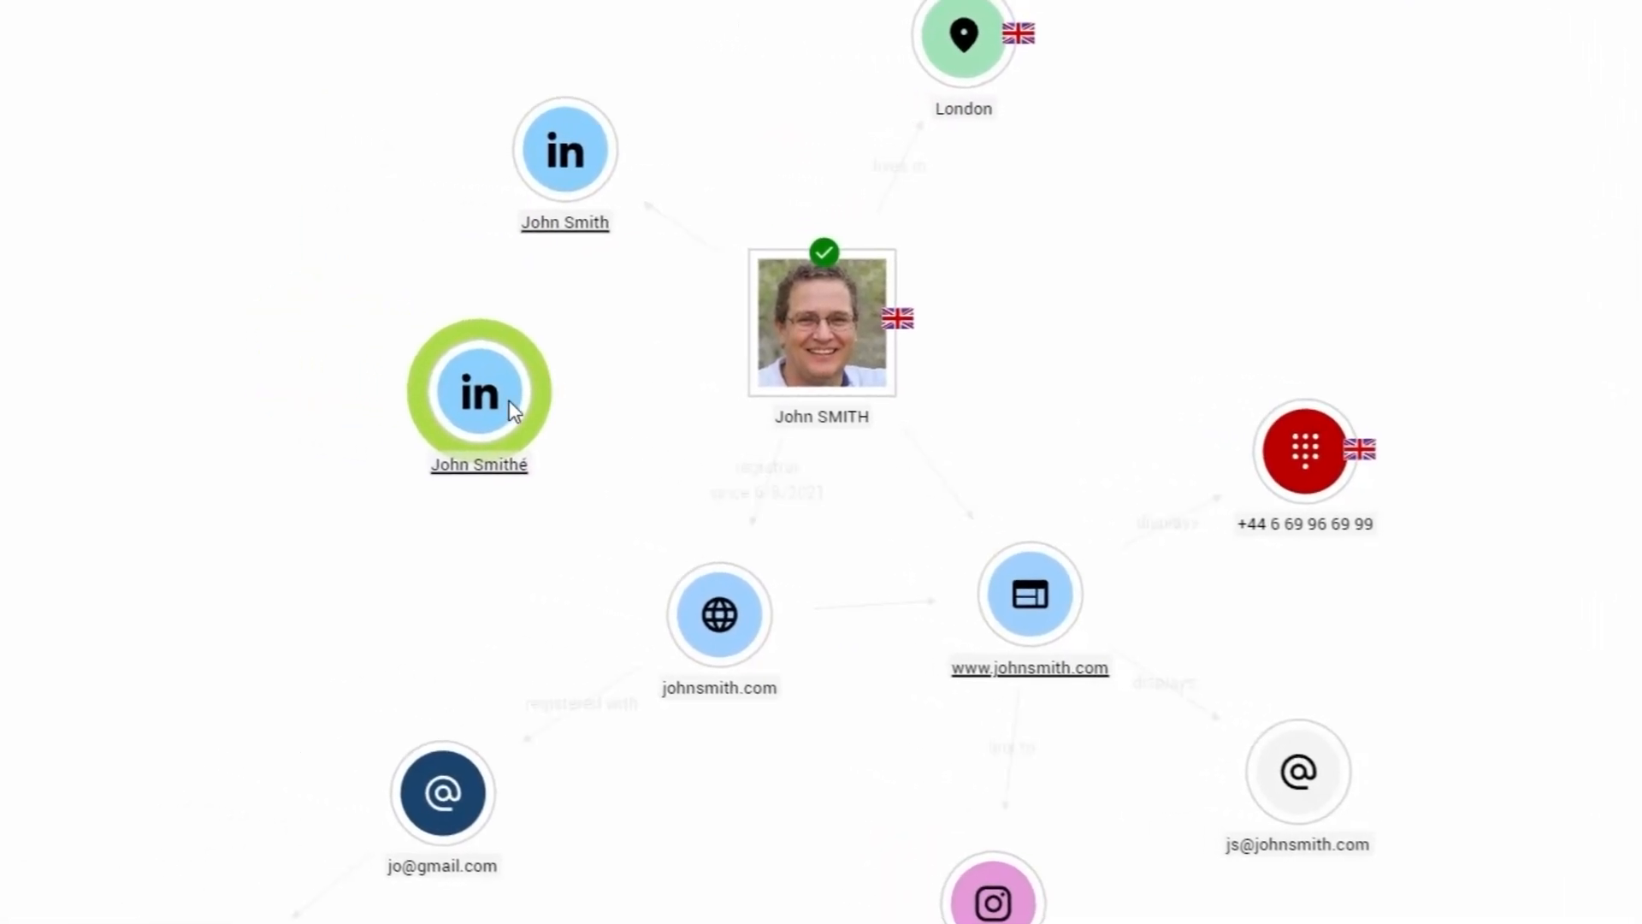
- Delete the duplicated LinkedIn entity whose value ends in "é" from the graph and confirm the deletion
{"action": "right_click", "coordinate": [511, 407]}
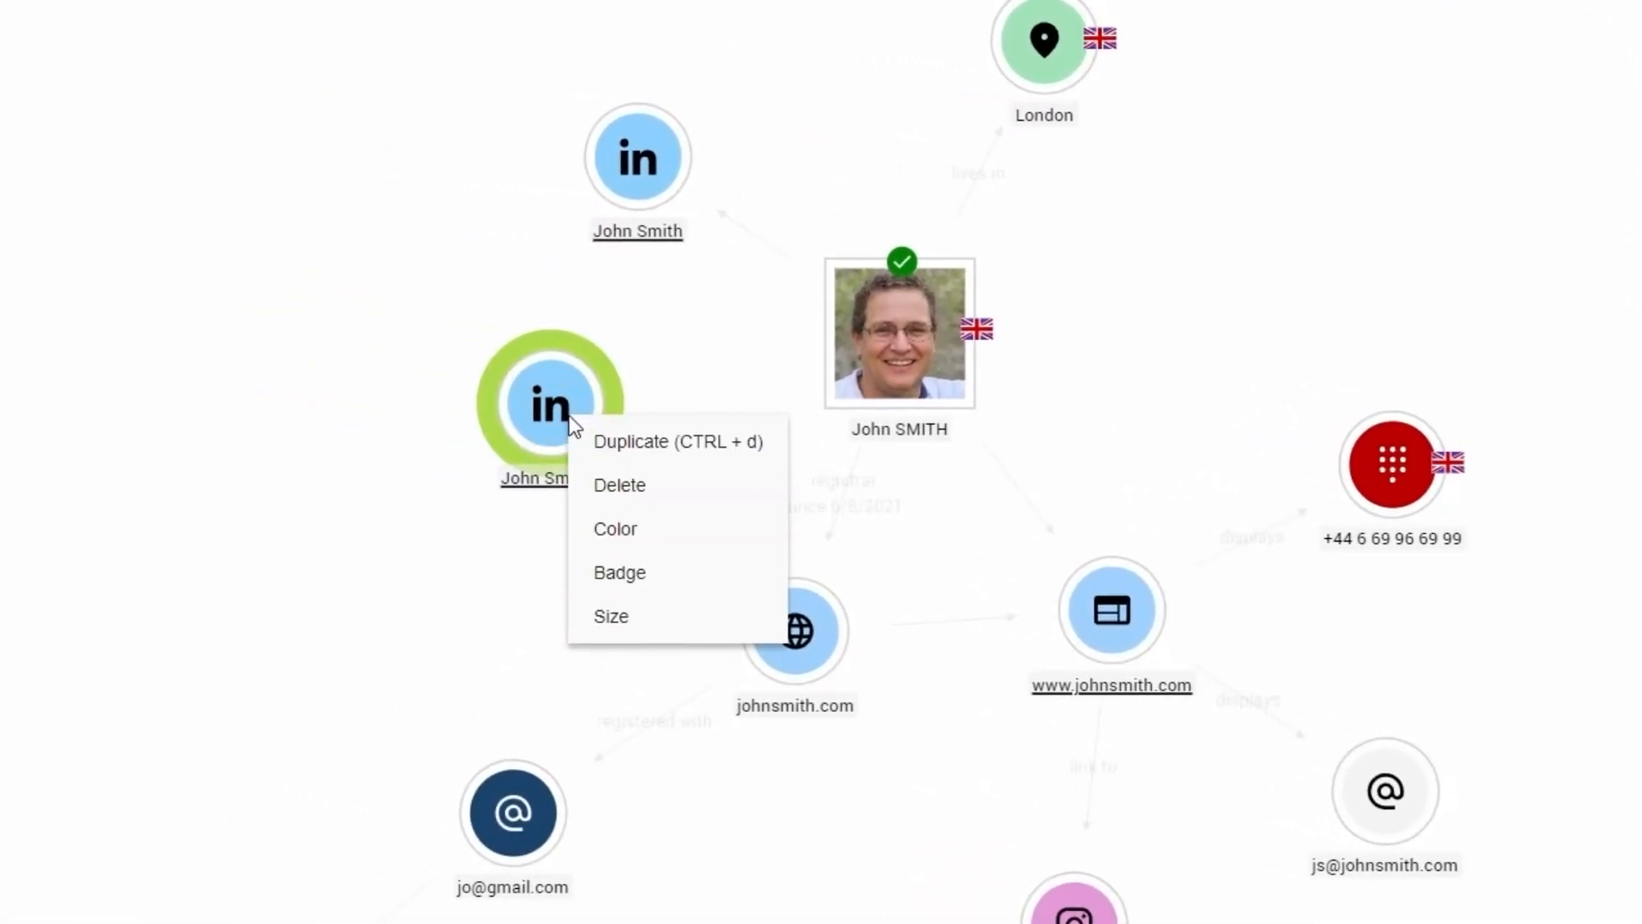
{"action": "left_click", "coordinate": [642, 484]}
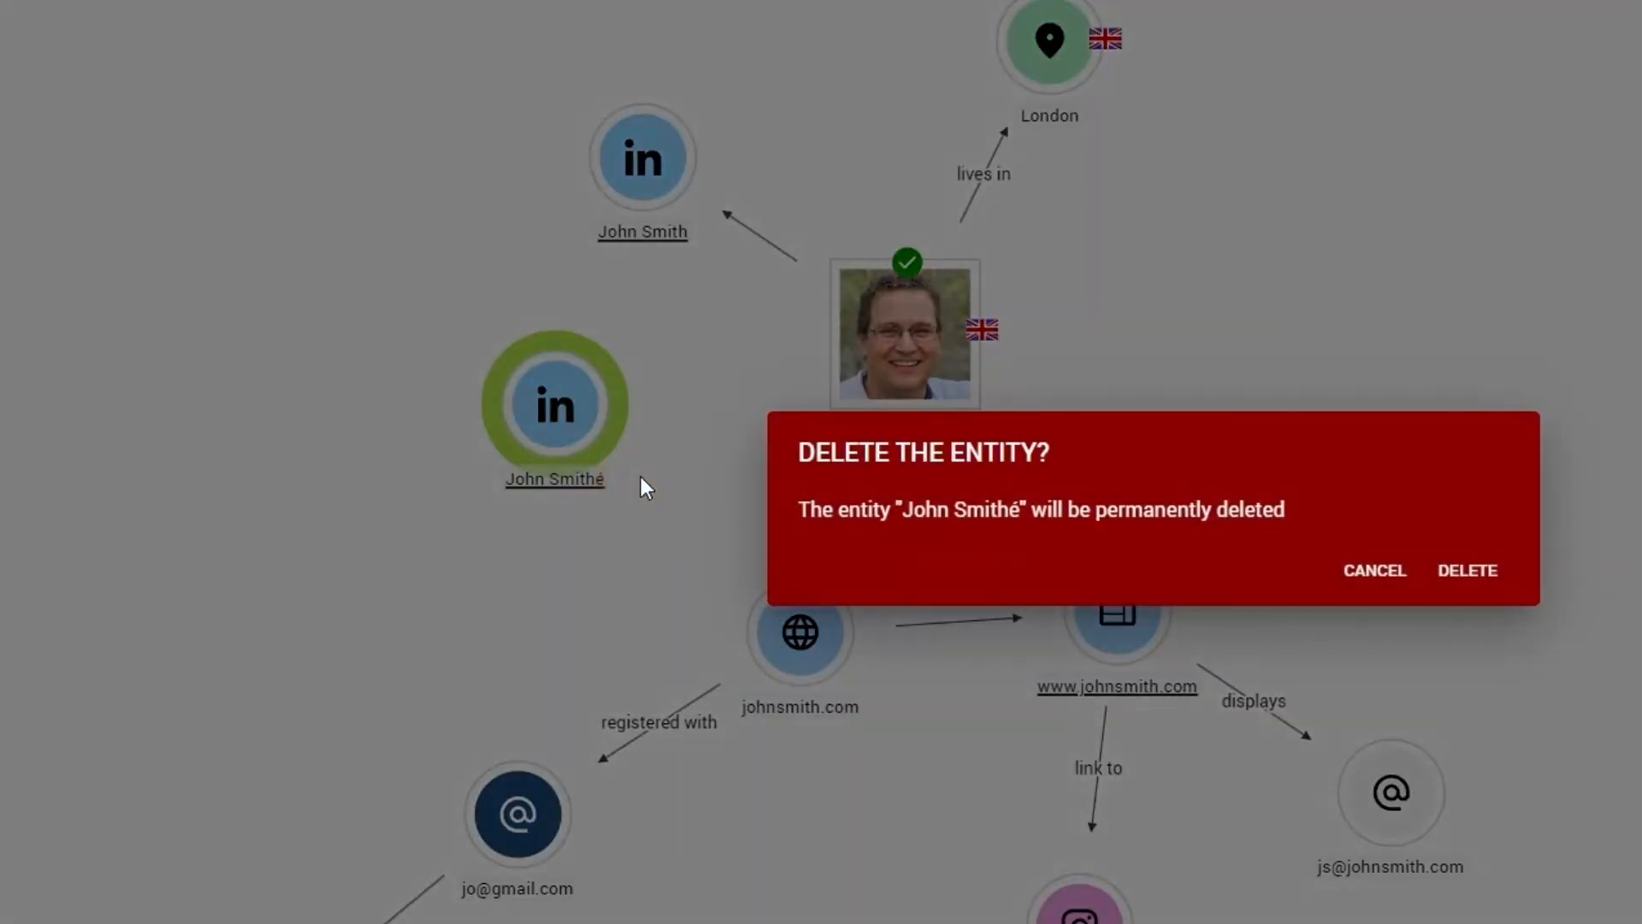
{"action": "key", "text": "Return"}
- Color the remaining LinkedIn entity gold and give it the confirmed badge
{"action": "right_click", "coordinate": [655, 190]}
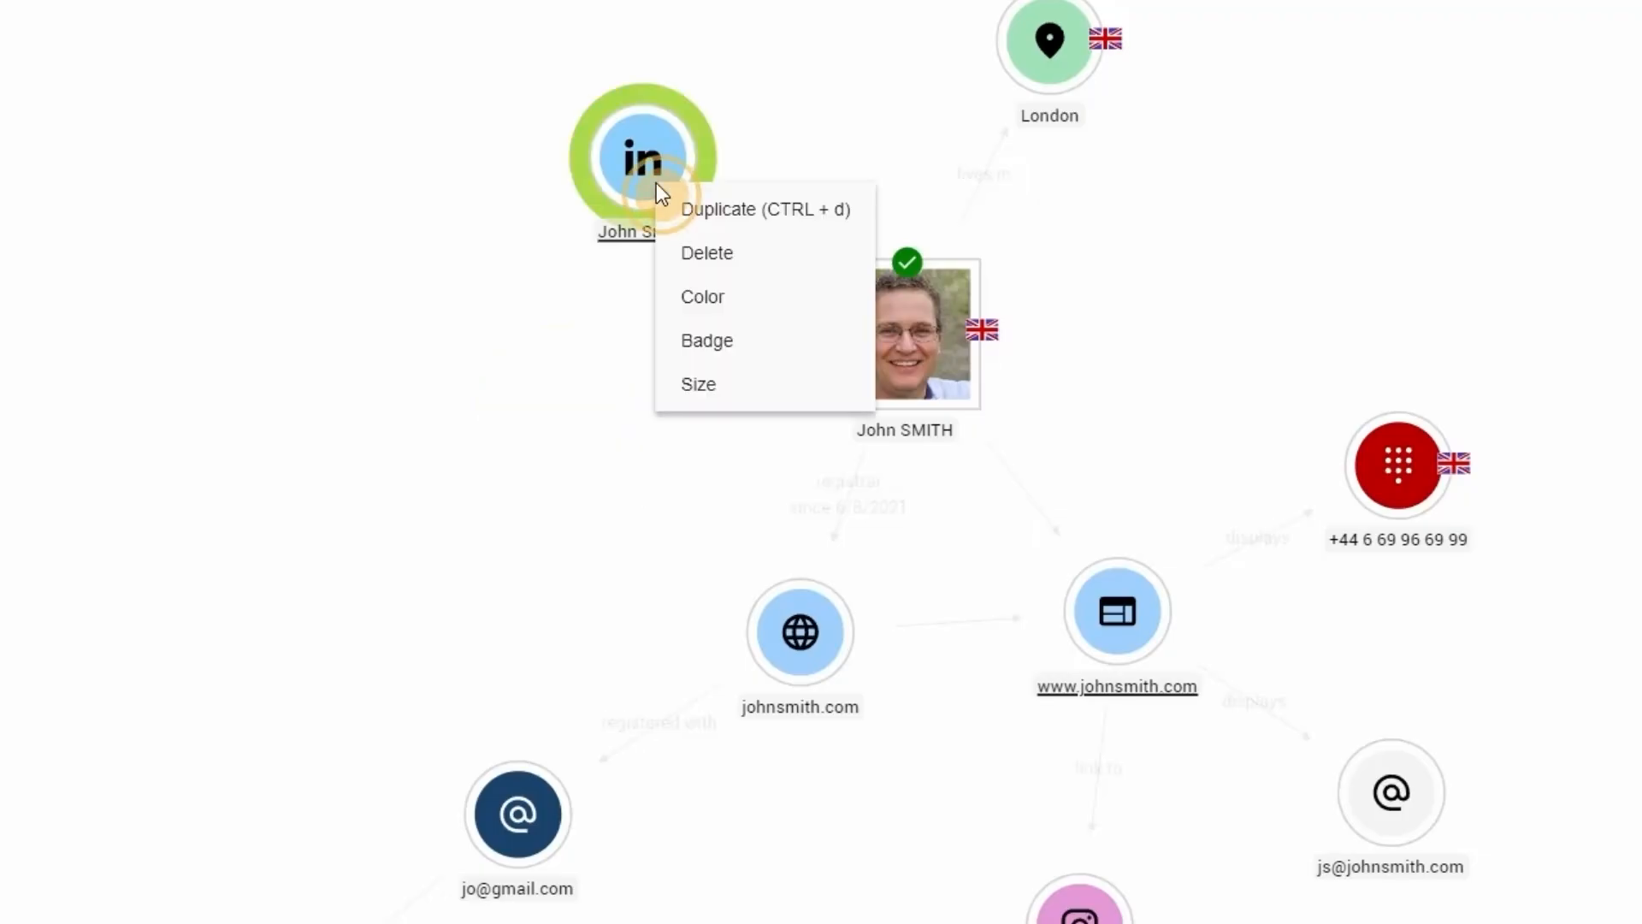
{"action": "mouse_move", "coordinate": [733, 299]}
{"action": "left_click", "coordinate": [957, 345]}
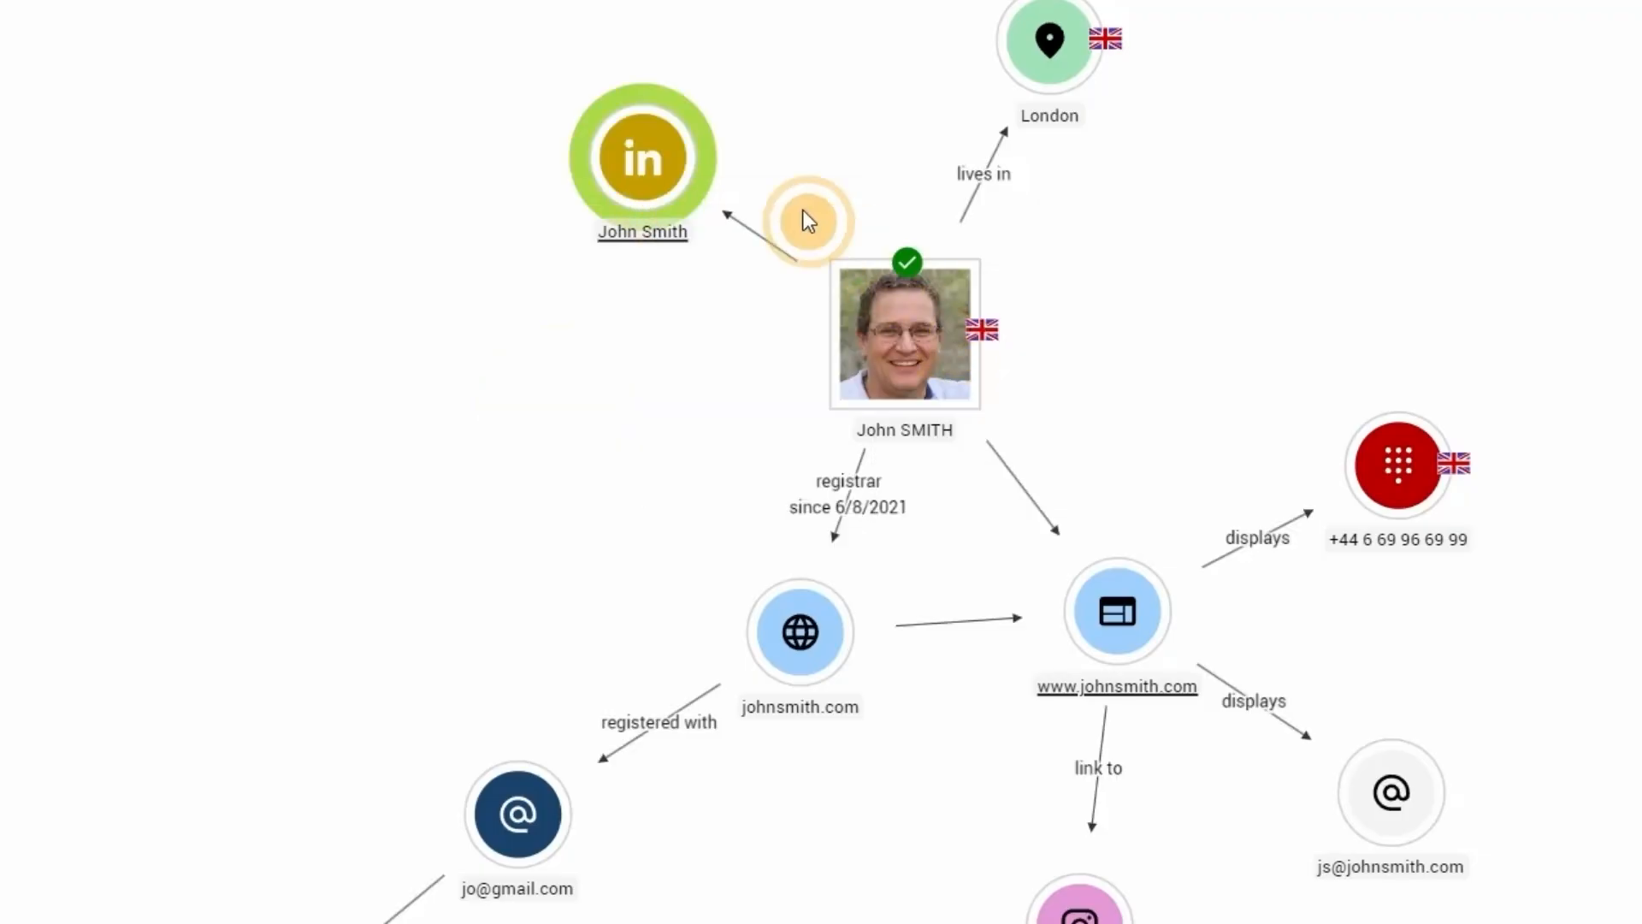
{"action": "right_click", "coordinate": [673, 173]}
{"action": "mouse_move", "coordinate": [811, 358]}
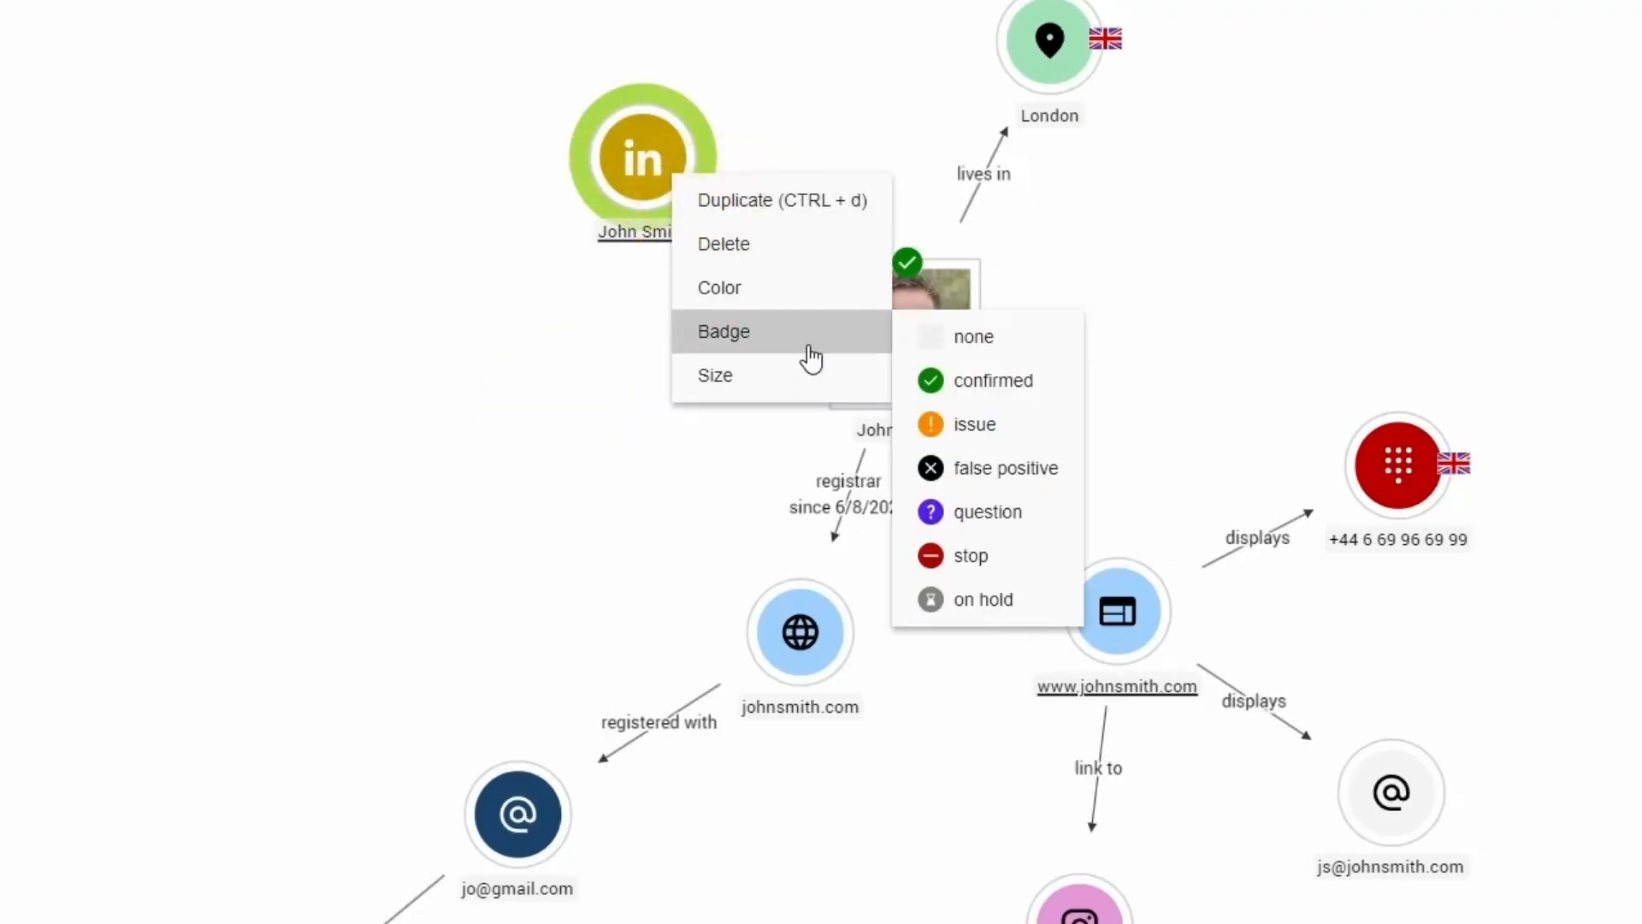
{"action": "left_click", "coordinate": [967, 383]}
- Set the size of the LinkedIn entity to large and deselect it
{"action": "right_click", "coordinate": [677, 172]}
{"action": "mouse_move", "coordinate": [787, 345]}
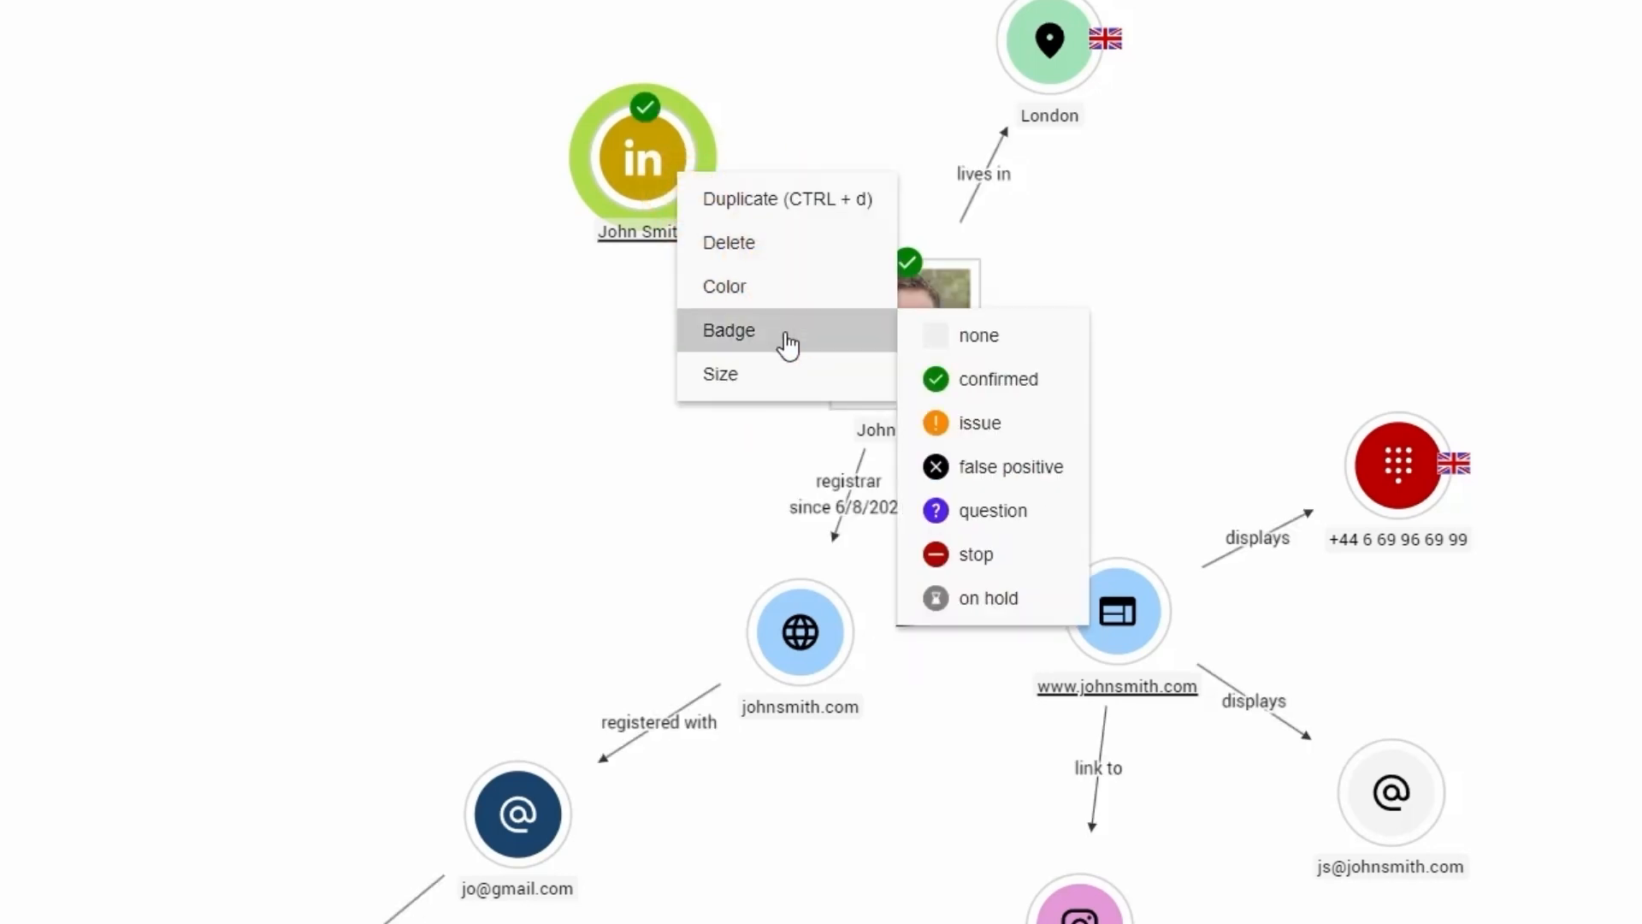
{"action": "mouse_move", "coordinate": [788, 373]}
{"action": "left_click", "coordinate": [956, 468]}
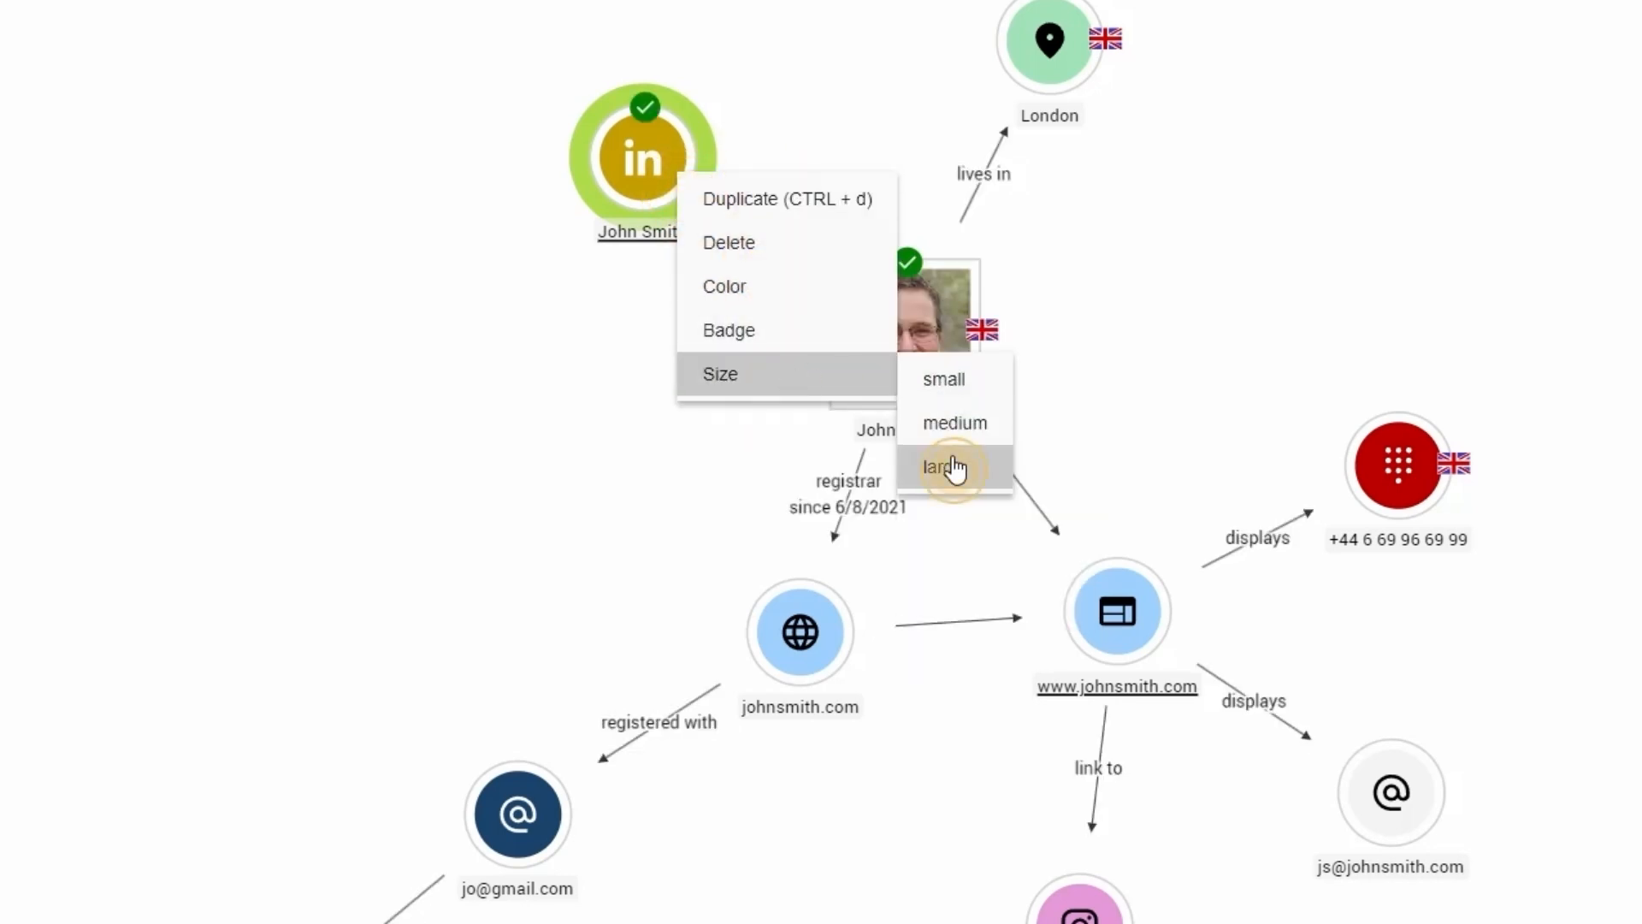
{"action": "left_click", "coordinate": [1090, 311]}
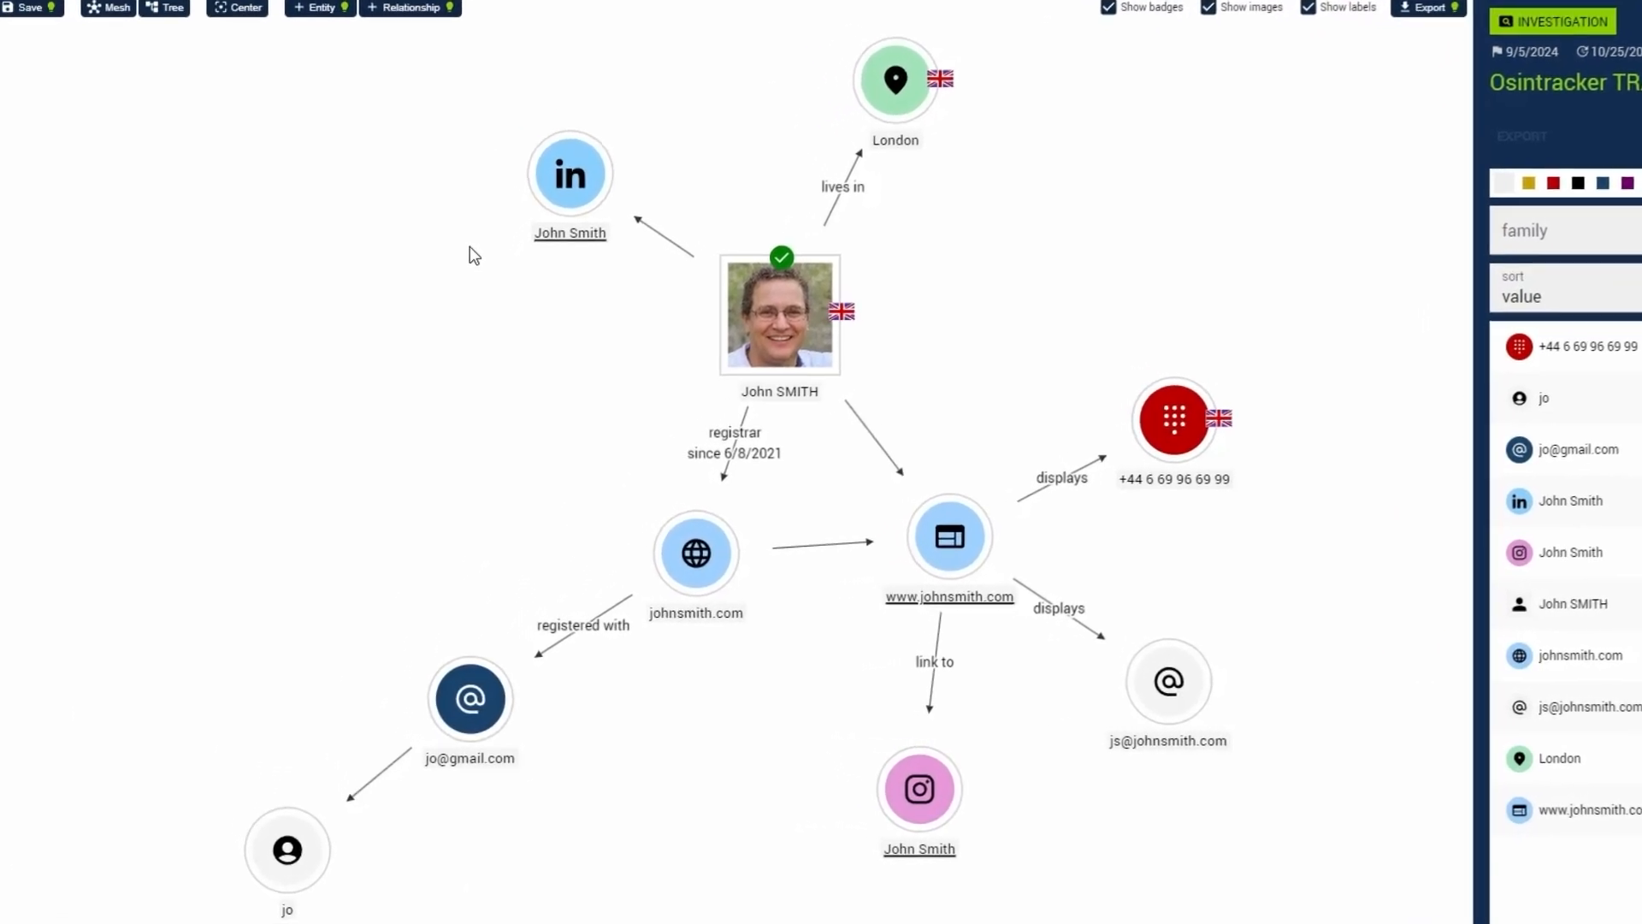
- Select the LinkedIn, London and person entities together with the relationship from the person to LinkedIn, and clear the selection
{"action": "left_click", "coordinate": [570, 178]}
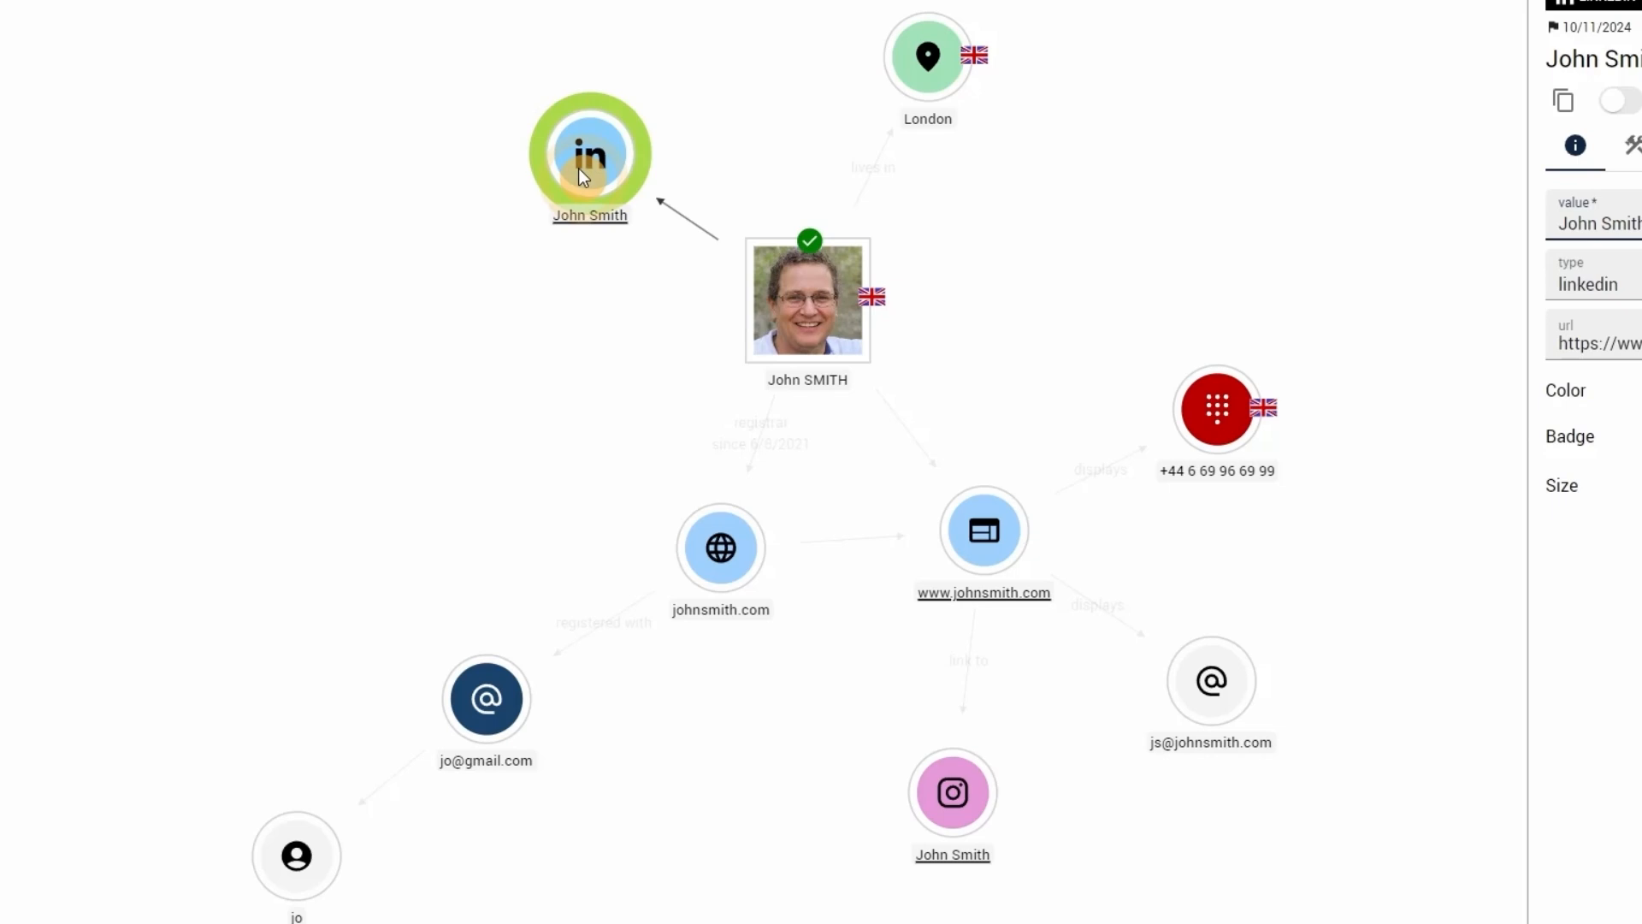
{"action": "left_click", "coordinate": [912, 79], "text": "shift"}
{"action": "left_click", "coordinate": [818, 285], "text": "shift"}
{"action": "left_click", "coordinate": [712, 238], "text": "shift"}
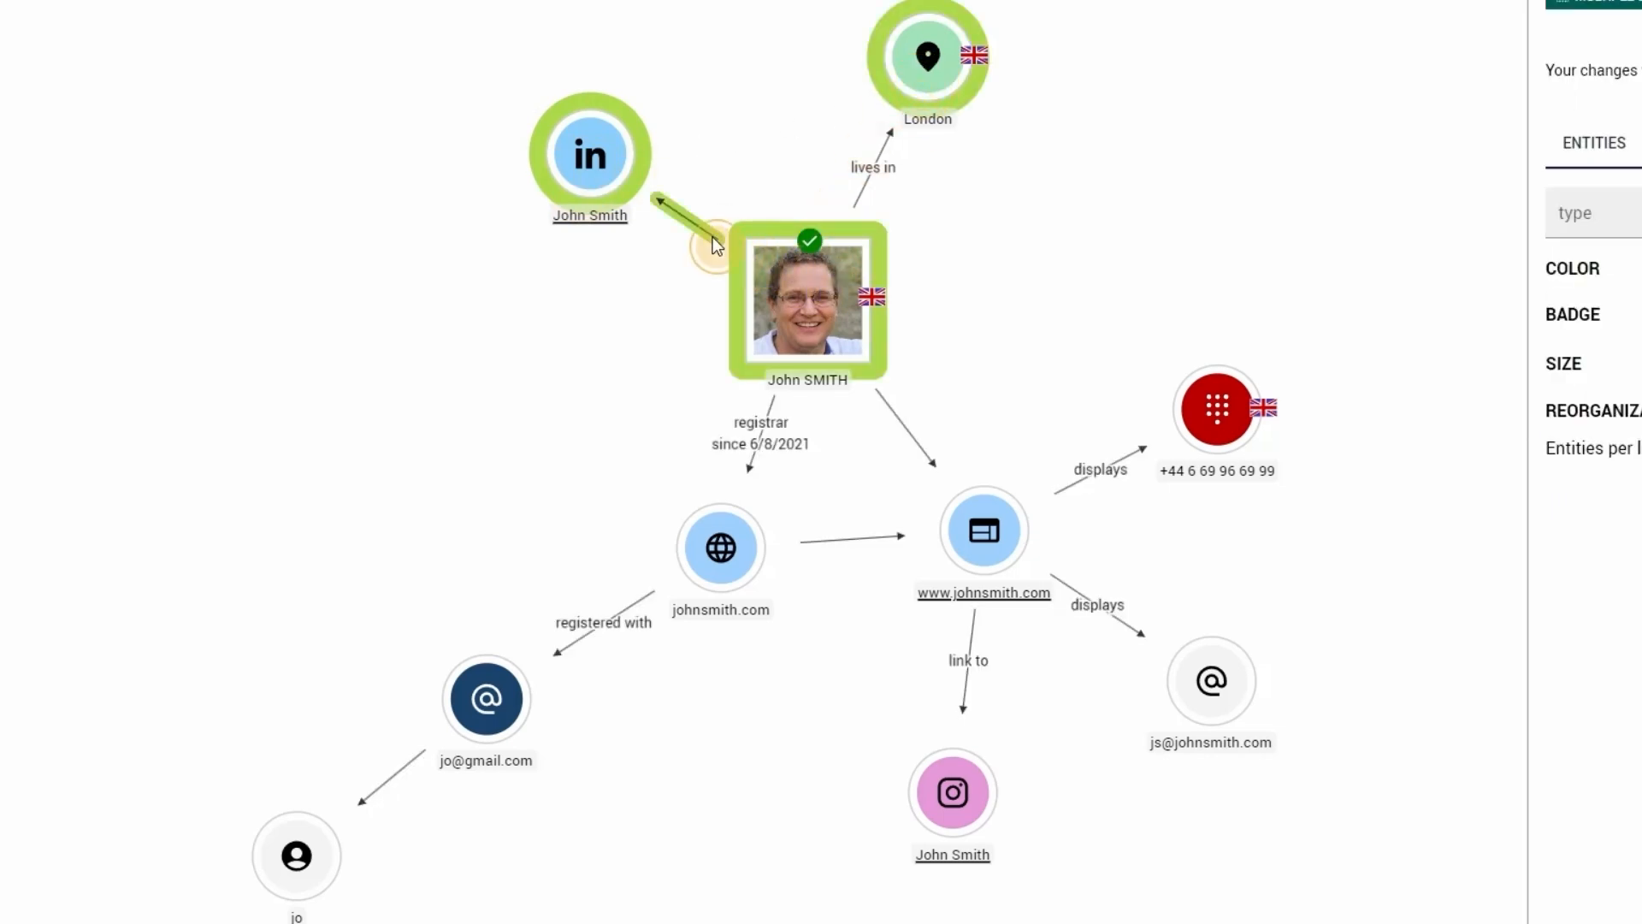
{"action": "left_click", "coordinate": [743, 156]}
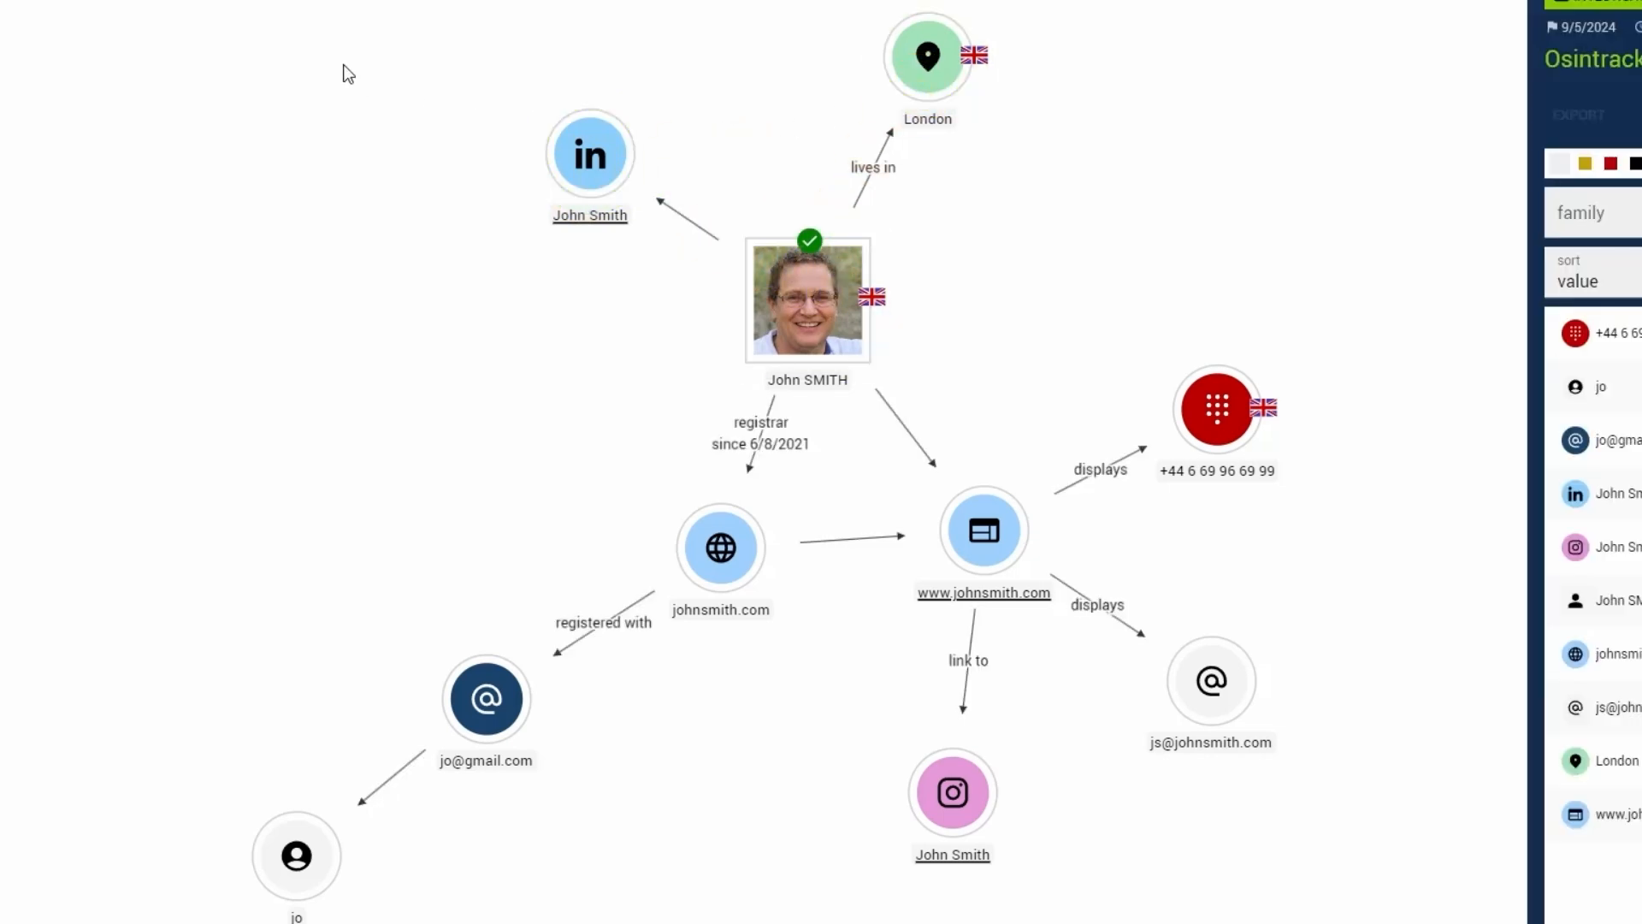
- Select the LinkedIn, London, person, domain, website and phone entities together, and examine the relationship settings and deletion options of the multiple selection
{"action": "left_click_drag", "start_coordinate": [349, 103], "coordinate": [1302, 605]}
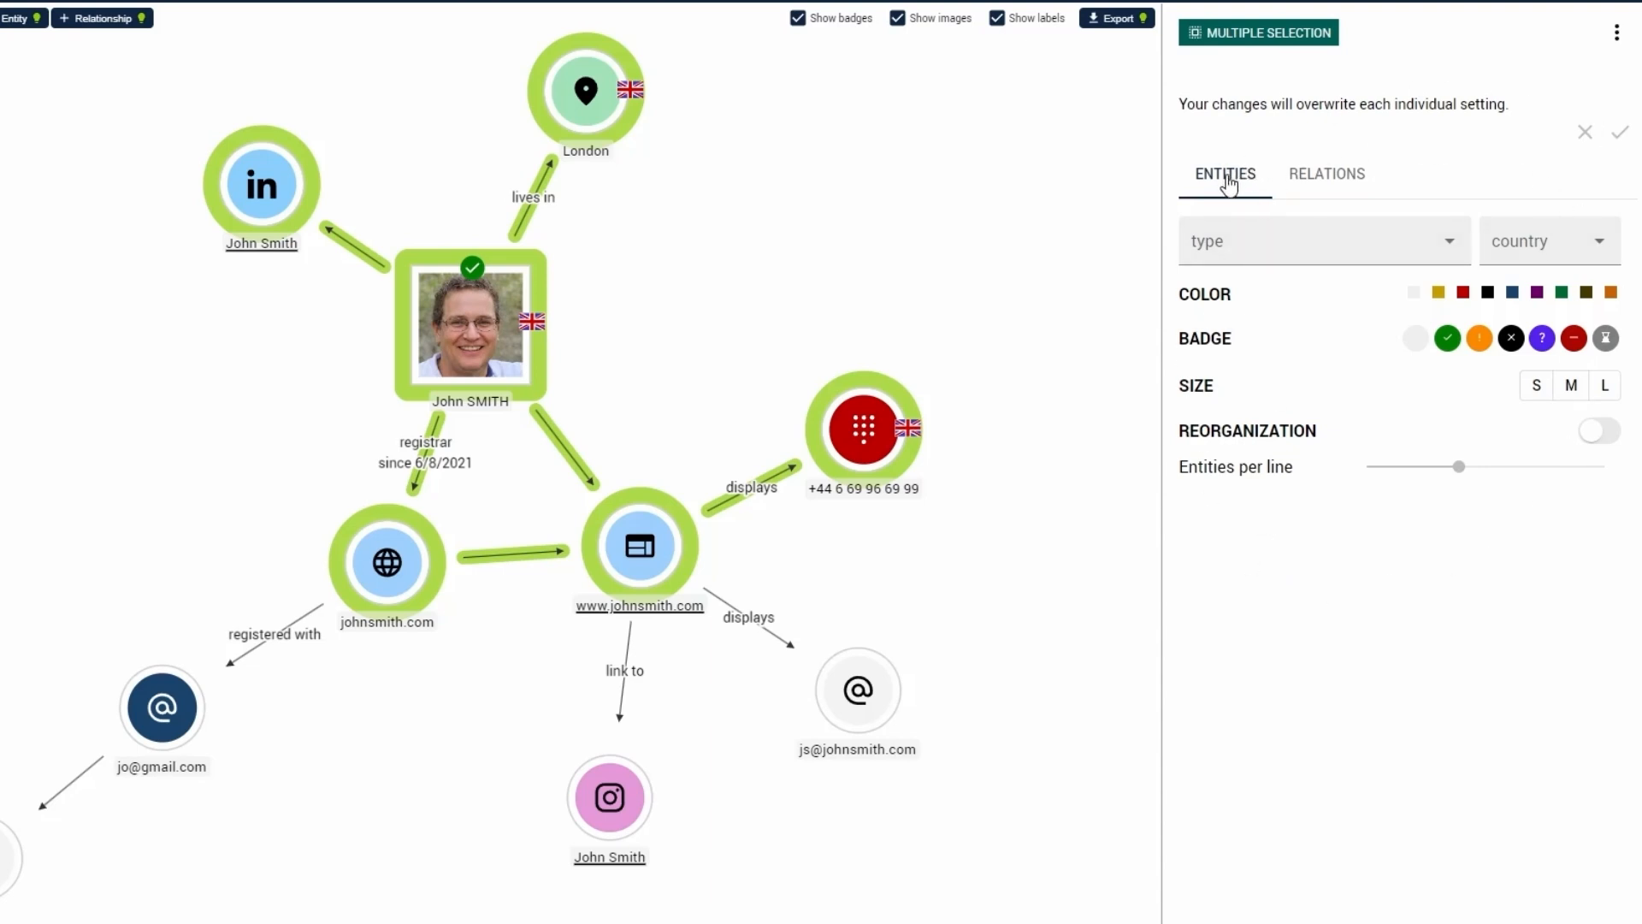
{"action": "left_click", "coordinate": [1314, 186]}
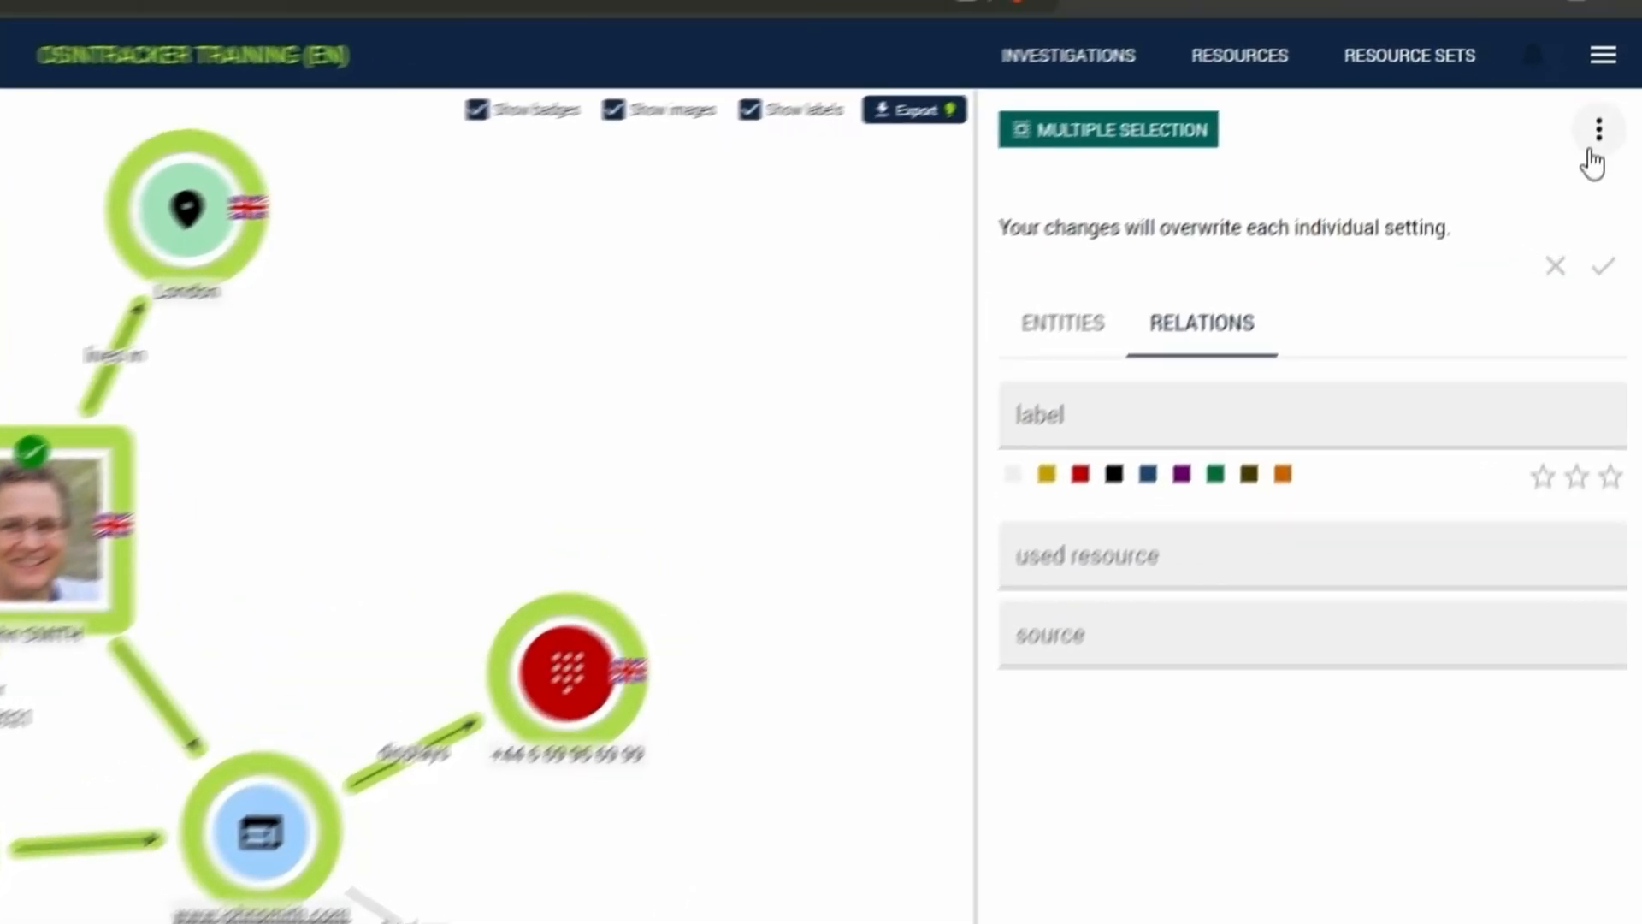
{"action": "left_click", "coordinate": [1594, 158]}
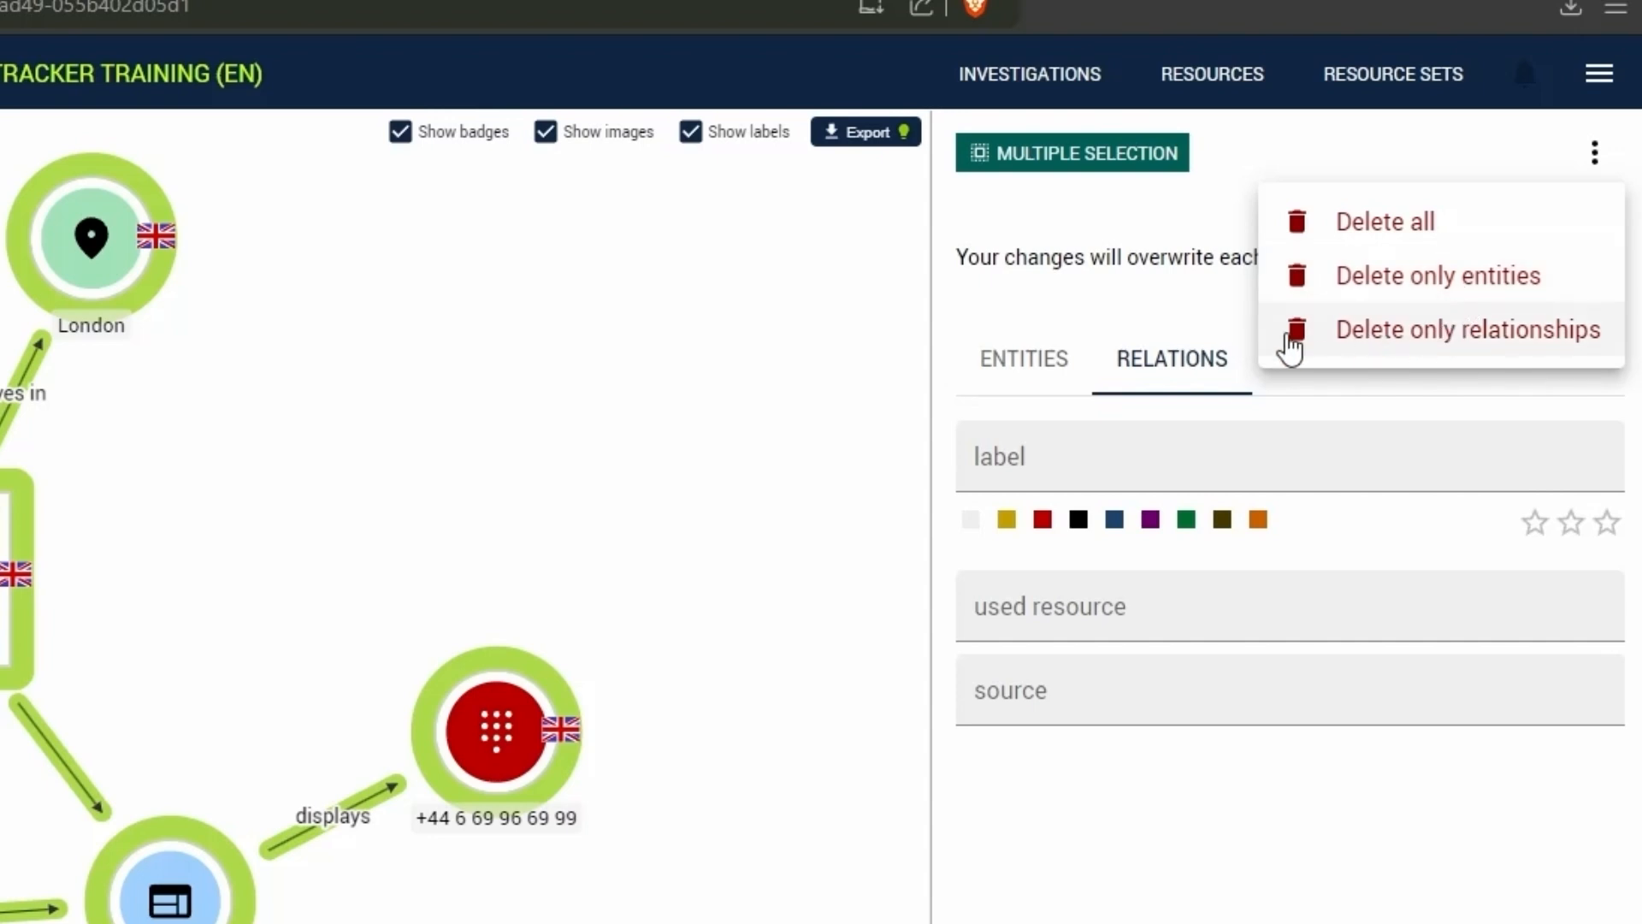
{"action": "left_click", "coordinate": [1155, 115]}
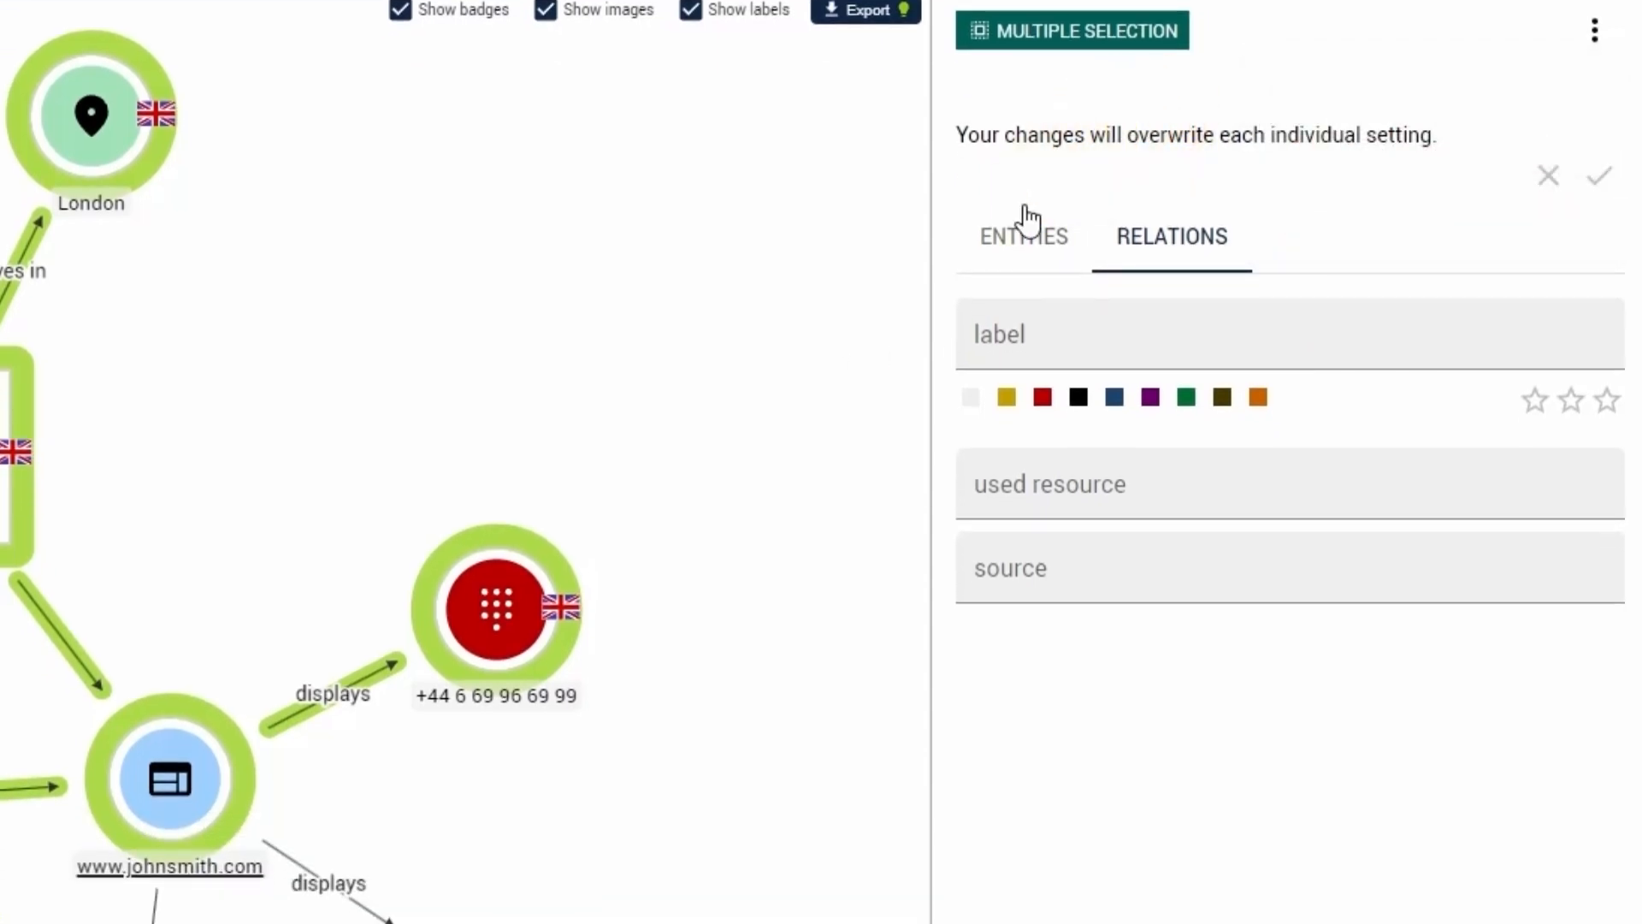
- Apply red to all selected entities, and reset their color to the default
{"action": "left_click", "coordinate": [1011, 243]}
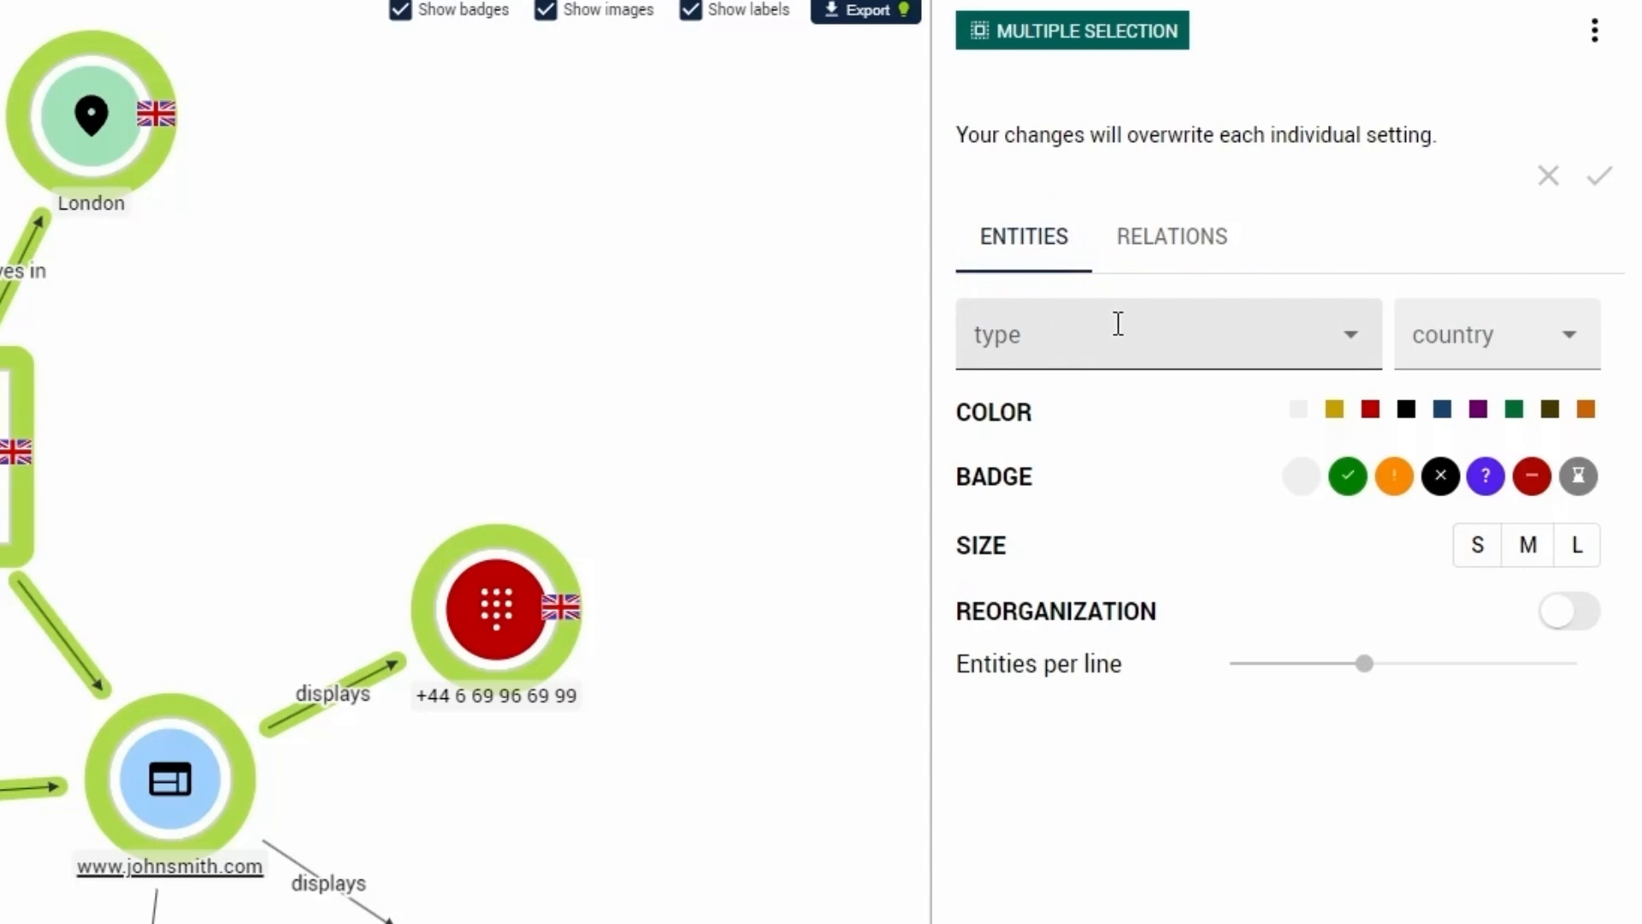
{"action": "left_click", "coordinate": [1371, 409]}
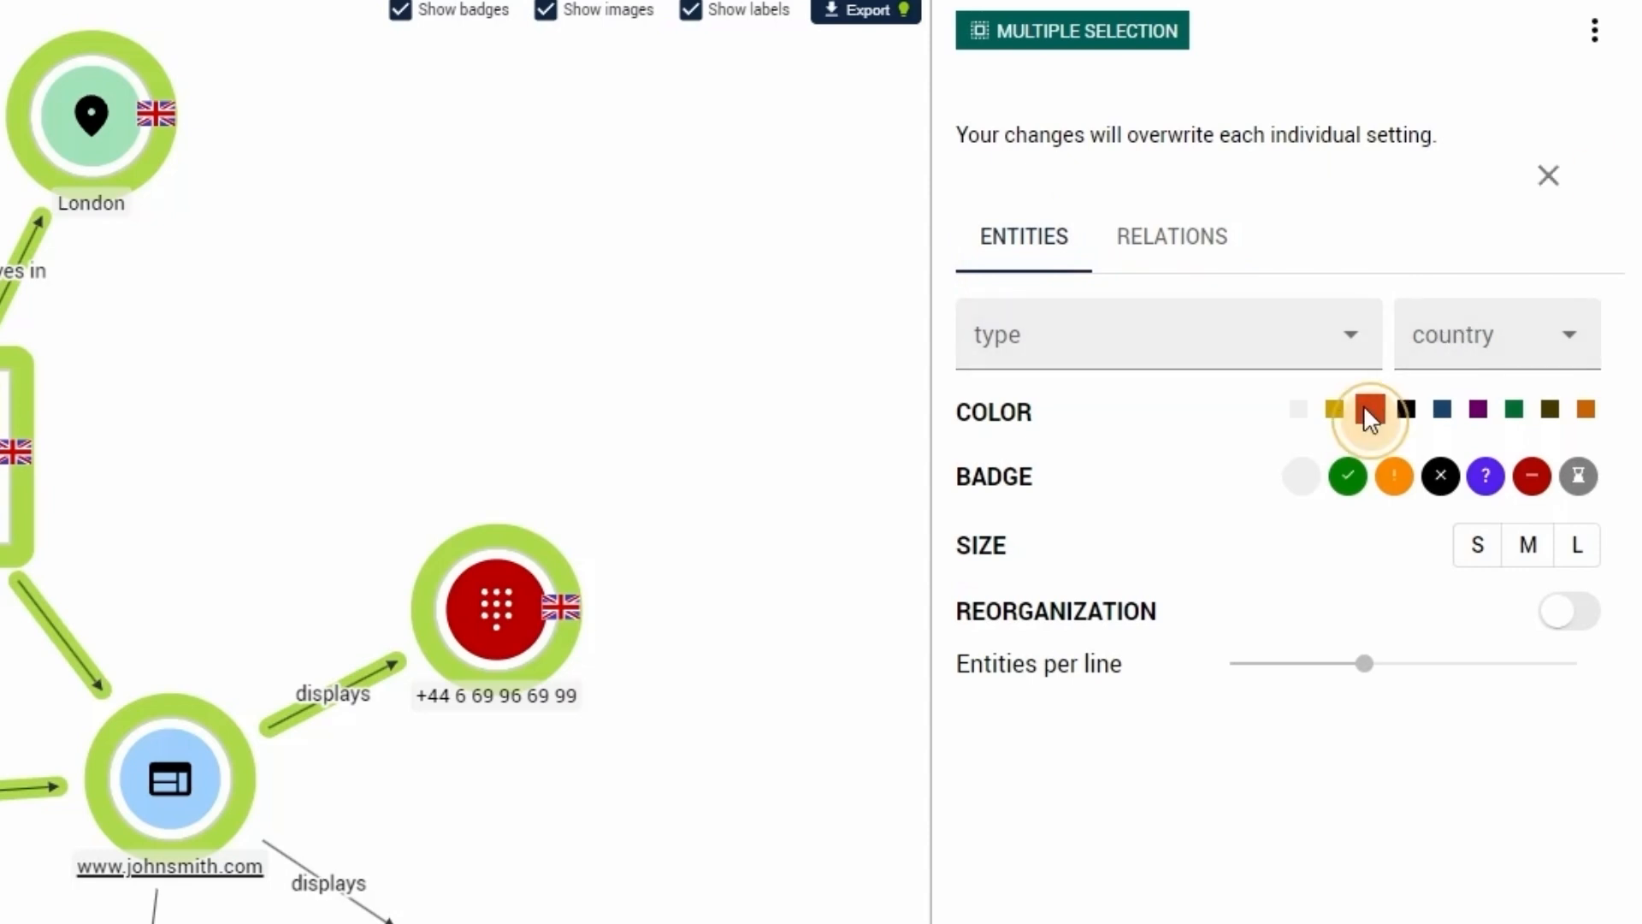
{"action": "left_click", "coordinate": [1593, 201]}
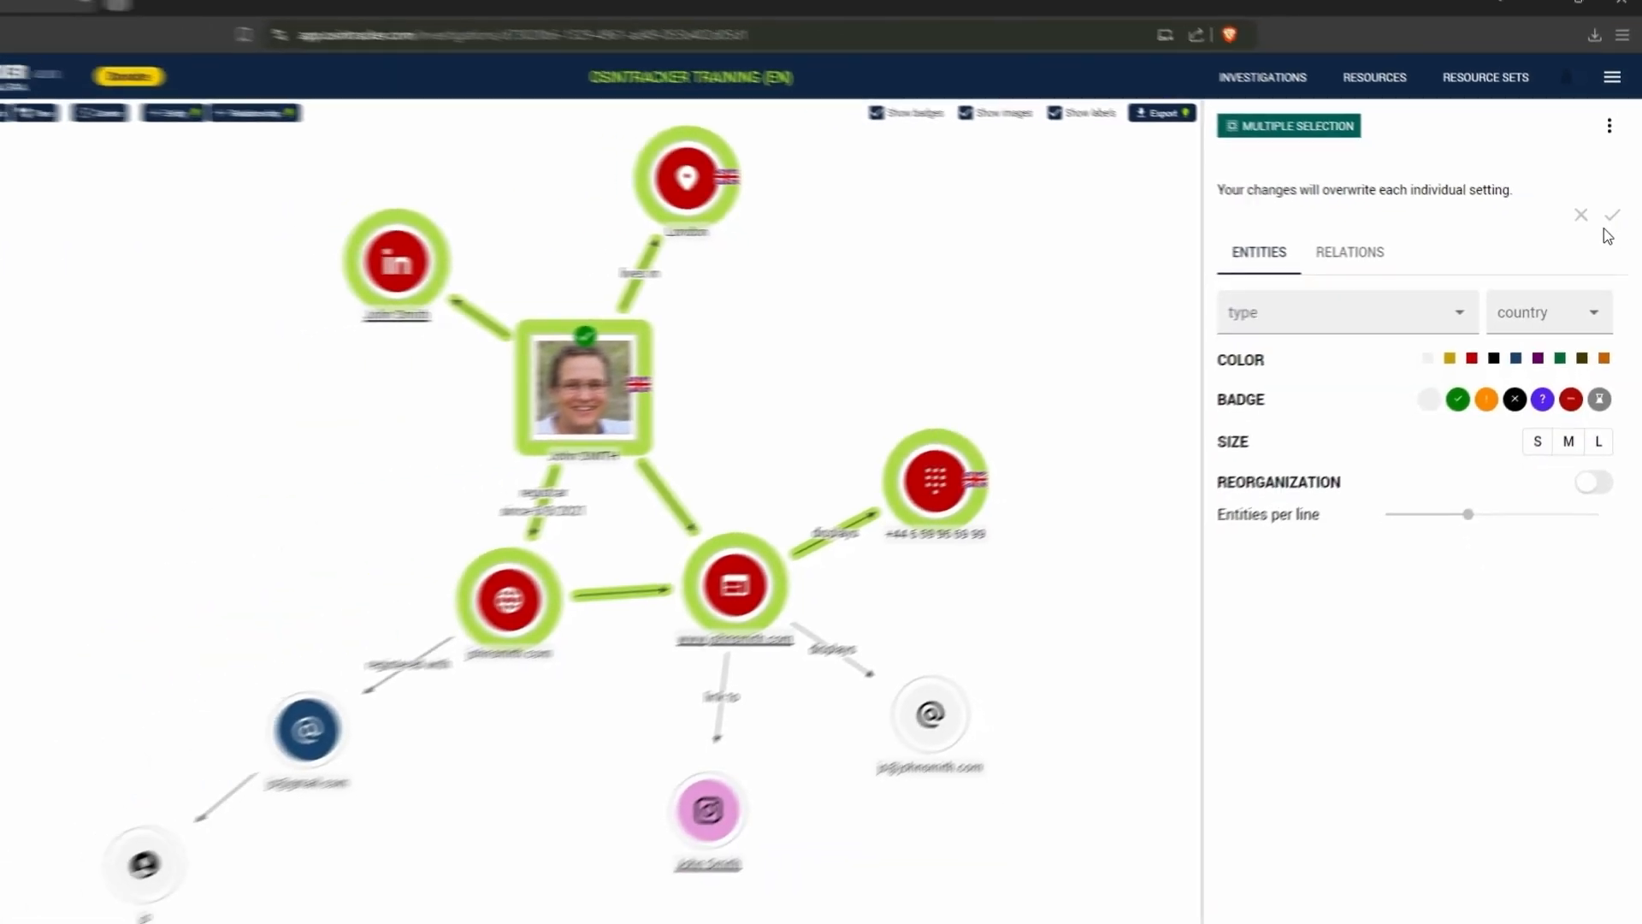
{"action": "left_click", "coordinate": [1443, 354]}
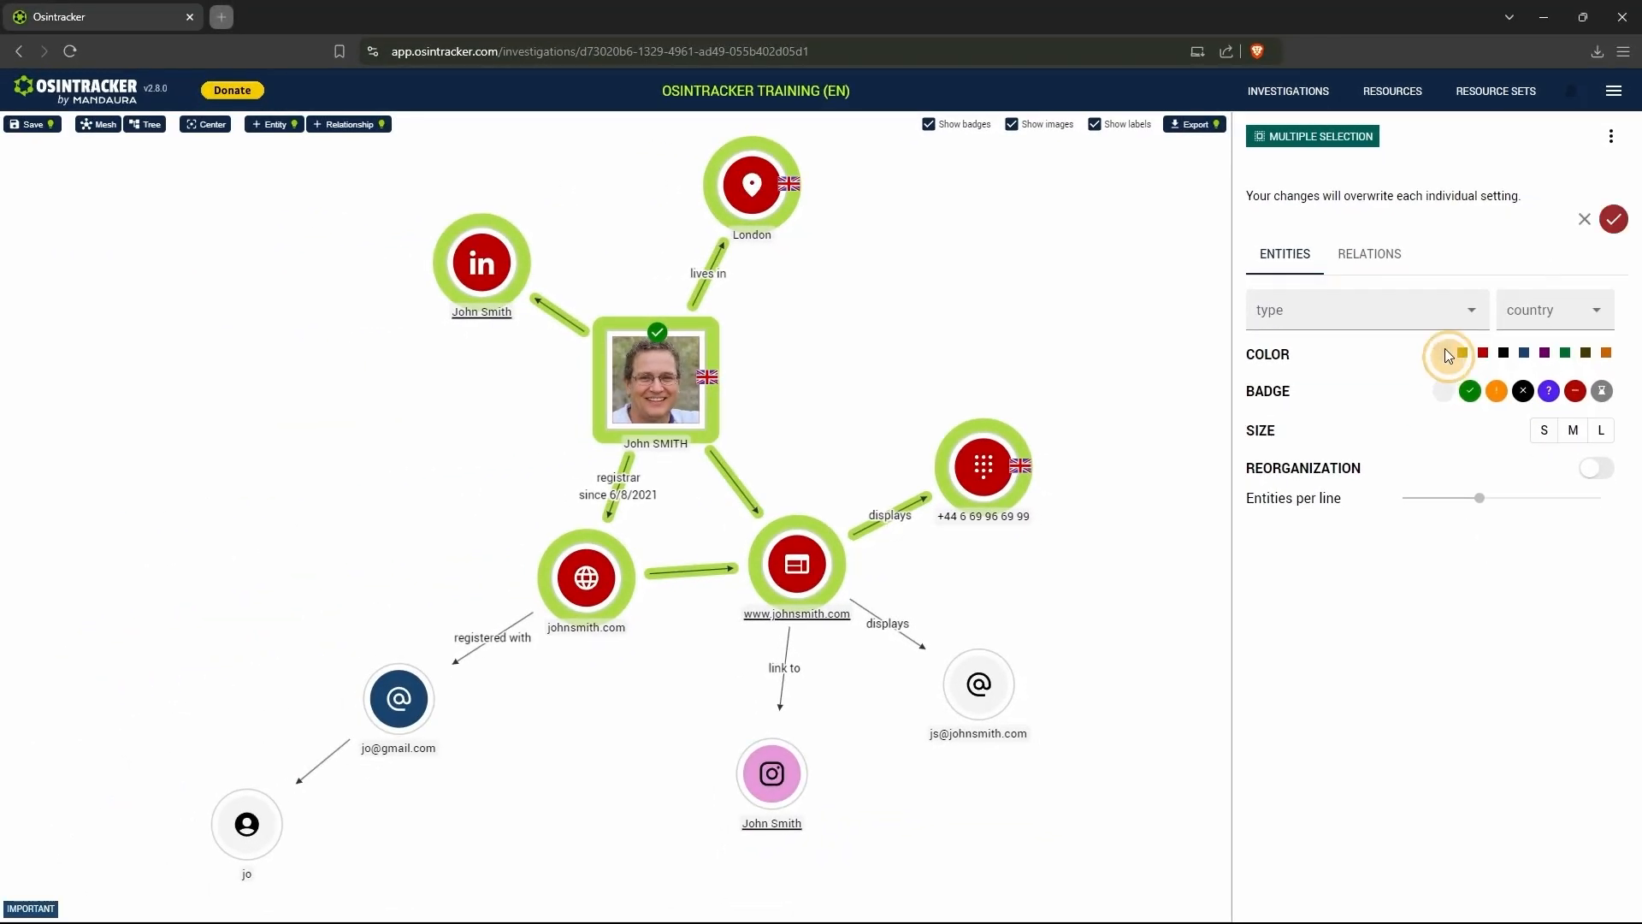
{"action": "left_click", "coordinate": [1614, 219]}
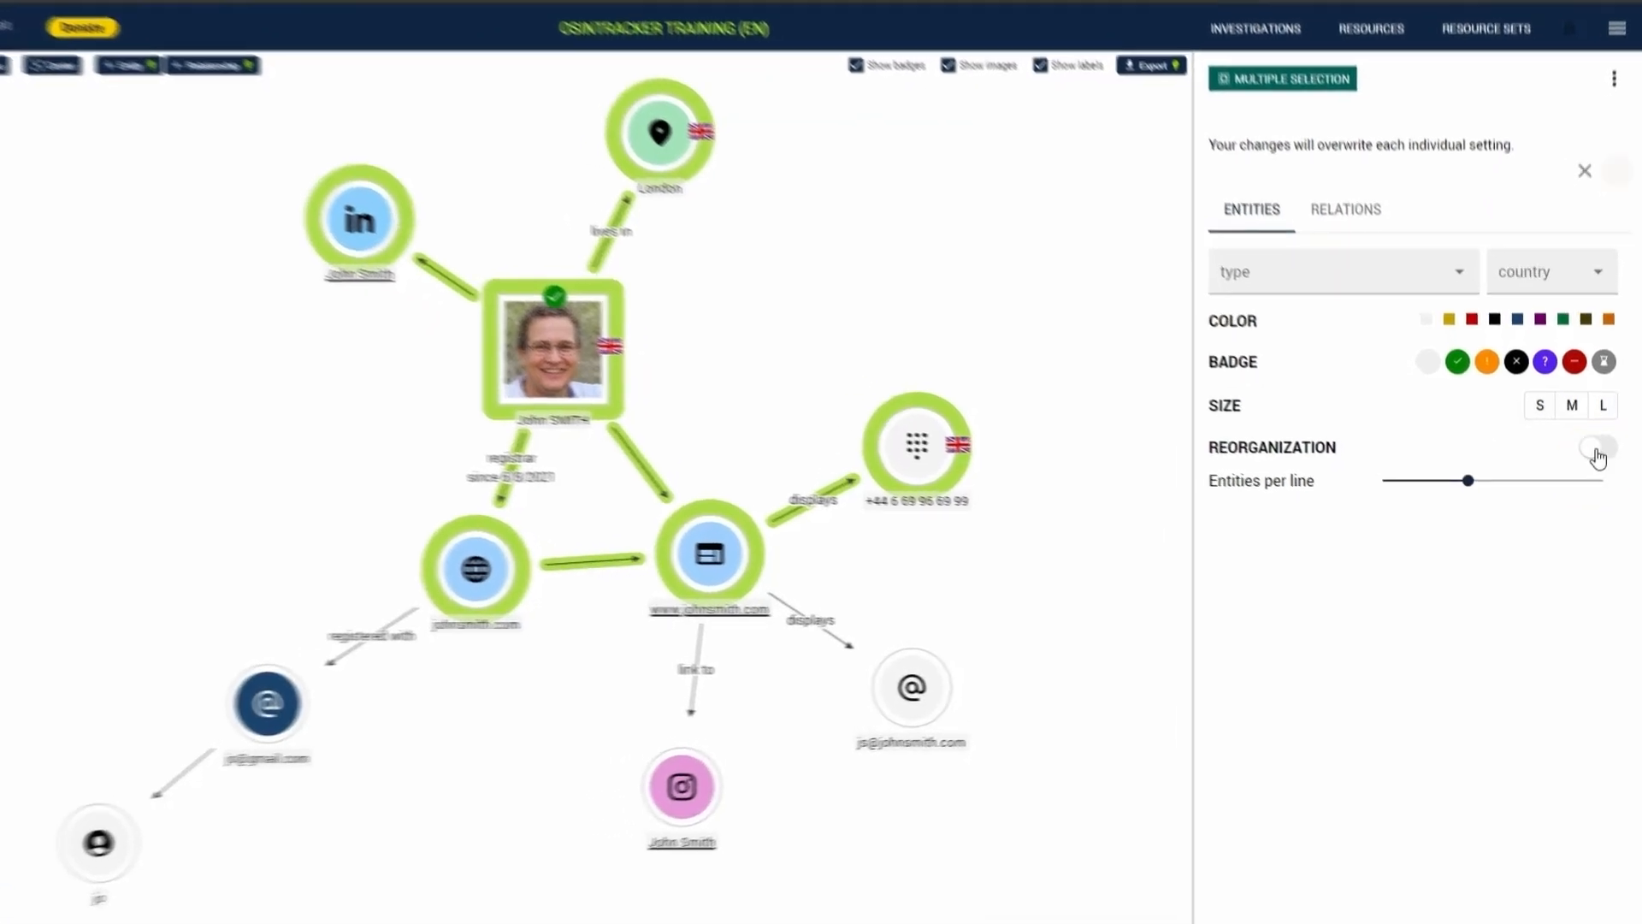
- Reorganize the selected entities into rows with the minimum number of entities per line, and clear the selection
{"action": "left_click", "coordinate": [1598, 448]}
{"action": "left_click_drag", "start_coordinate": [1468, 484], "coordinate": [1375, 467]}
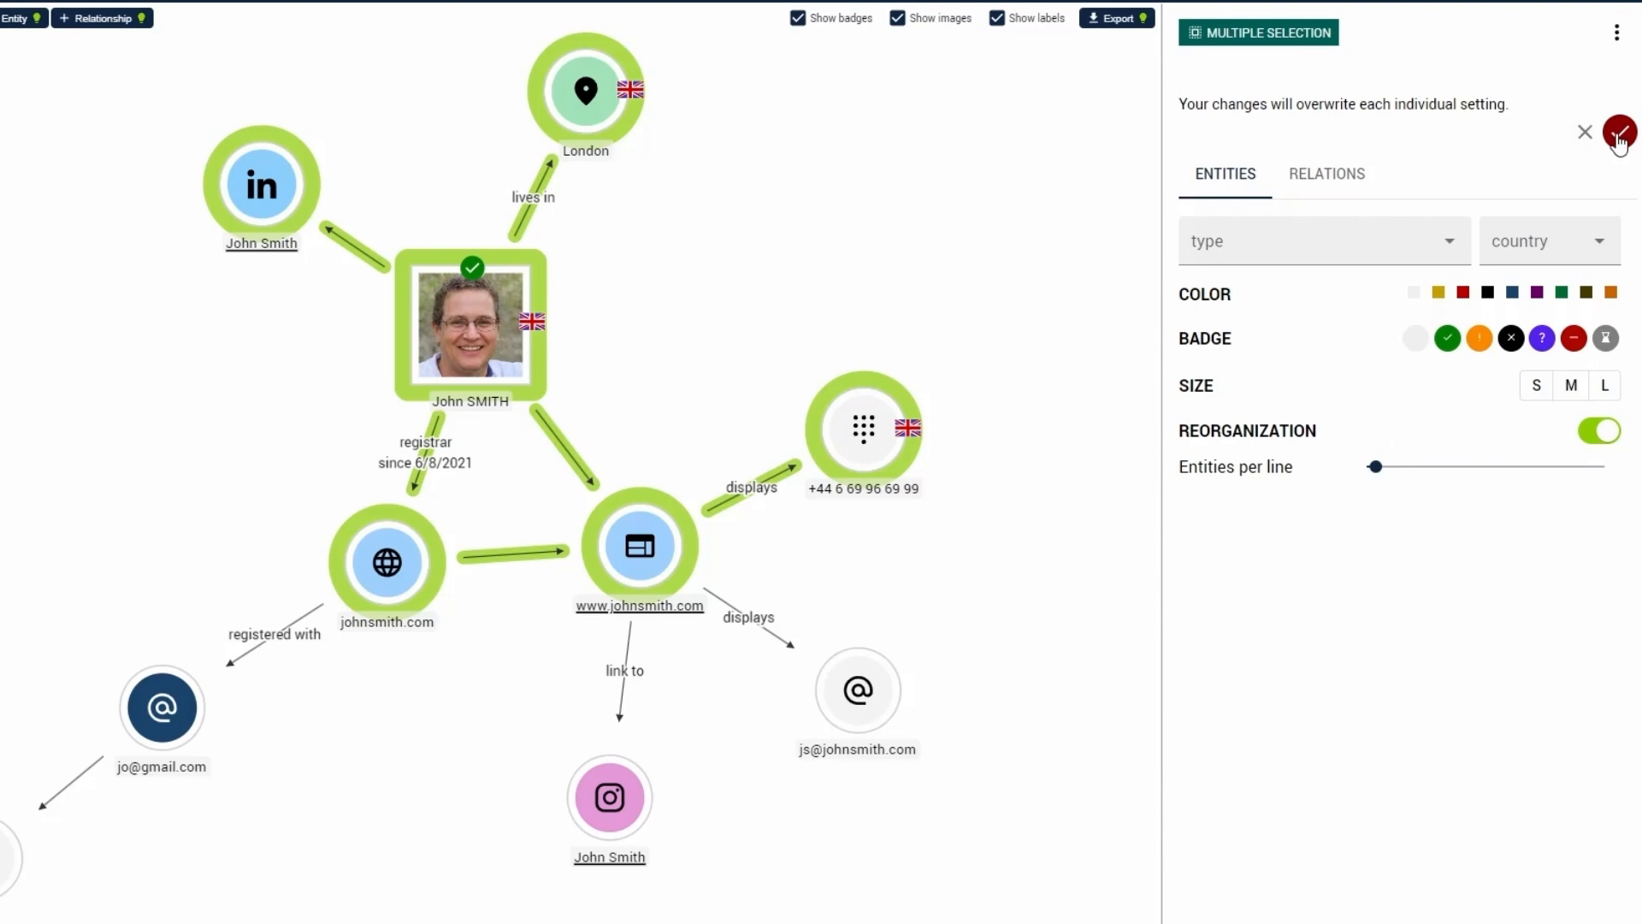
{"action": "left_click", "coordinate": [1619, 134]}
{"action": "left_click", "coordinate": [763, 285]}
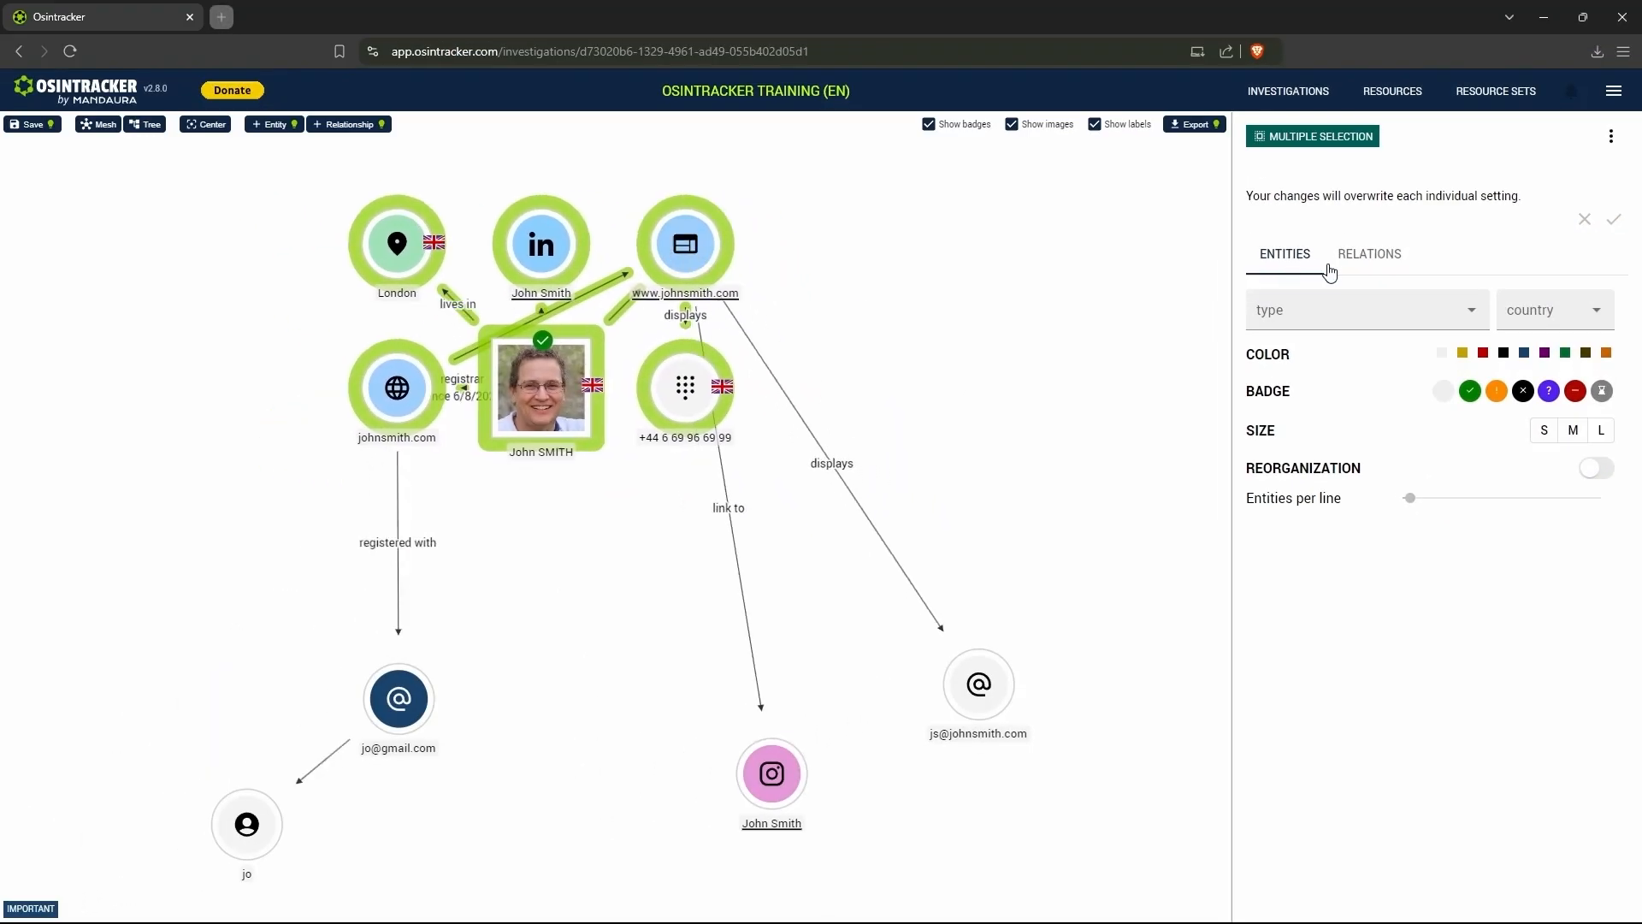
{"action": "left_click", "coordinate": [1354, 267]}
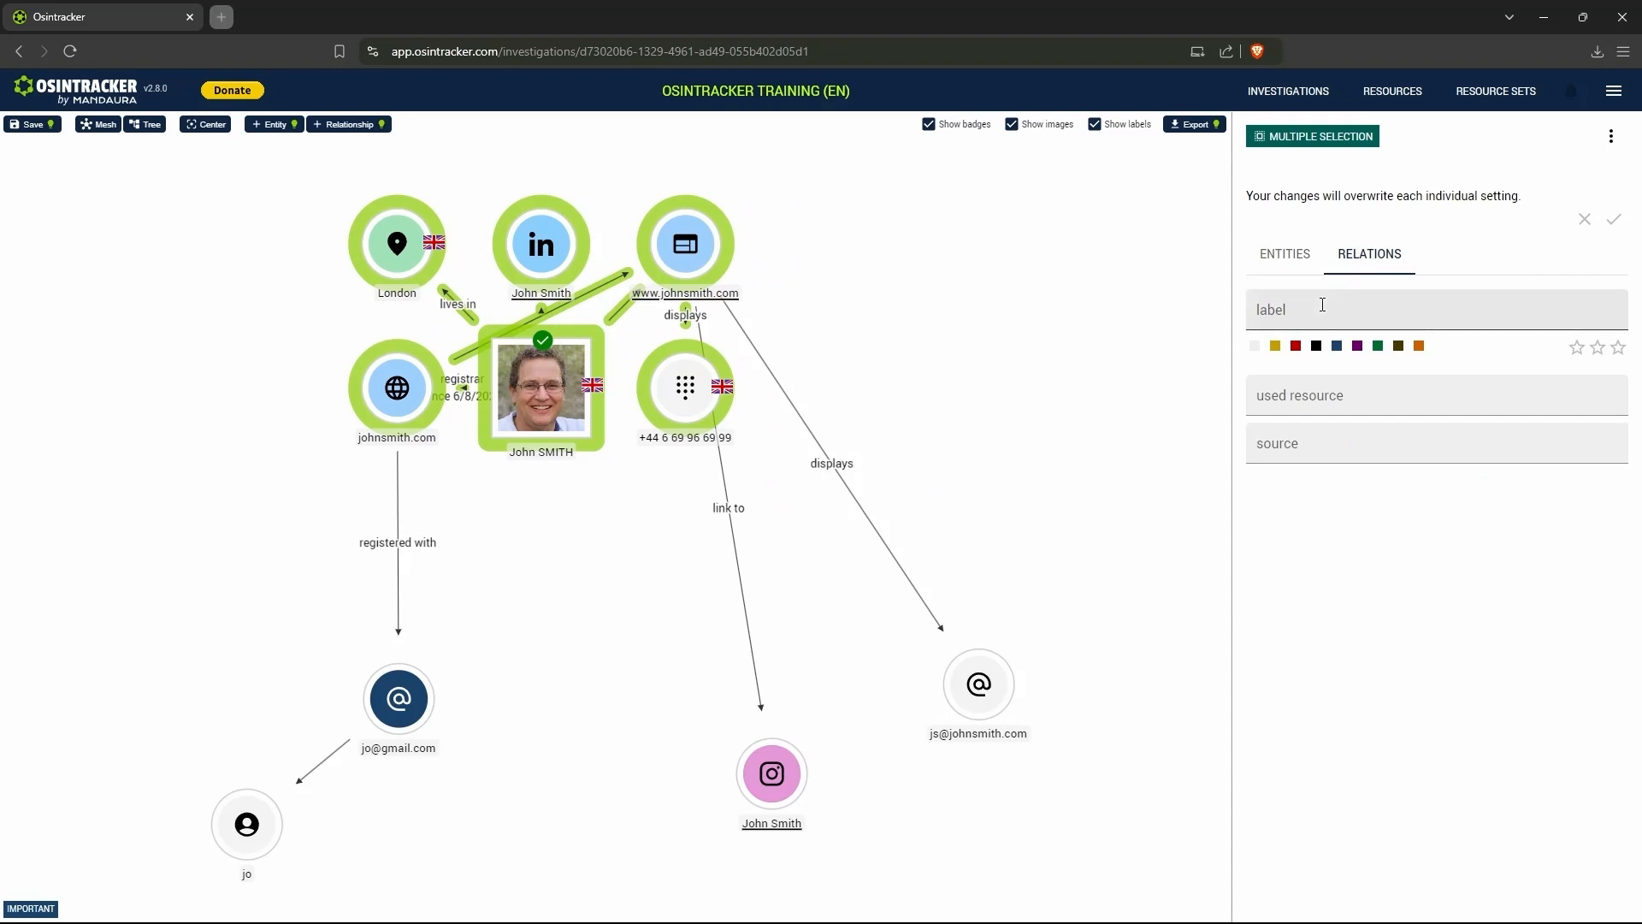
{"action": "left_click", "coordinate": [912, 459]}
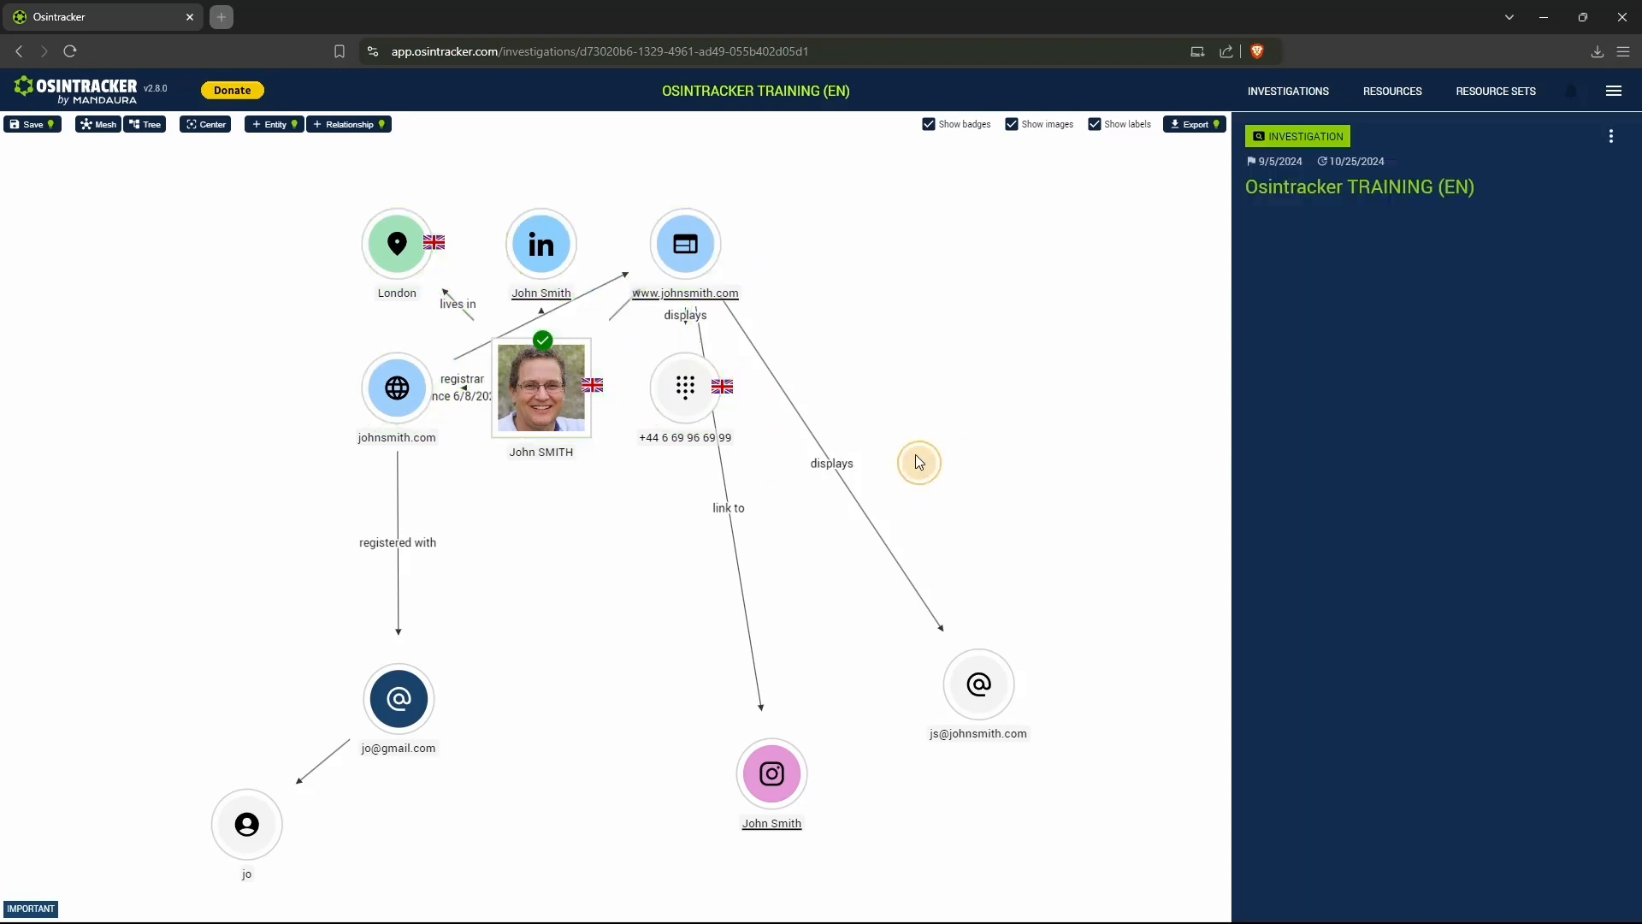
- Set the label of the website's relationships to the Instagram account and the lower e-mail entity to "demo"
{"action": "left_click", "coordinate": [870, 531]}
{"action": "left_click", "coordinate": [740, 573], "text": "ctrl"}
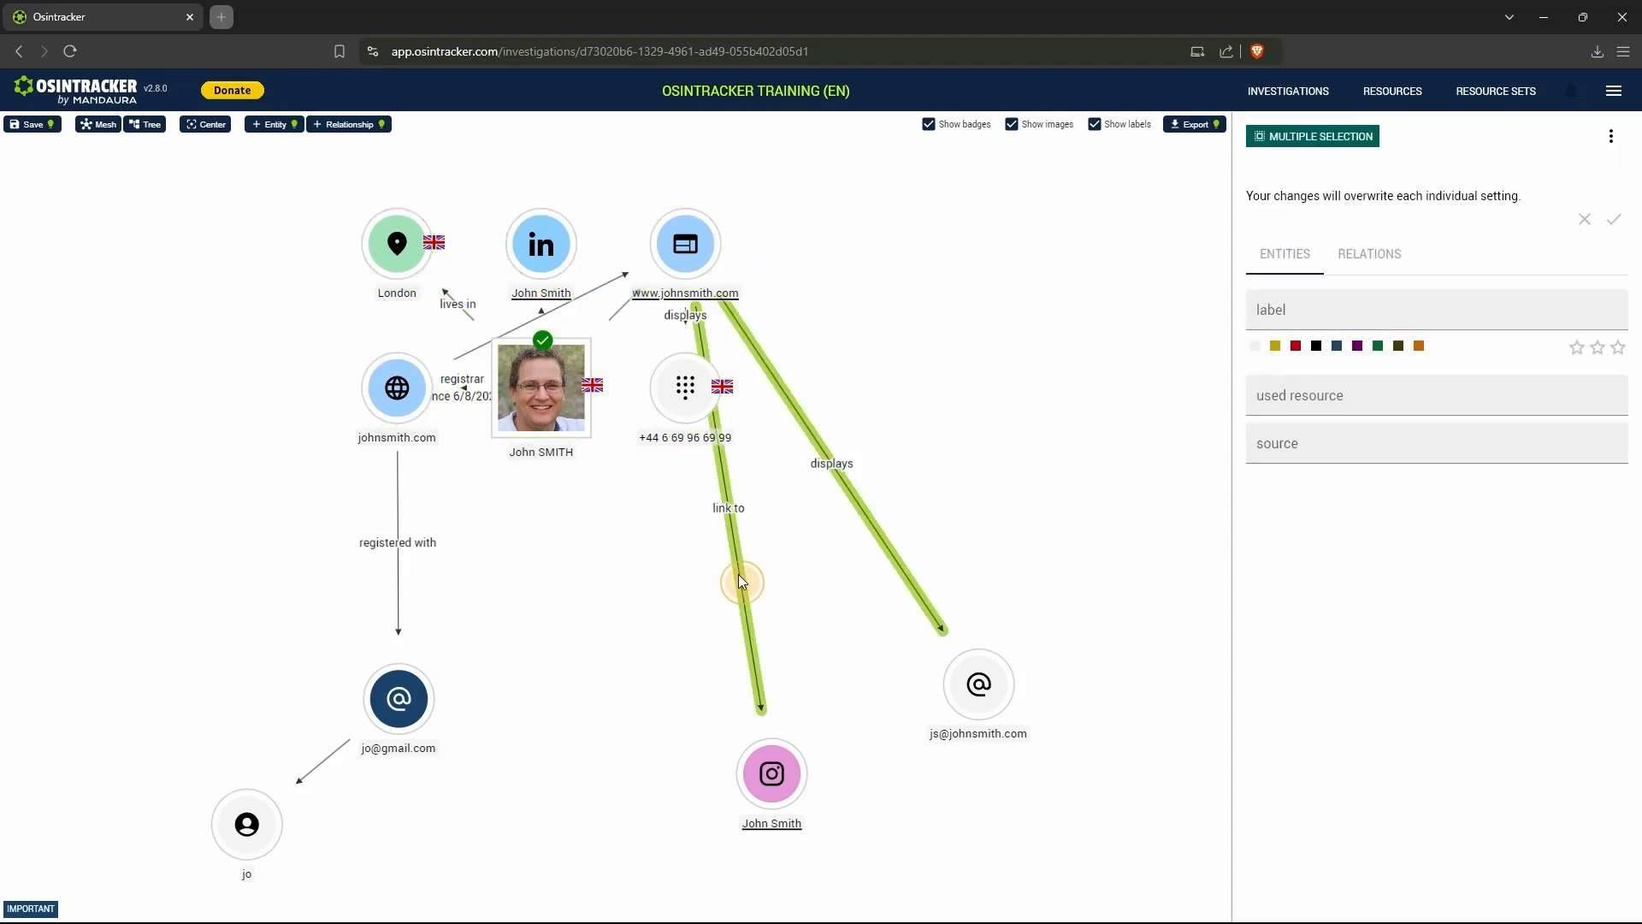
{"action": "left_click", "coordinate": [1318, 307]}
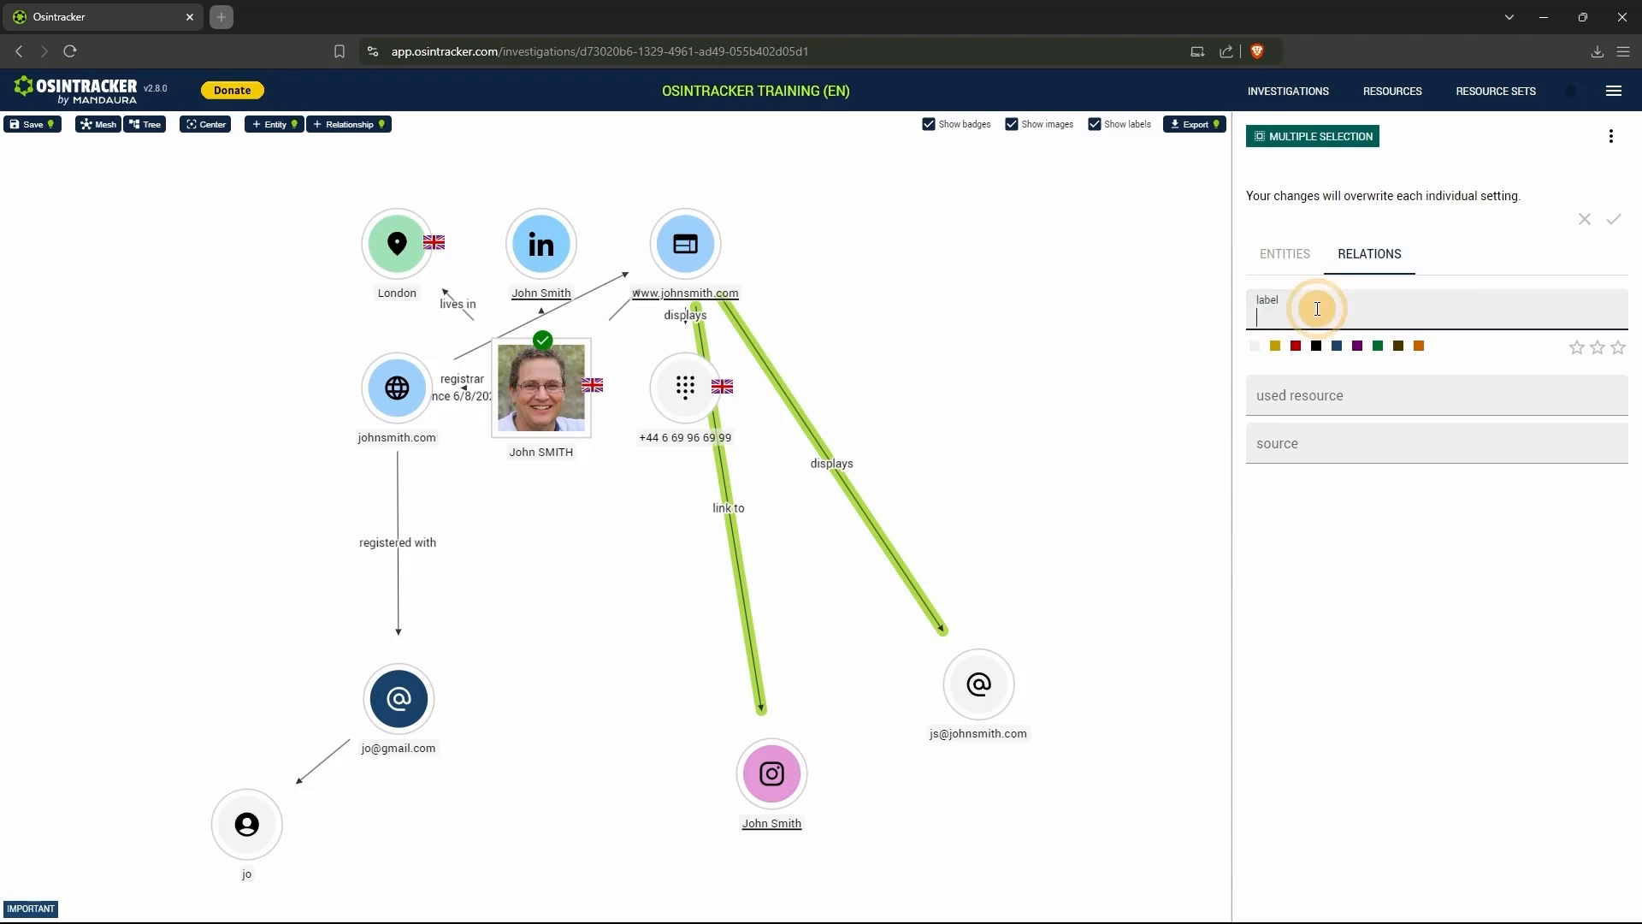
{"action": "type", "text": "demo"}
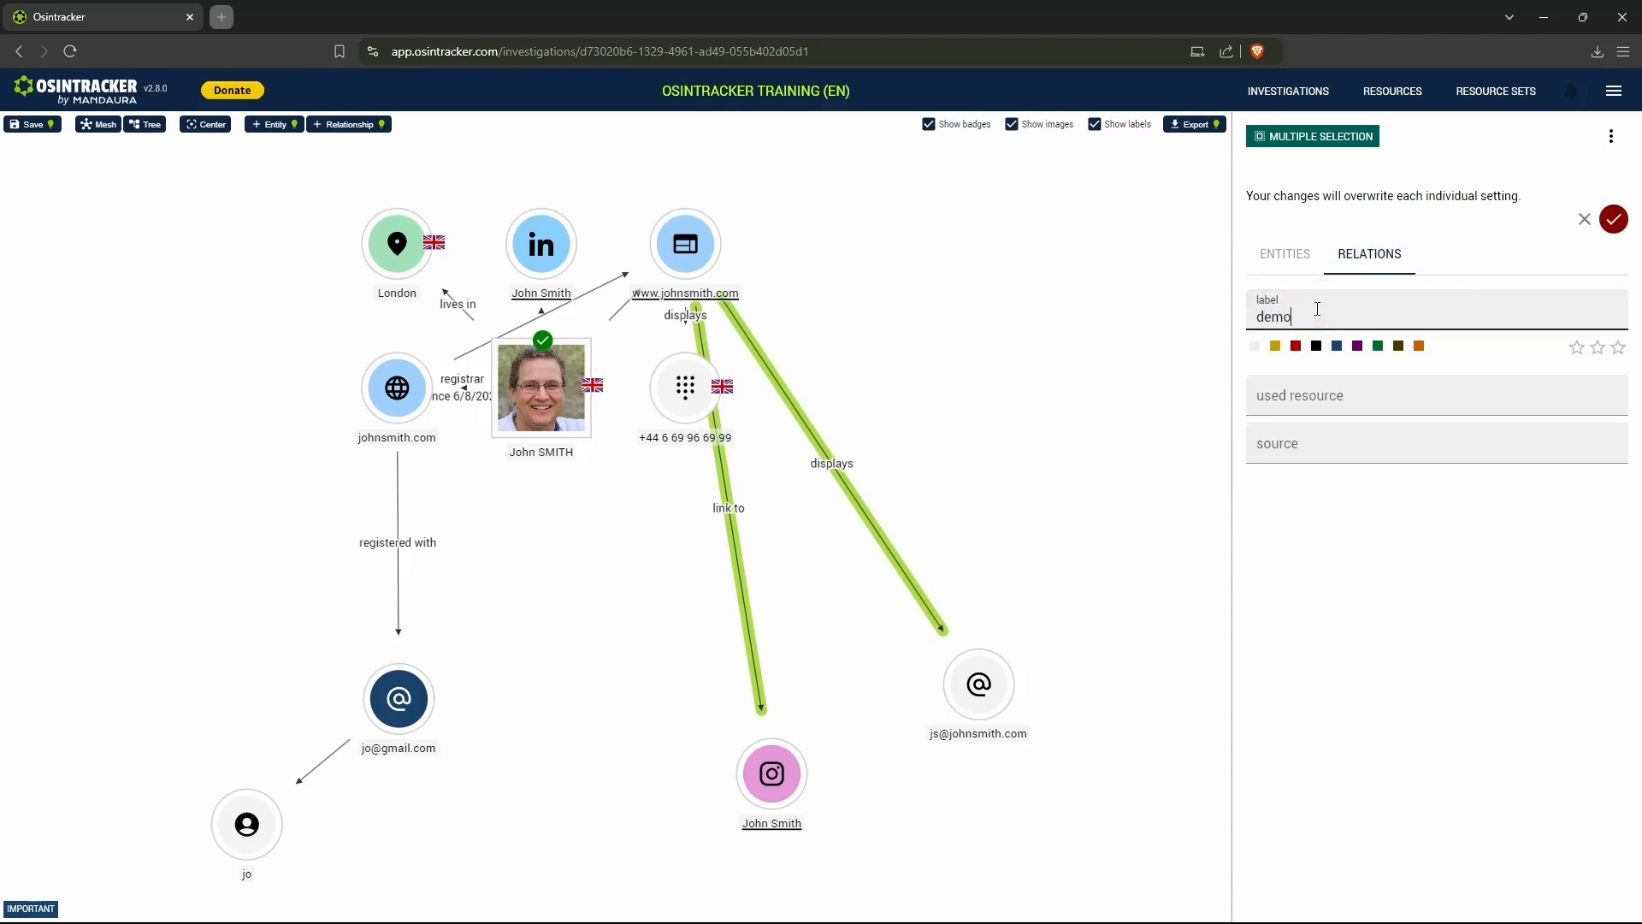
{"action": "left_click", "coordinate": [1616, 221]}
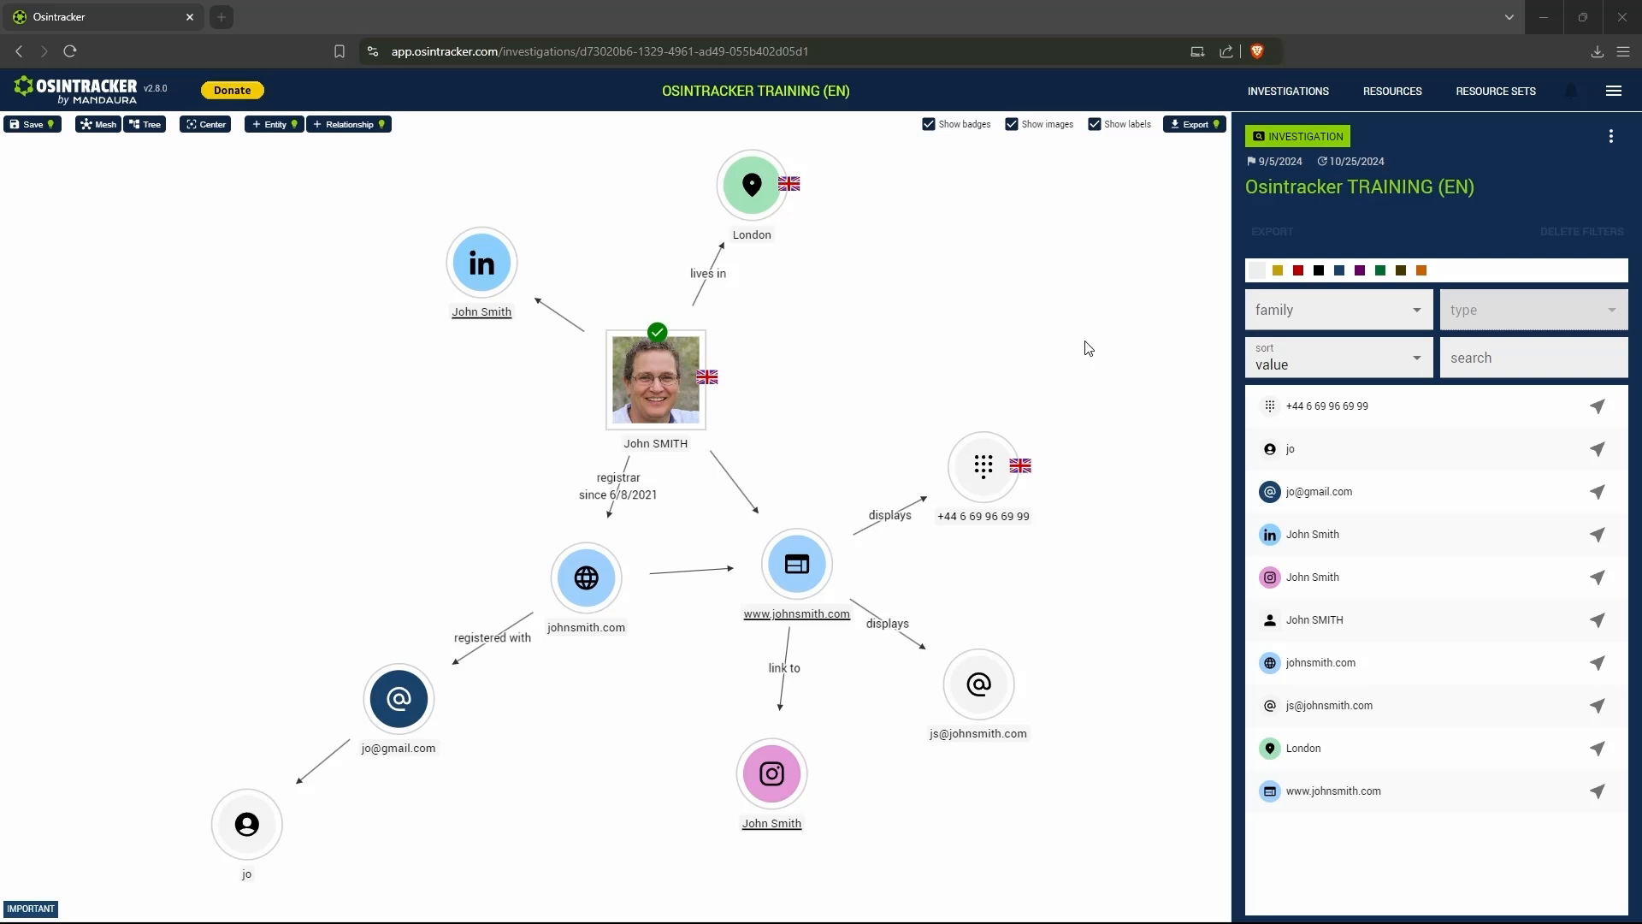
- Run a quick search in the graph for the person's surname and go to the matching domain name entity
{"action": "left_click", "coordinate": [1088, 348]}
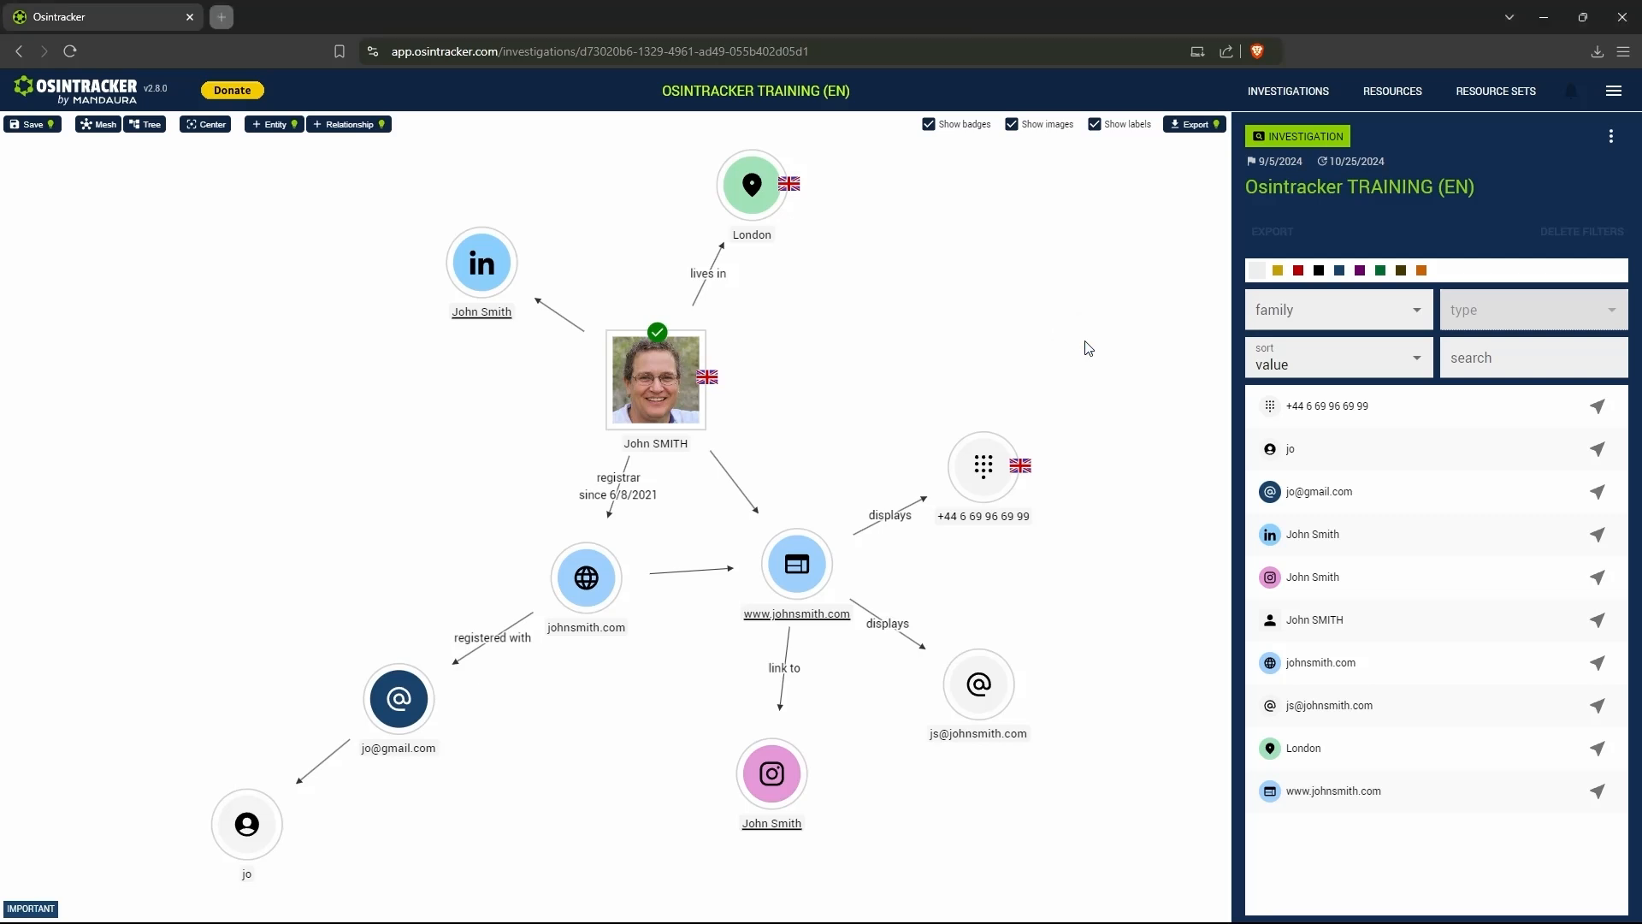
{"action": "key", "text": "ctrl+f"}
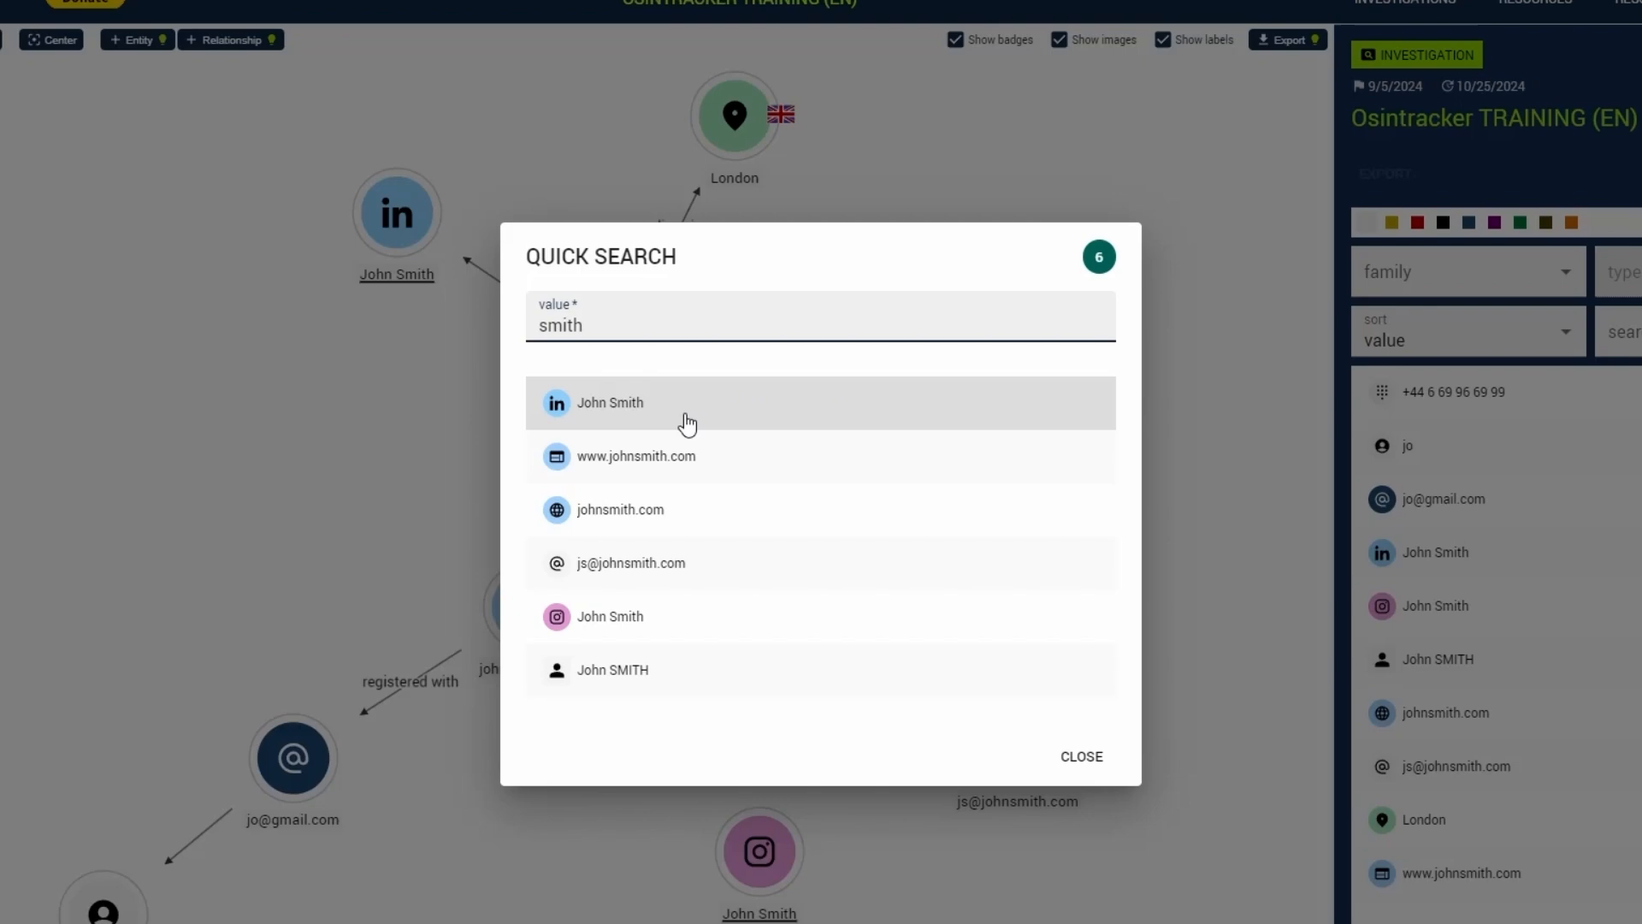
{"action": "left_click", "coordinate": [663, 513]}
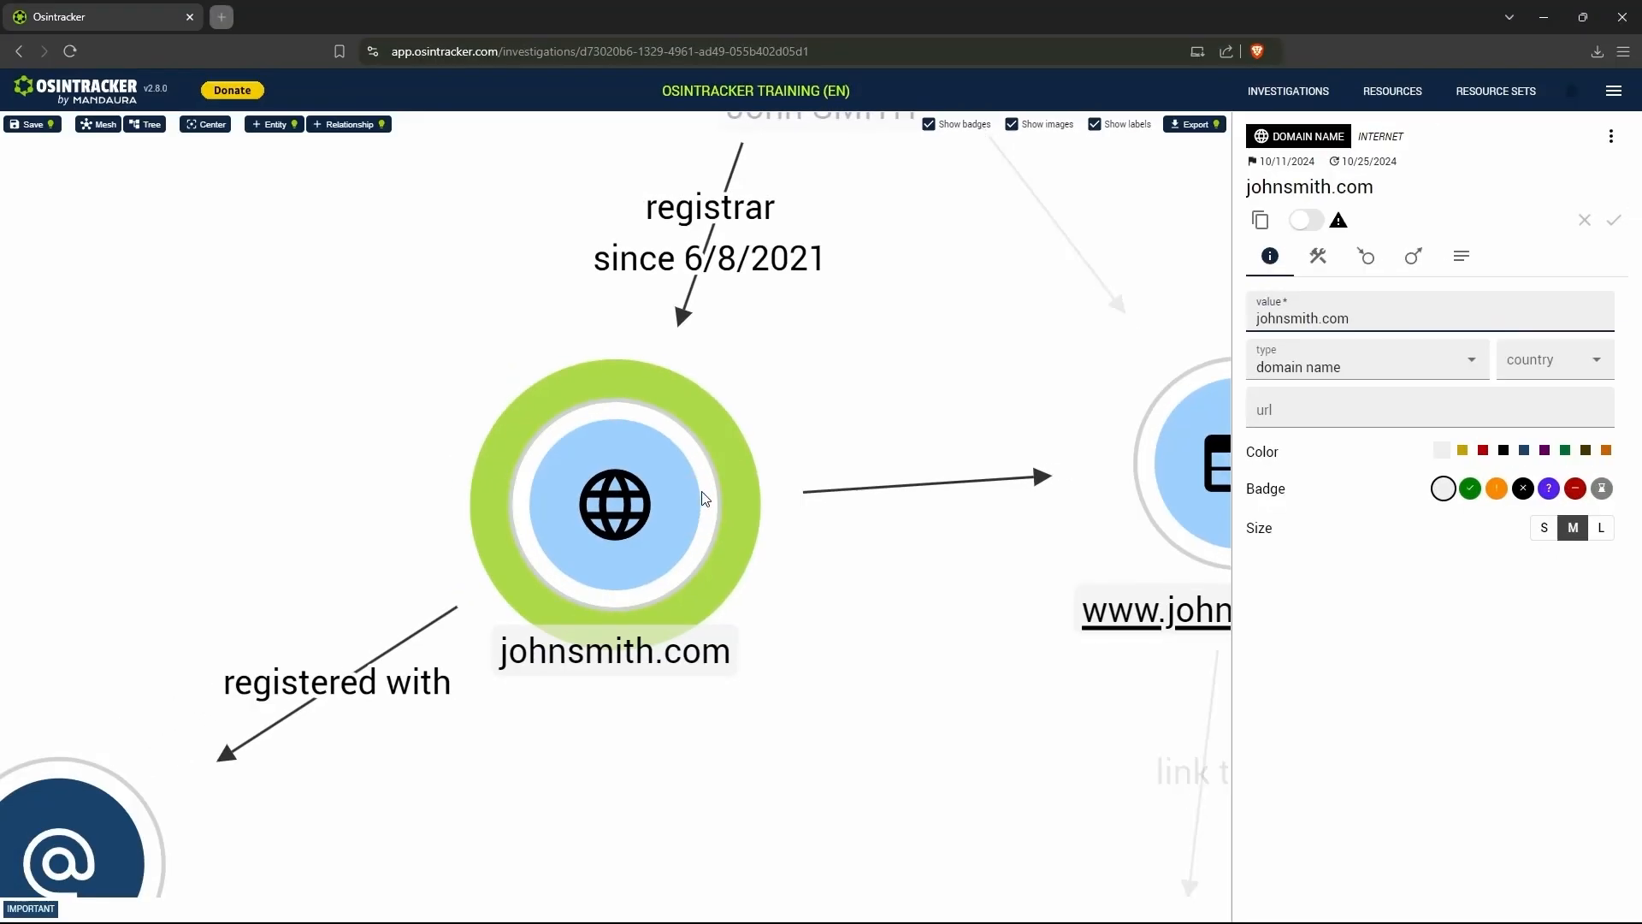
{"action": "scroll", "coordinate": [703, 498], "scroll_direction": "down", "scroll_amount": 5}
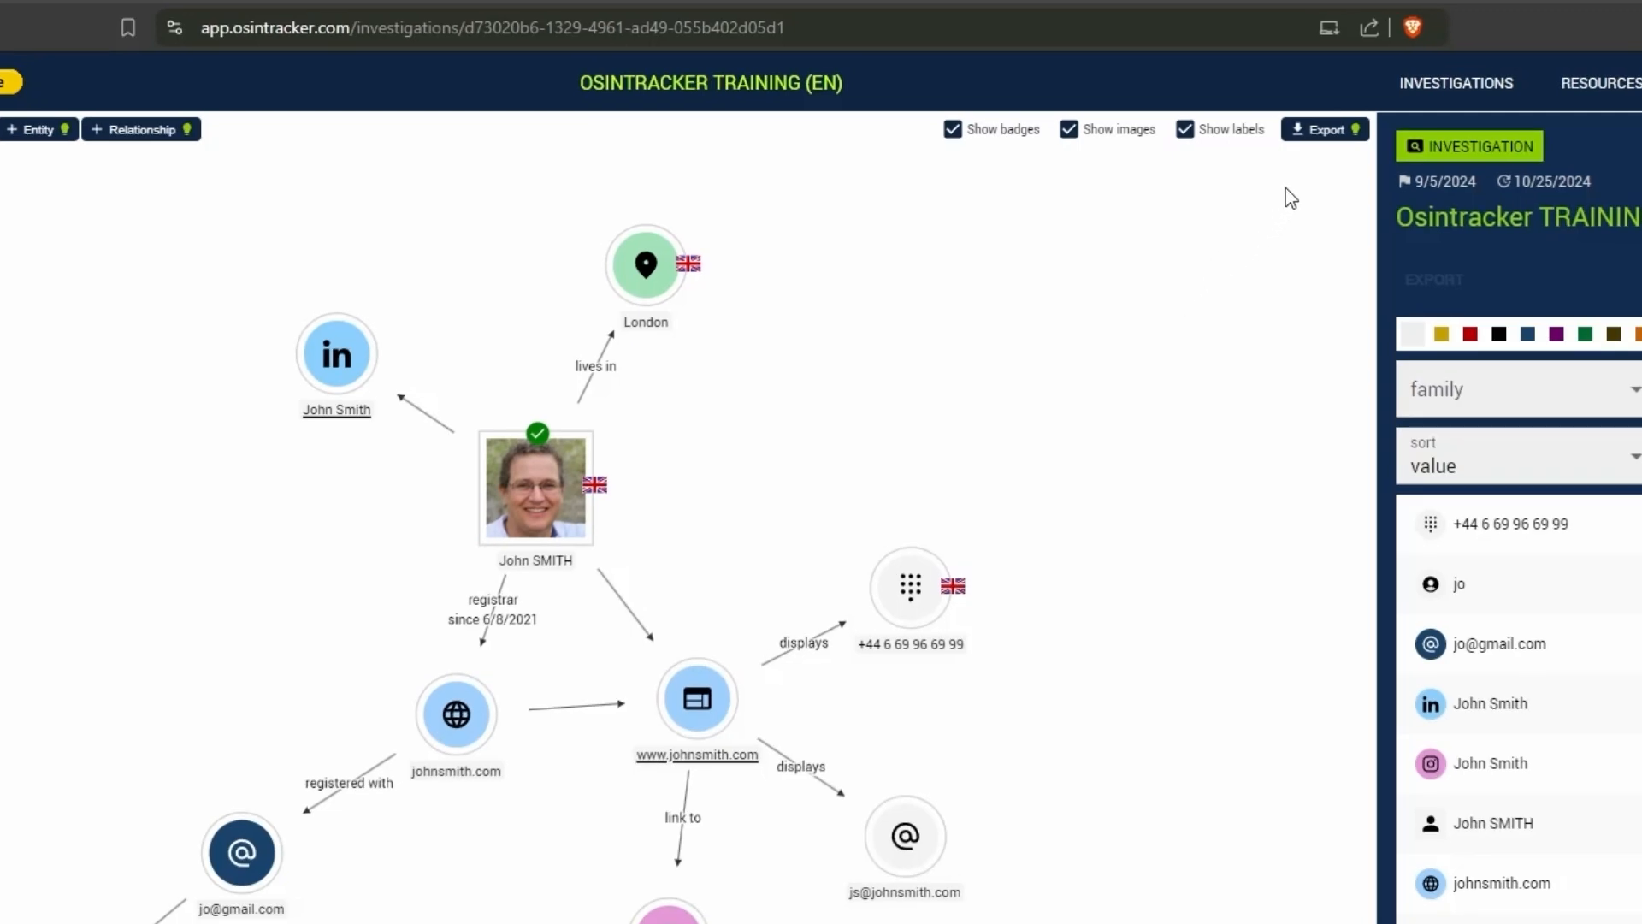
- Export the graph as a PNG image with an increased export size and the legend included, and save the file
{"action": "left_click", "coordinate": [1321, 129]}
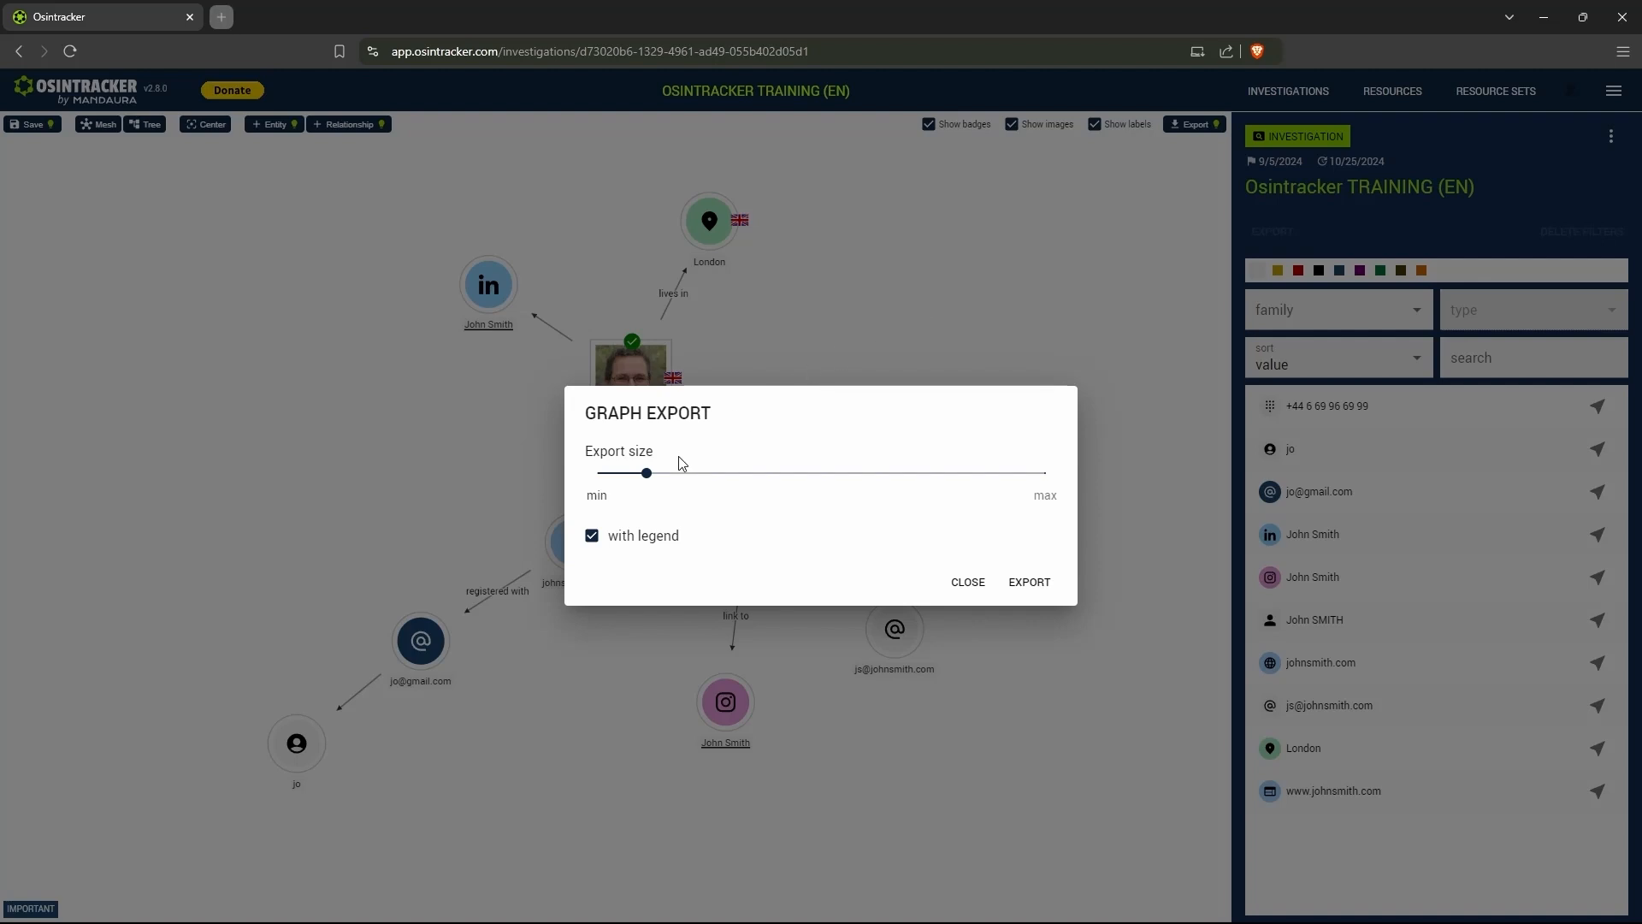
{"action": "left_click", "coordinate": [685, 478]}
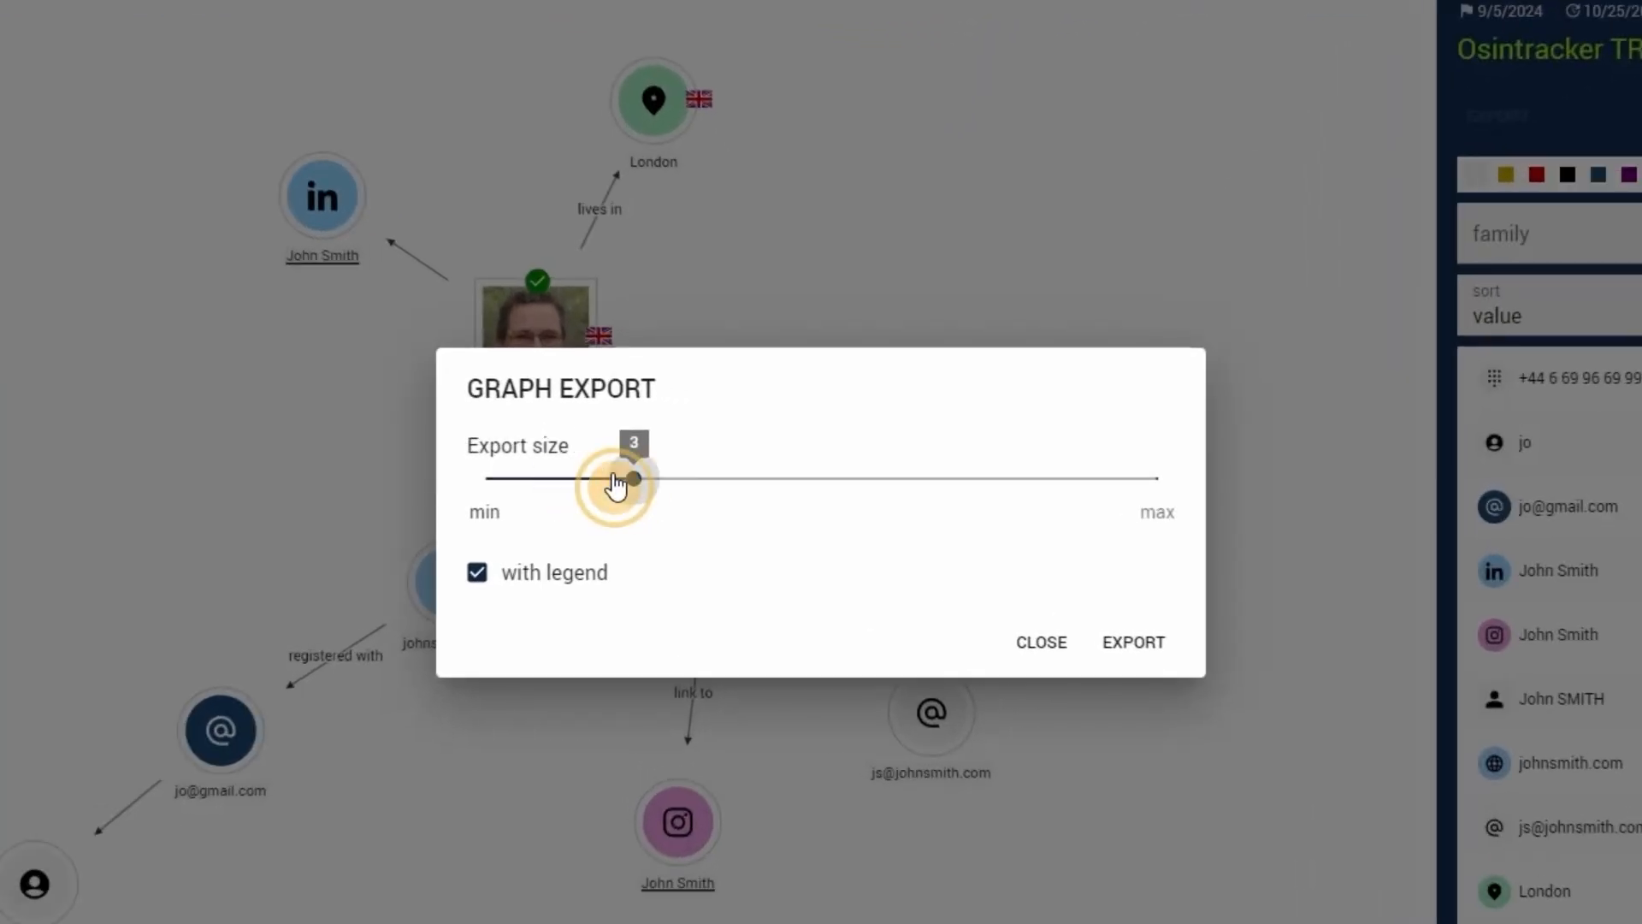
{"action": "left_click_drag", "start_coordinate": [616, 483], "coordinate": [756, 487]}
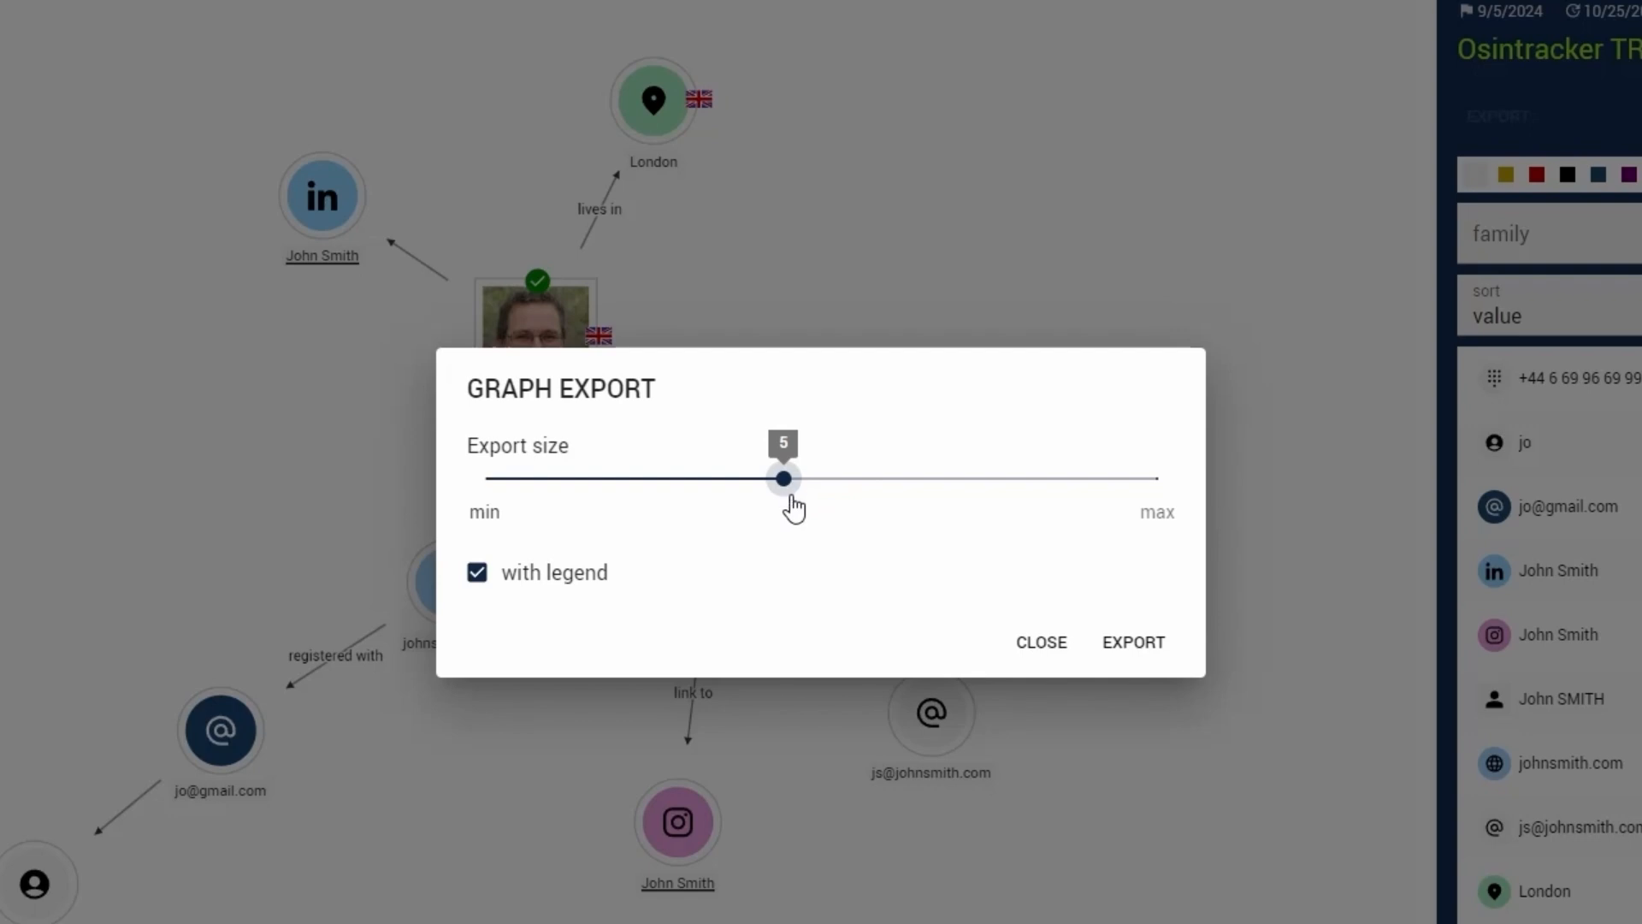
{"action": "left_click", "coordinate": [571, 586]}
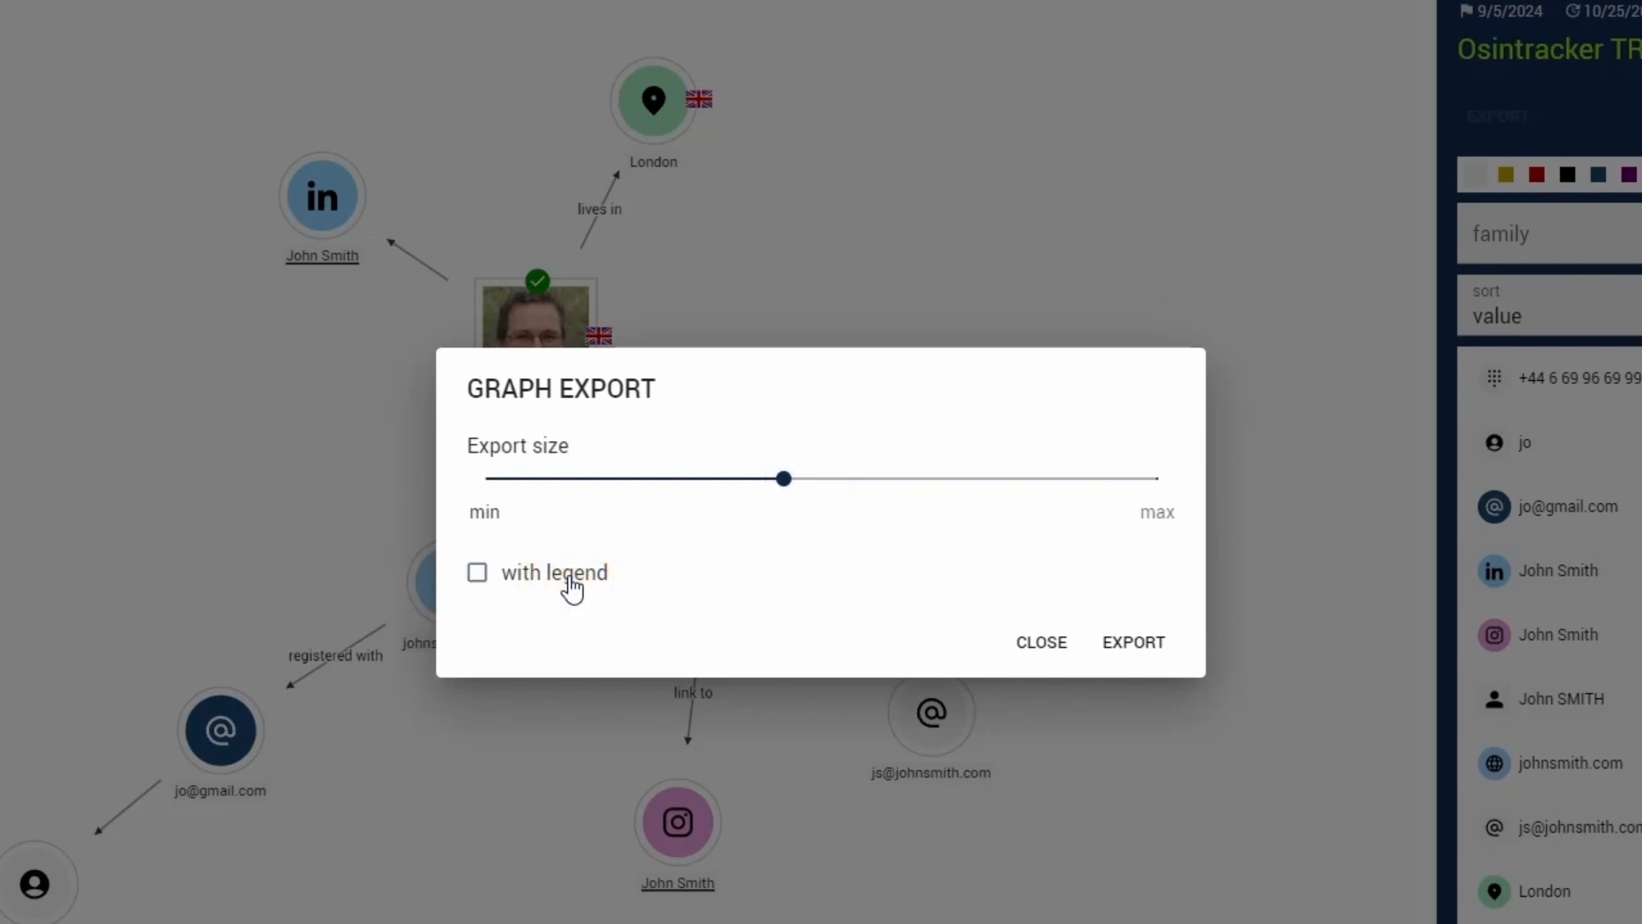
{"action": "left_click", "coordinate": [570, 587]}
{"action": "left_click", "coordinate": [1129, 643]}
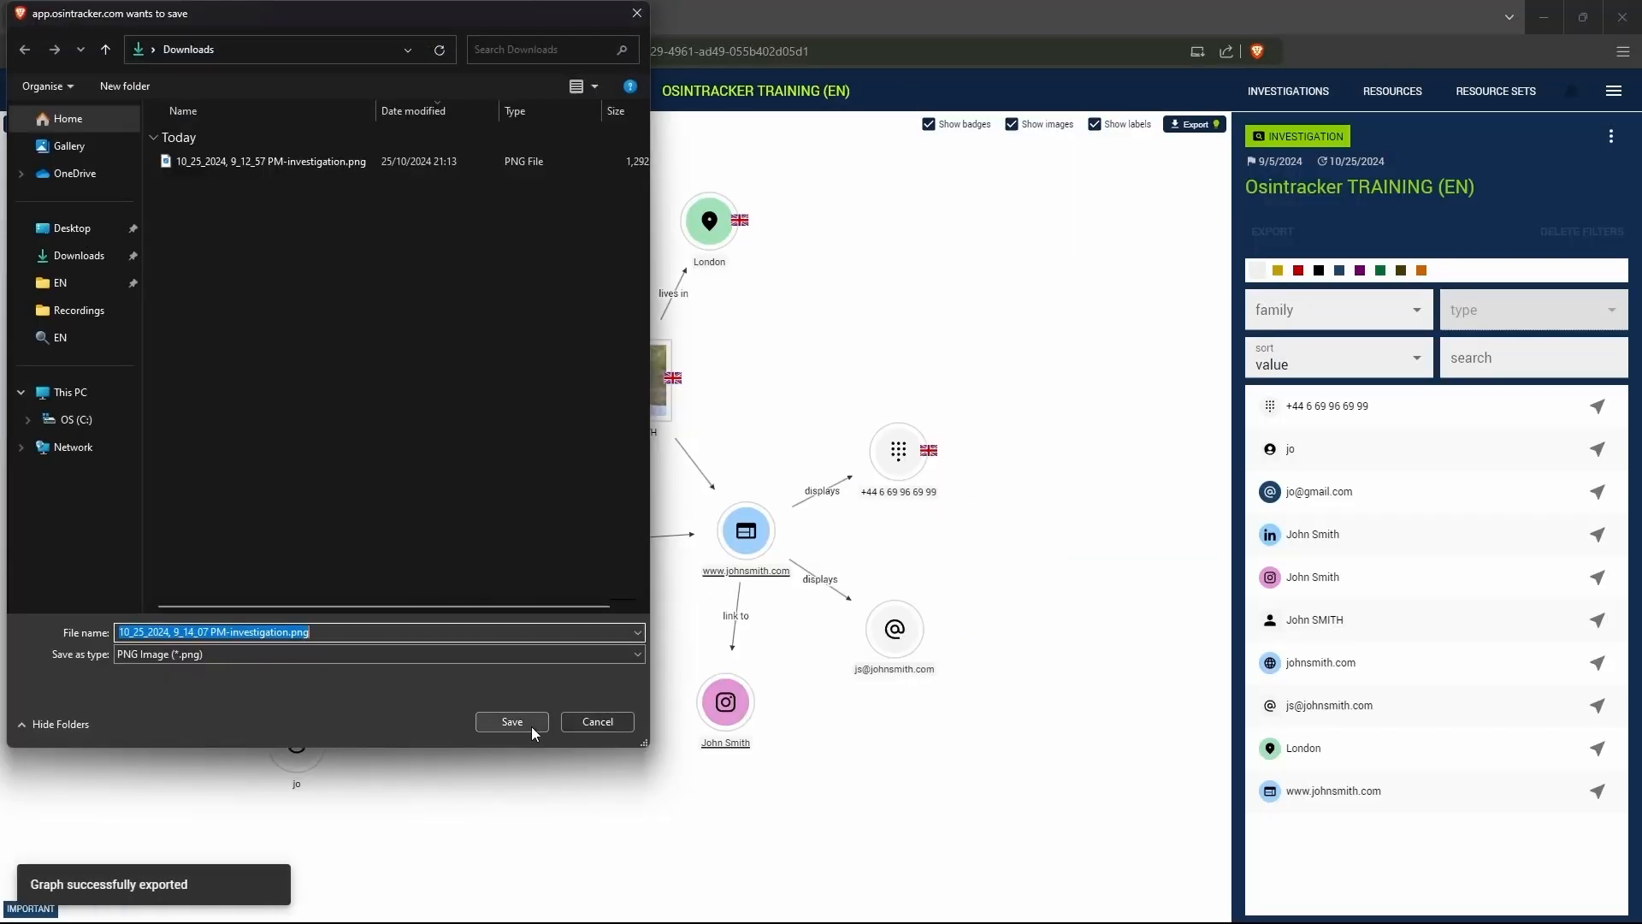
{"action": "left_click", "coordinate": [531, 726]}
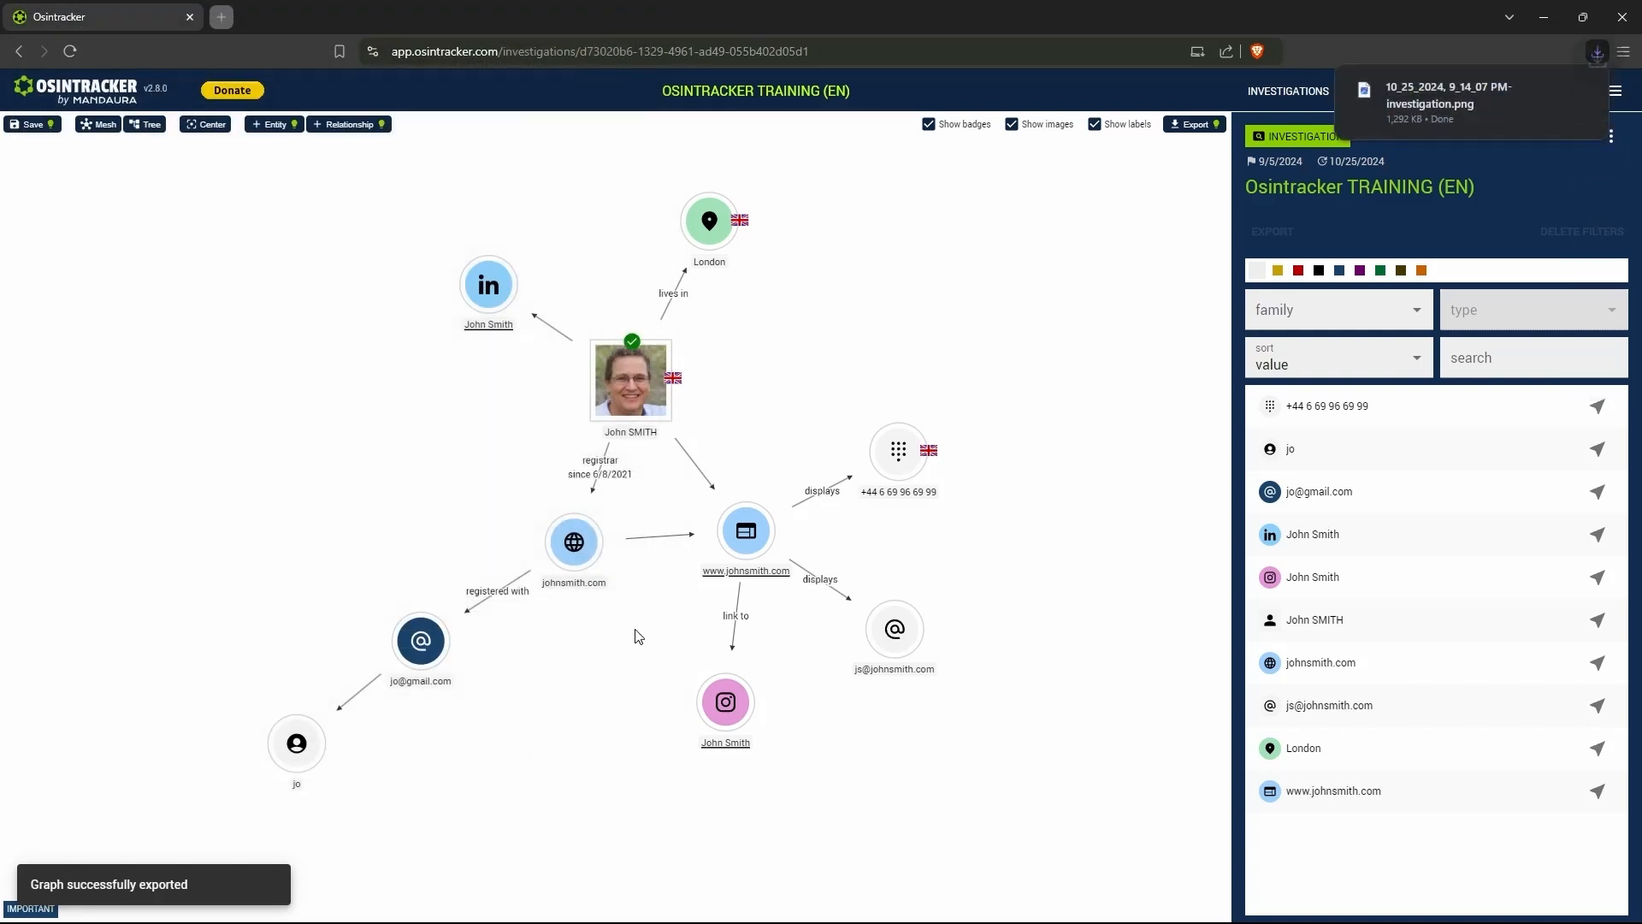
- Open the exported graph image, dismiss the OneDrive backup offer, and zoom in to examine the image quality around the person entity
{"action": "left_click", "coordinate": [1434, 105]}
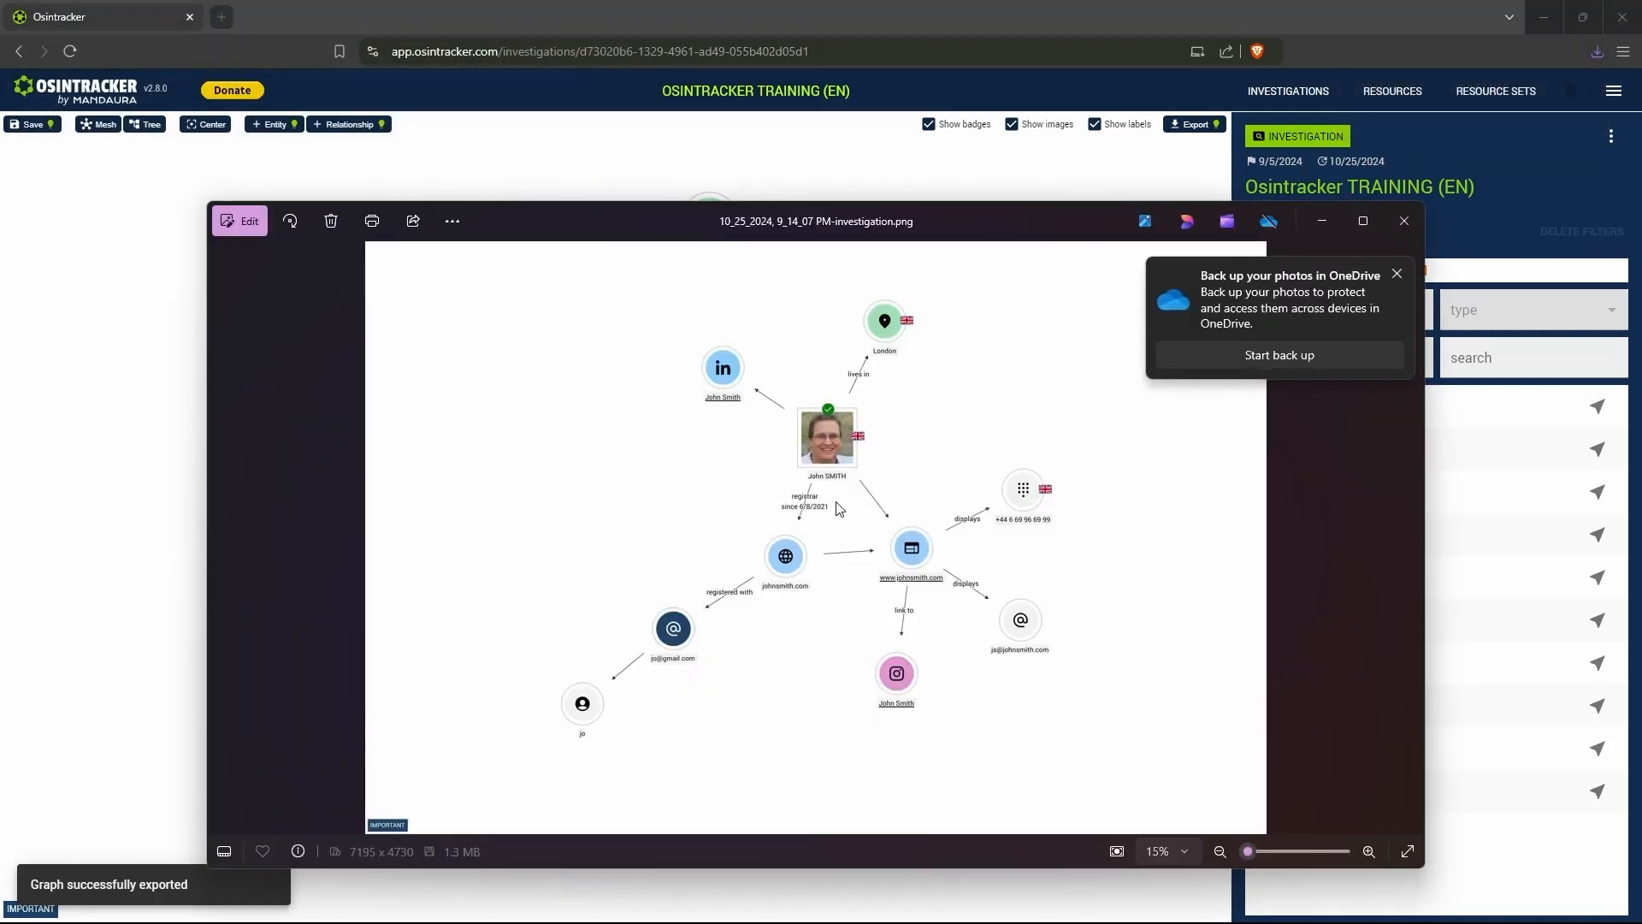
{"action": "left_click", "coordinate": [1397, 274]}
{"action": "scroll", "coordinate": [869, 485], "scroll_direction": "up", "scroll_amount": 4}
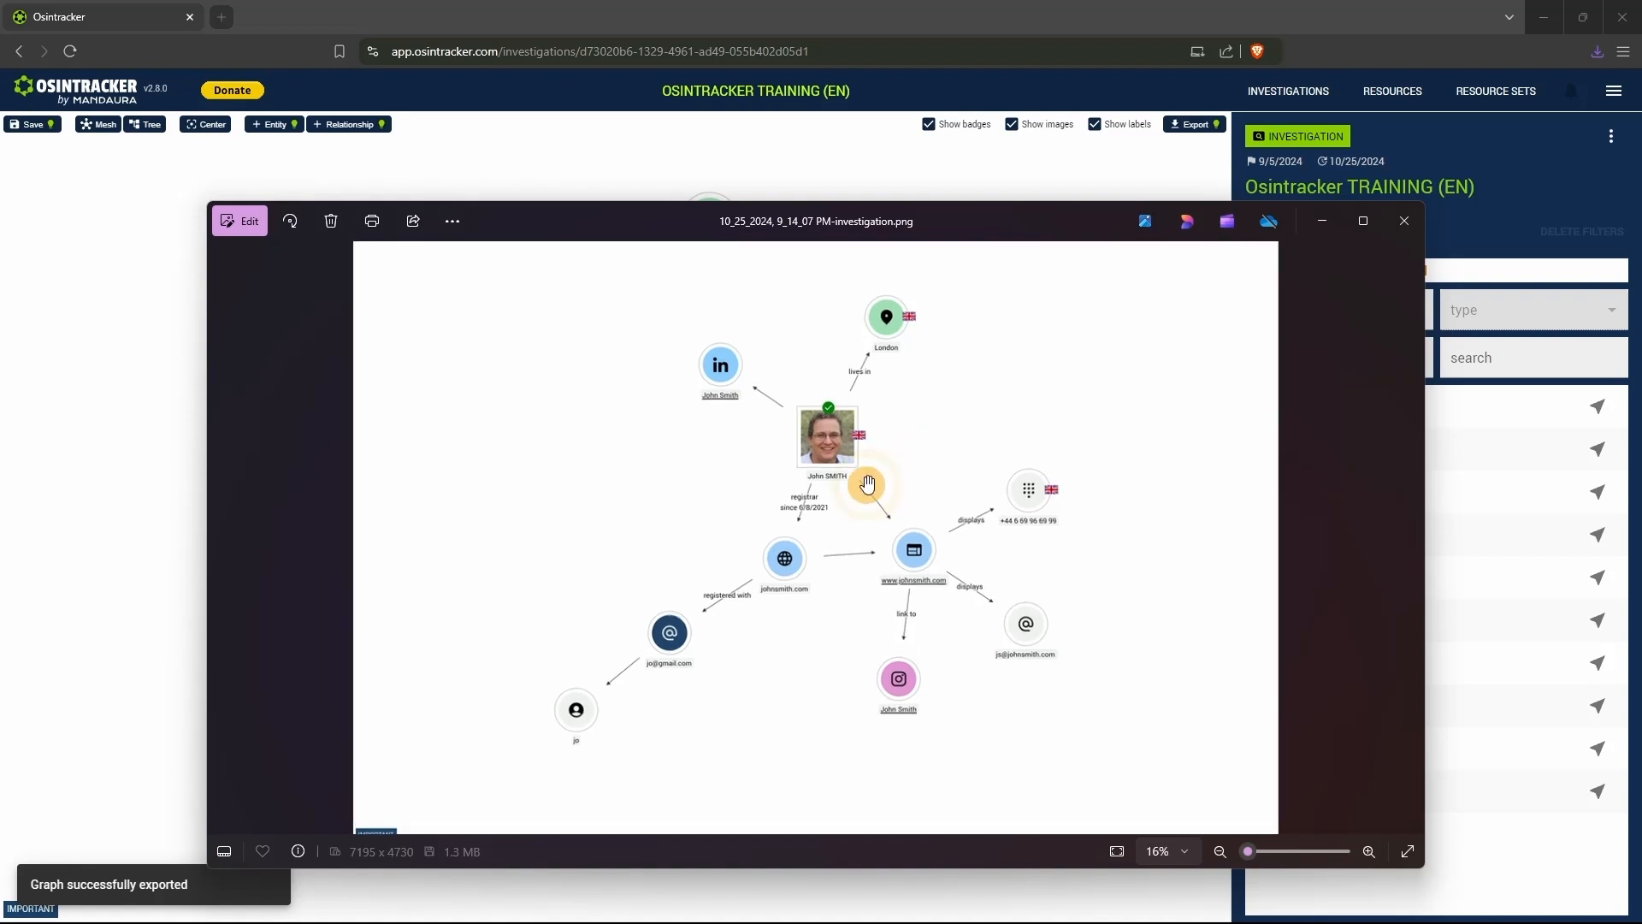
{"action": "scroll", "coordinate": [868, 484], "scroll_direction": "up", "scroll_amount": 8}
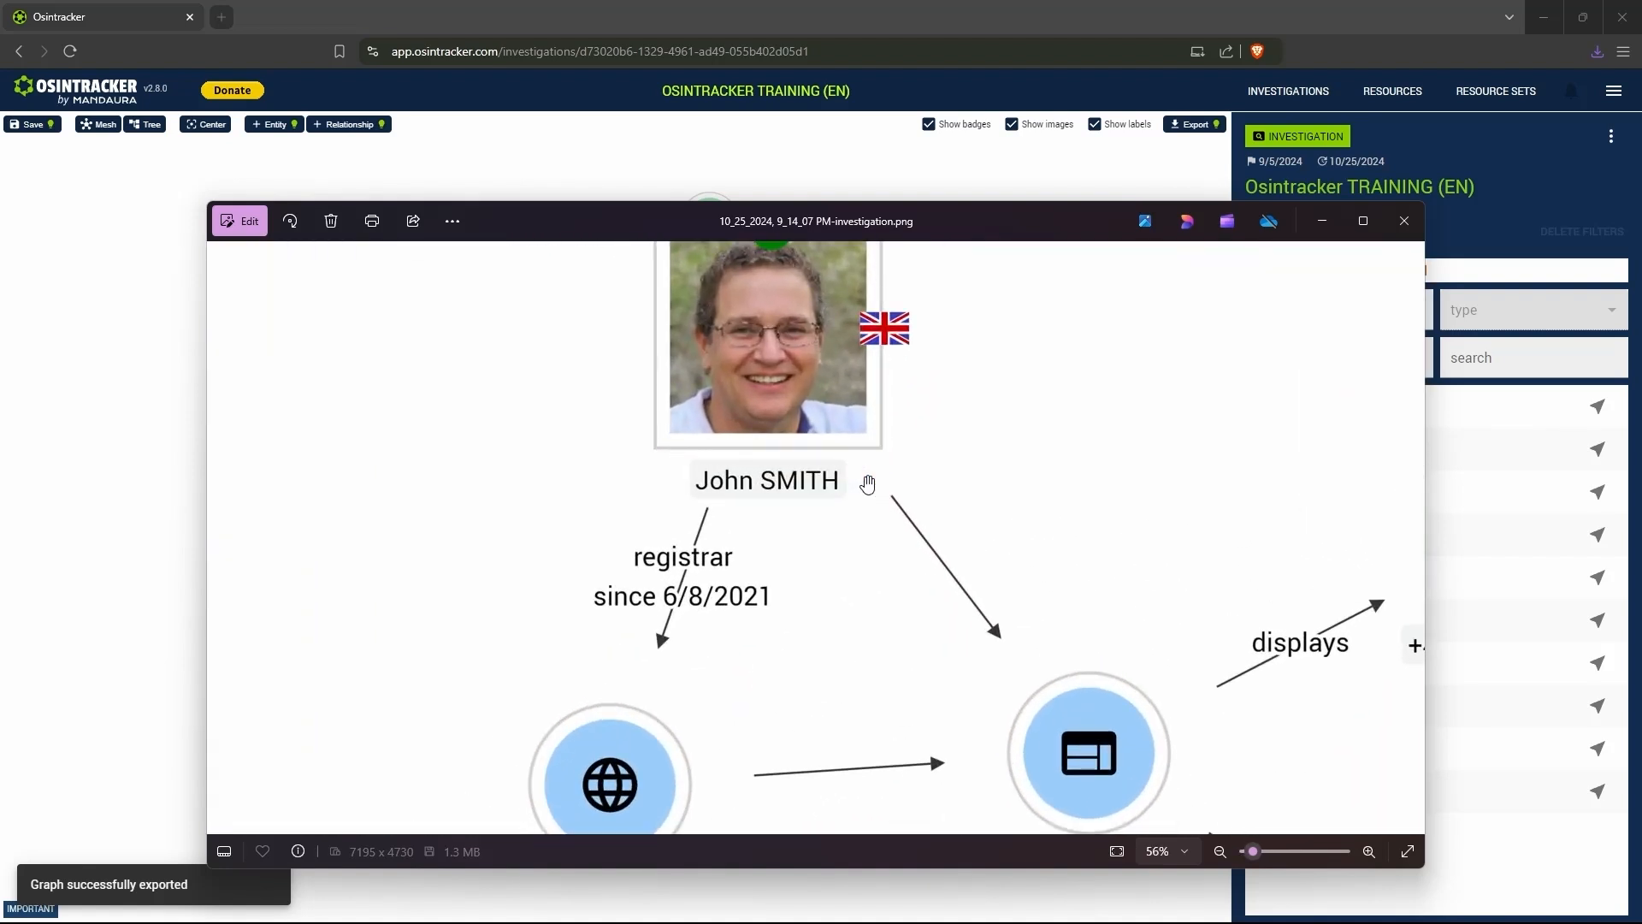
{"action": "scroll", "coordinate": [868, 484], "scroll_direction": "up", "scroll_amount": 3}
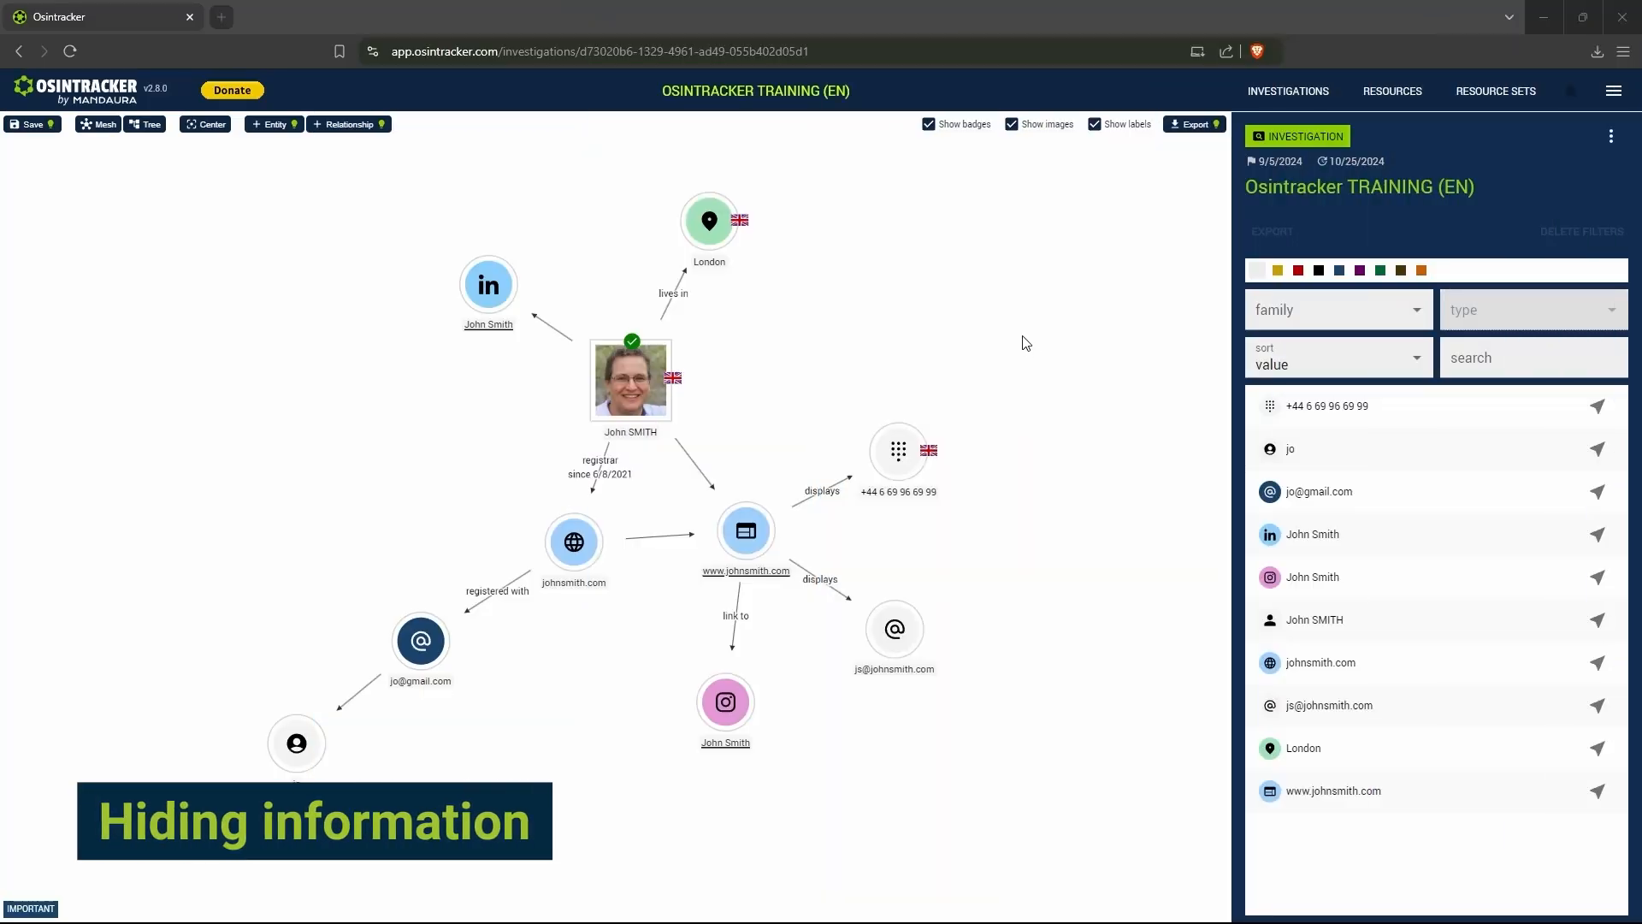
- Hide the badges, images and labels on the graph, and open and close the graph export options
{"action": "scroll", "coordinate": [821, 425], "scroll_direction": "up", "scroll_amount": 5}
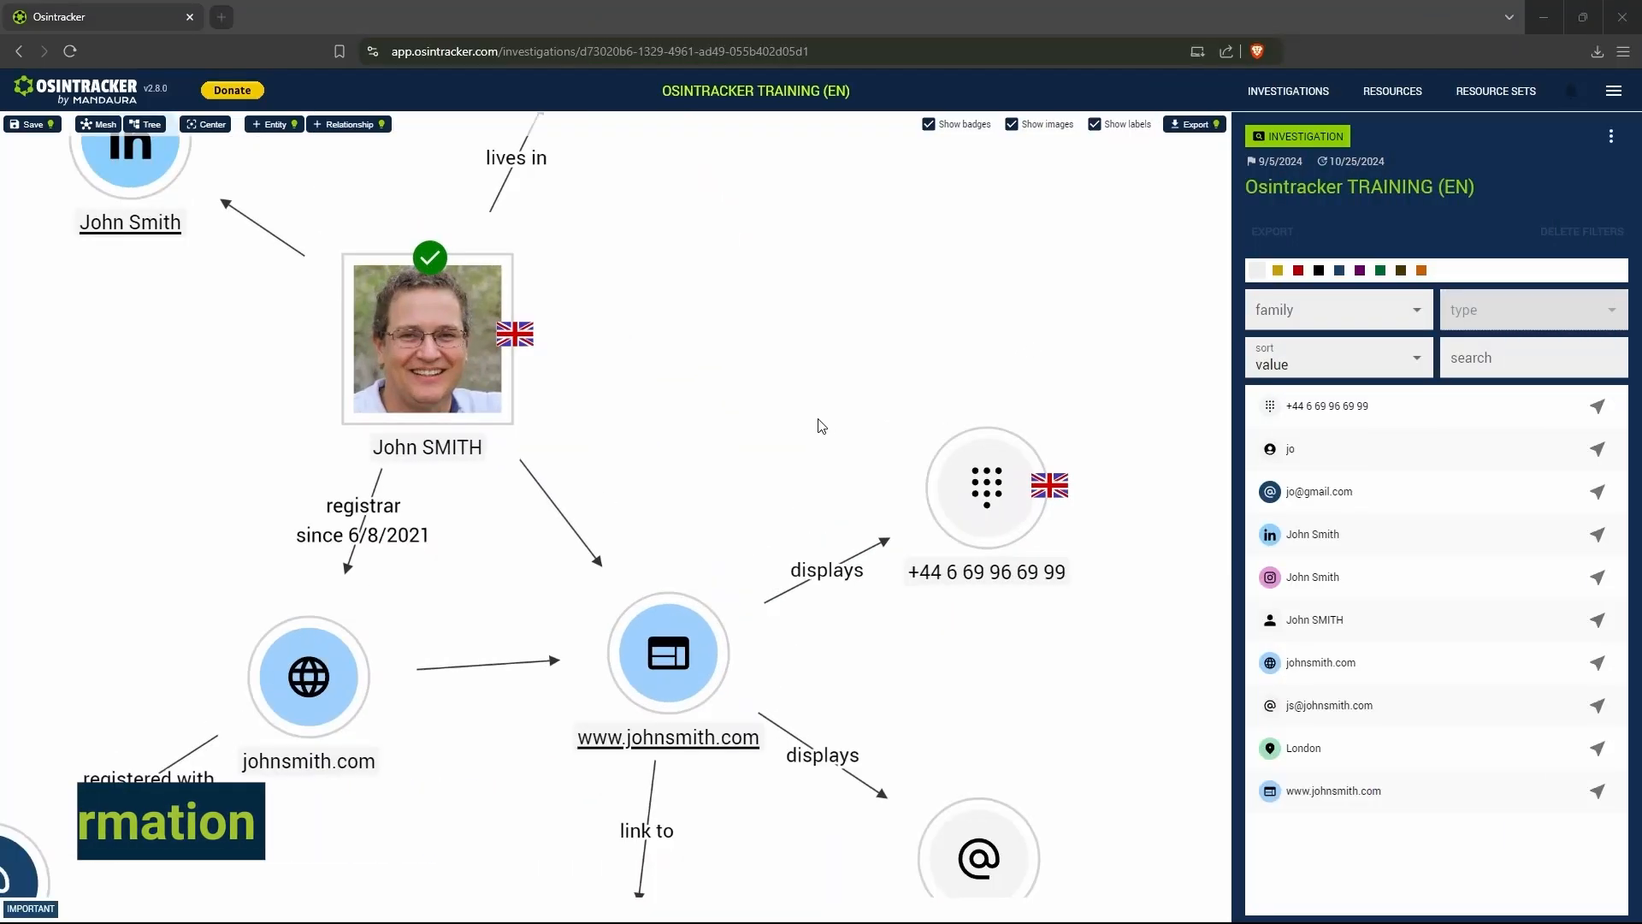
{"action": "left_click_drag", "start_coordinate": [821, 425], "coordinate": [742, 317]}
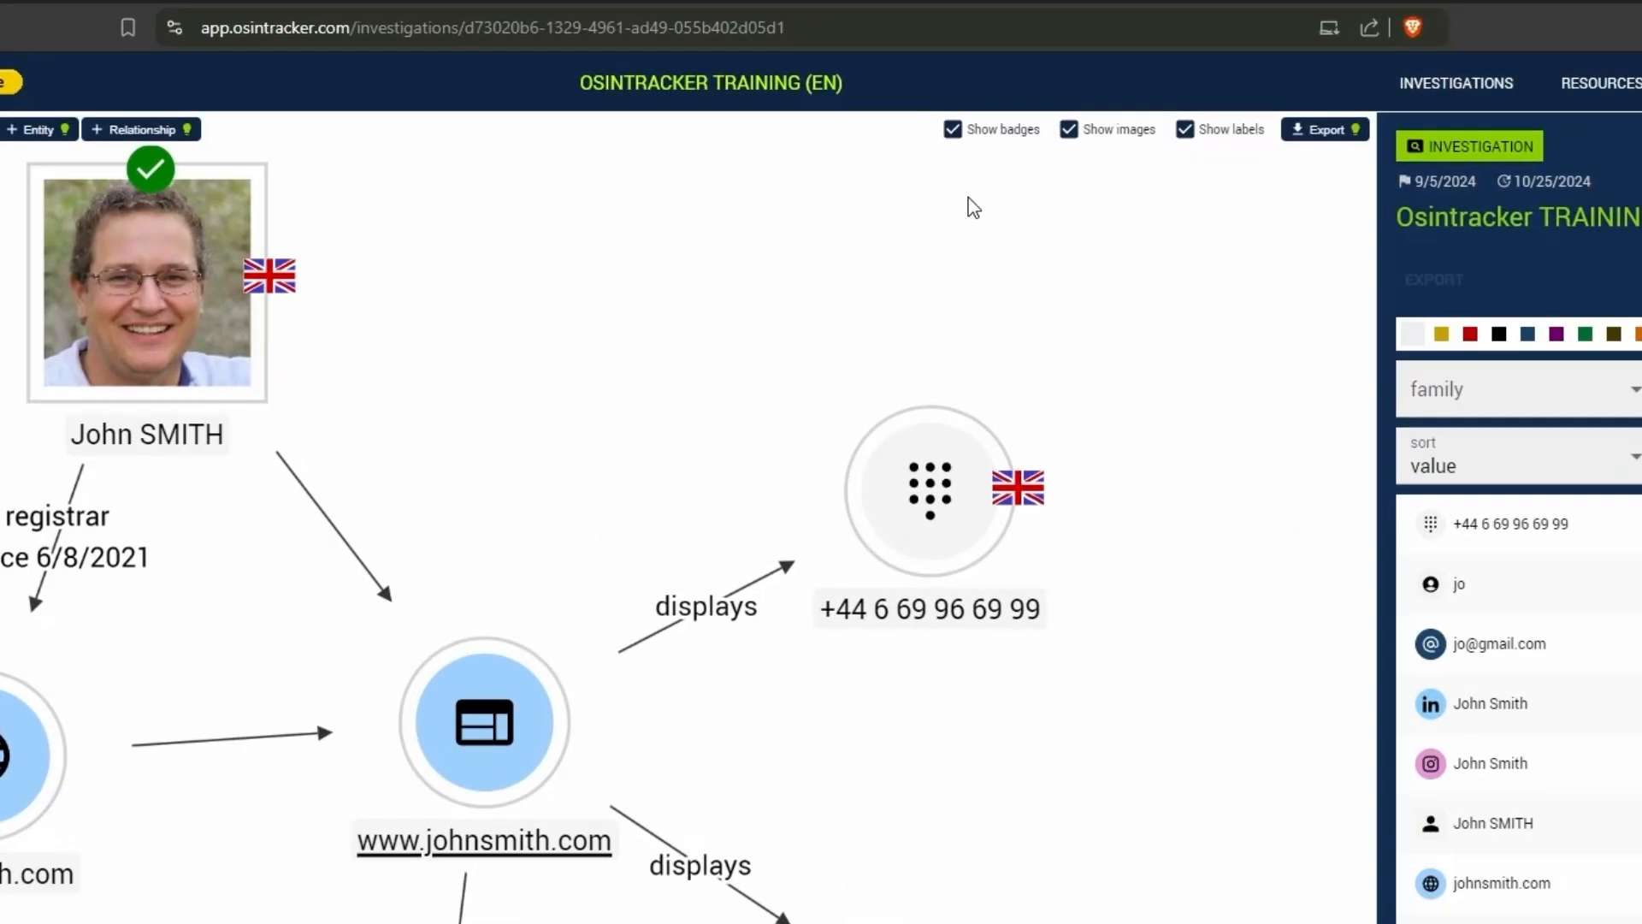
{"action": "left_click", "coordinate": [966, 130]}
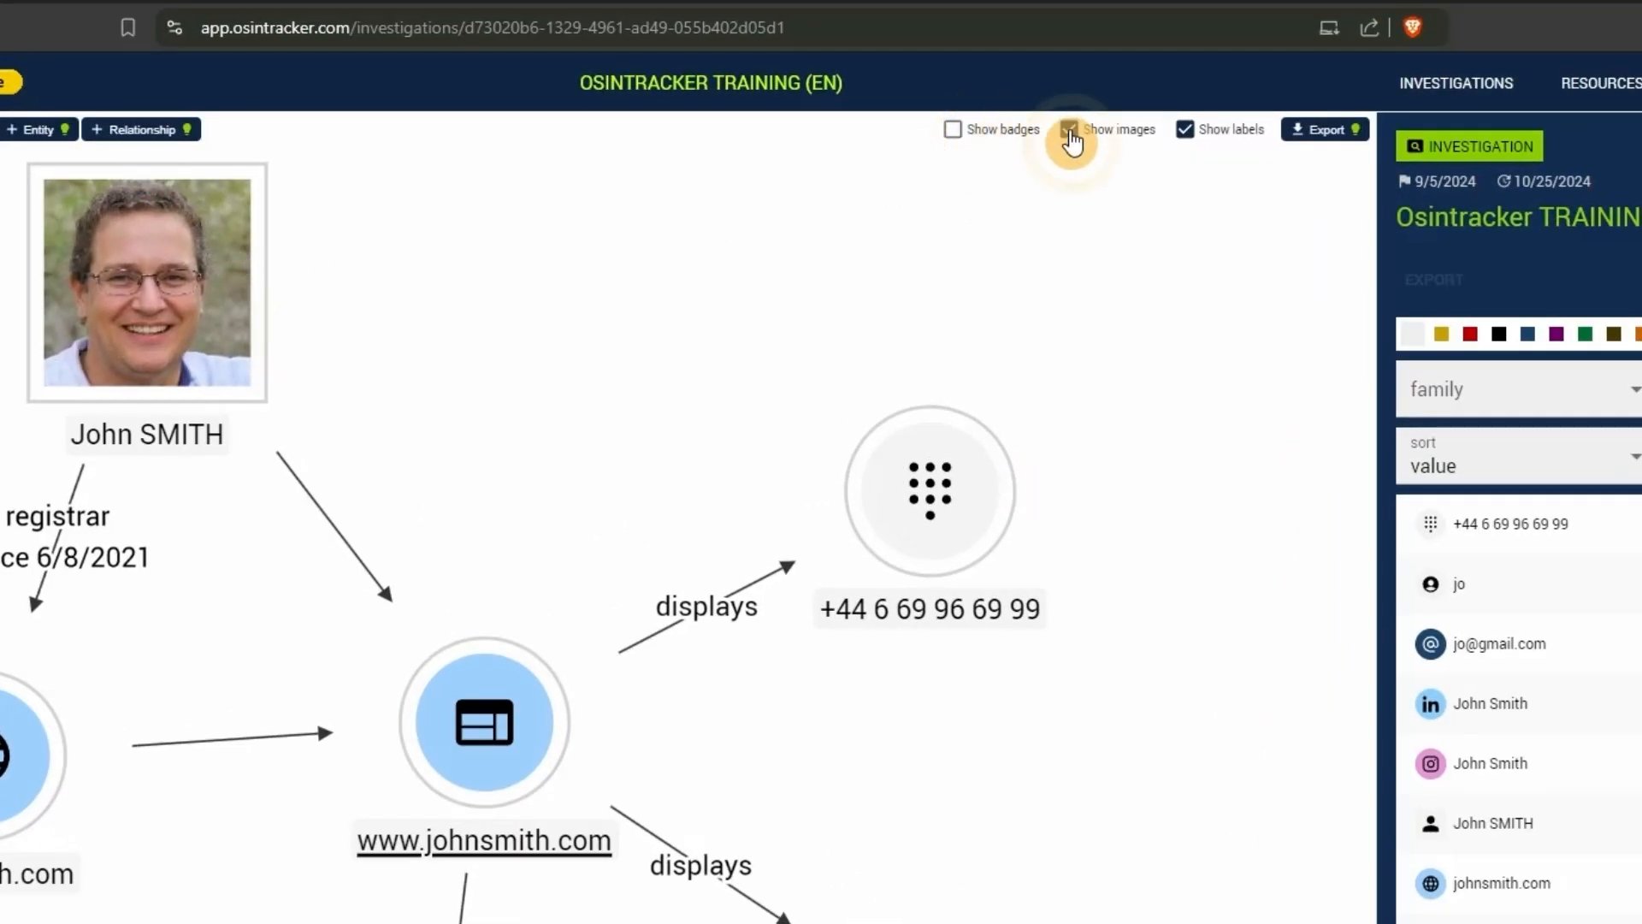
{"action": "left_click", "coordinate": [1071, 131]}
{"action": "left_click", "coordinate": [1189, 131]}
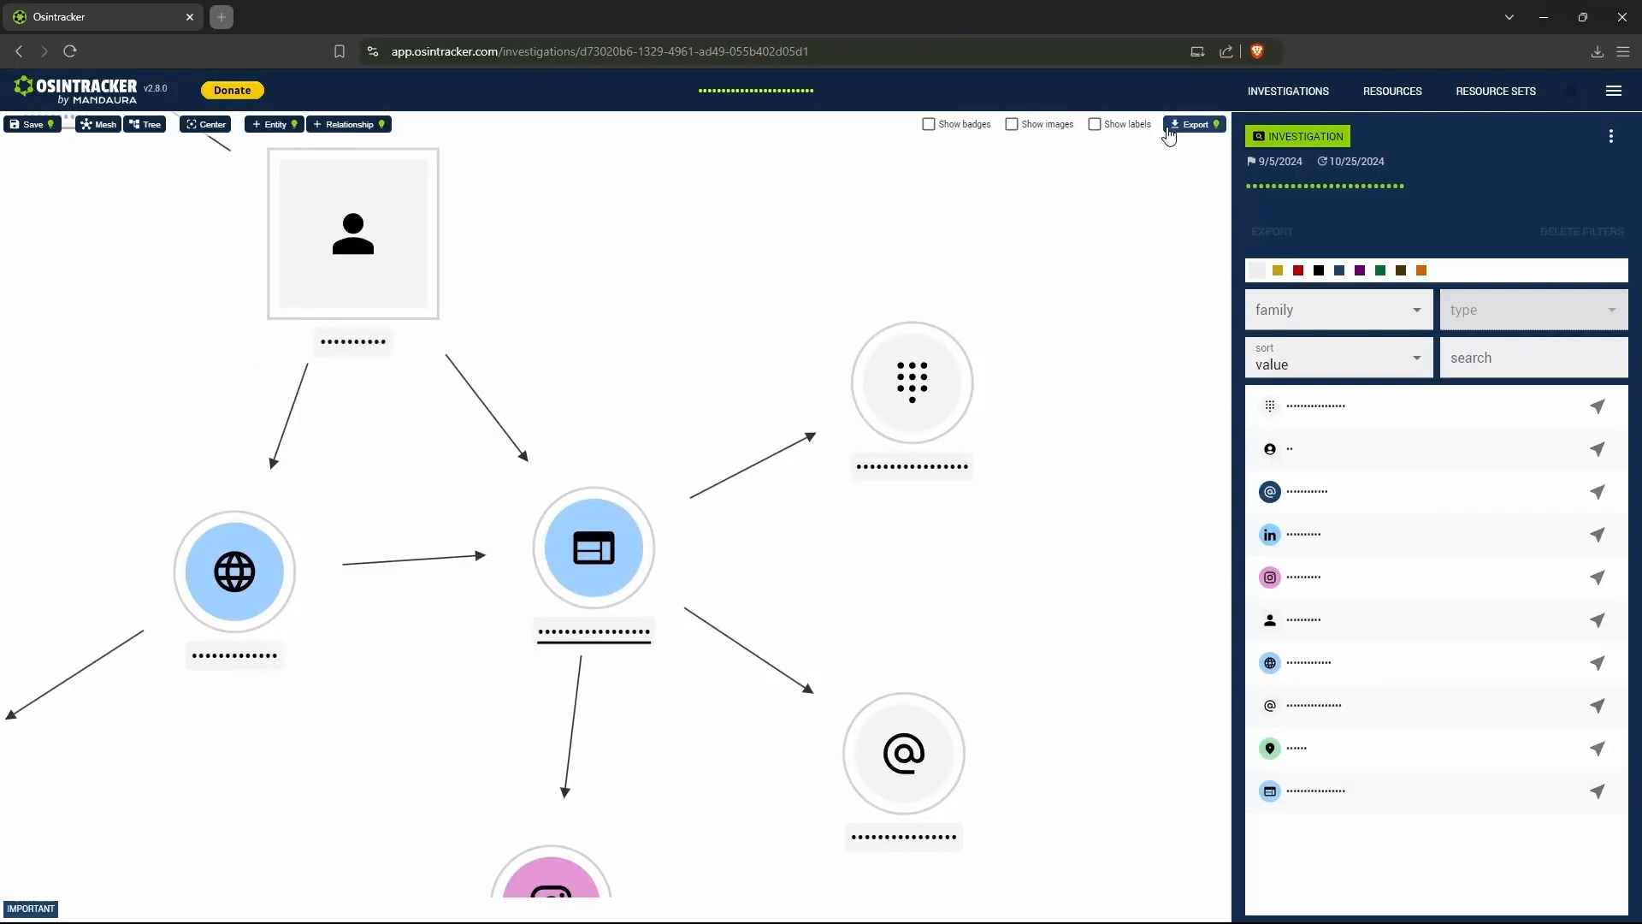
{"action": "left_click", "coordinate": [1168, 128]}
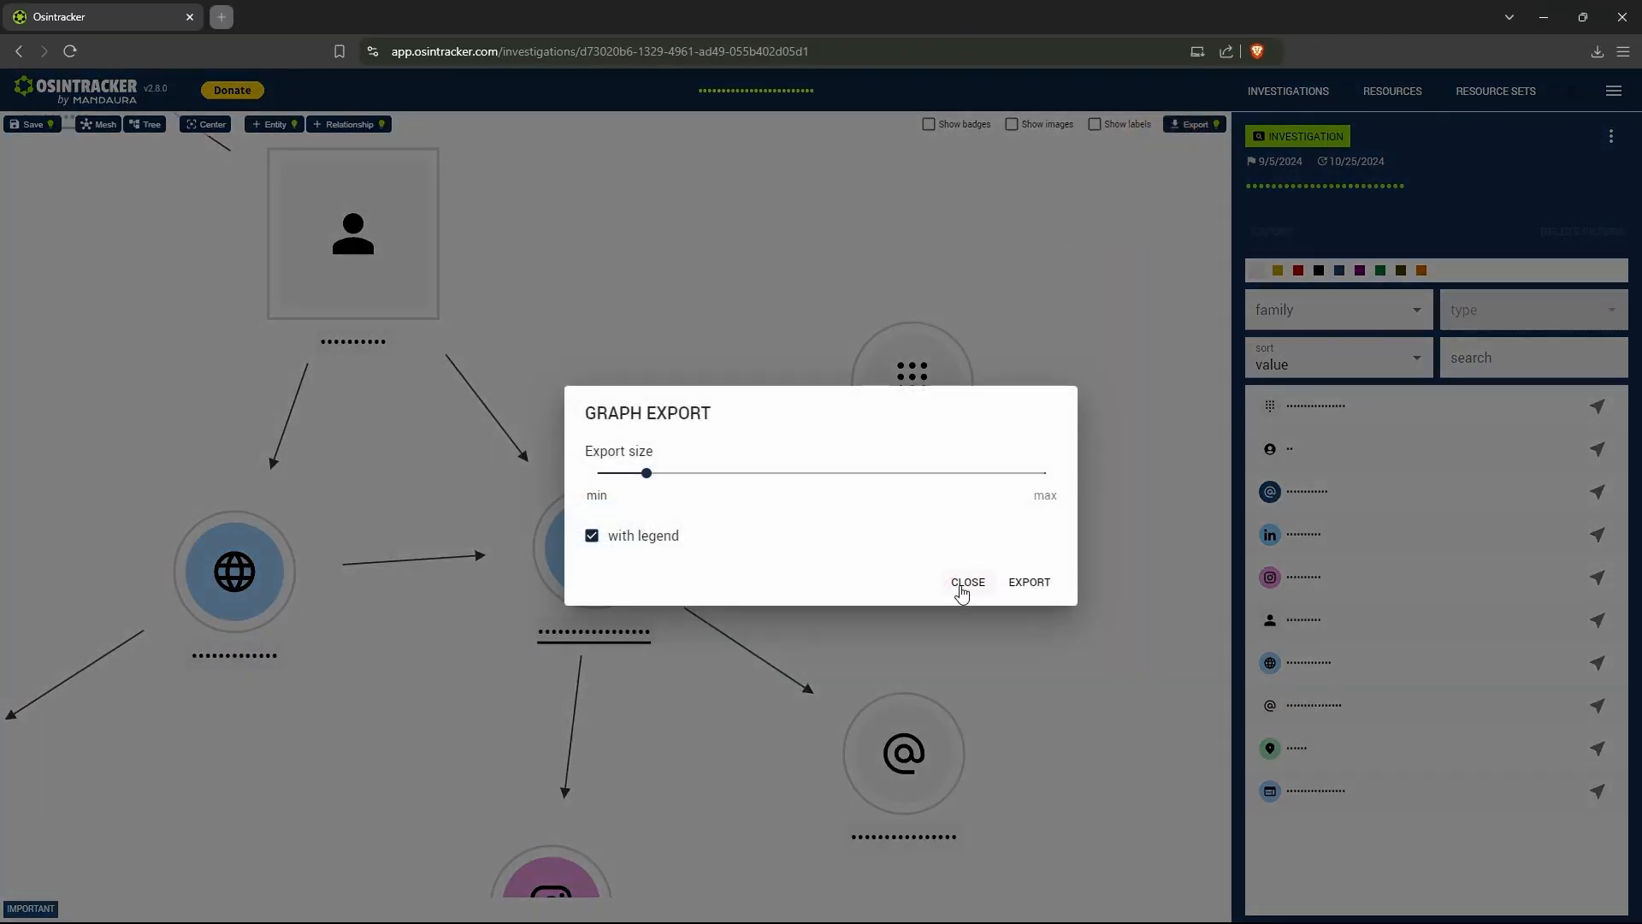
{"action": "left_click", "coordinate": [966, 584]}
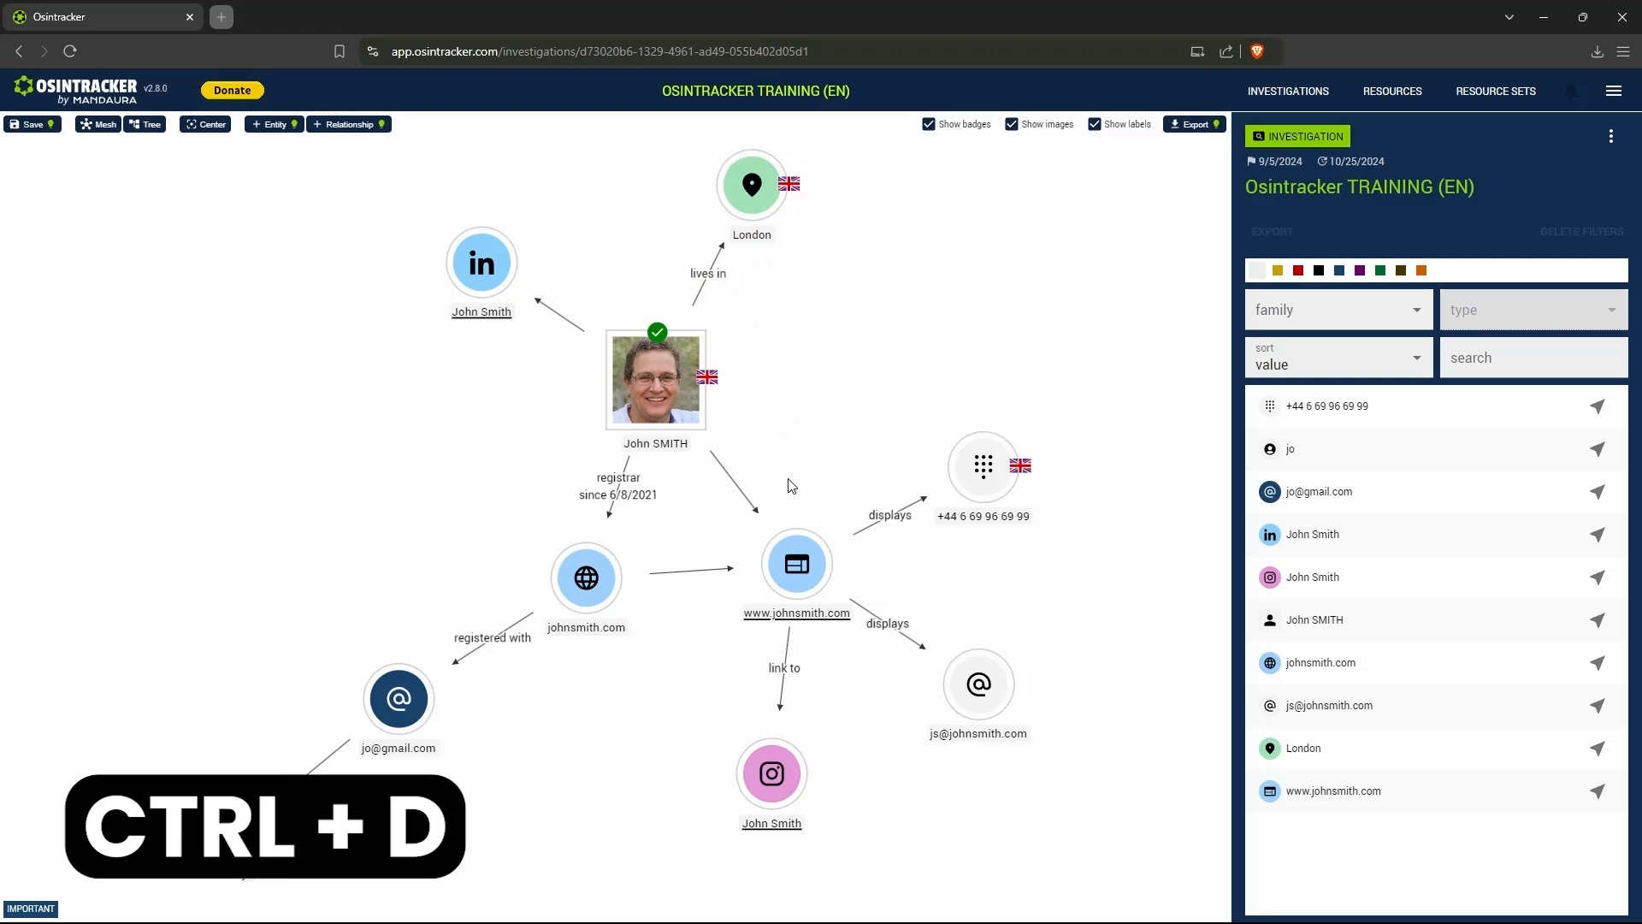
- Duplicate the LinkedIn entity linked to the person
{"action": "left_click", "coordinate": [496, 277]}
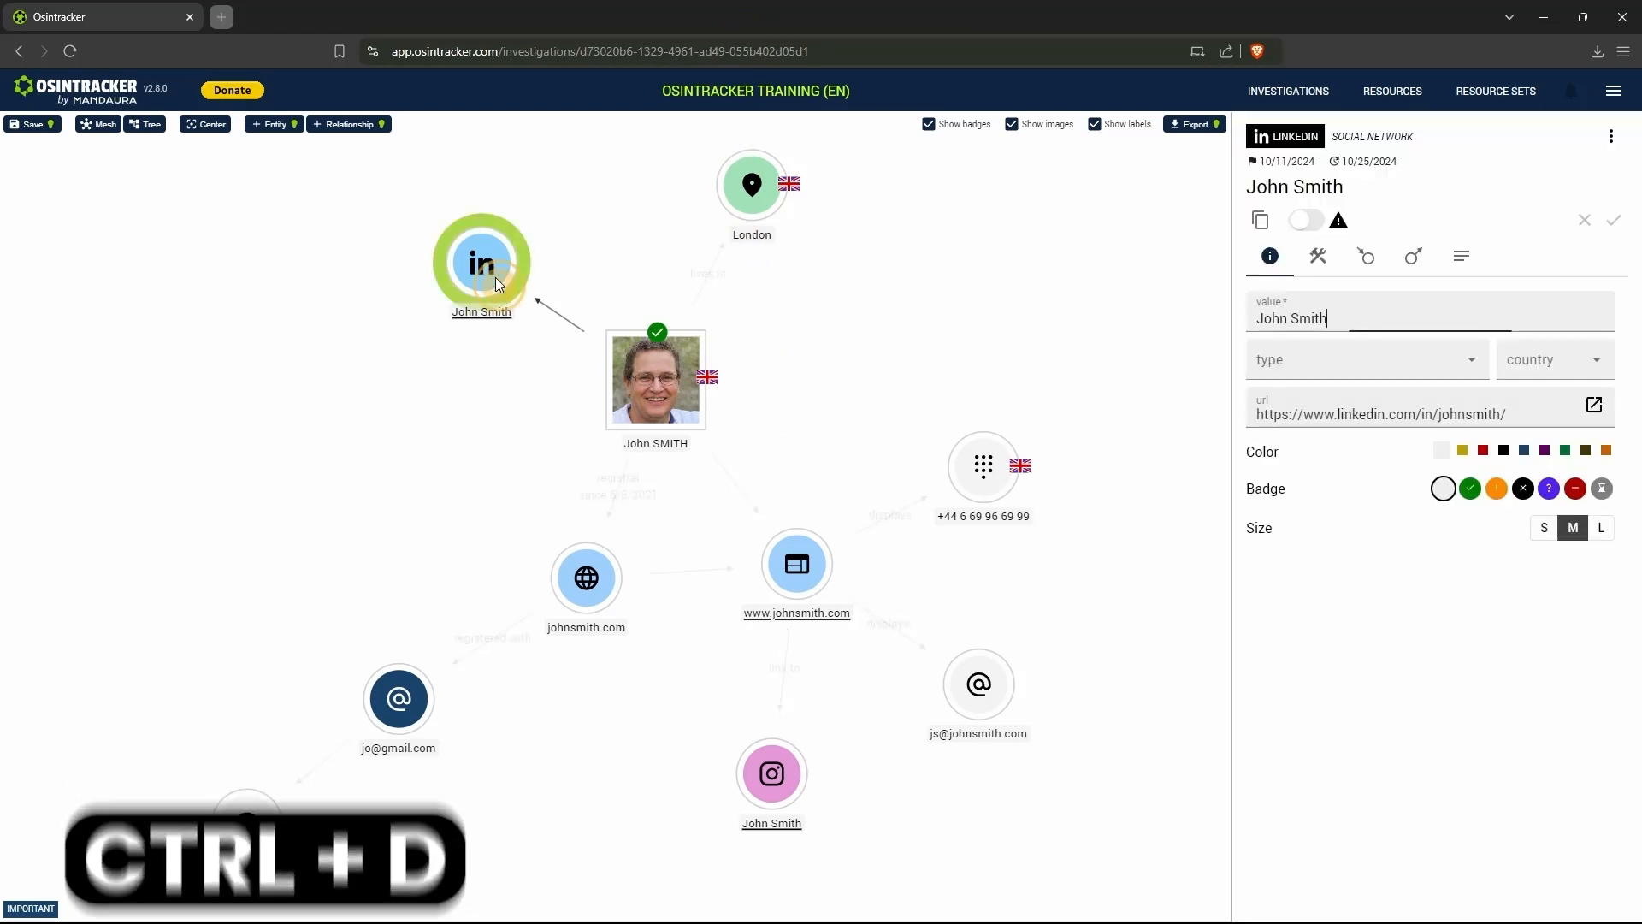
{"action": "key", "text": "ctrl+d"}
{"action": "key", "text": "Return"}
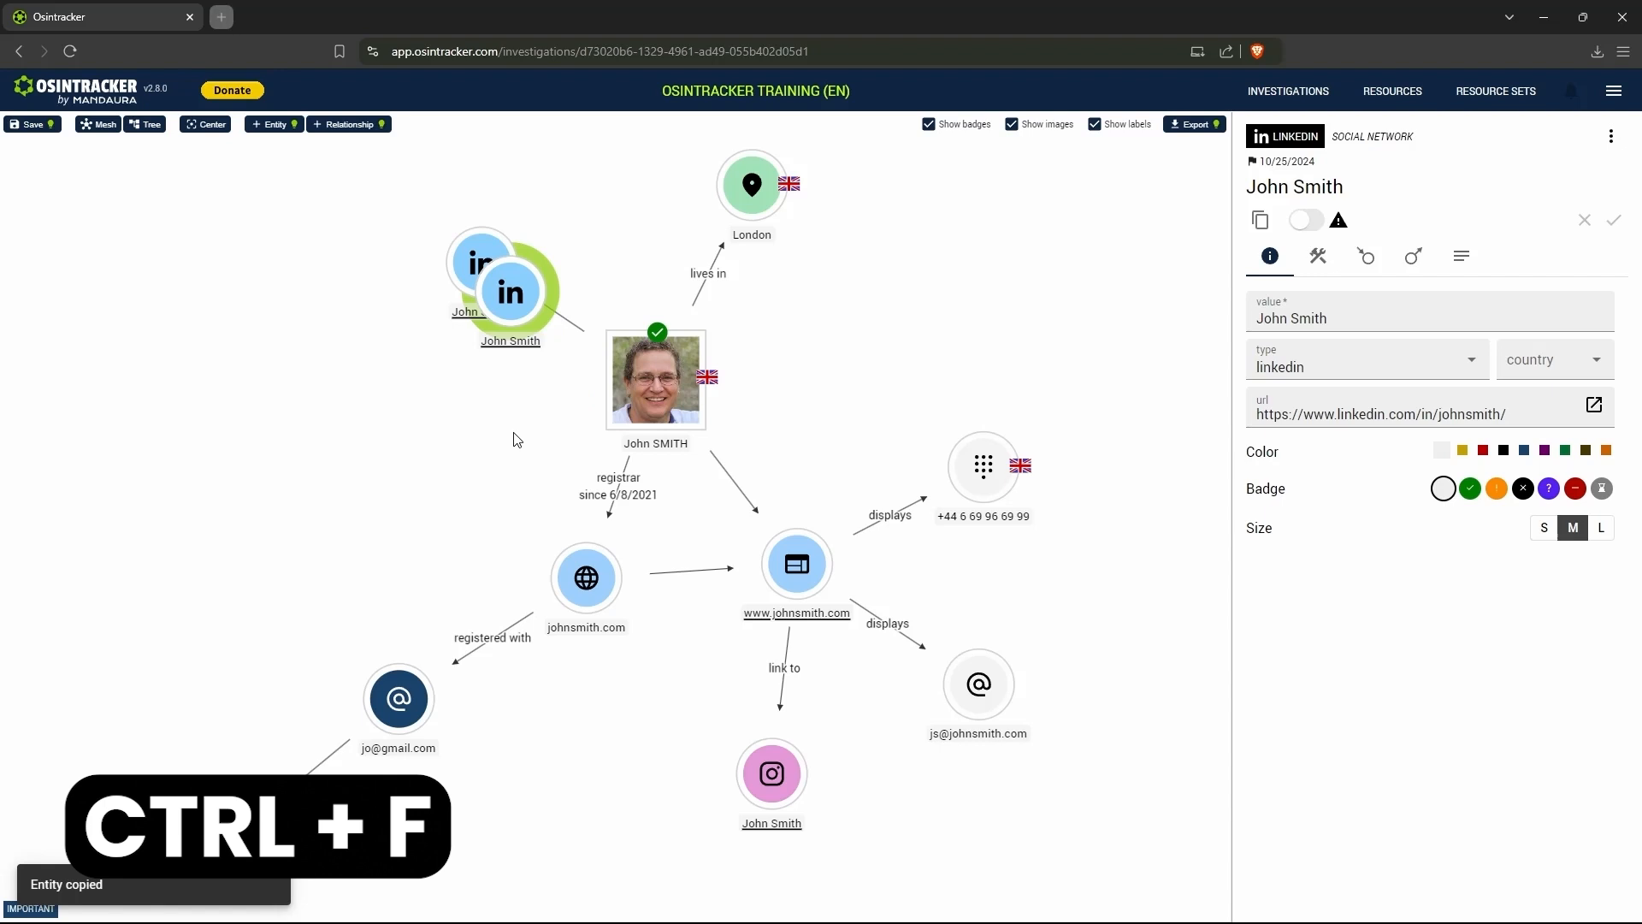
- Run a quick search in the graph for the person's surname
{"action": "key", "text": "ctrl+f"}
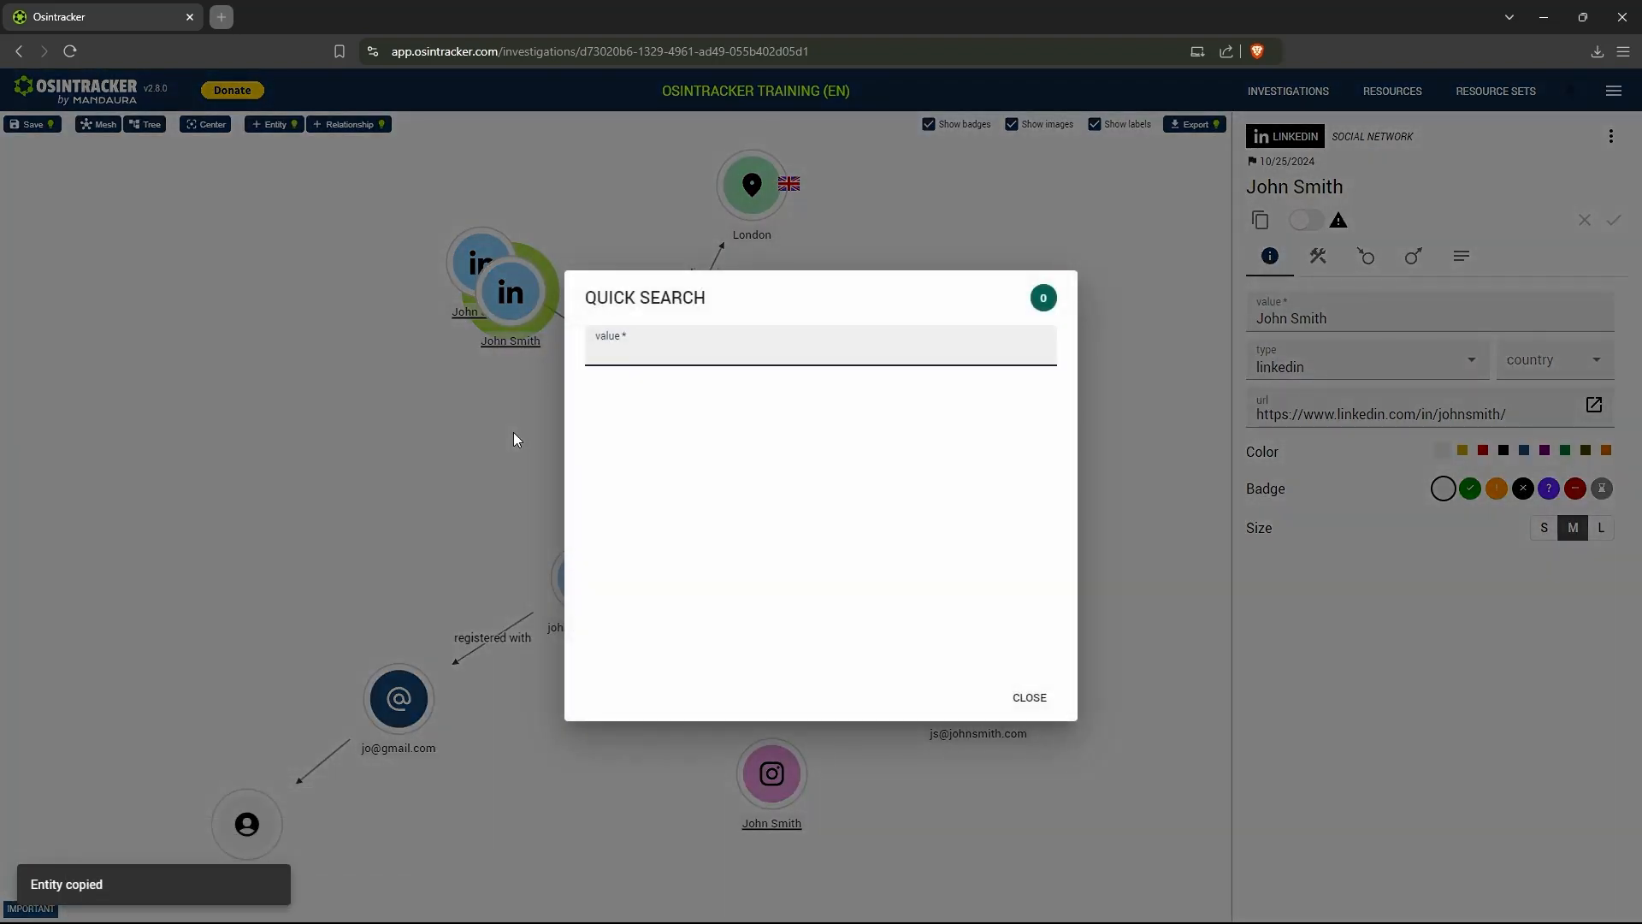
{"action": "type", "text": "smith"}
- Start adding a relationship from the duplicated LinkedIn entity to the London entity, and cancel it
{"action": "key", "text": "ctrl+r"}
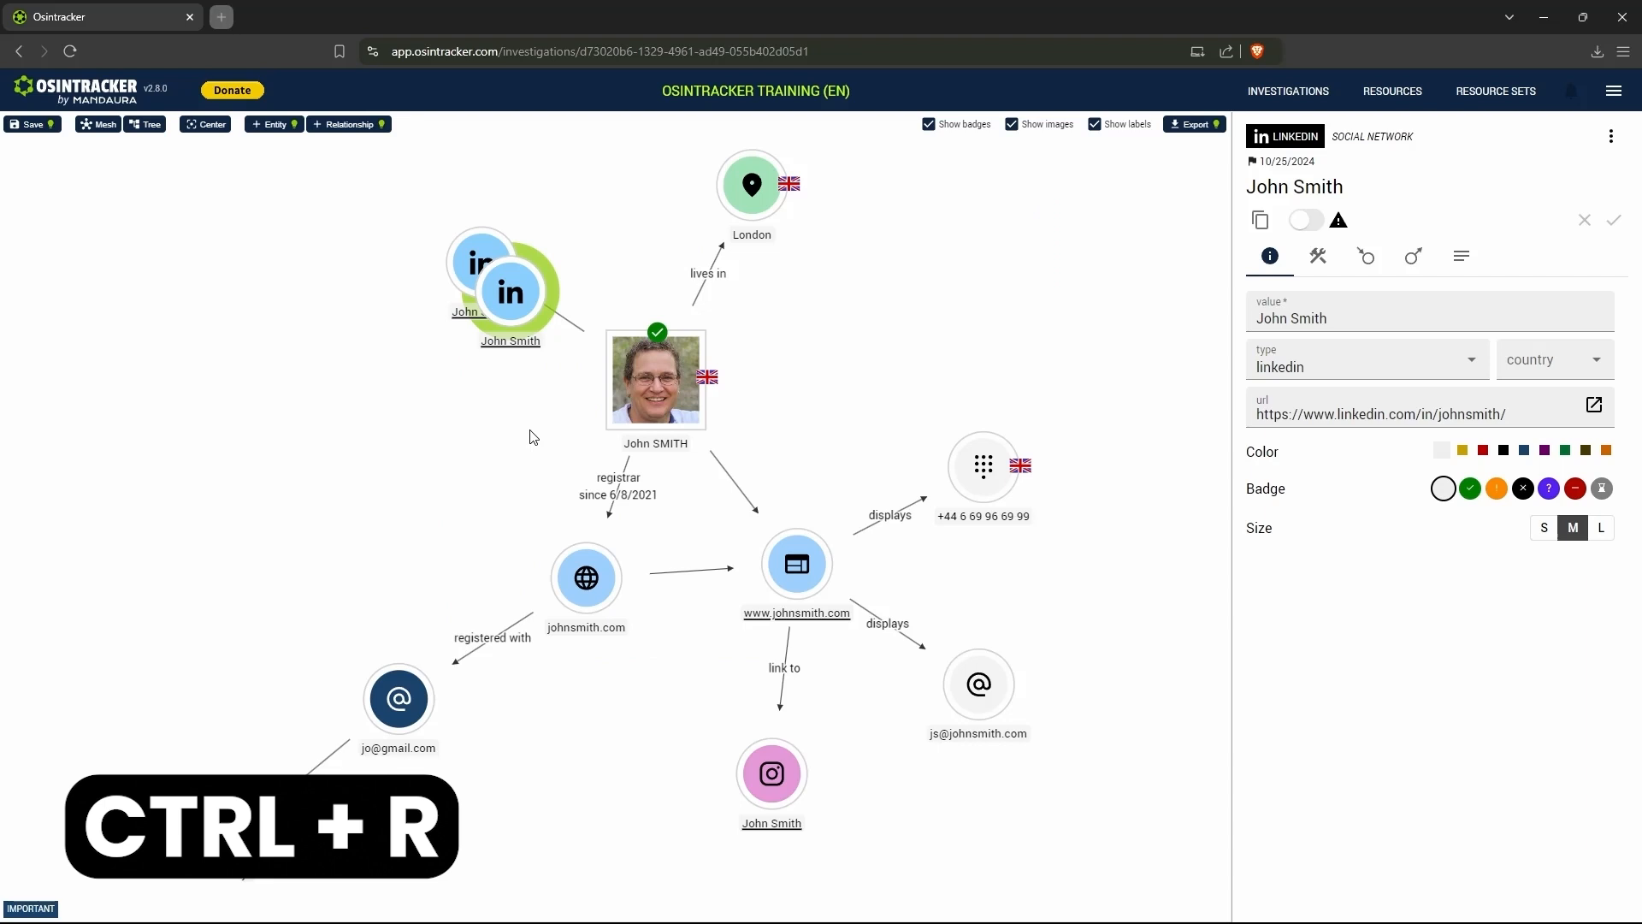
{"action": "key", "text": "ctrl+r"}
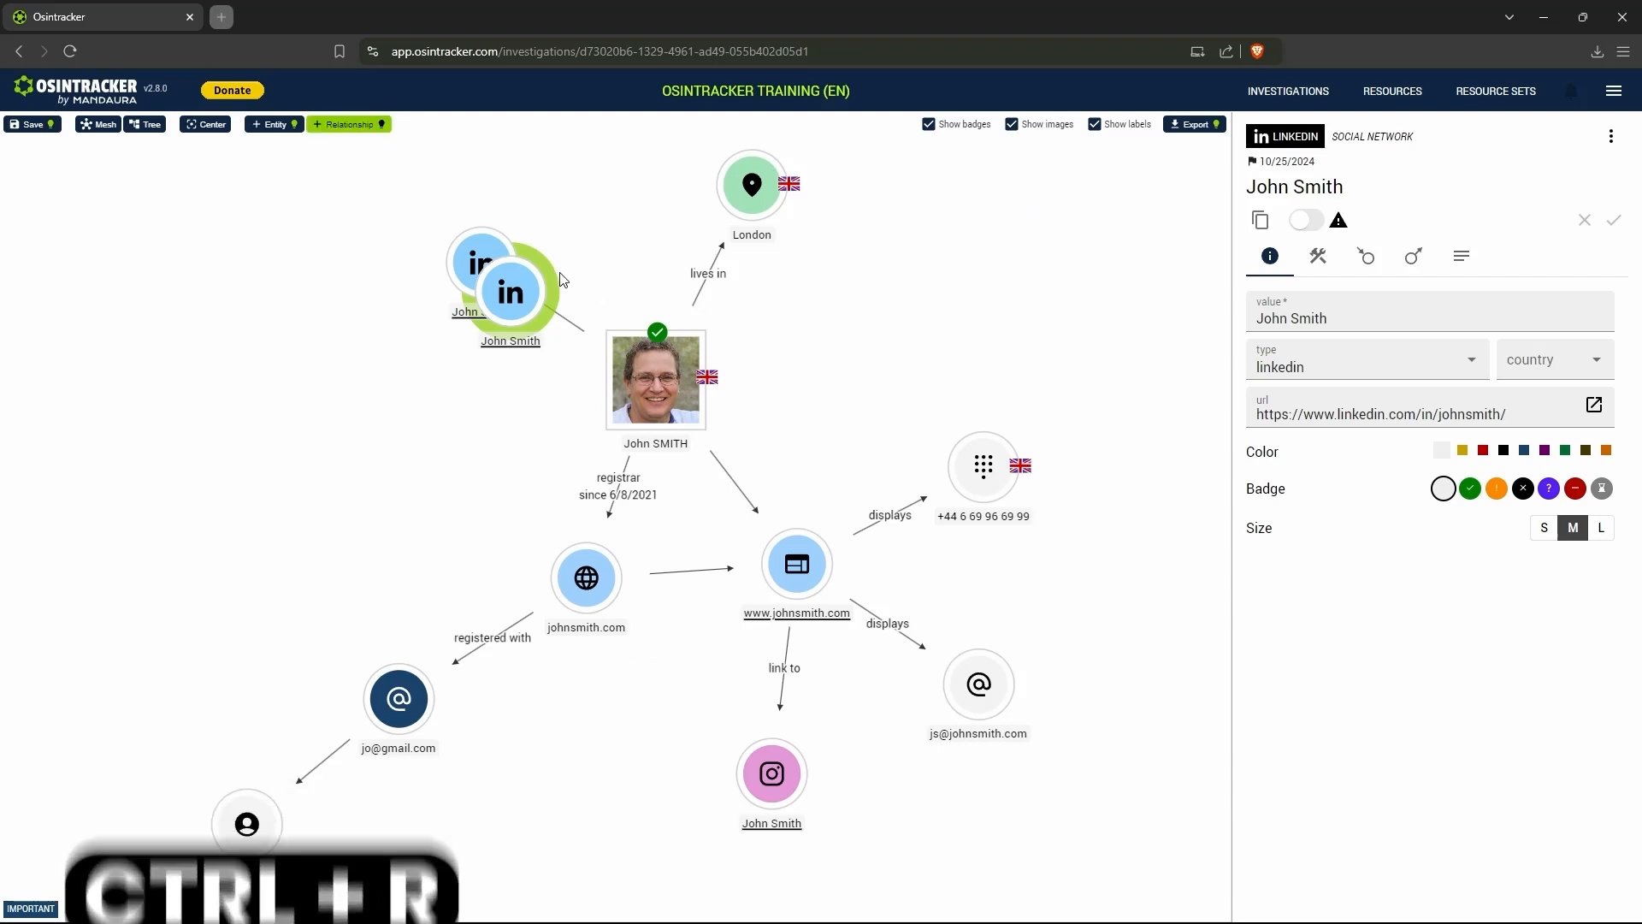
{"action": "left_click", "coordinate": [517, 314]}
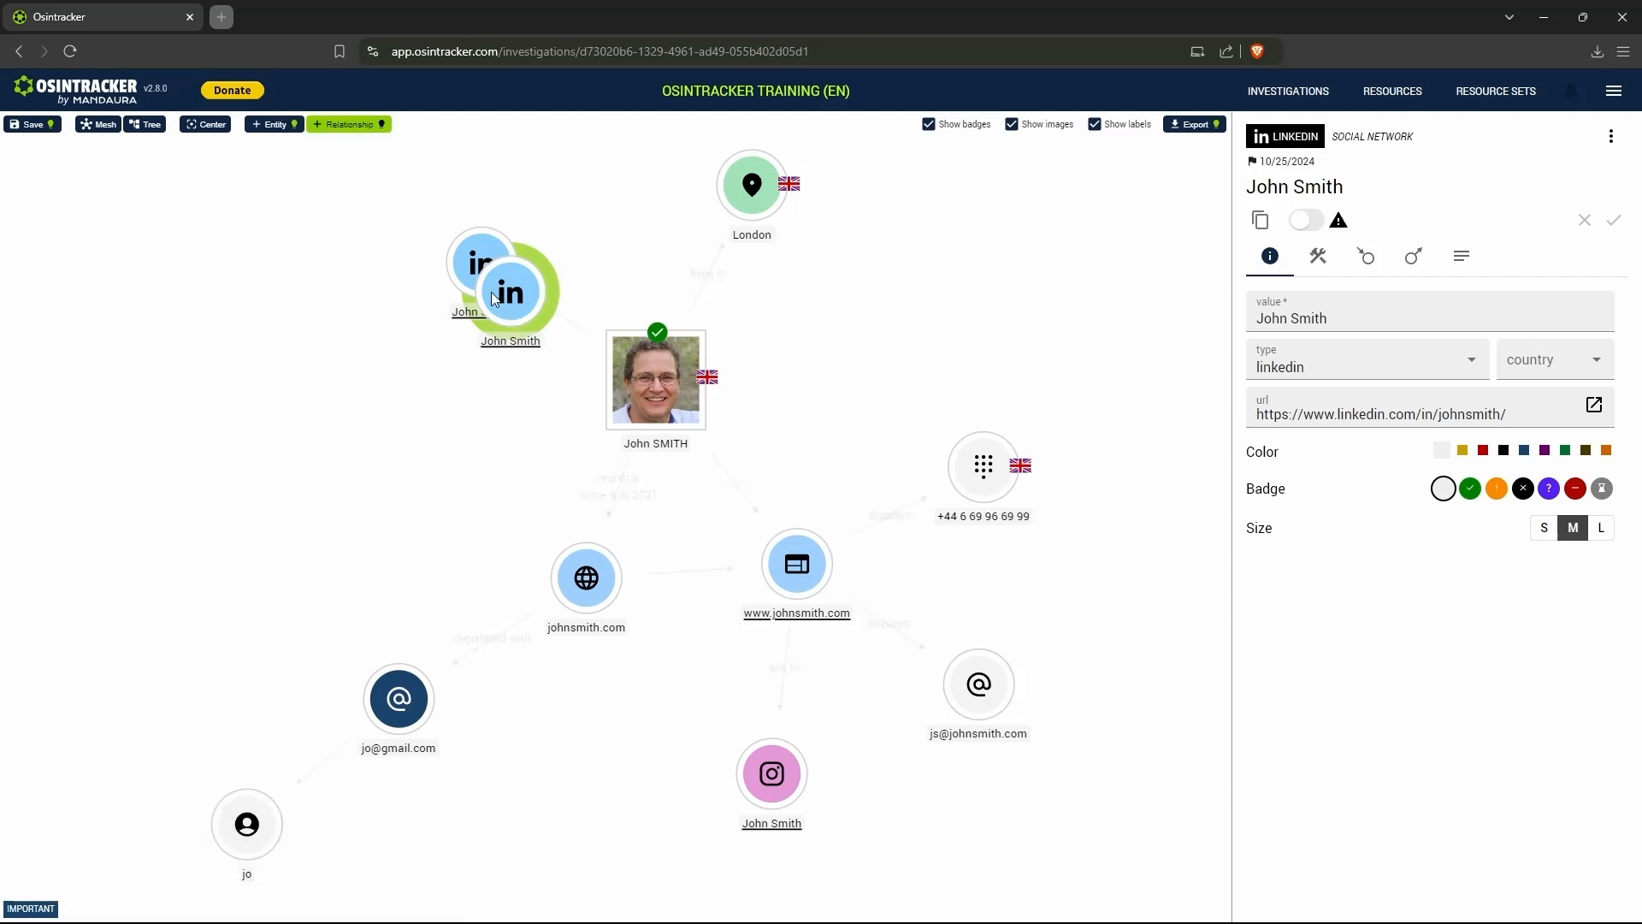
{"action": "left_click", "coordinate": [720, 193]}
{"action": "key", "text": "Escape"}
{"action": "key", "text": "Escape"}
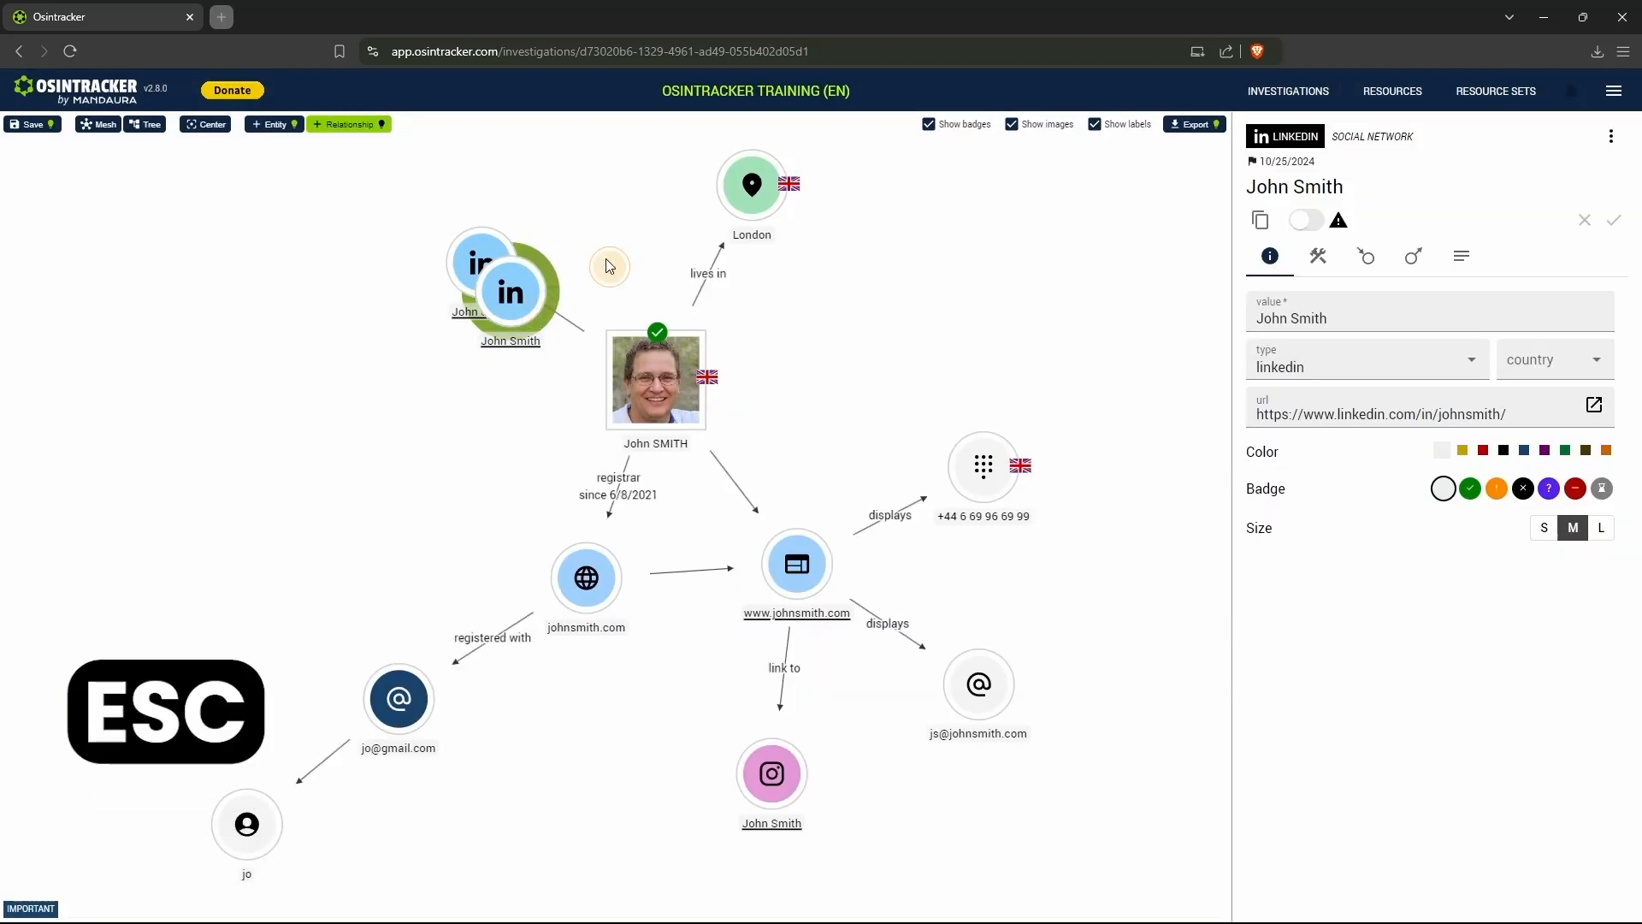
{"action": "key", "text": "Return"}
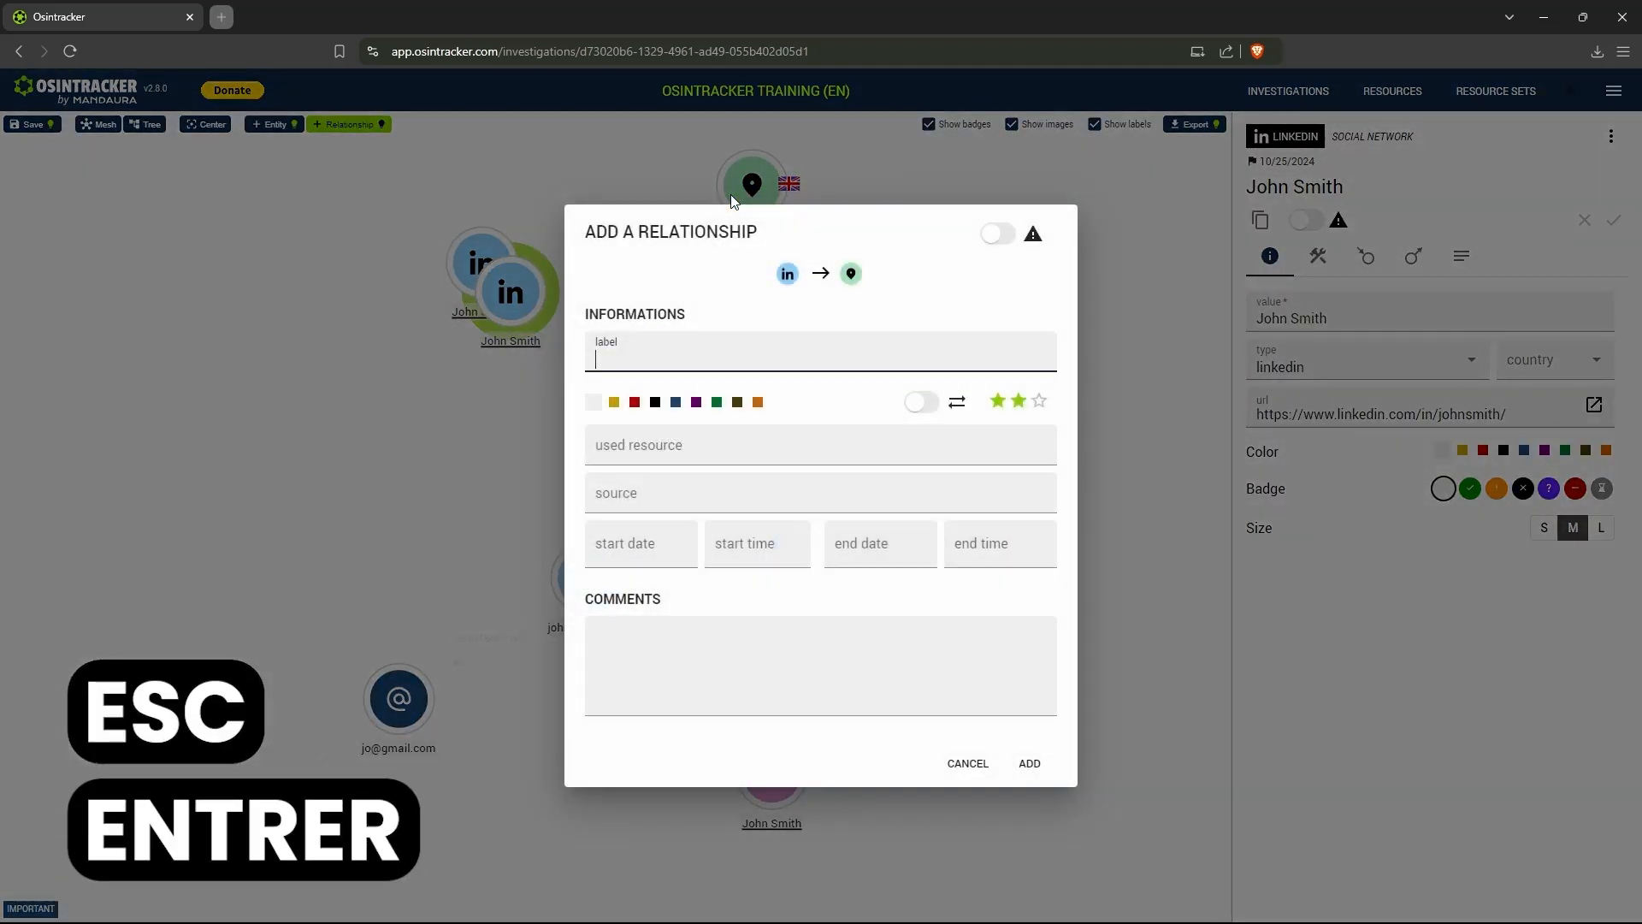
{"action": "key", "text": "Escape"}
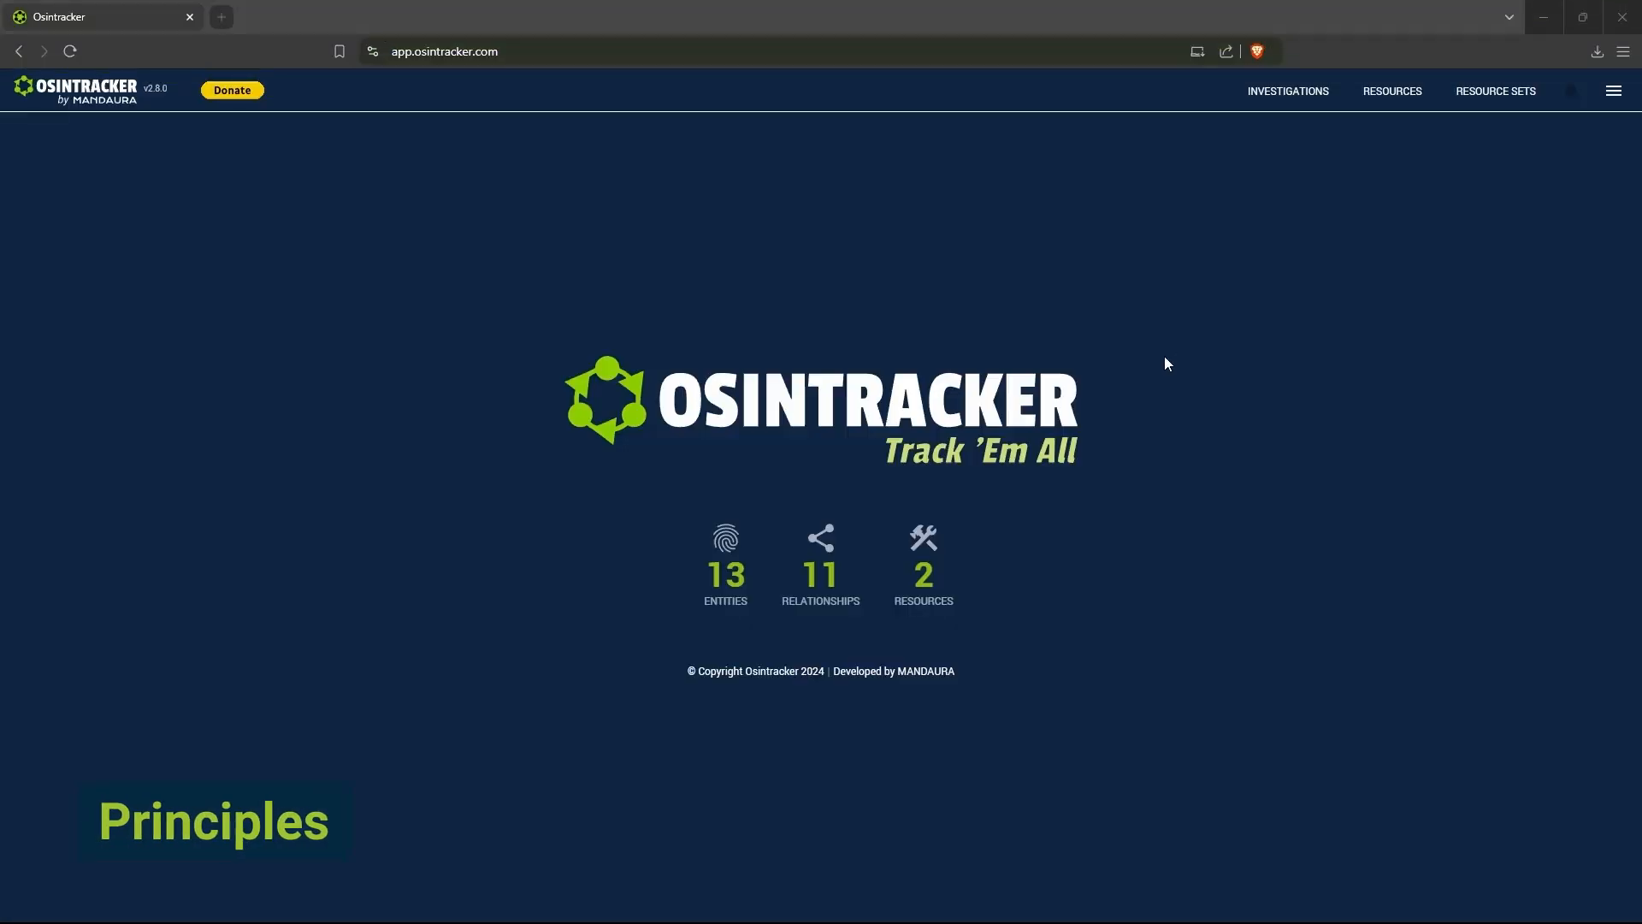
- Open the resources library and look through the whole list of available resources
{"action": "left_click", "coordinate": [1375, 101]}
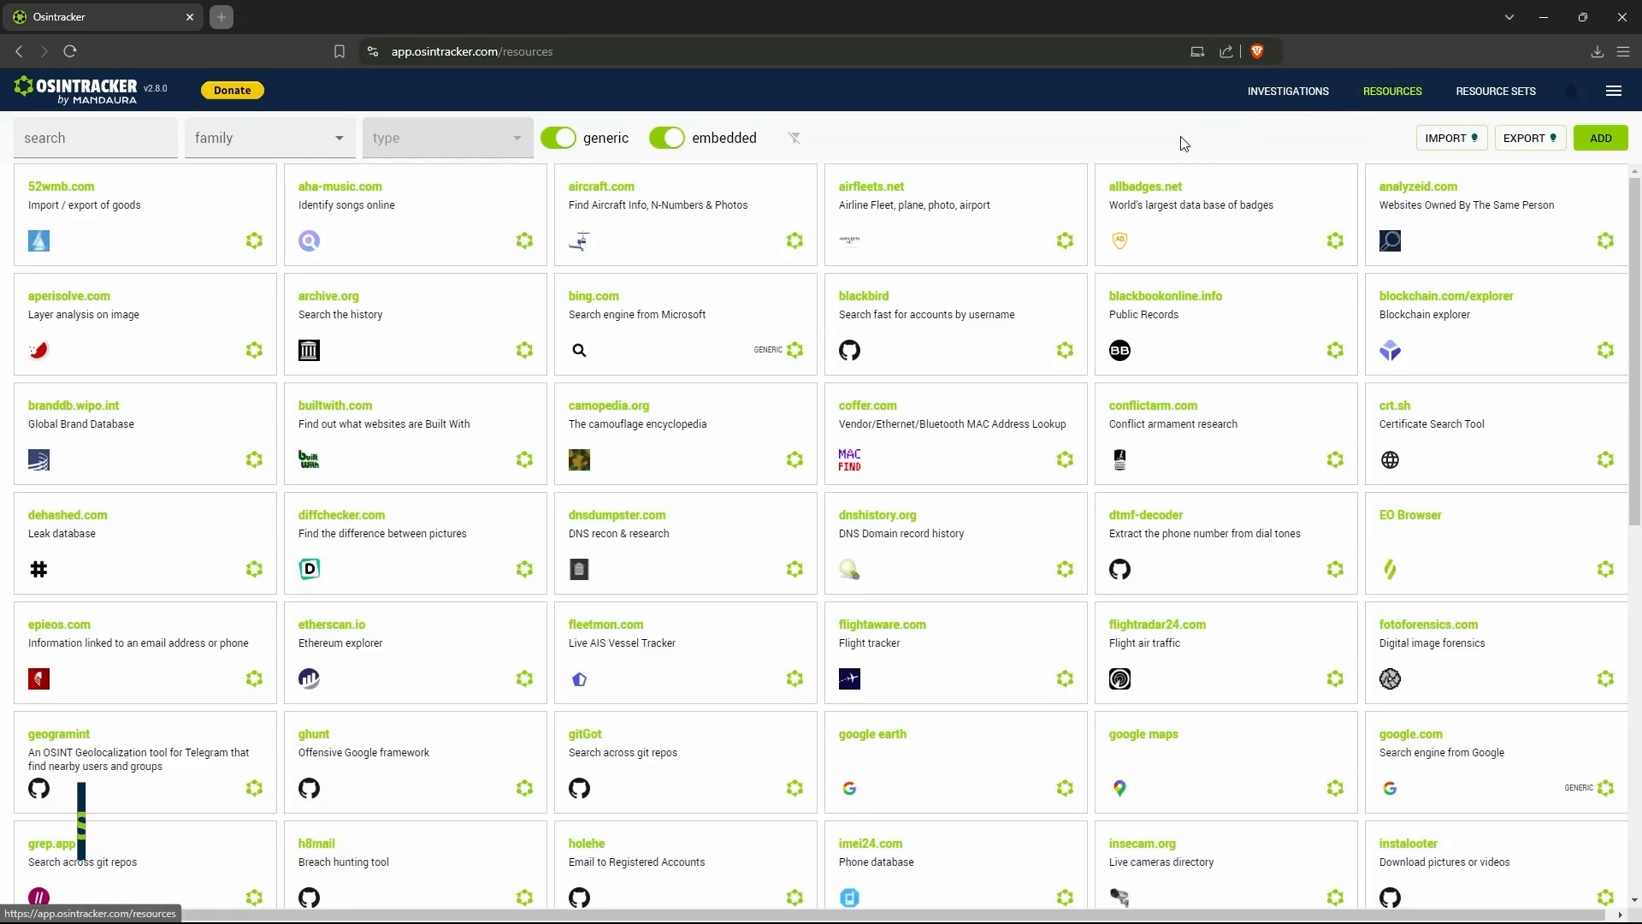
{"action": "scroll", "coordinate": [741, 425], "scroll_direction": "down", "scroll_amount": 9}
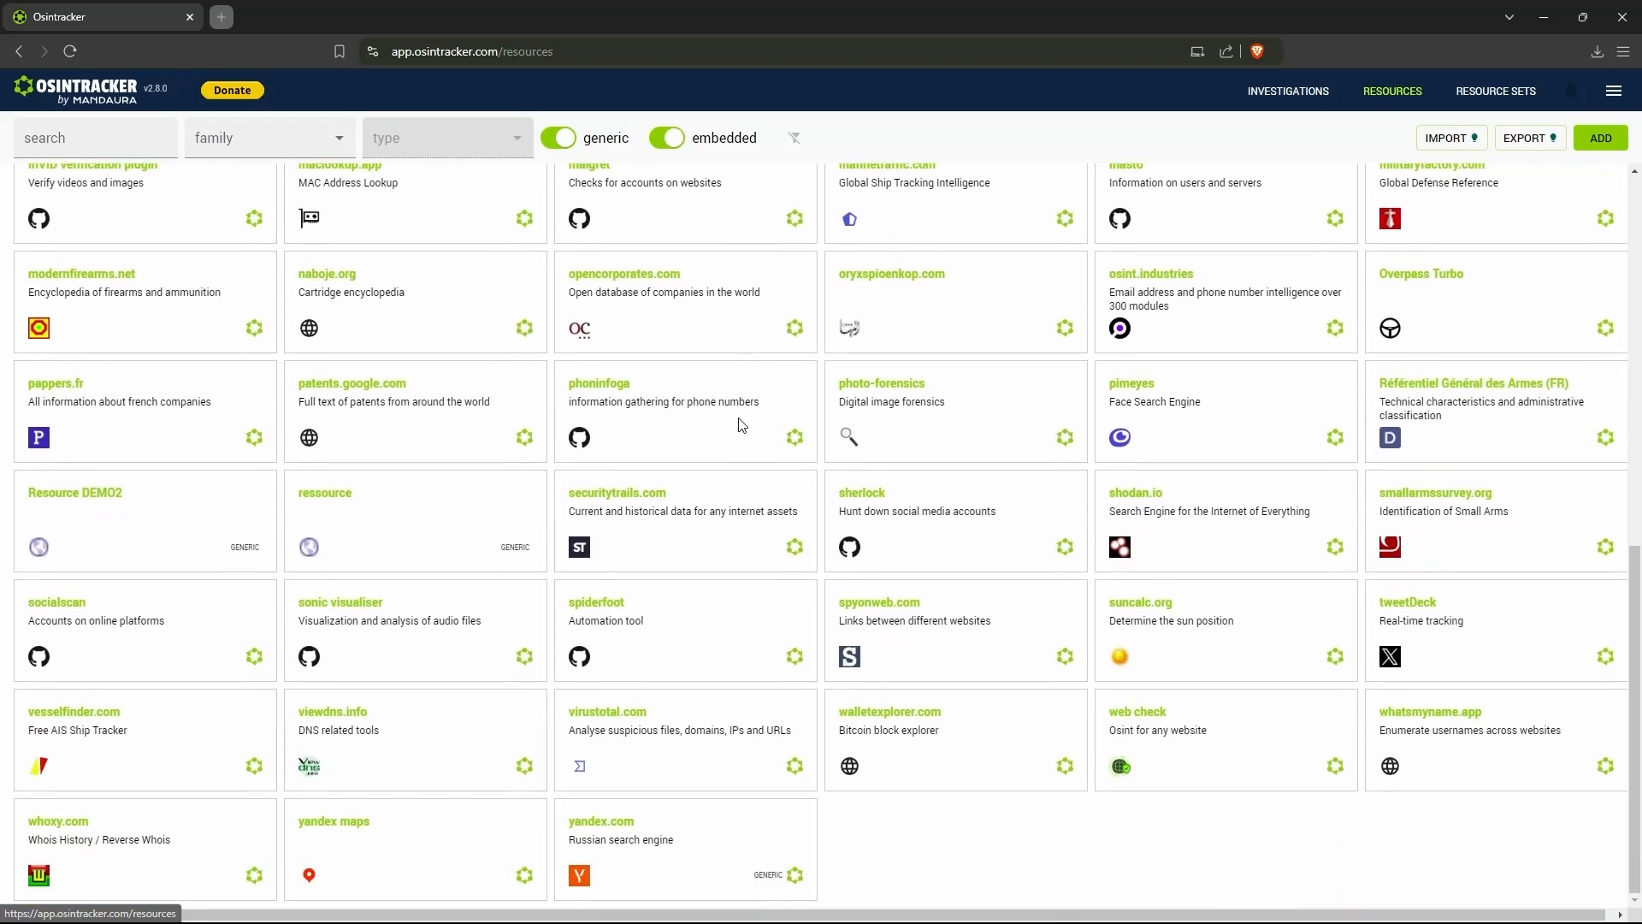
{"action": "scroll", "coordinate": [741, 425], "scroll_direction": "up", "scroll_amount": 9}
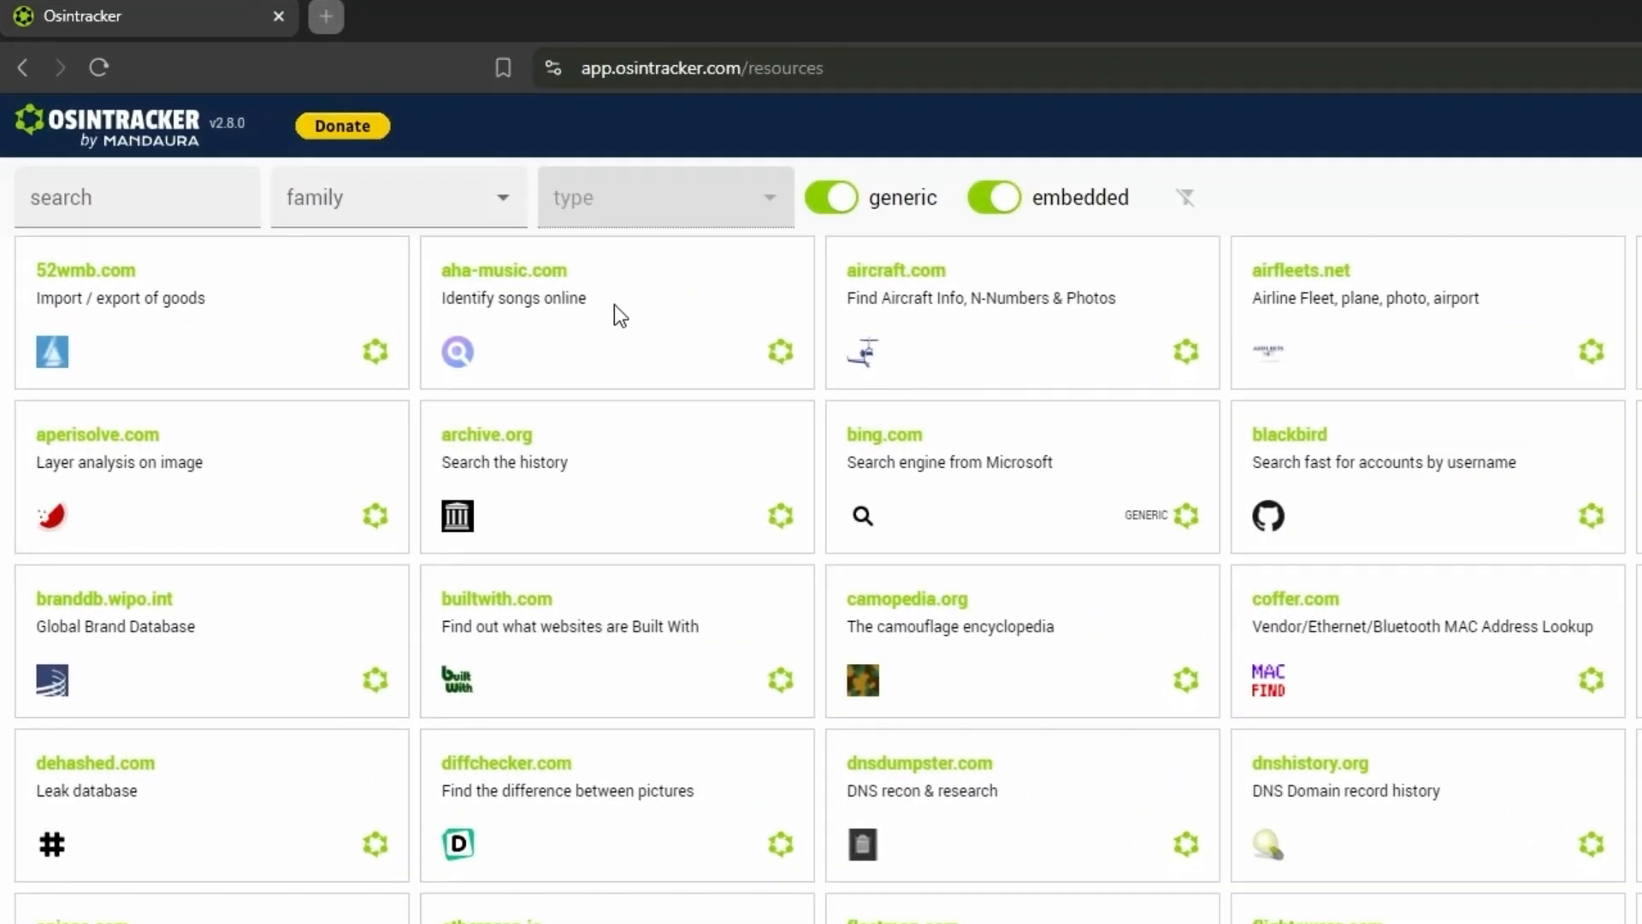
- Filter the resources by the generic family and the email address type, and exclude generic resources
{"action": "left_click", "coordinate": [414, 213]}
{"action": "left_click", "coordinate": [418, 447]}
{"action": "left_click", "coordinate": [593, 218]}
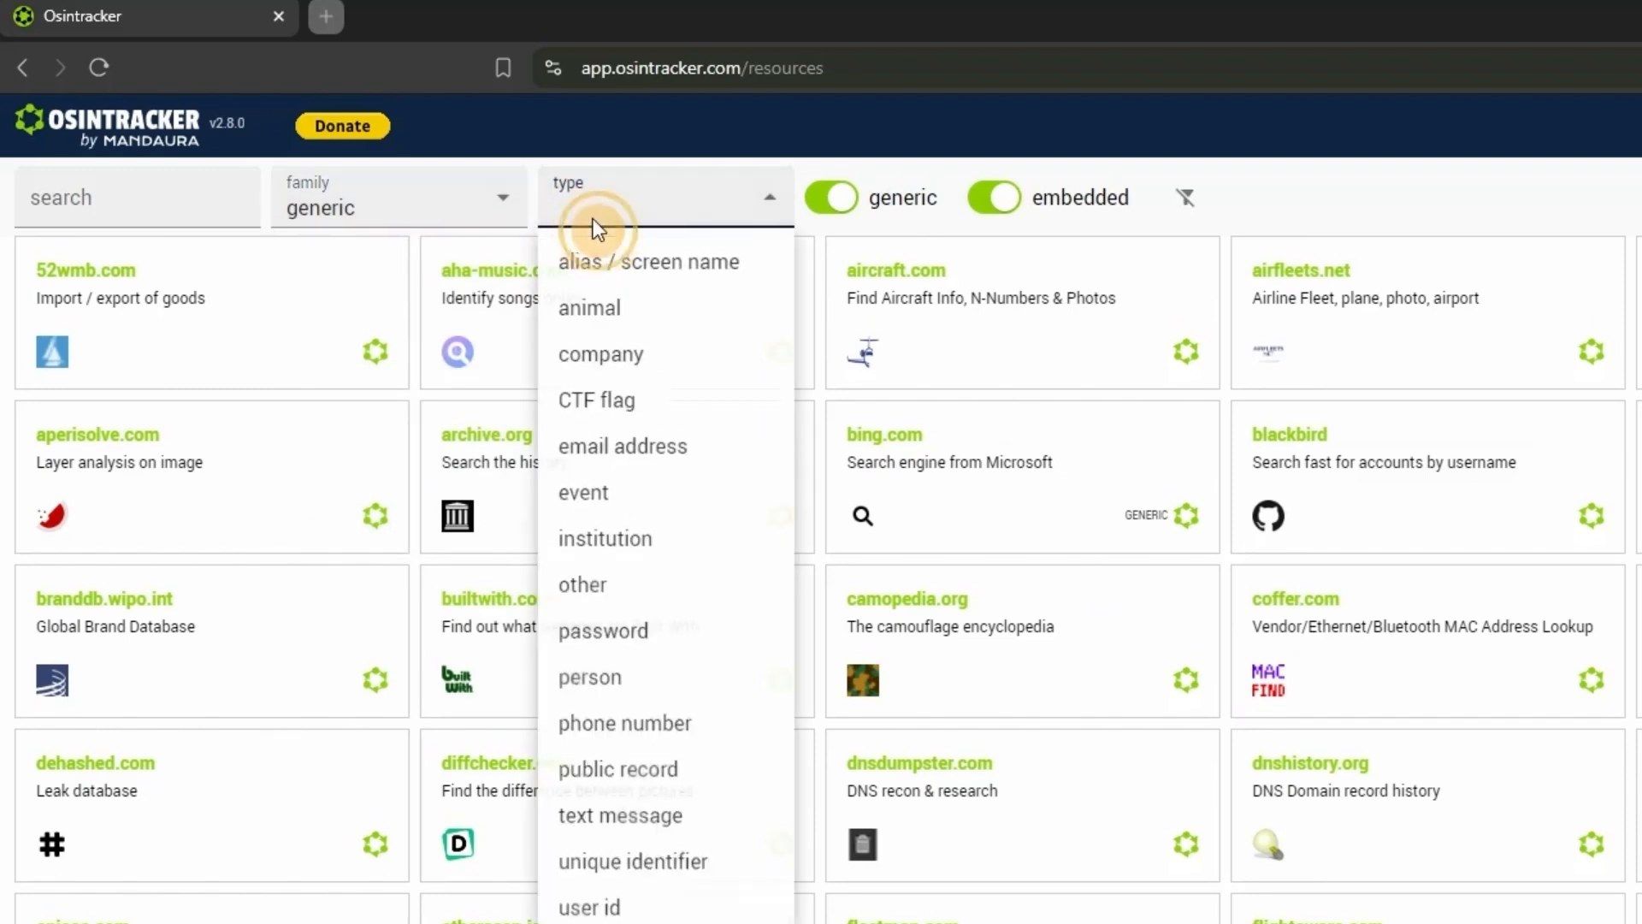
{"action": "left_click", "coordinate": [599, 422]}
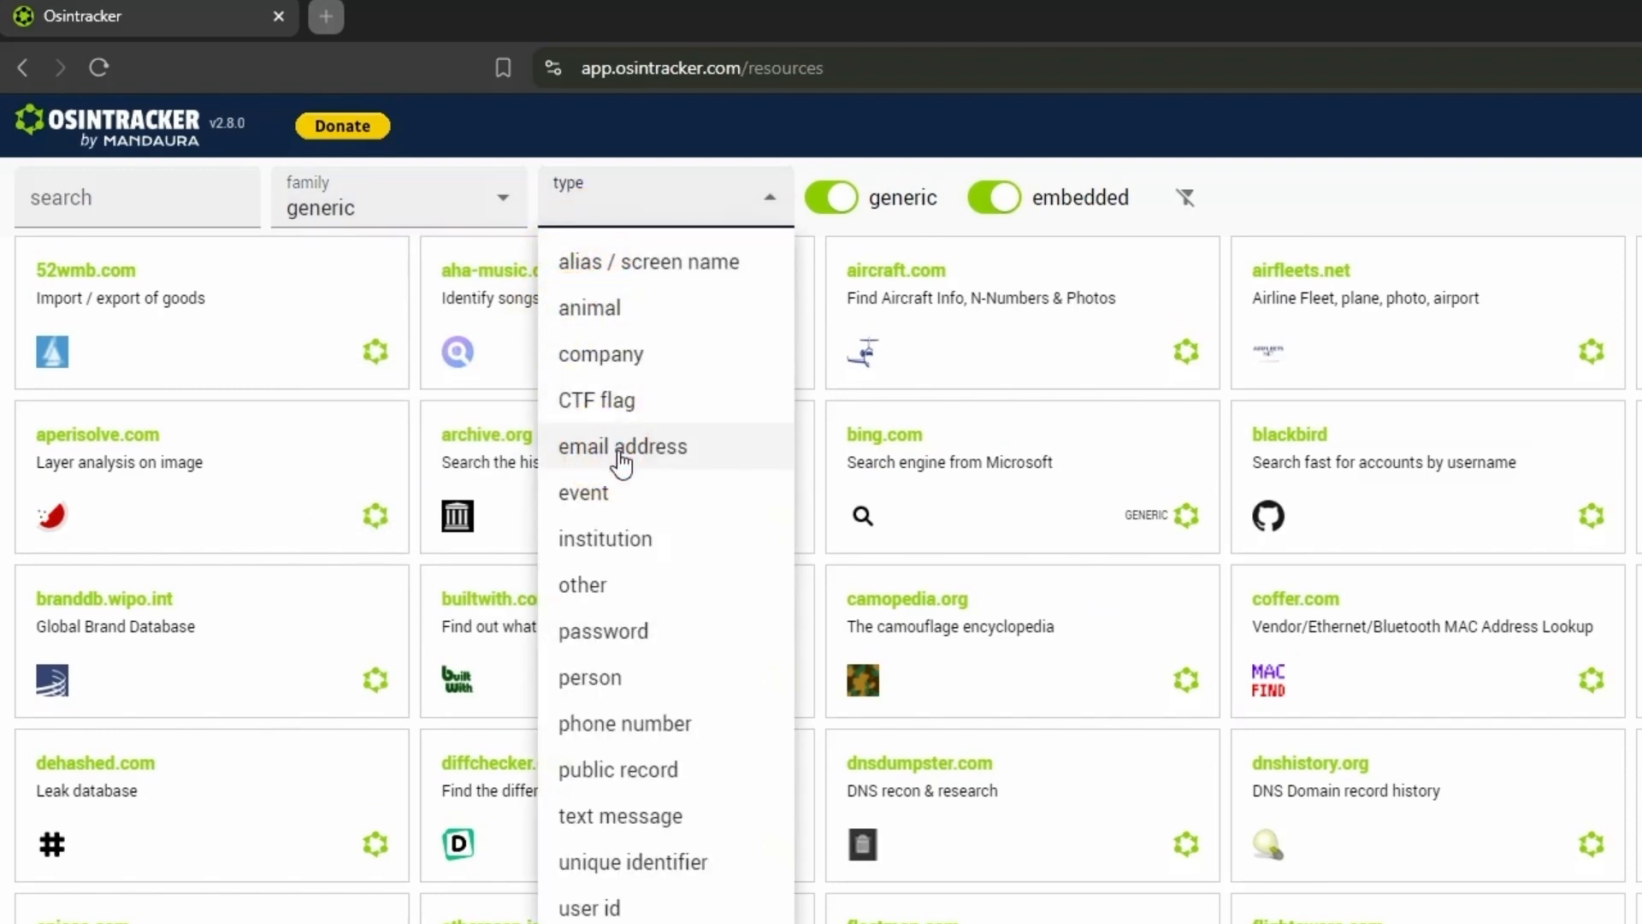
{"action": "left_click", "coordinate": [622, 462]}
{"action": "left_click", "coordinate": [836, 210]}
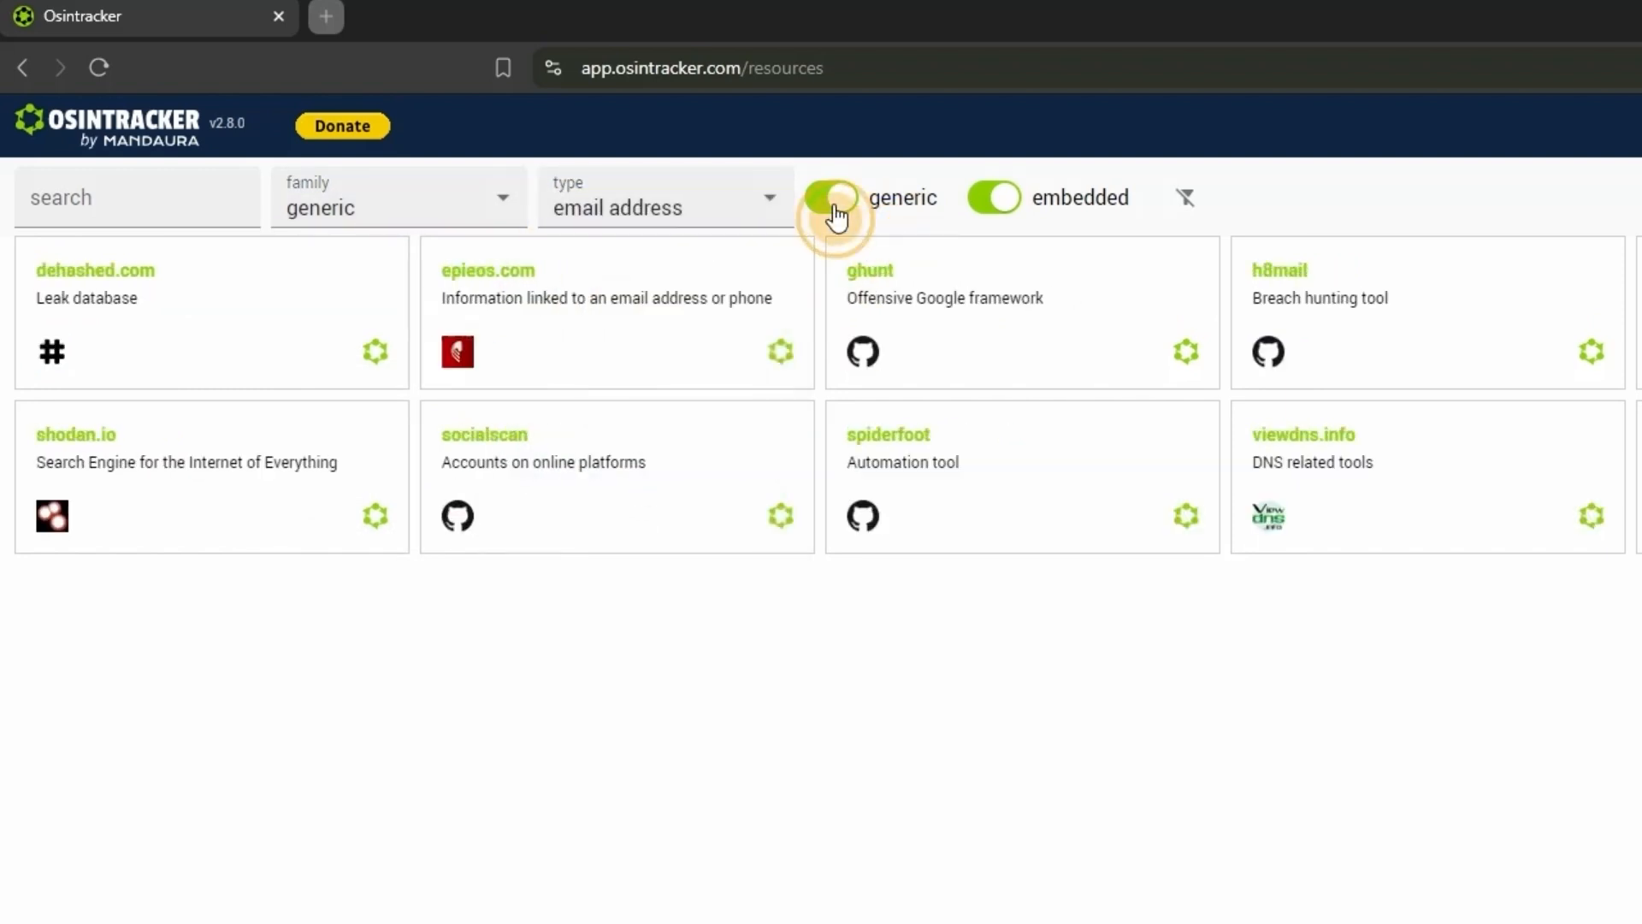
- Clear the resource filters and hide the embedded resources
{"action": "left_click", "coordinate": [1189, 200]}
{"action": "left_click", "coordinate": [990, 209]}
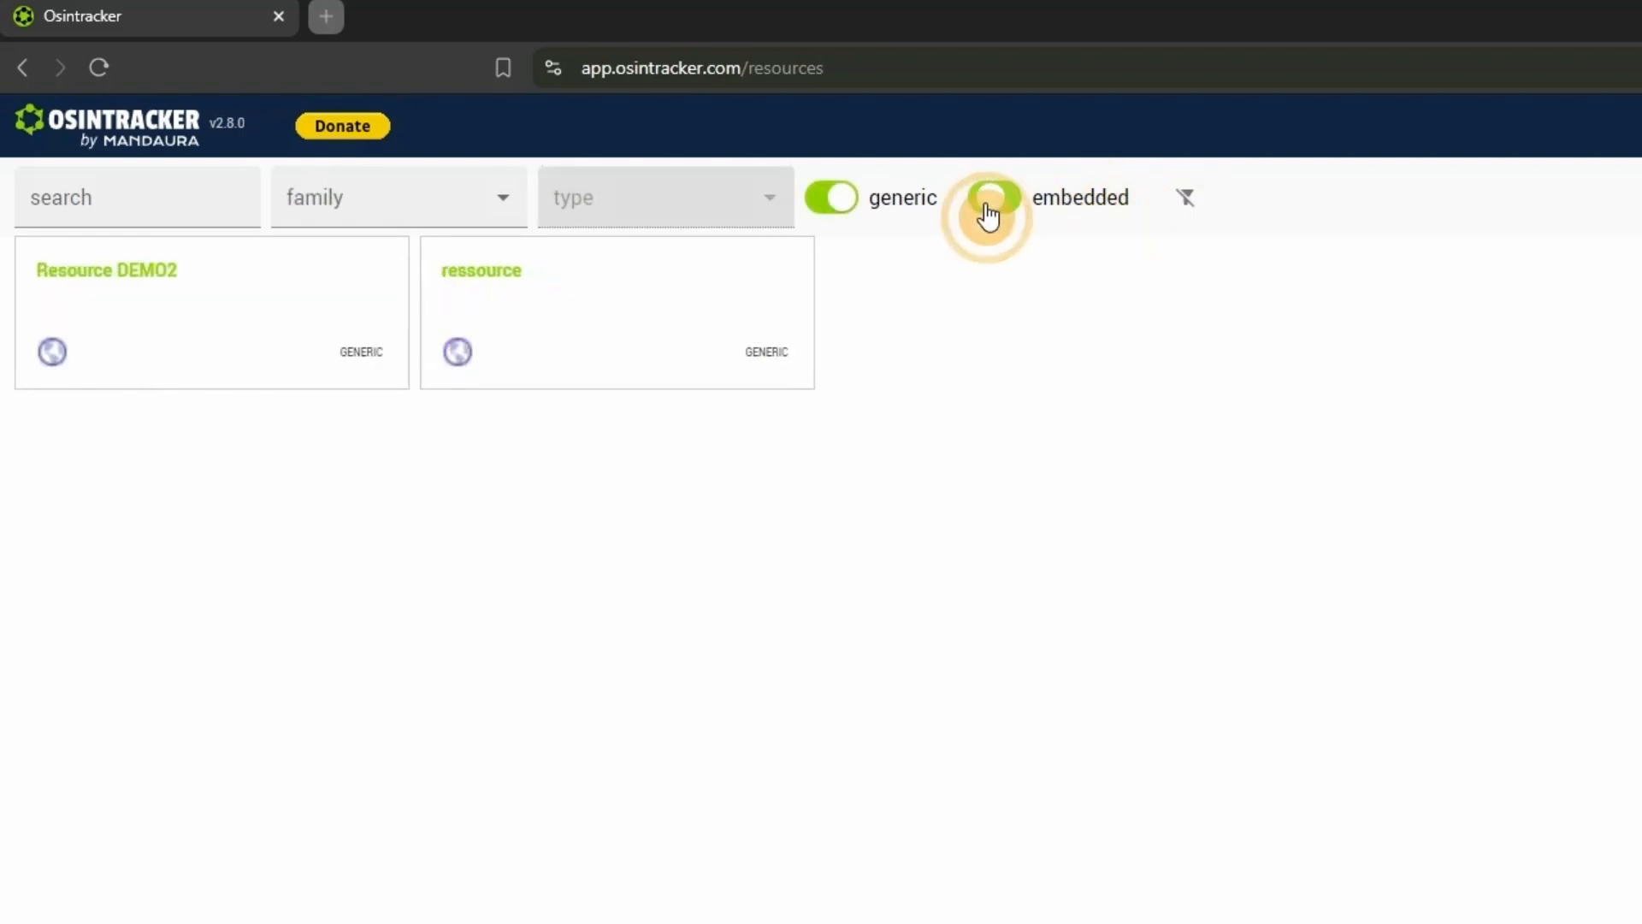
{"action": "left_click", "coordinate": [989, 218]}
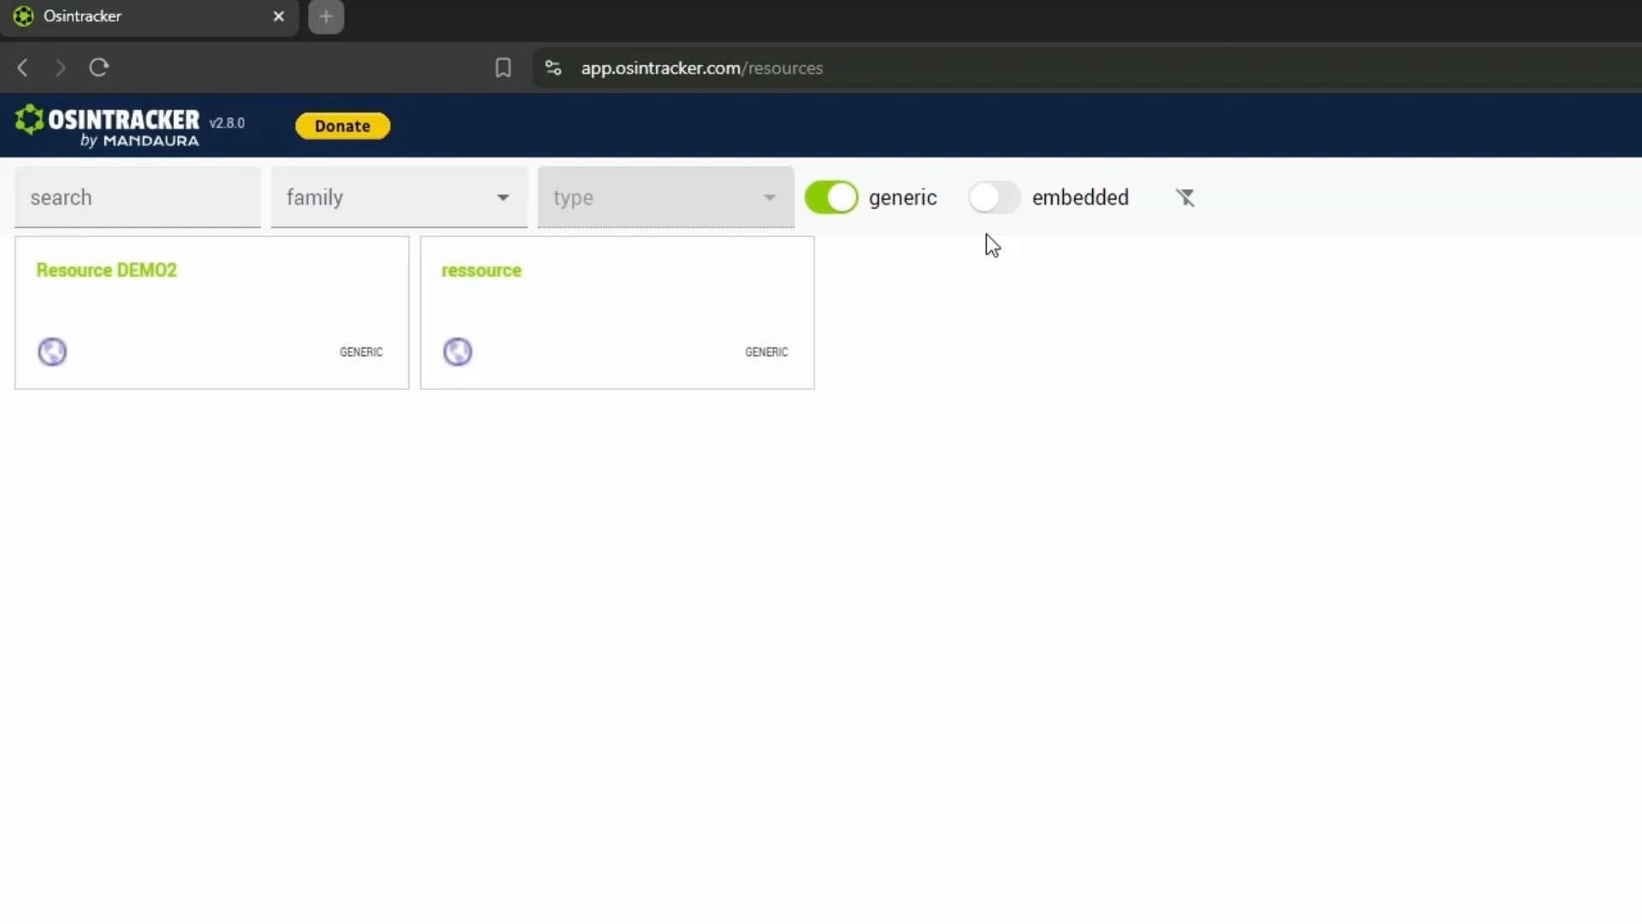
- Open the custom resource "ressource" to view its editable details, and cancel without saving
{"action": "left_click", "coordinate": [523, 329]}
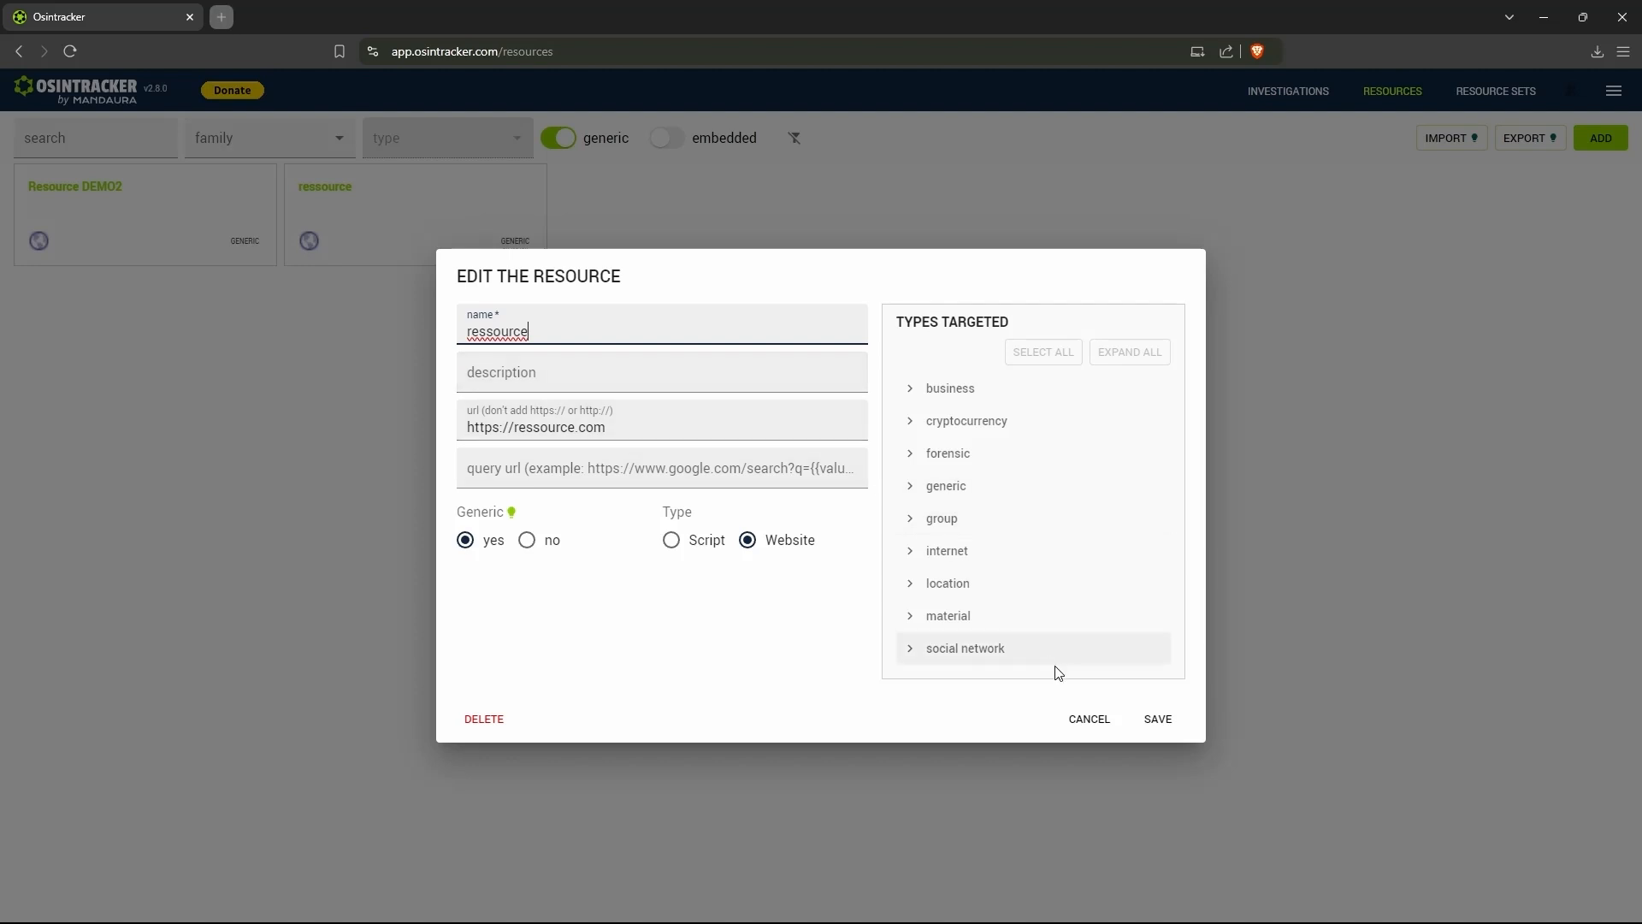
{"action": "left_click", "coordinate": [1098, 720]}
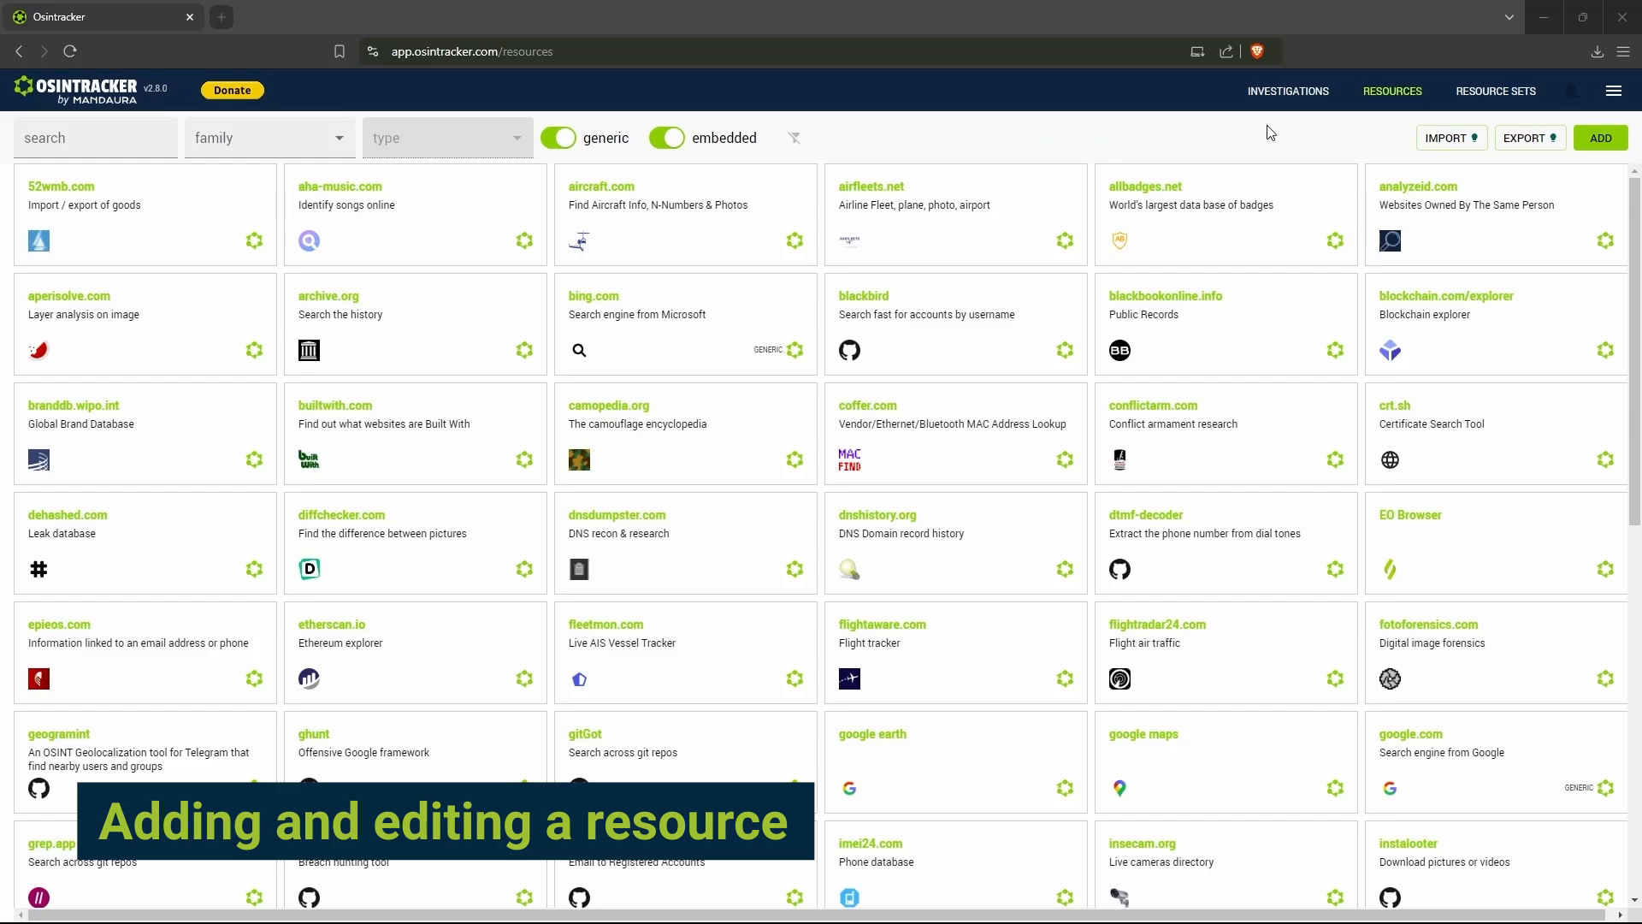
- Open the form for adding a resource and go through its name, description, URL and query URL fields
{"action": "left_click", "coordinate": [1599, 137]}
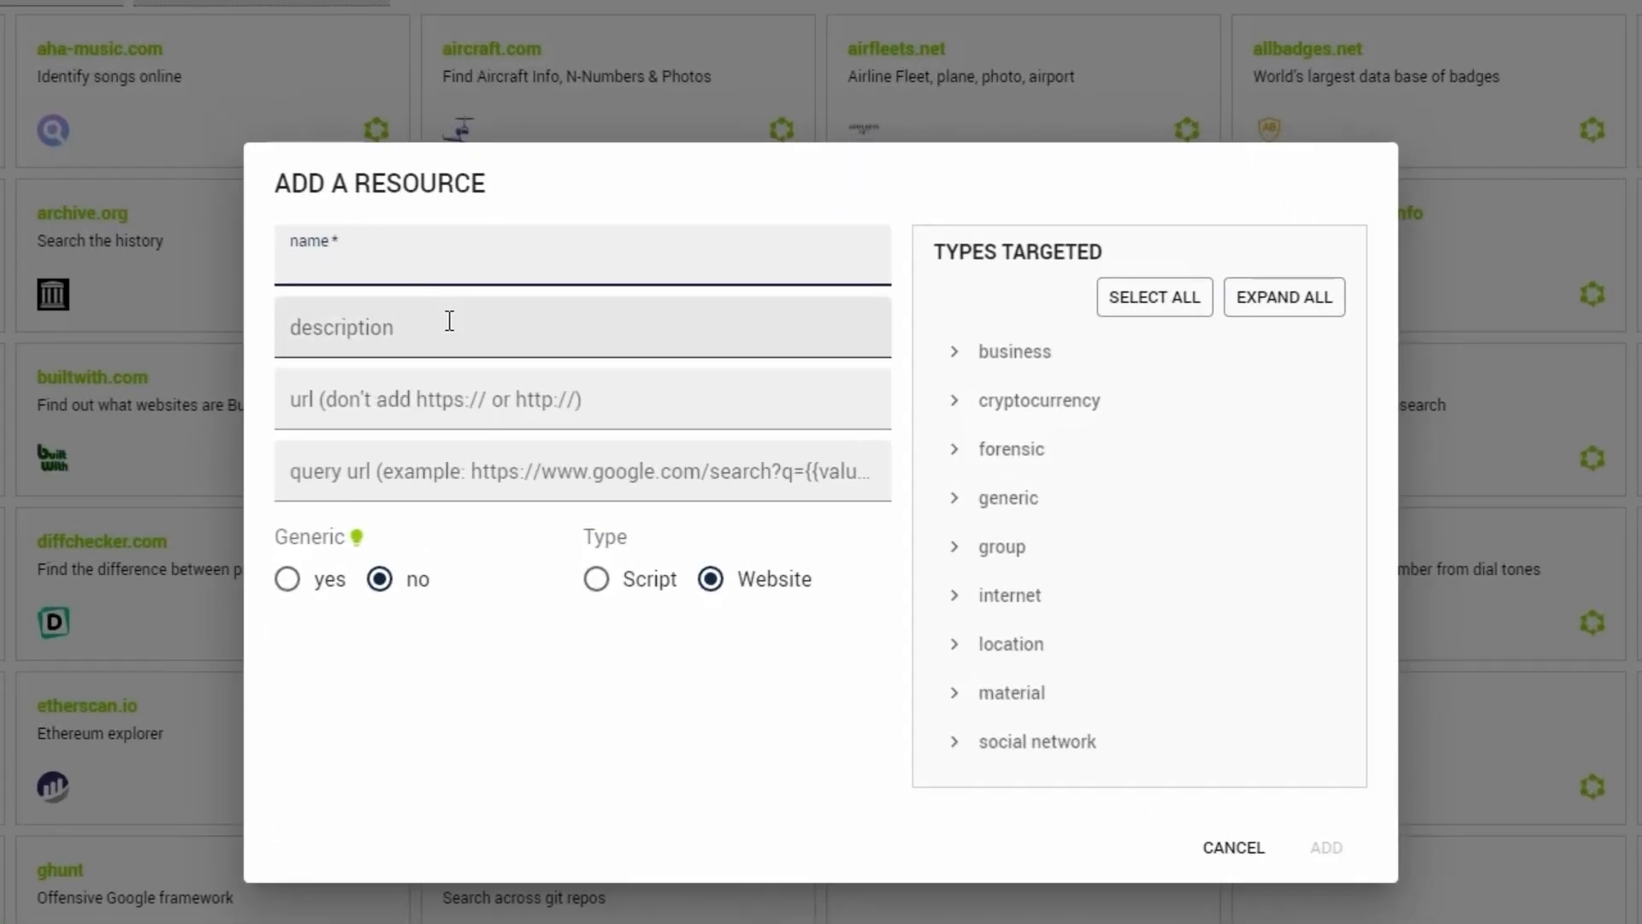
{"action": "left_click", "coordinate": [449, 321]}
{"action": "left_click", "coordinate": [454, 408]}
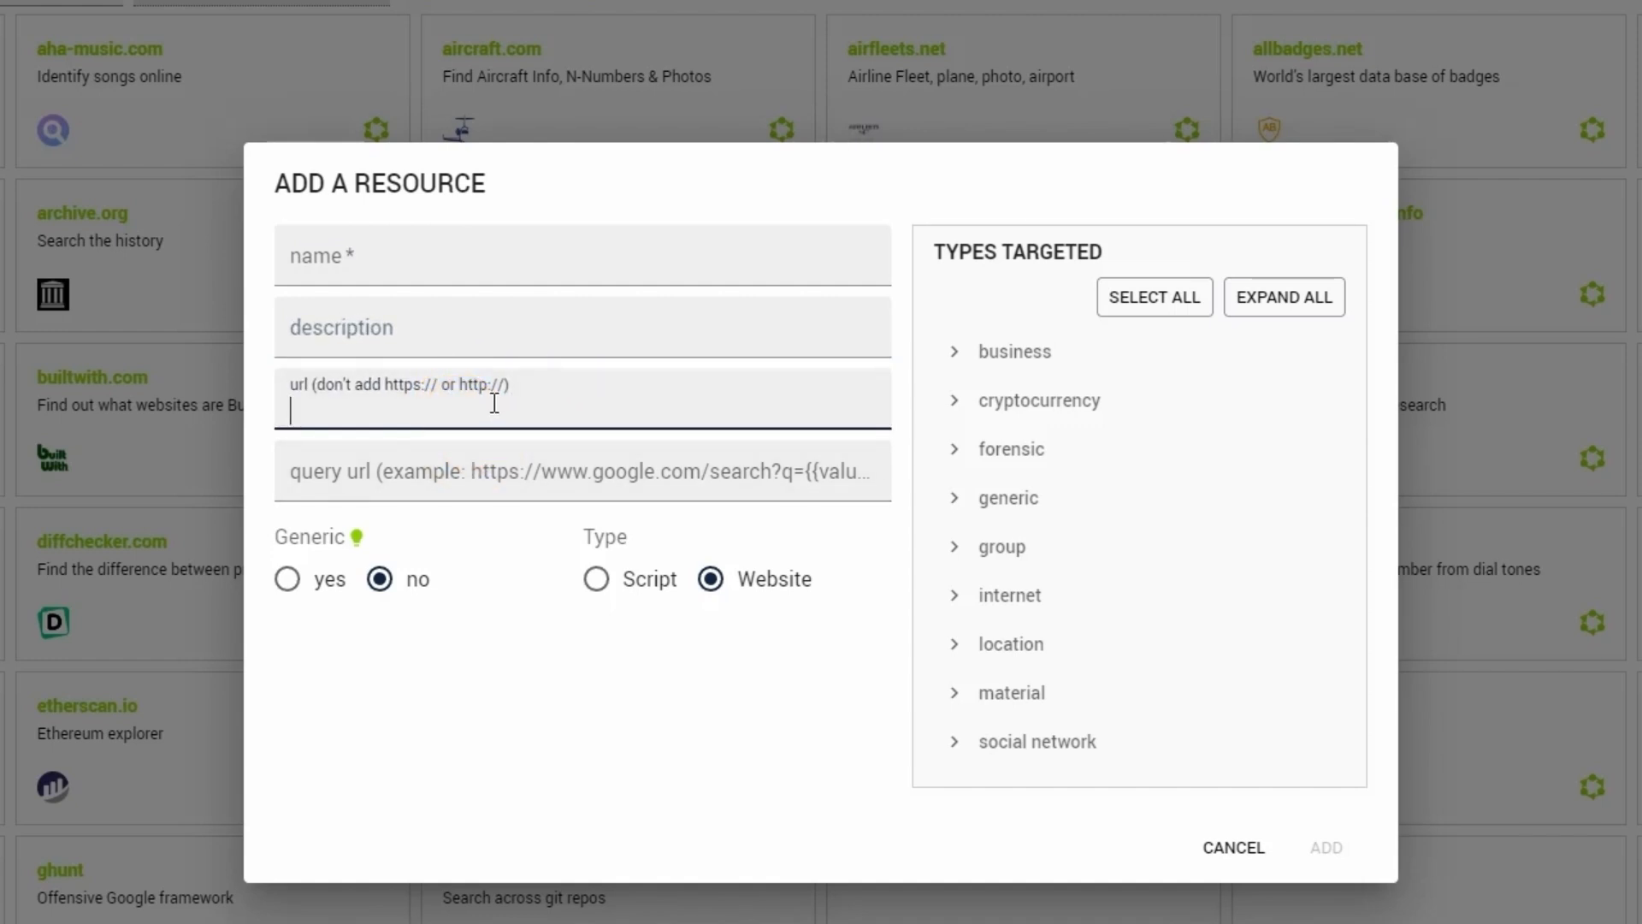
{"action": "left_click", "coordinate": [487, 475]}
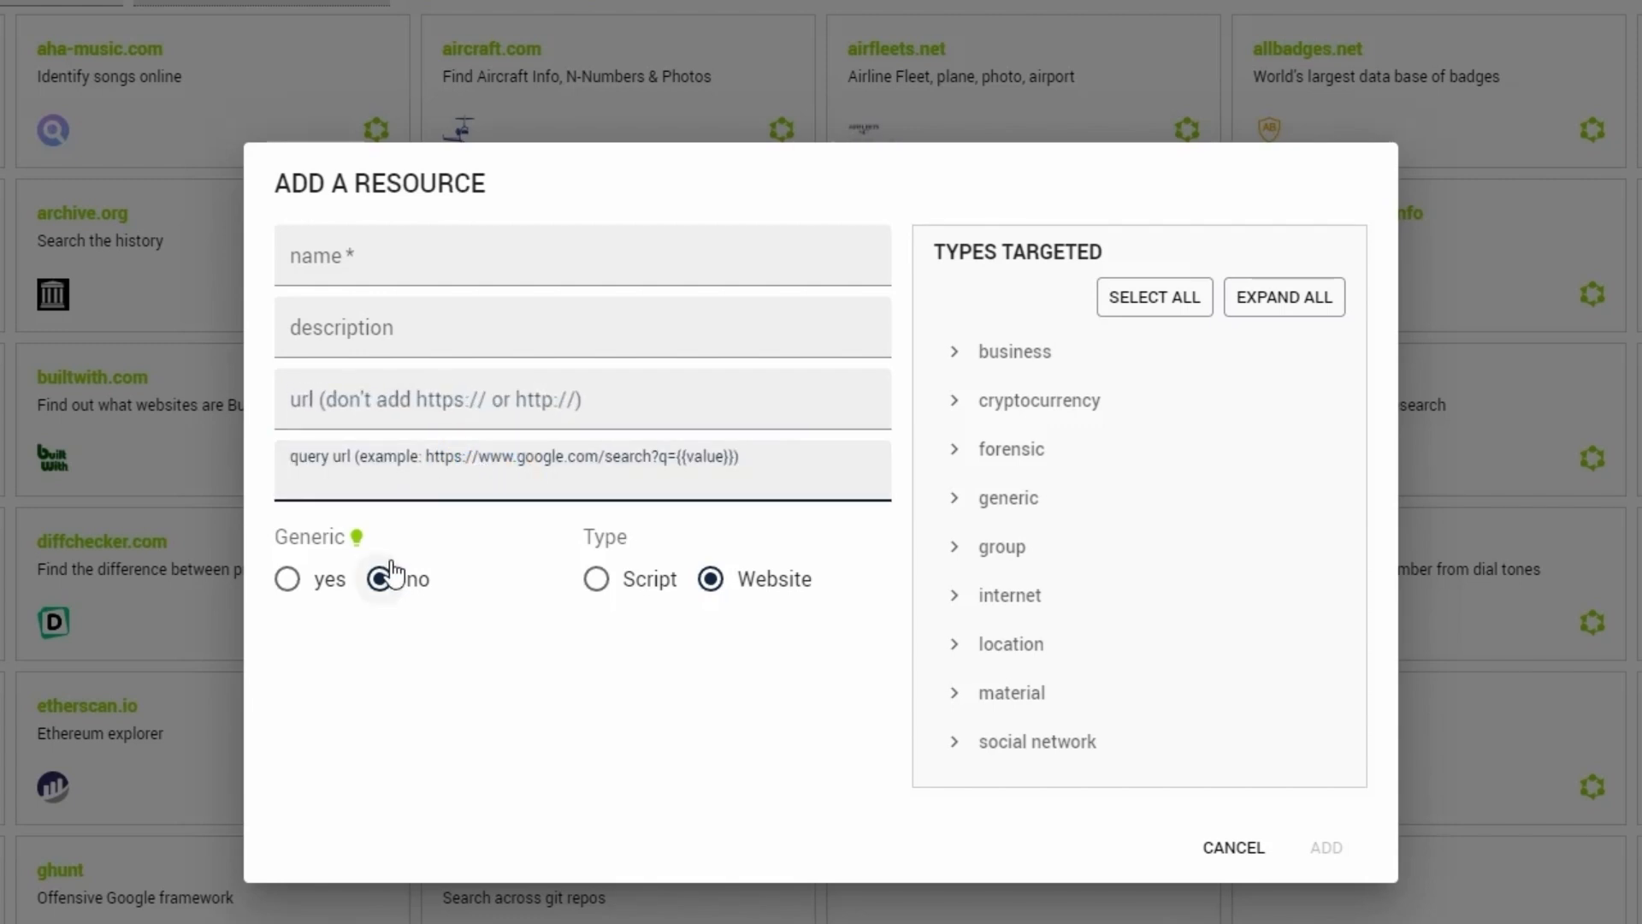
- Try the generic and script options for the new resource, and set it back to a non-generic website
{"action": "left_click", "coordinate": [295, 584]}
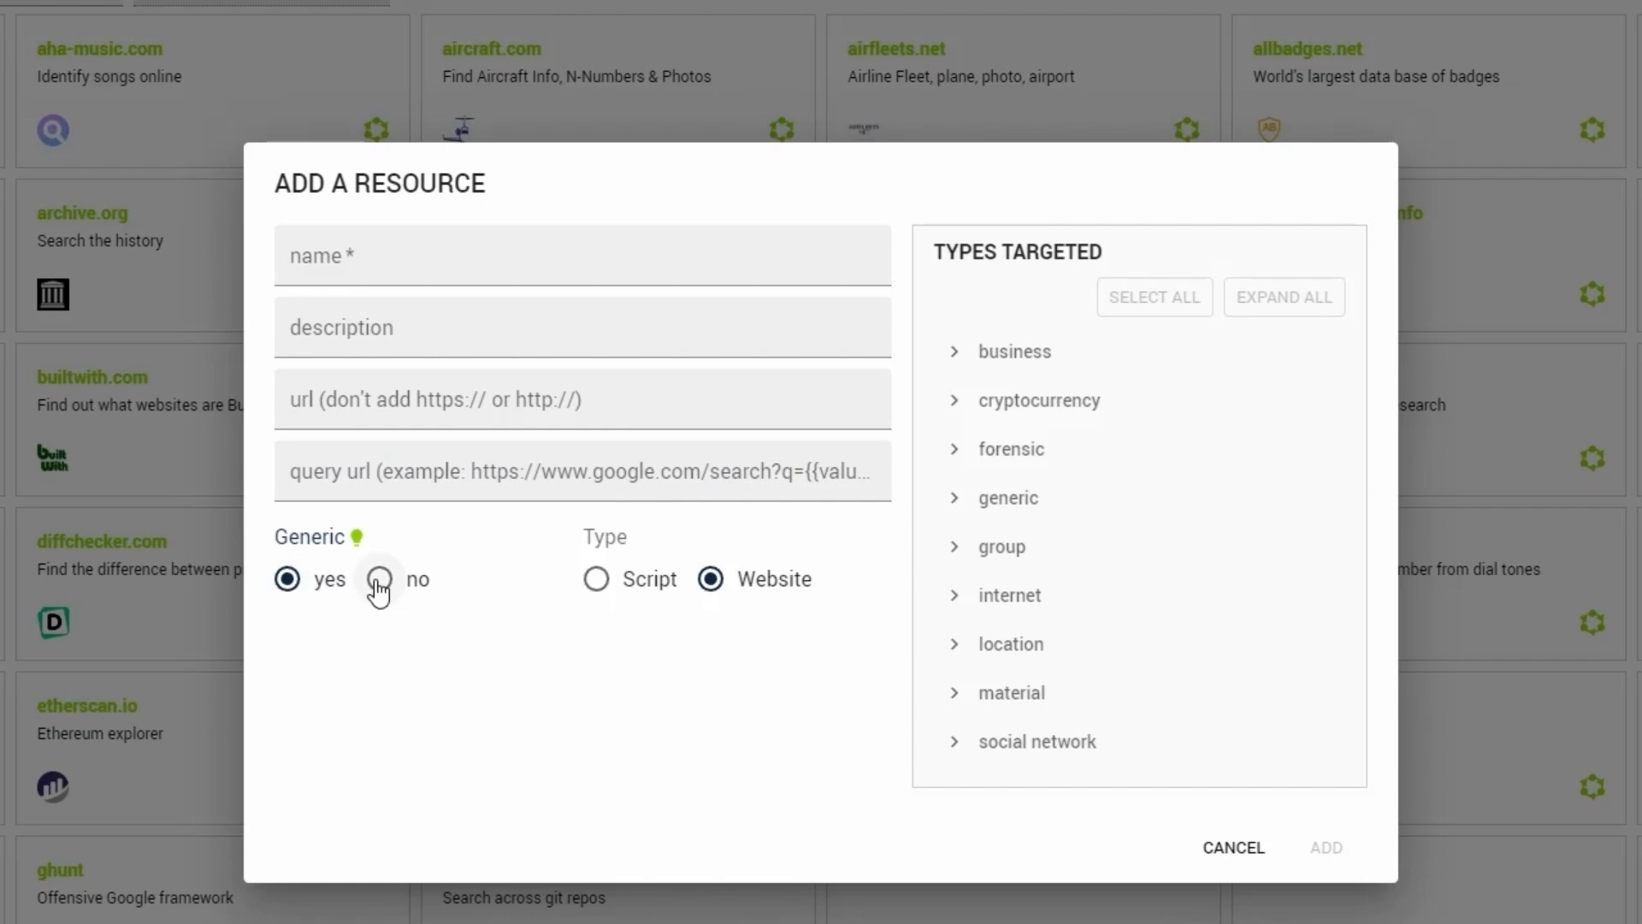
{"action": "left_click", "coordinate": [596, 589]}
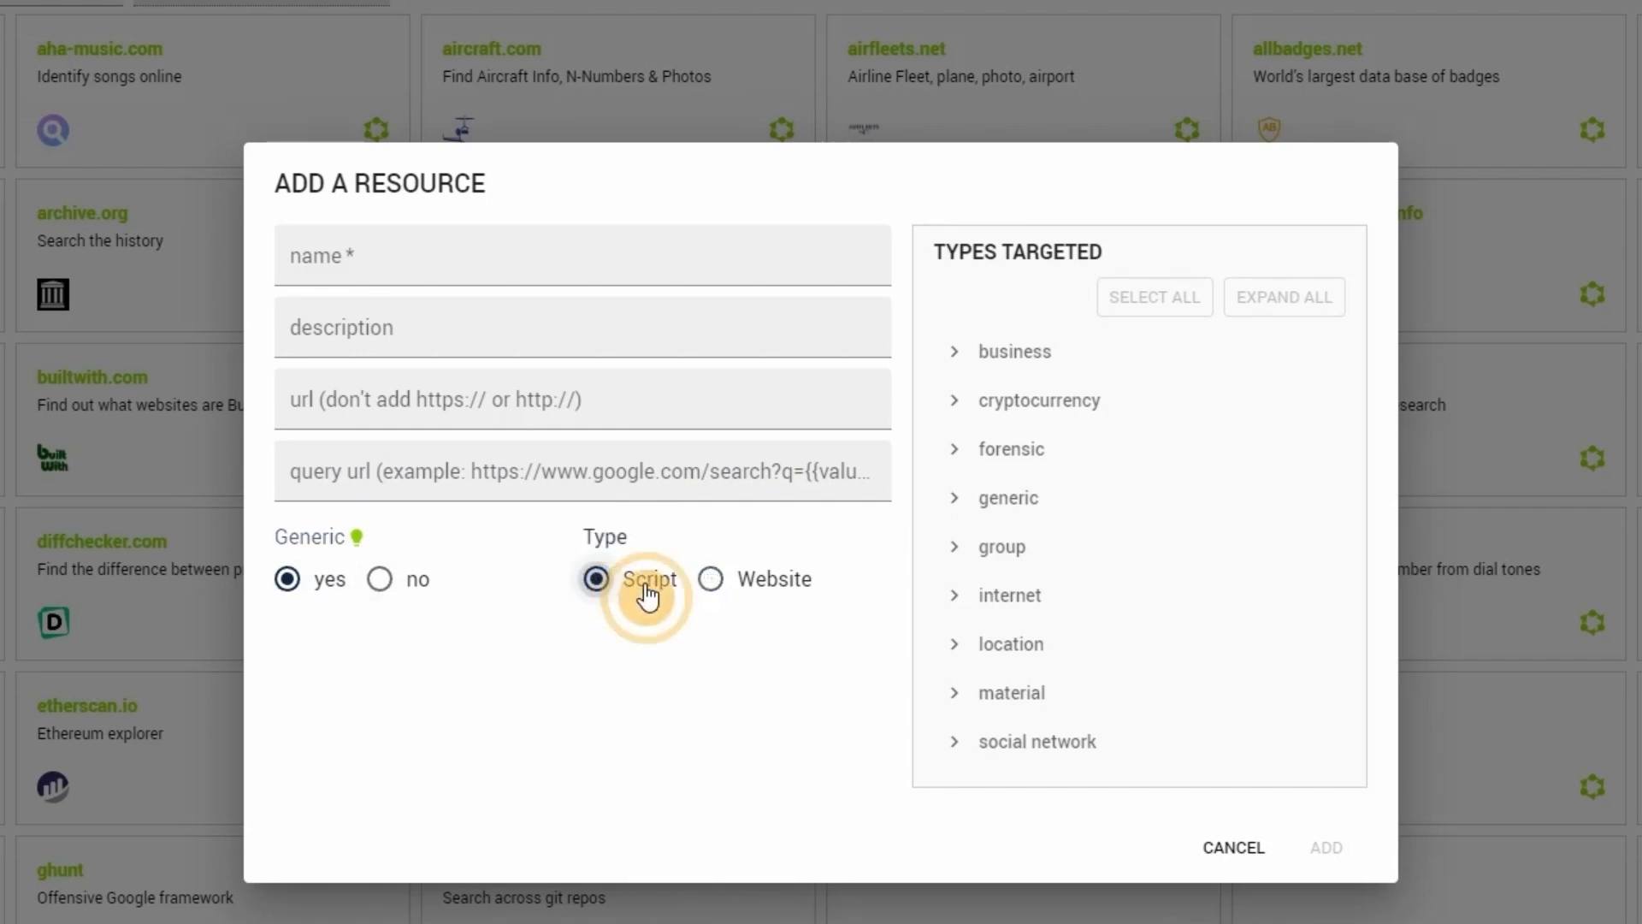
{"action": "left_click", "coordinate": [741, 596]}
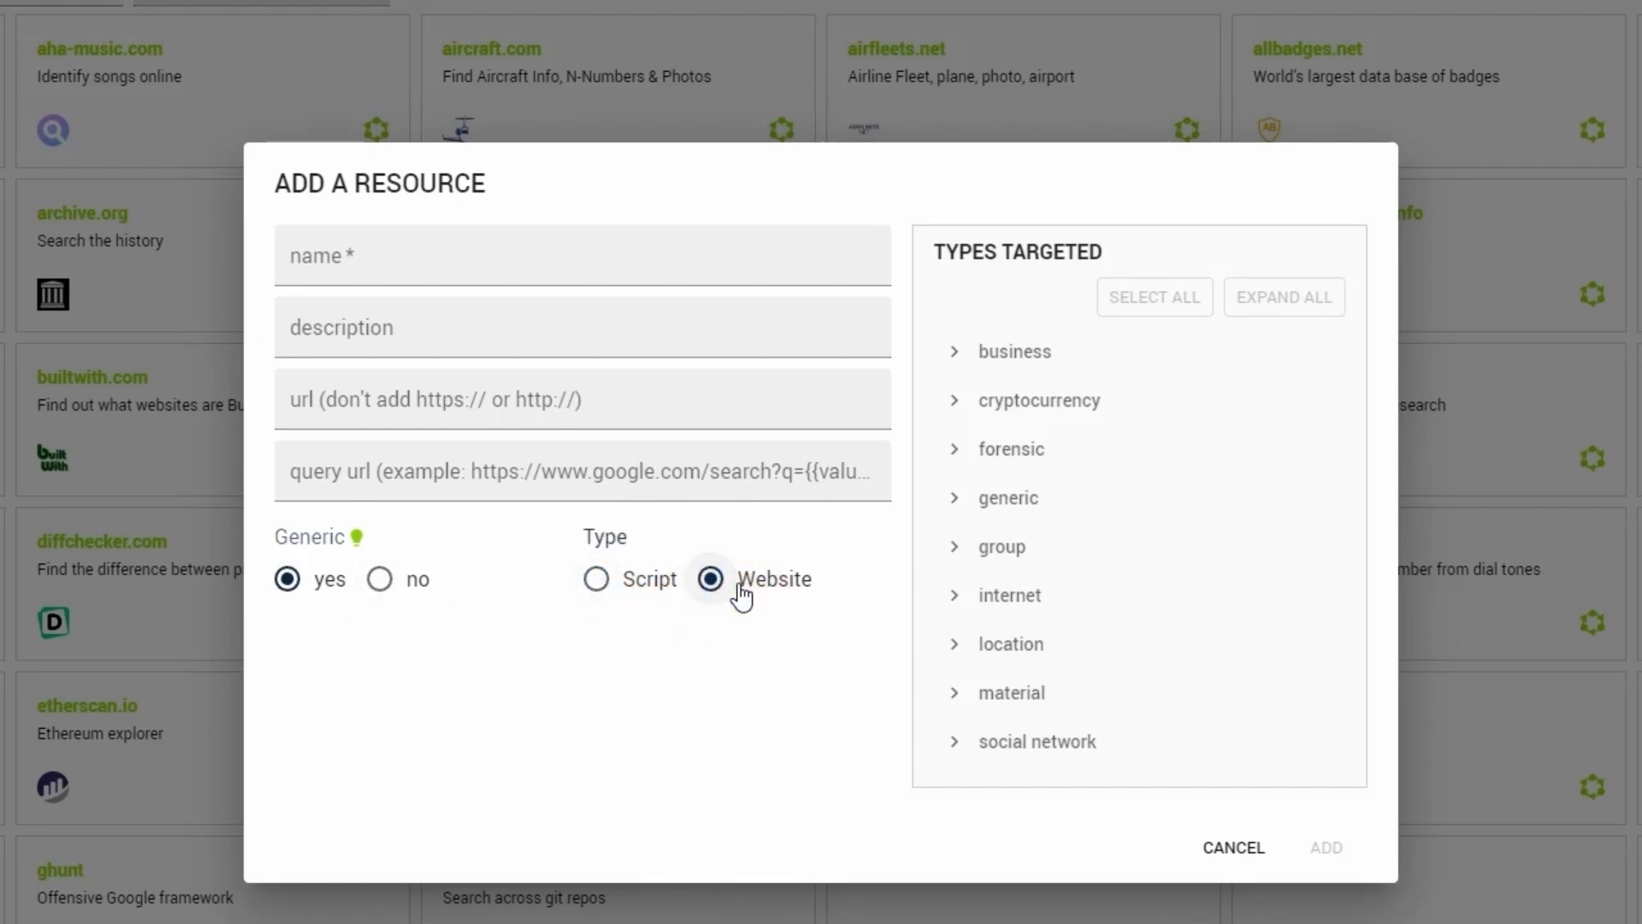
{"action": "left_click", "coordinate": [433, 579]}
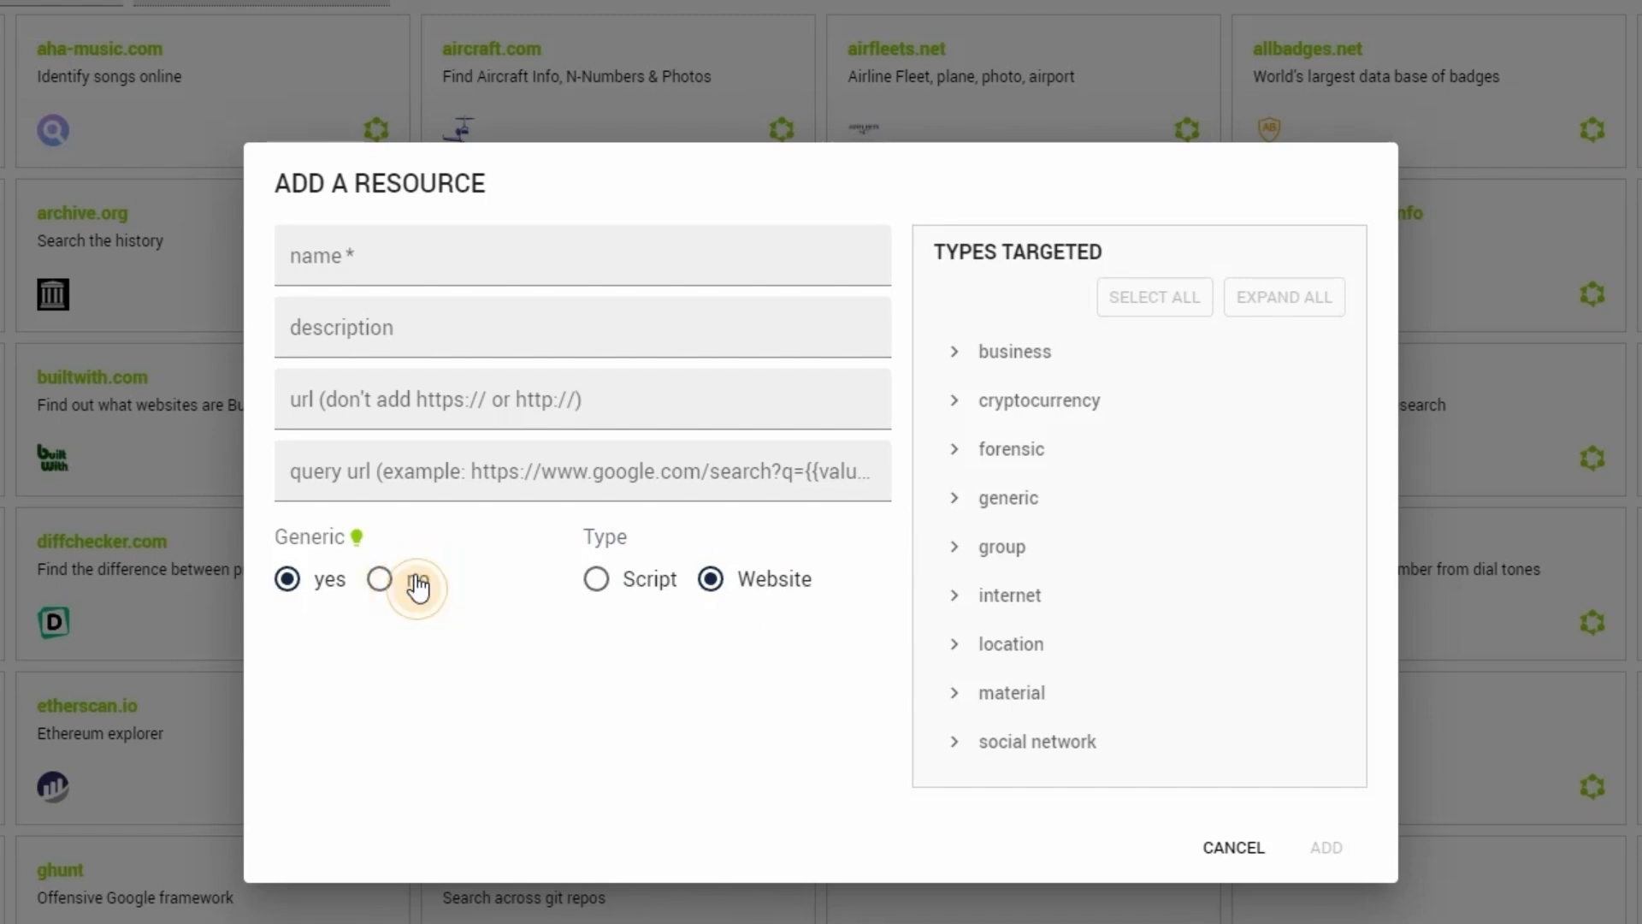
- Select email address, other and person from the generic family as the new resource's targeted types
{"action": "left_click", "coordinate": [984, 508]}
{"action": "scroll", "coordinate": [990, 506], "scroll_direction": "down", "scroll_amount": 3}
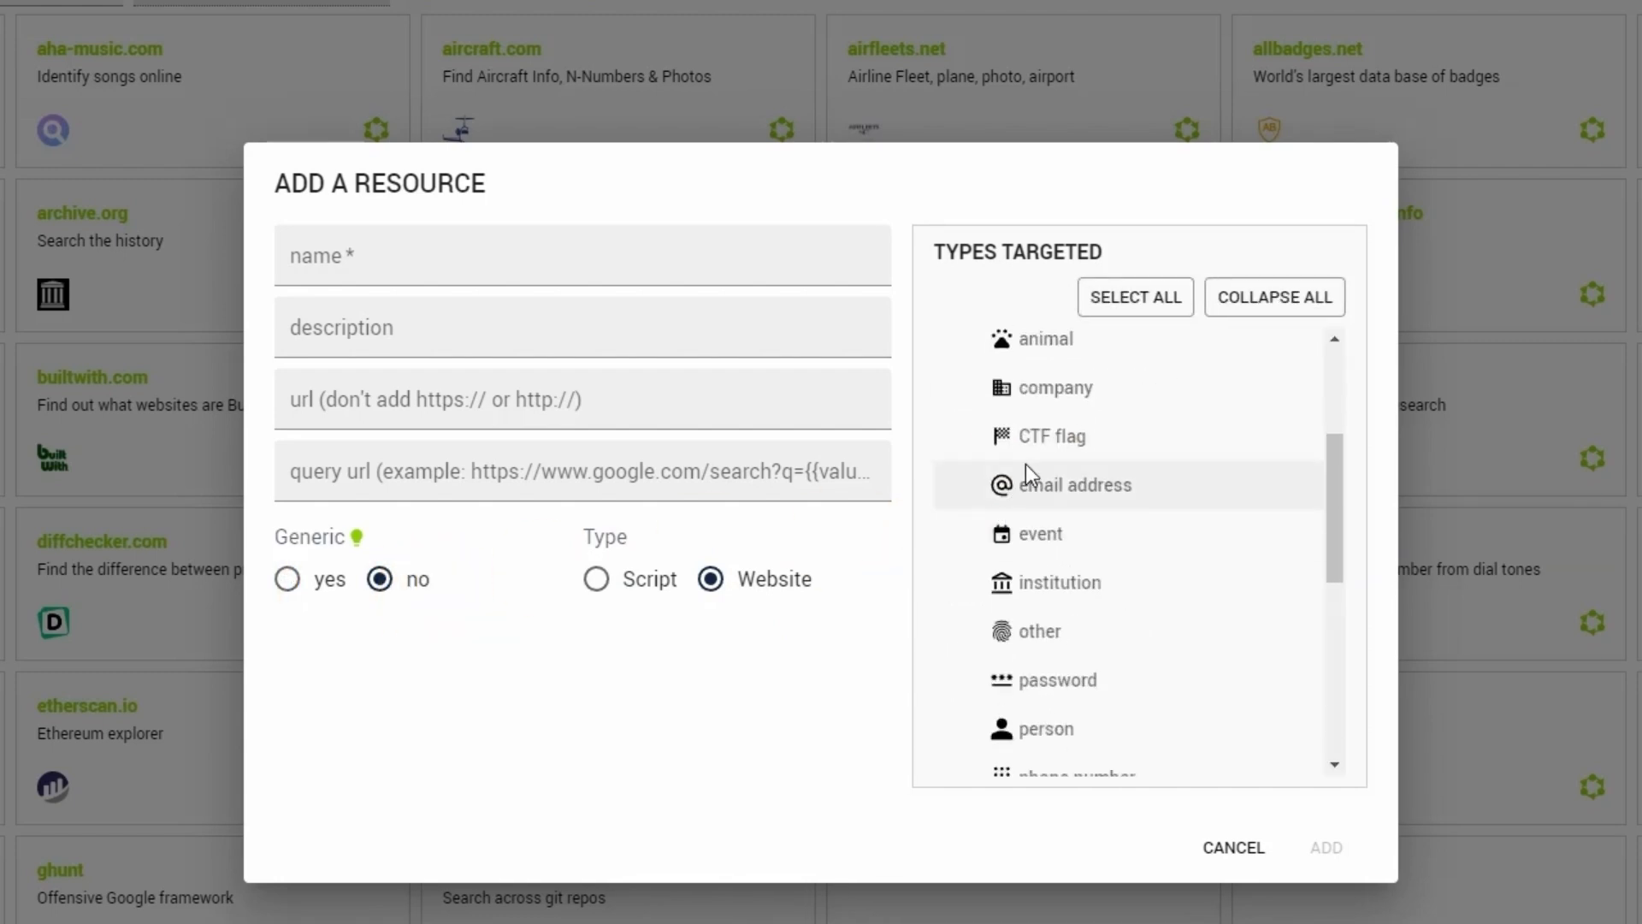
{"action": "left_click", "coordinate": [1031, 483]}
{"action": "left_click", "coordinate": [1041, 627]}
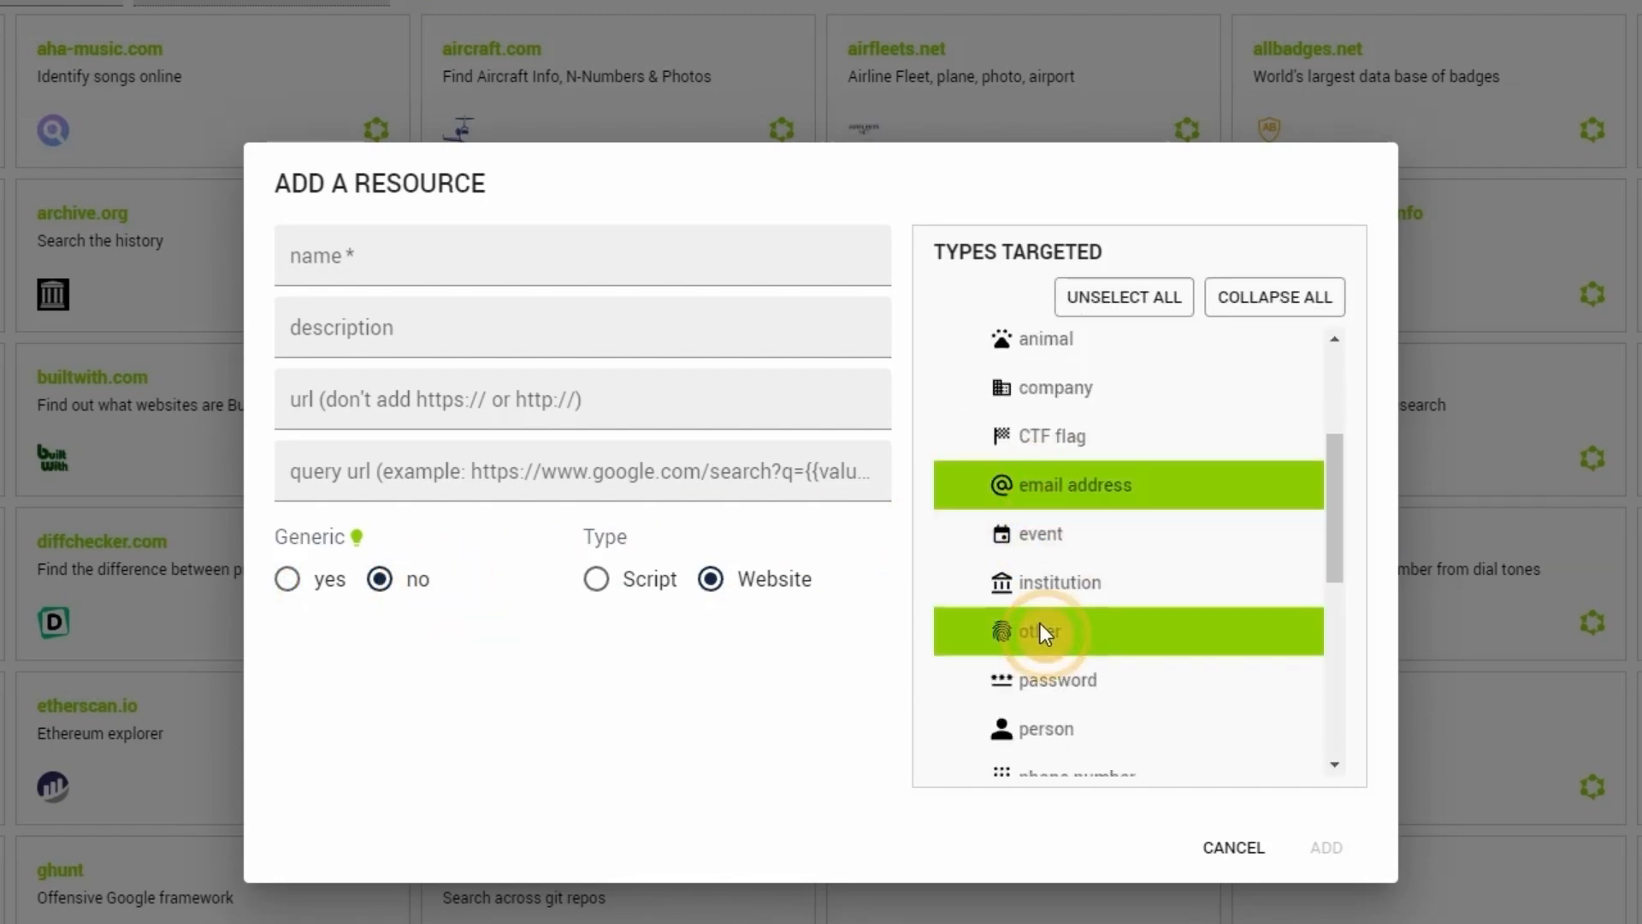
{"action": "left_click", "coordinate": [1046, 727]}
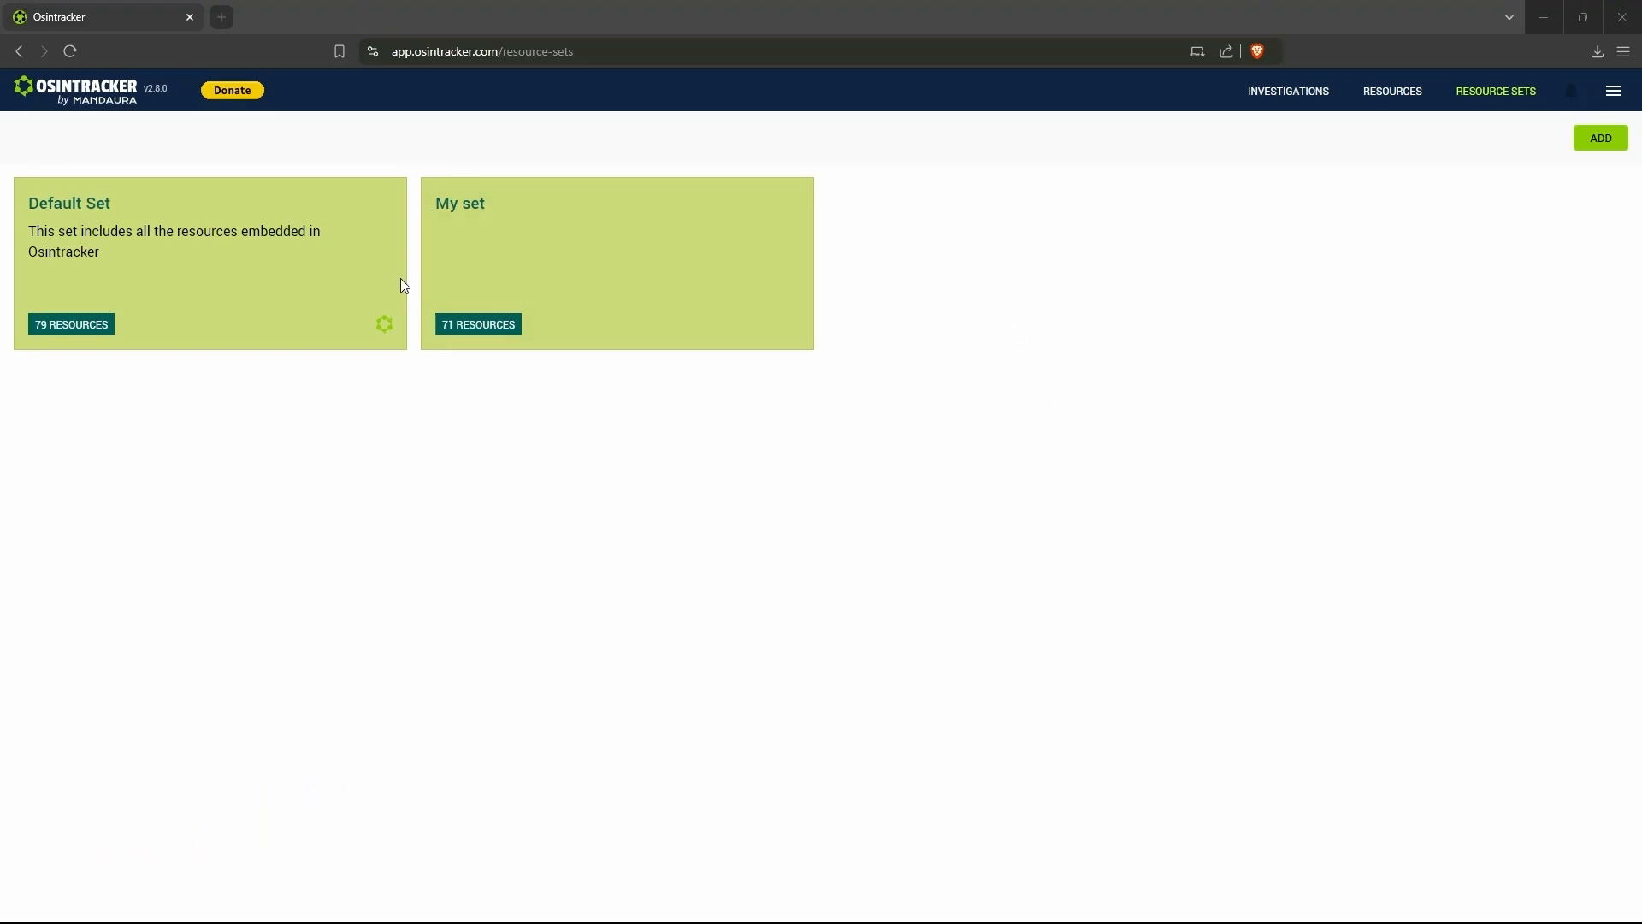
- Open the resource set "My set" and look at the resources it includes
{"action": "left_click", "coordinate": [457, 282]}
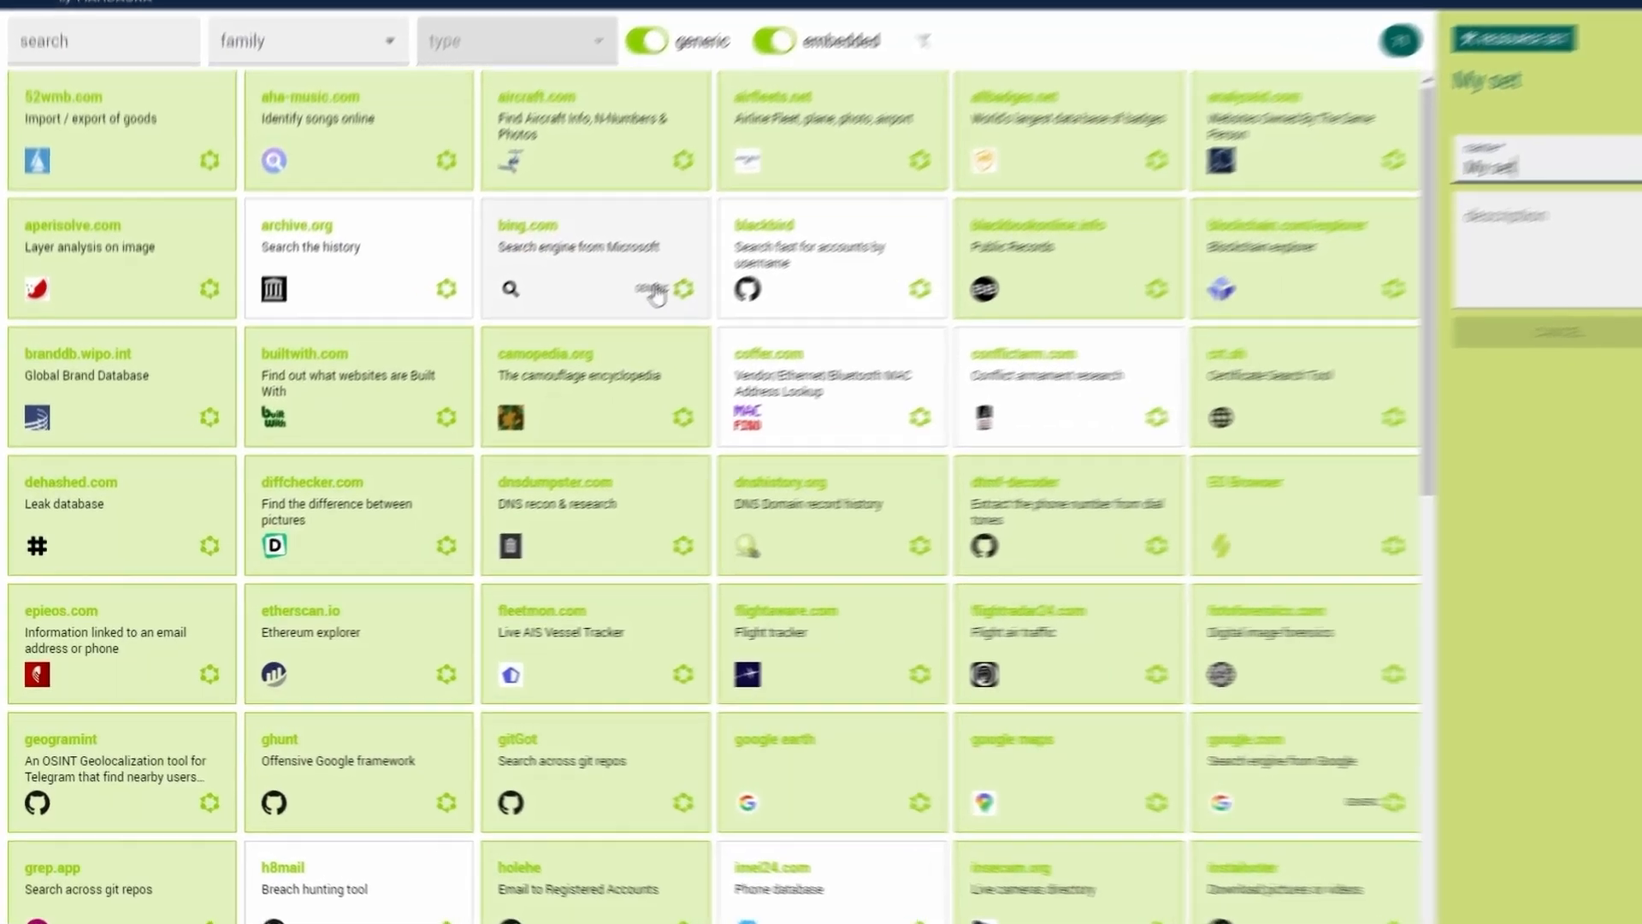
{"action": "scroll", "coordinate": [567, 354], "scroll_direction": "down", "scroll_amount": 5}
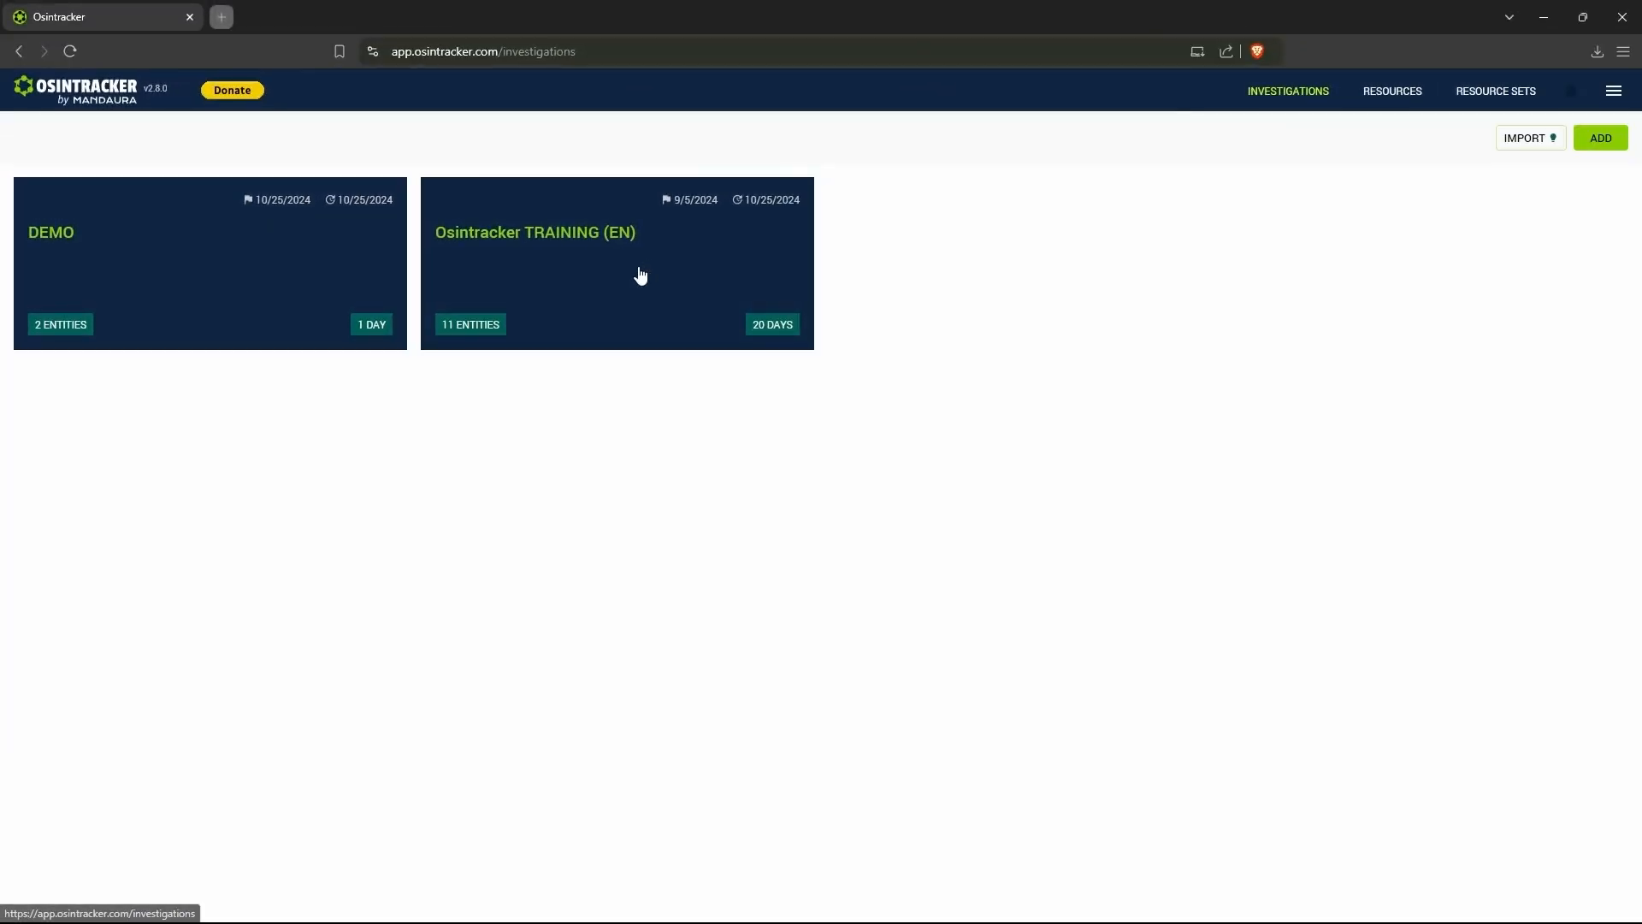
- Start a new investigation to view the resource sets it can use, and cancel without creating it
{"action": "left_click", "coordinate": [1601, 138]}
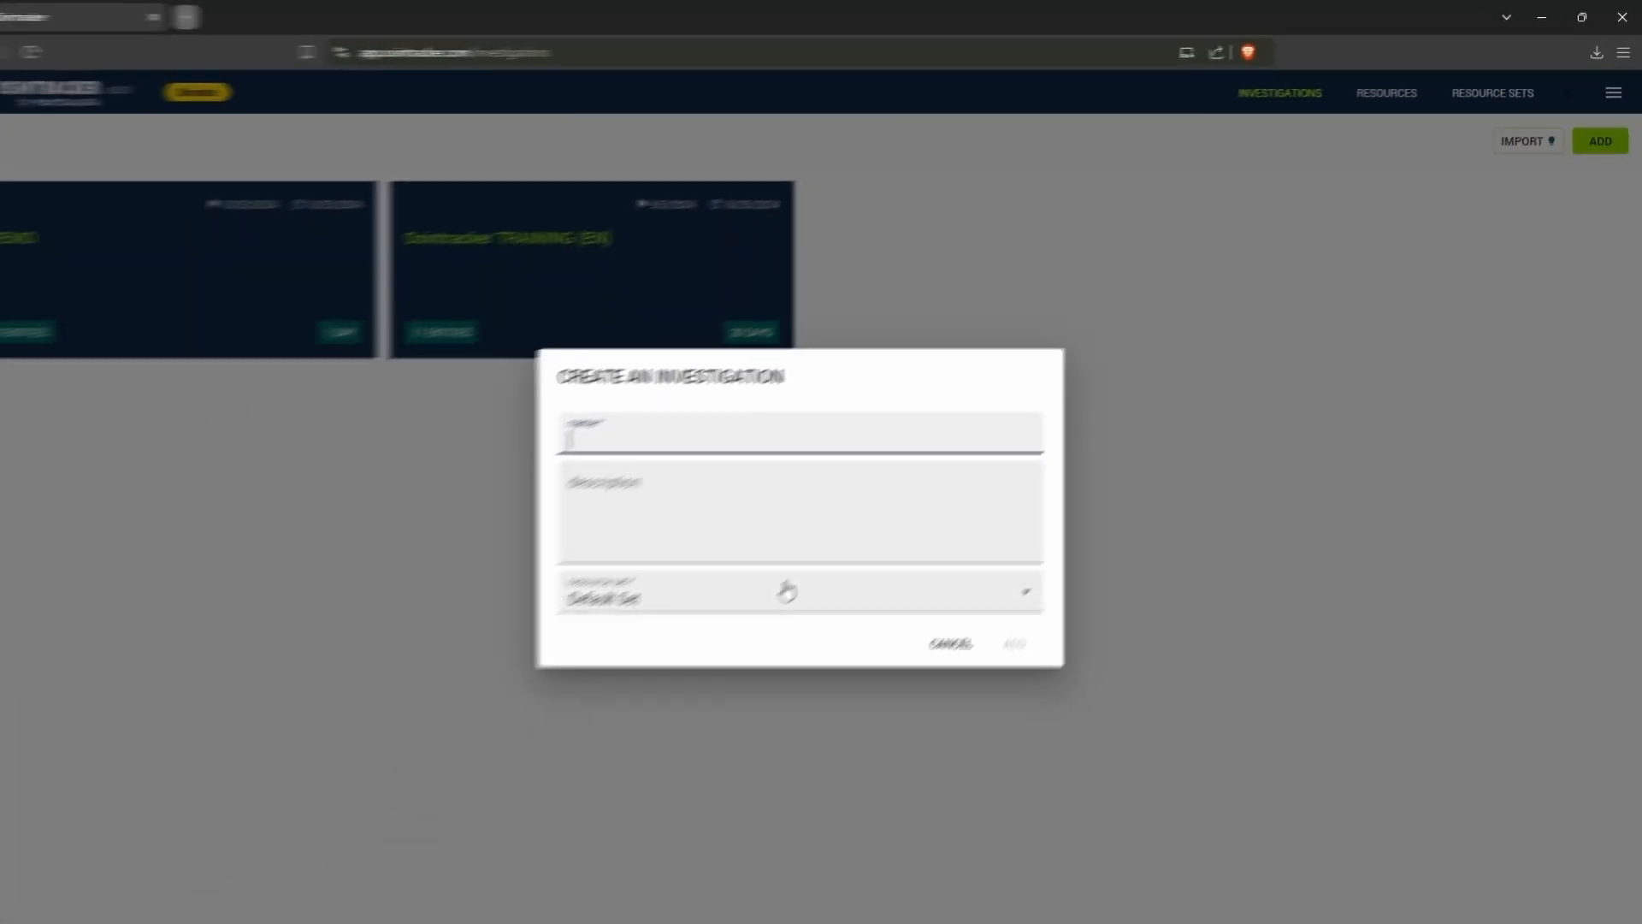
{"action": "left_click", "coordinate": [786, 590]}
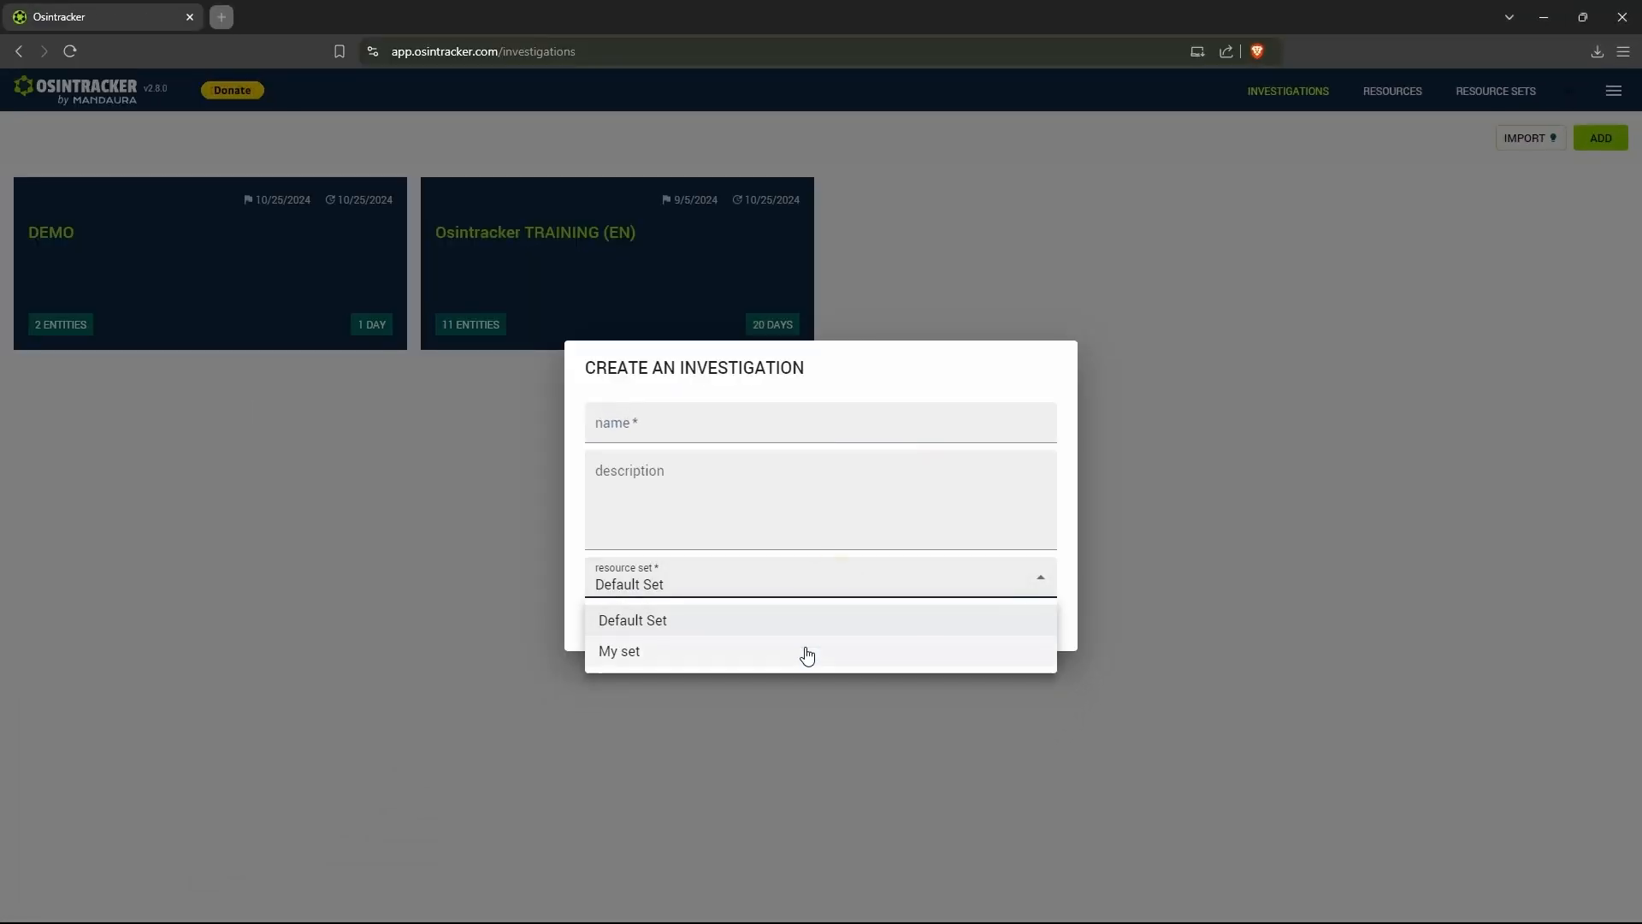
{"action": "left_click", "coordinate": [978, 623]}
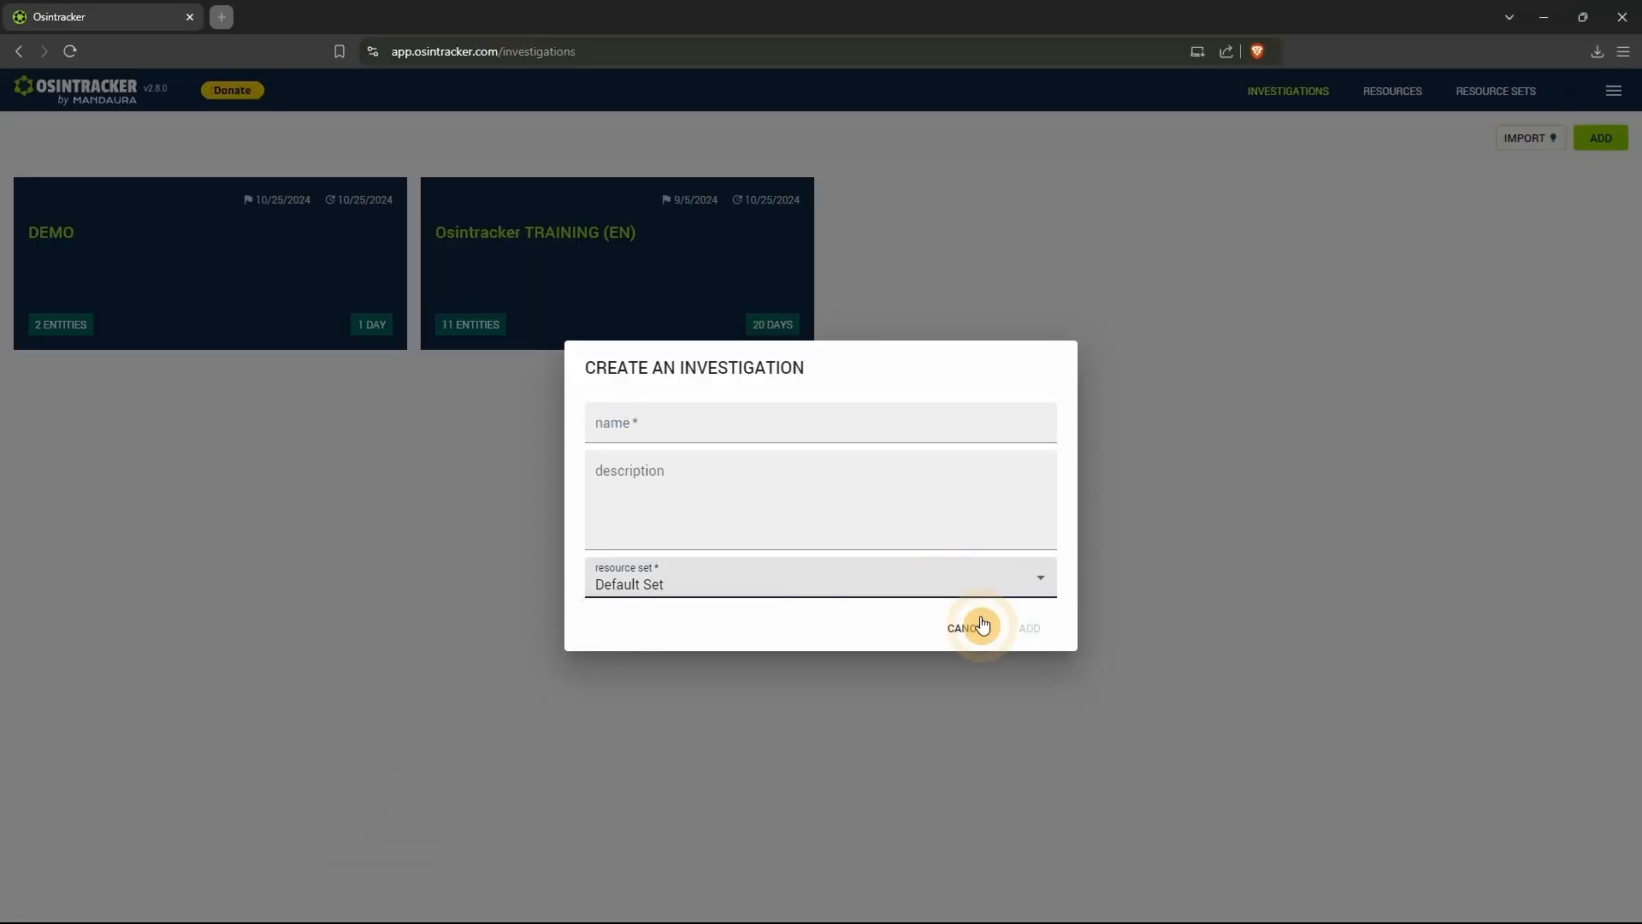
{"action": "left_click", "coordinate": [979, 623]}
- Reopen "My set", look through its whole resource list, and return to the overview of resource sets
{"action": "left_click", "coordinate": [1516, 97]}
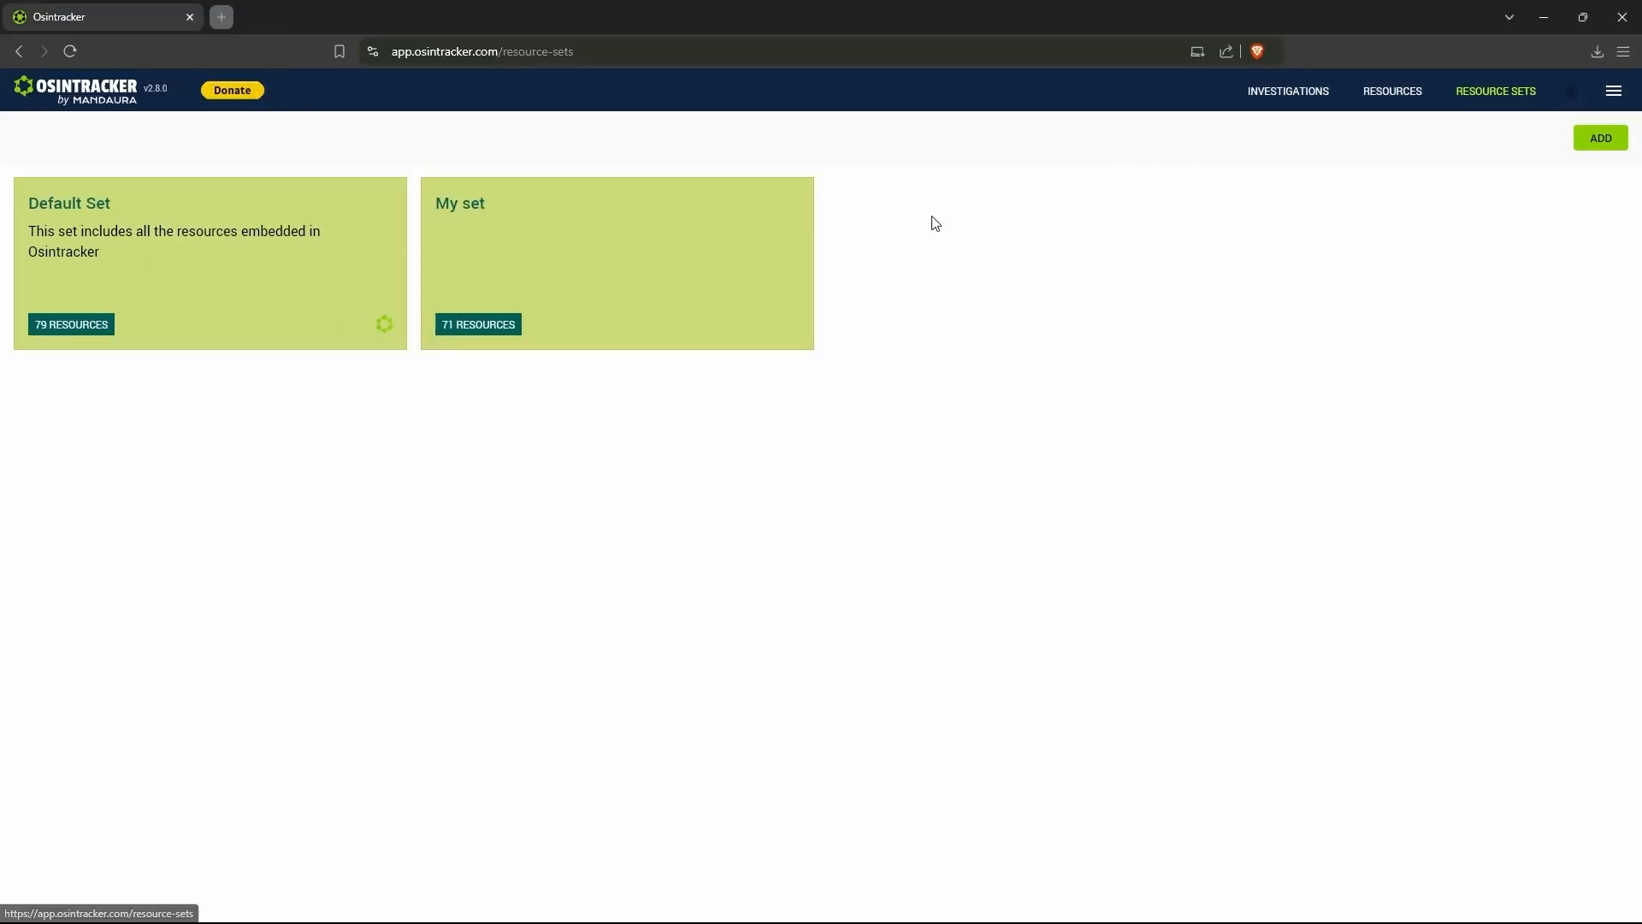
{"action": "left_click", "coordinate": [805, 267]}
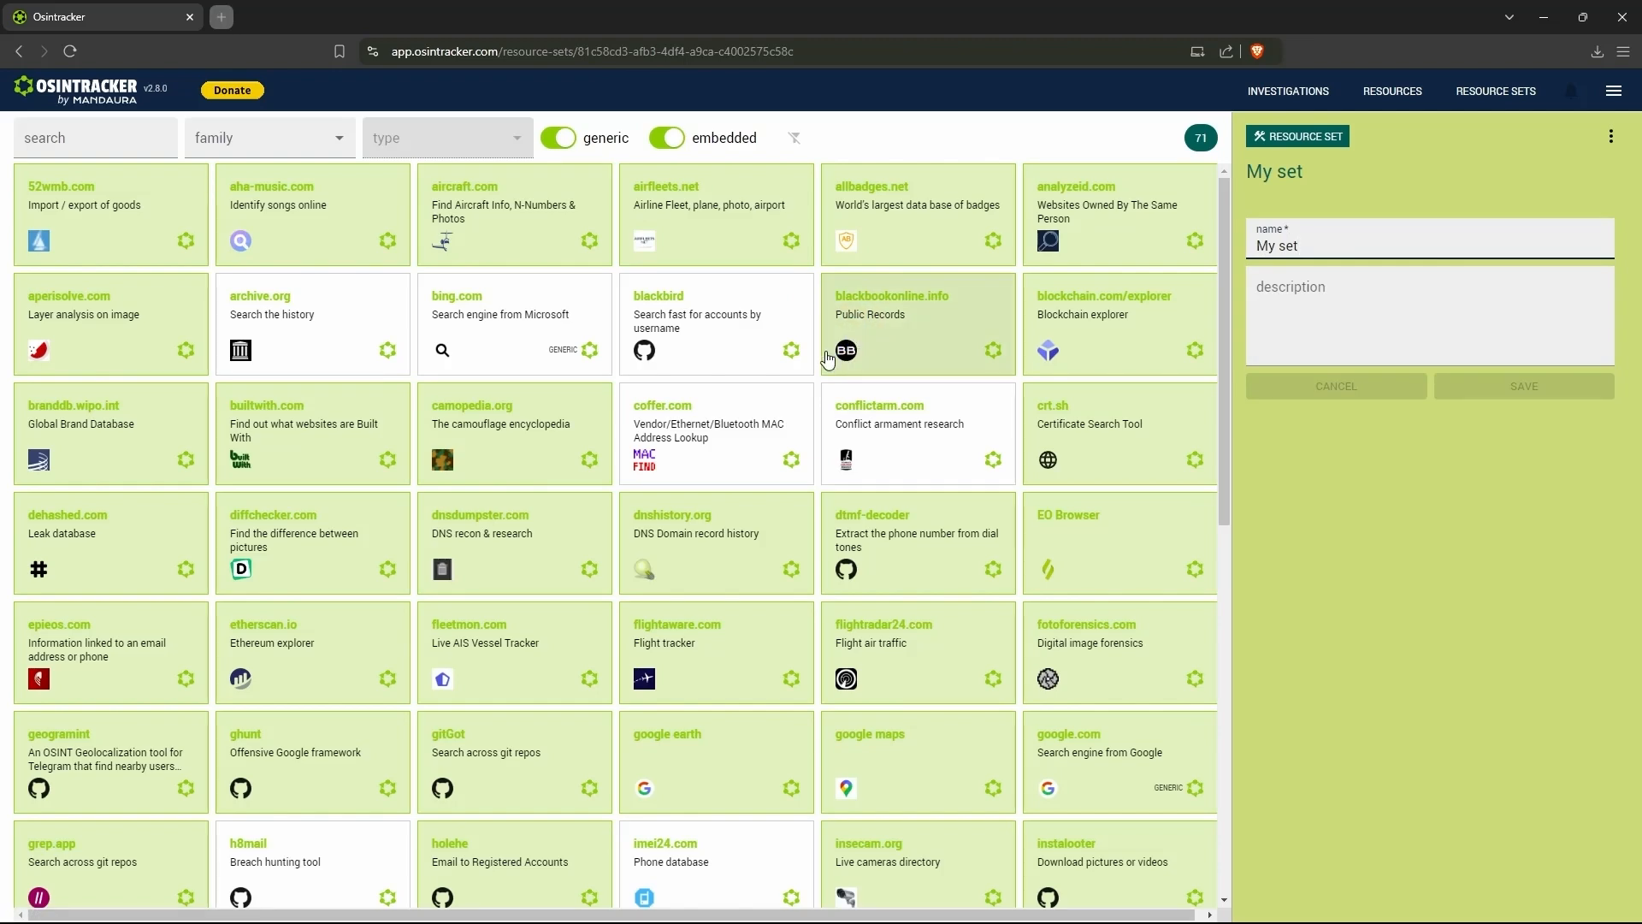
{"action": "scroll", "coordinate": [844, 359], "scroll_direction": "down", "scroll_amount": 2}
{"action": "scroll", "coordinate": [843, 394], "scroll_direction": "down", "scroll_amount": 4}
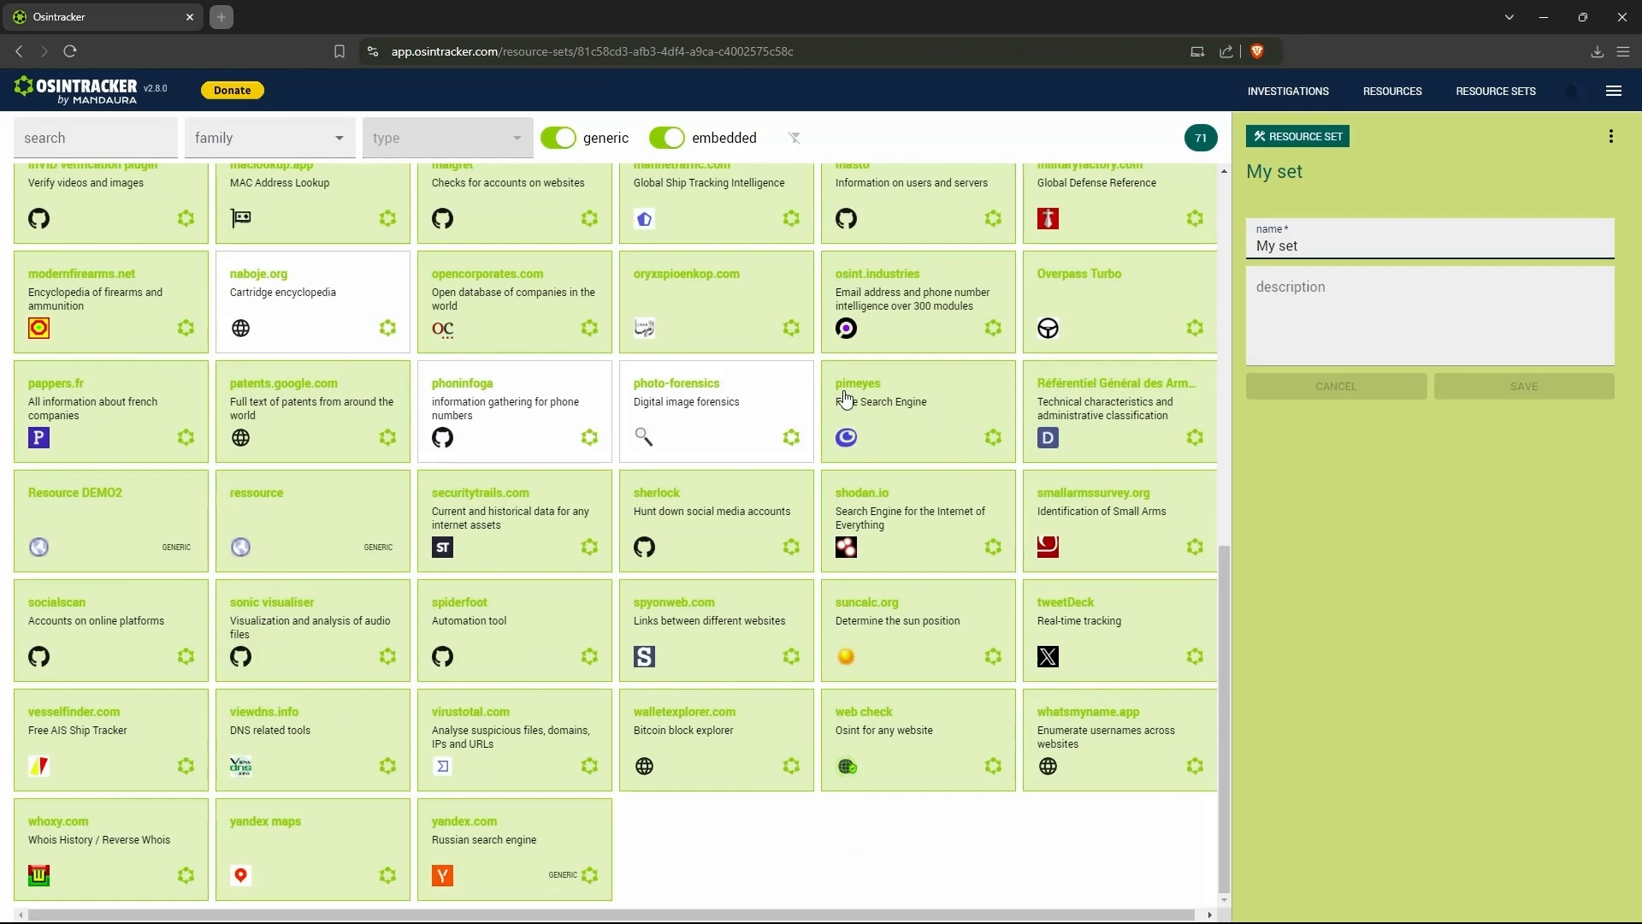
{"action": "scroll", "coordinate": [845, 398], "scroll_direction": "up", "scroll_amount": 8}
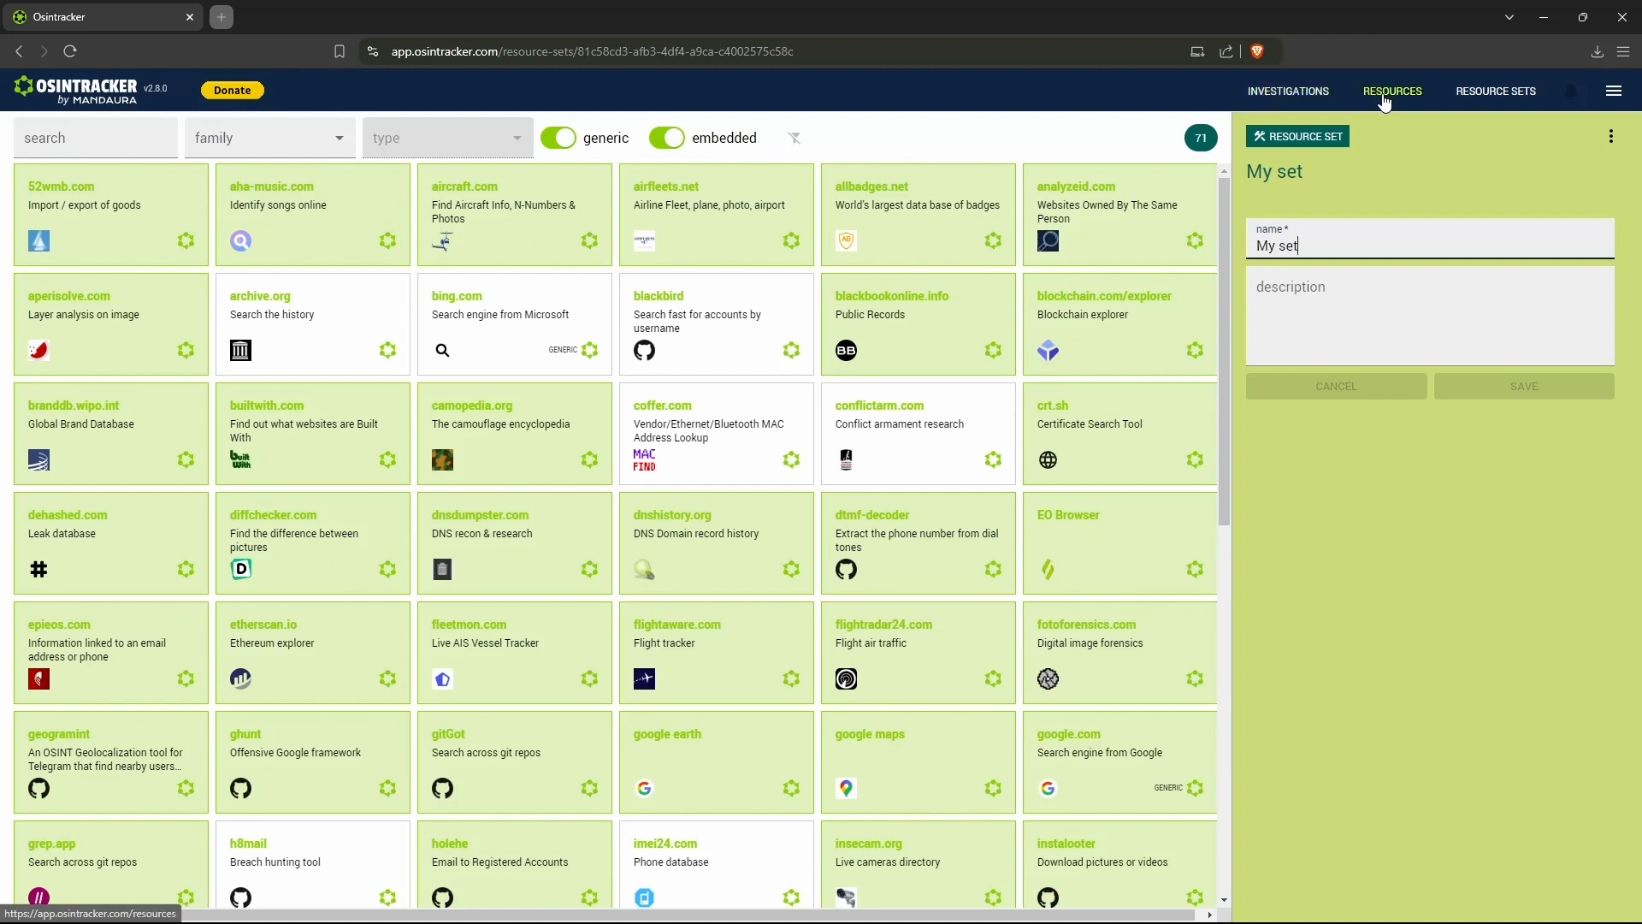
{"action": "left_click", "coordinate": [1493, 101]}
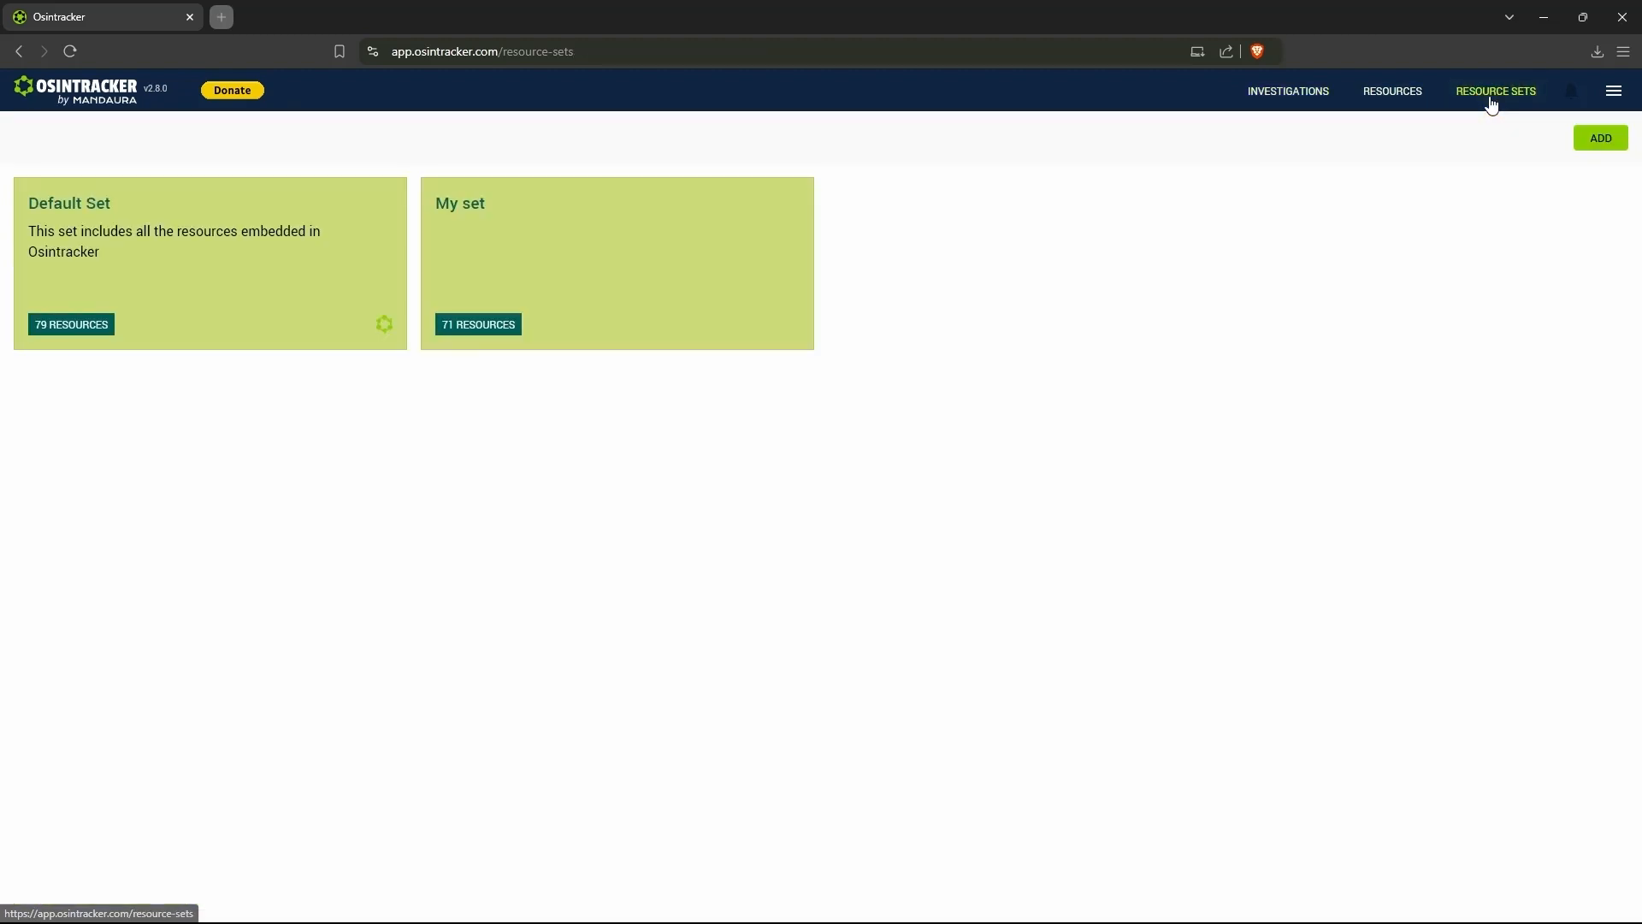
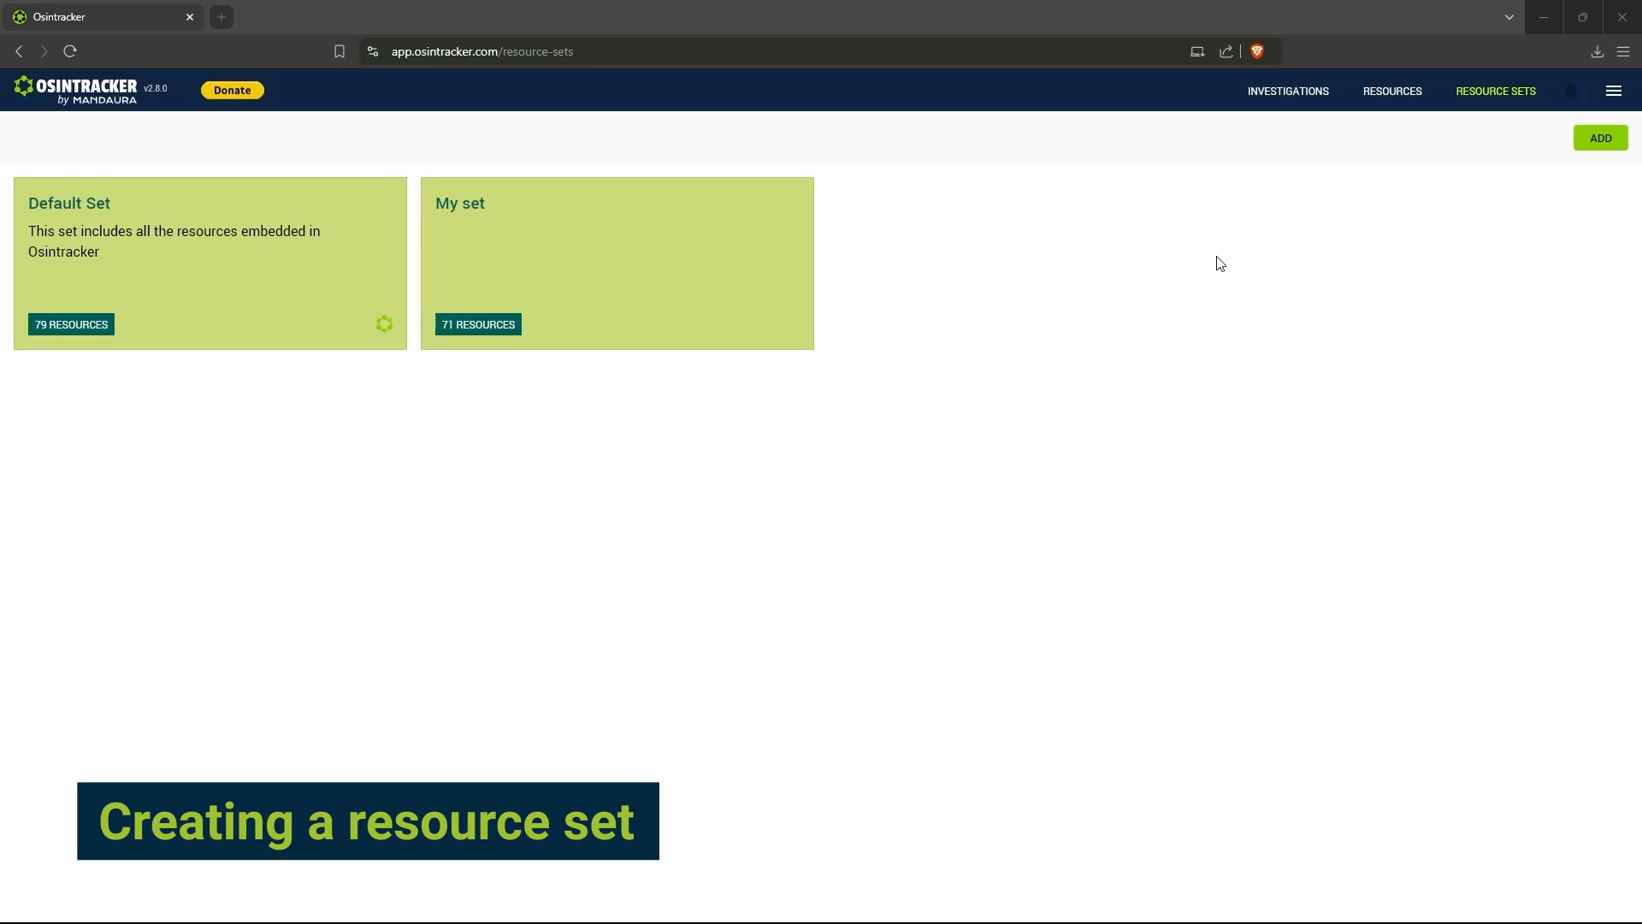
- Create a resource set named "New set 2" and open it
{"action": "left_click", "coordinate": [1602, 144]}
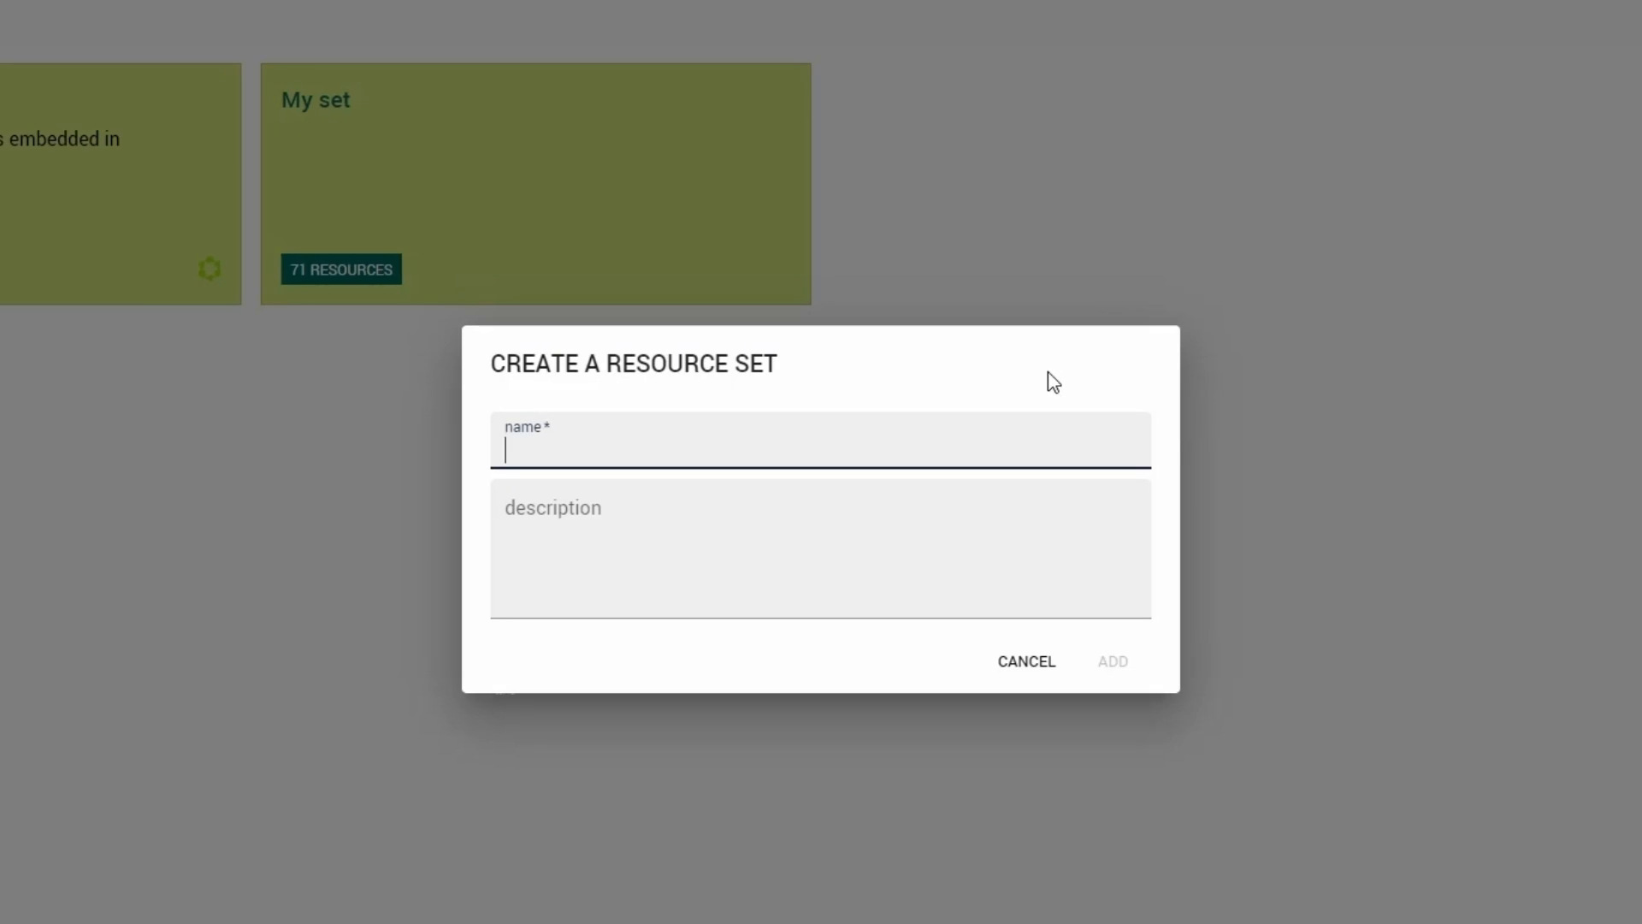
{"action": "type", "text": "New set 2"}
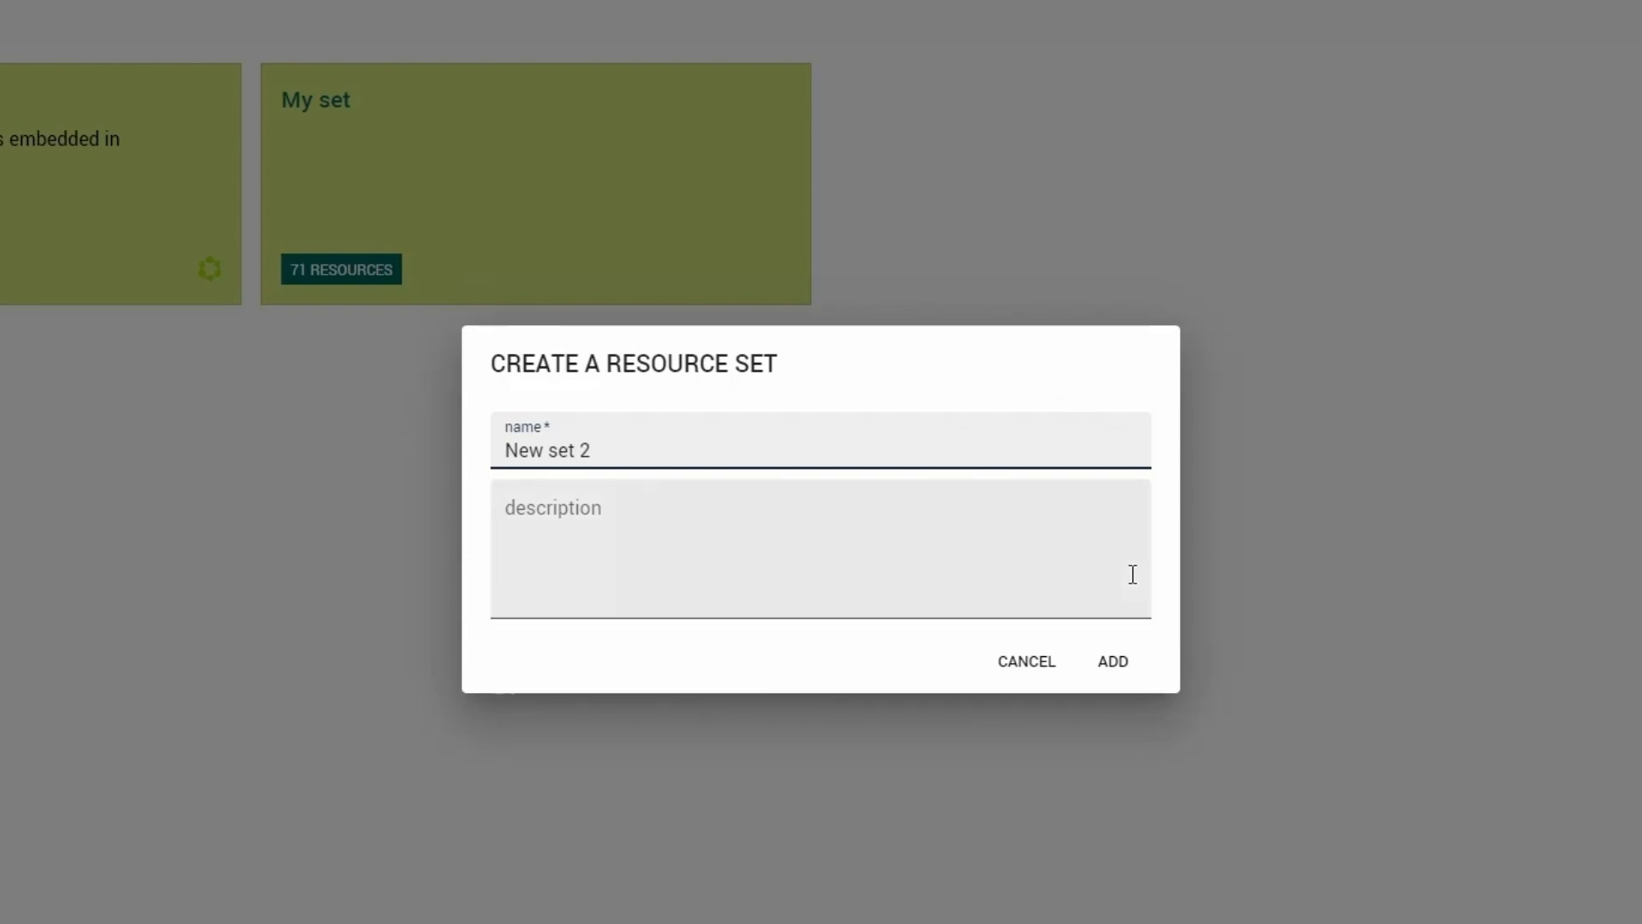
{"action": "left_click", "coordinate": [1112, 663]}
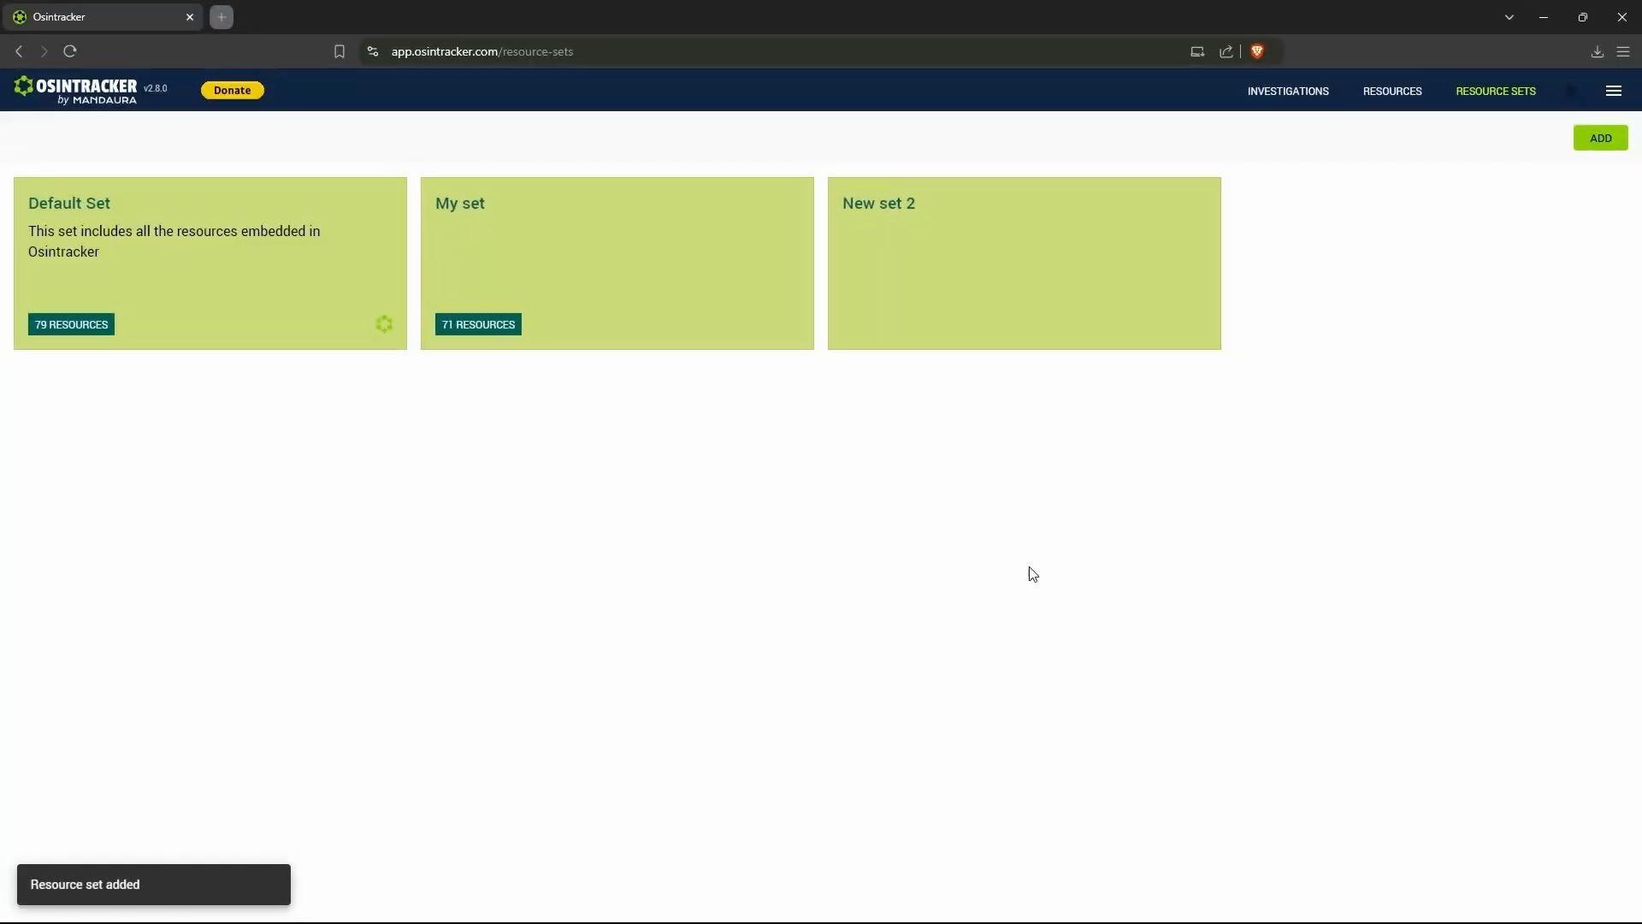
{"action": "left_click", "coordinate": [947, 307]}
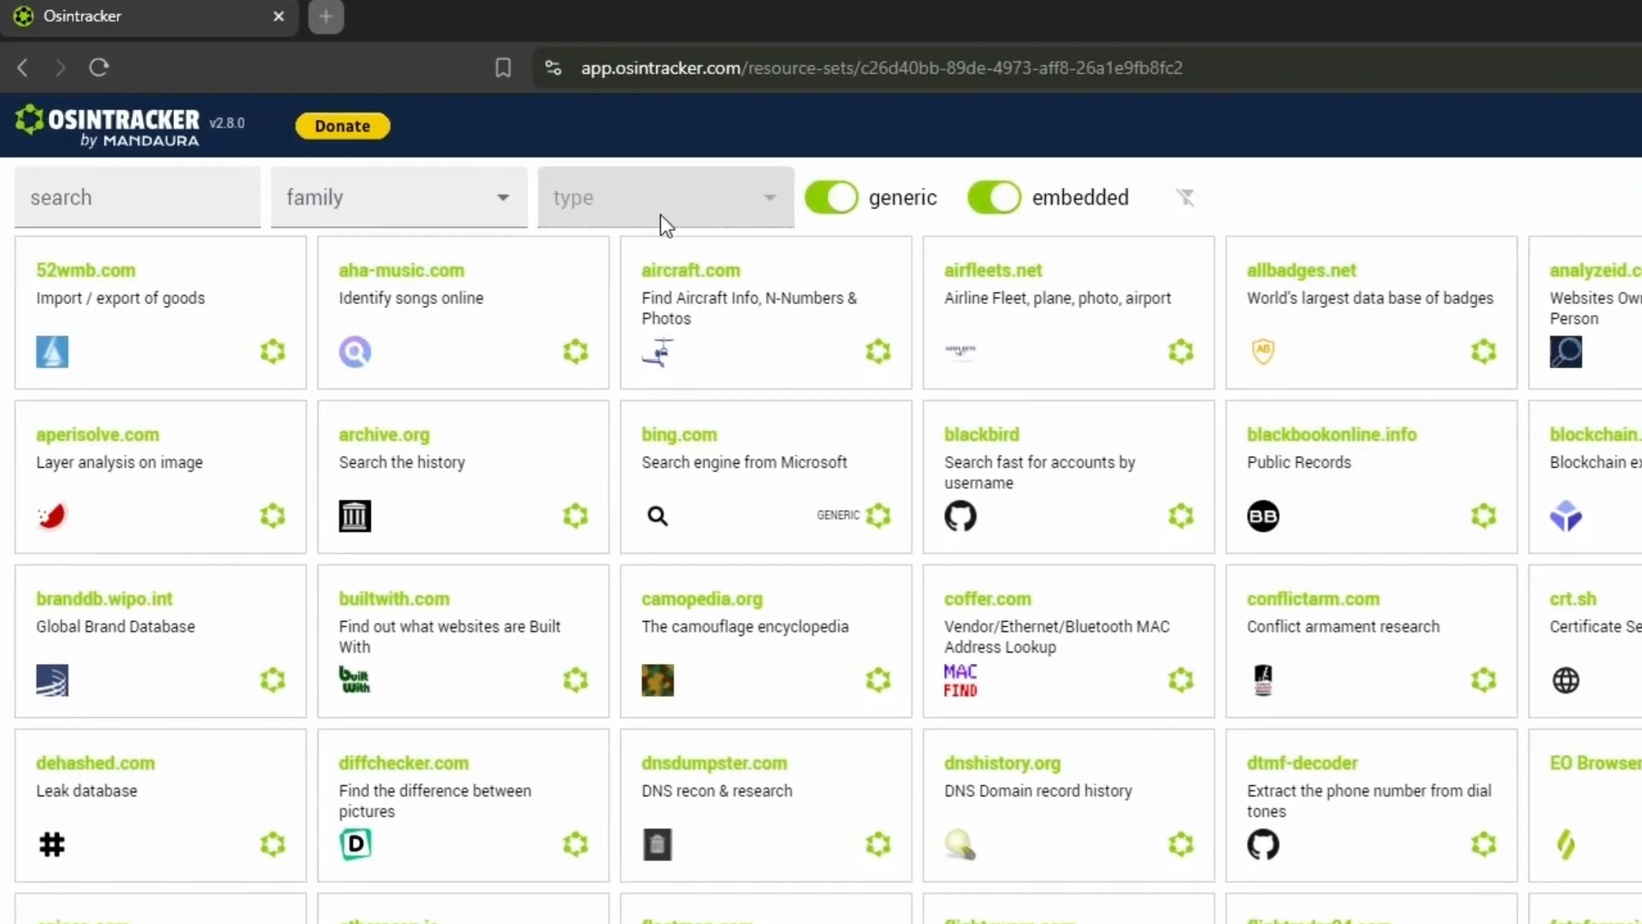
- Switch the generic and embedded resource filters off and back on to check what each one shows
{"action": "left_click", "coordinate": [834, 215]}
{"action": "left_click", "coordinate": [836, 219]}
{"action": "left_click", "coordinate": [996, 204]}
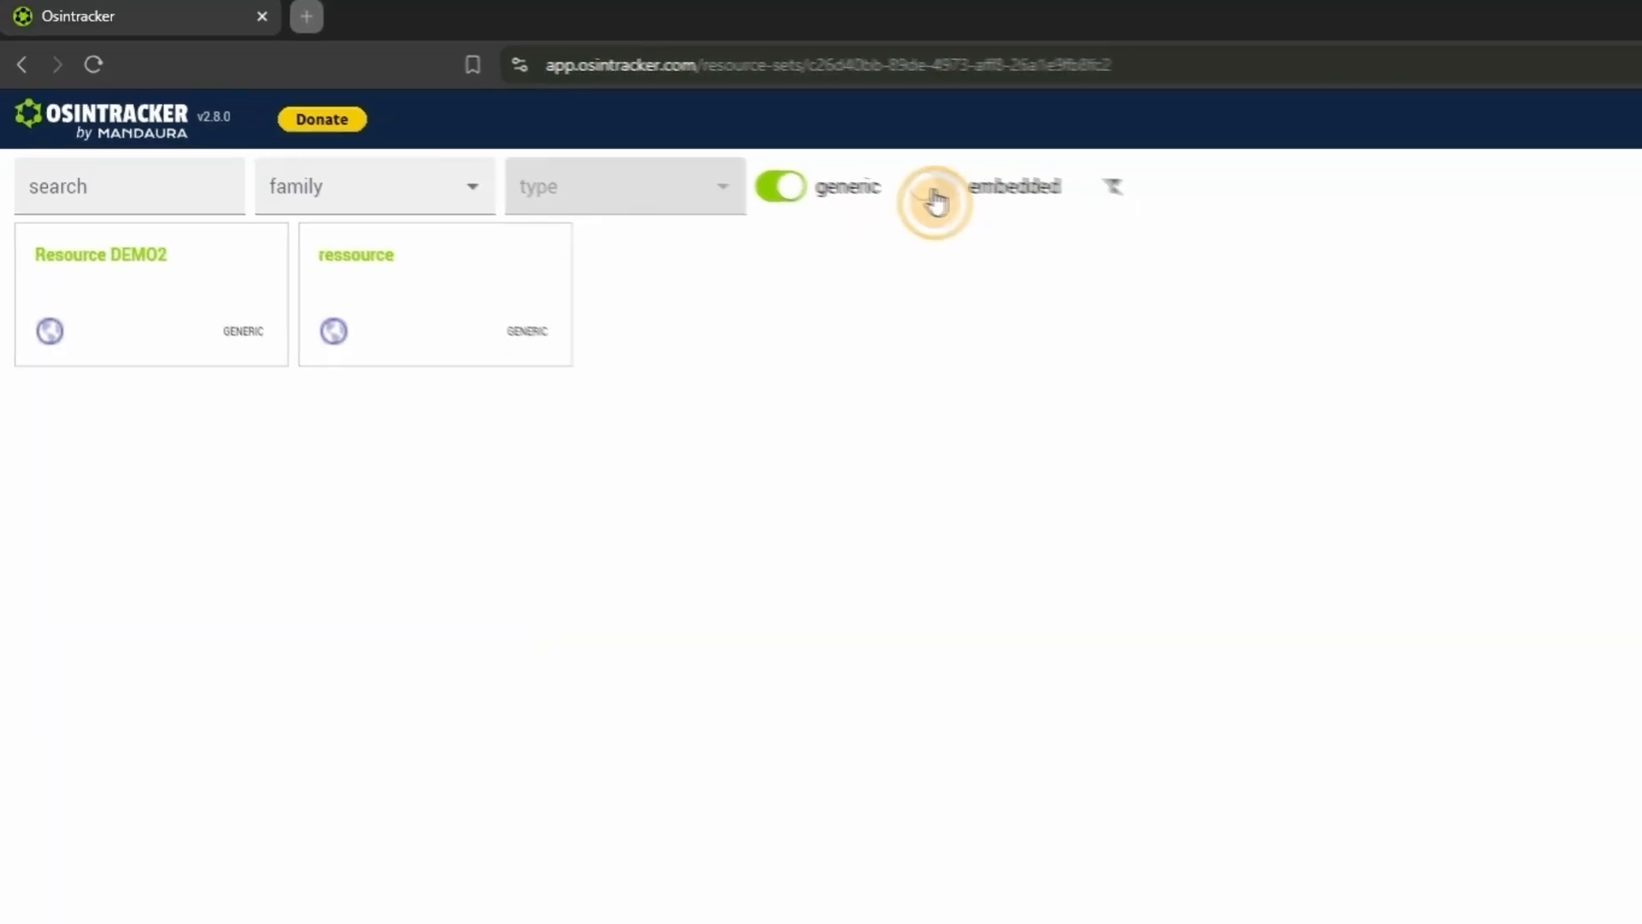
{"action": "left_click", "coordinate": [936, 201]}
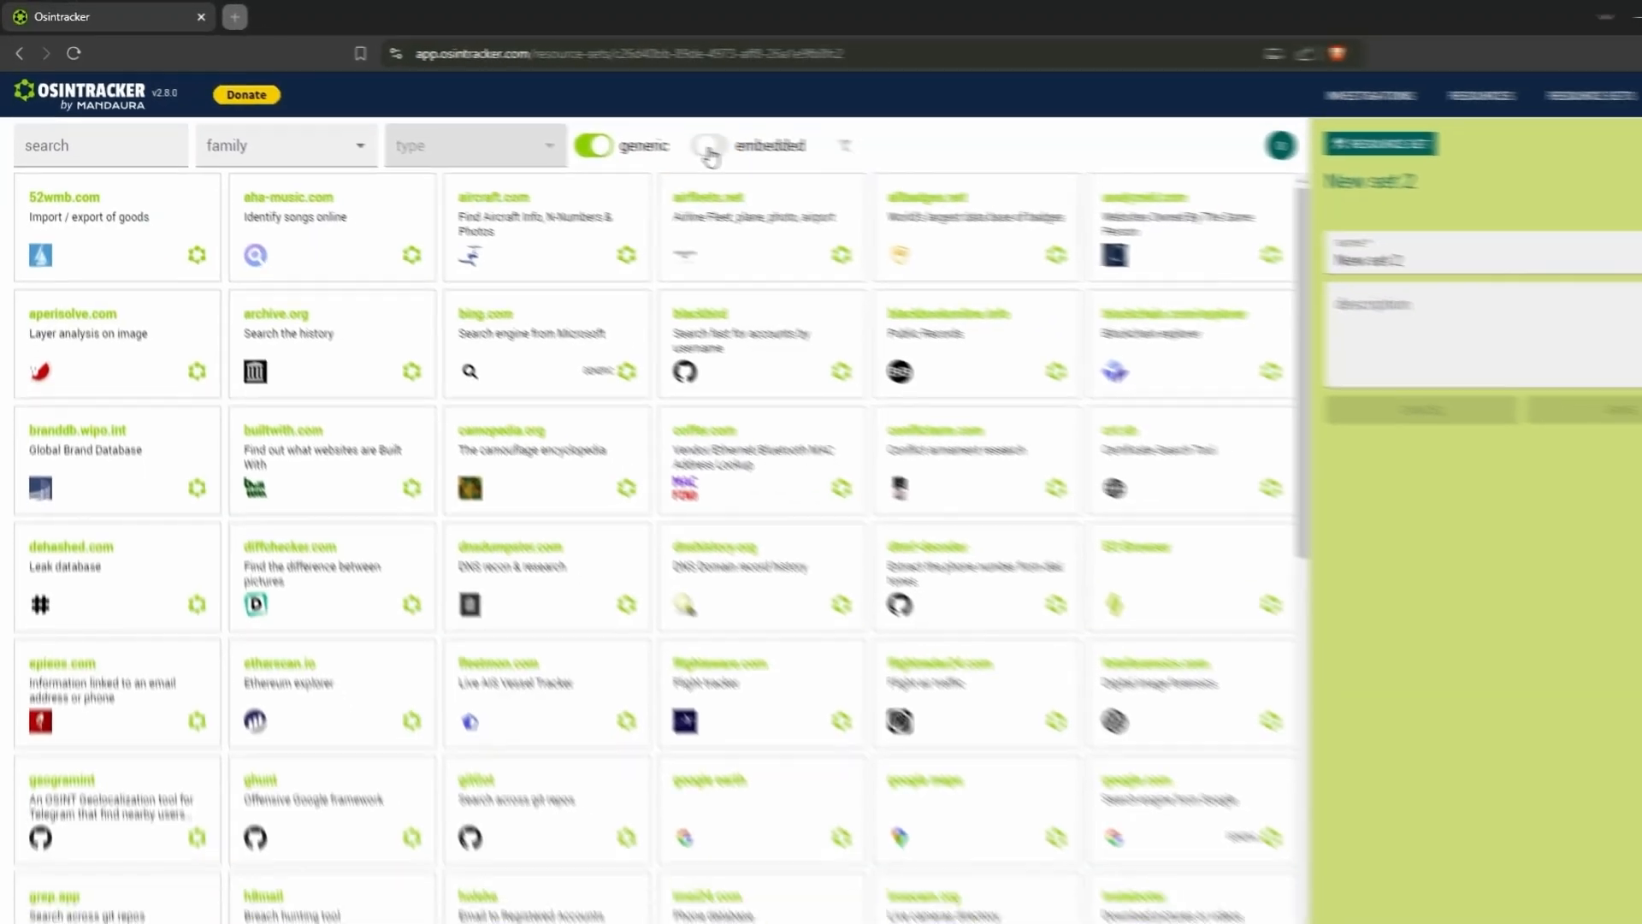
- Include bing.com, builtwith.com, dnsdumpster.com, fleetmon.com, google earth, flightaware.com, dtmf-decoder and google maps in the resource set
{"action": "left_click", "coordinate": [534, 311]}
{"action": "left_click", "coordinate": [396, 413]}
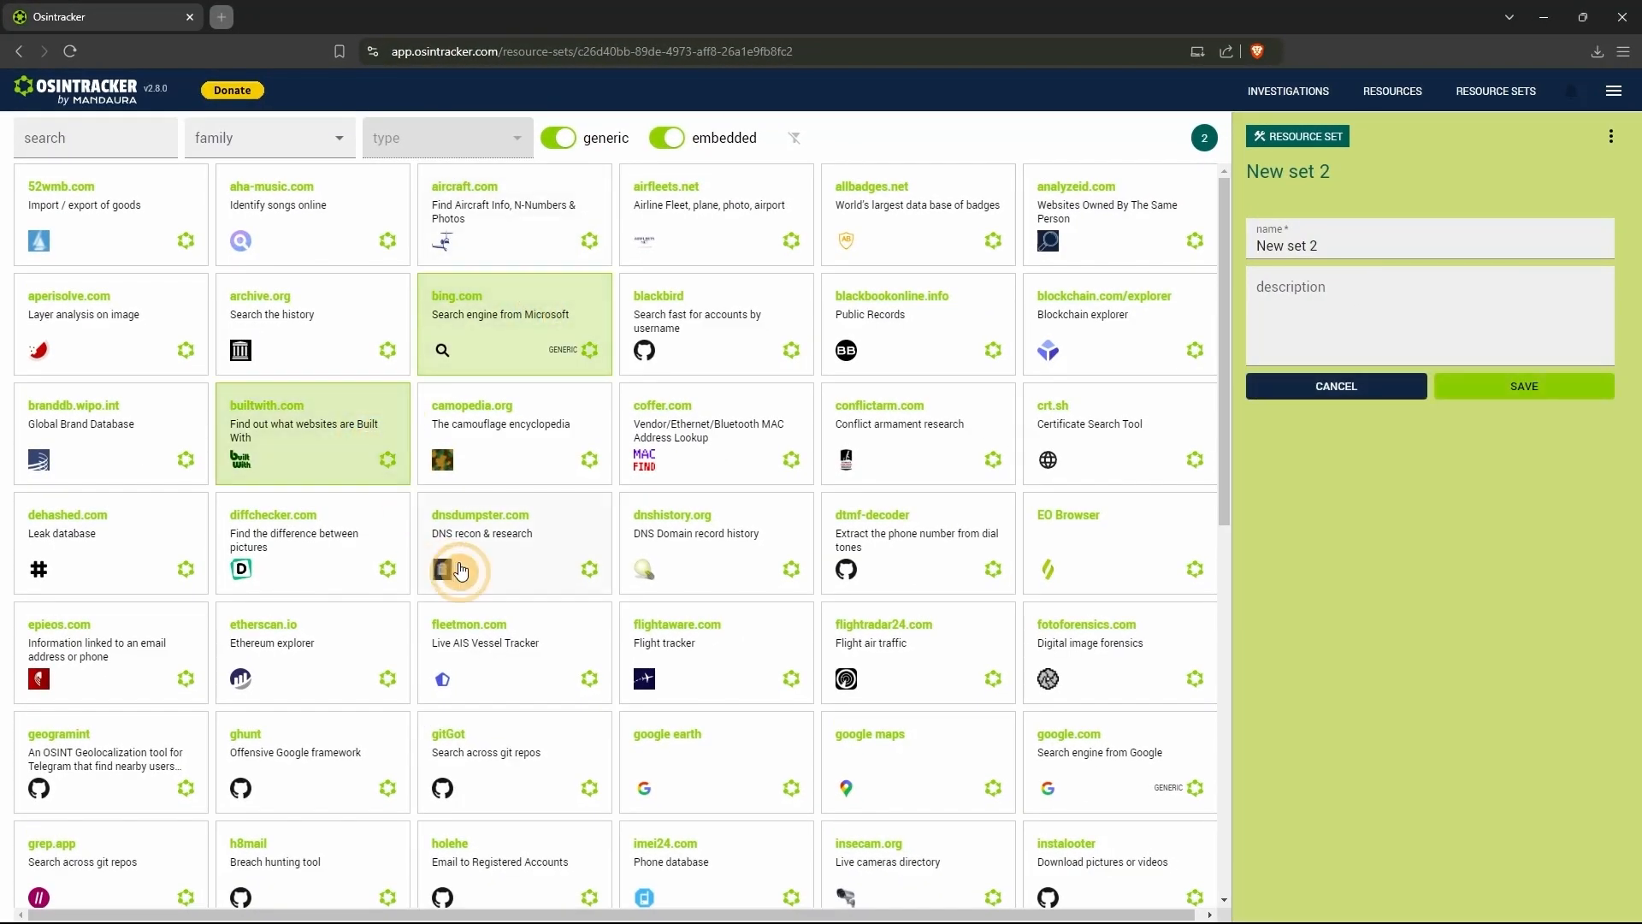
{"action": "left_click", "coordinate": [460, 571]}
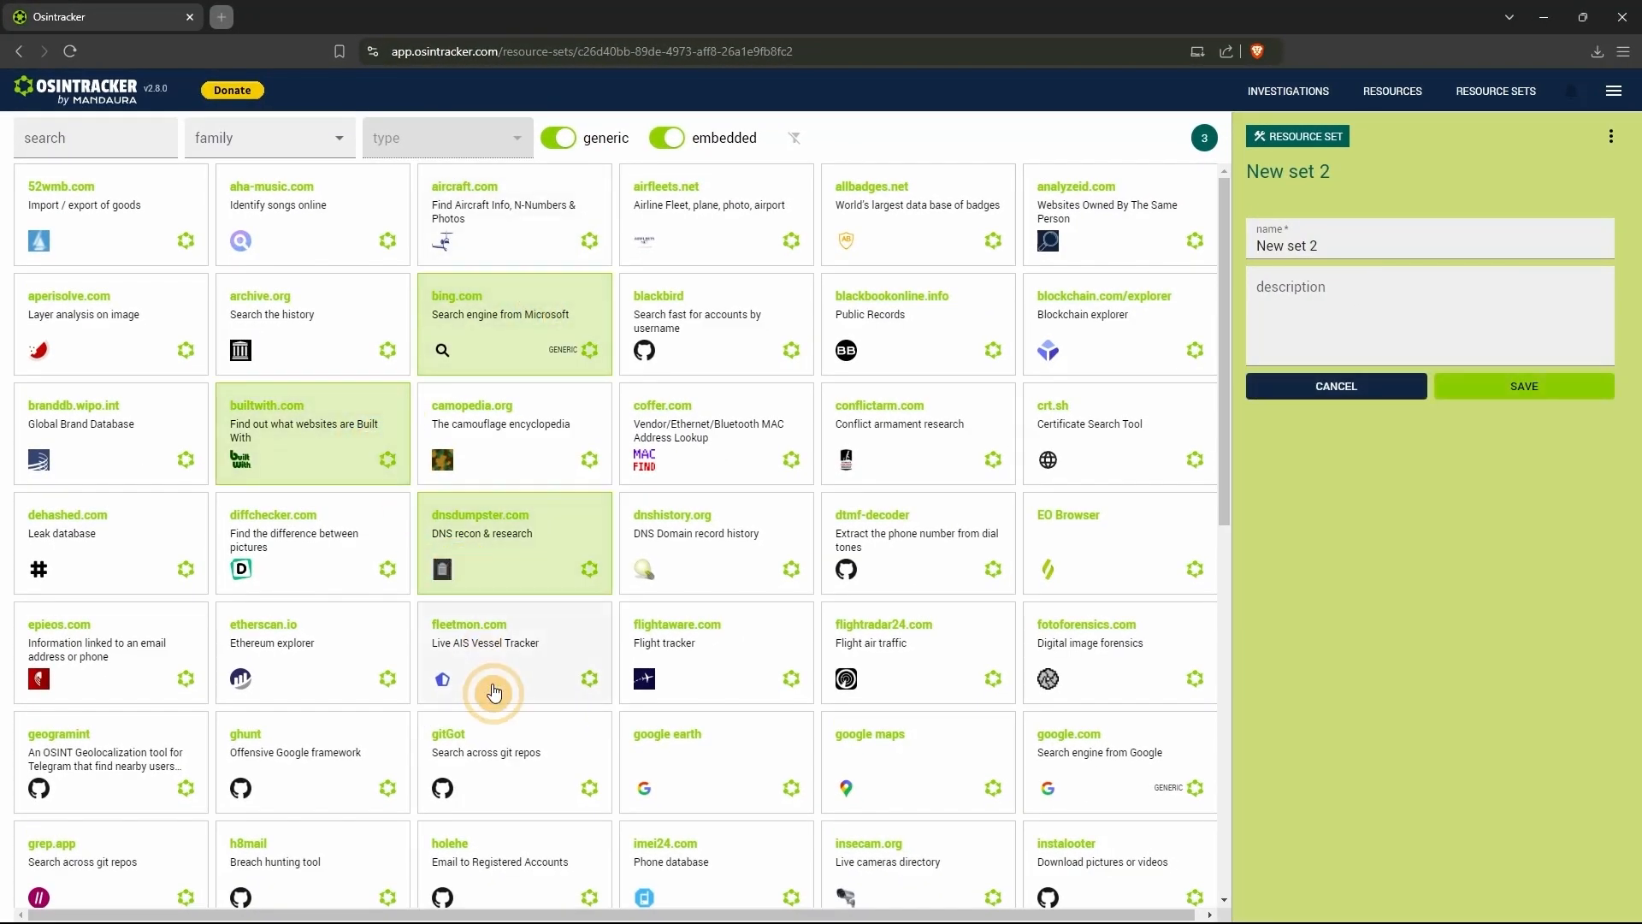
{"action": "left_click", "coordinate": [488, 680]}
{"action": "left_click", "coordinate": [708, 740]}
{"action": "left_click", "coordinate": [717, 669]}
{"action": "left_click", "coordinate": [938, 562]}
{"action": "left_click", "coordinate": [898, 720]}
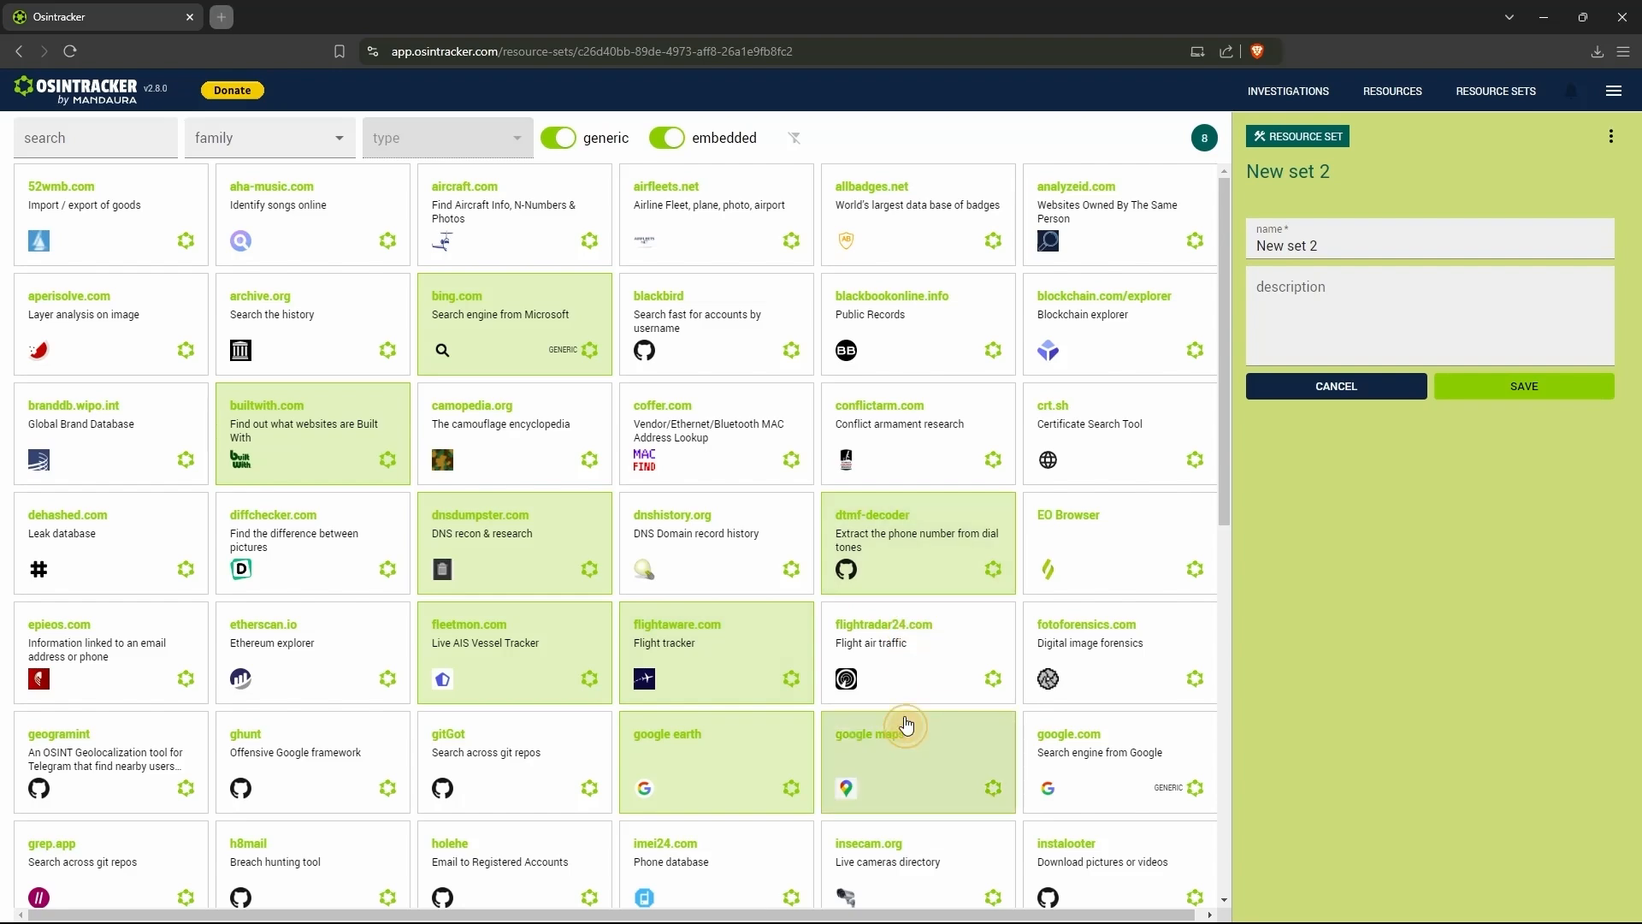
- Add holehe, h8mail and maclookup.app to the set, save it, and return to the overview of resource sets
{"action": "scroll", "coordinate": [898, 721], "scroll_direction": "down", "scroll_amount": 4}
{"action": "left_click", "coordinate": [502, 569]}
{"action": "left_click", "coordinate": [335, 565]}
{"action": "left_click", "coordinate": [343, 641]}
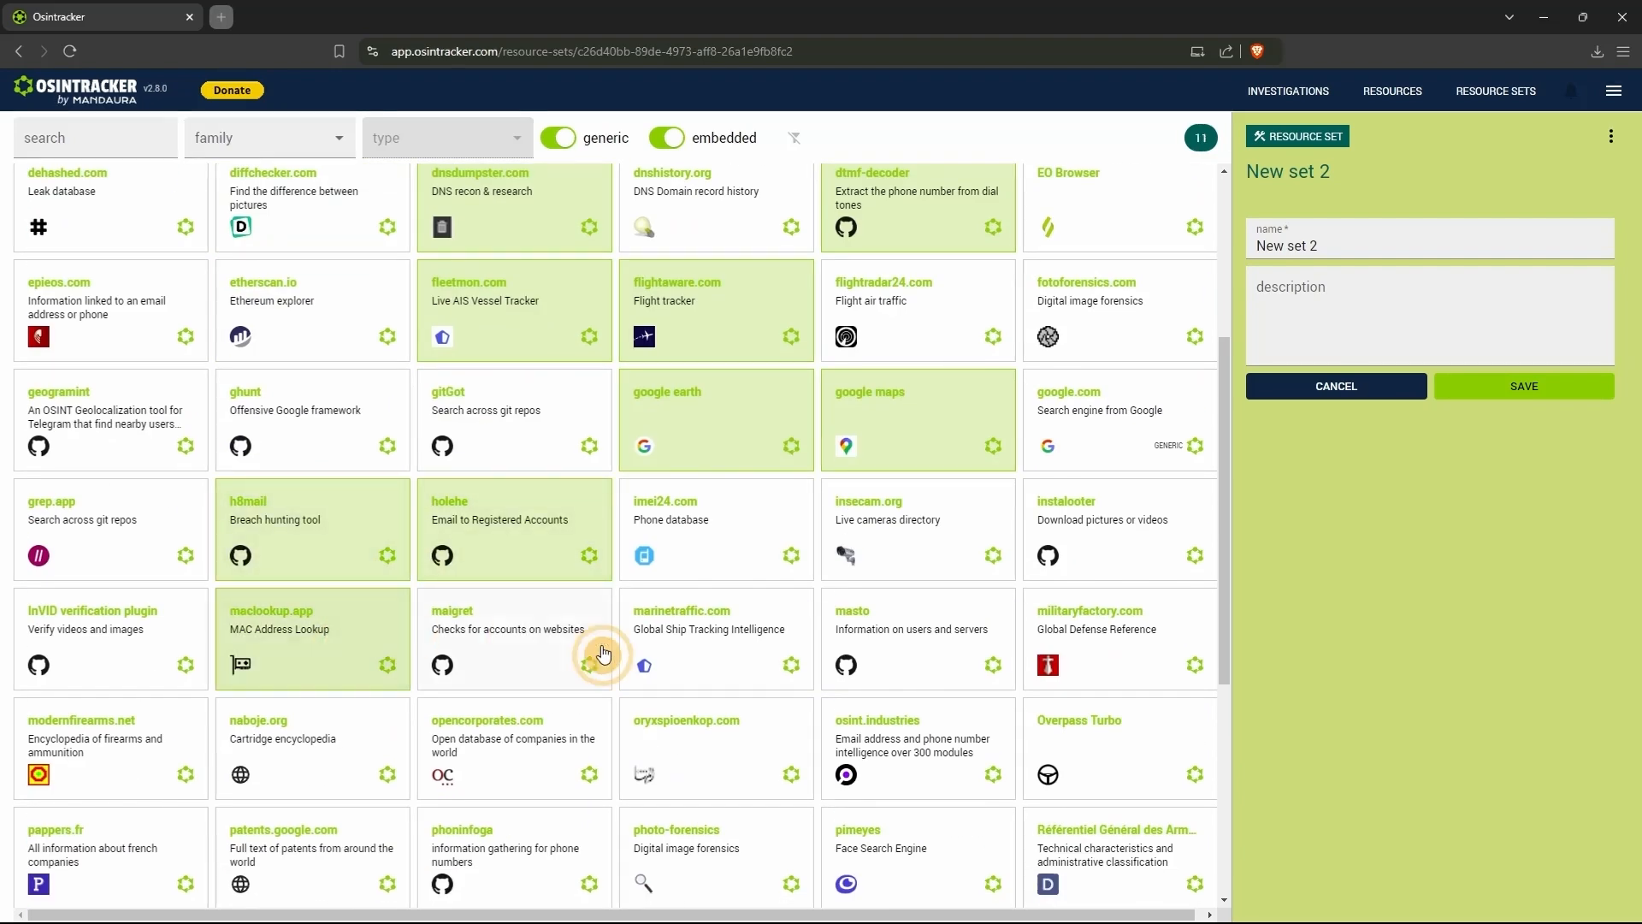
{"action": "left_click", "coordinate": [1451, 336]}
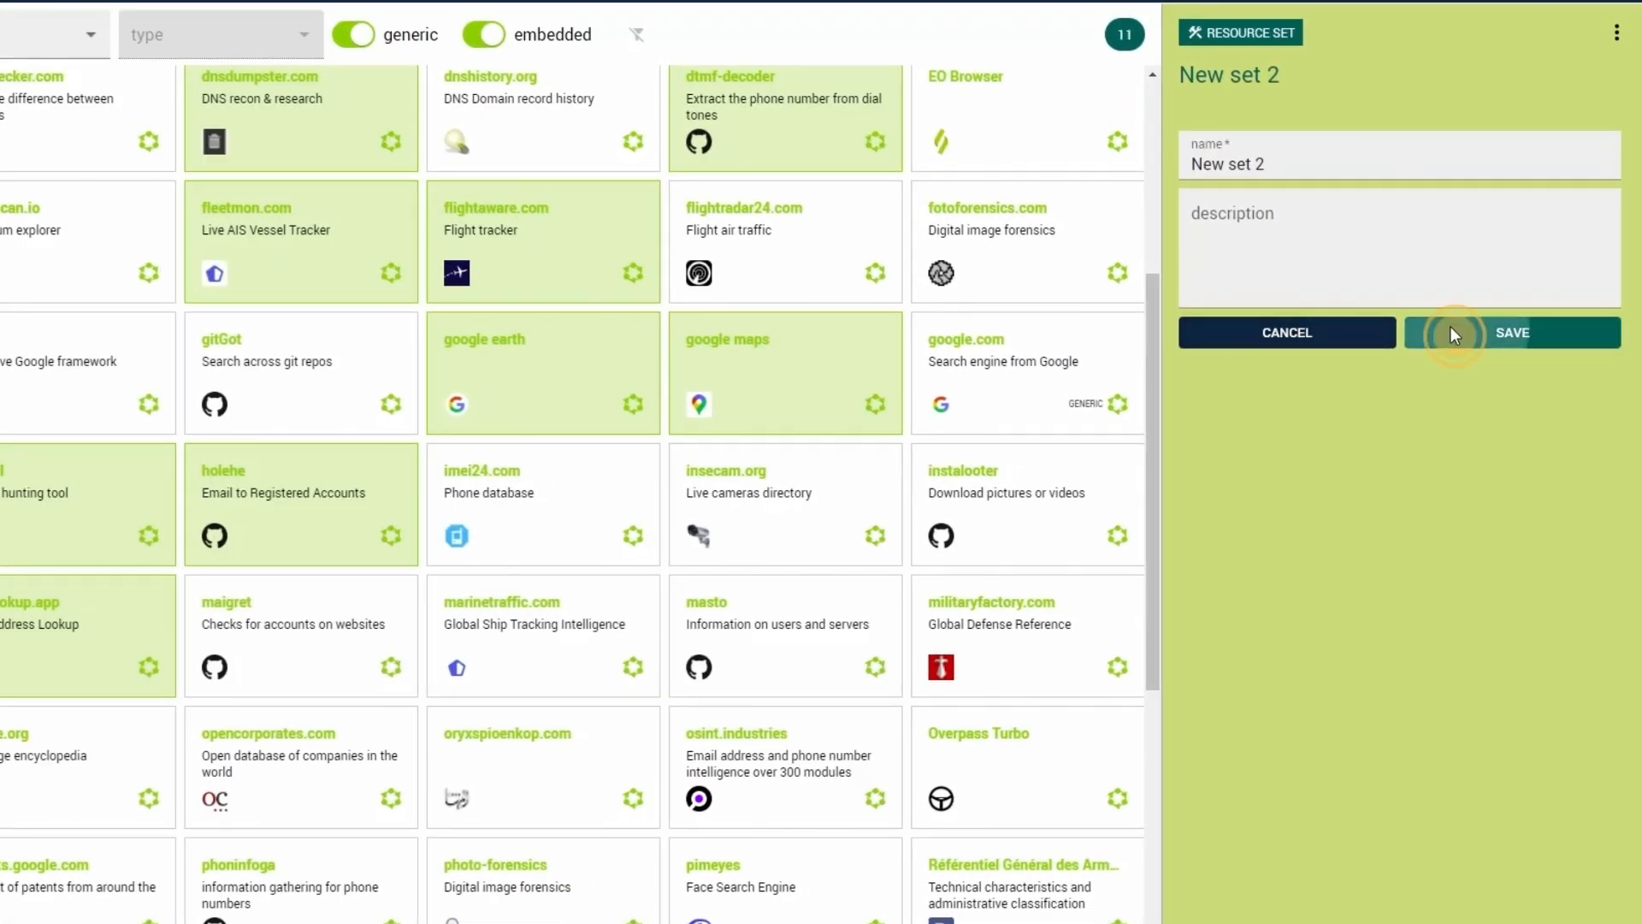
{"action": "left_click", "coordinate": [1471, 91]}
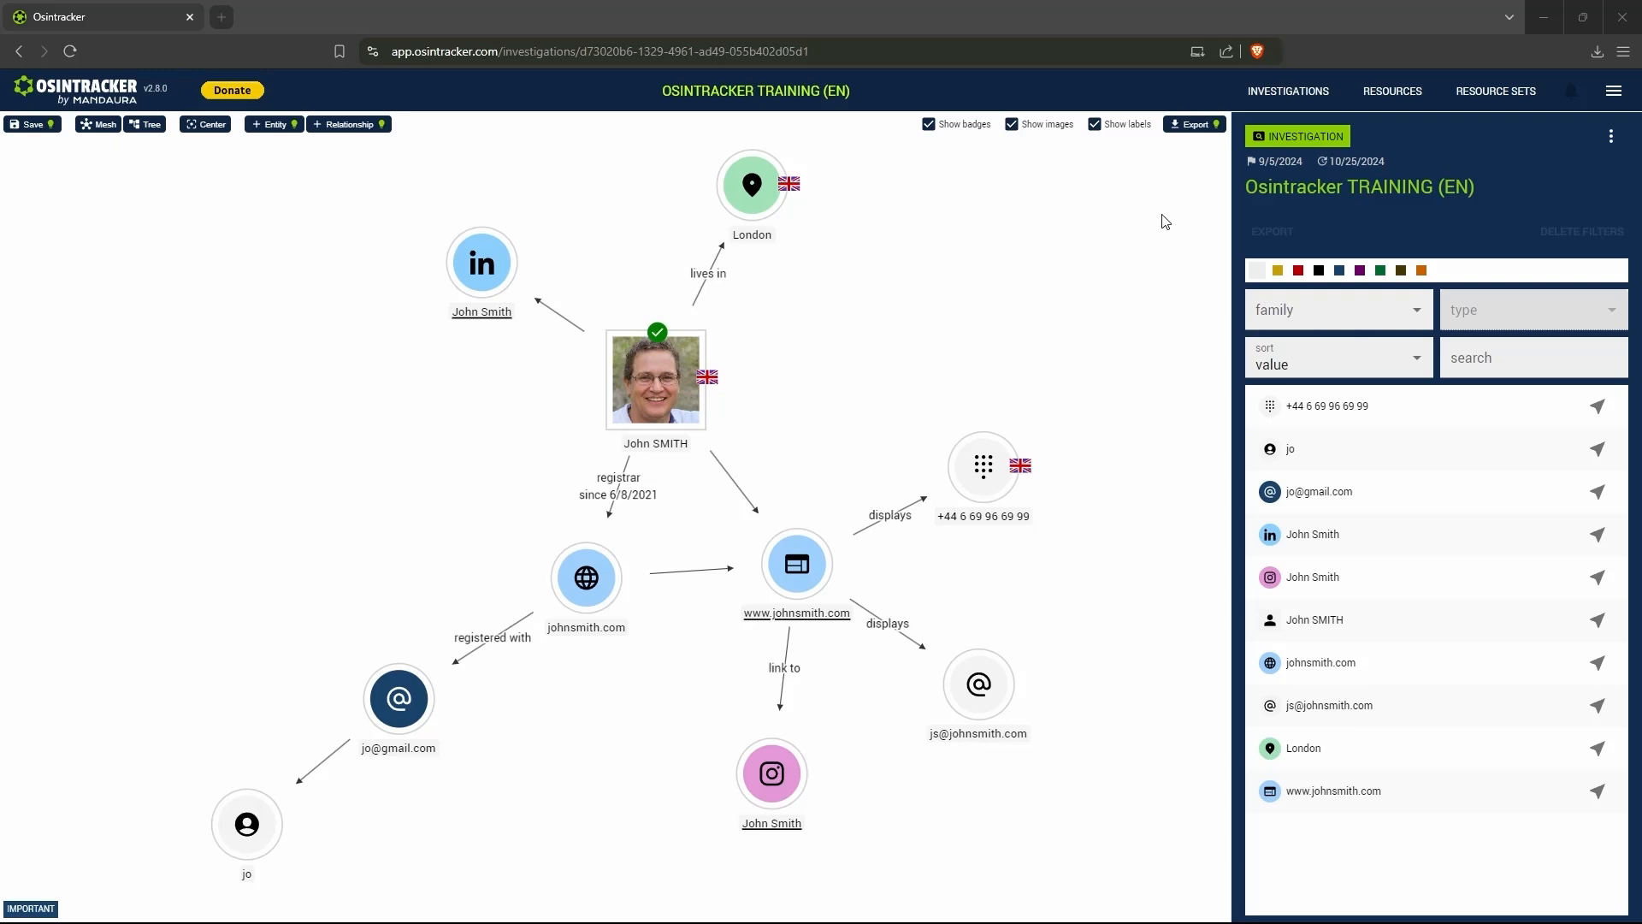
- Change the resource set of the "Osintracker TRAINING (EN)" investigation to "New set 2" in its settings and save
{"action": "left_click", "coordinate": [1601, 200]}
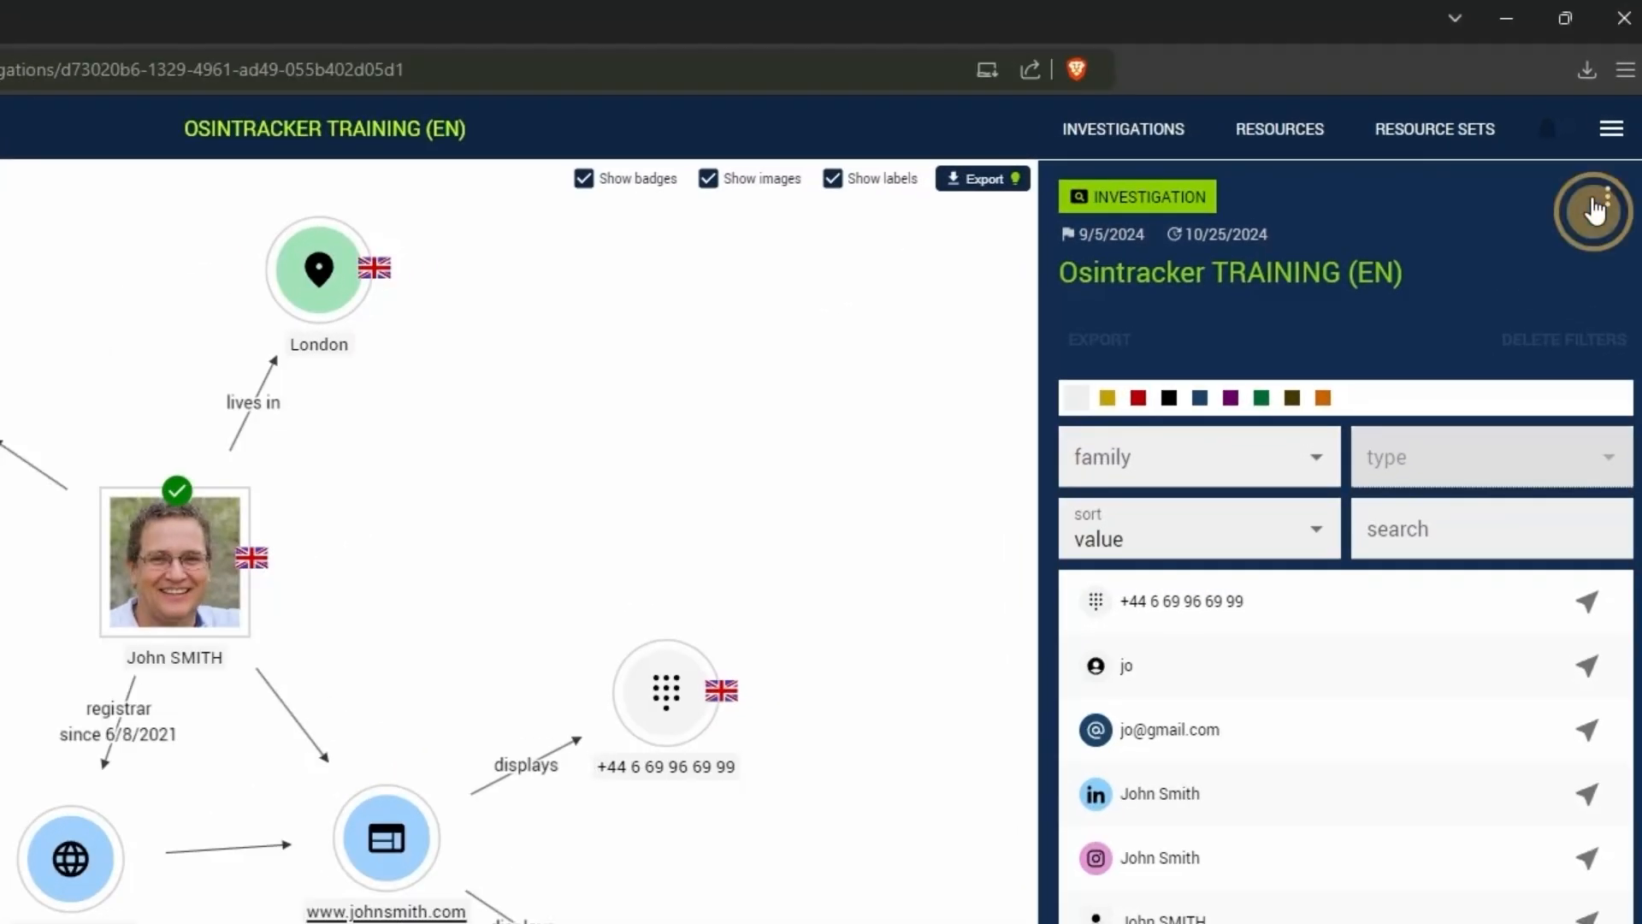
{"action": "left_click", "coordinate": [1506, 258]}
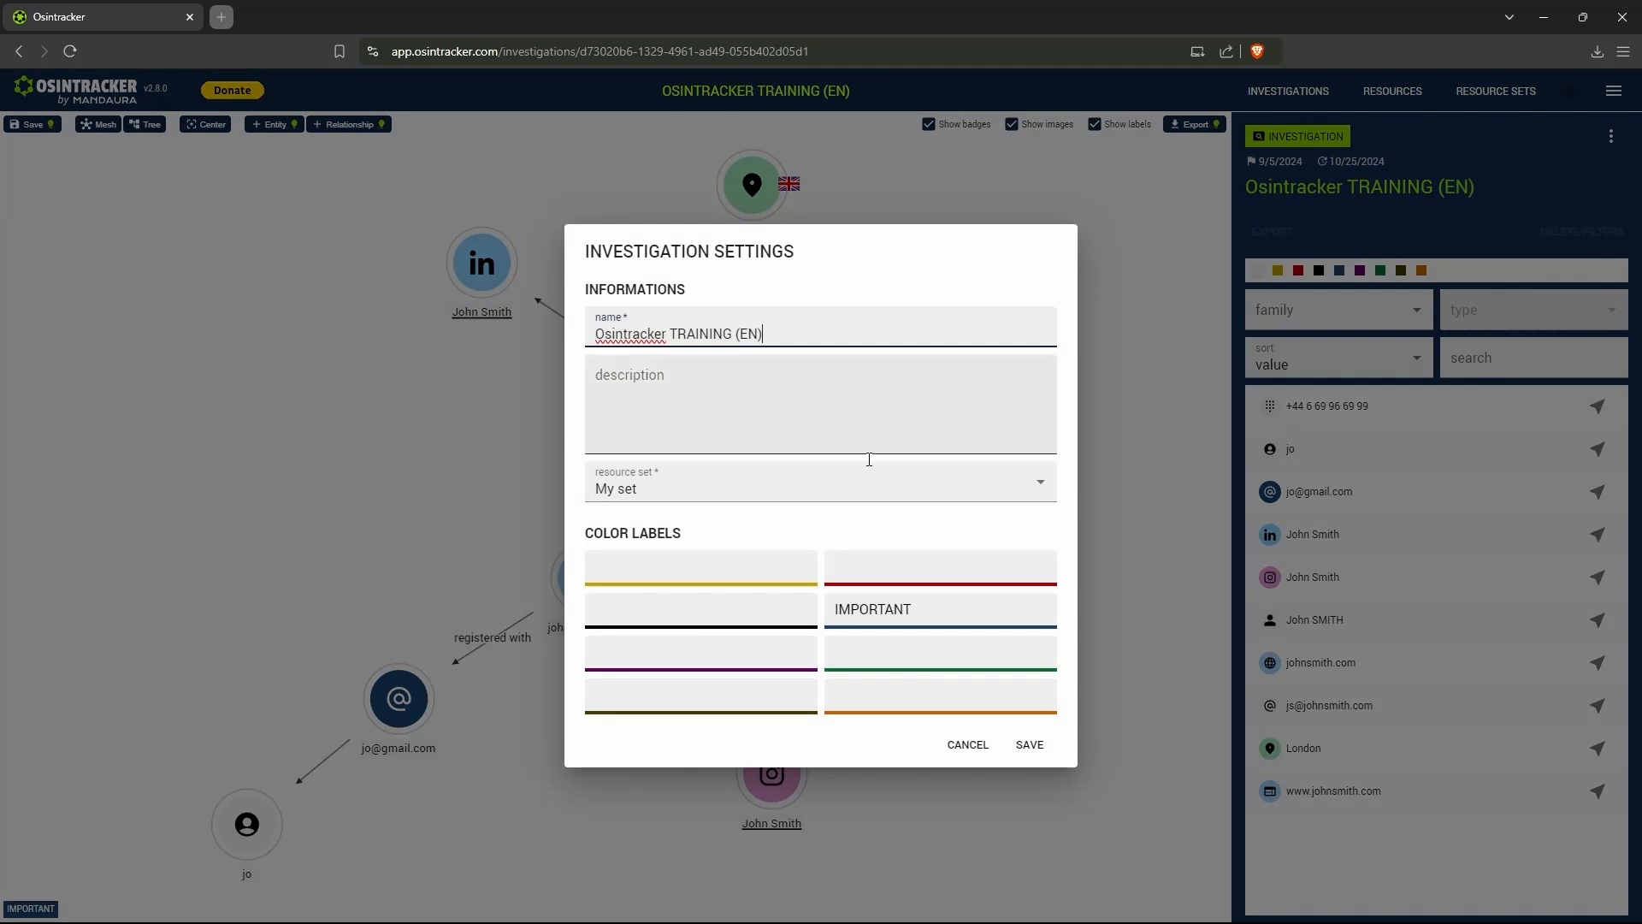
{"action": "left_click", "coordinate": [744, 505]}
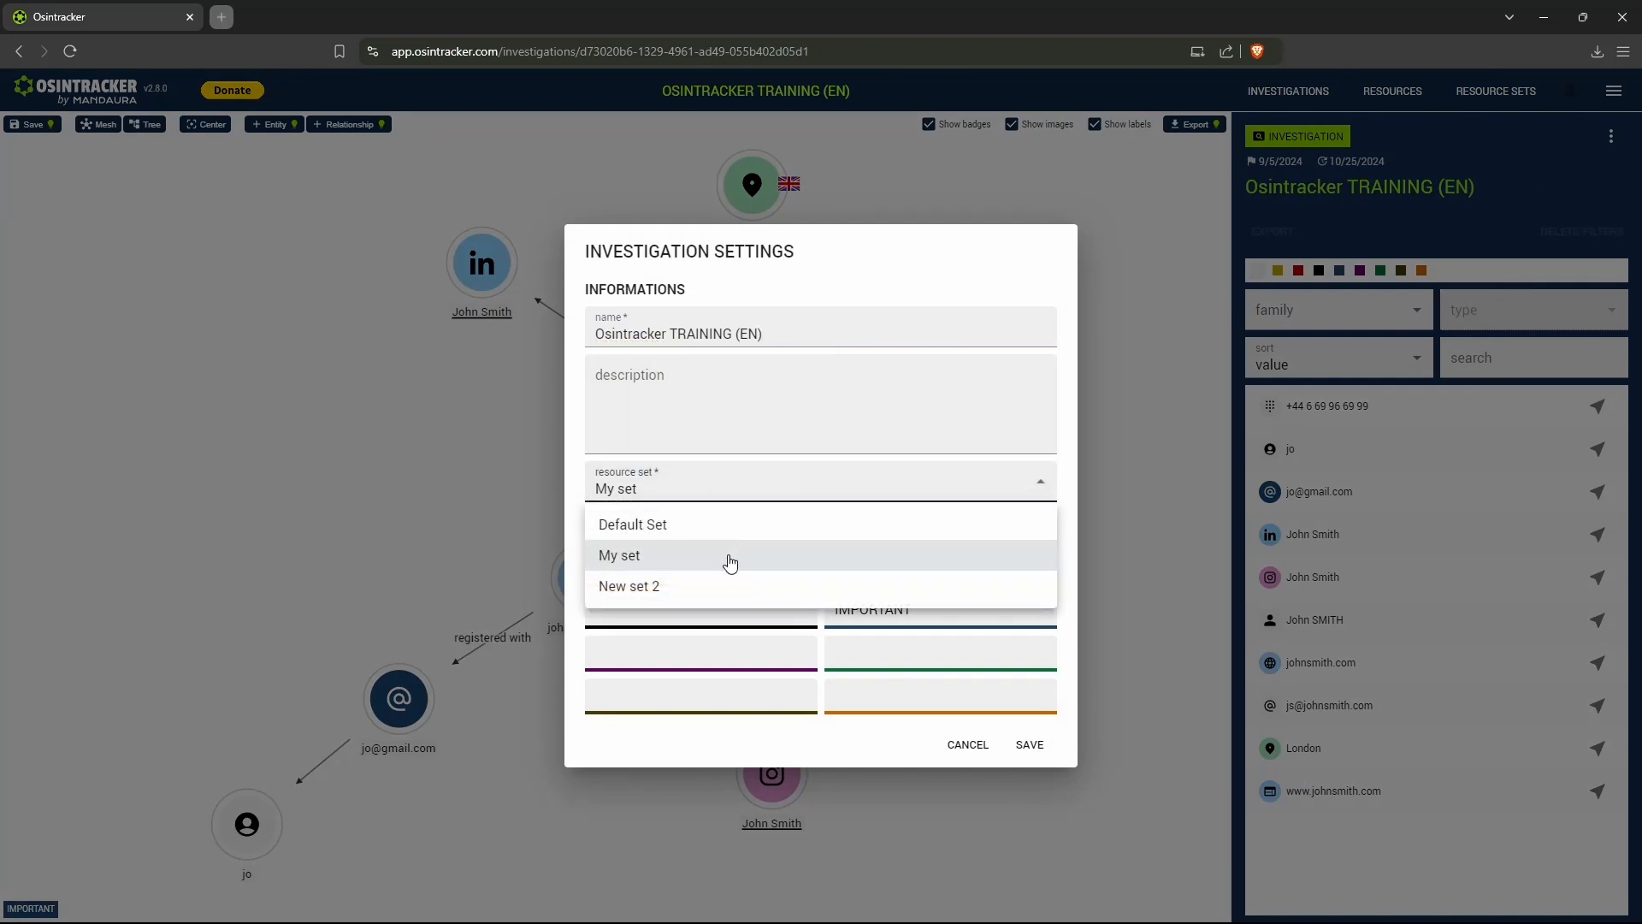
{"action": "left_click", "coordinate": [726, 587]}
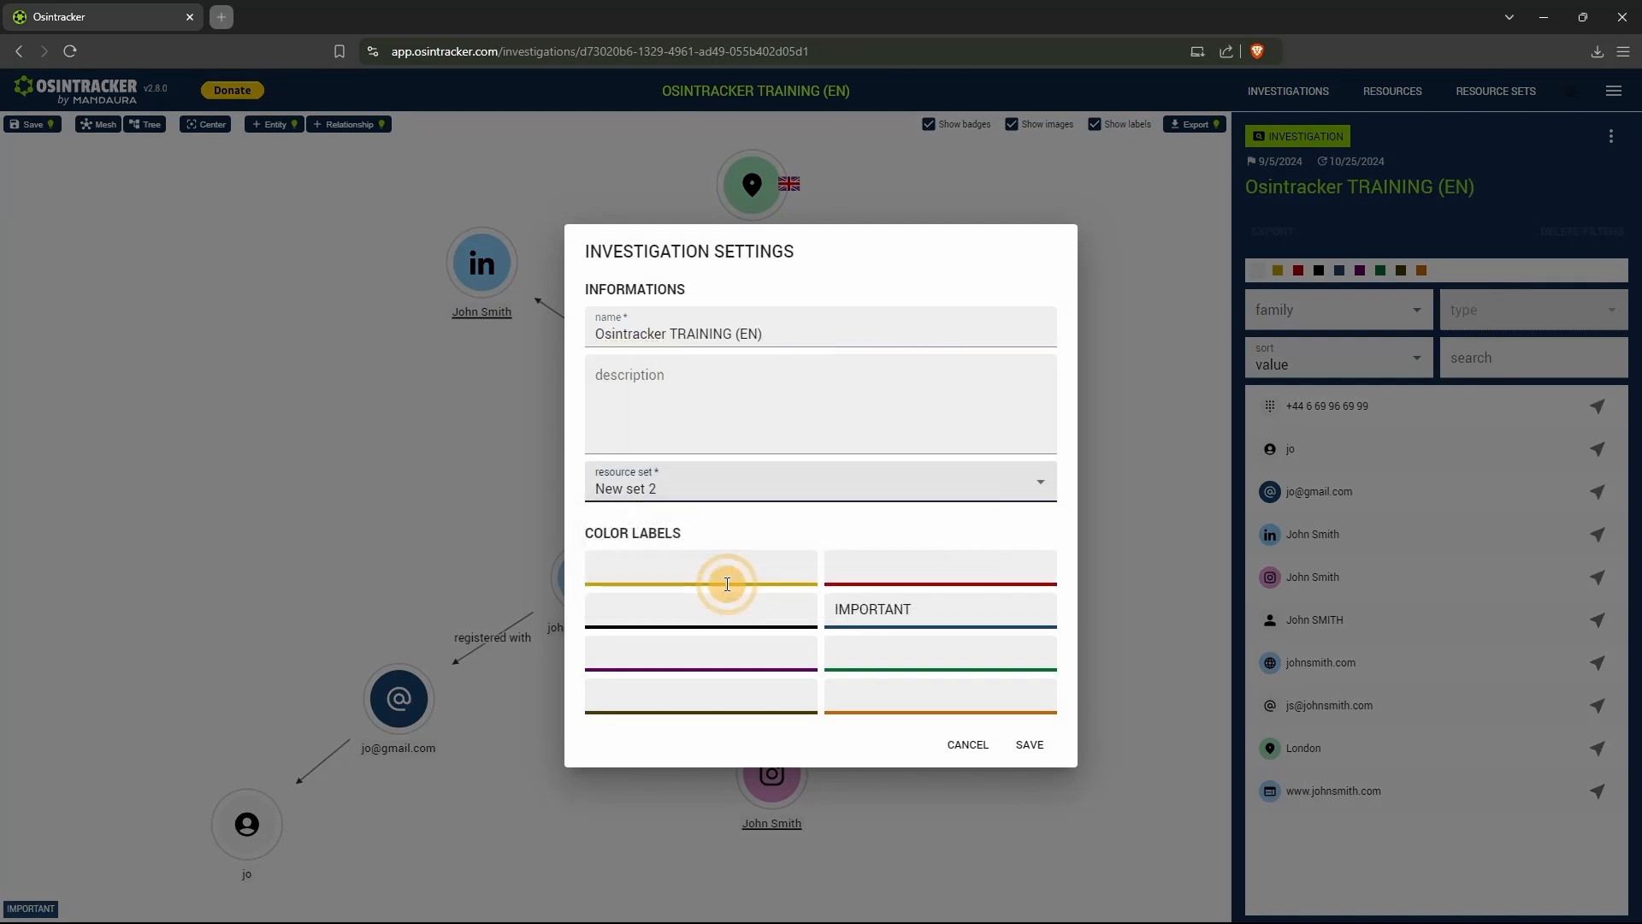
{"action": "left_click", "coordinate": [1027, 746]}
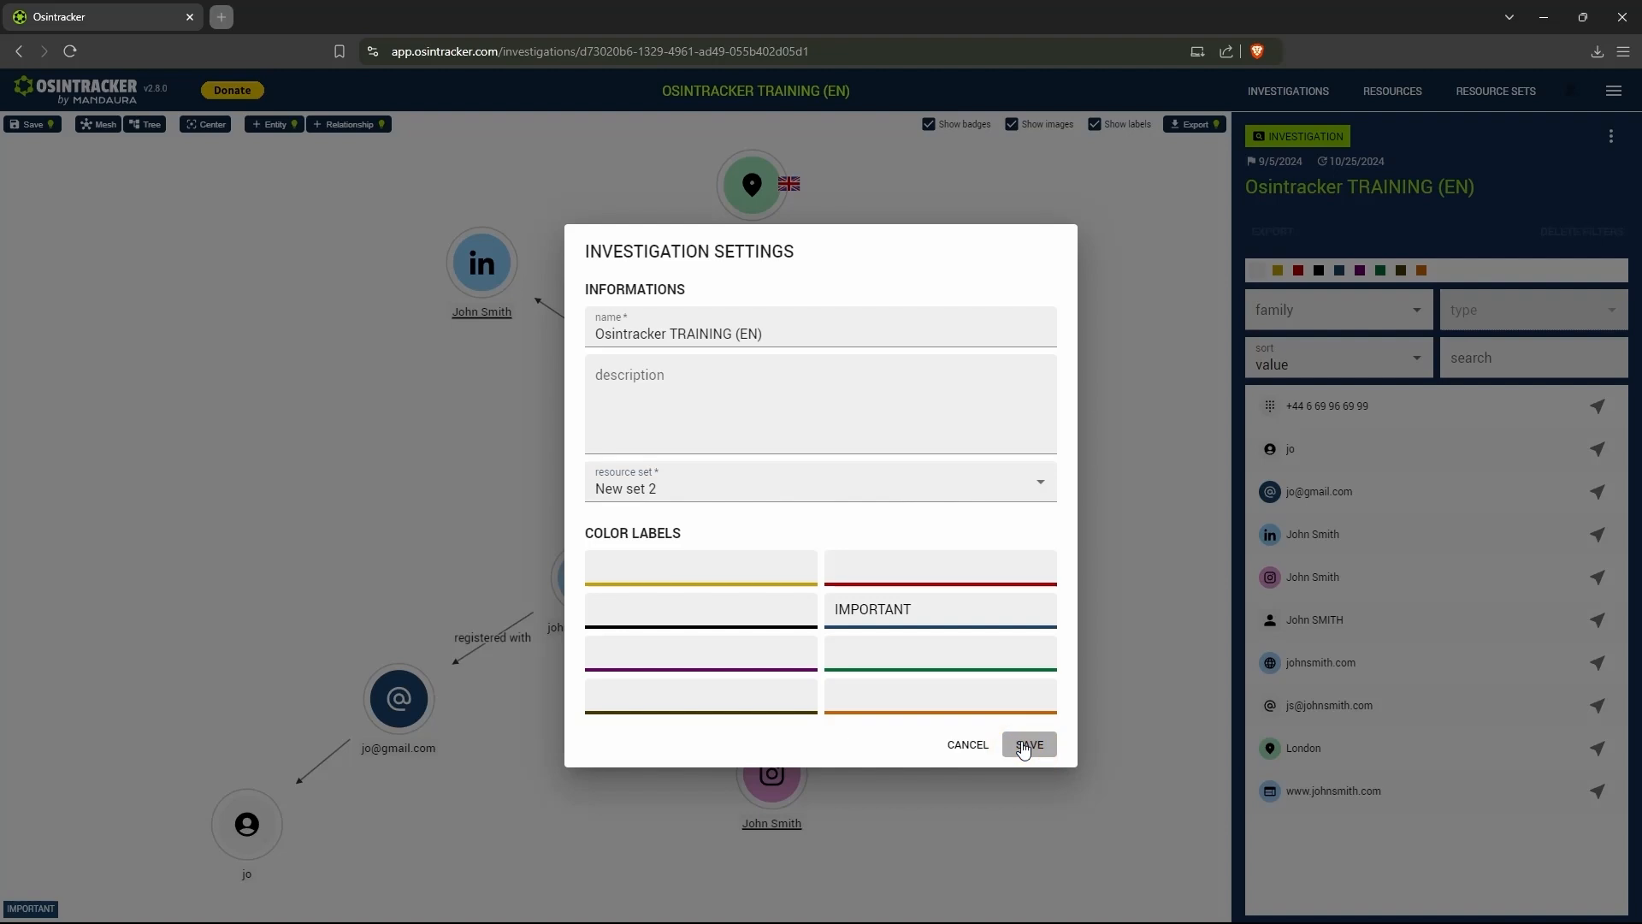